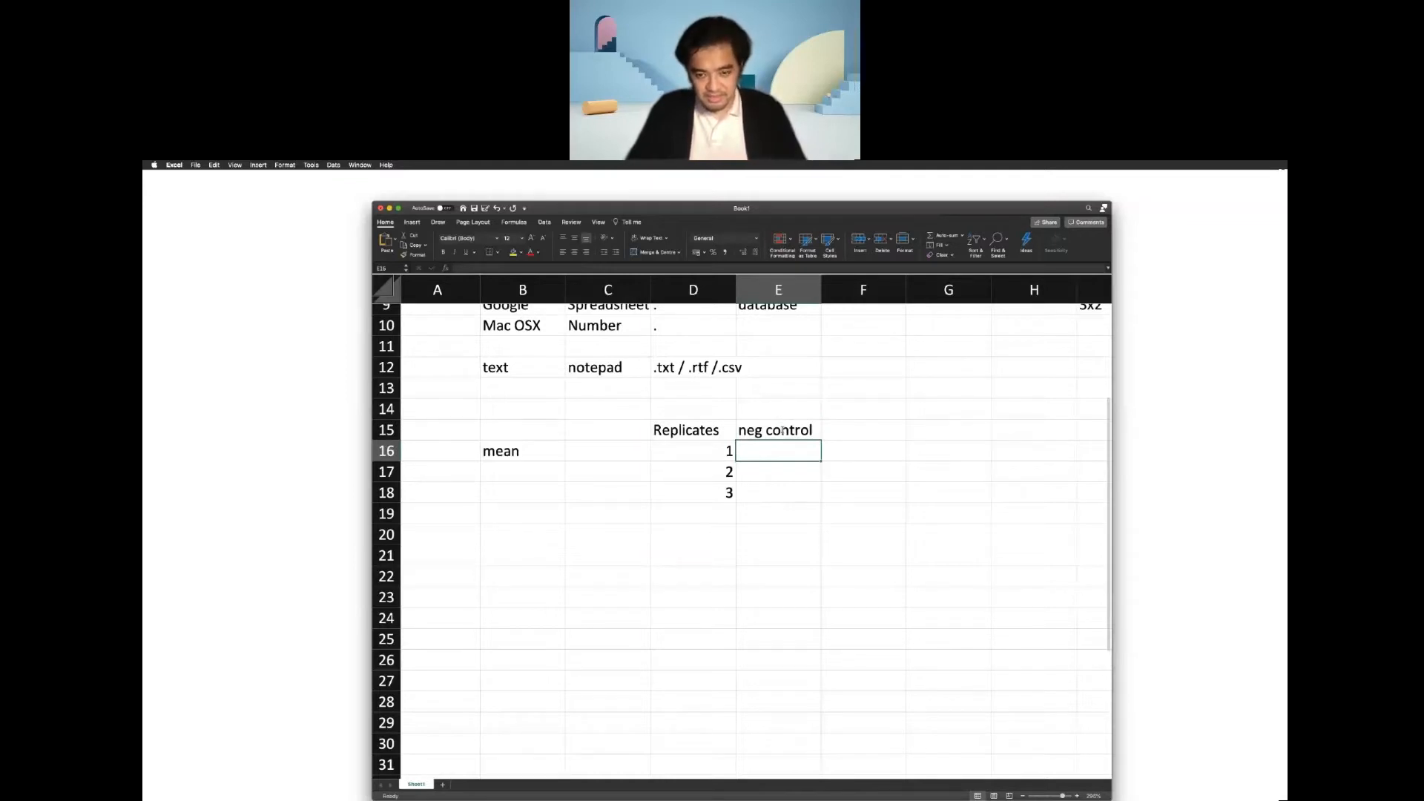
Enter the neg control replicate values 2, 4 and 5 in cells E16 to E18.
type("2")
key("Return")
type("4")
key("Return")
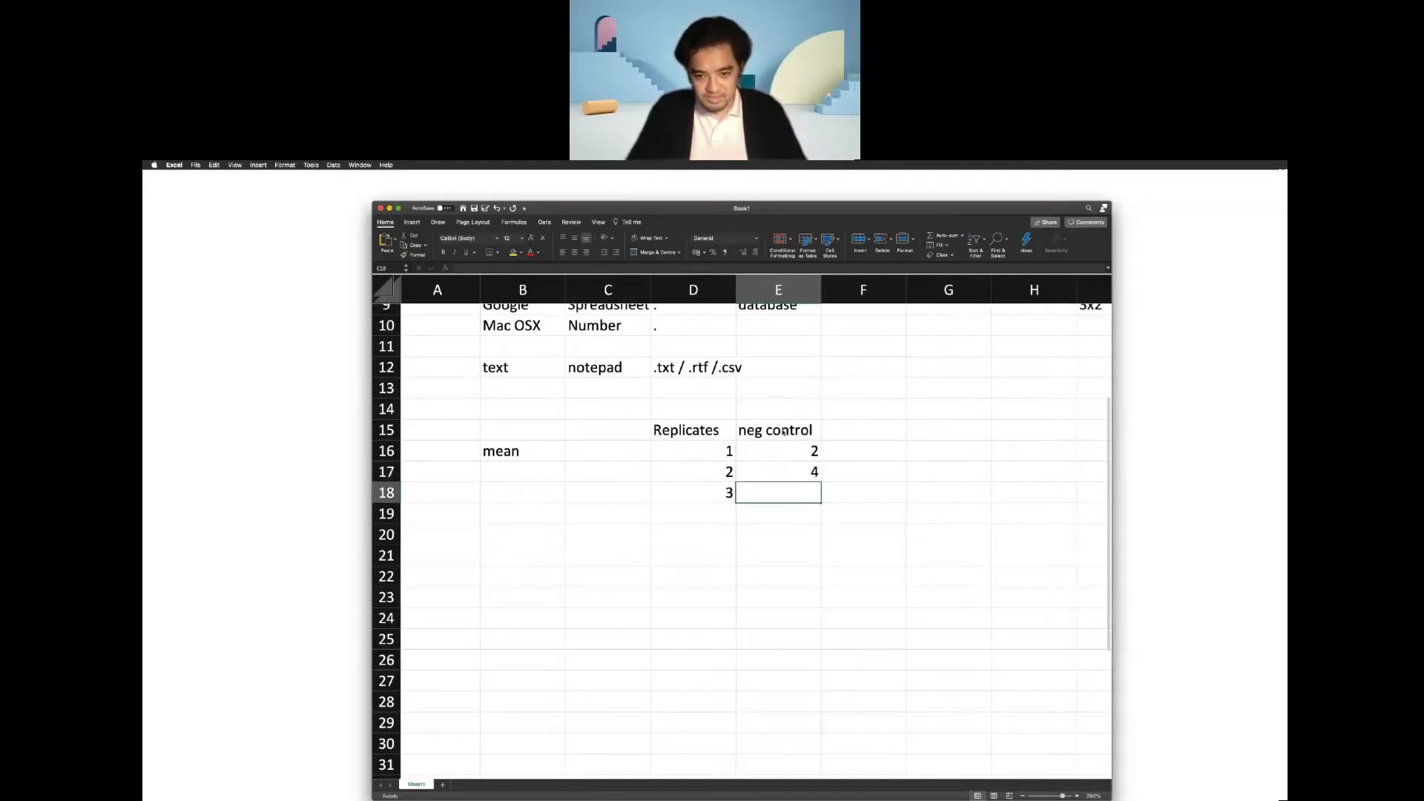
type("5")
key("Tab")
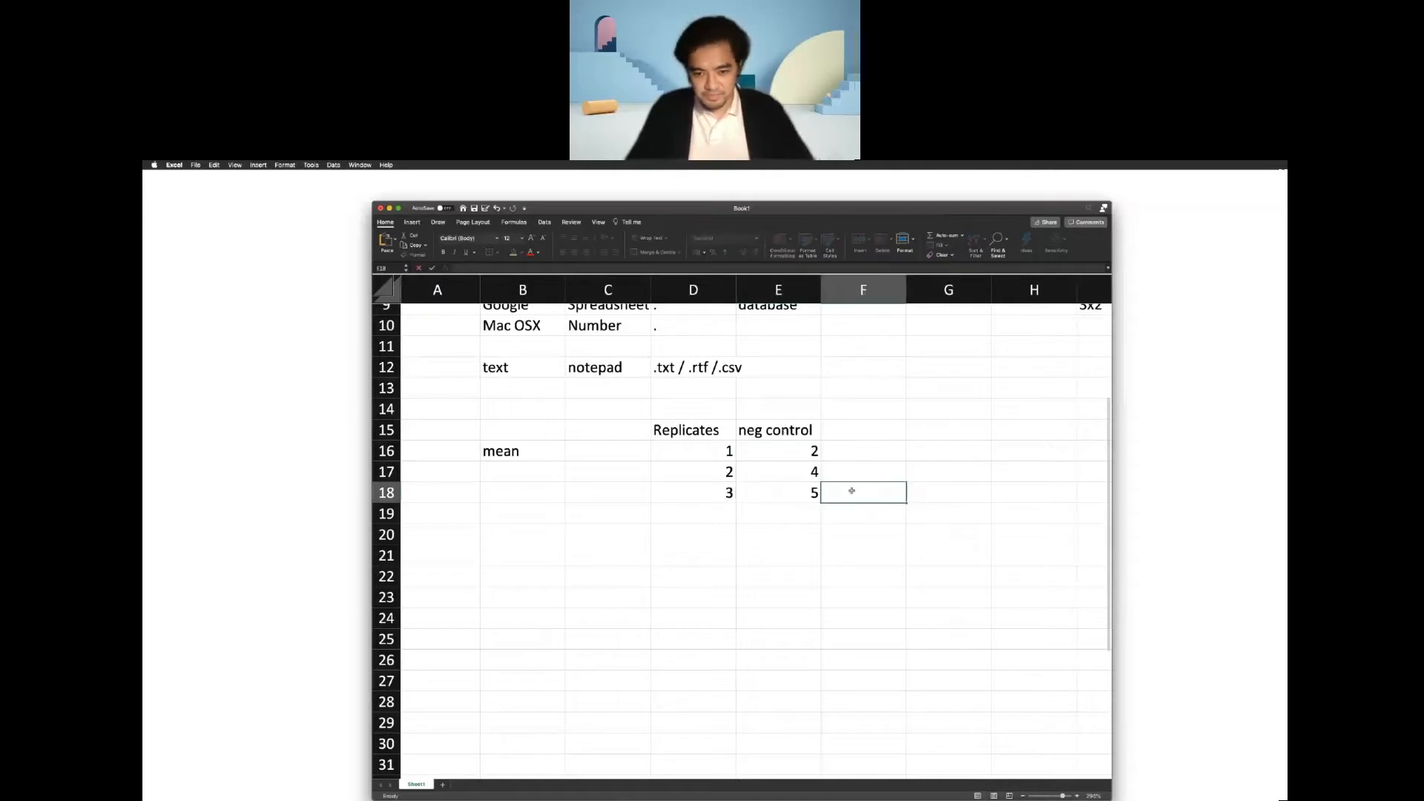
Add the column heading "pos control" in cell F15, beside the neg control heading.
left_click(851, 423)
type("p")
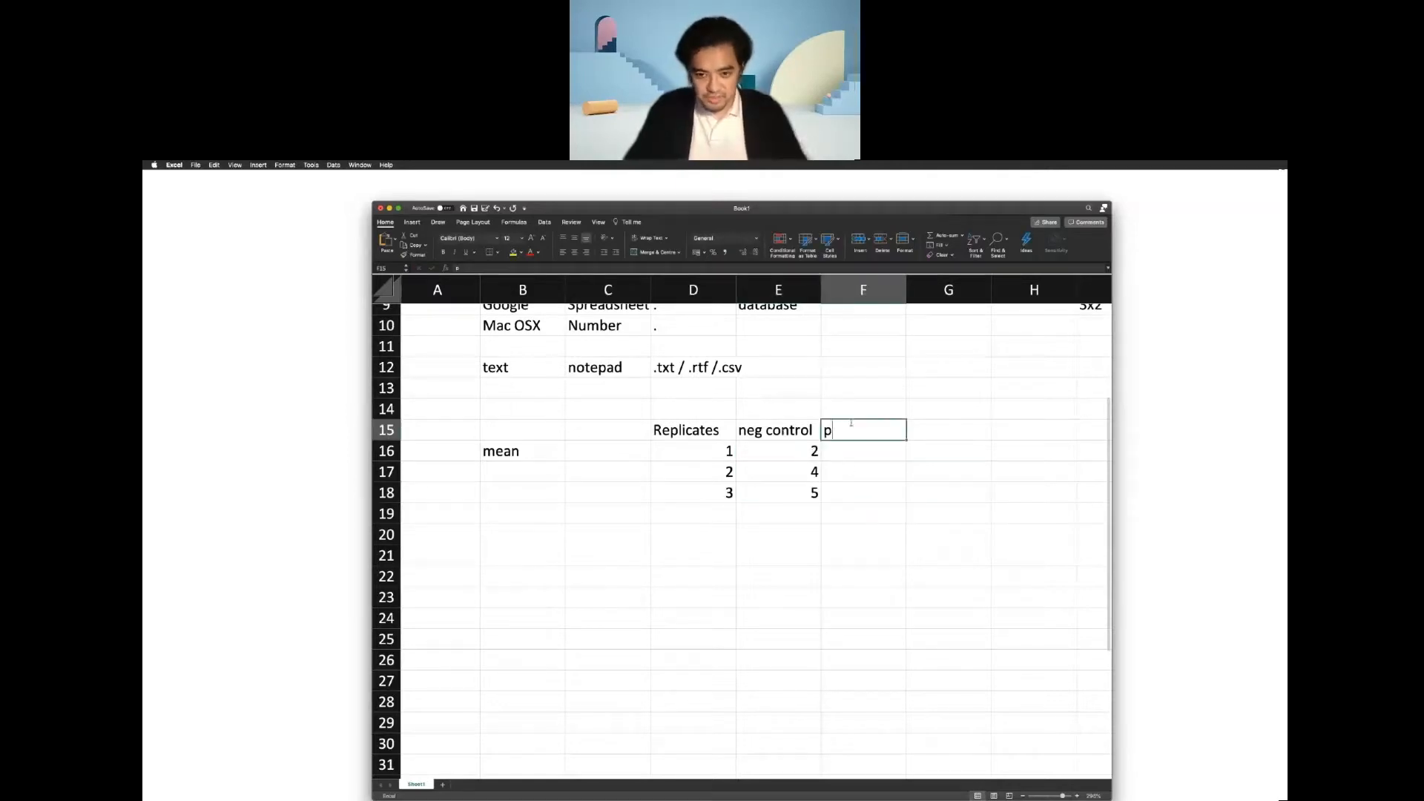
key("BackSpace")
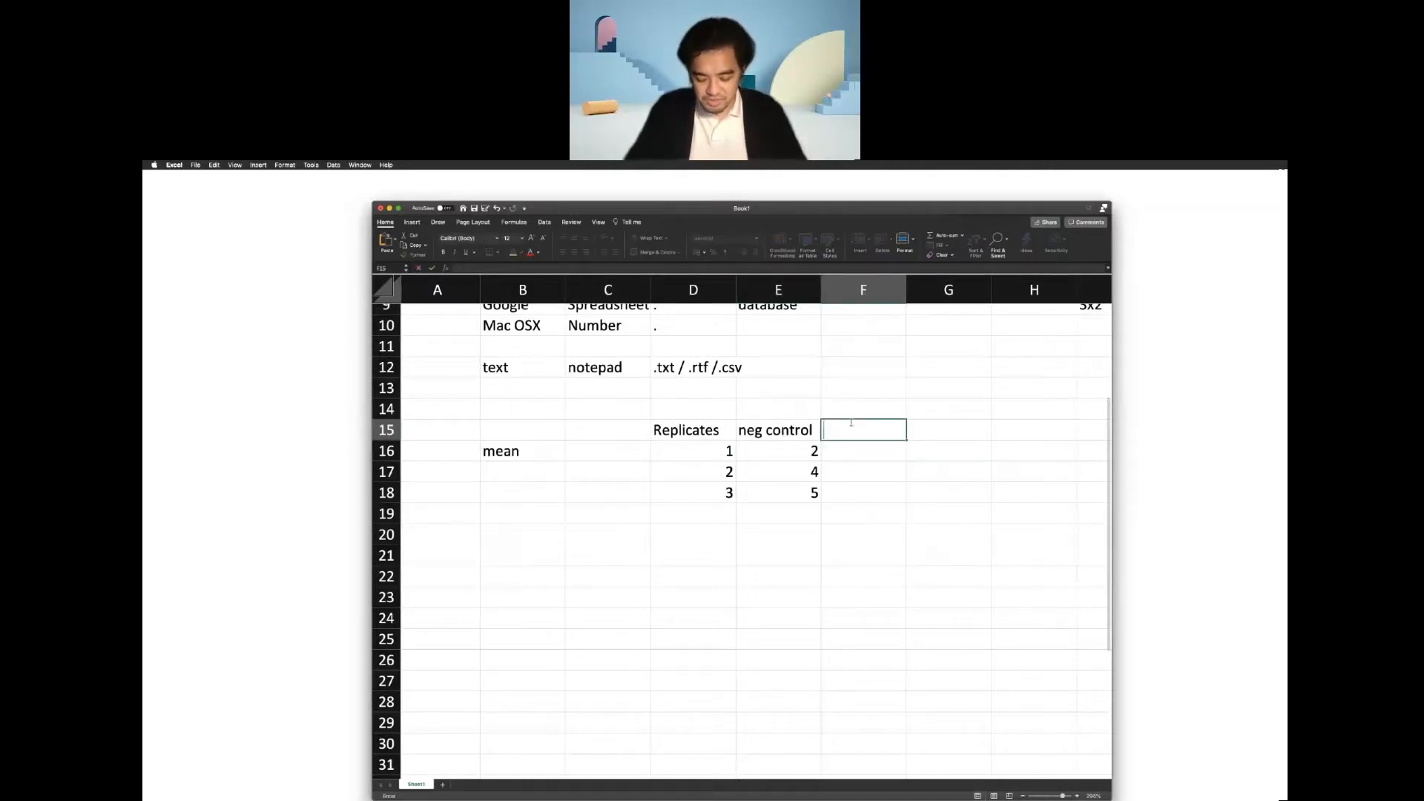
type("pos control")
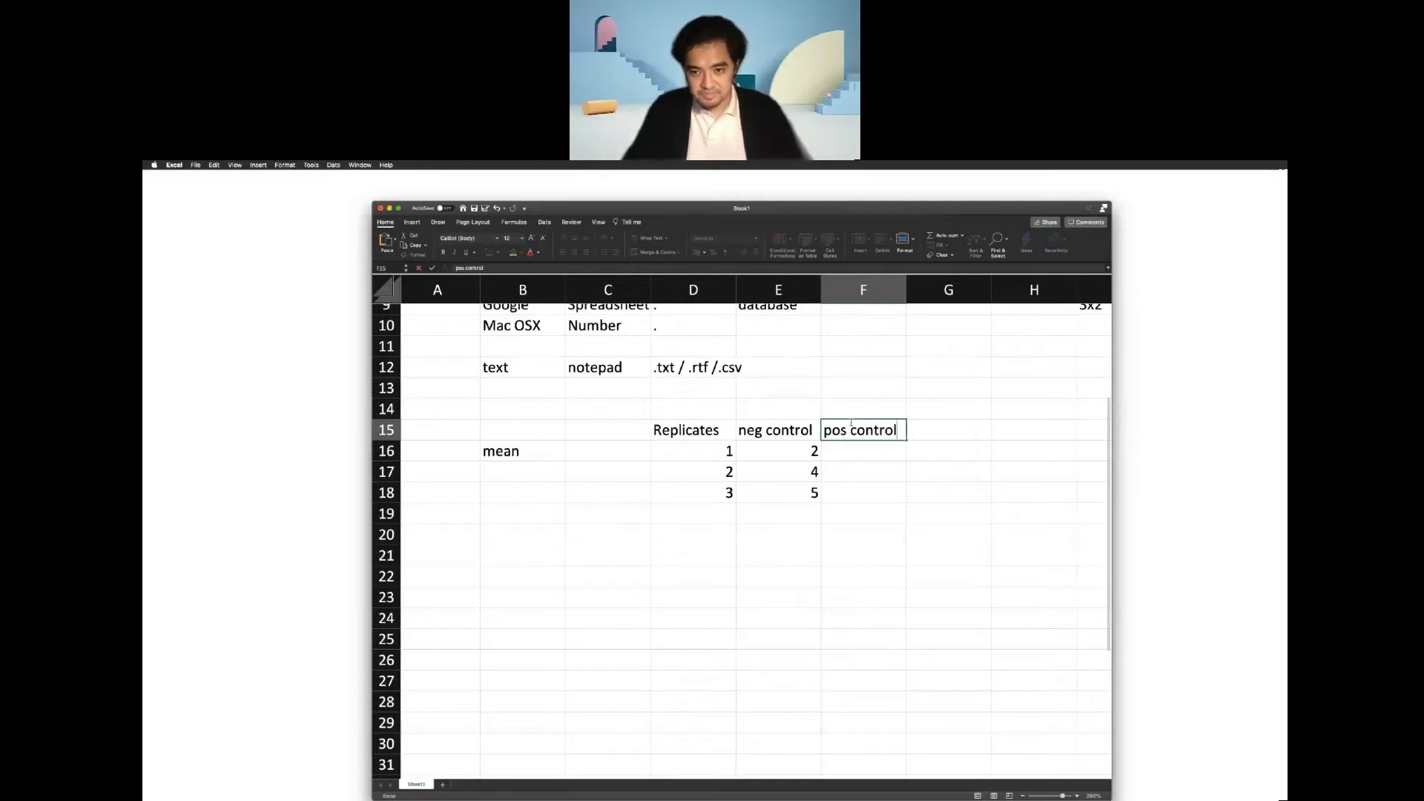
Fill the pos control column with the replicate values 10, 10 and 13 in cells F16 to F18.
left_click(887, 457)
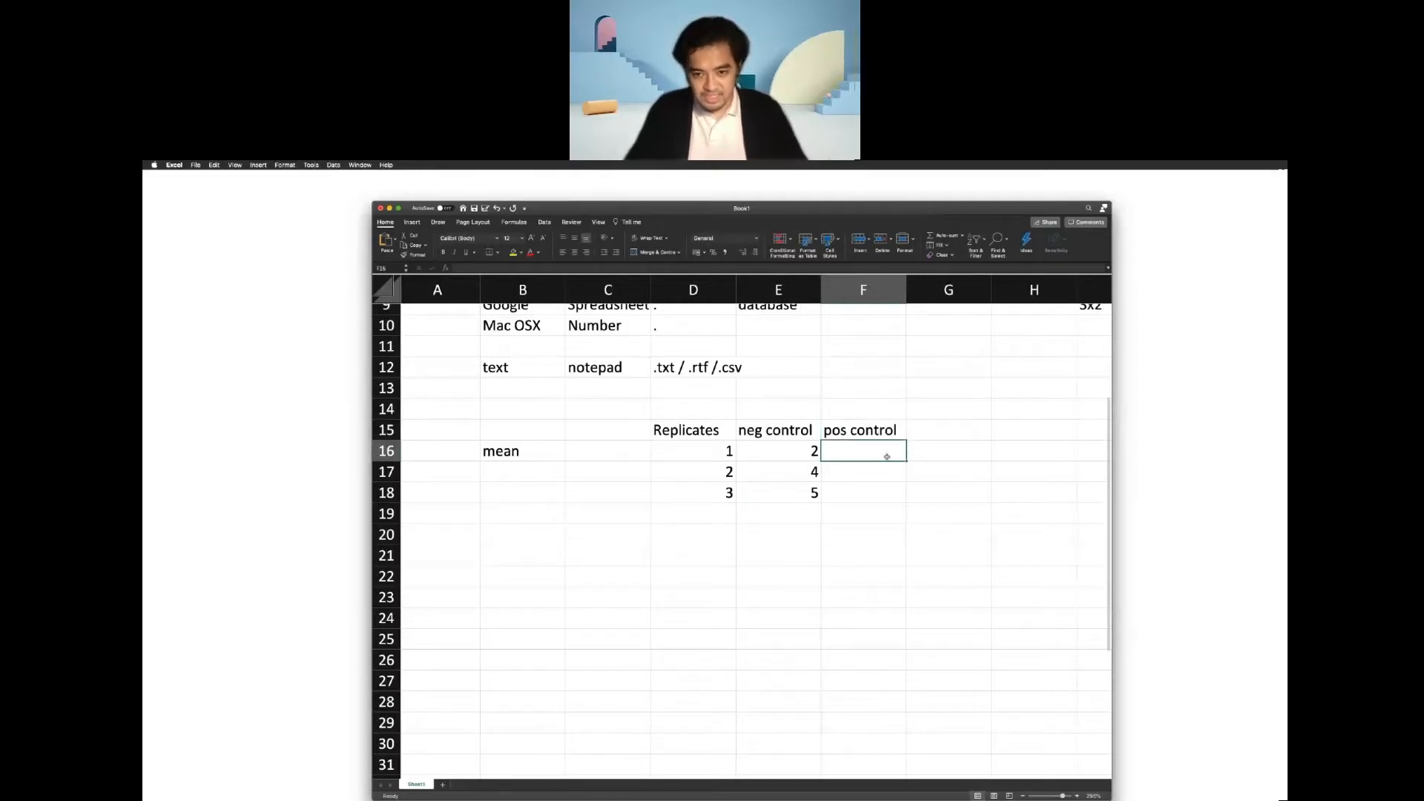
type("10")
key("Return")
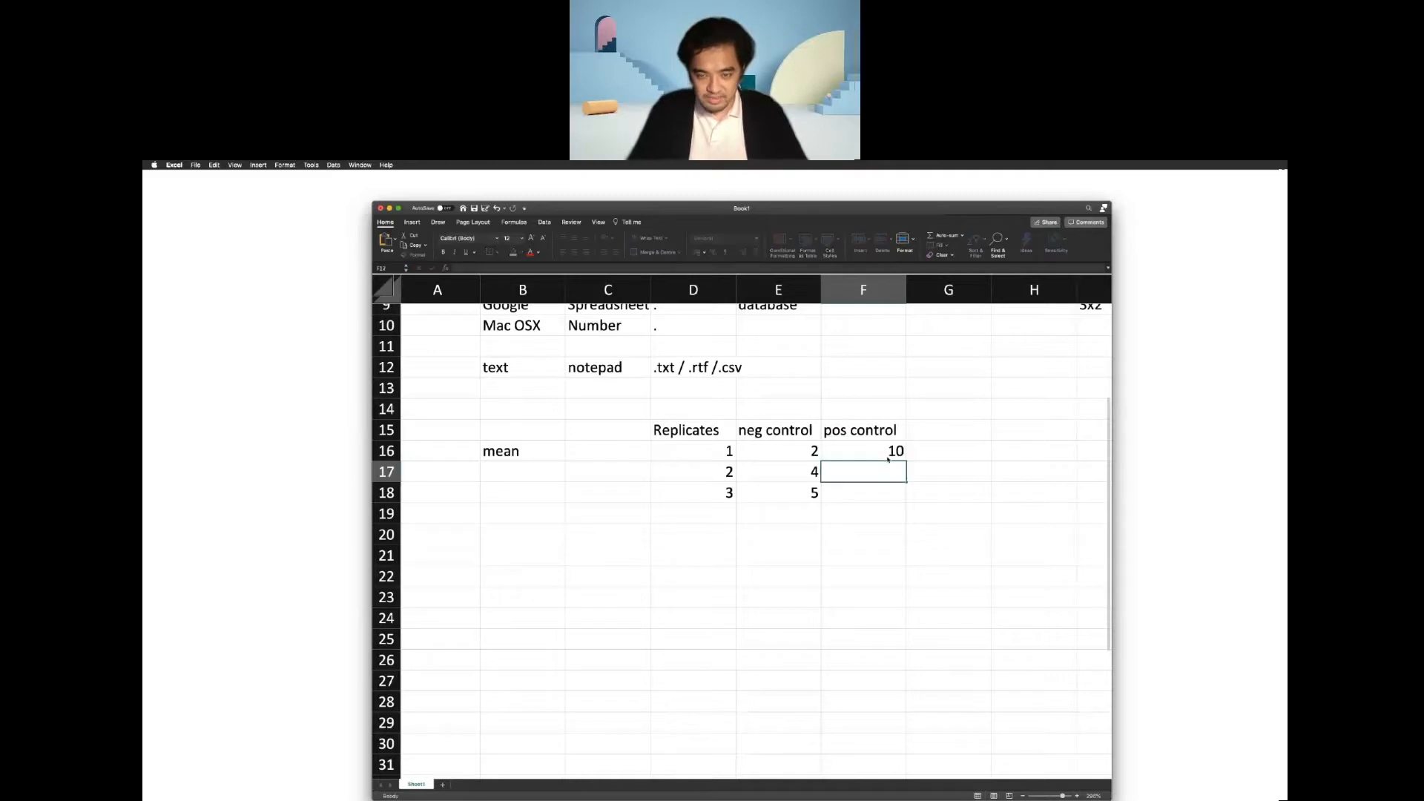
type("10")
key("Return")
type("13")
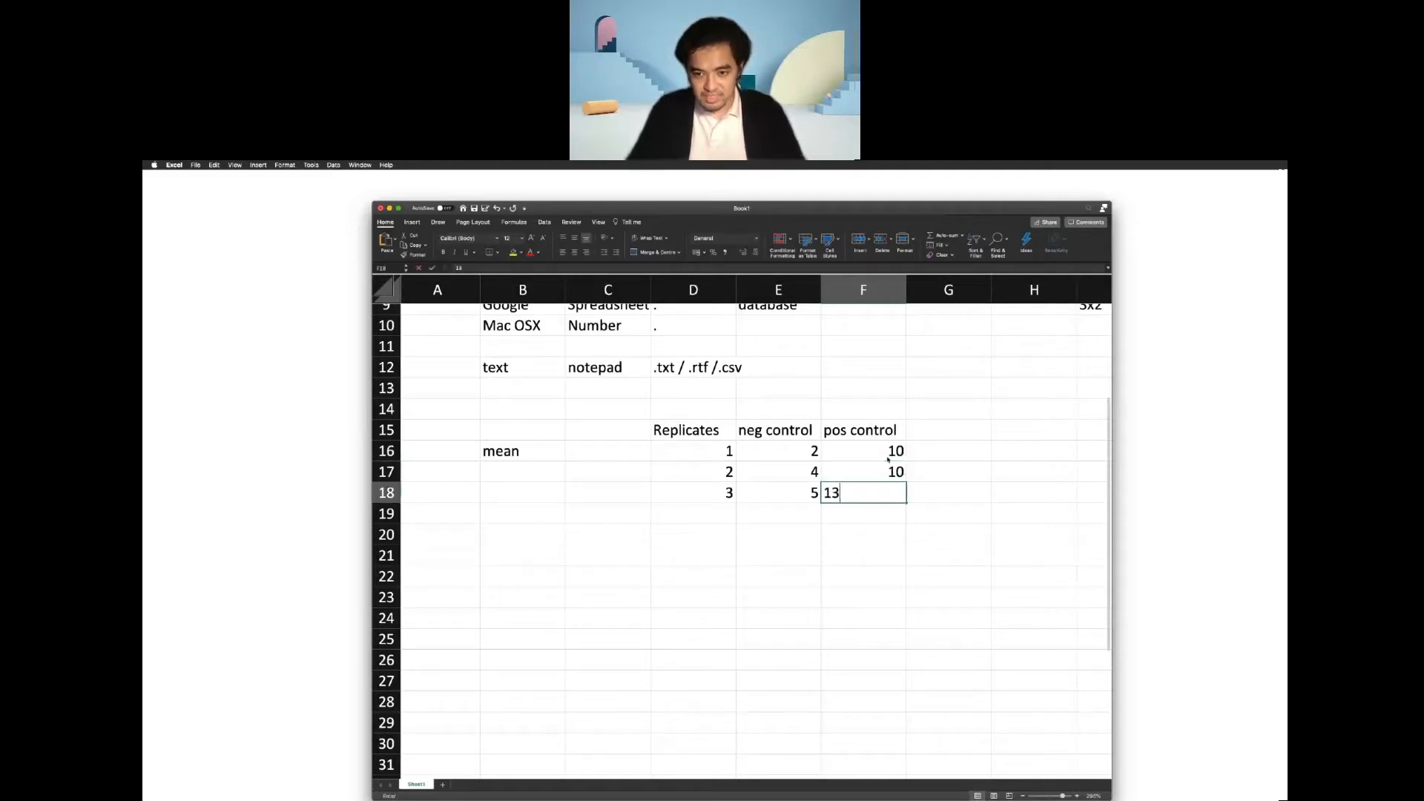
Add the column heading "Treatment A" in cell G15.
left_click(945, 432)
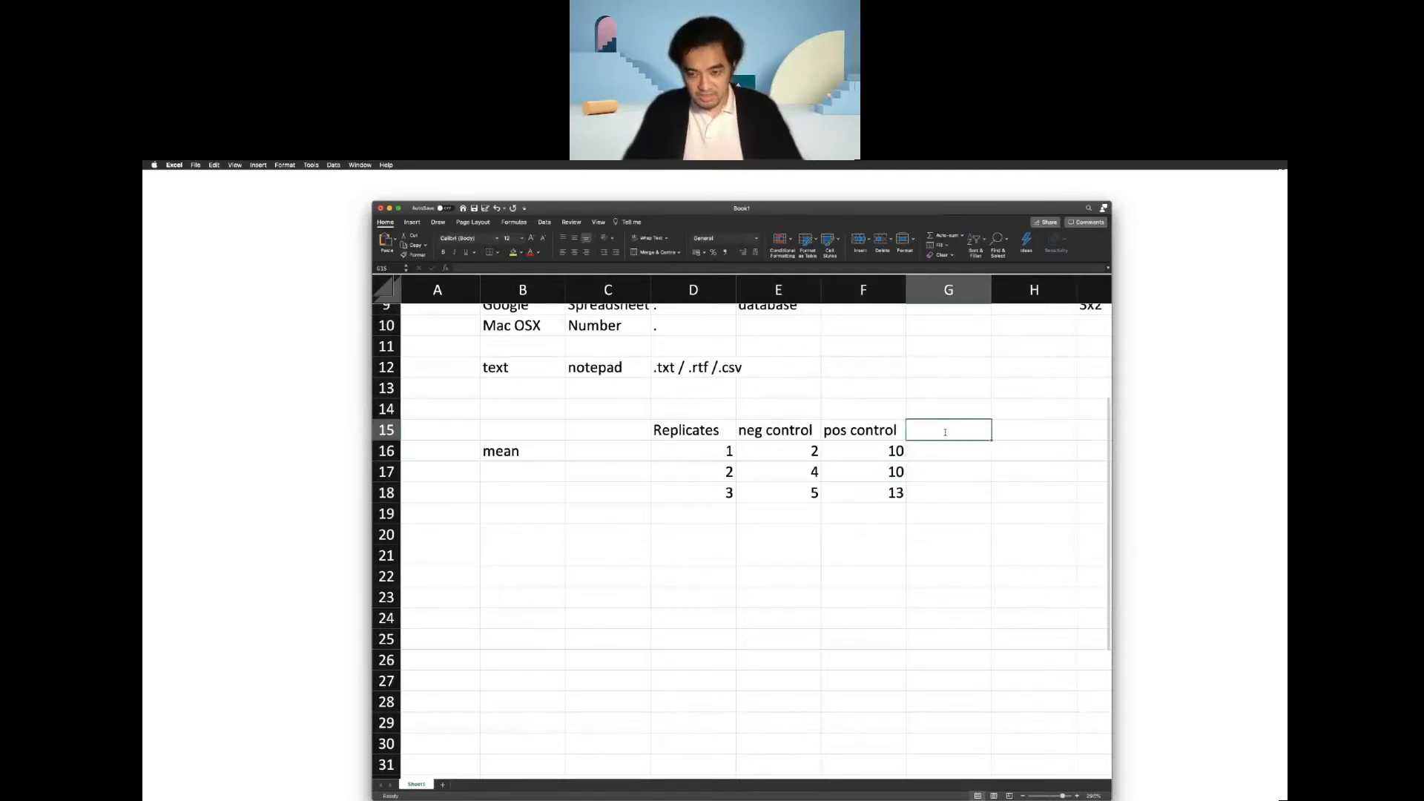
type("Treatment")
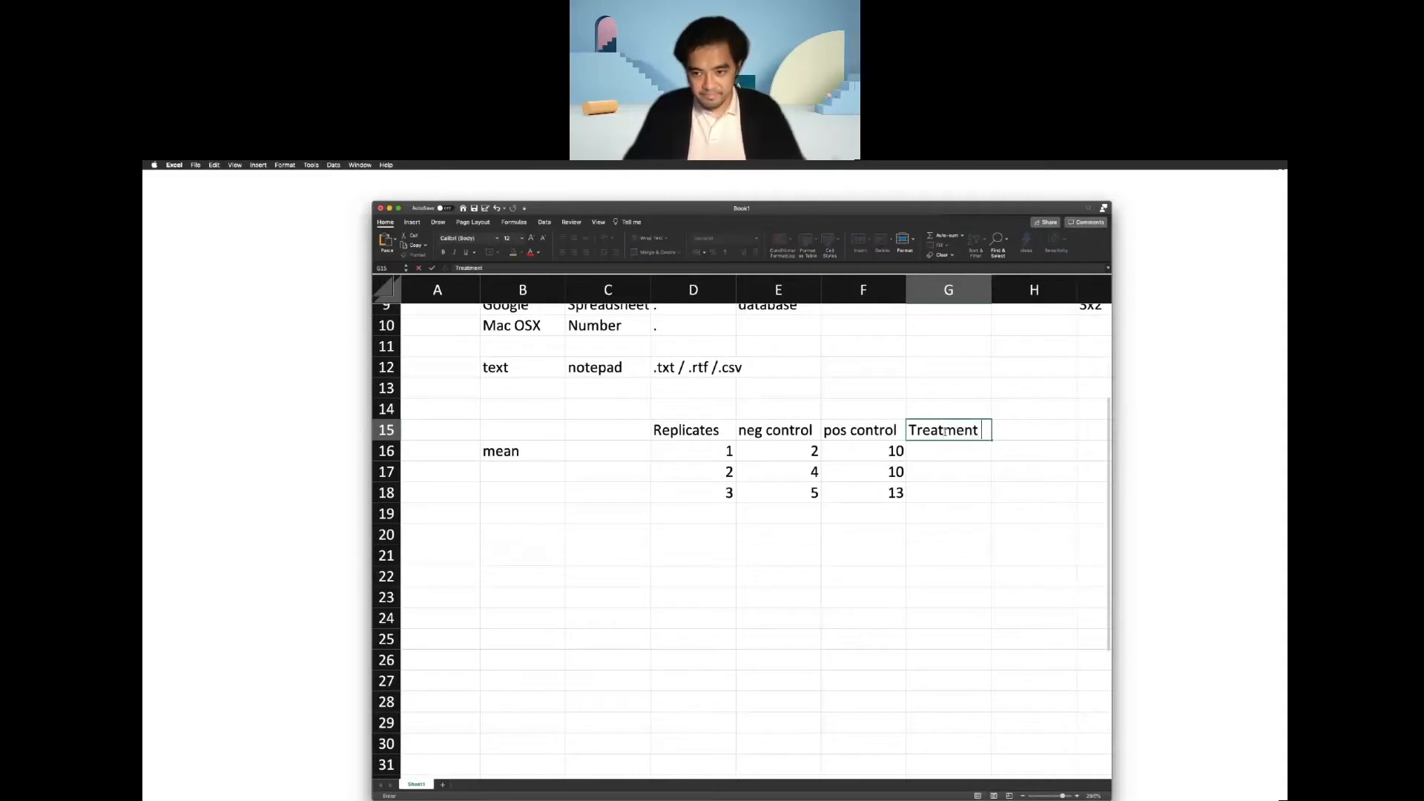
type(" A")
key("Return")
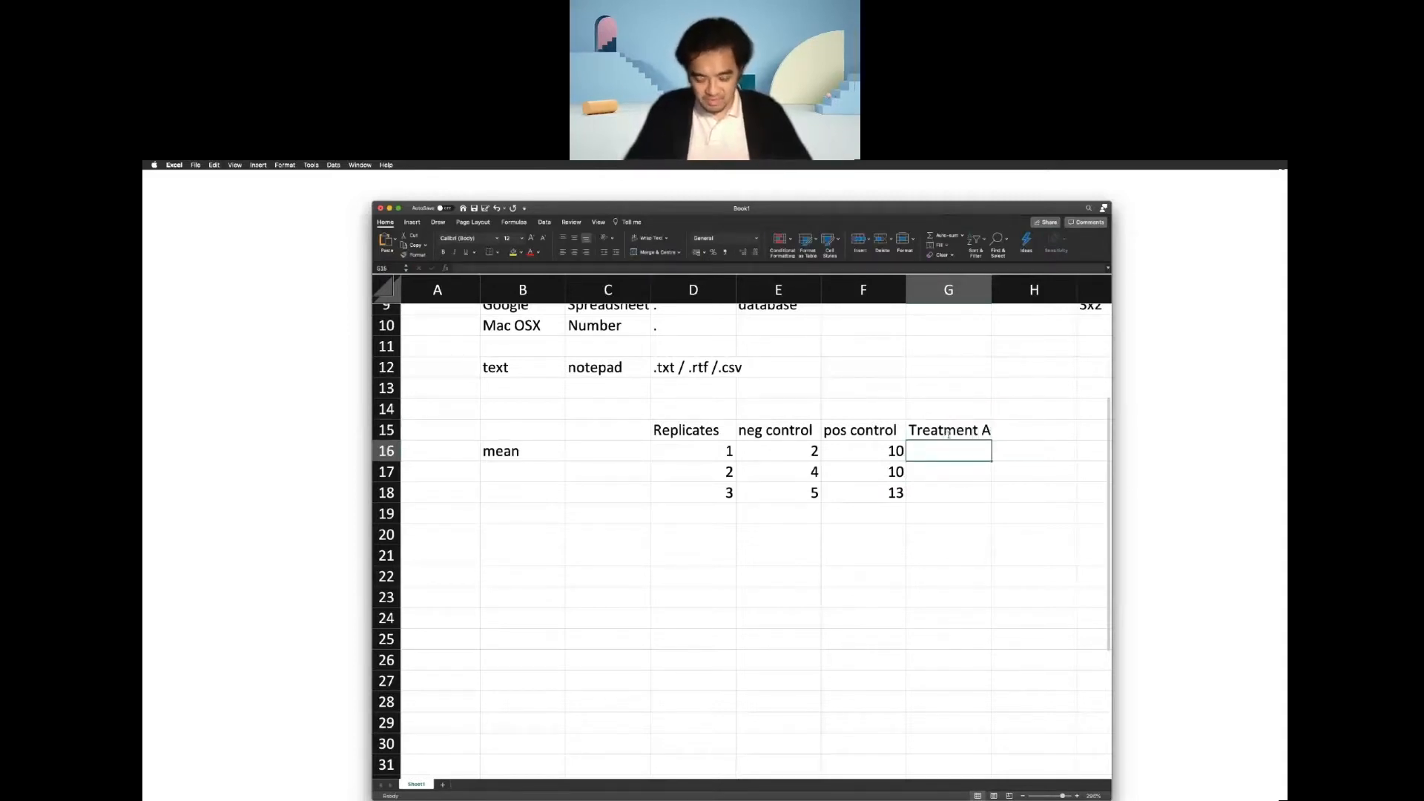
Enter the Treatment A replicate values 7, 14 and 9 in cells G16 to G18.
type("78")
key("BackSpace")
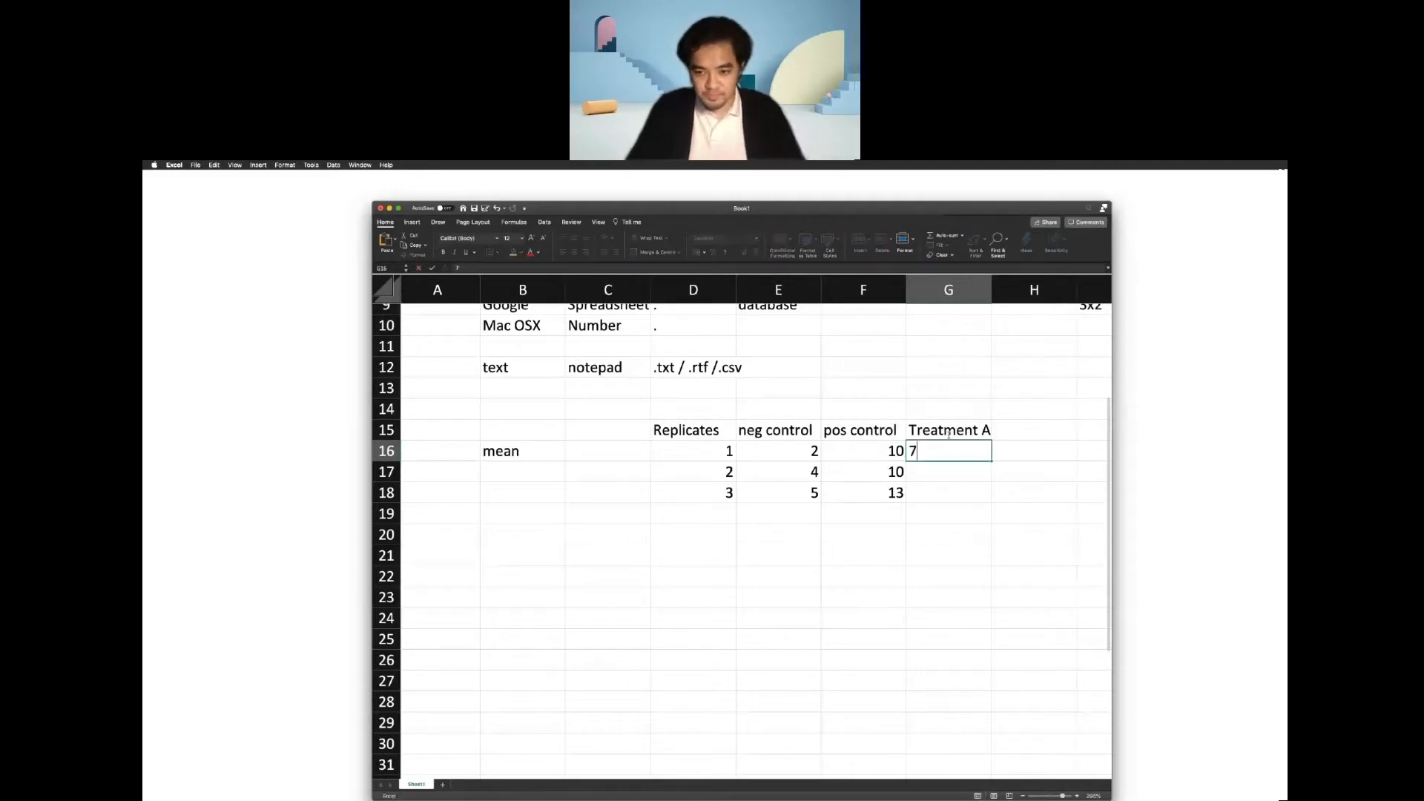
key("Return")
type("14")
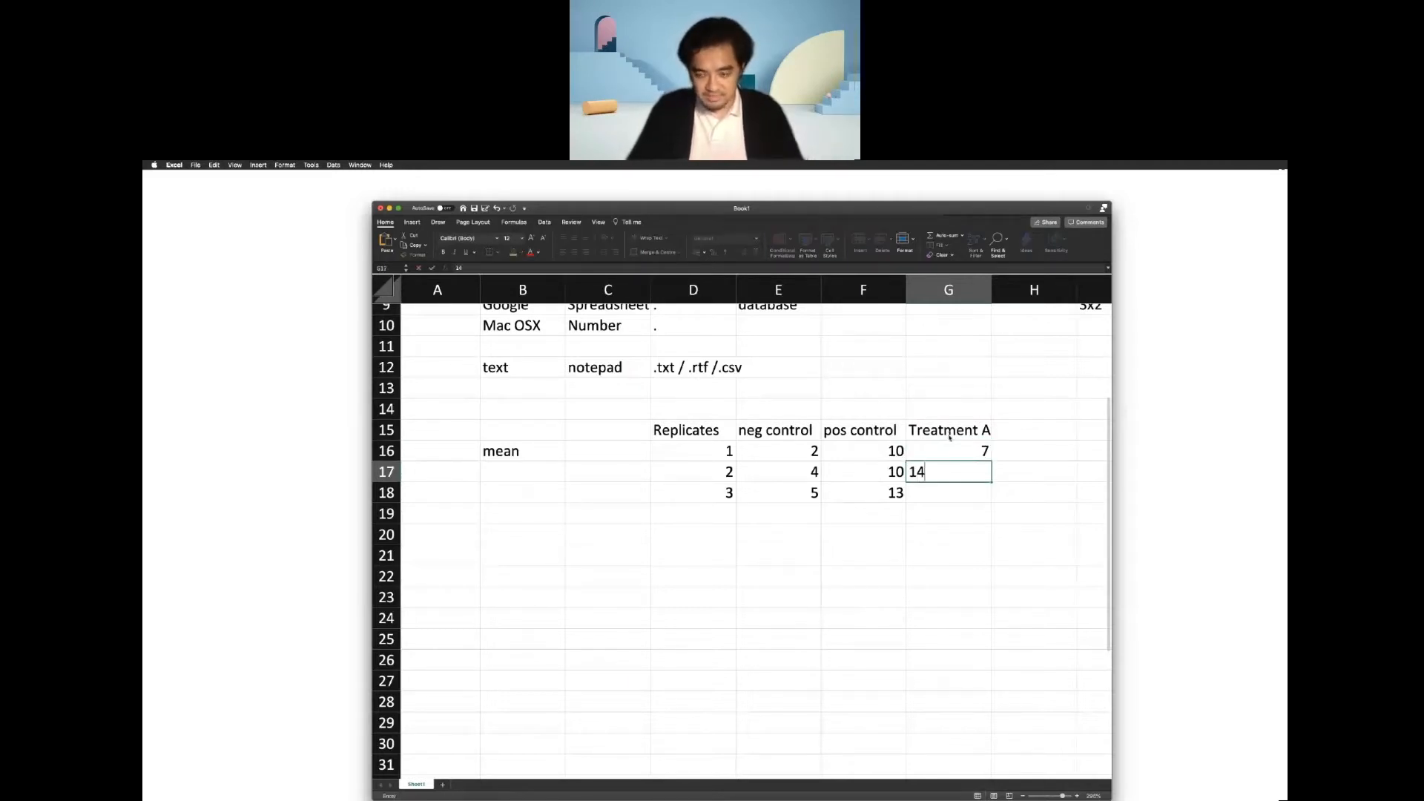
key("Return")
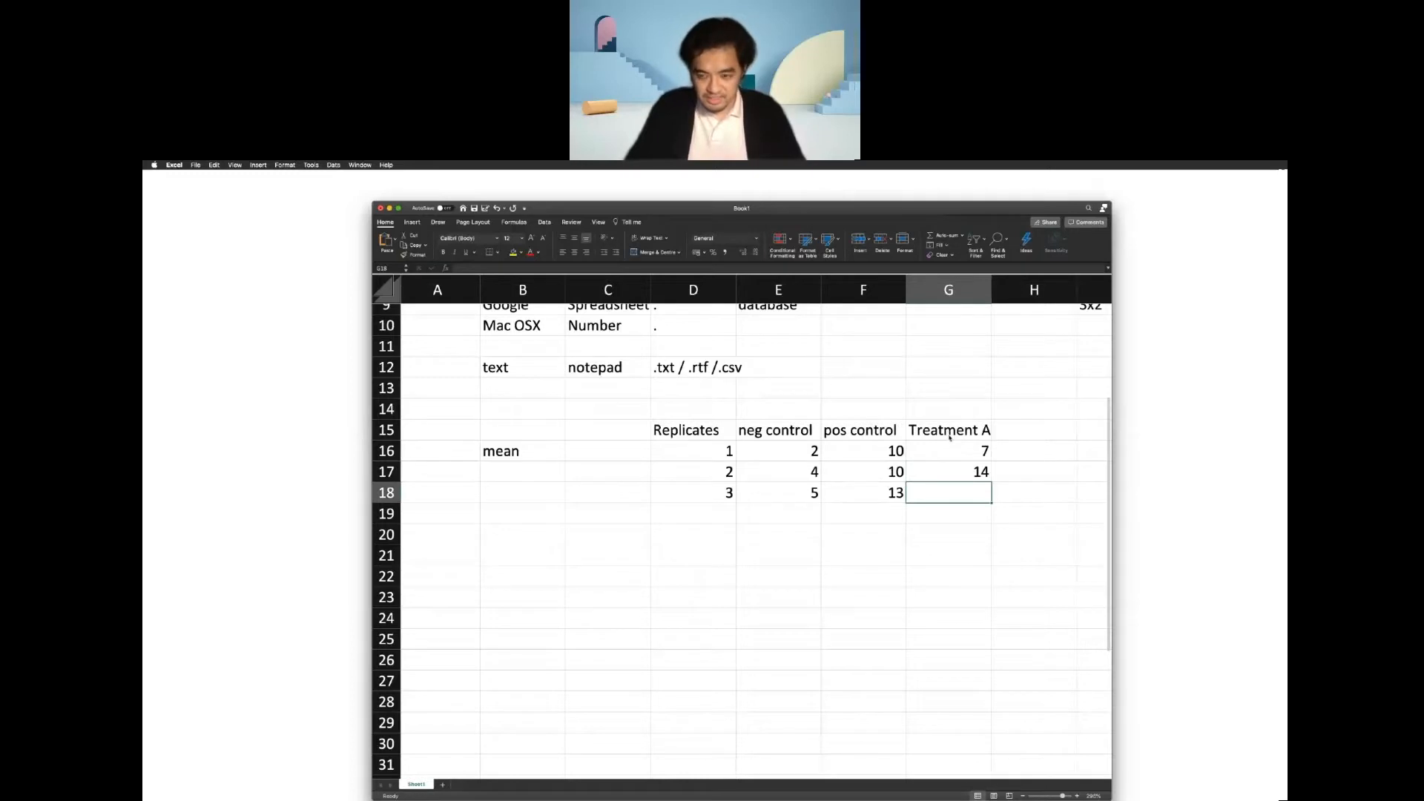
type("9")
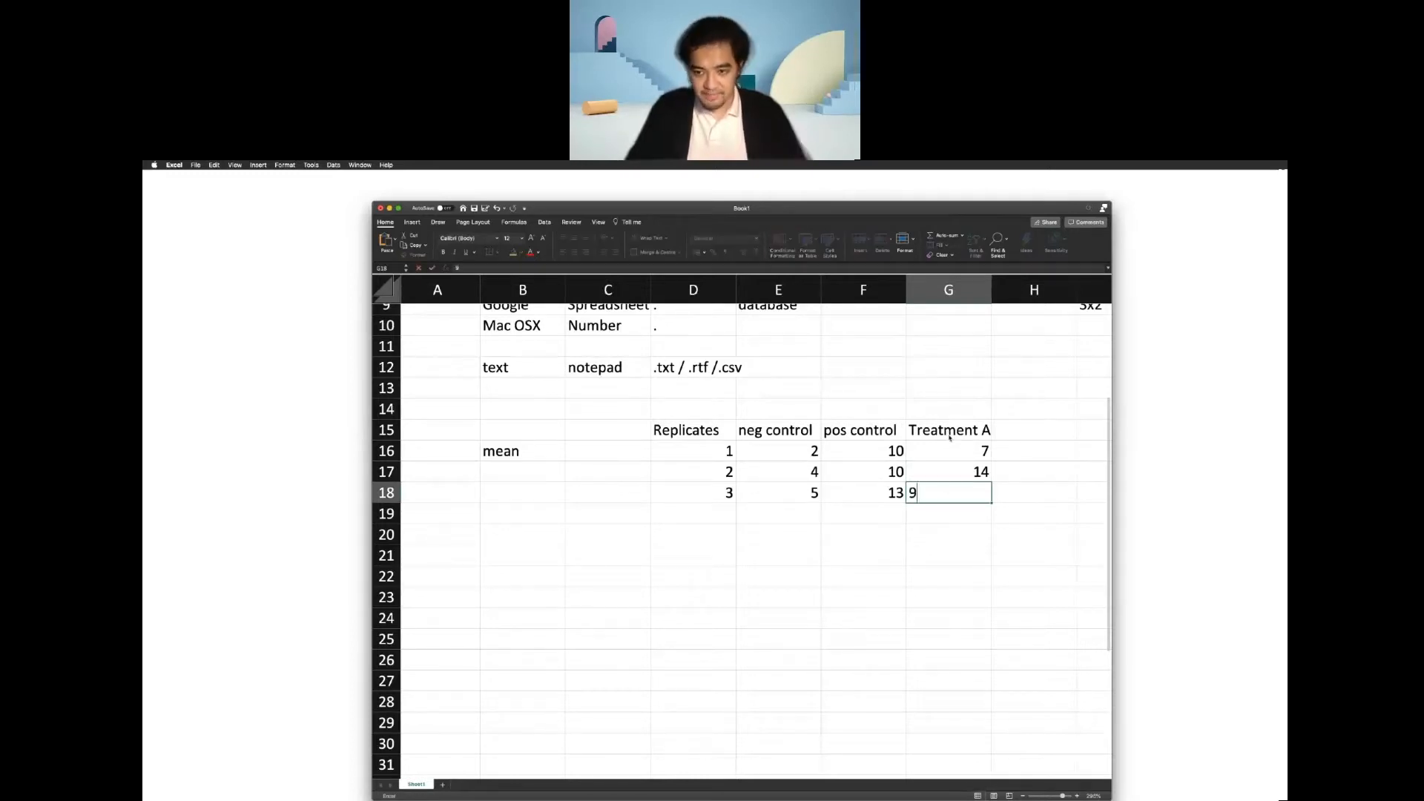
key("Return")
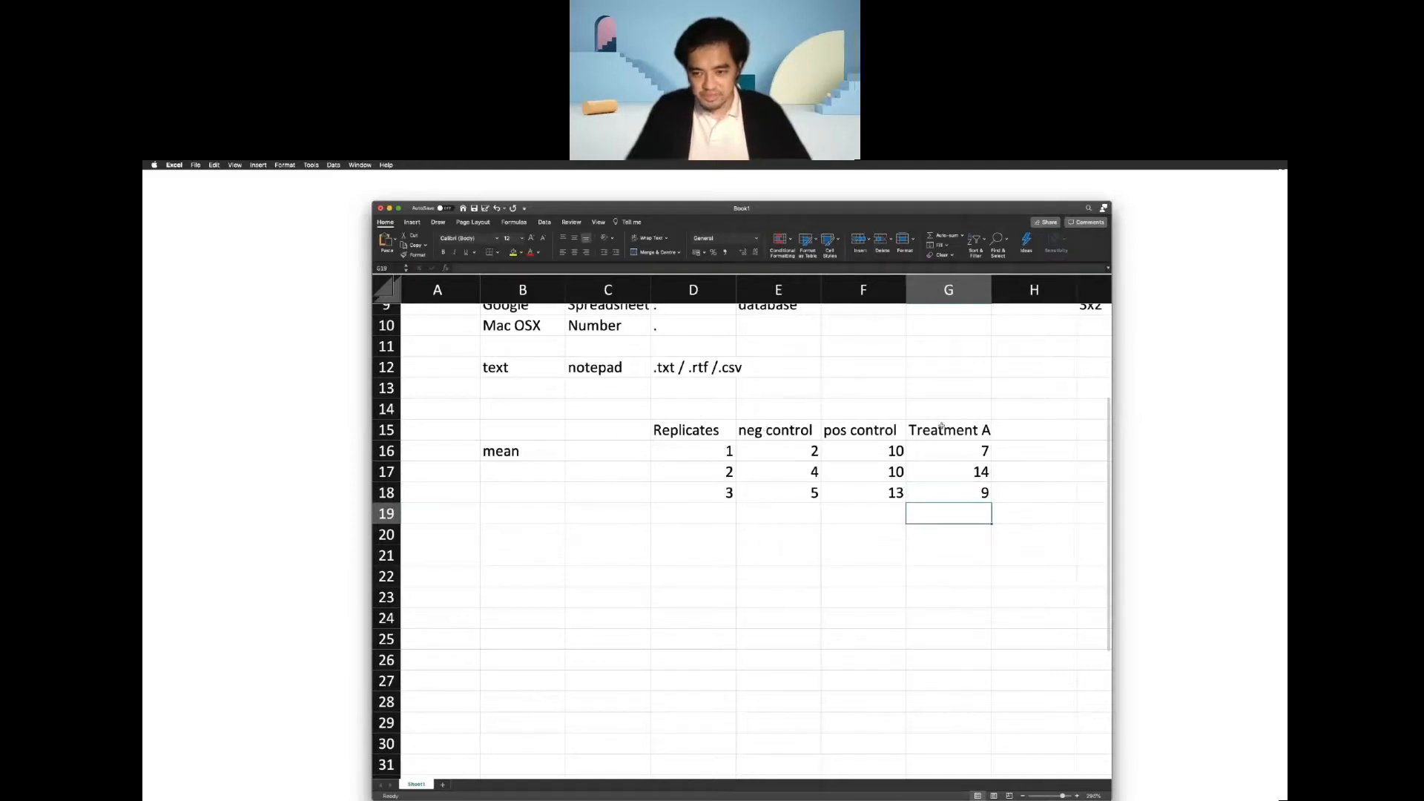
Add the column heading "Treatment B" in cell H15.
left_click(1028, 430)
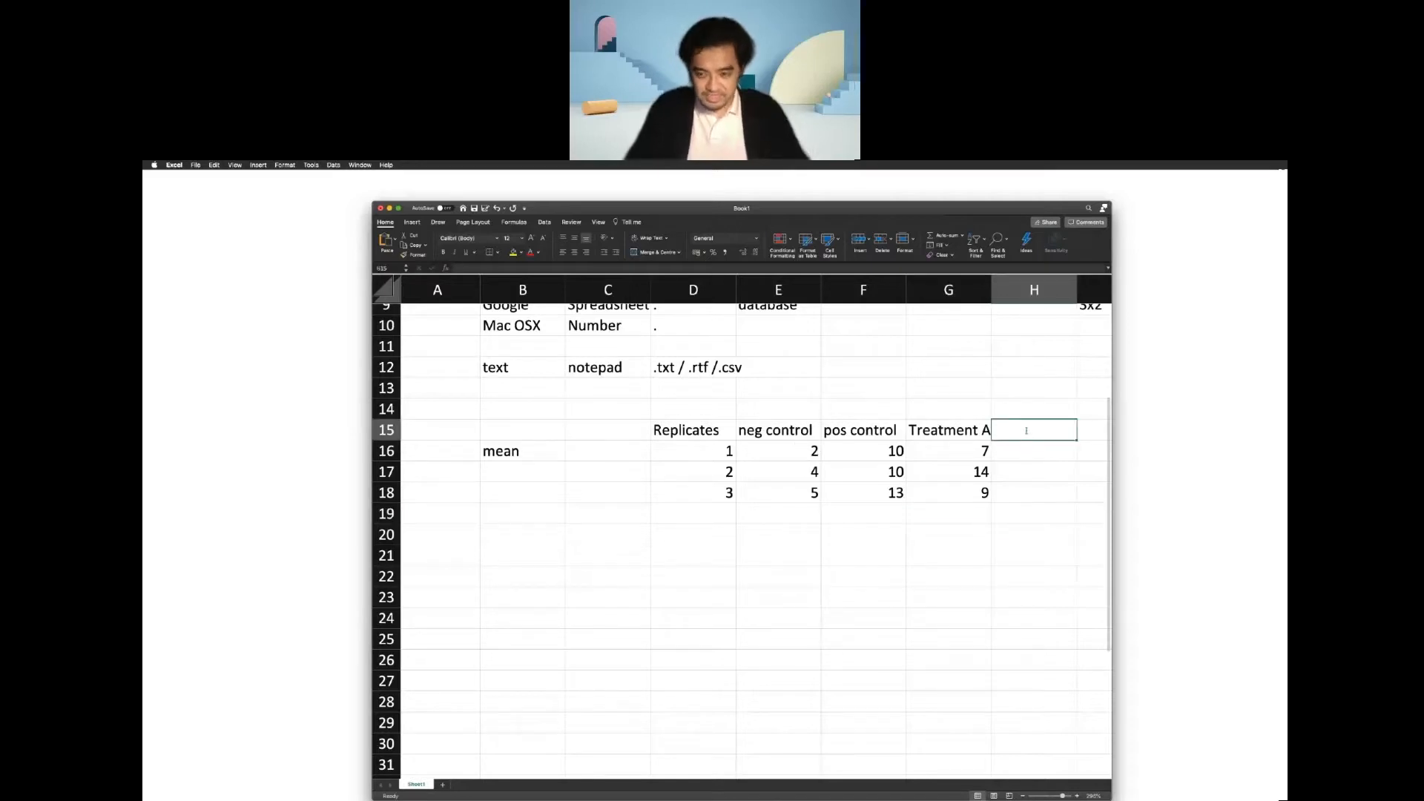
type("Treatm")
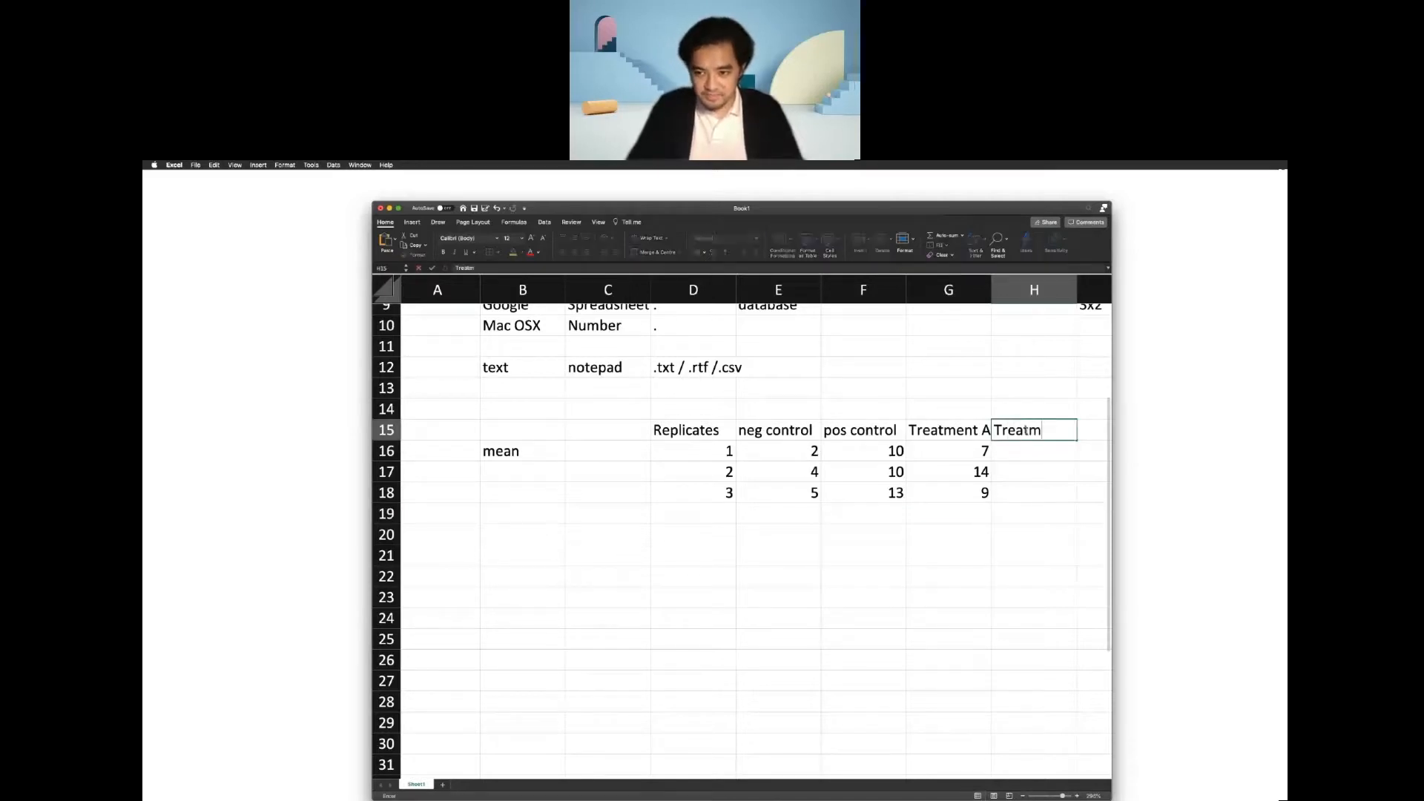
type("ent b")
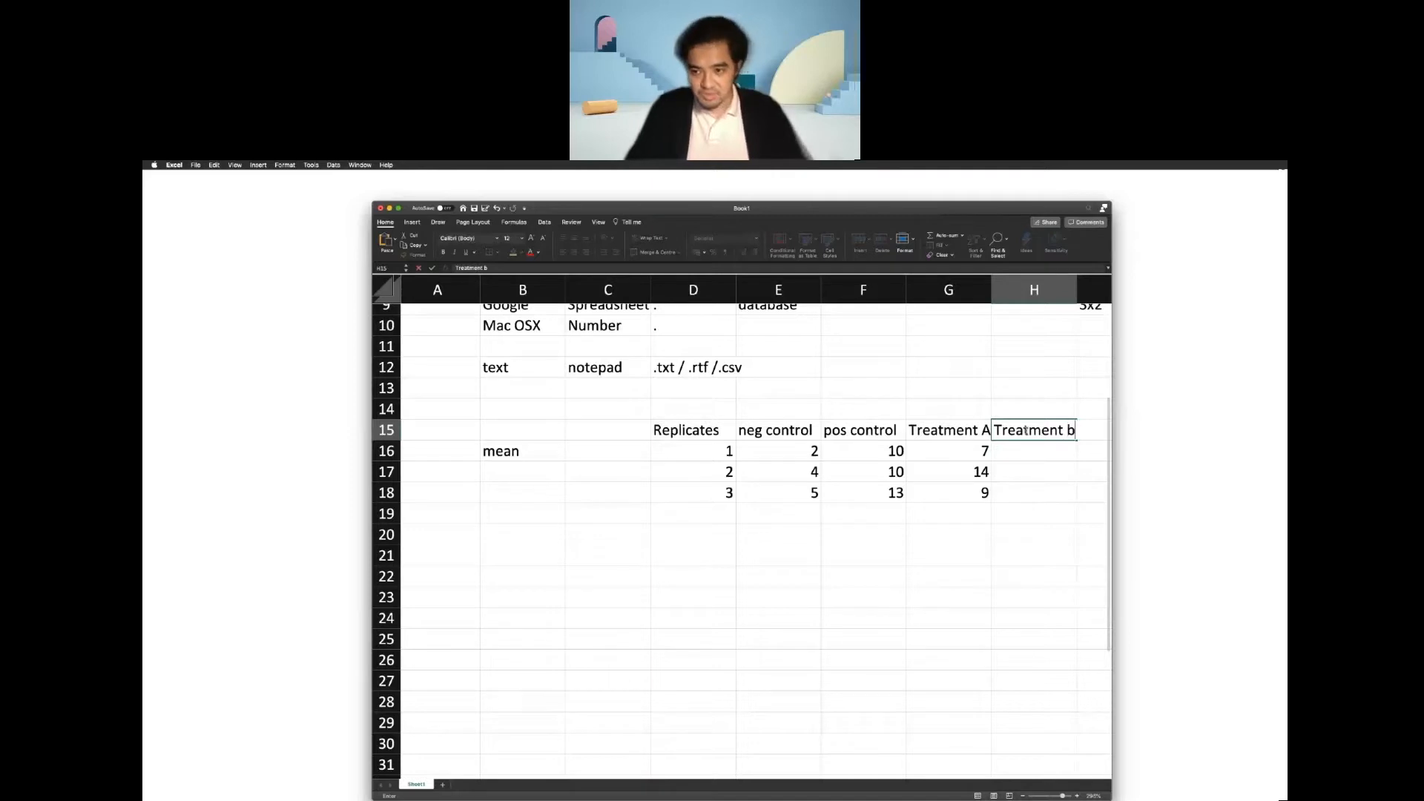
key("BackSpace")
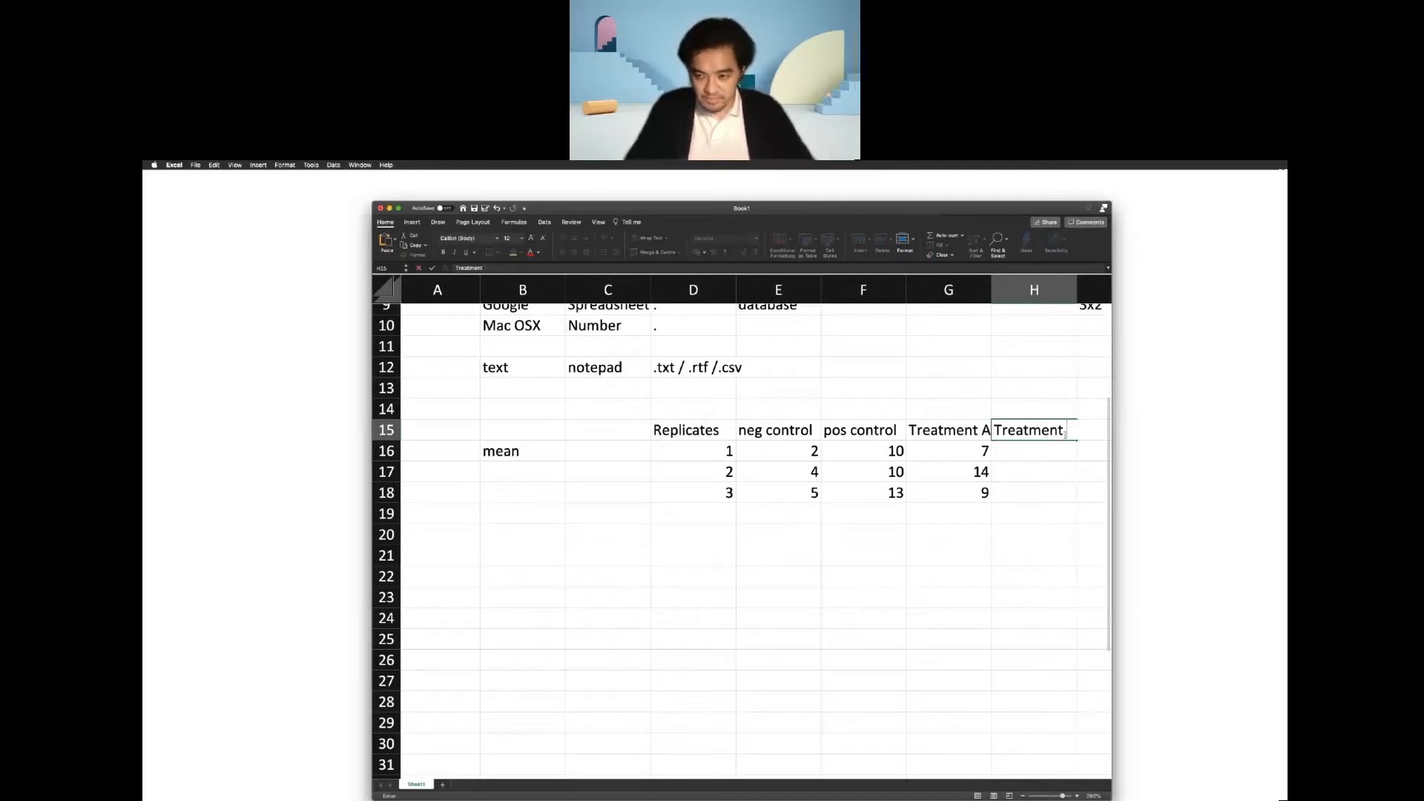
type("B")
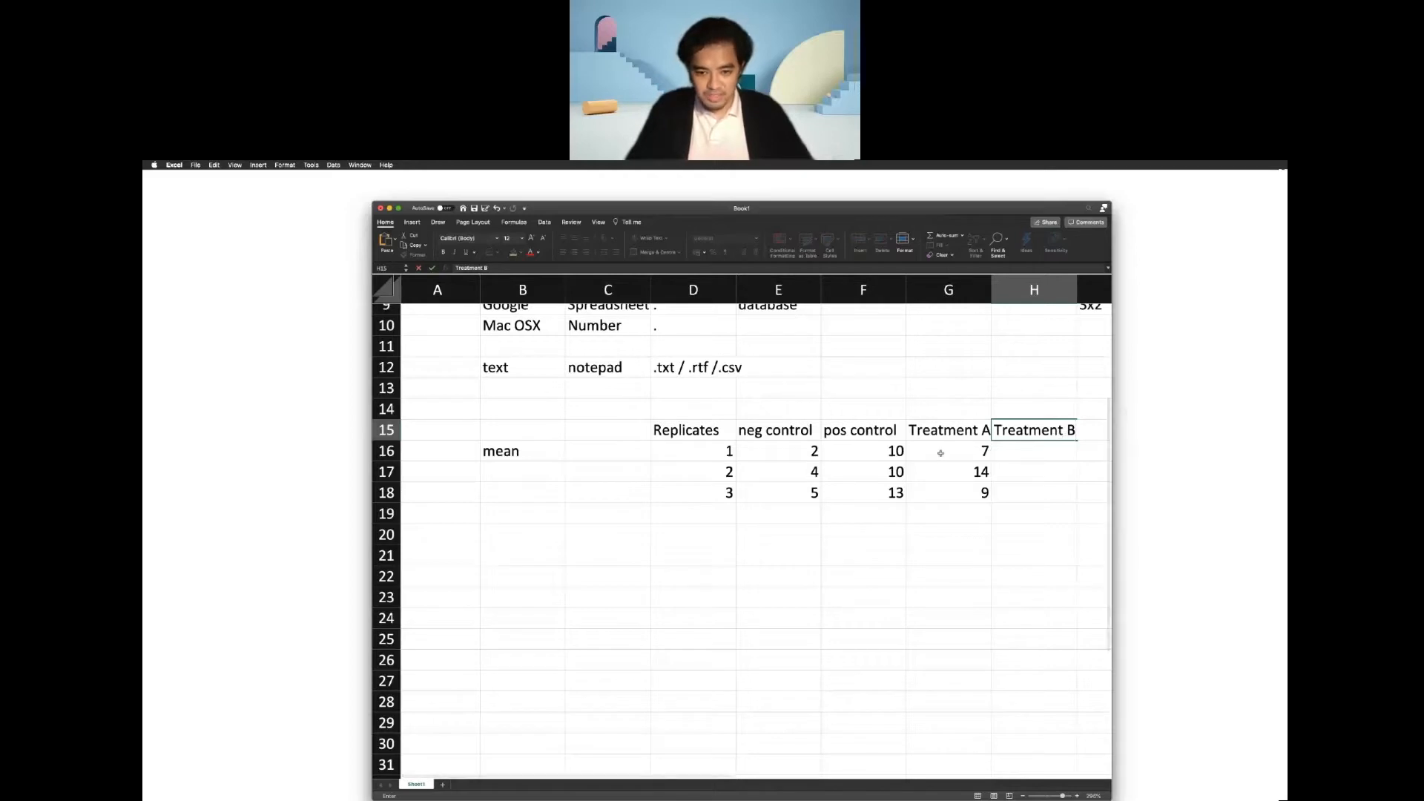
Enter the Treatment B replicate values 2, 3 and 6 in cells H16 to H18.
left_click(1028, 450)
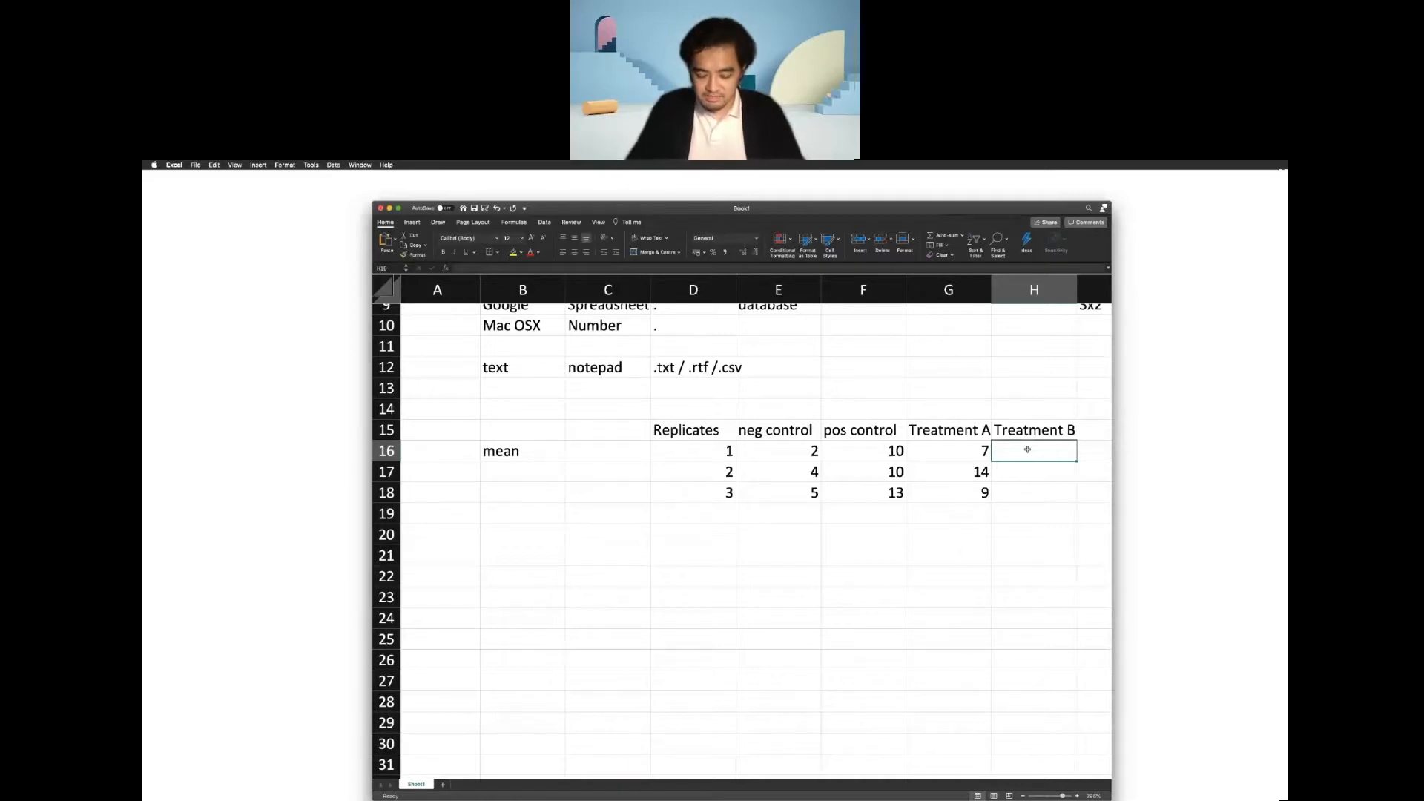
type("2")
key("Return")
type("3")
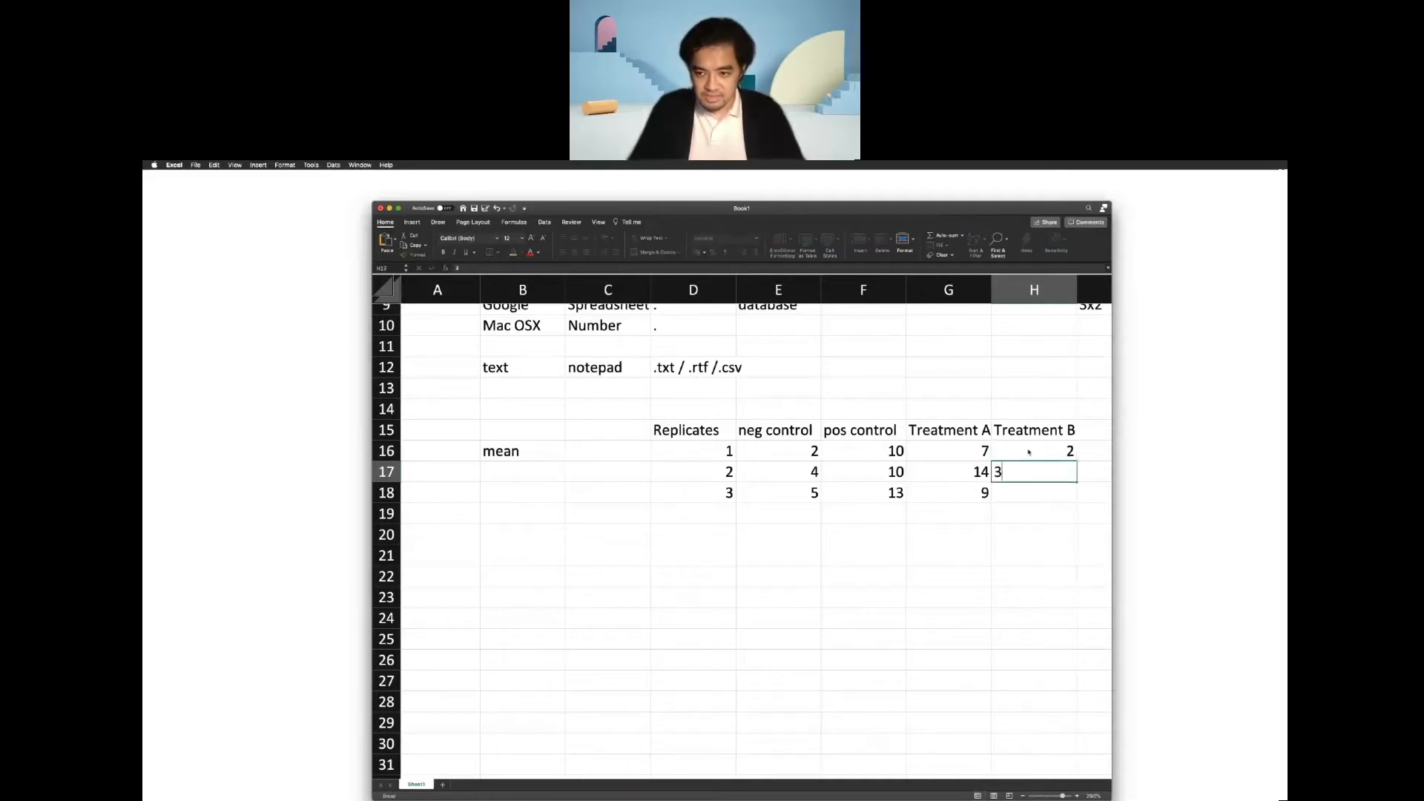
key("Return")
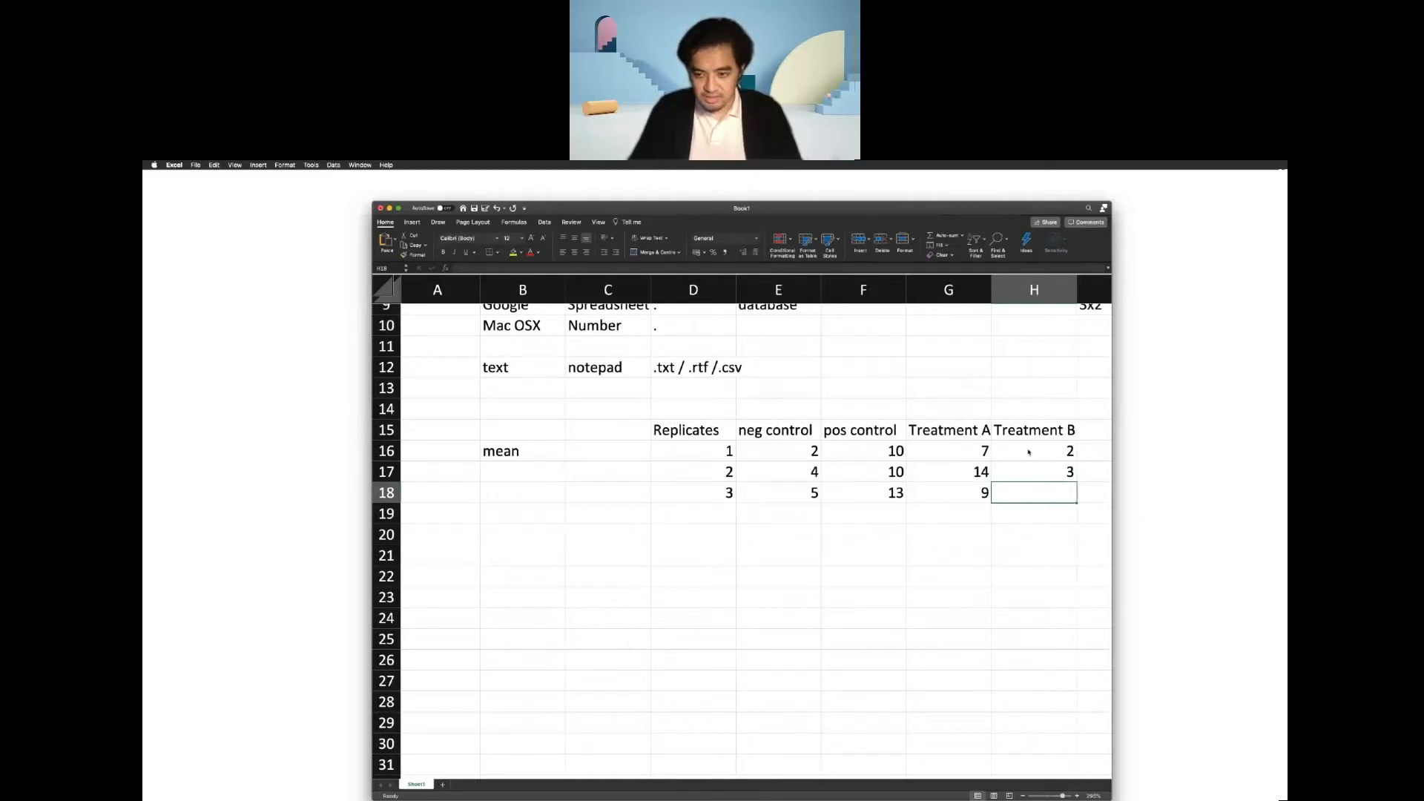
type("6")
Format all replicate values in E16:H18 as Scientific numbers with 1 decimal place.
left_click_drag(764, 451, 1002, 491)
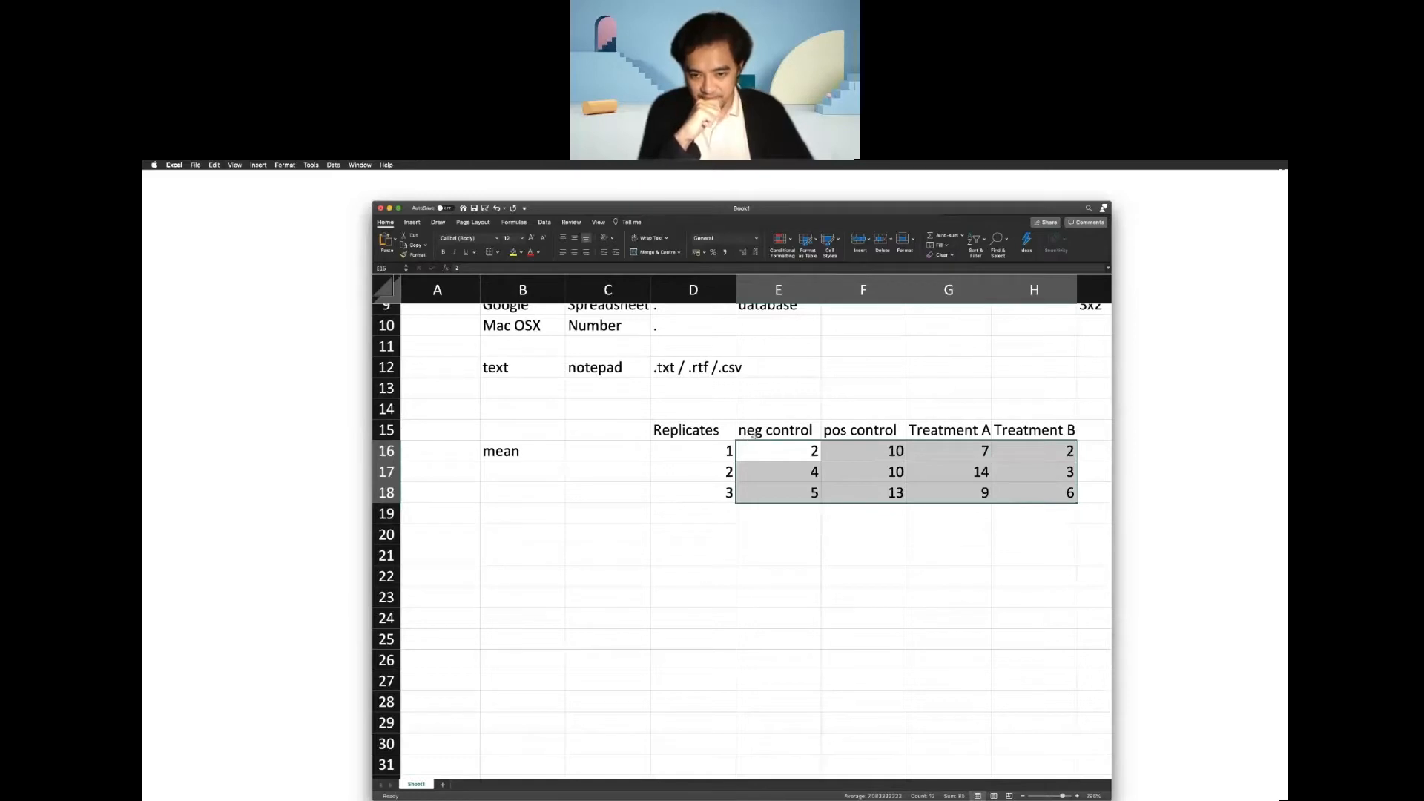
left_click(799, 448)
left_click_drag(799, 448, 1022, 494)
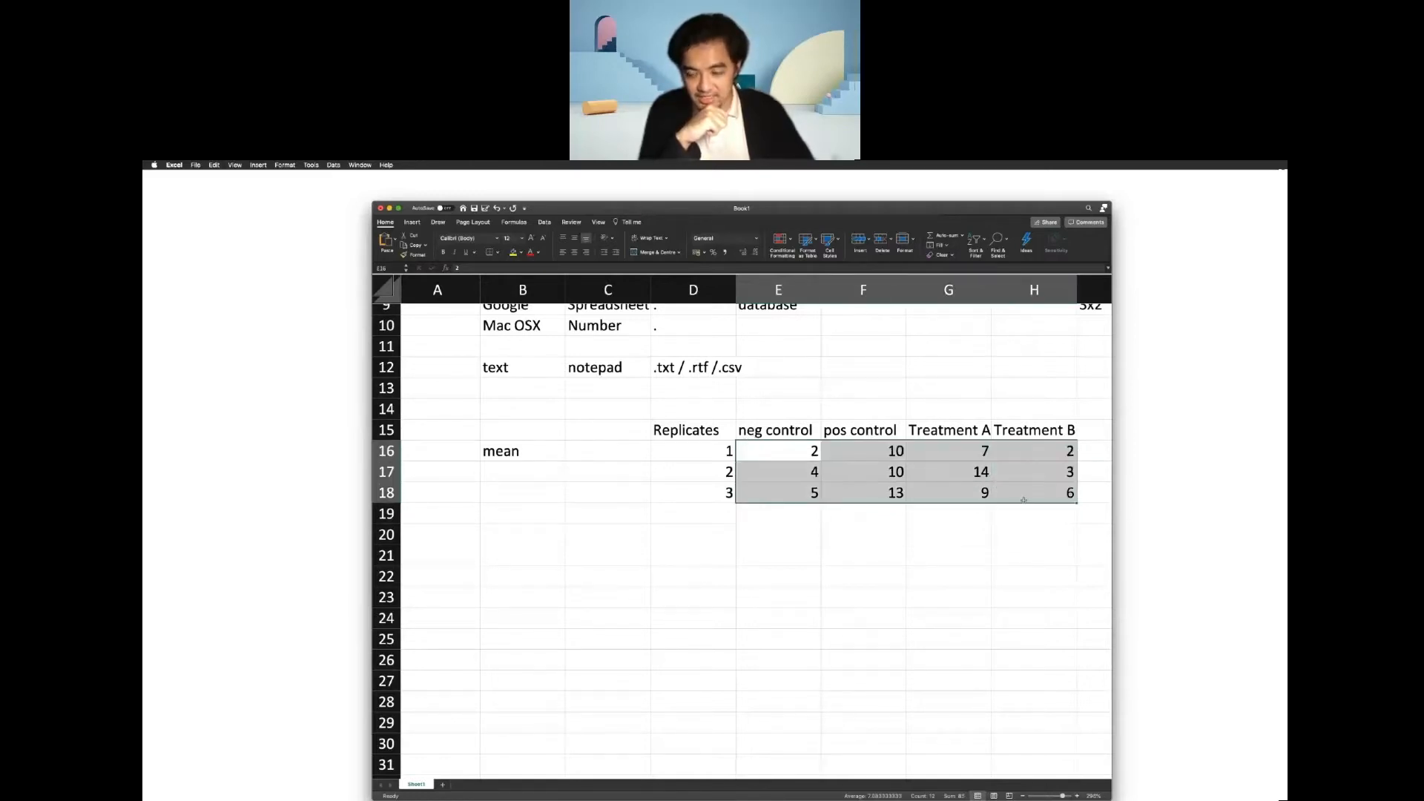
right_click(1023, 495)
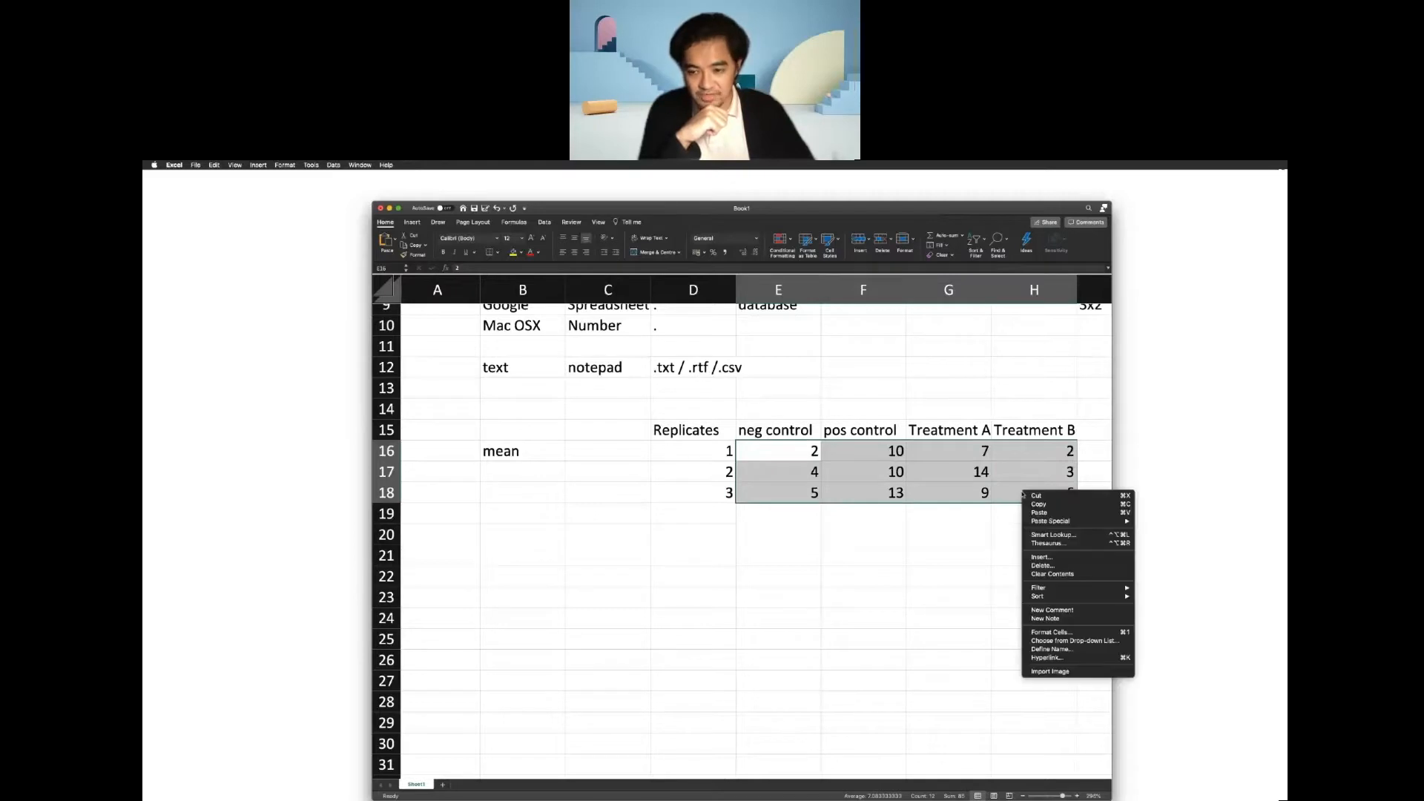
left_click(1066, 632)
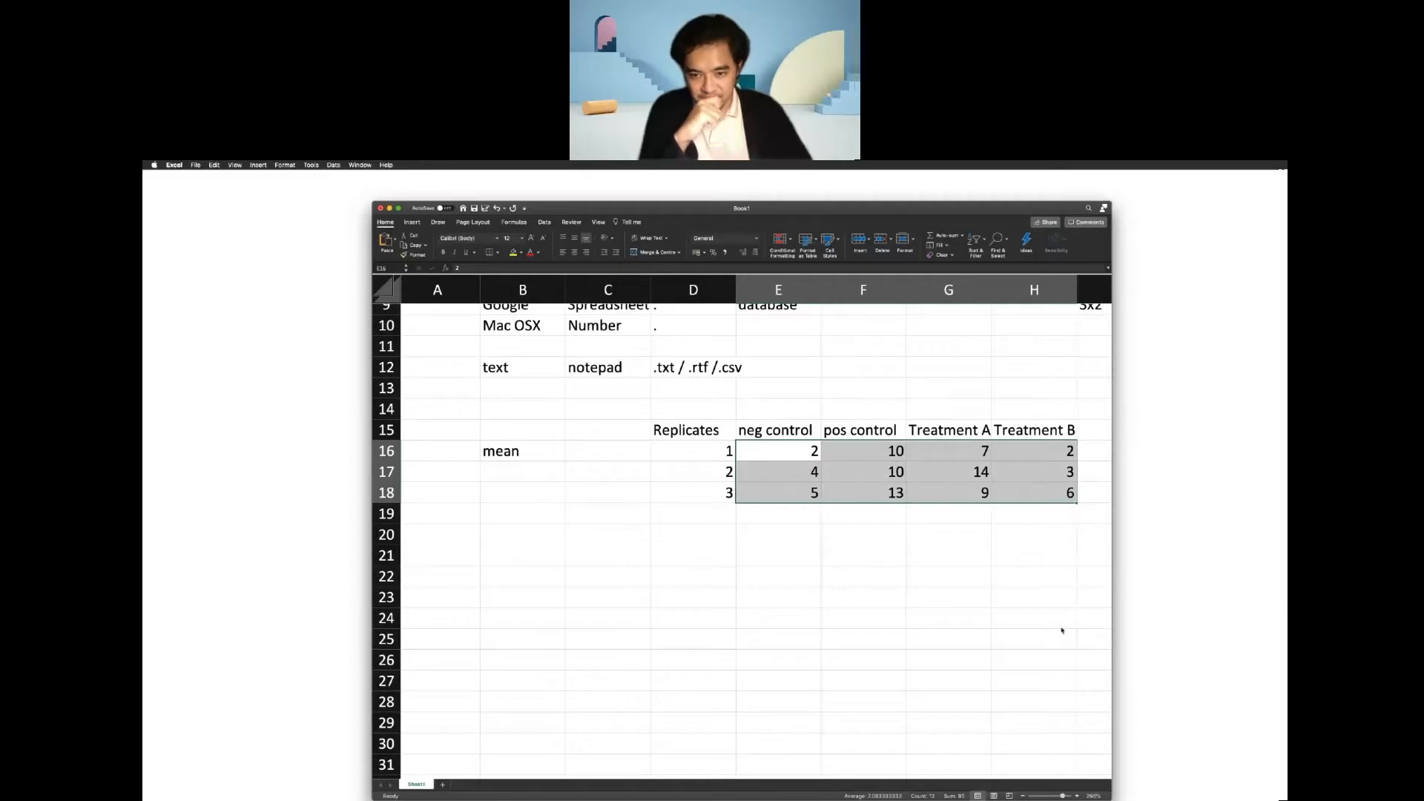
left_click_drag(1003, 514, 516, 445)
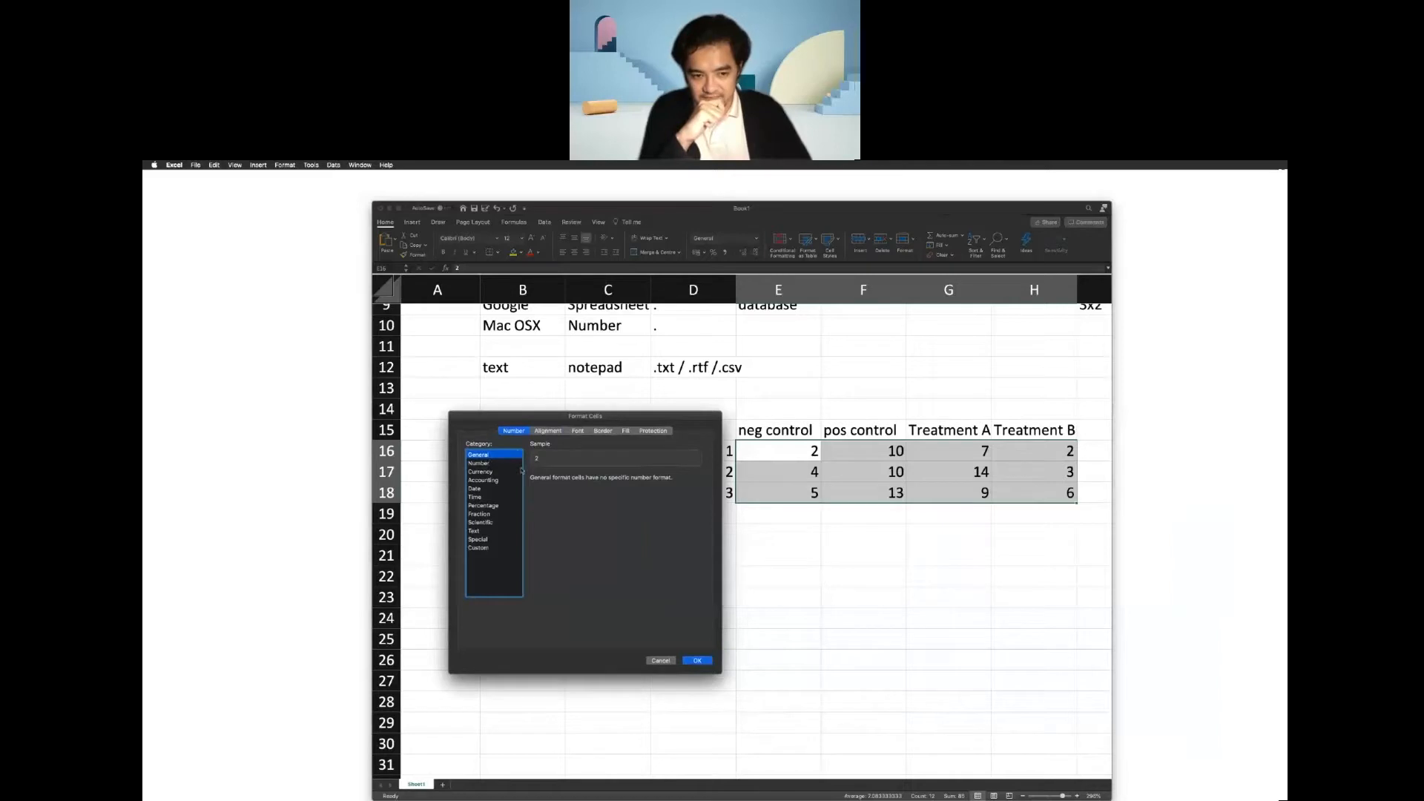
left_click(483, 464)
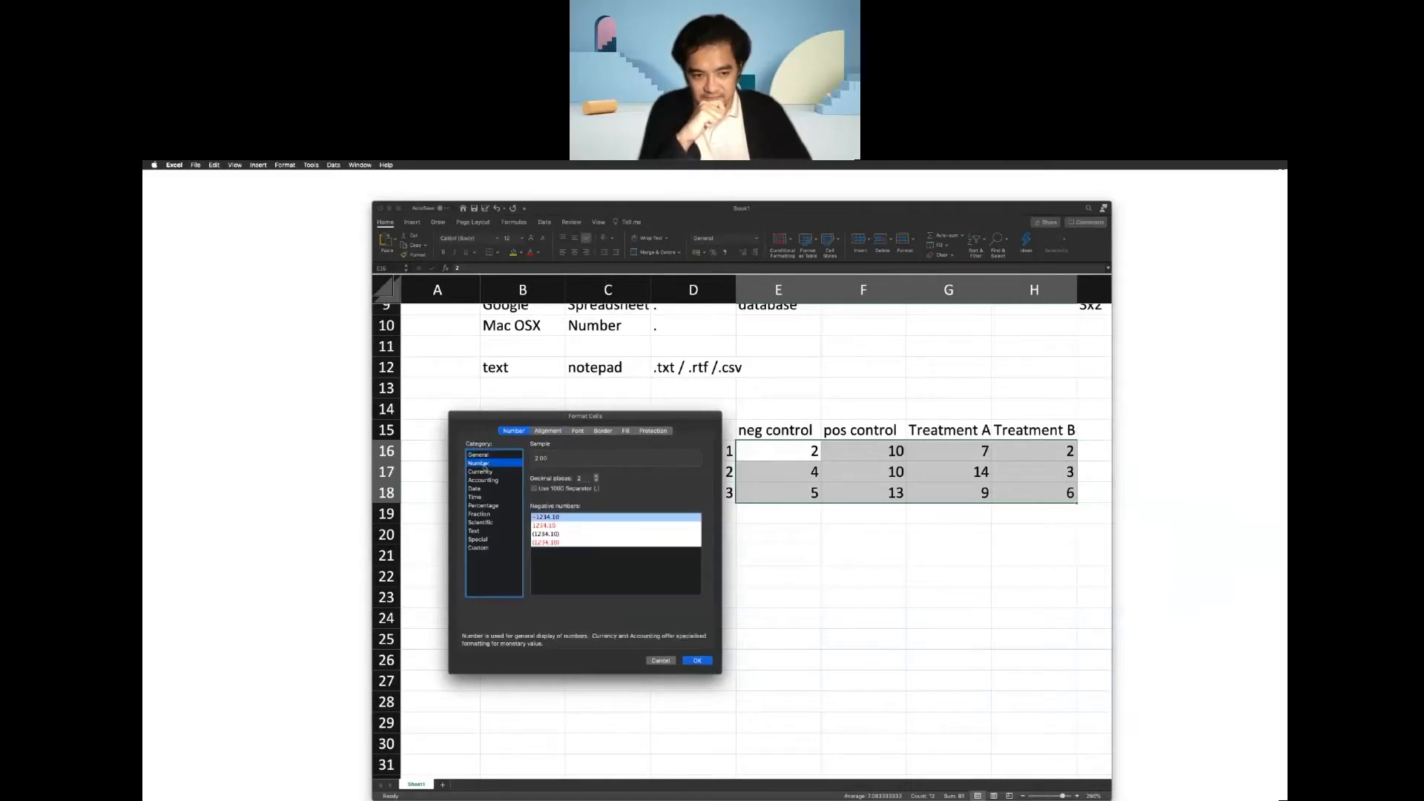
left_click(483, 523)
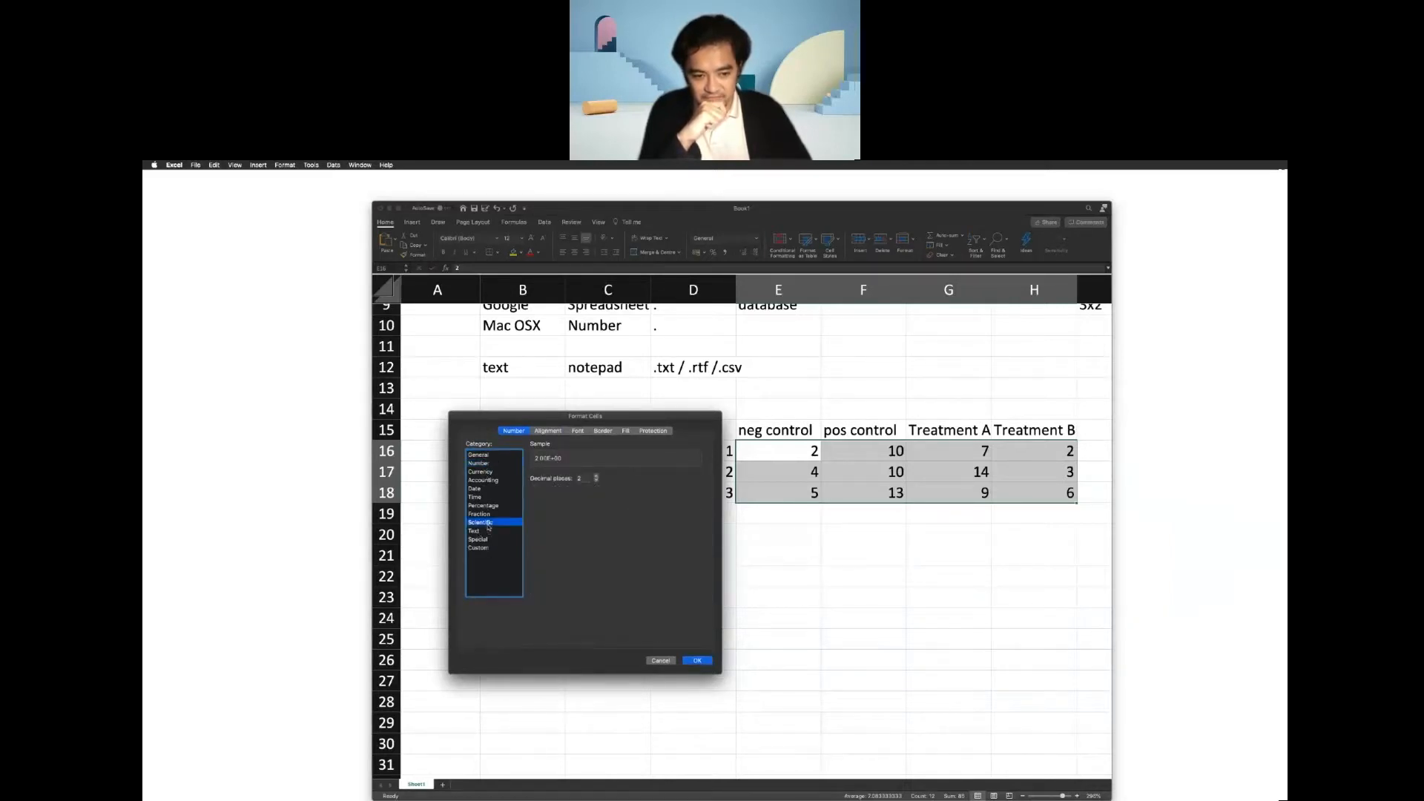
left_click(596, 480)
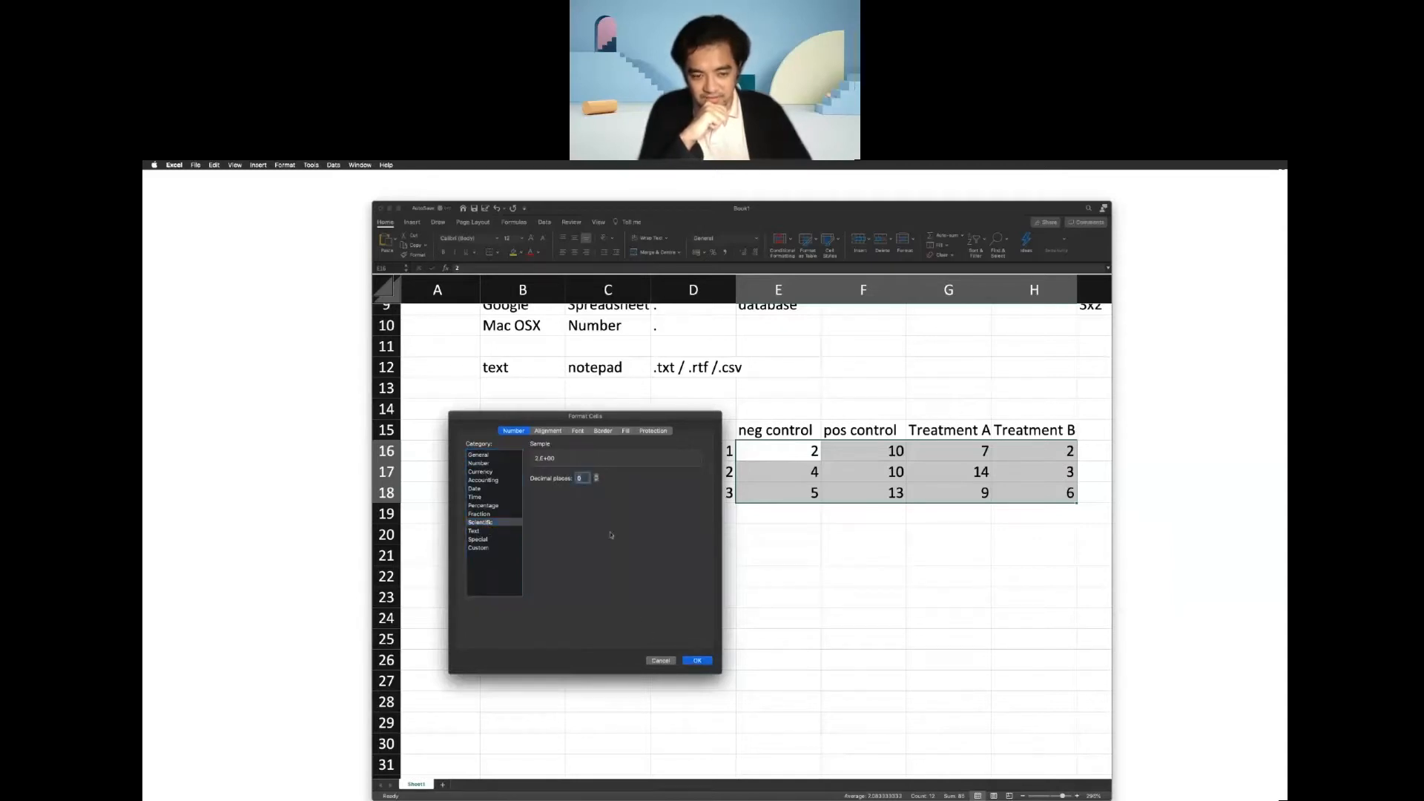
left_click(596, 475)
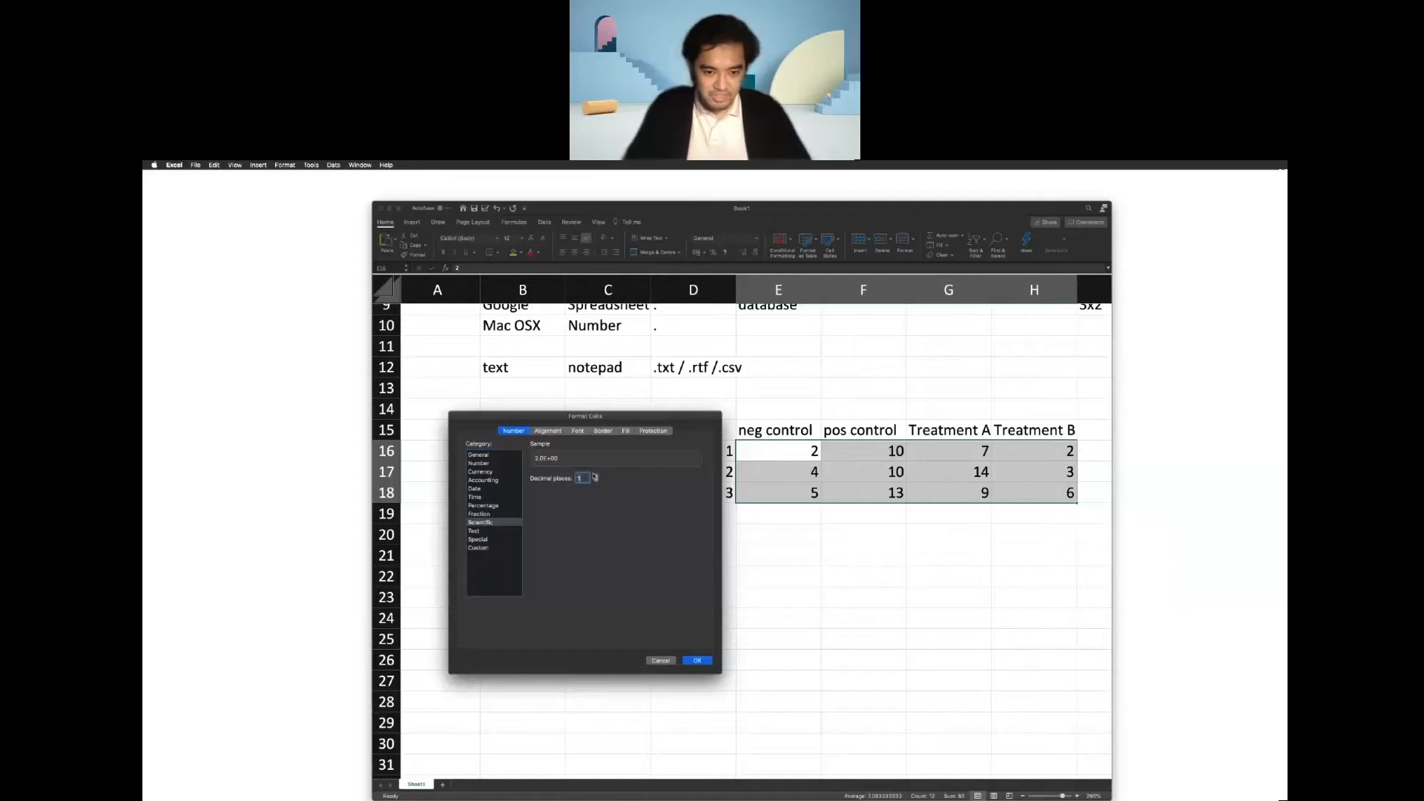
left_click(696, 661)
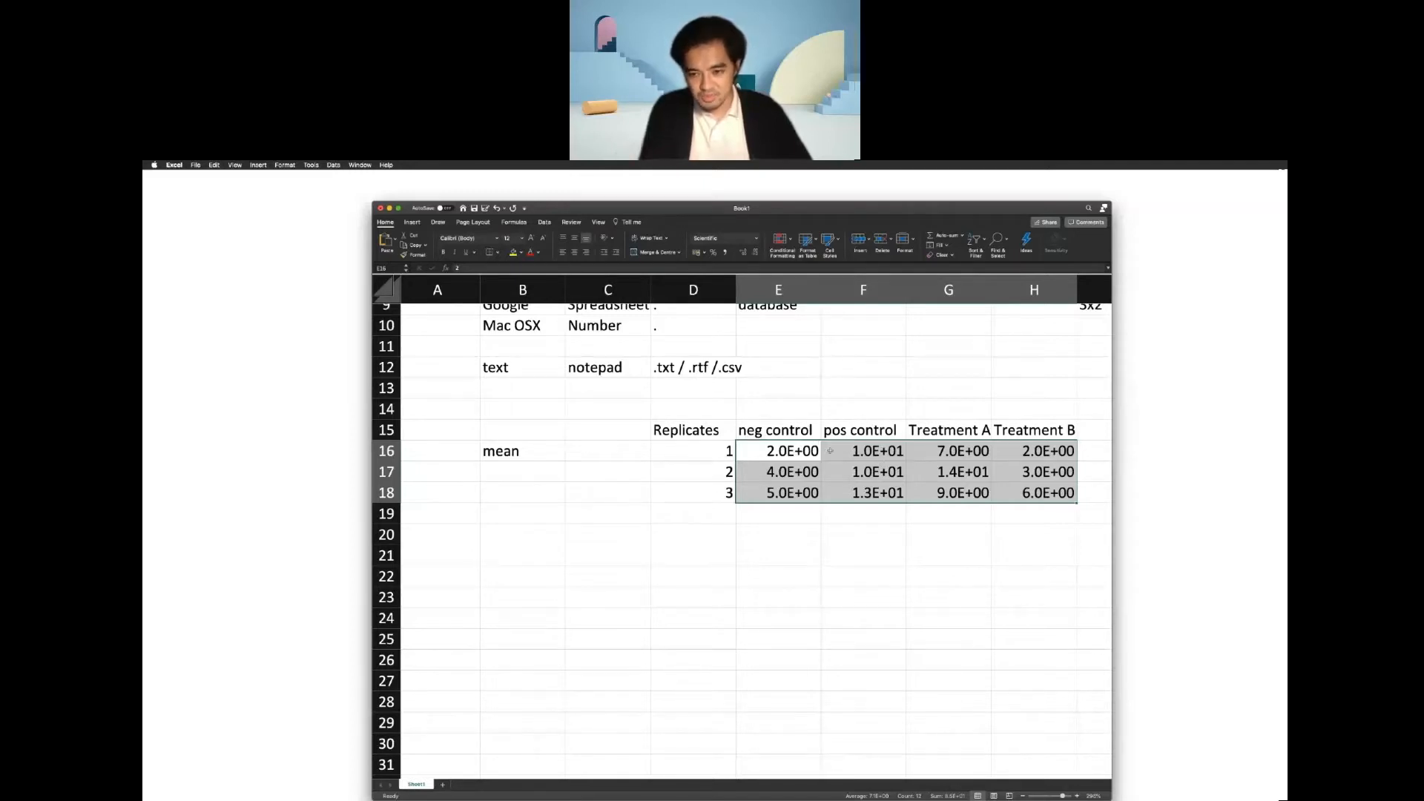
Format the selected replicate values in E16:H18 as Number with 1 decimal place.
right_click(895, 492)
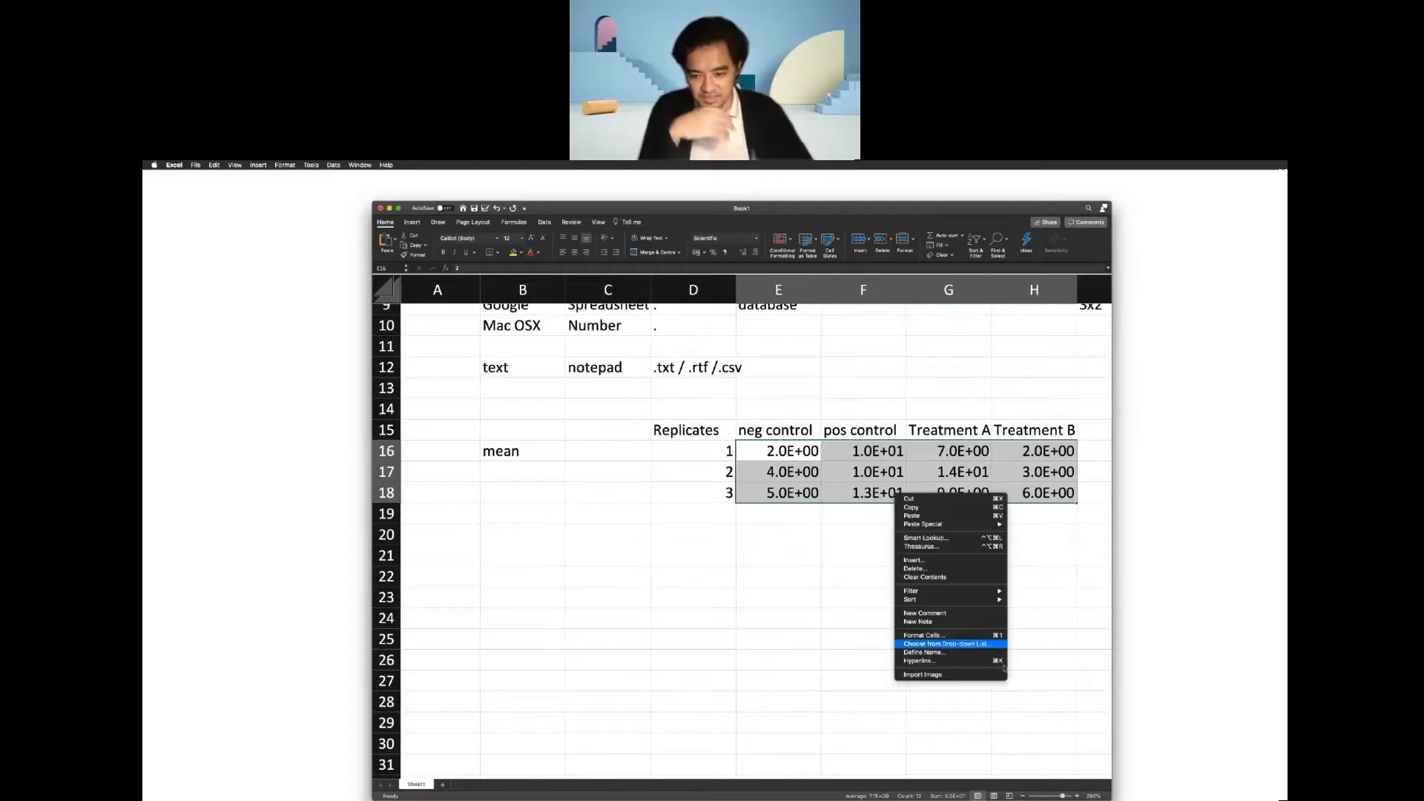
left_click(964, 635)
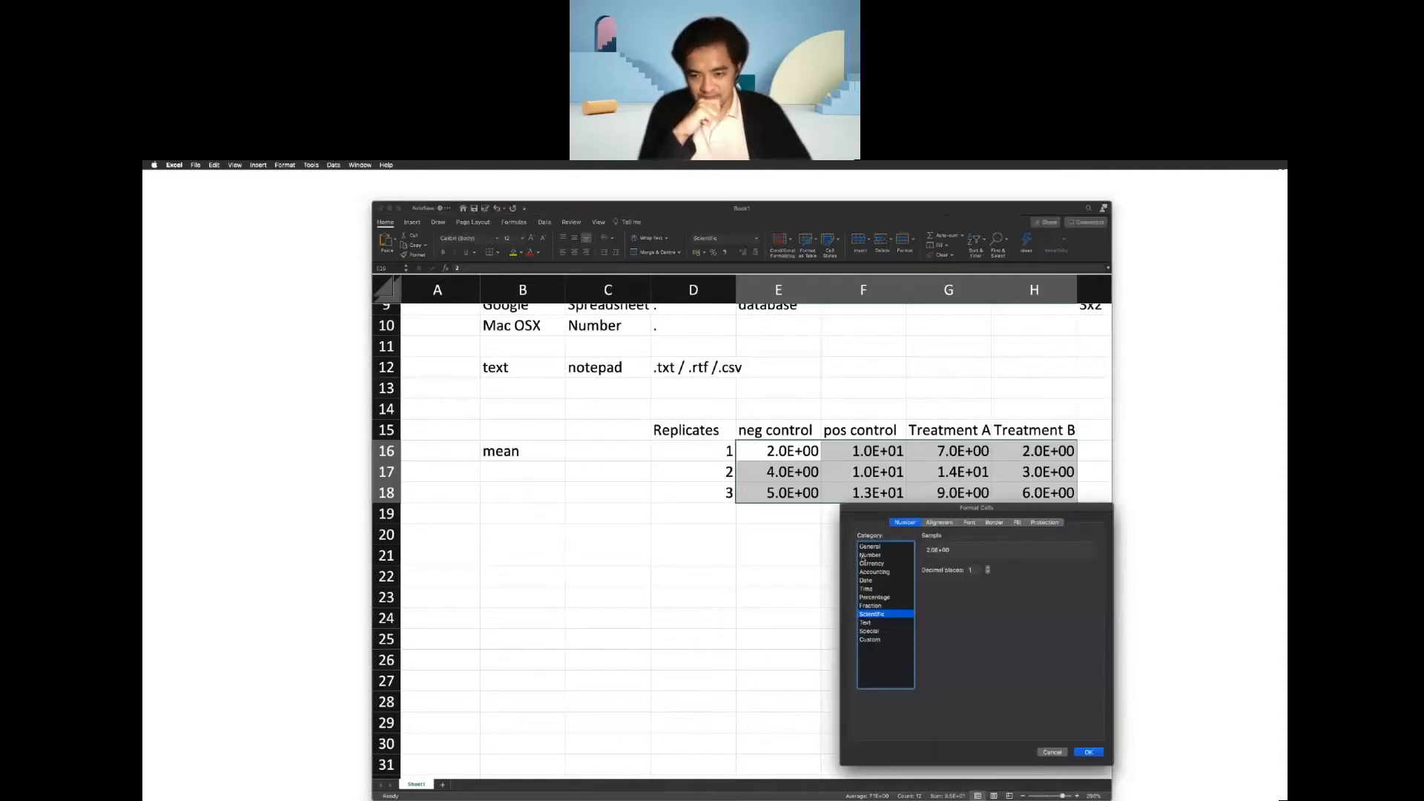
left_click(862, 556)
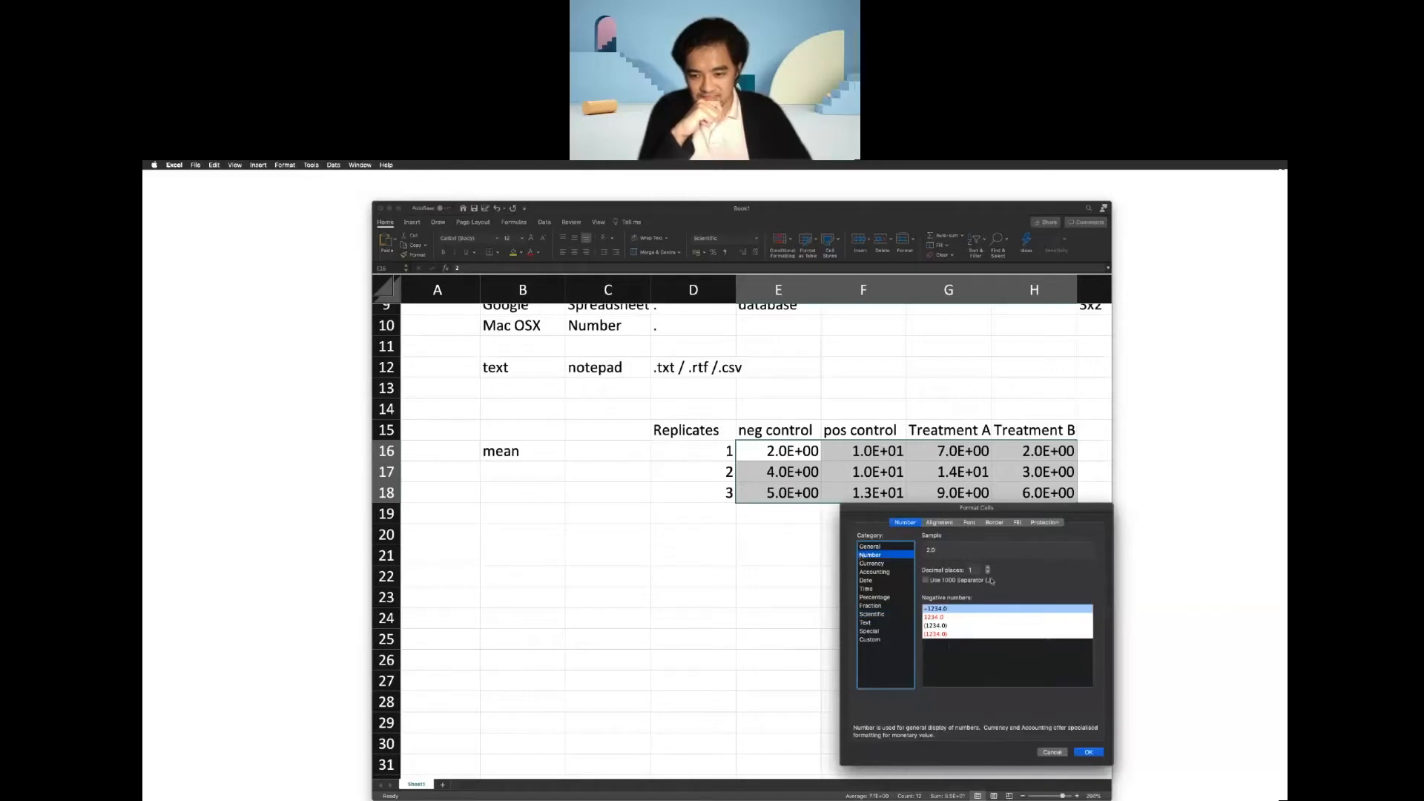
left_click(988, 572)
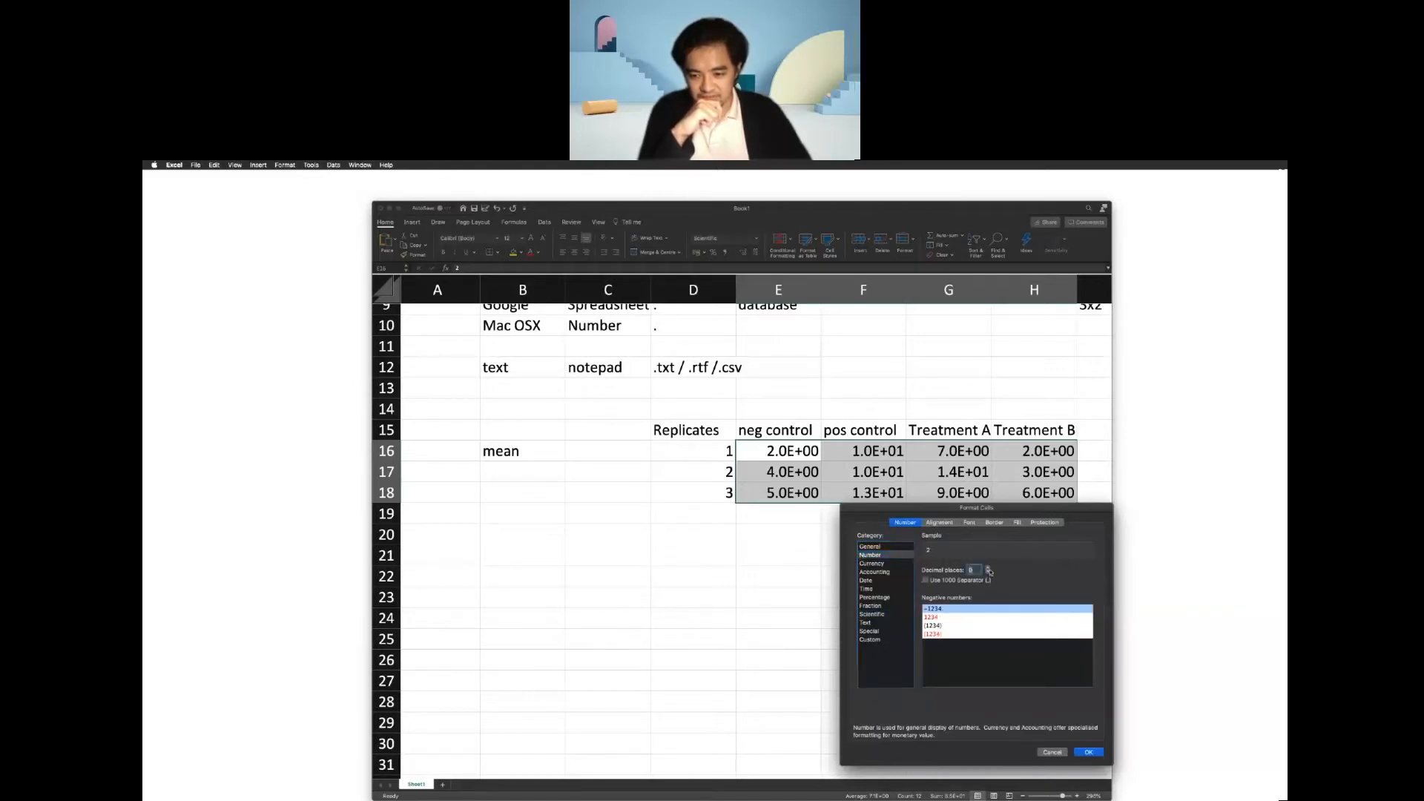
left_click(1089, 751)
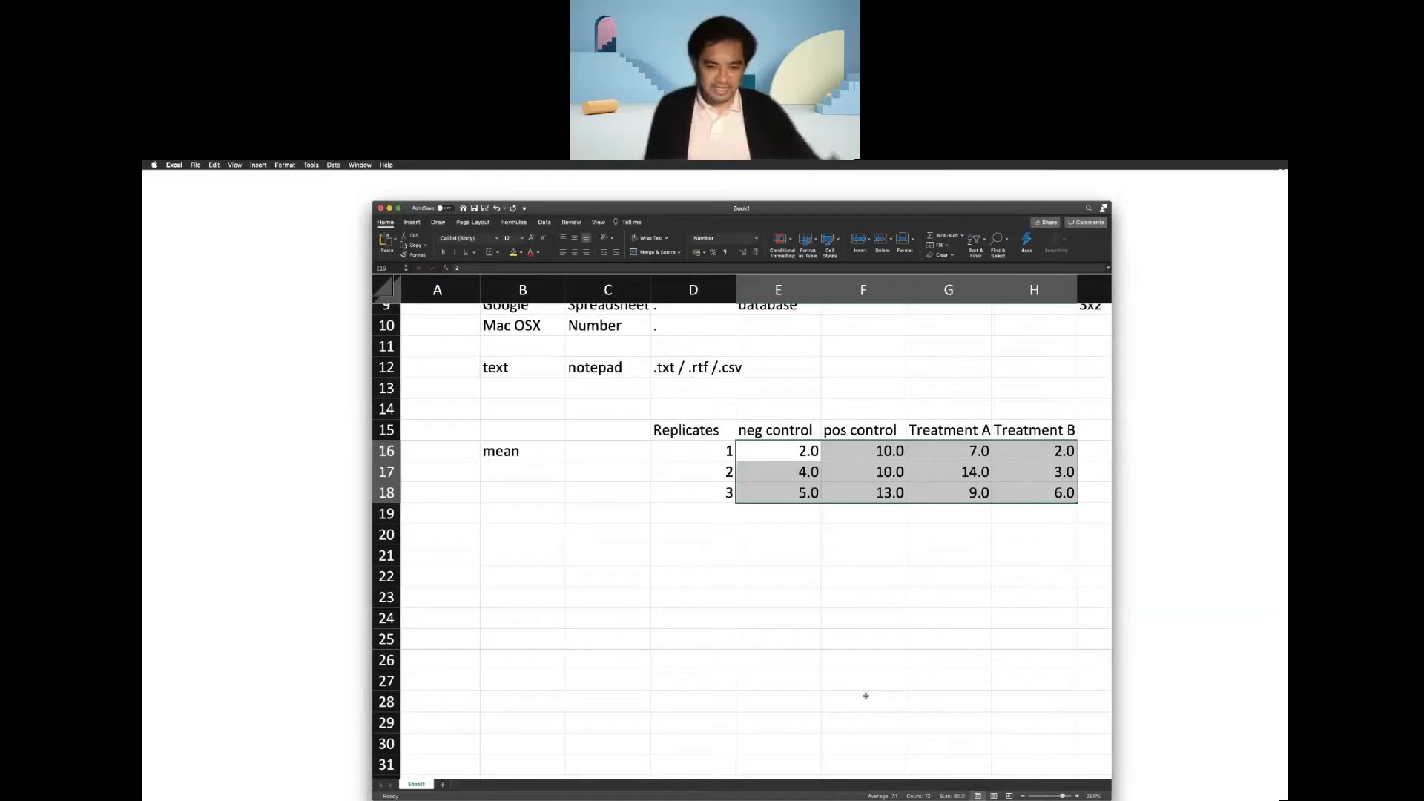
Make "mean" in cell B16 bold and add the bold word "average" below it in B17.
left_click(534, 455)
key("super+b")
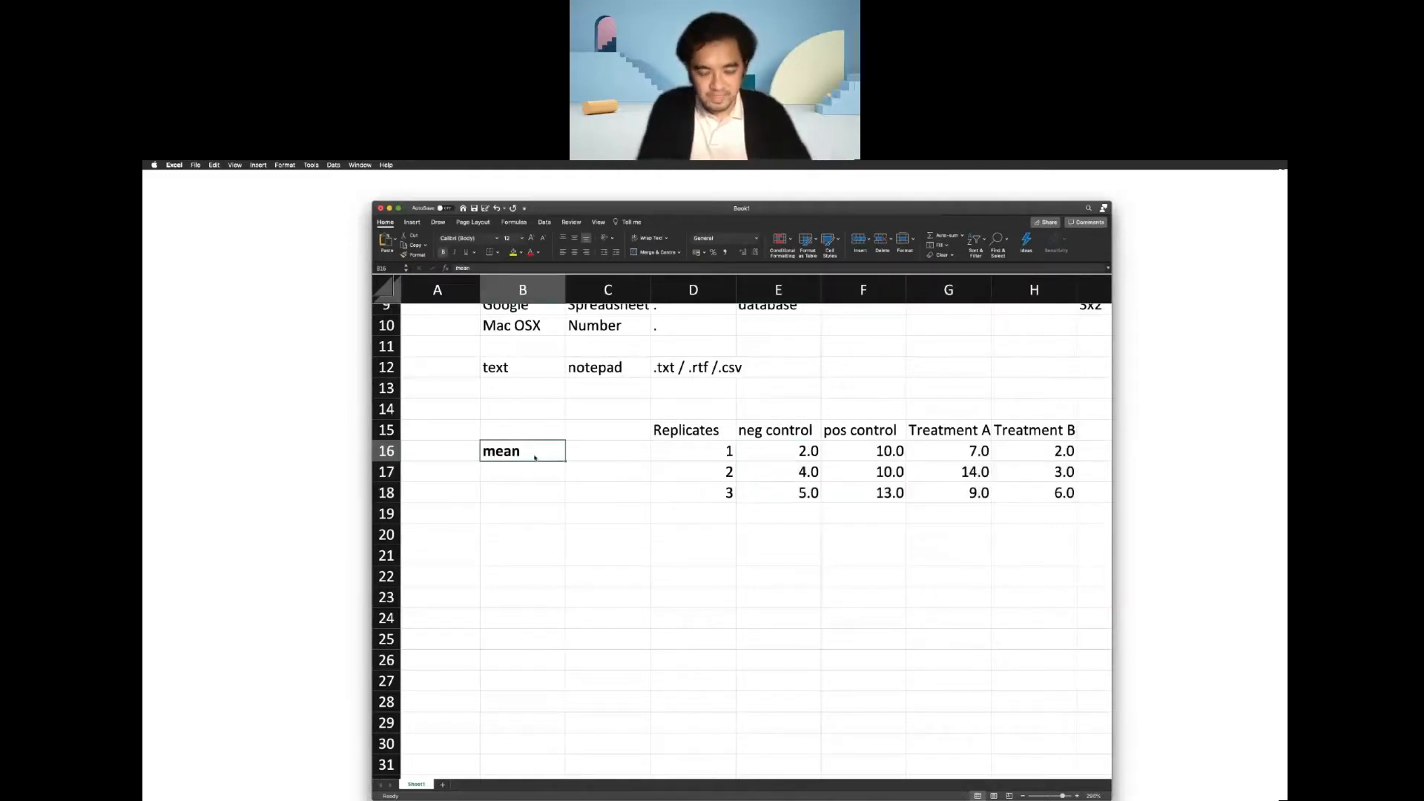
left_click(539, 469)
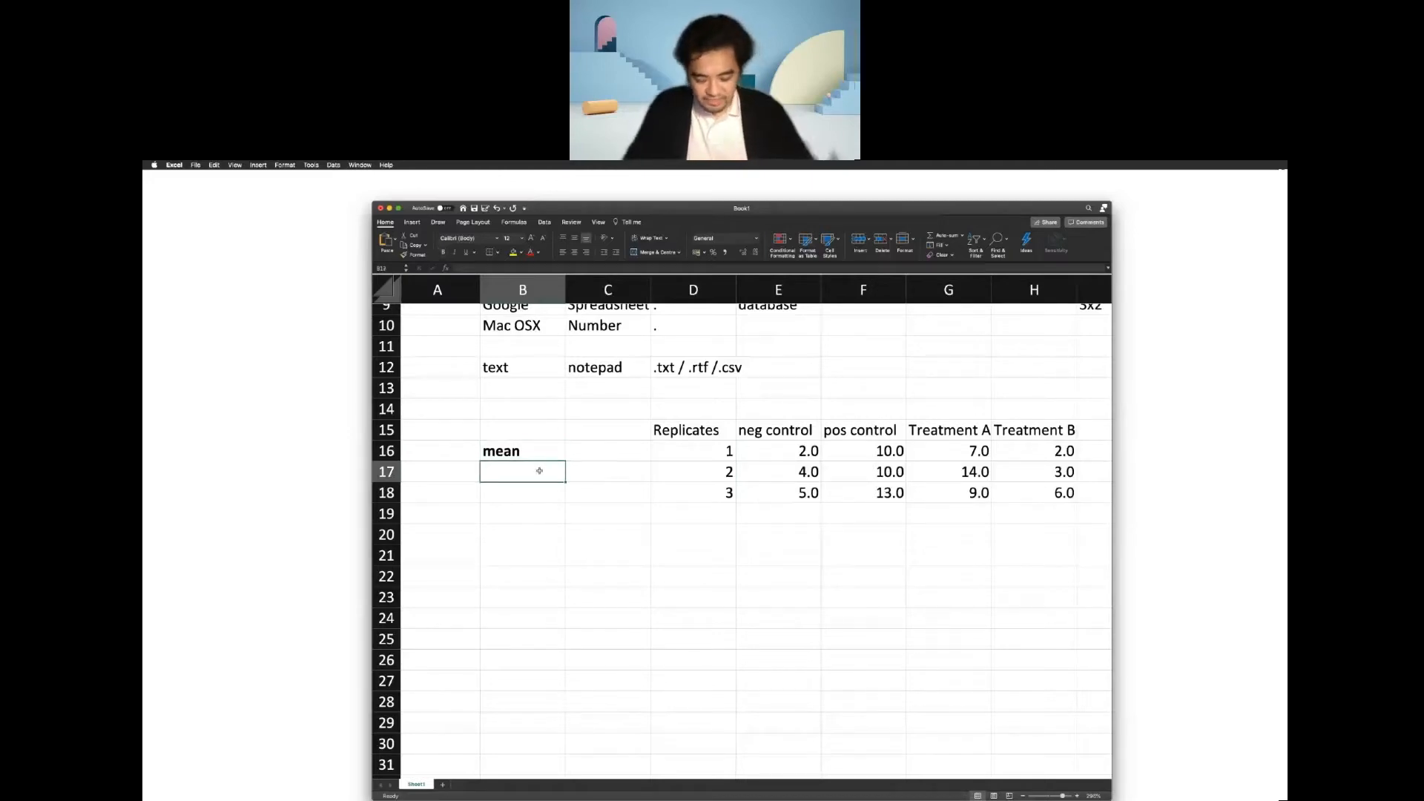
type("average")
double_click(539, 471)
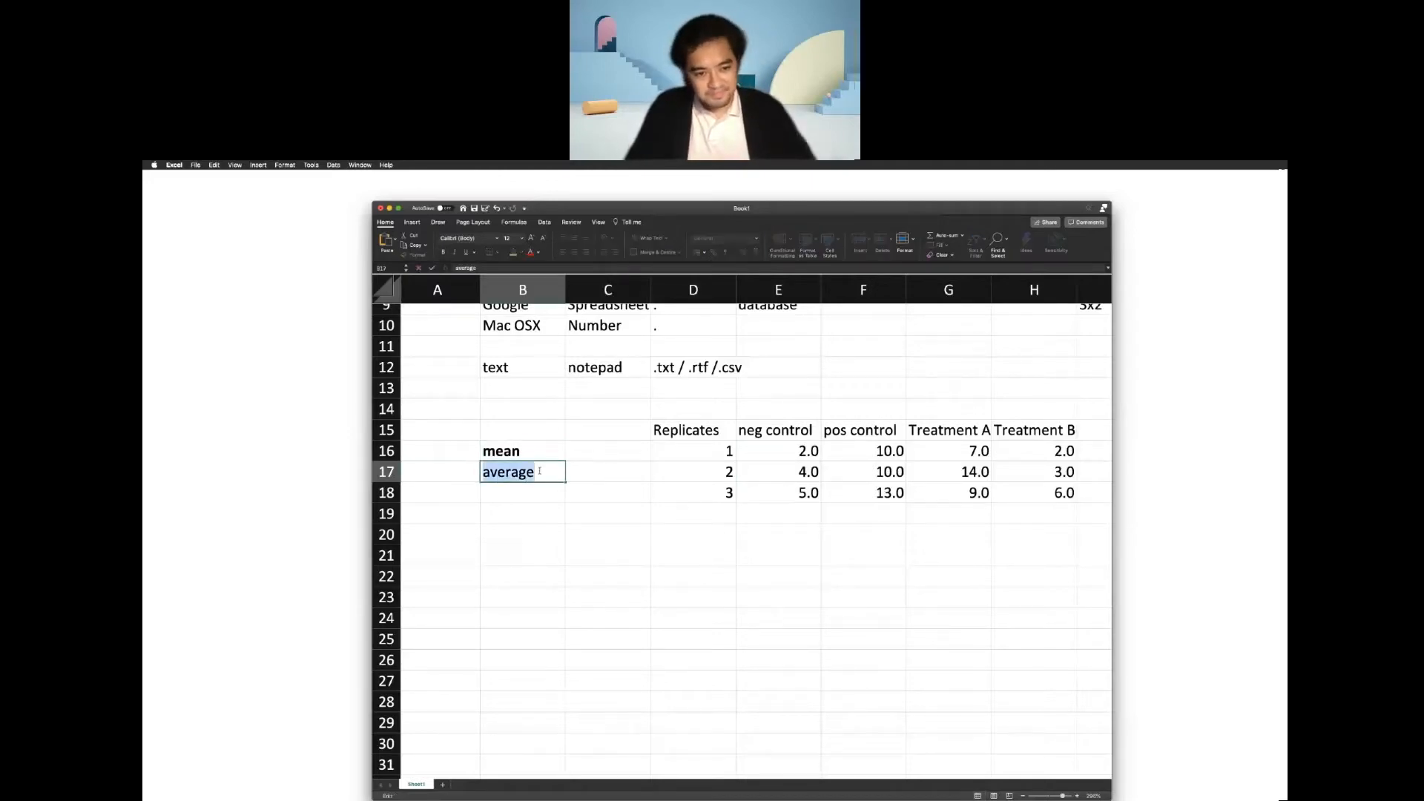
key("super+b")
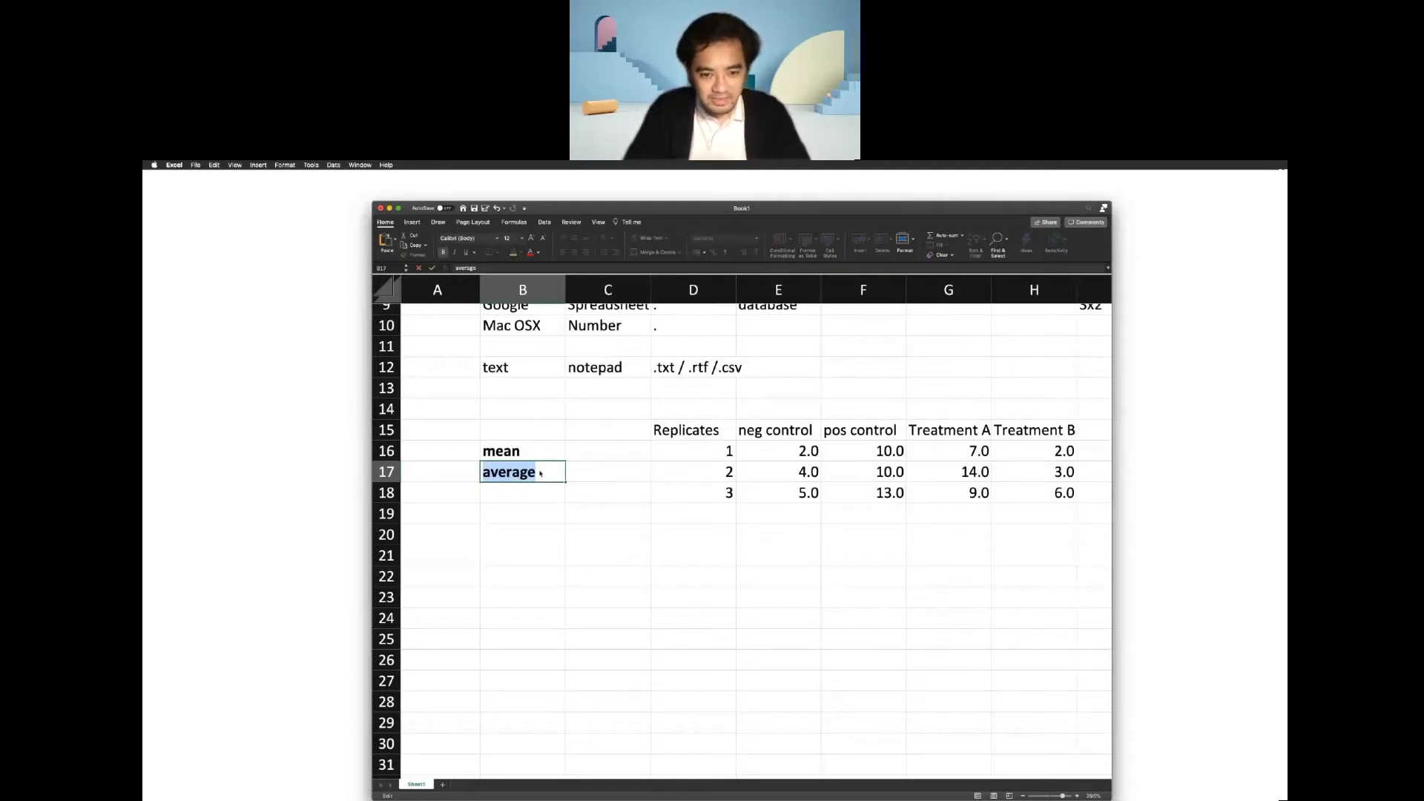
left_click(525, 449)
left_click(540, 468)
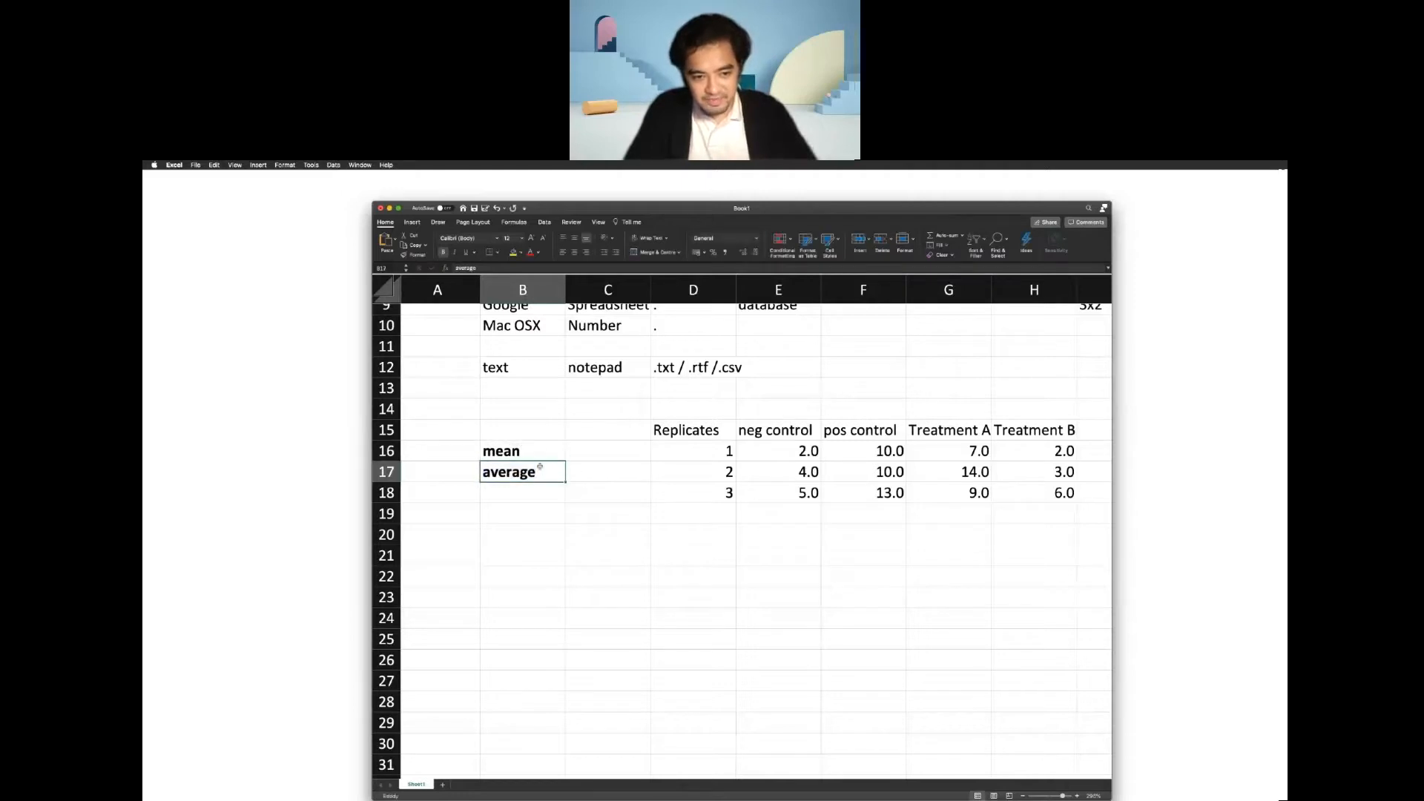
Enter the word "Purata" in cell B18.
left_click(552, 495)
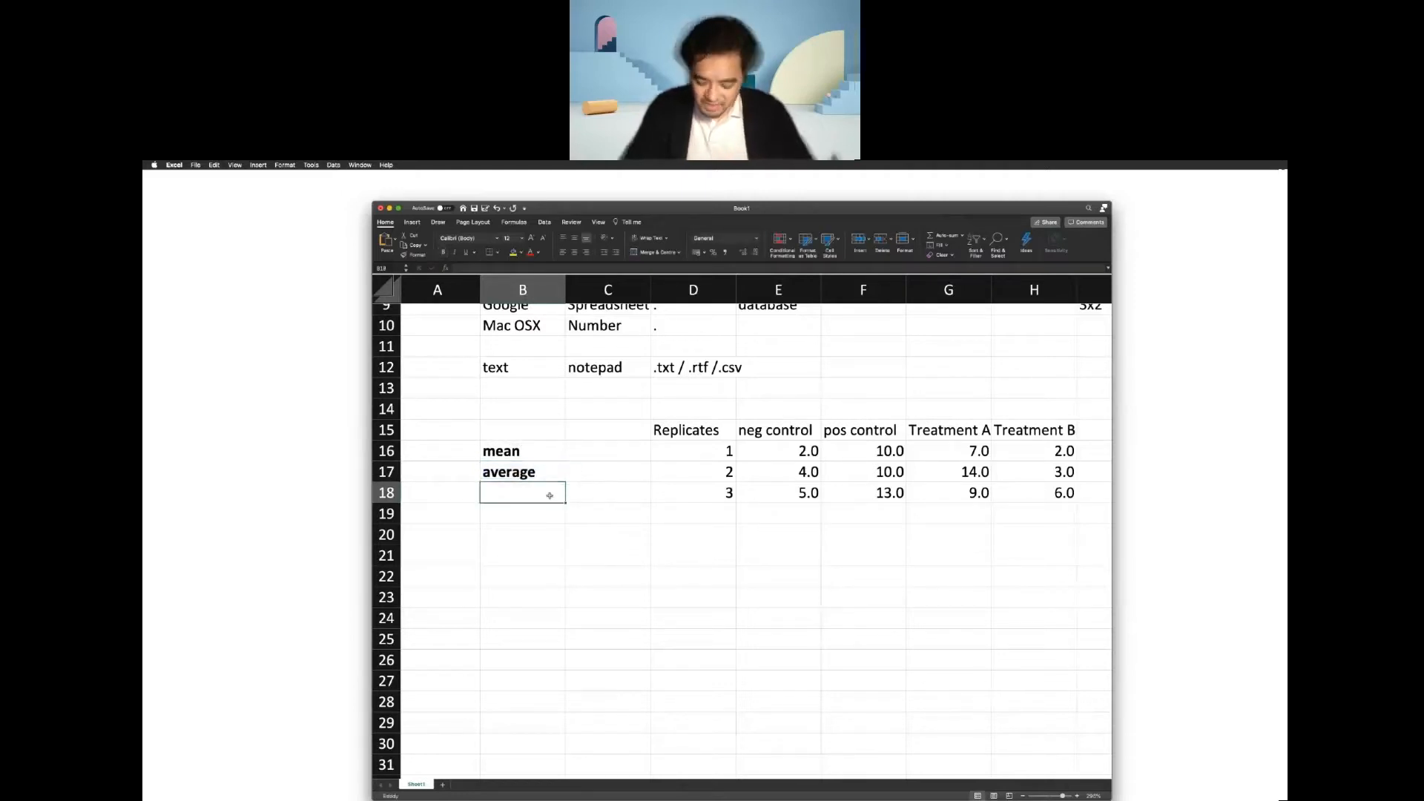
type("Purata")
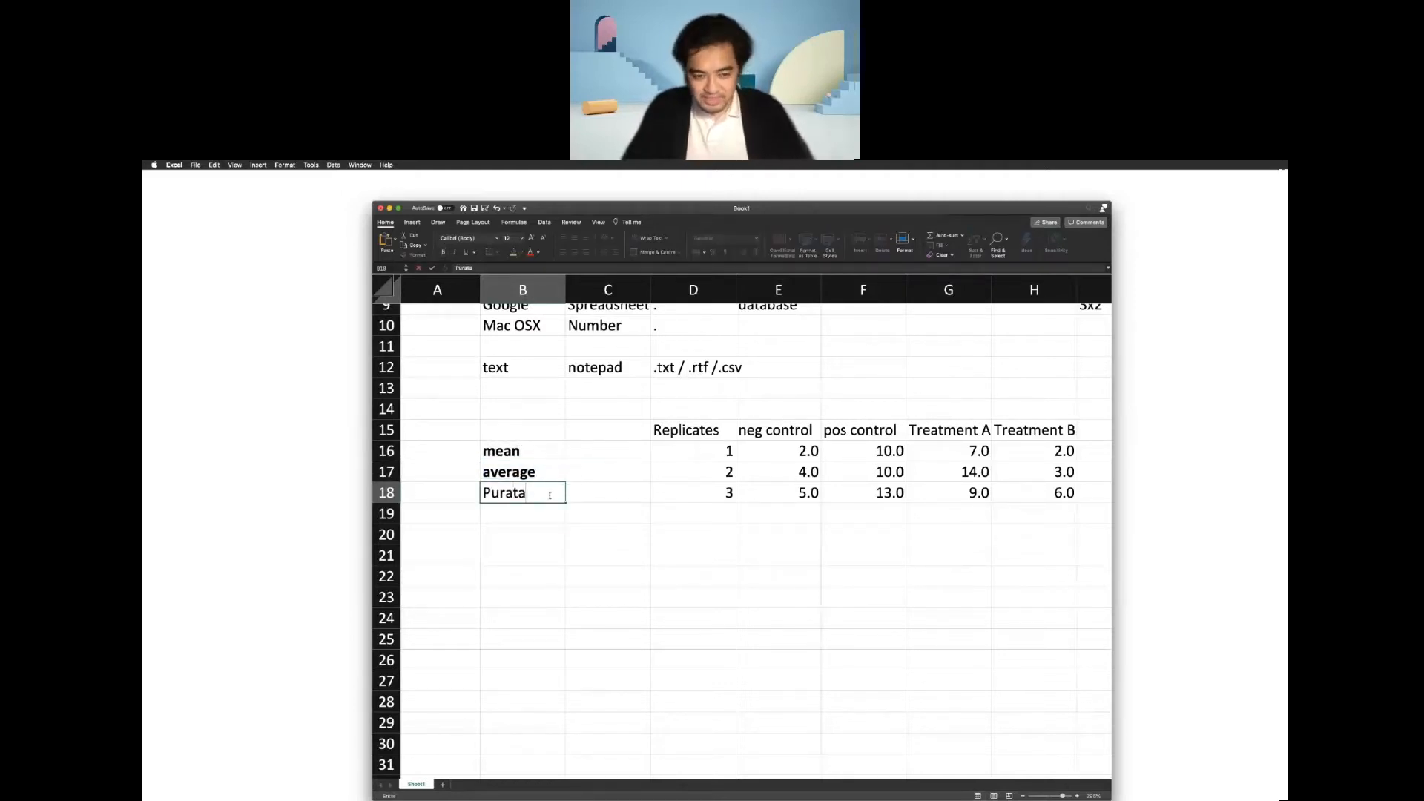
key("Return")
Calculate the negative control mean in cell E19 with =AVERAGE(E16:E18).
left_click(768, 514)
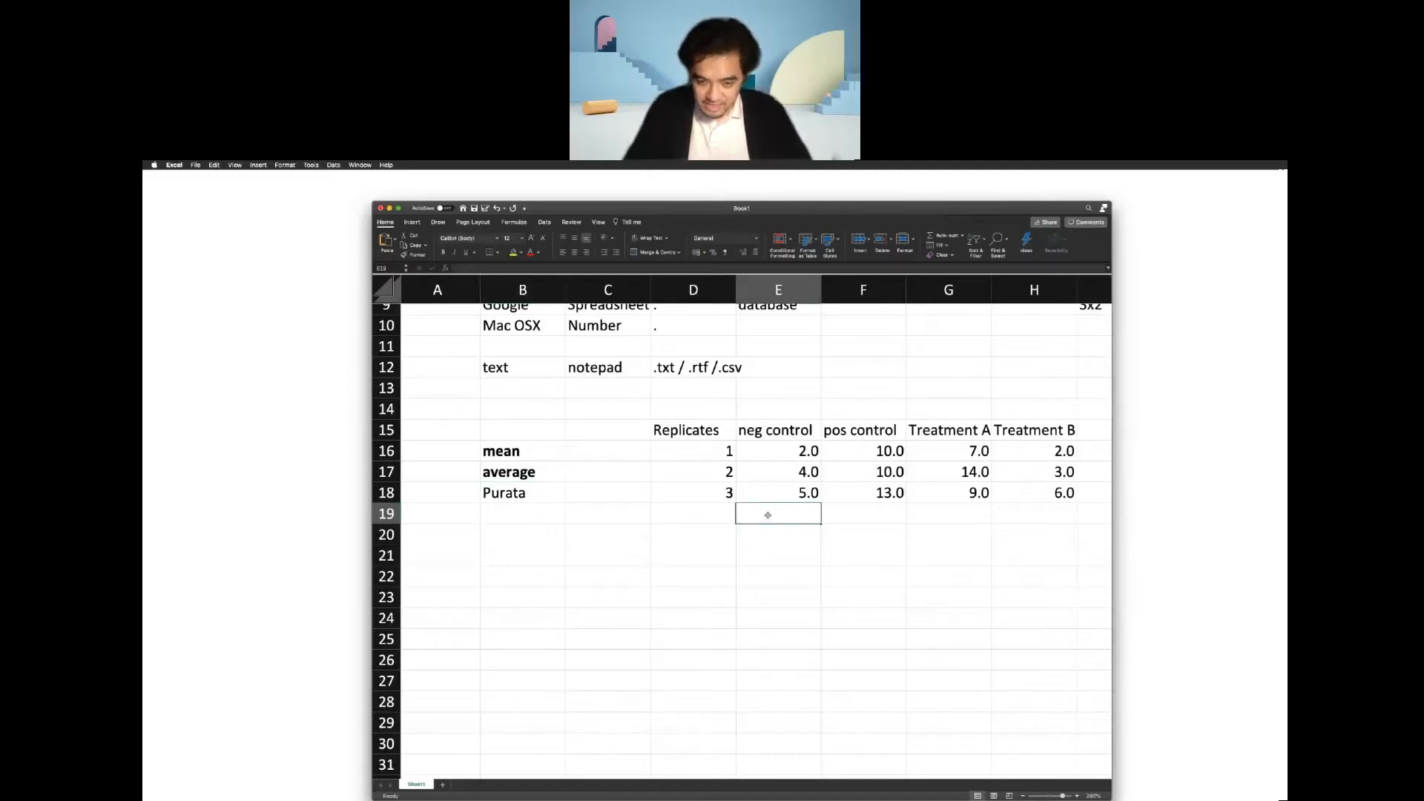
type("=mean")
key("BackSpace")
key("BackSpace")
key("BackSpace")
key("BackSpace")
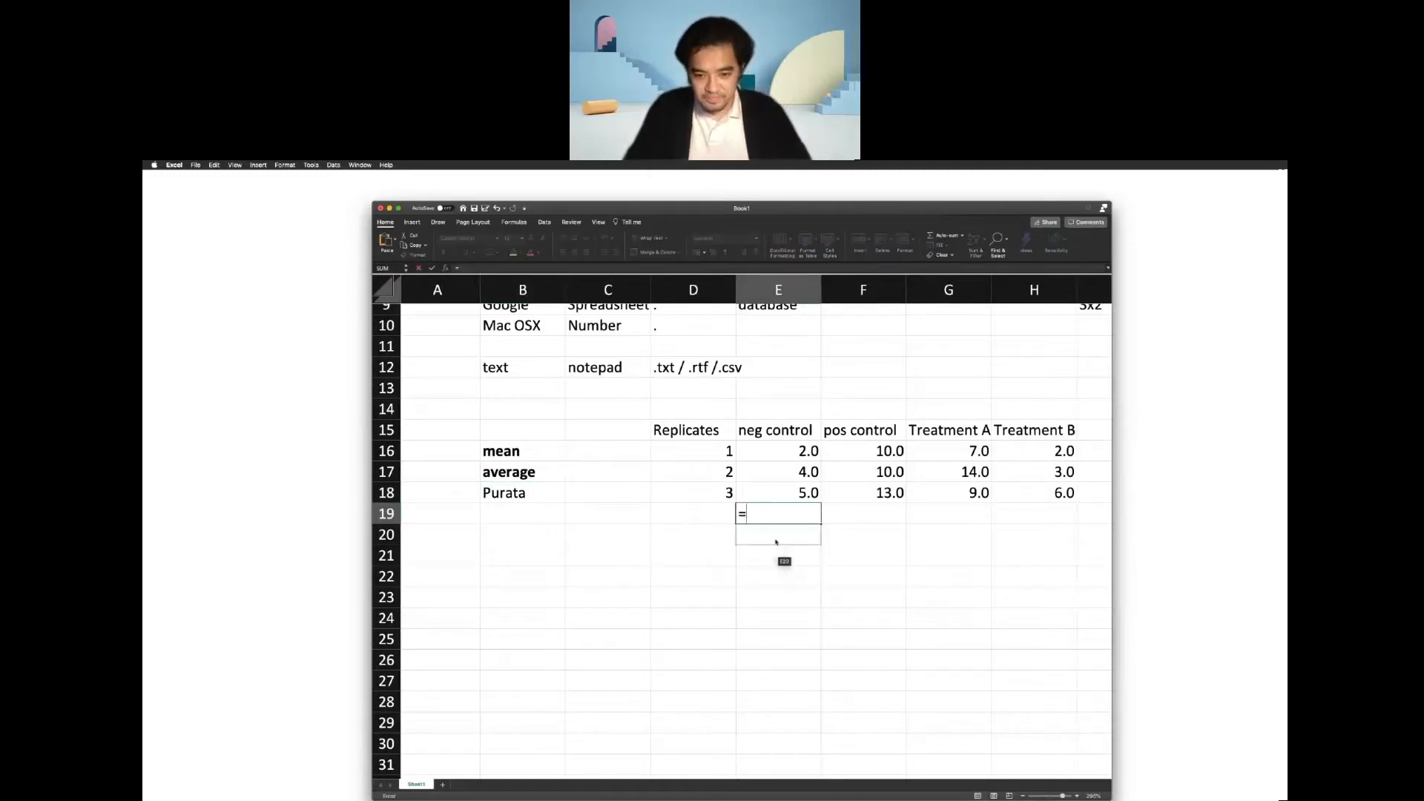
type("aver")
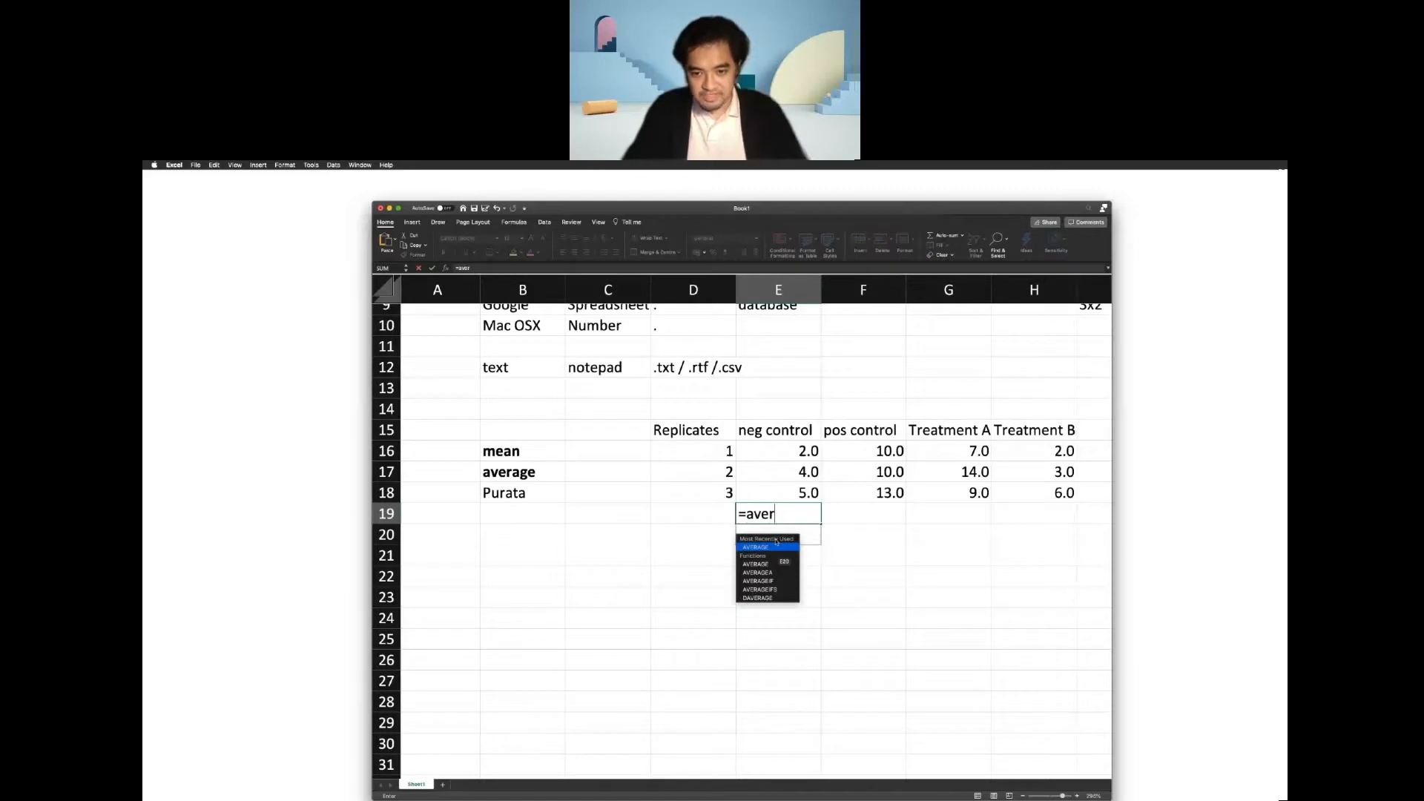
double_click(776, 545)
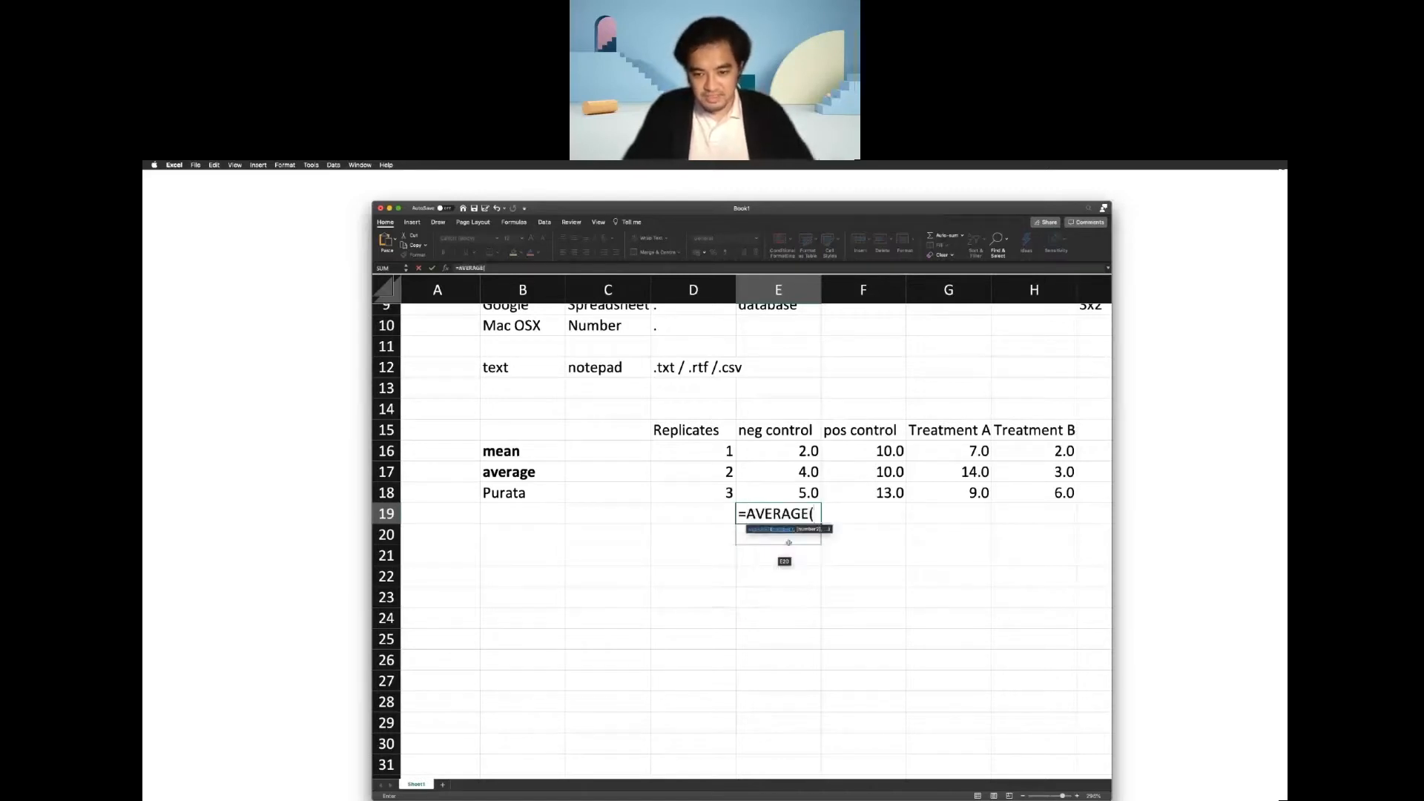
left_click(786, 445)
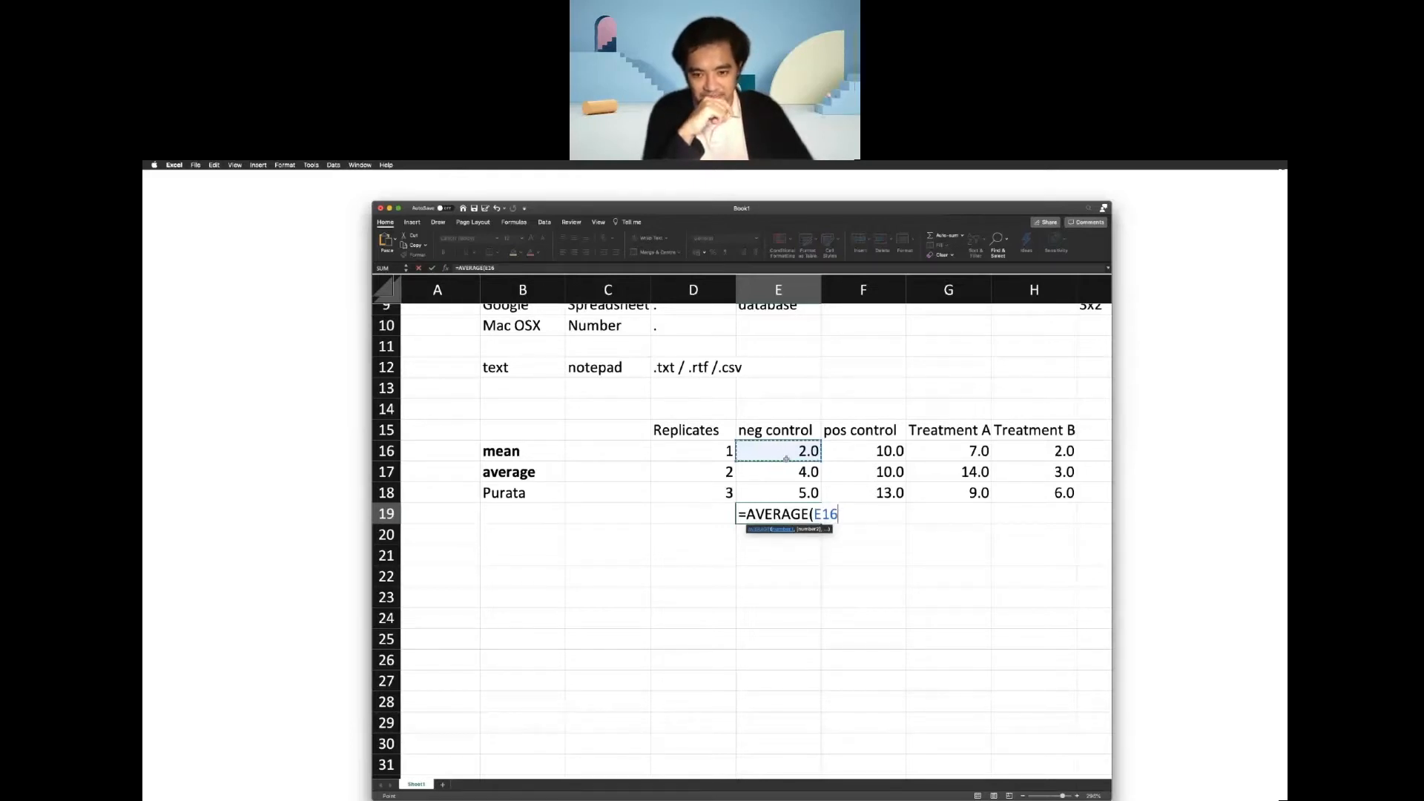
left_click_drag(785, 453, 788, 485)
type(")")
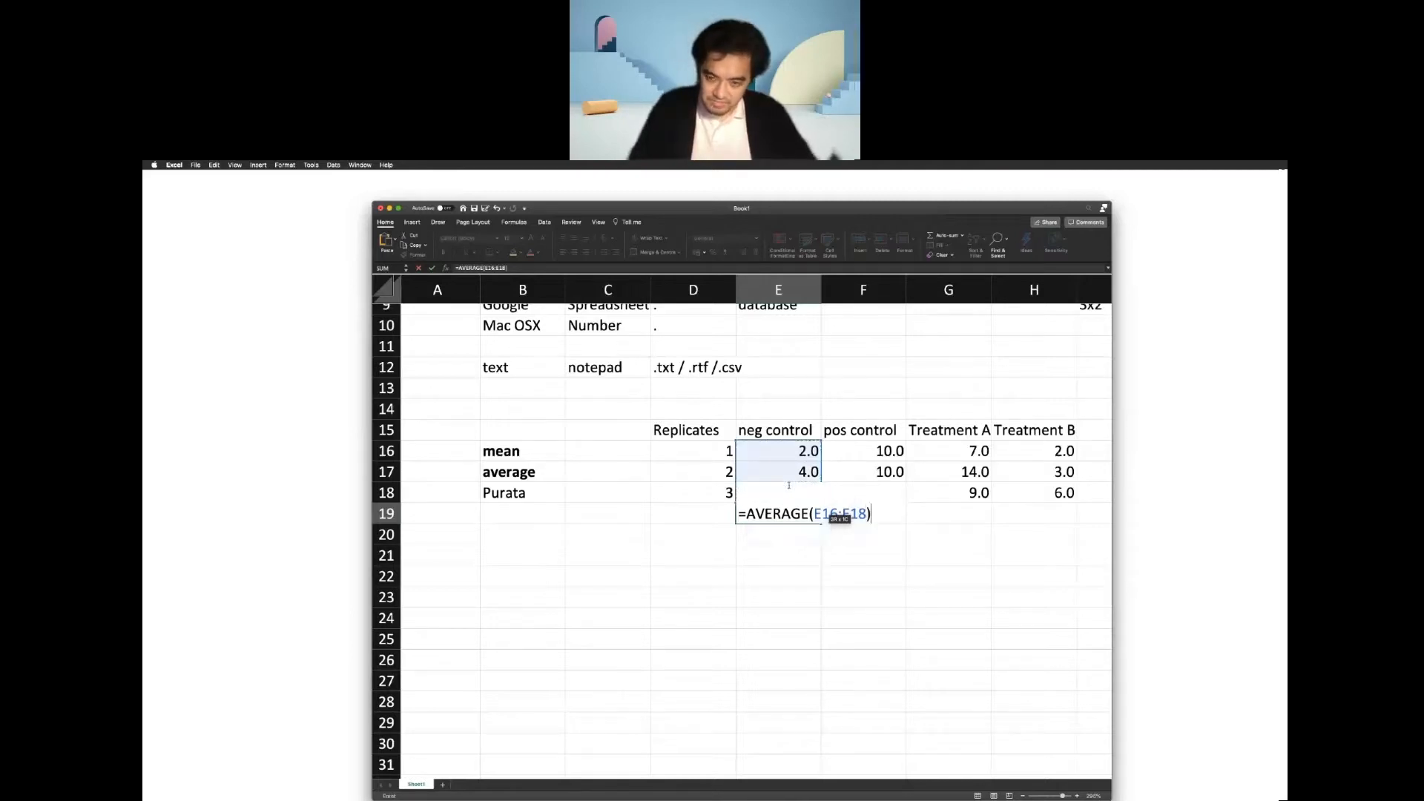
key("Return")
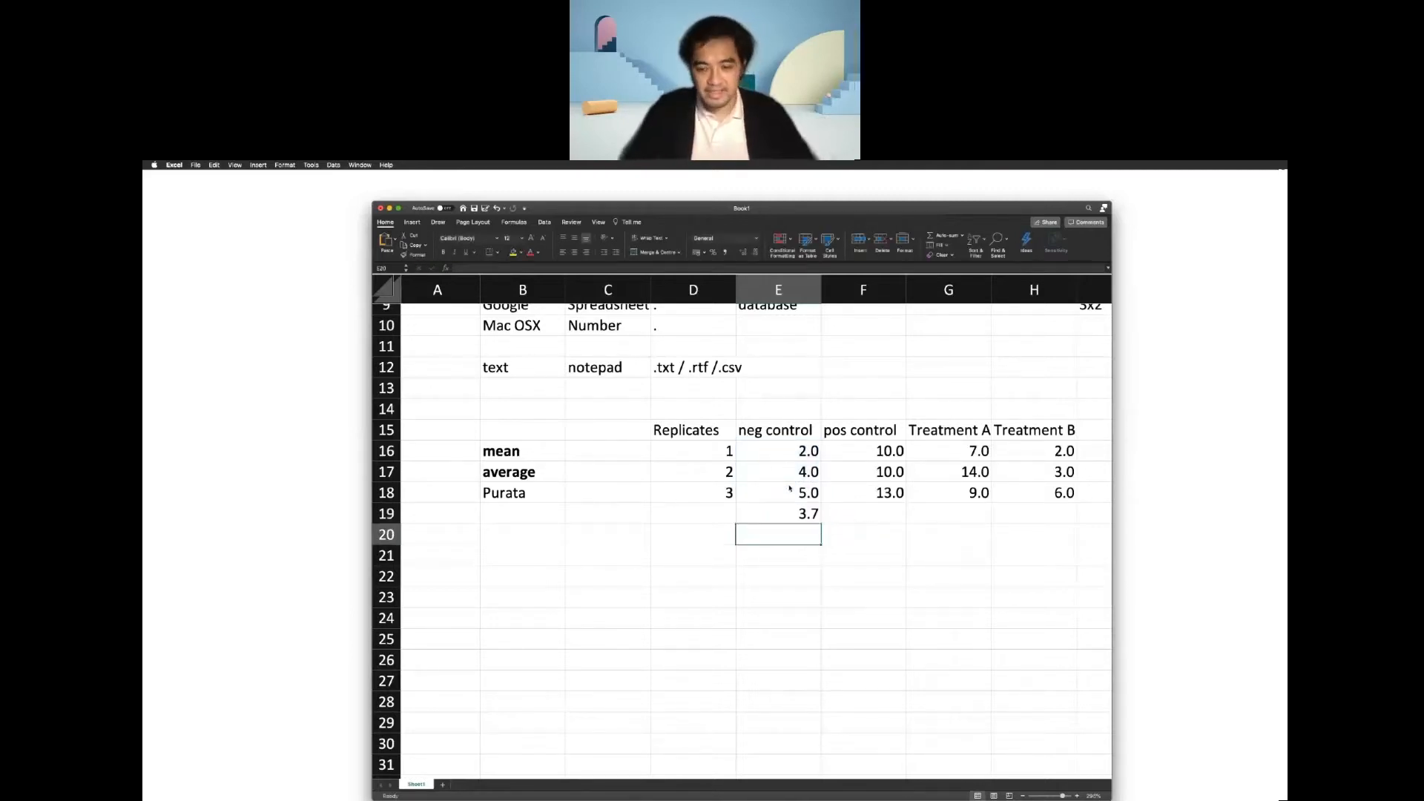
Add the row label "Mean" in cell D19, under the replicate numbers.
left_click(739, 518)
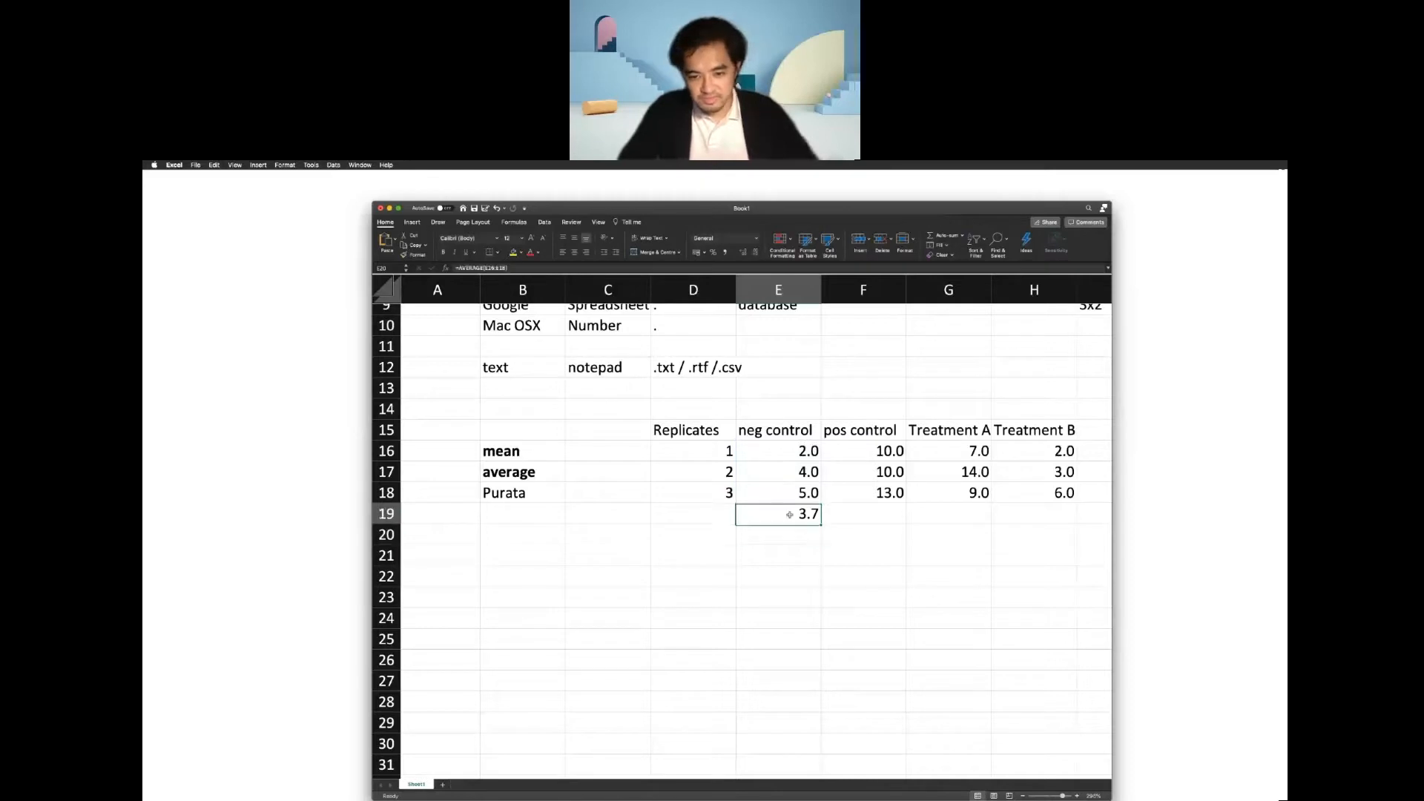
left_click(672, 510)
type("Mean")
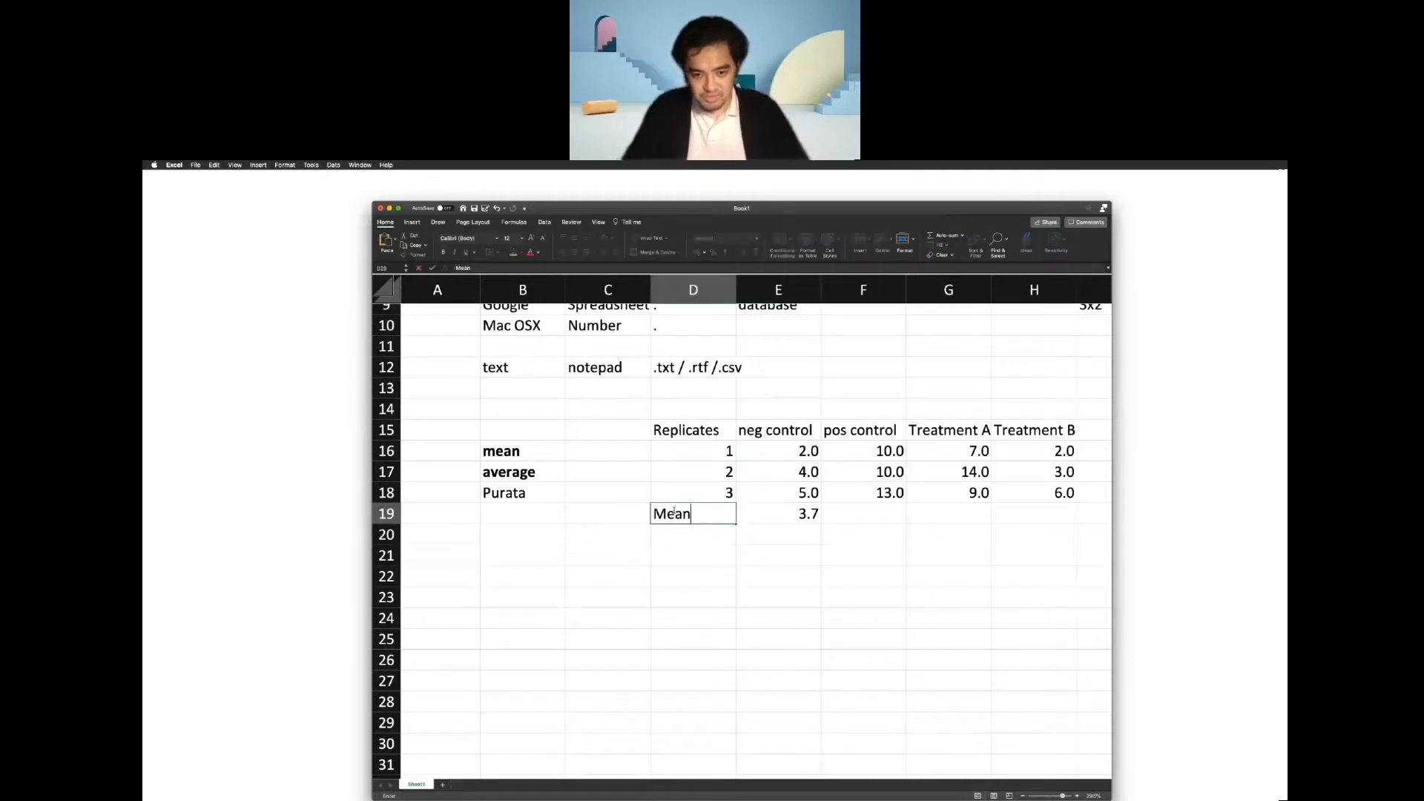
key("Tab")
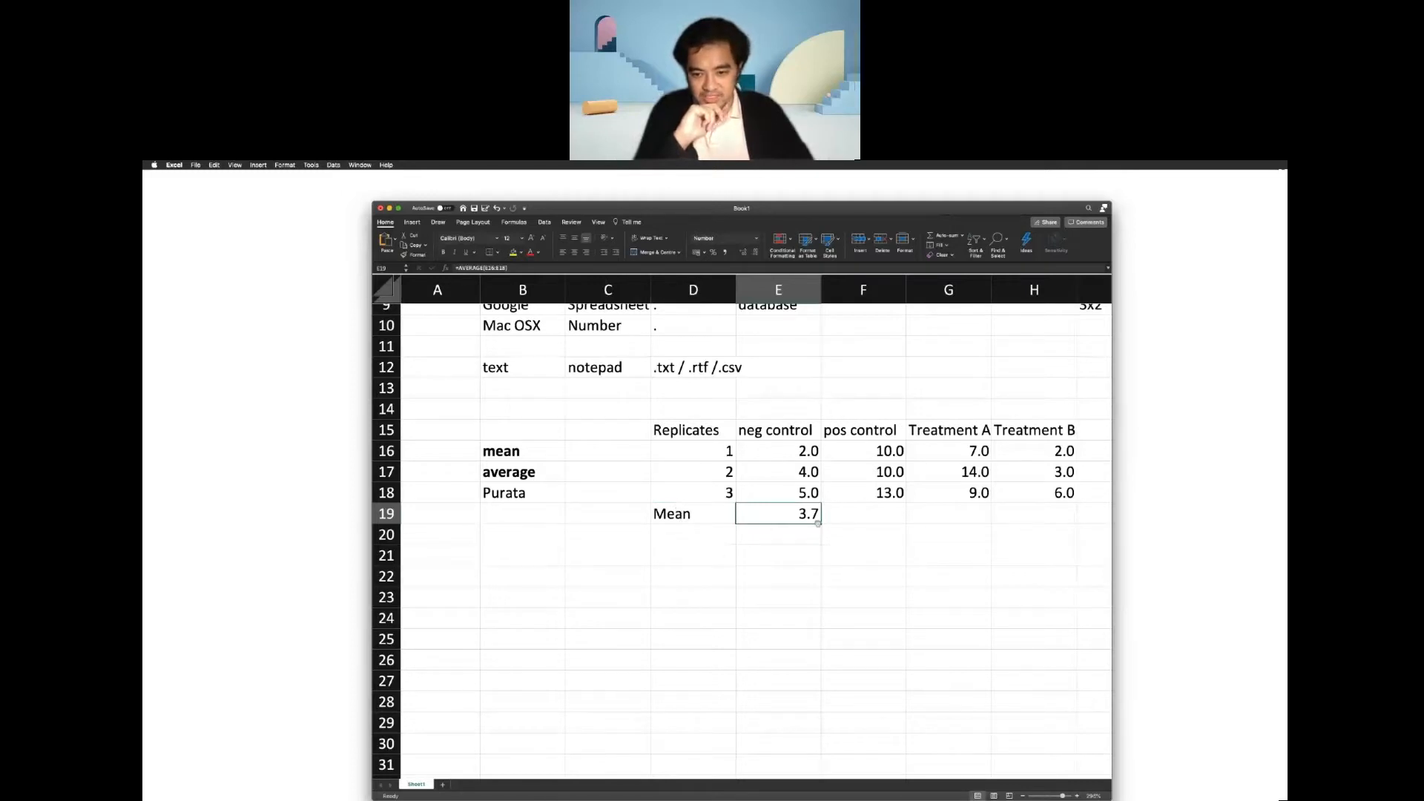
left_click(841, 500)
left_click(800, 516)
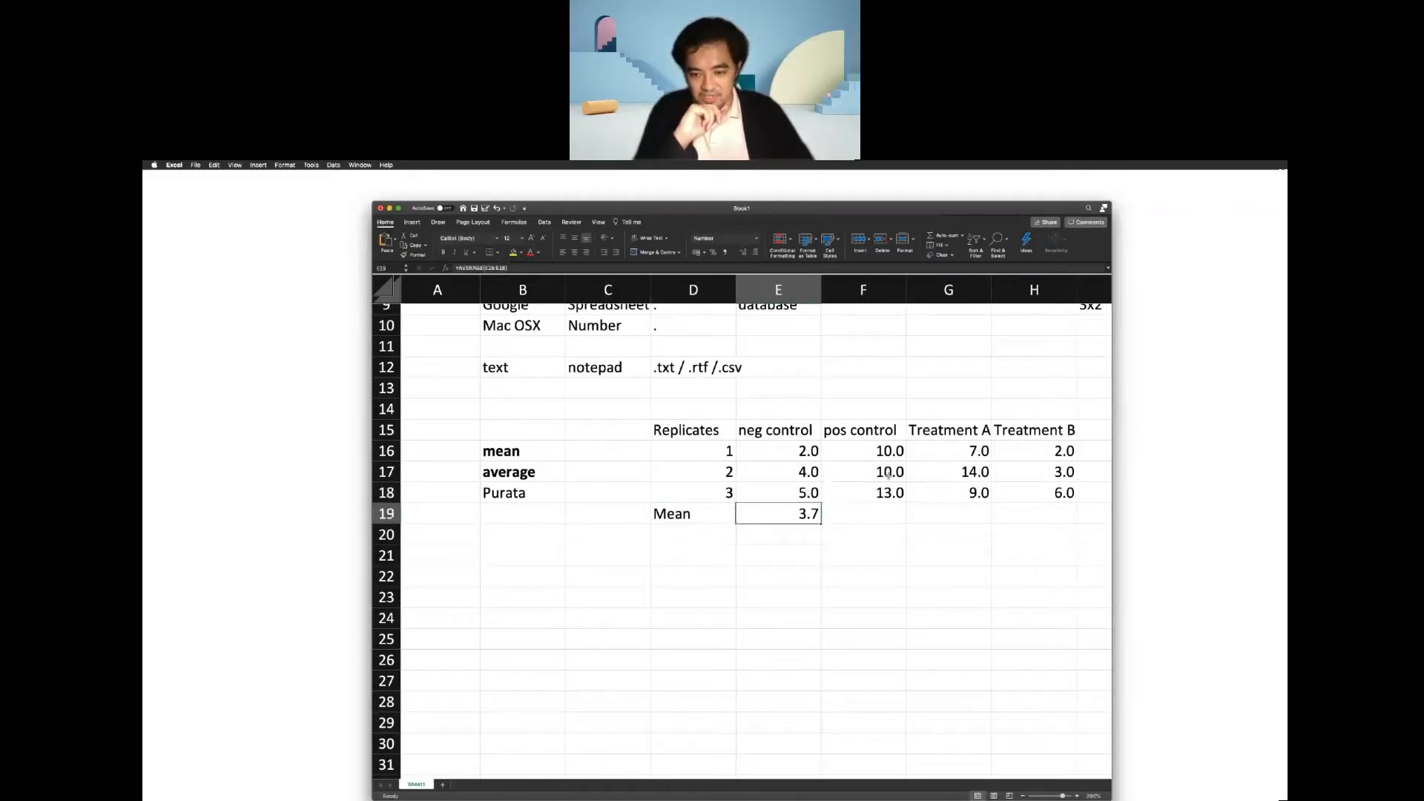
Calculate the positive control mean in cell F19 with the AVERAGE function over F16:F18.
left_click(870, 510)
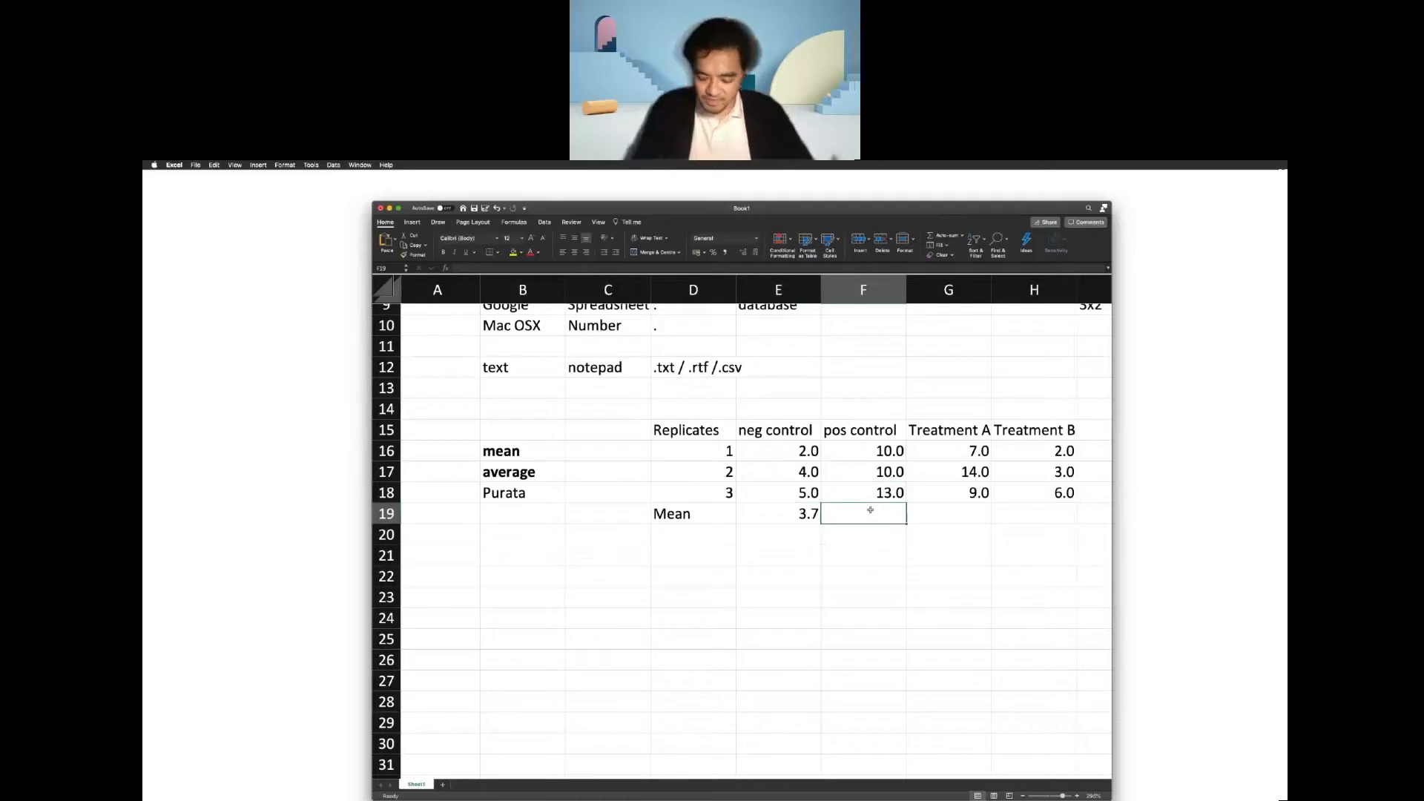
type("=mean")
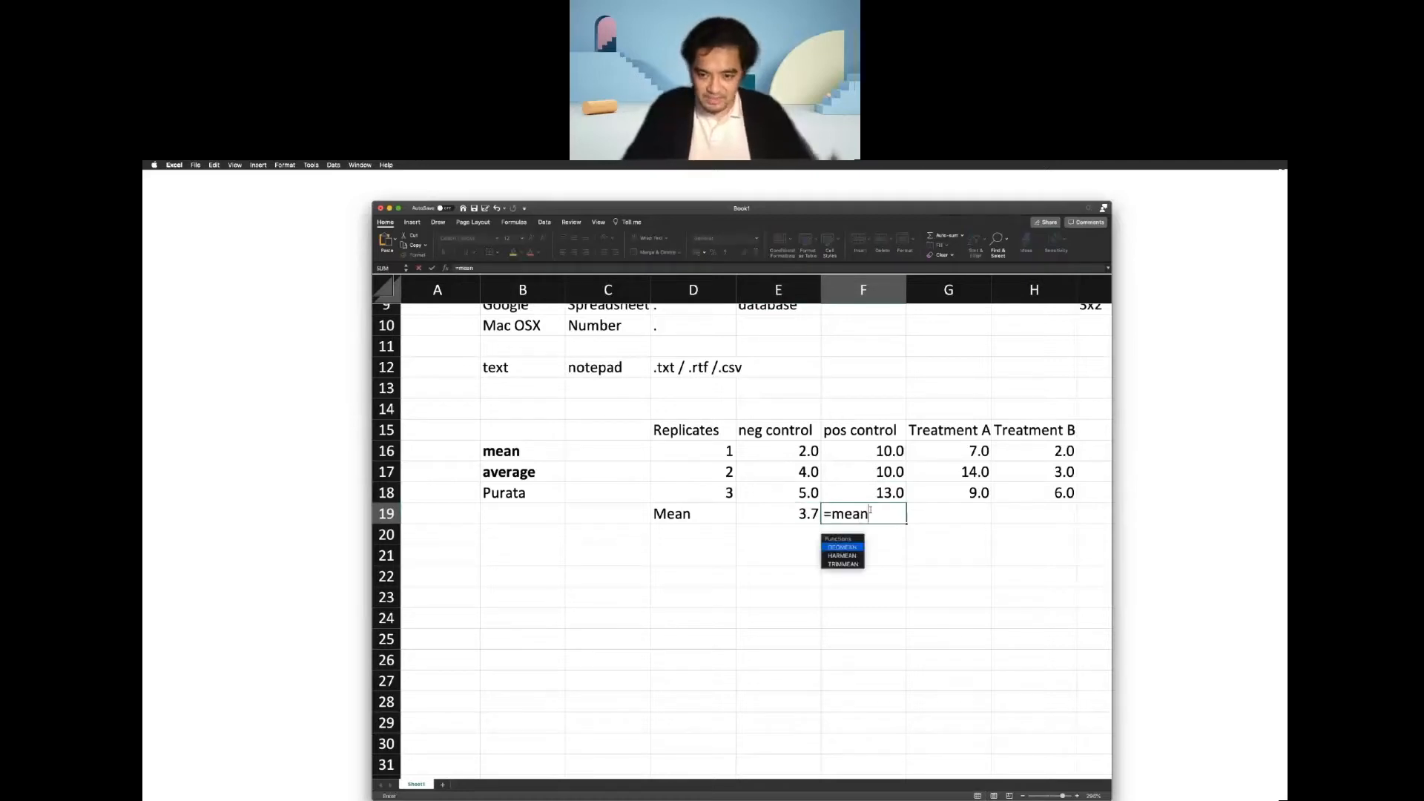
key("BackSpace")
key("BackSpace")
key("BackSpace")
key("BackSpace")
type("av")
key("BackSpace")
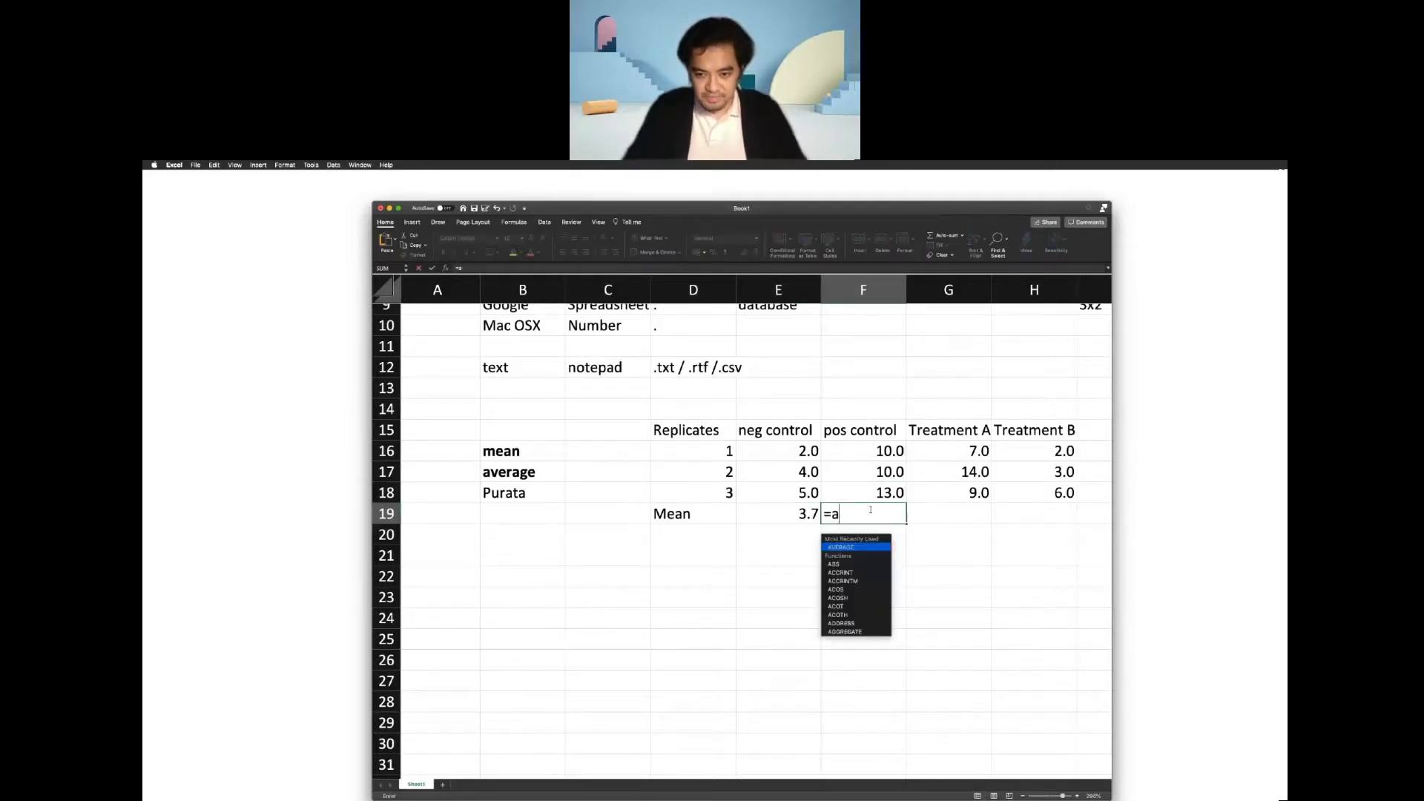
type("ver")
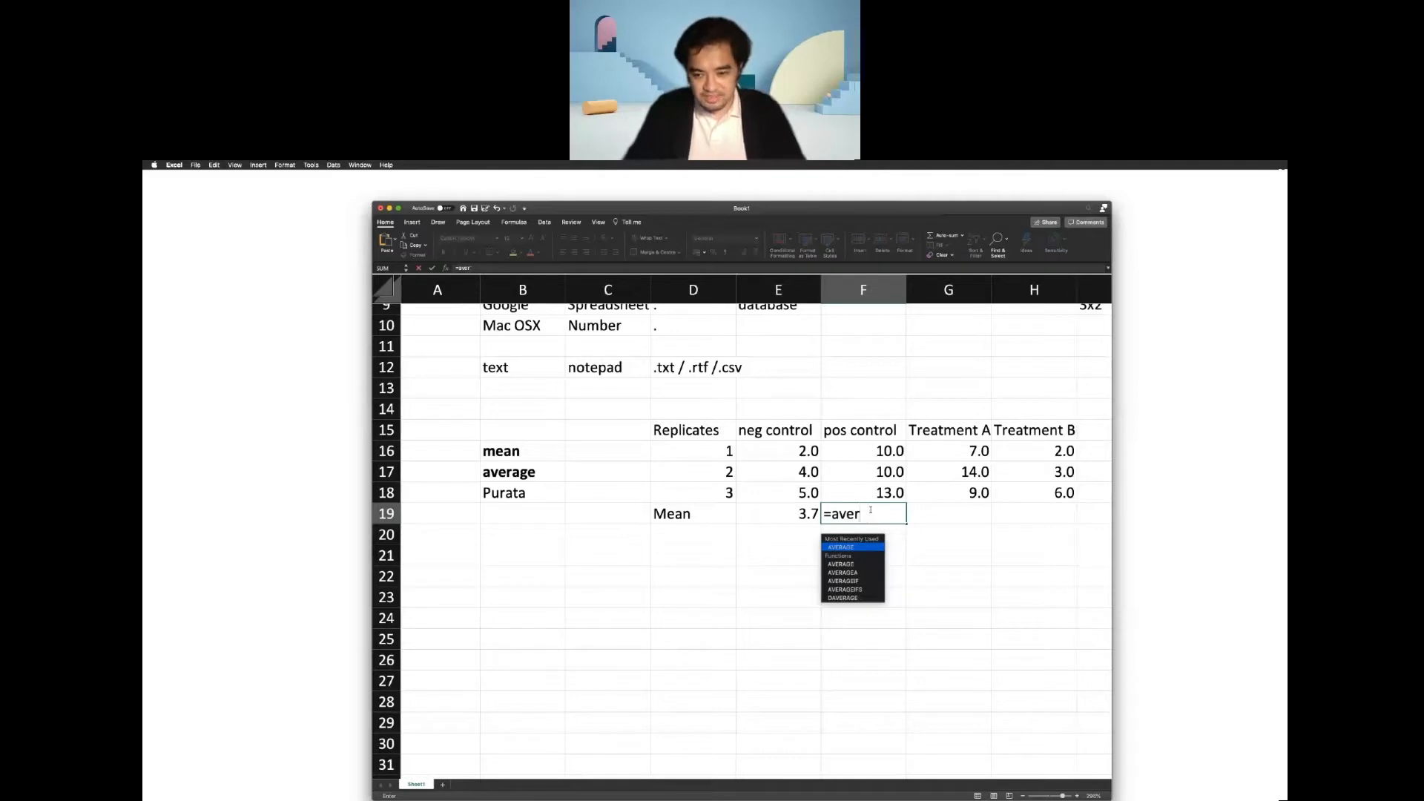
key("BackSpace")
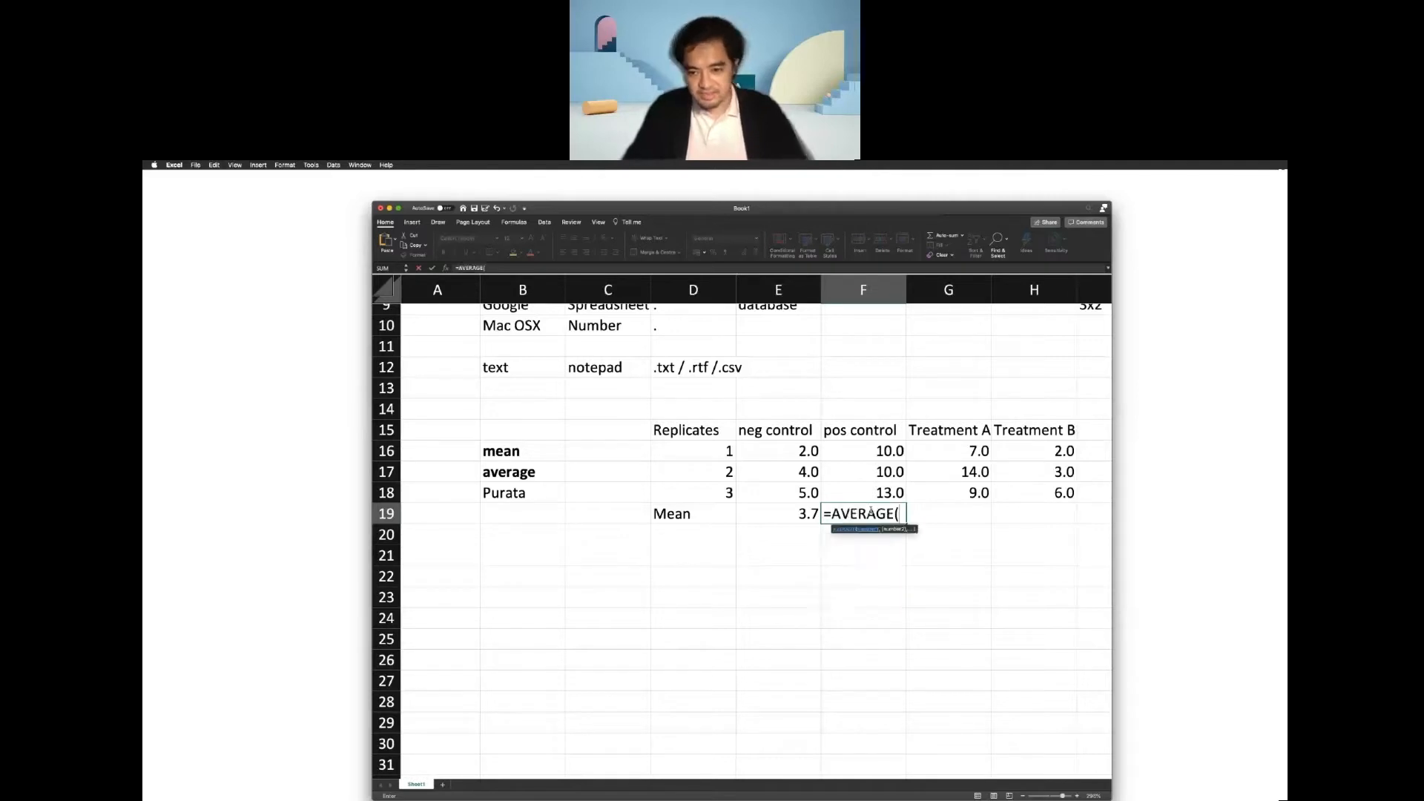
left_click(876, 454)
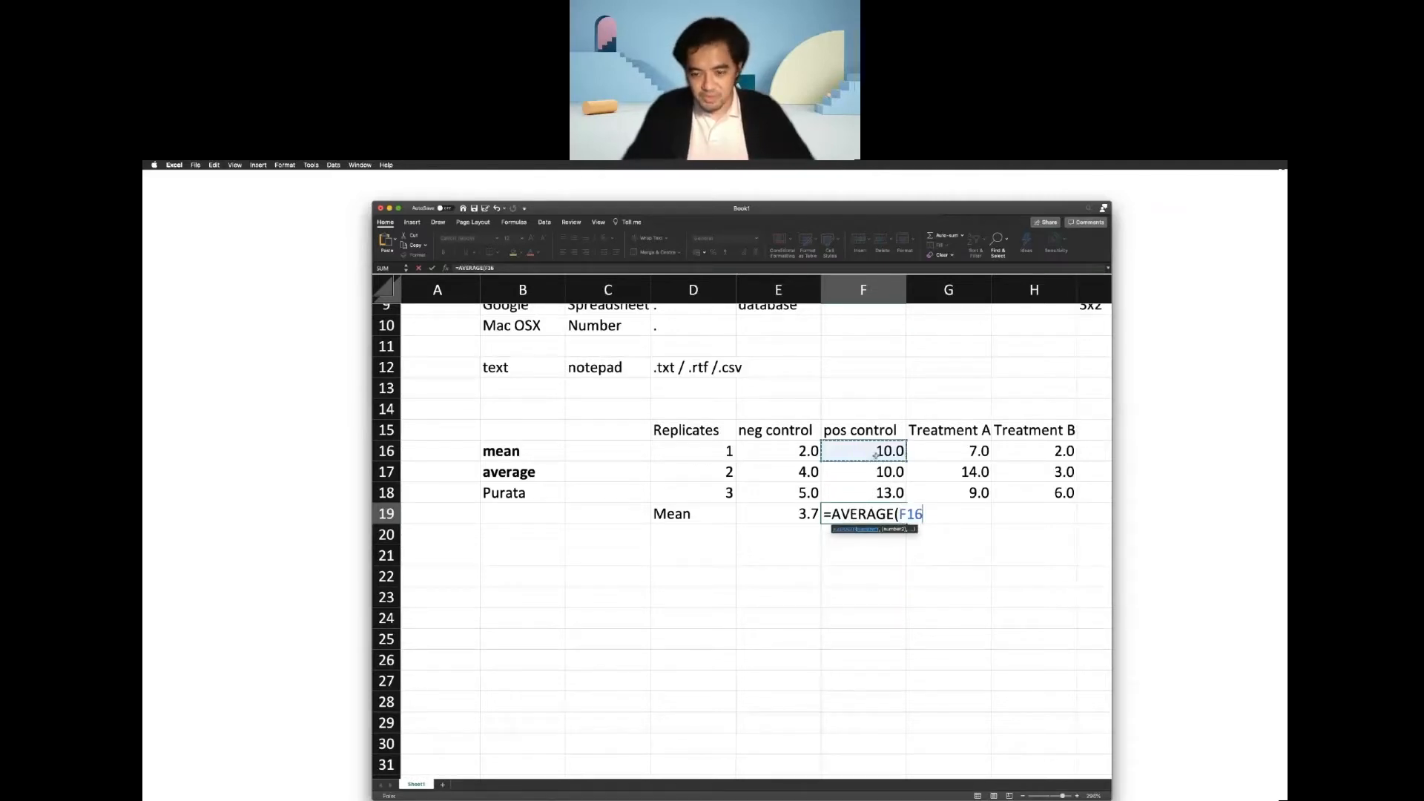
left_click_drag(876, 454, 877, 484)
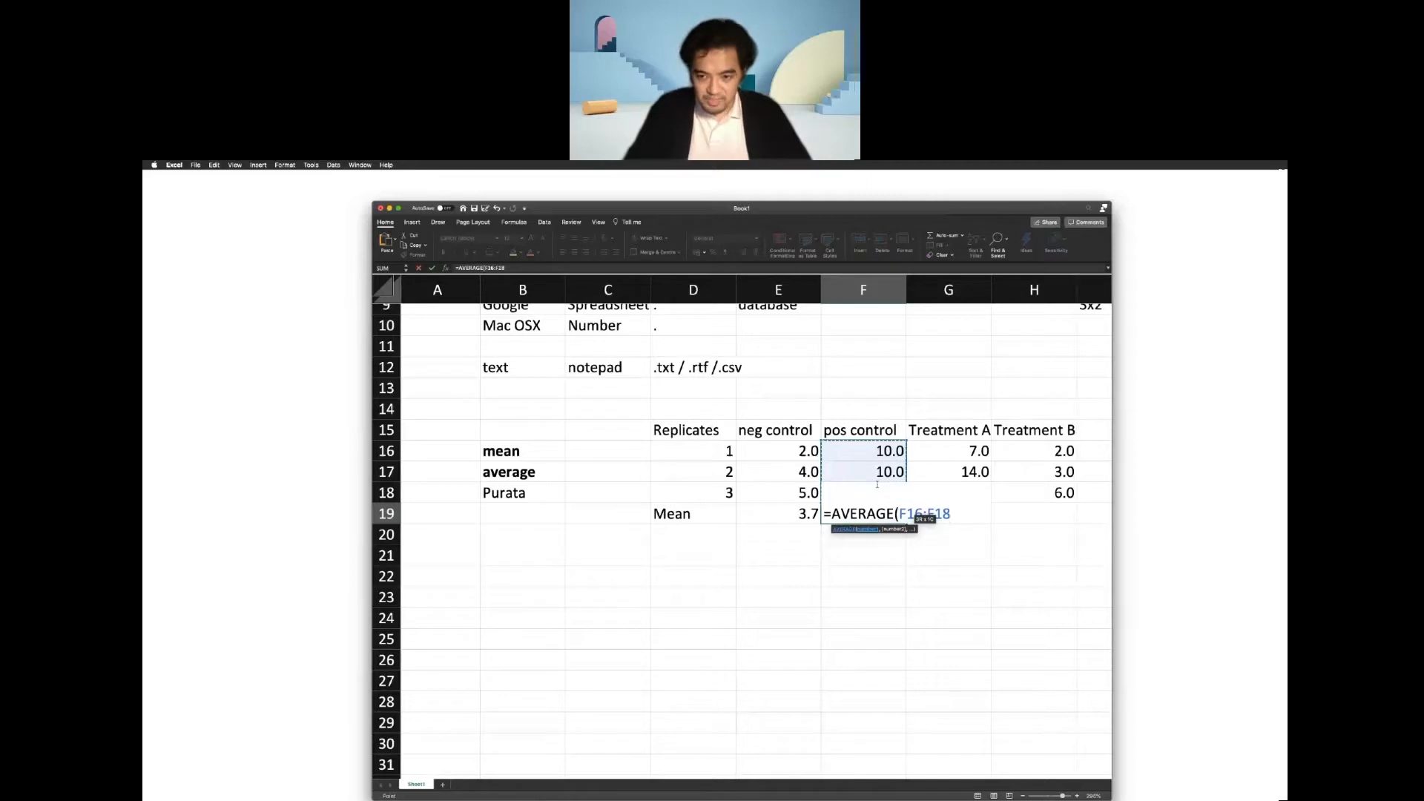
key("Return")
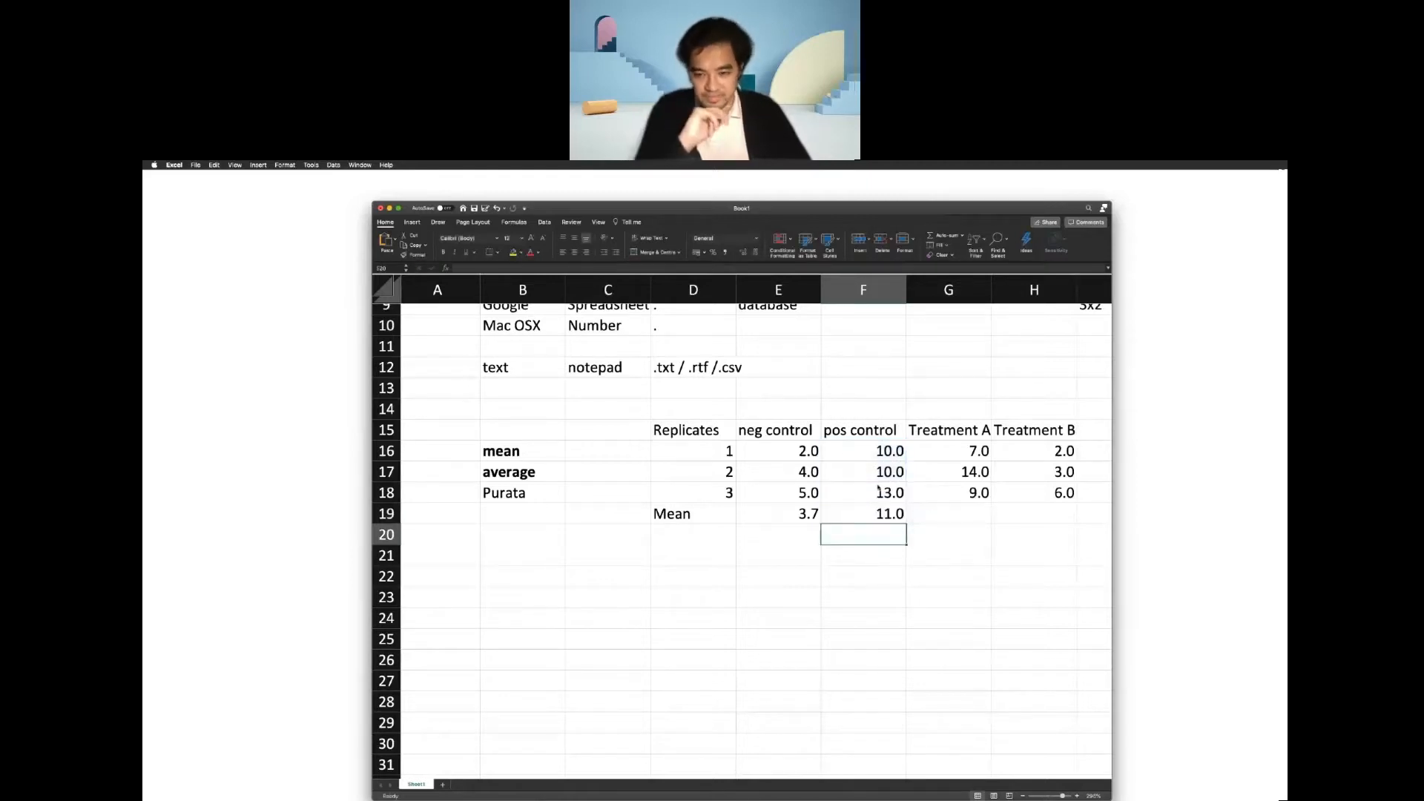
Fill the average formula from F19 across to G19 and H19 for Treatment A and Treatment B.
left_click(875, 517)
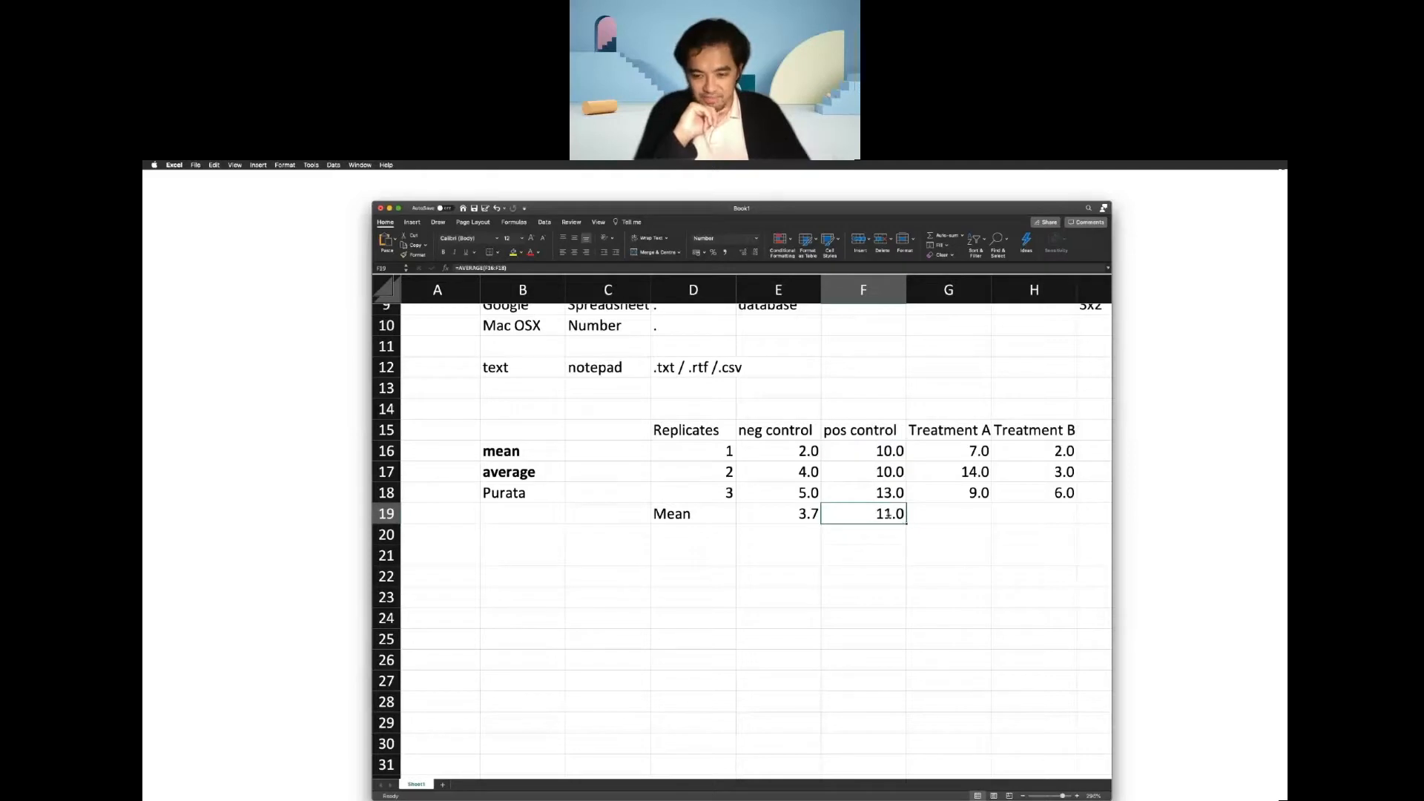
left_click(855, 549)
left_click(857, 515)
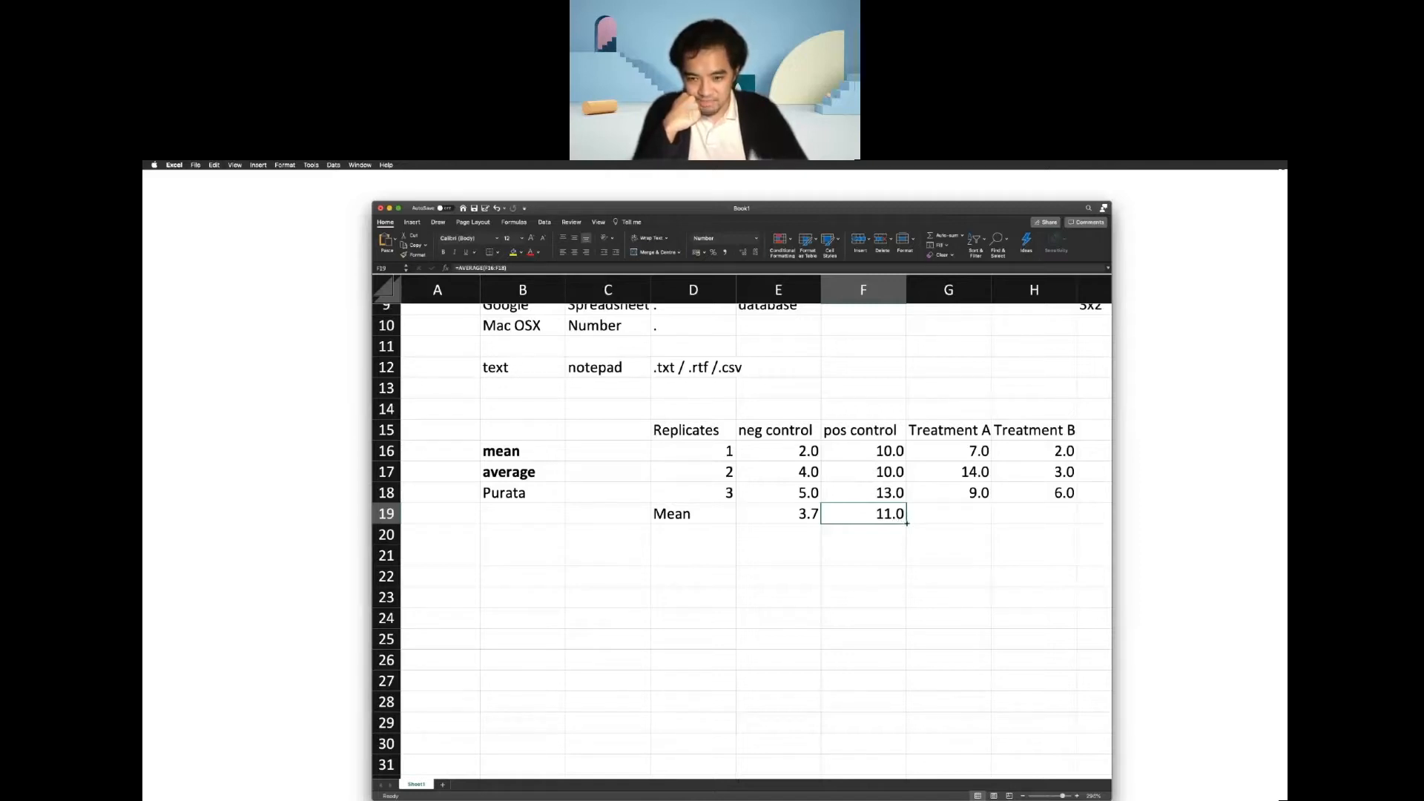
left_click_drag(907, 524, 1048, 525)
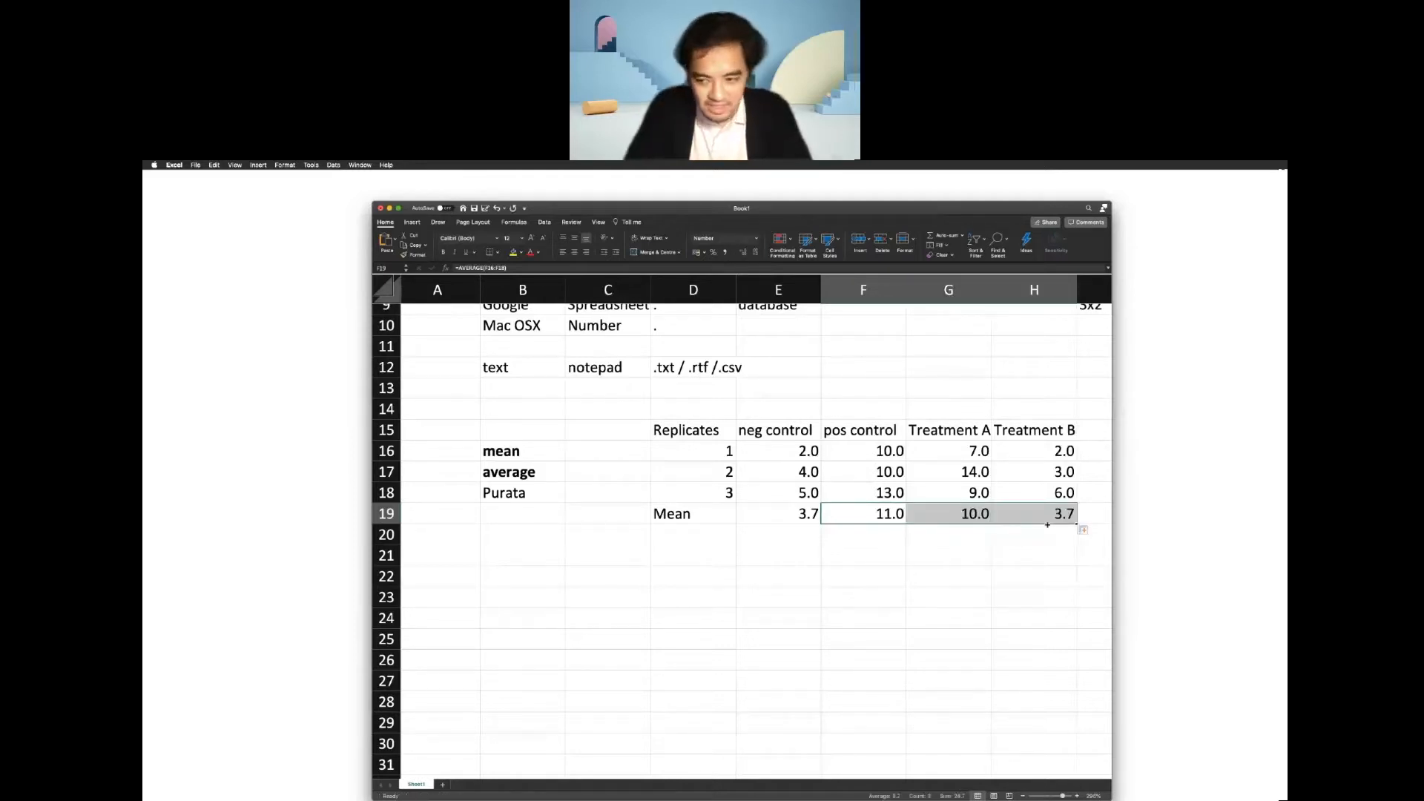
left_click(946, 638)
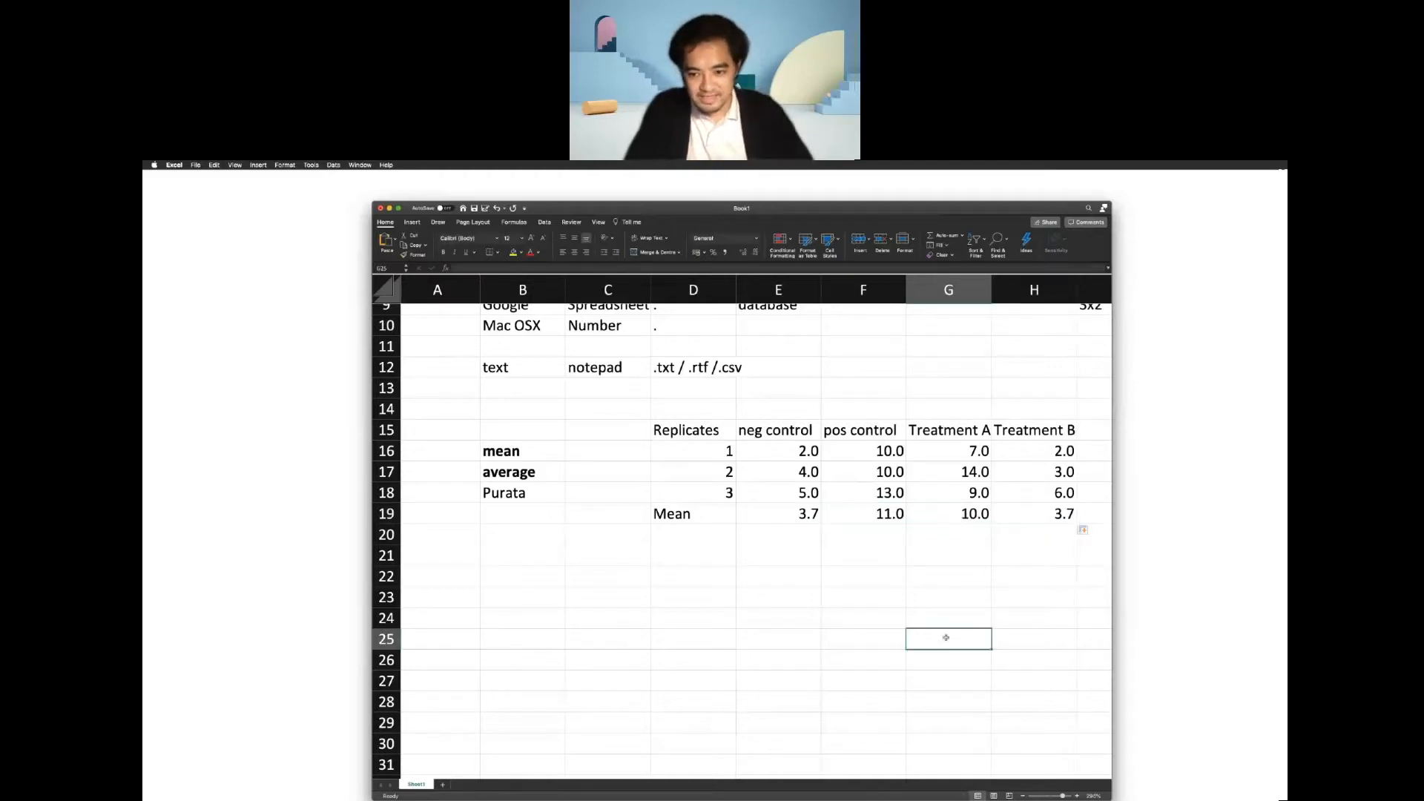
Inspect the Treatment A mean formula in cell G19 and its referenced range, leaving the formula as it is.
left_click(955, 514)
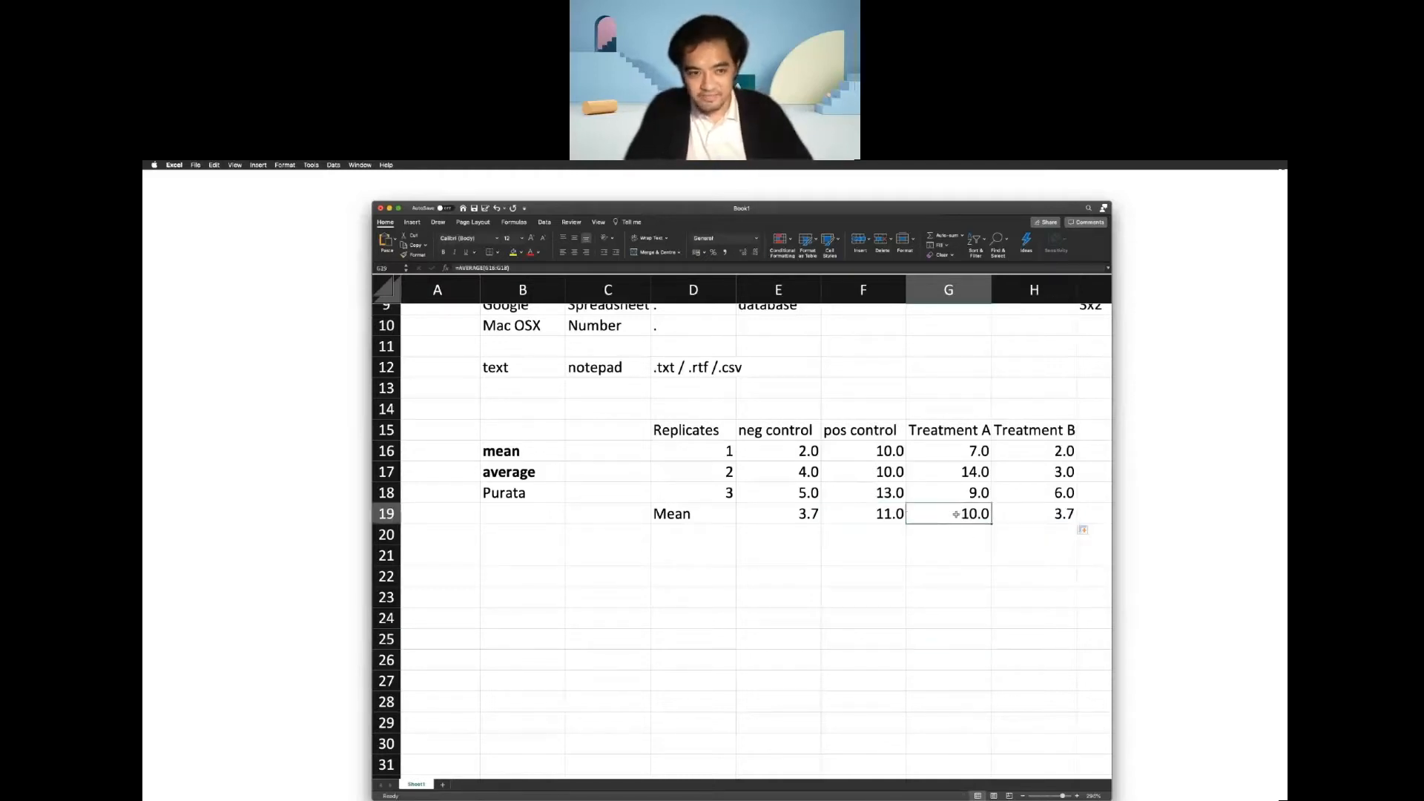
left_click(469, 267)
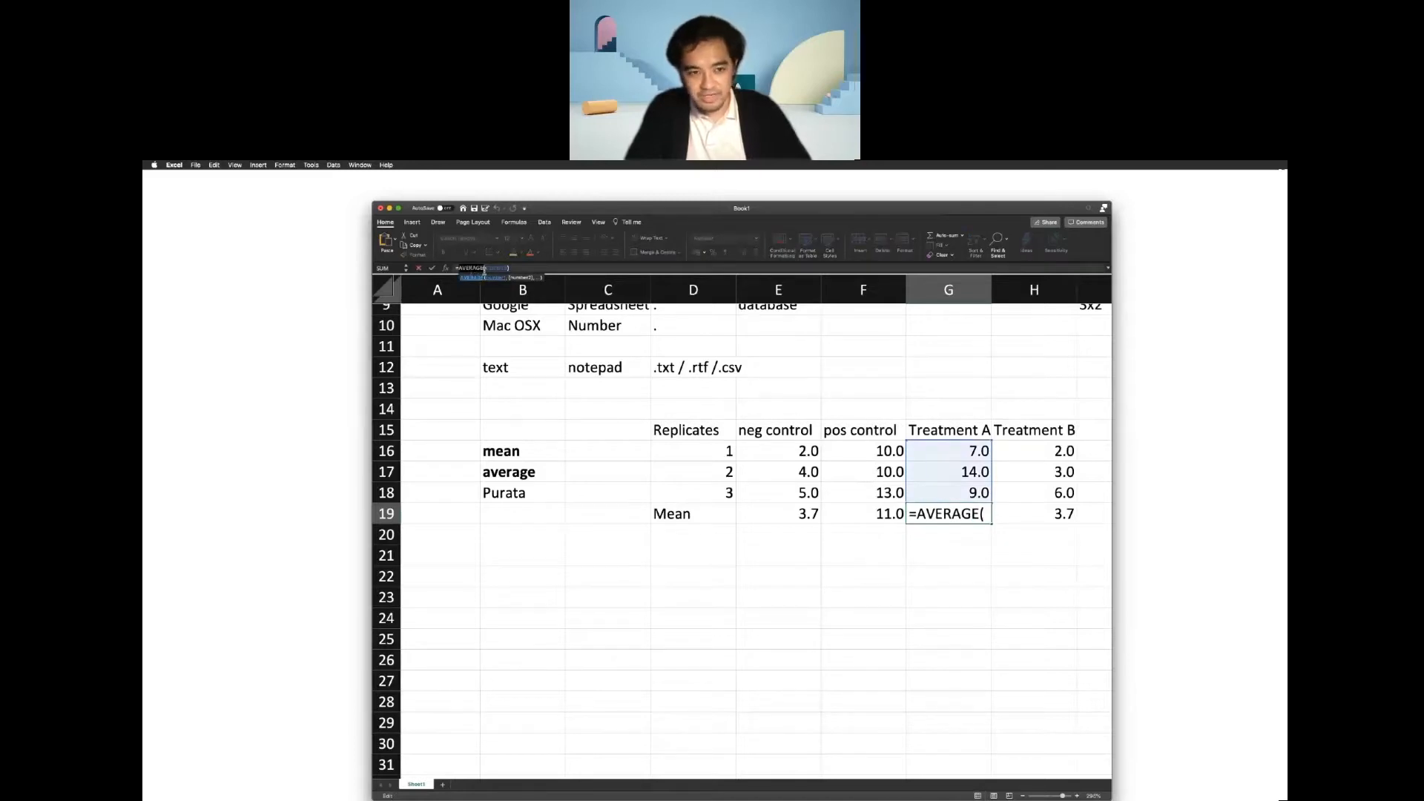
left_click(869, 513)
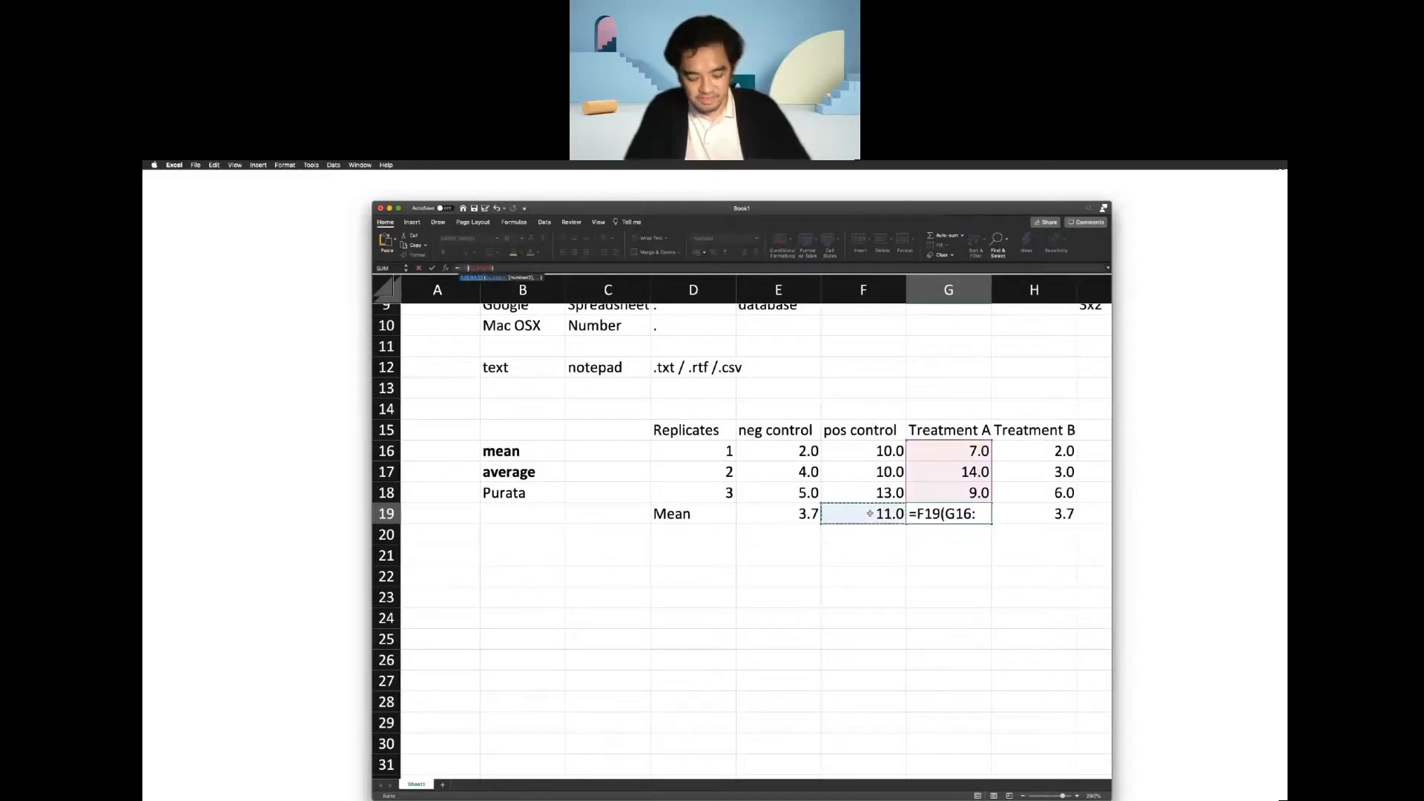
key("Escape")
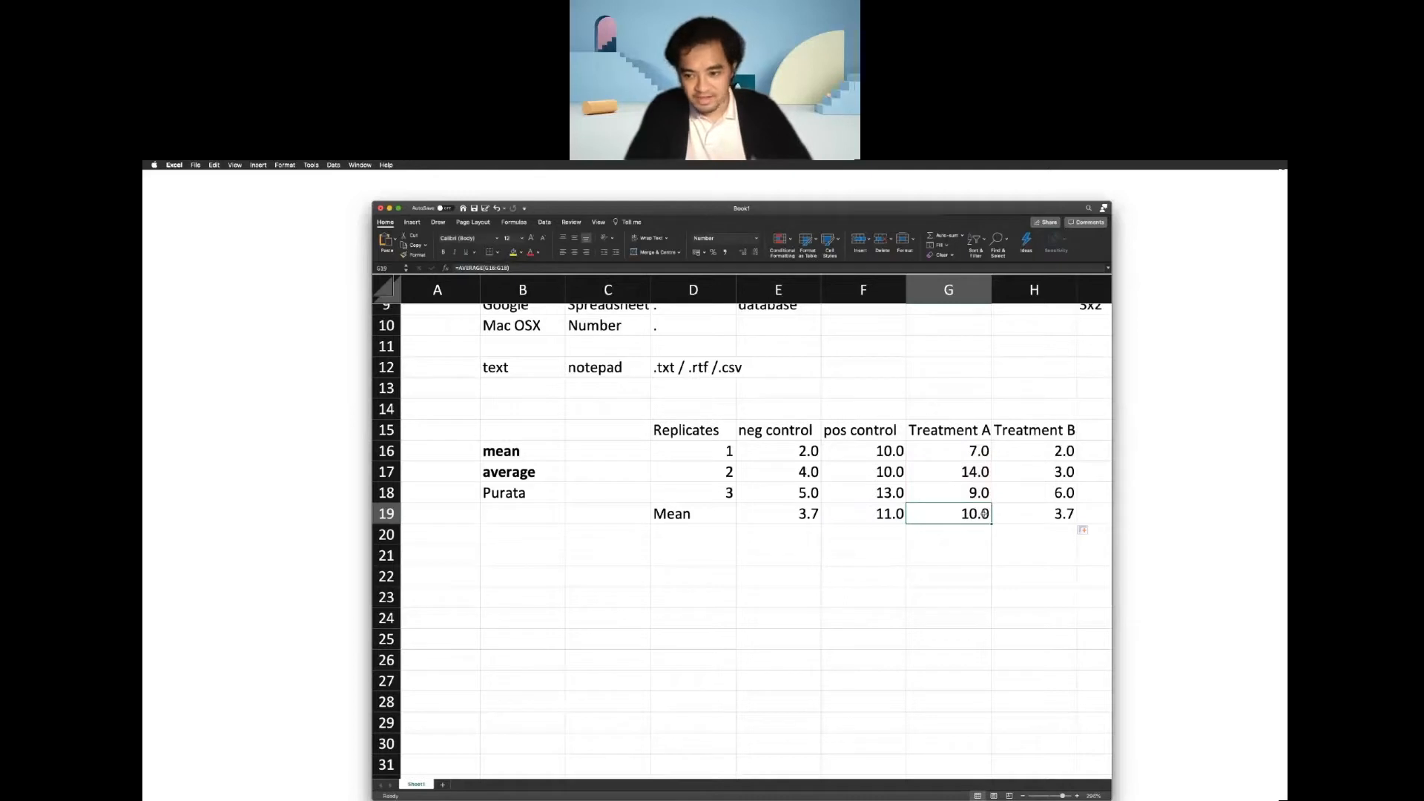
left_click(498, 267)
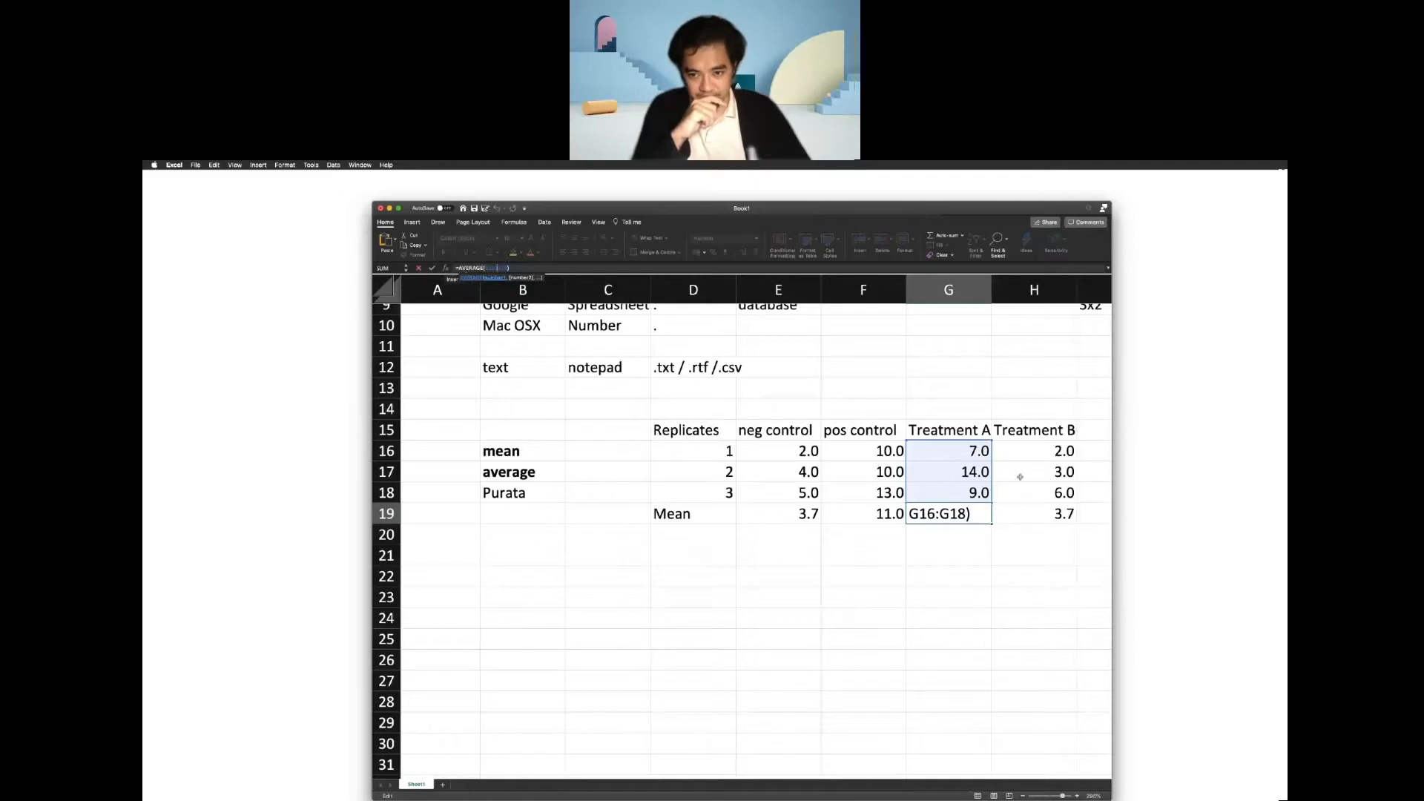
left_click(1037, 509)
key("Escape")
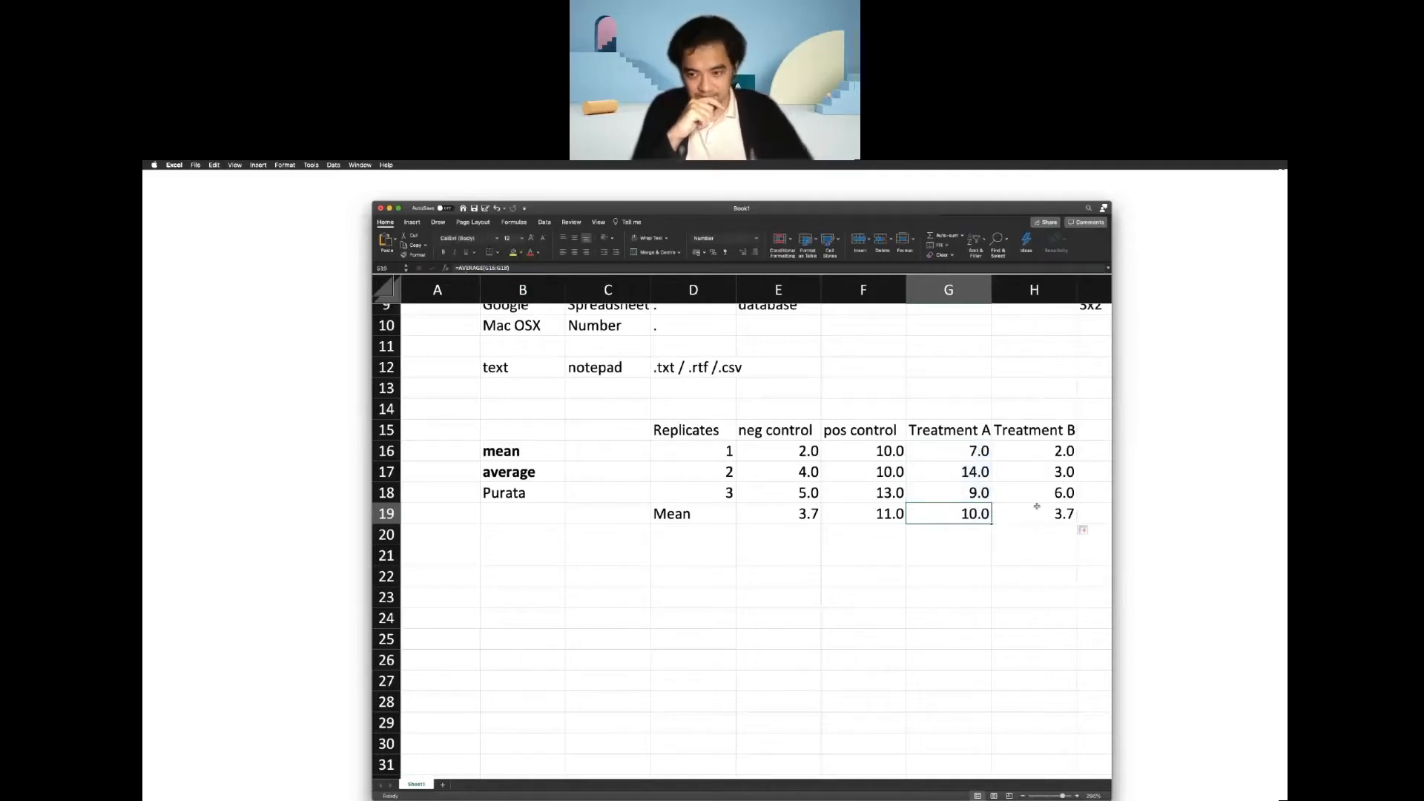
Inspect the Treatment B mean formula in cell H19 and the range it references.
left_click(1042, 505)
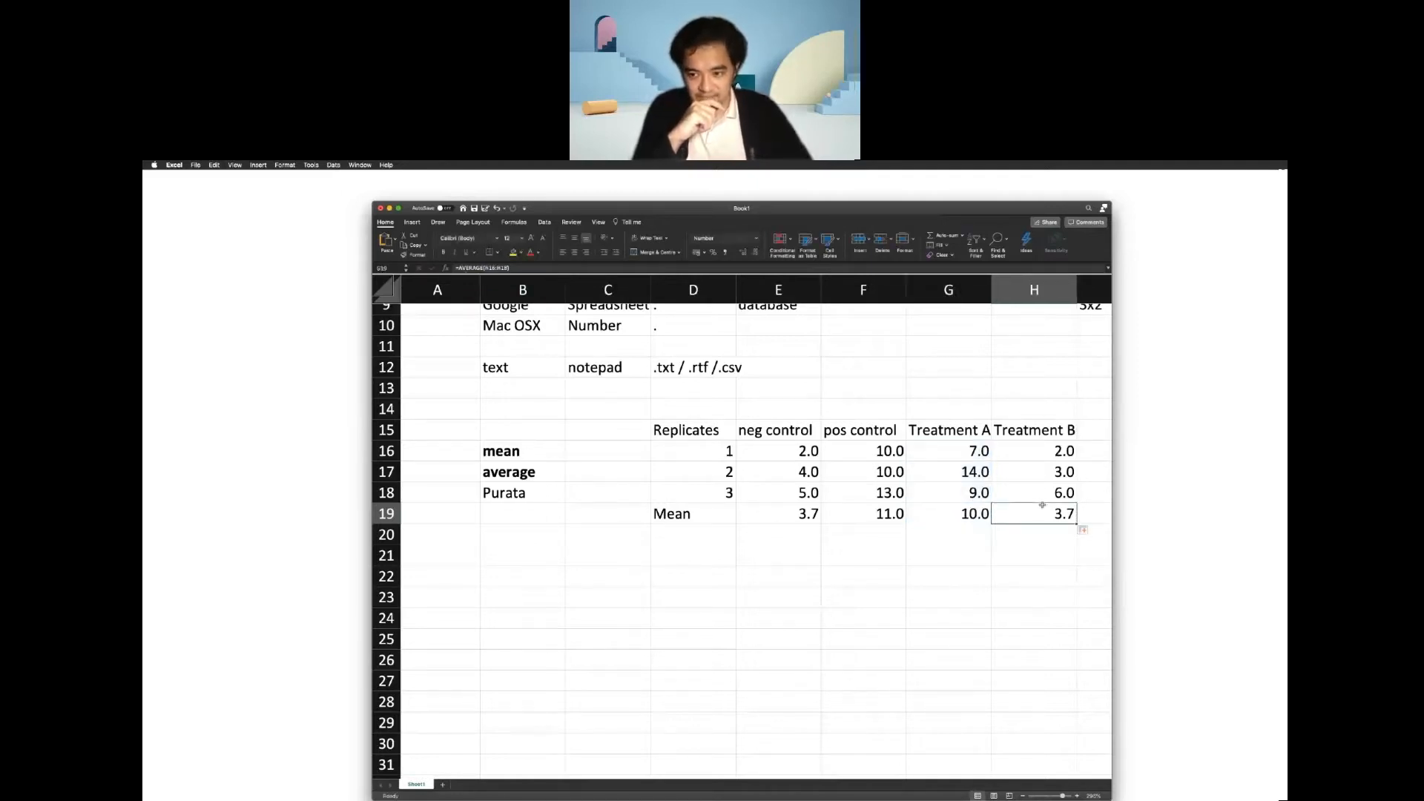
left_click(502, 268)
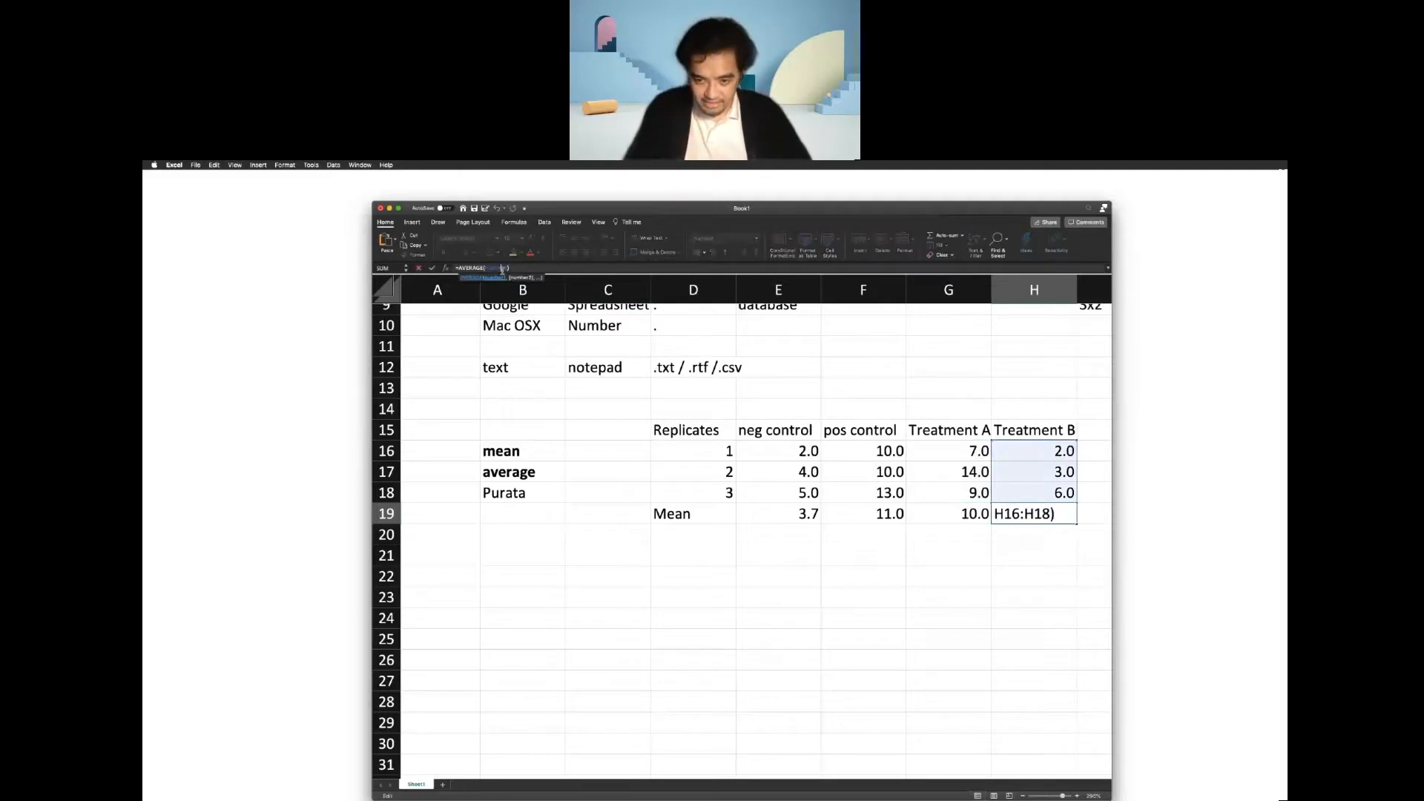
key("Return")
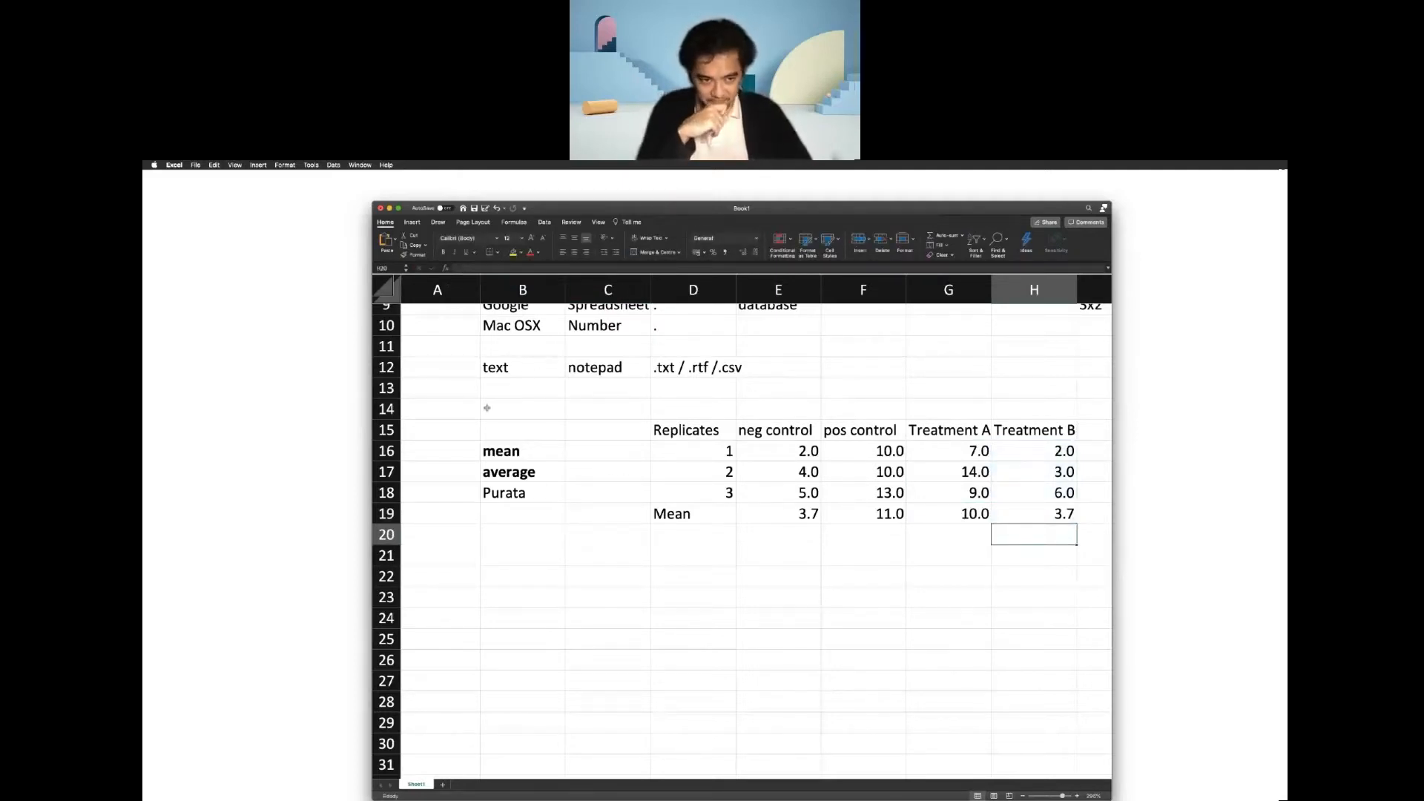
Enter "Sum" in cell D4, on the mean /average row of the lesson list.
scroll(515, 396, "up", 5)
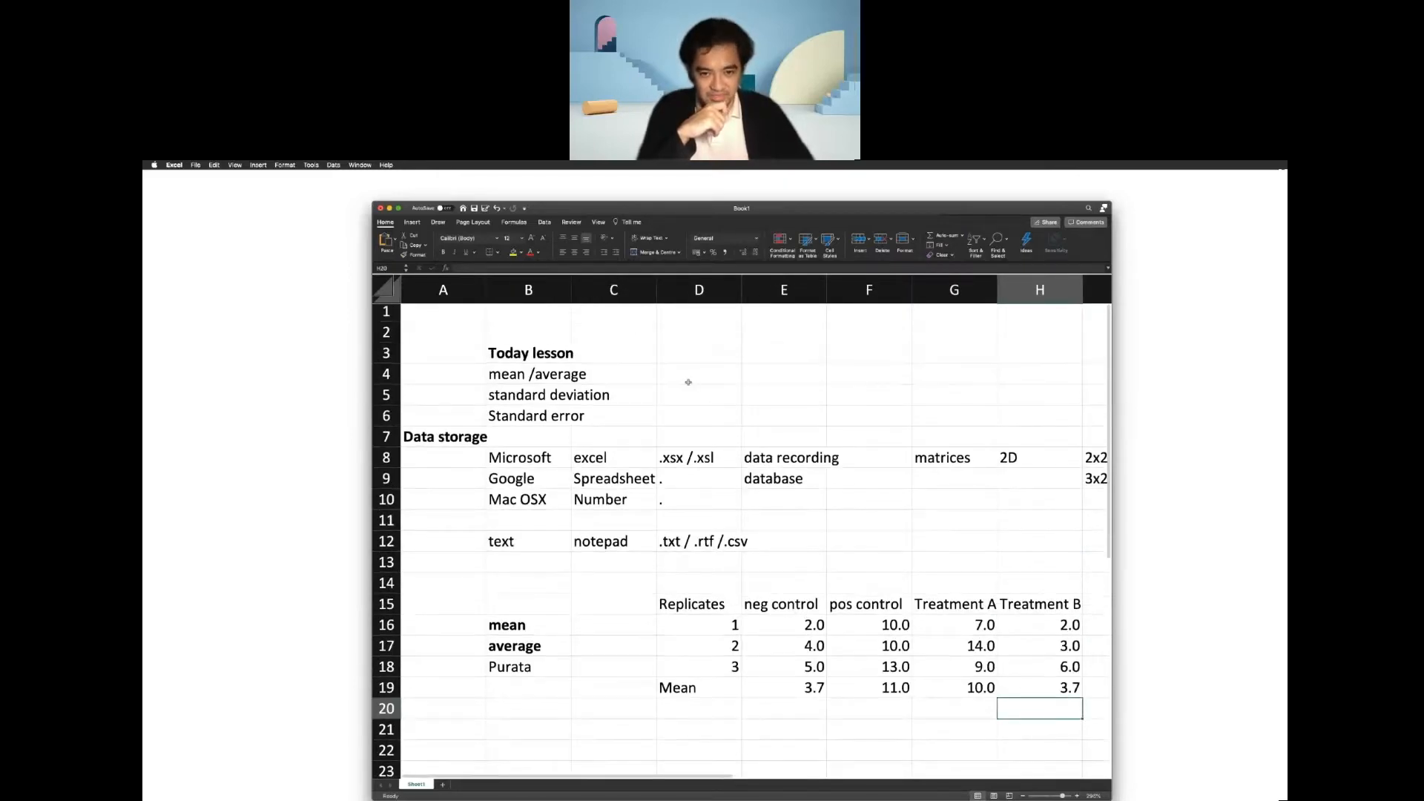
left_click(688, 378)
type("Sum")
key("Return")
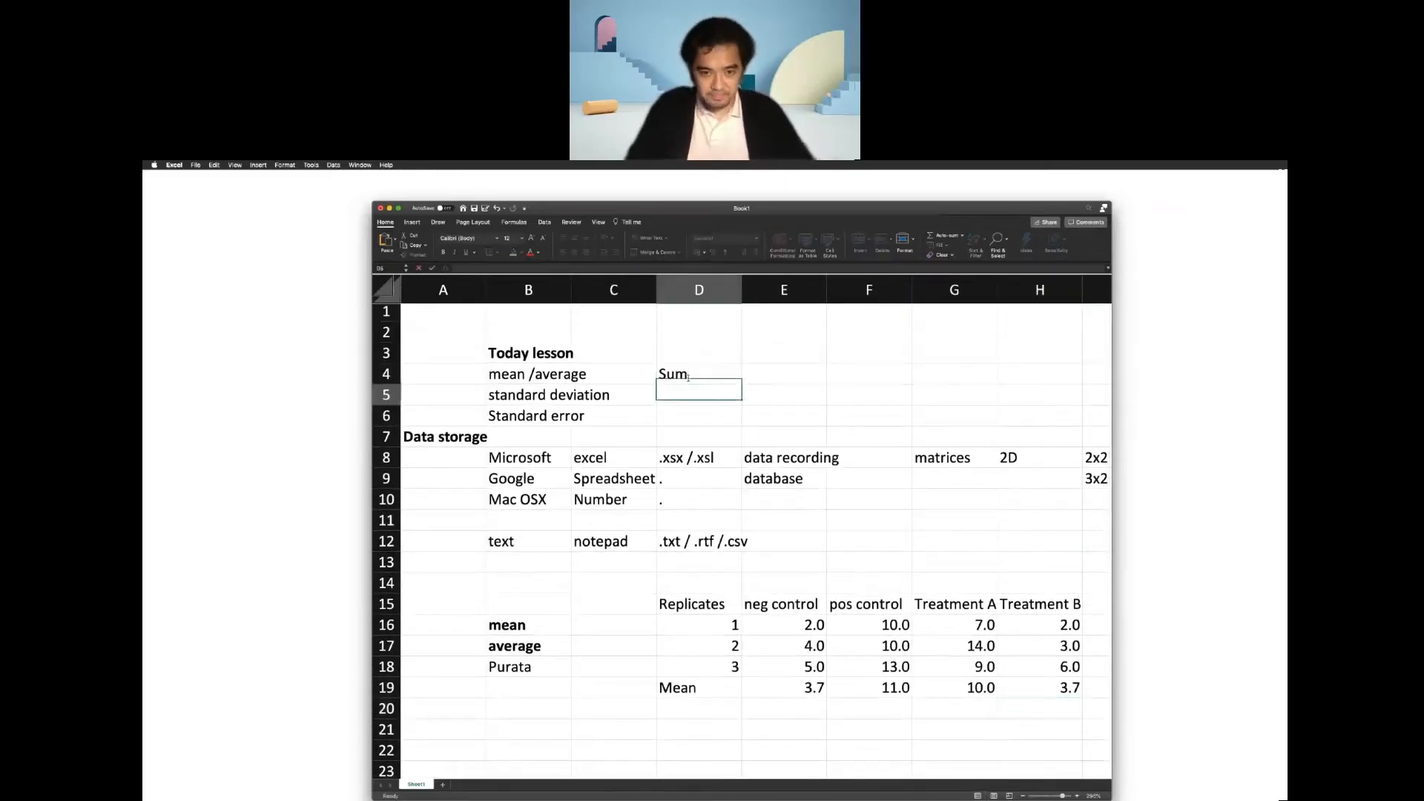
Add the row label "Total" in cell D20, directly under Mean.
scroll(689, 379, "down", 10)
scroll(688, 379, "up", 5)
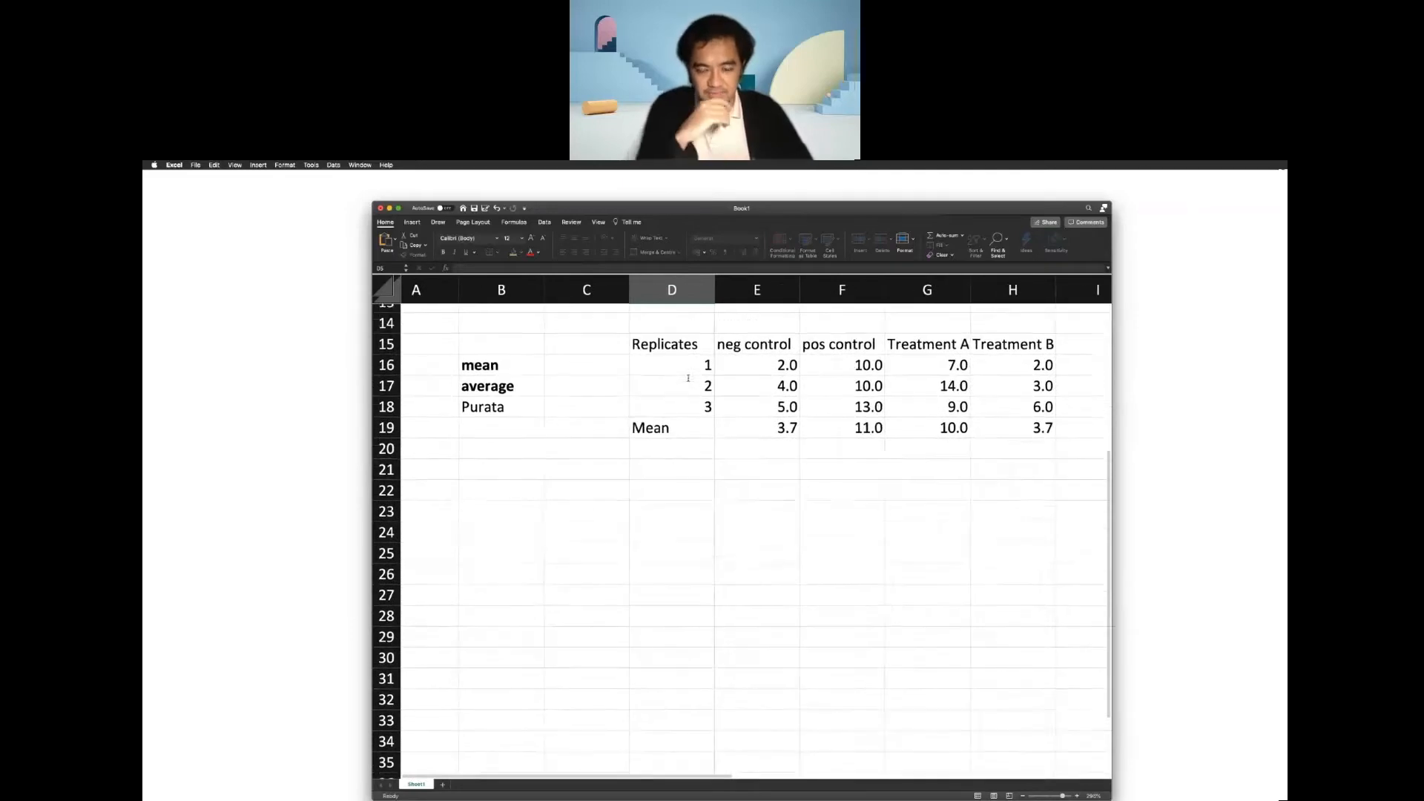
left_click(673, 466)
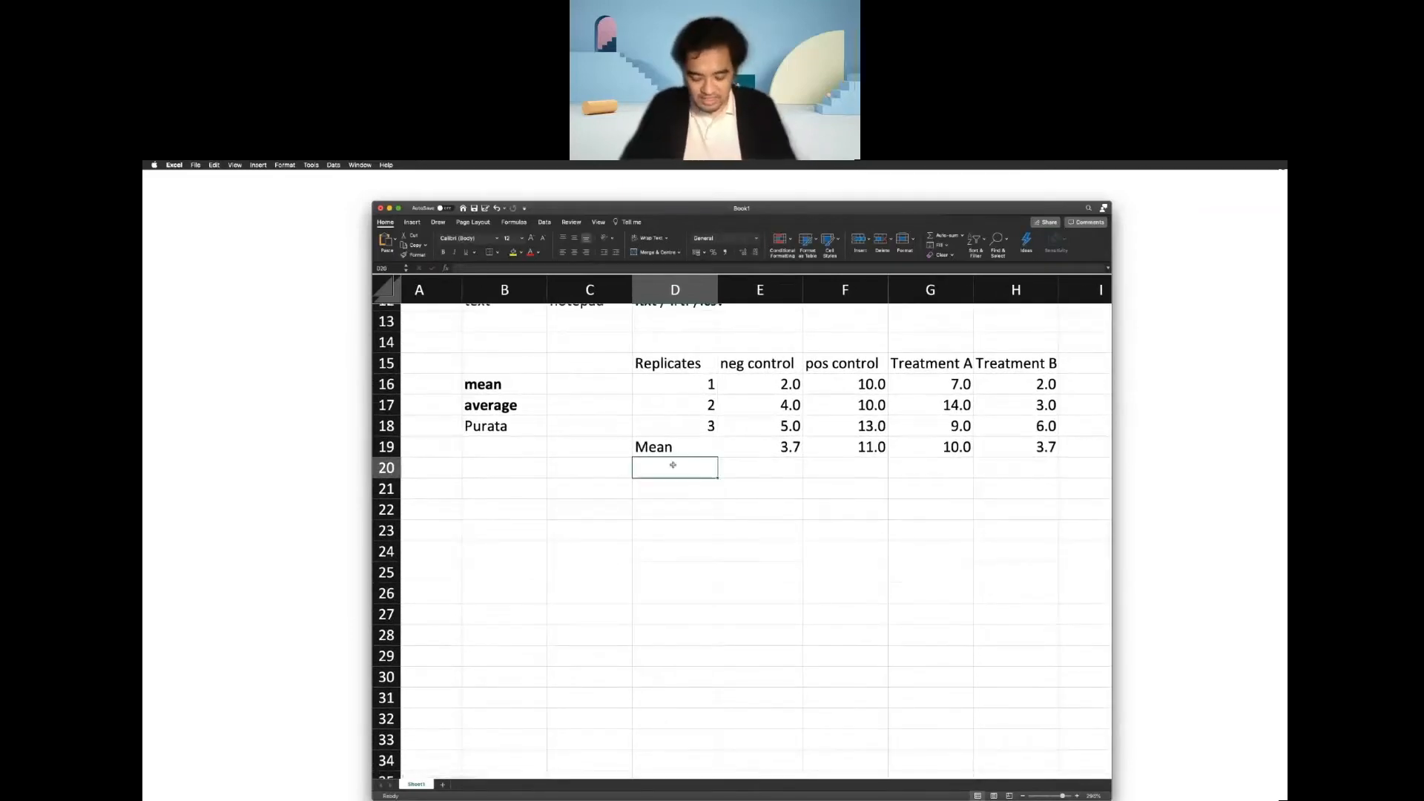
type("Total")
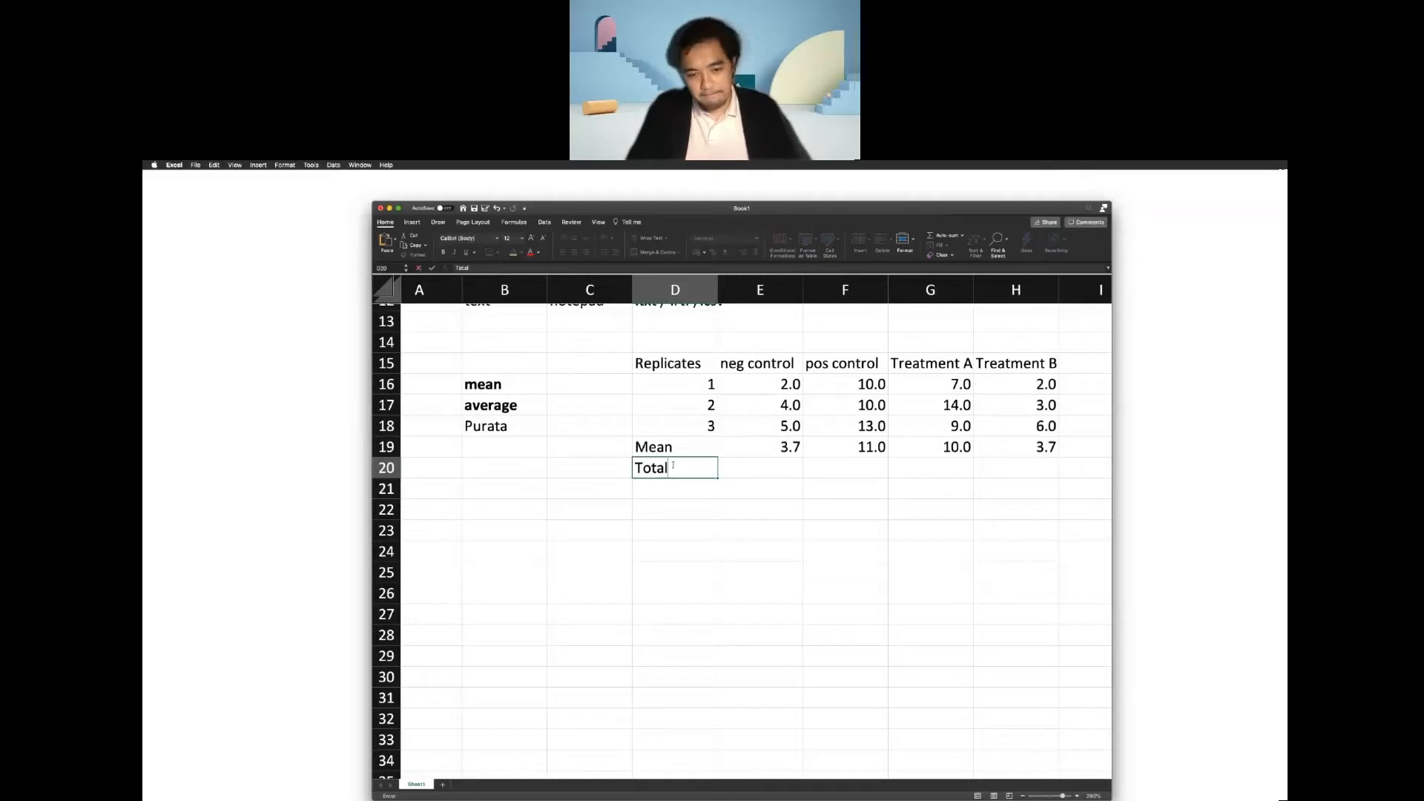
key("Return")
Calculate the negative control total in cell E20 with the SUM function over E16:E18.
left_click(752, 465)
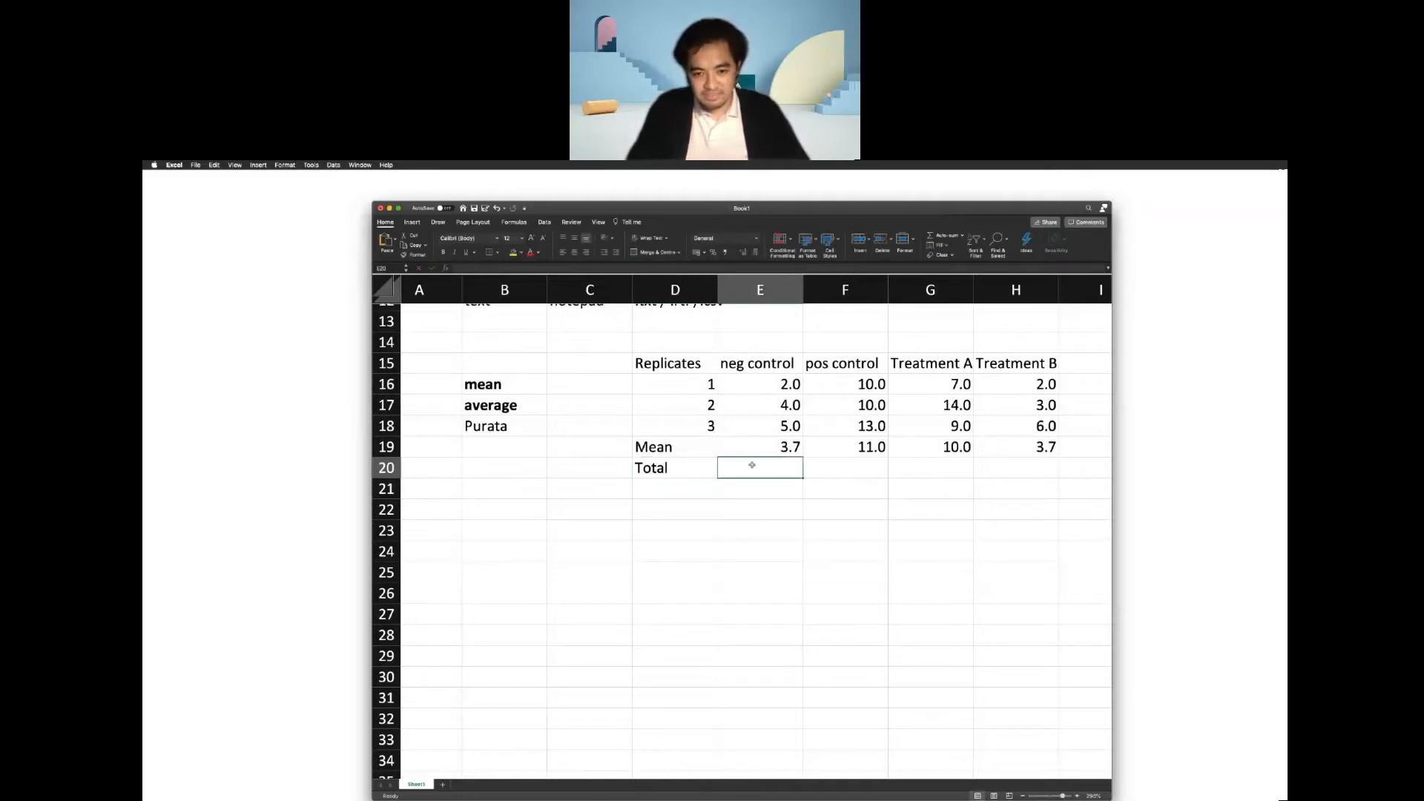
type("=sum")
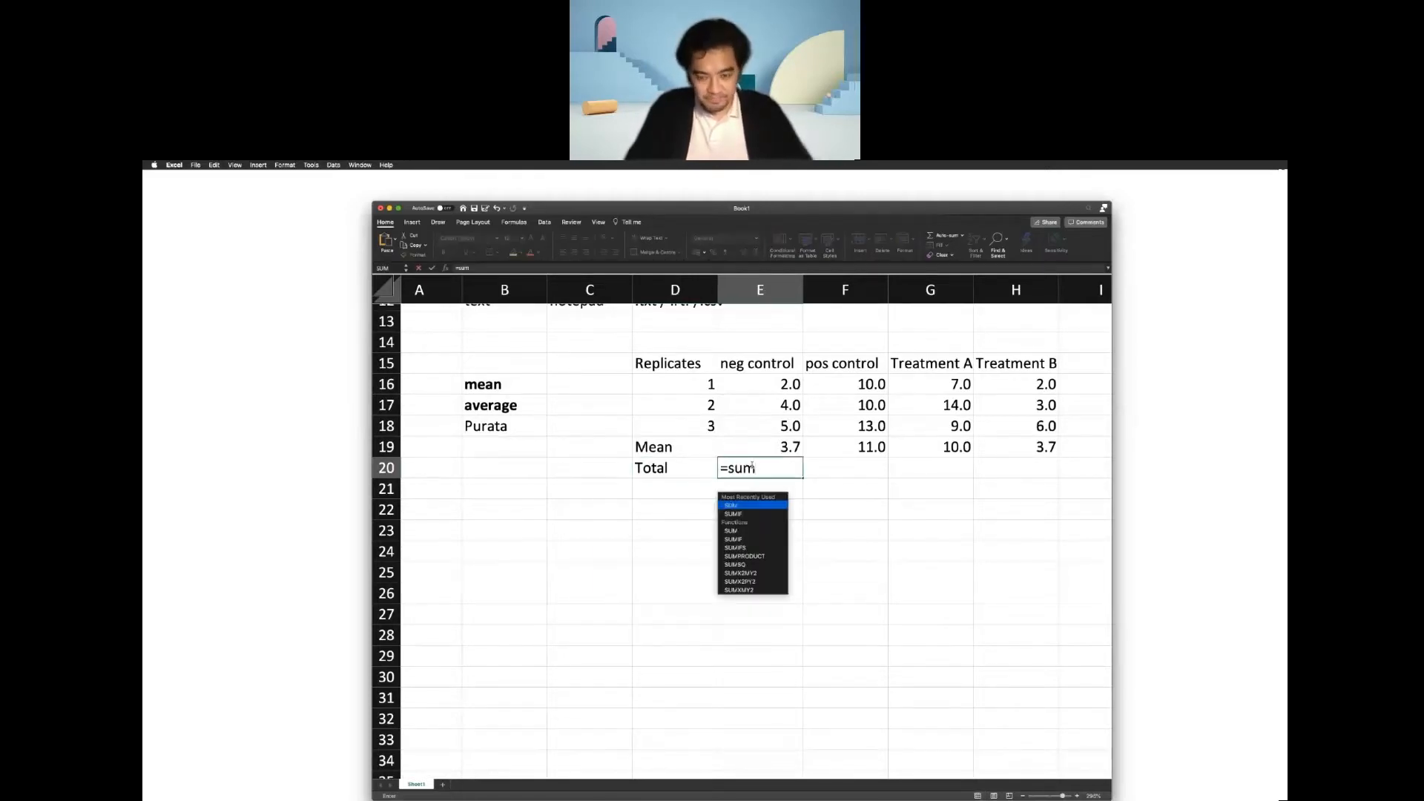
key("Tab")
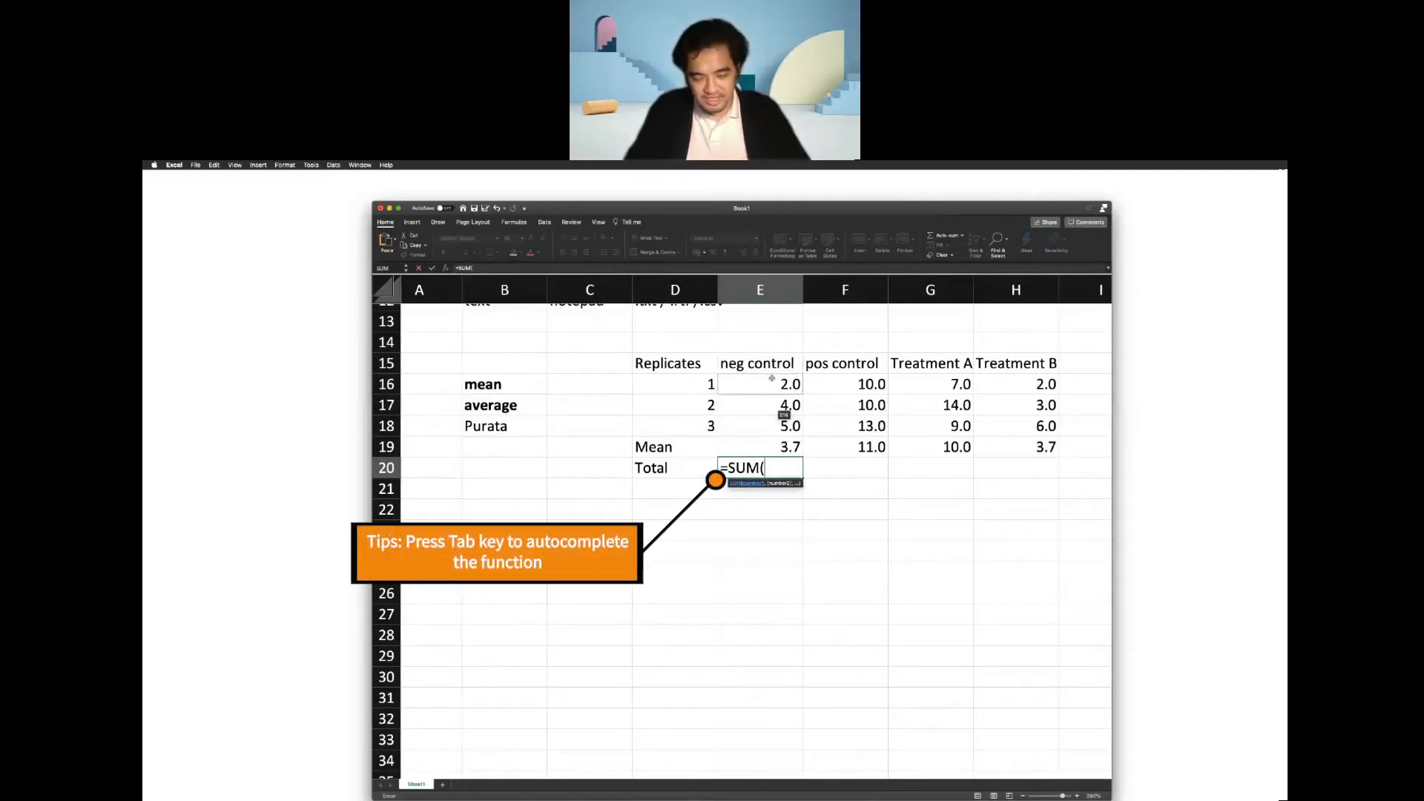
left_click_drag(772, 378, 781, 428)
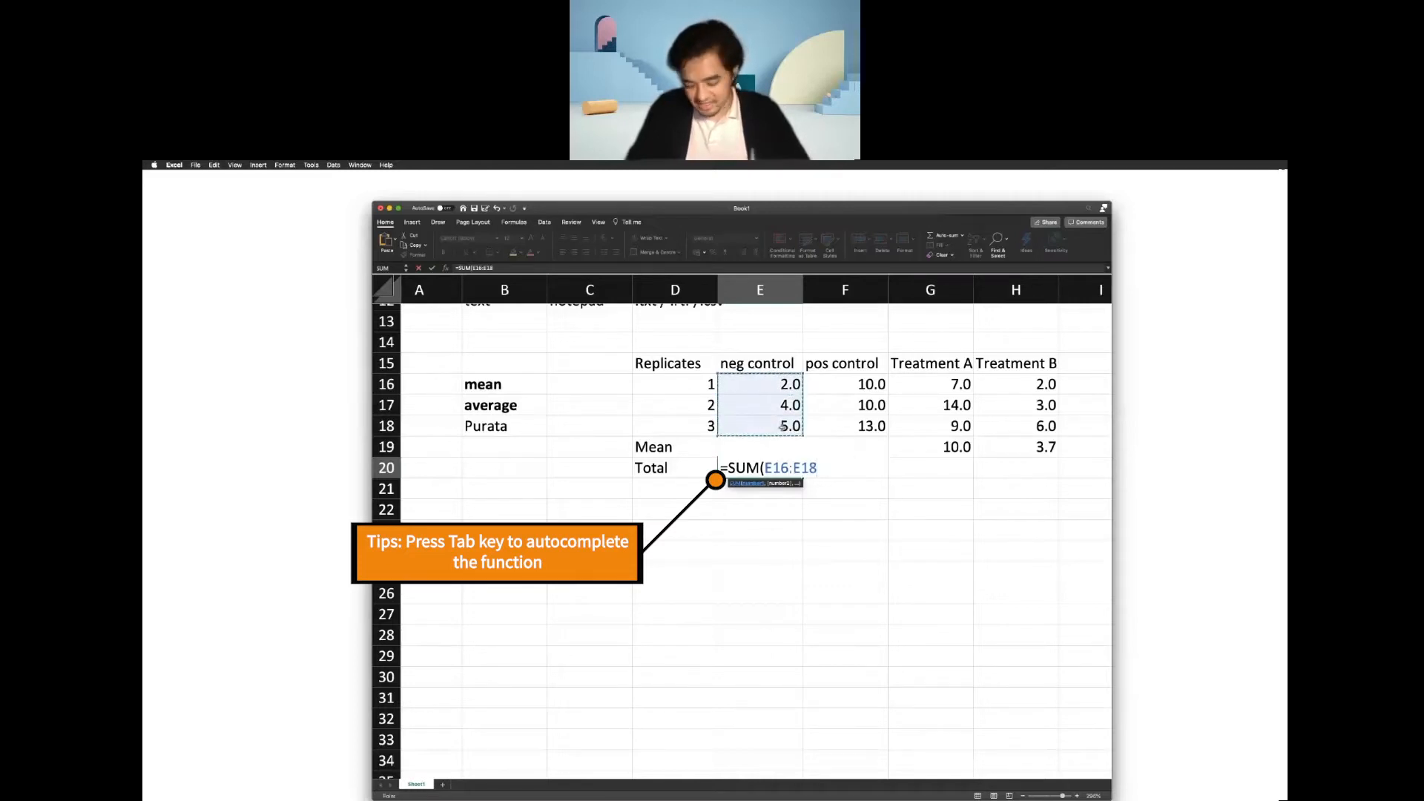
key("Return")
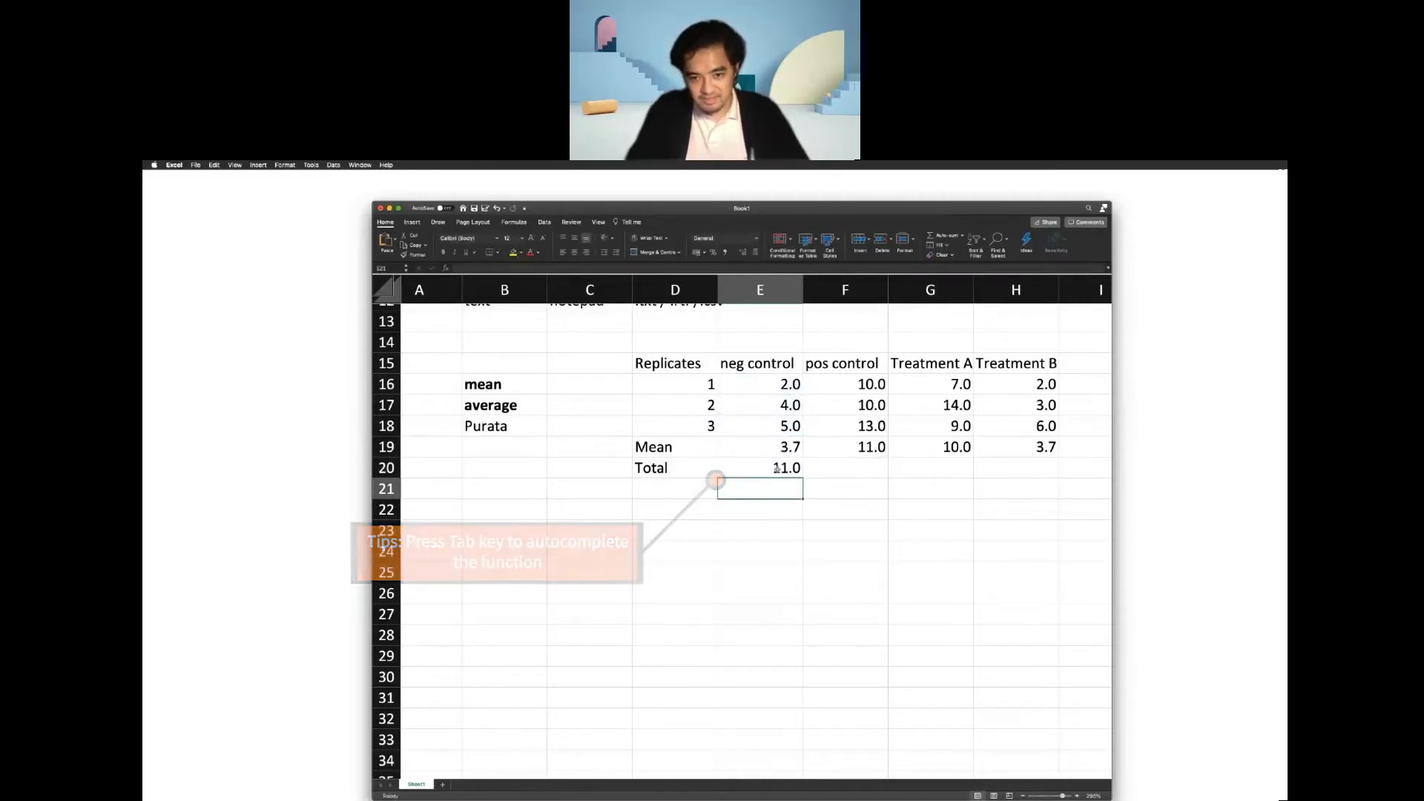
Inspect the SUM formula in cell E20 and the range it references.
left_click(777, 468)
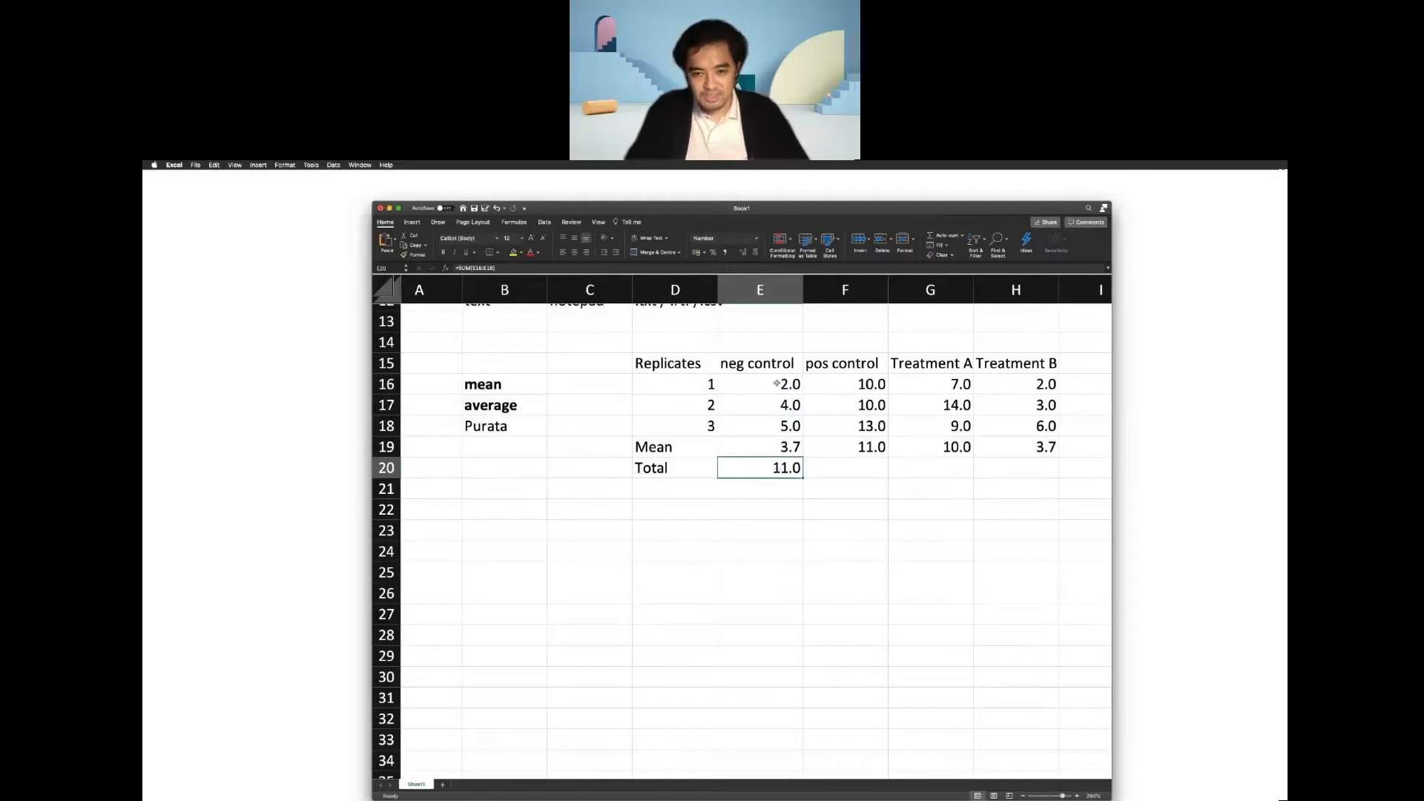
left_click(490, 268)
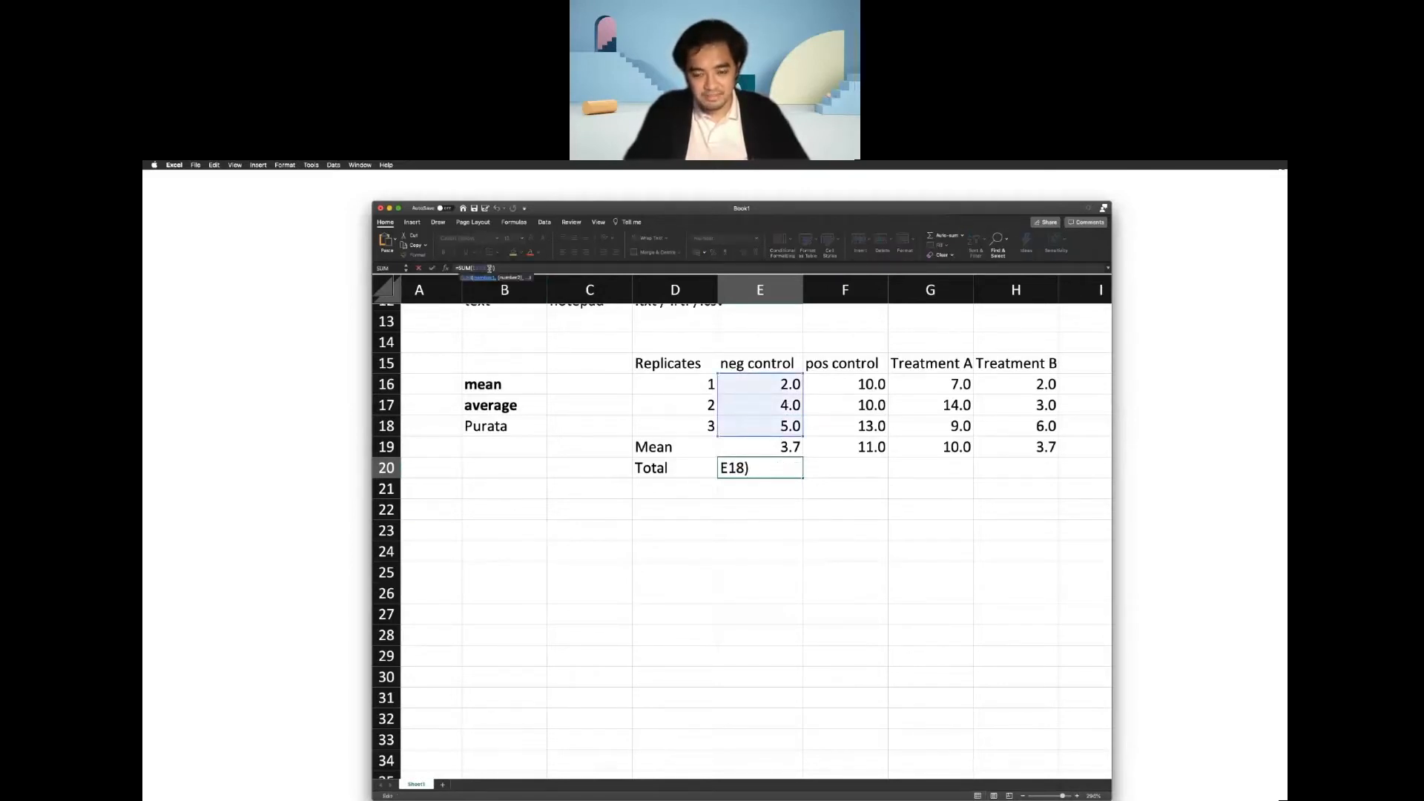
key("Return")
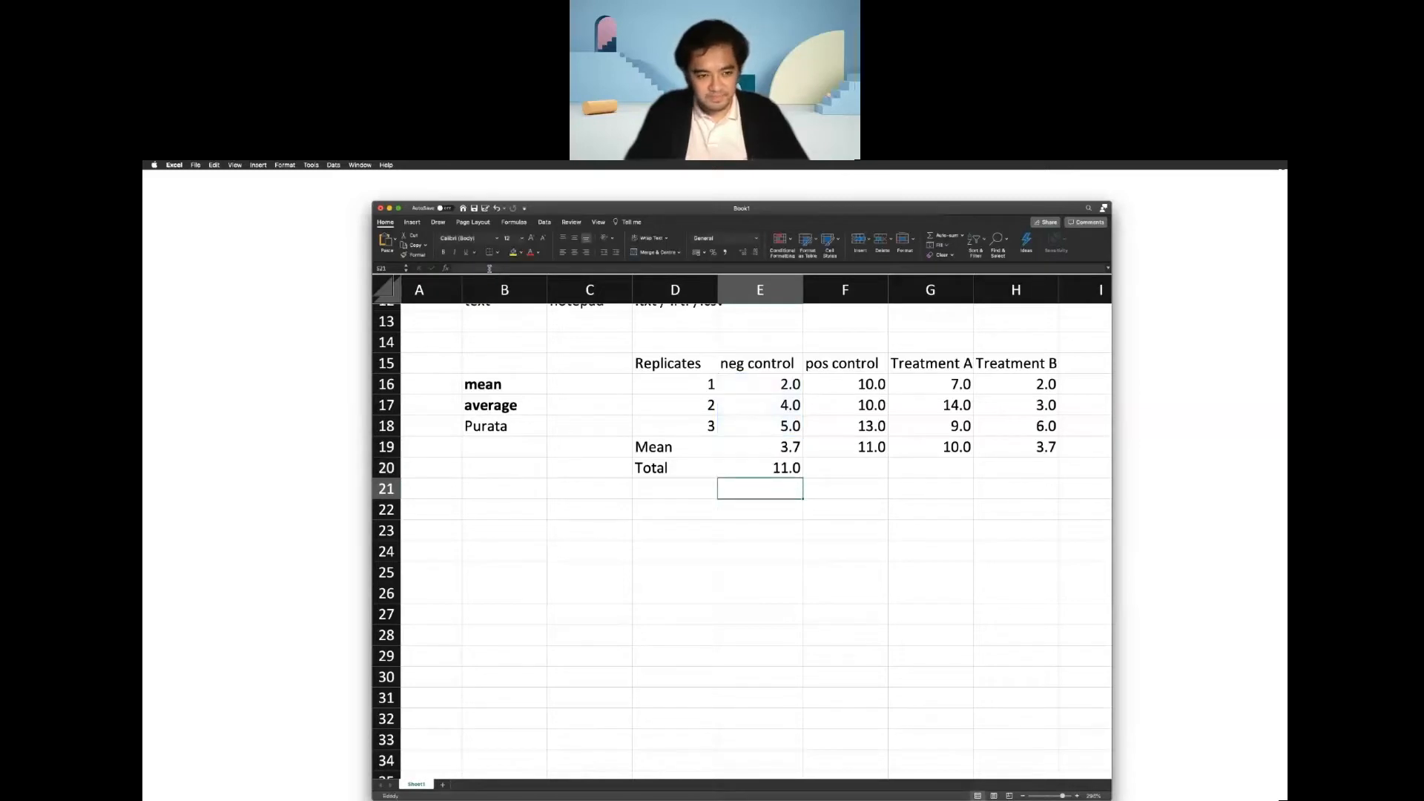
Fill the total formula from E20 across to F20, G20 and H20 for the positive control and both treatments.
left_click(778, 468)
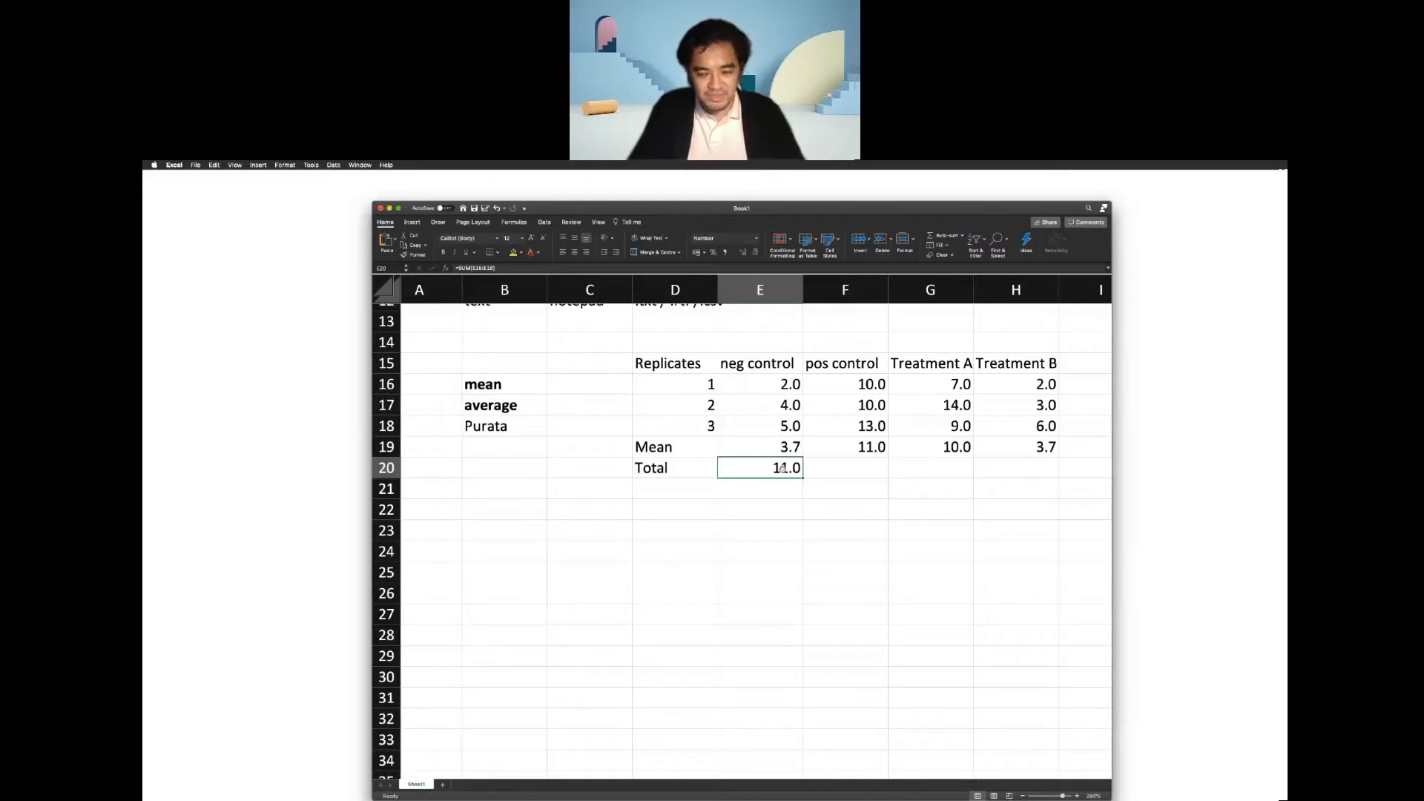
scroll(782, 467, "up", 3)
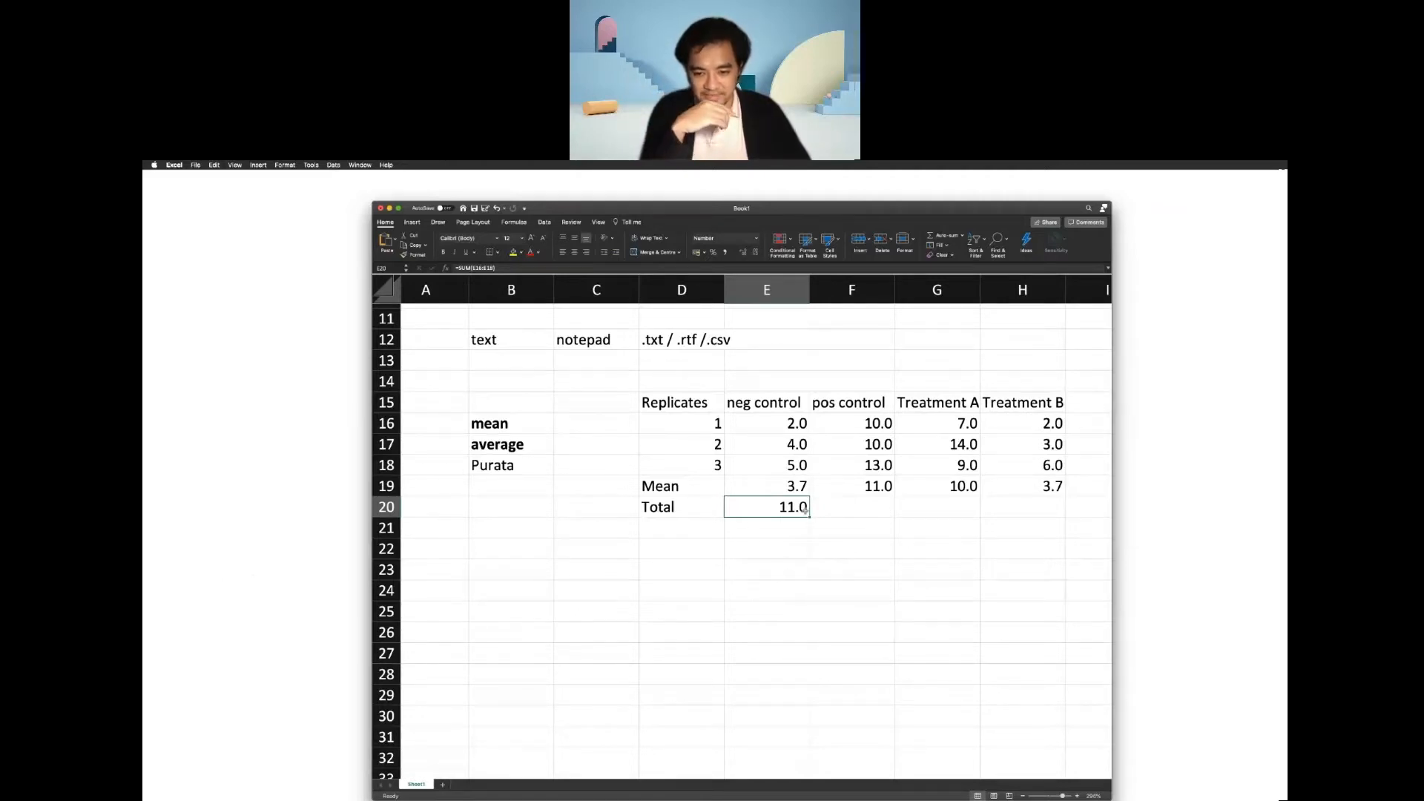
left_click_drag(809, 517, 1033, 510)
left_click(1012, 593)
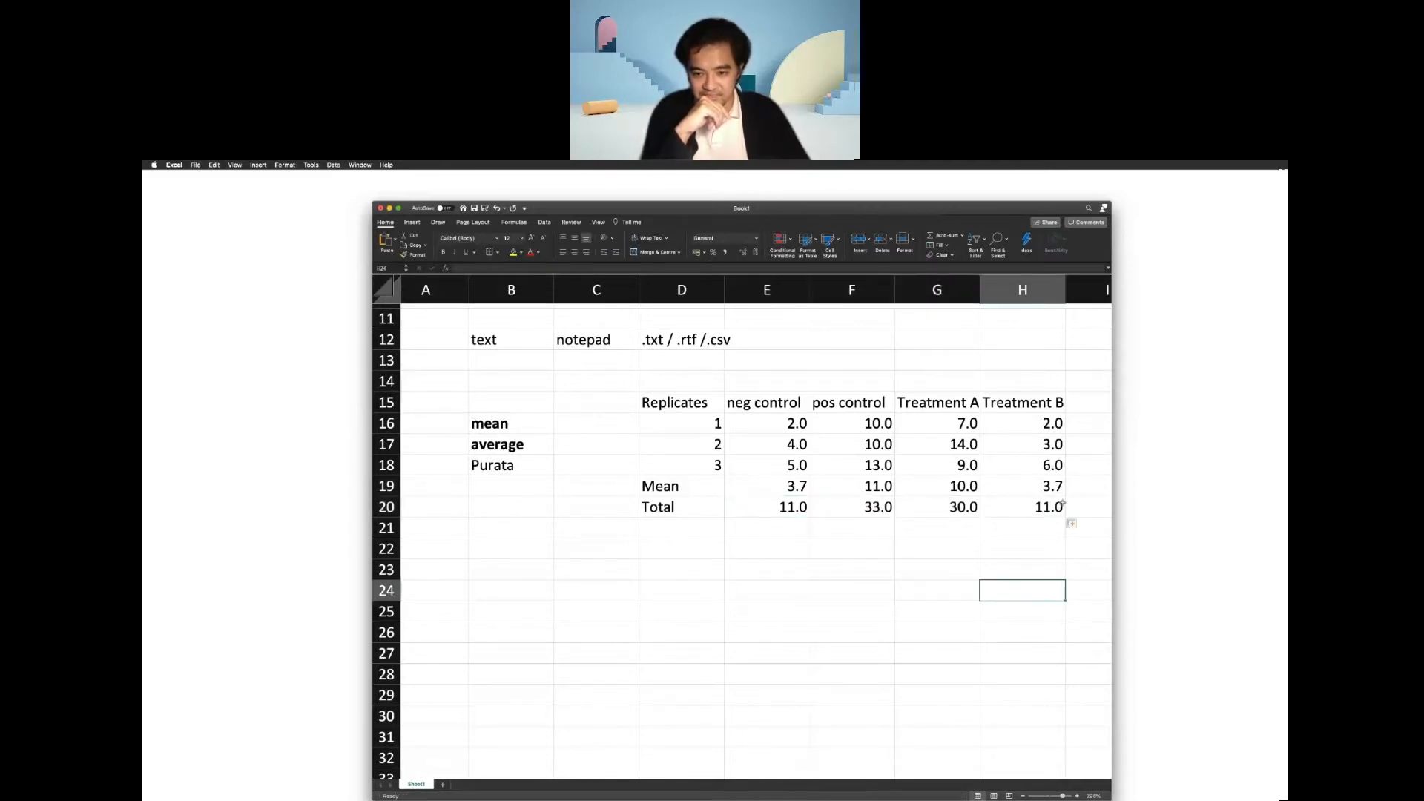
Make the Mean and Total rows (D19:H20) and the table's header row (D15:H15) bold.
left_click_drag(1053, 508, 669, 486)
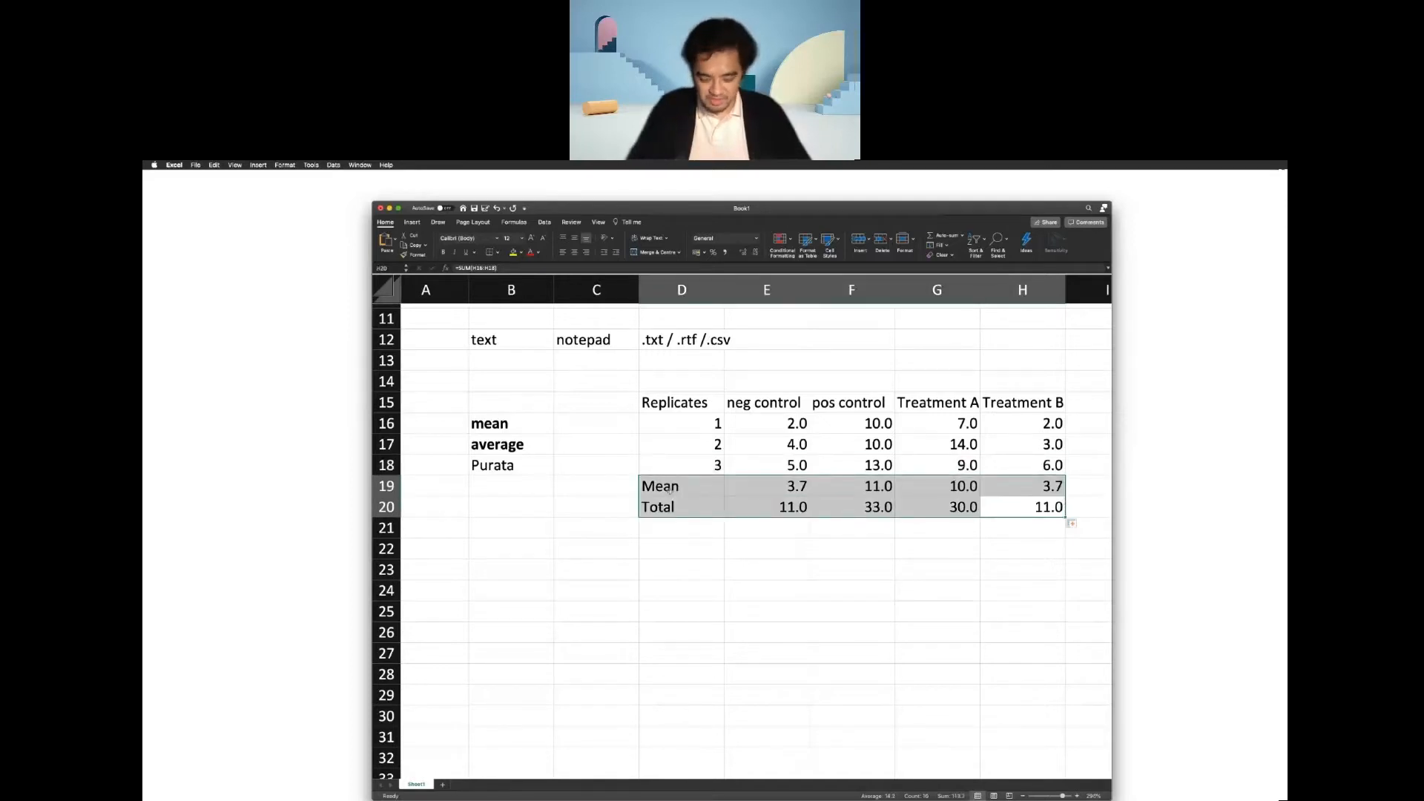
key("super+b")
left_click(738, 564)
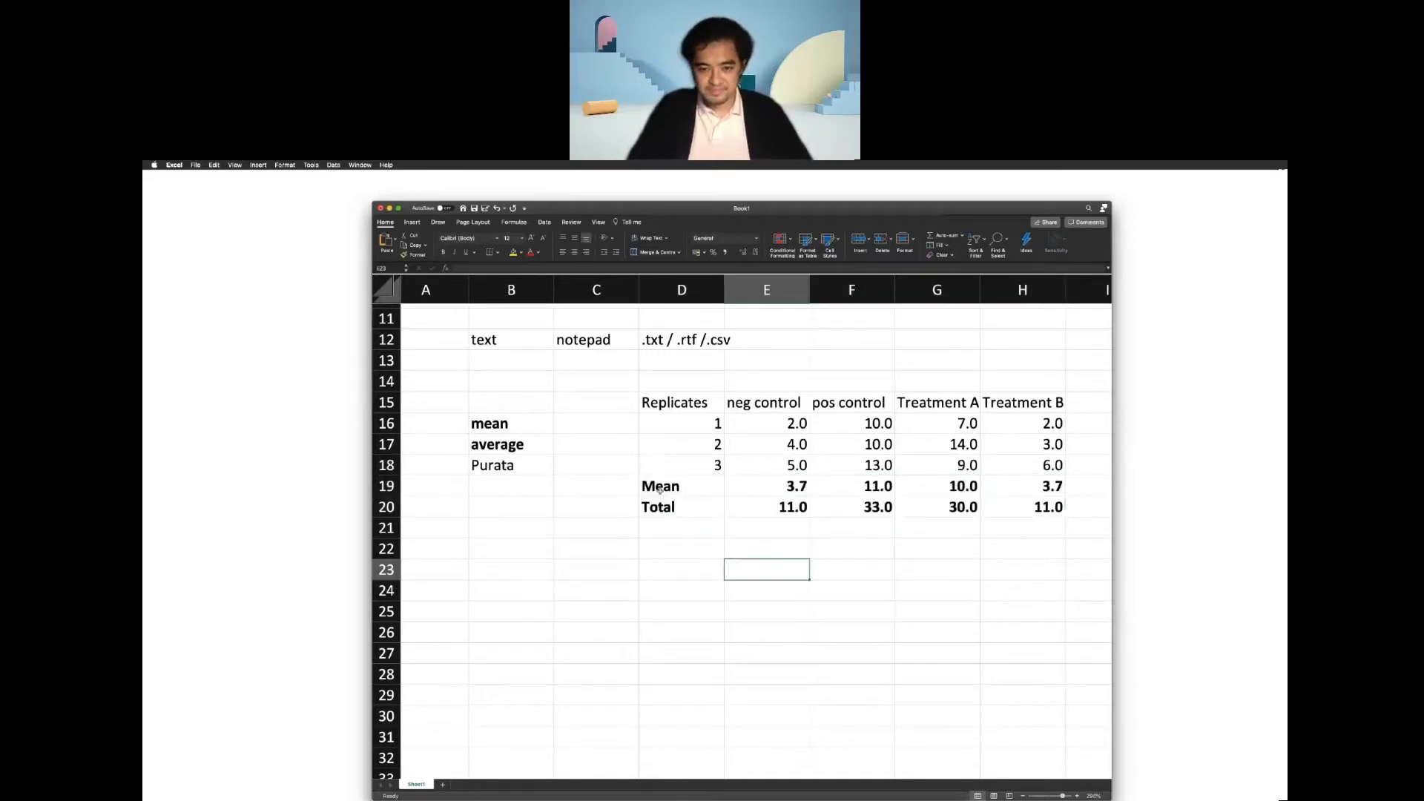
left_click_drag(675, 397, 998, 407)
key("super+b")
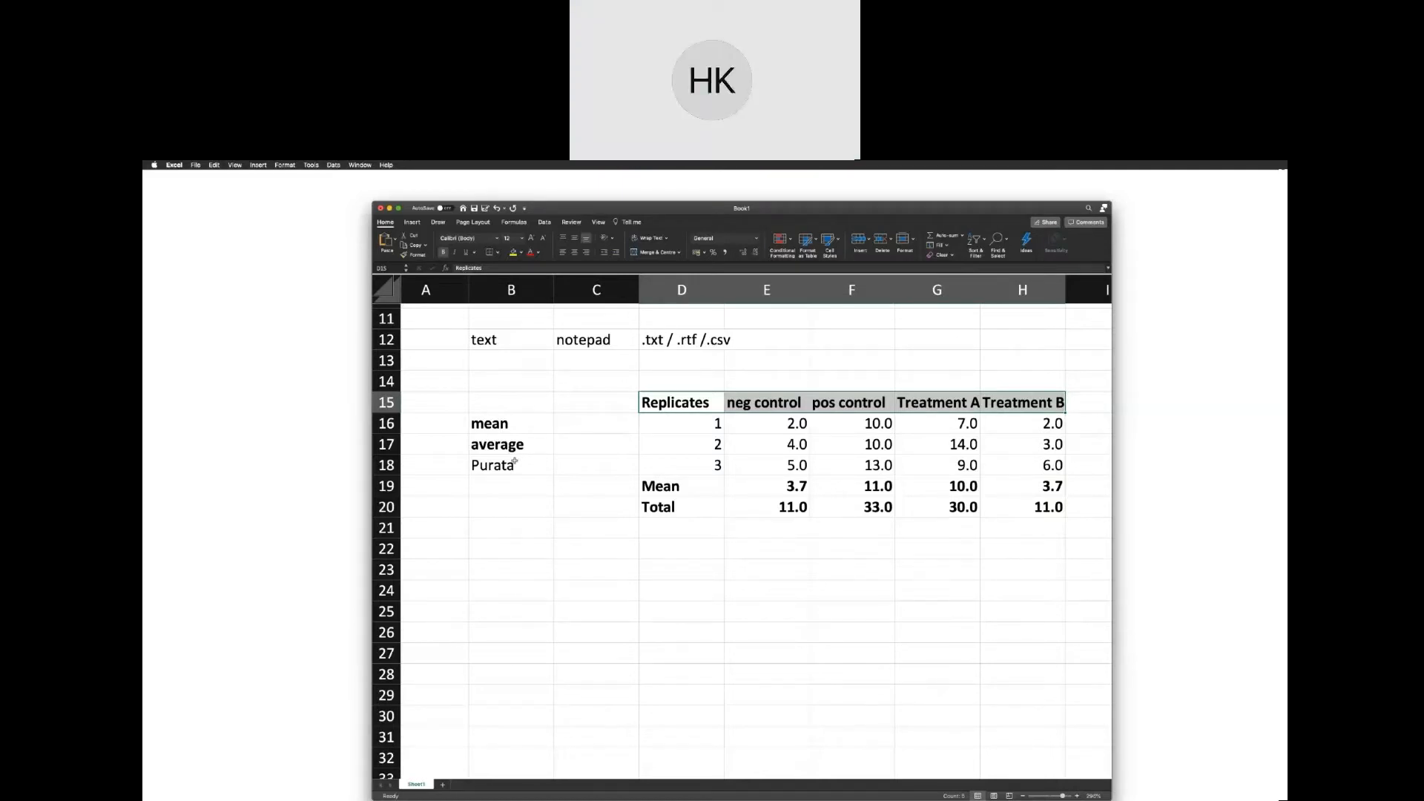
left_click(849, 451)
Format the negative control's first replicate in cell E16 as a Number with 2 decimal places.
left_click(789, 427)
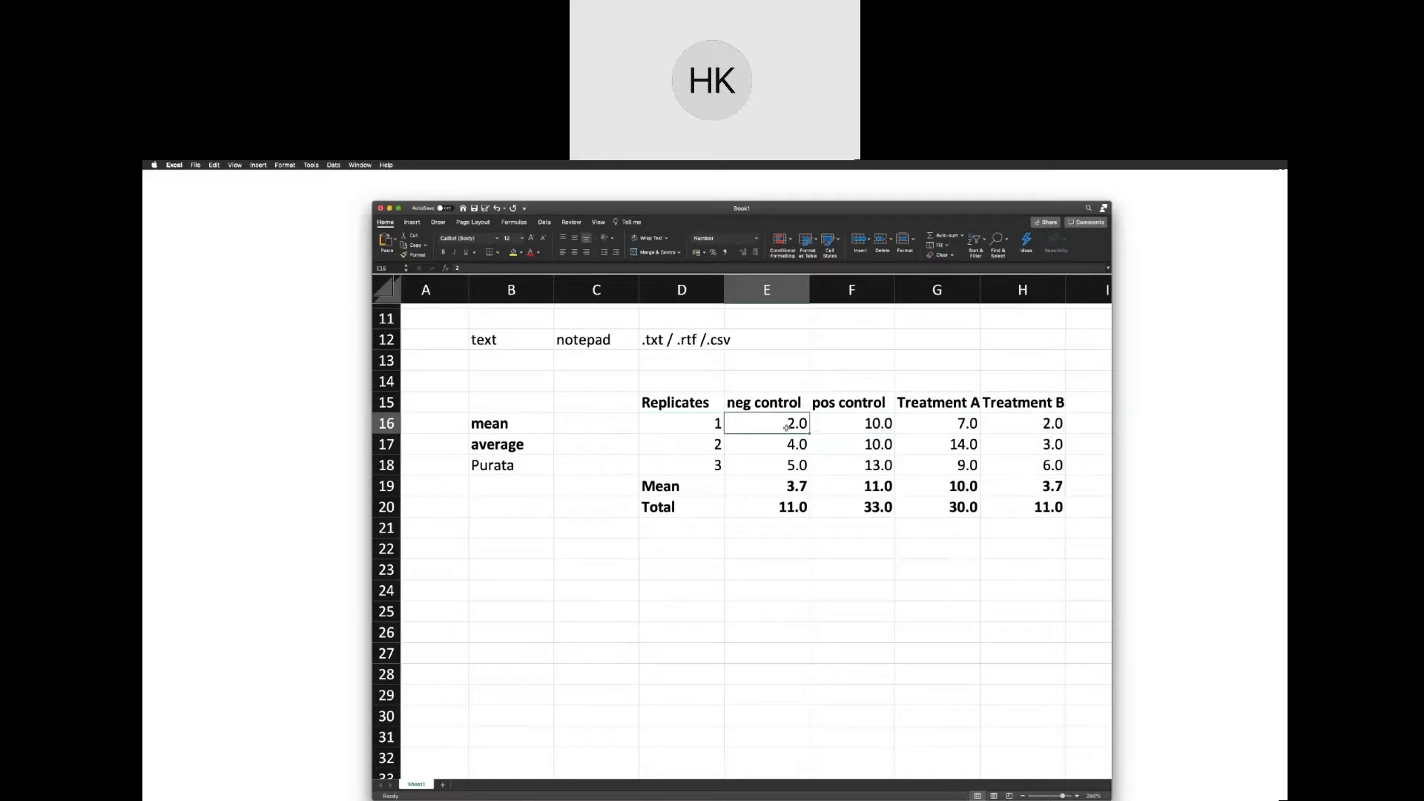
right_click(787, 429)
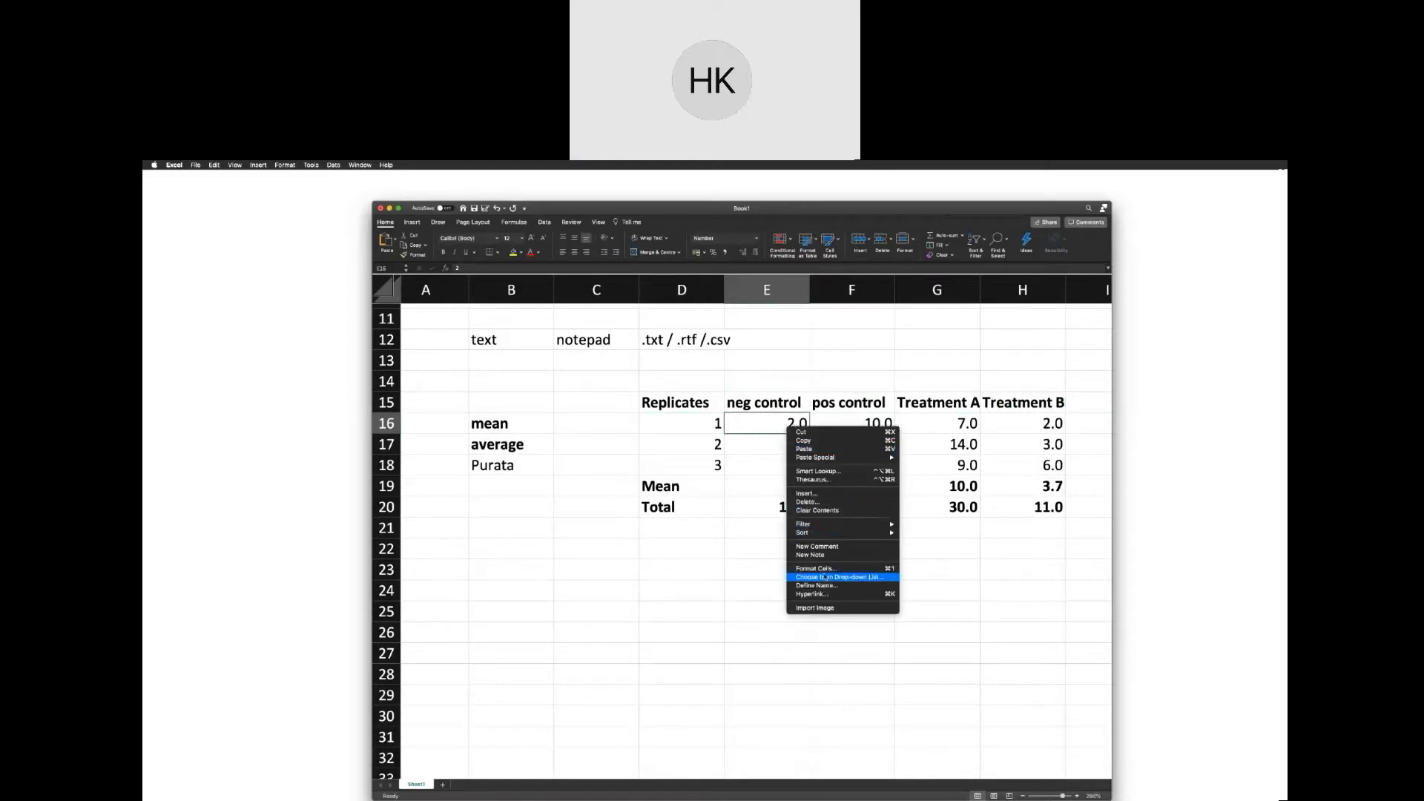
left_click(826, 569)
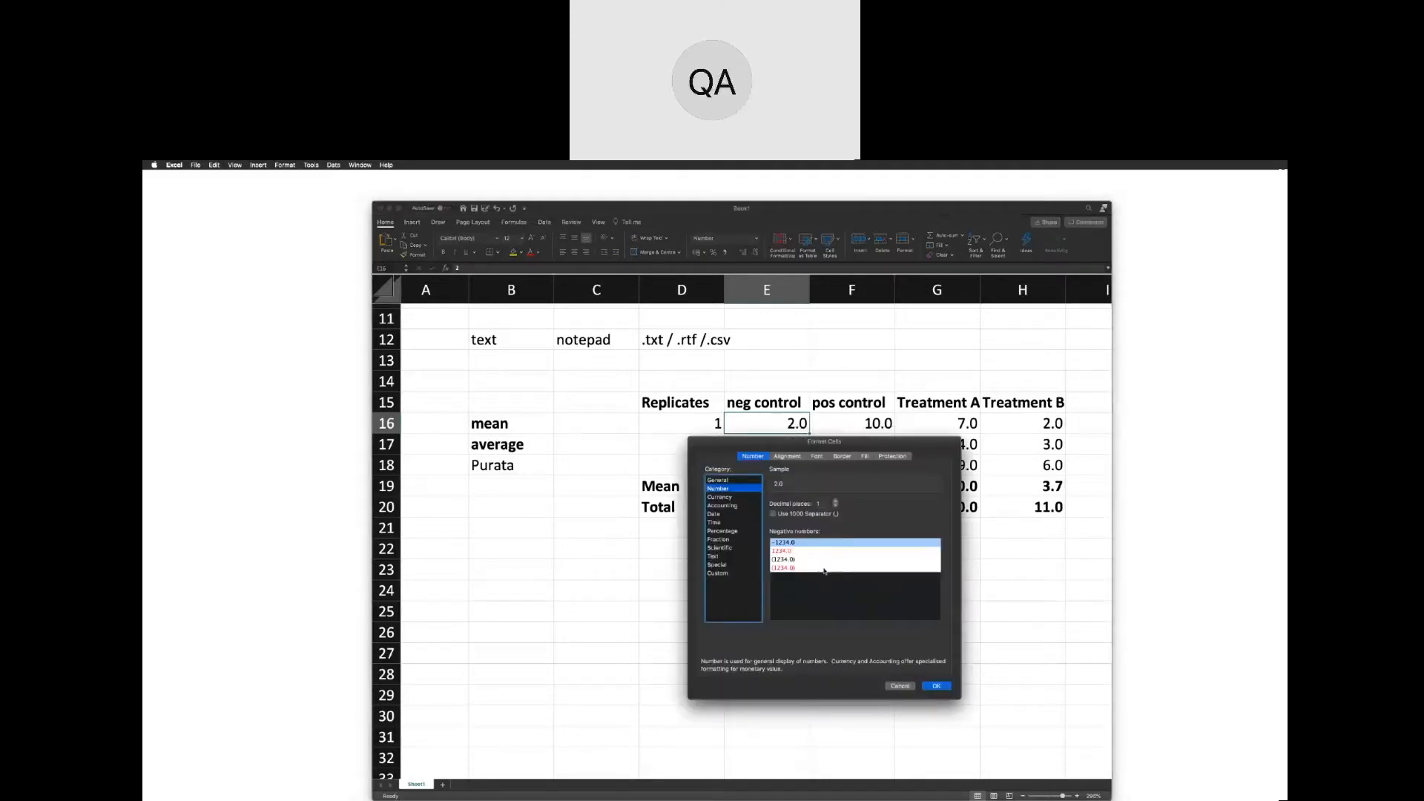
left_click_drag(832, 446, 673, 355)
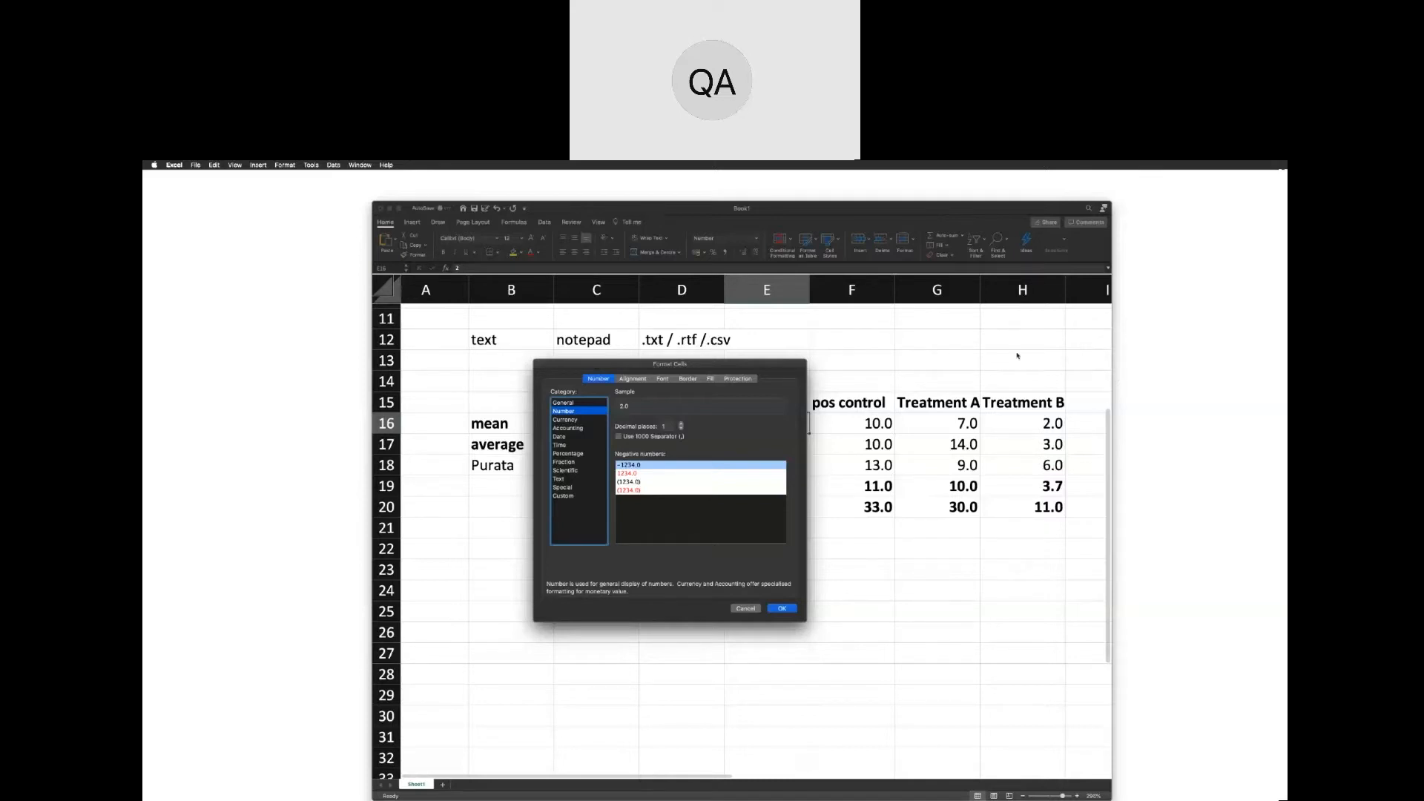
left_click(561, 404)
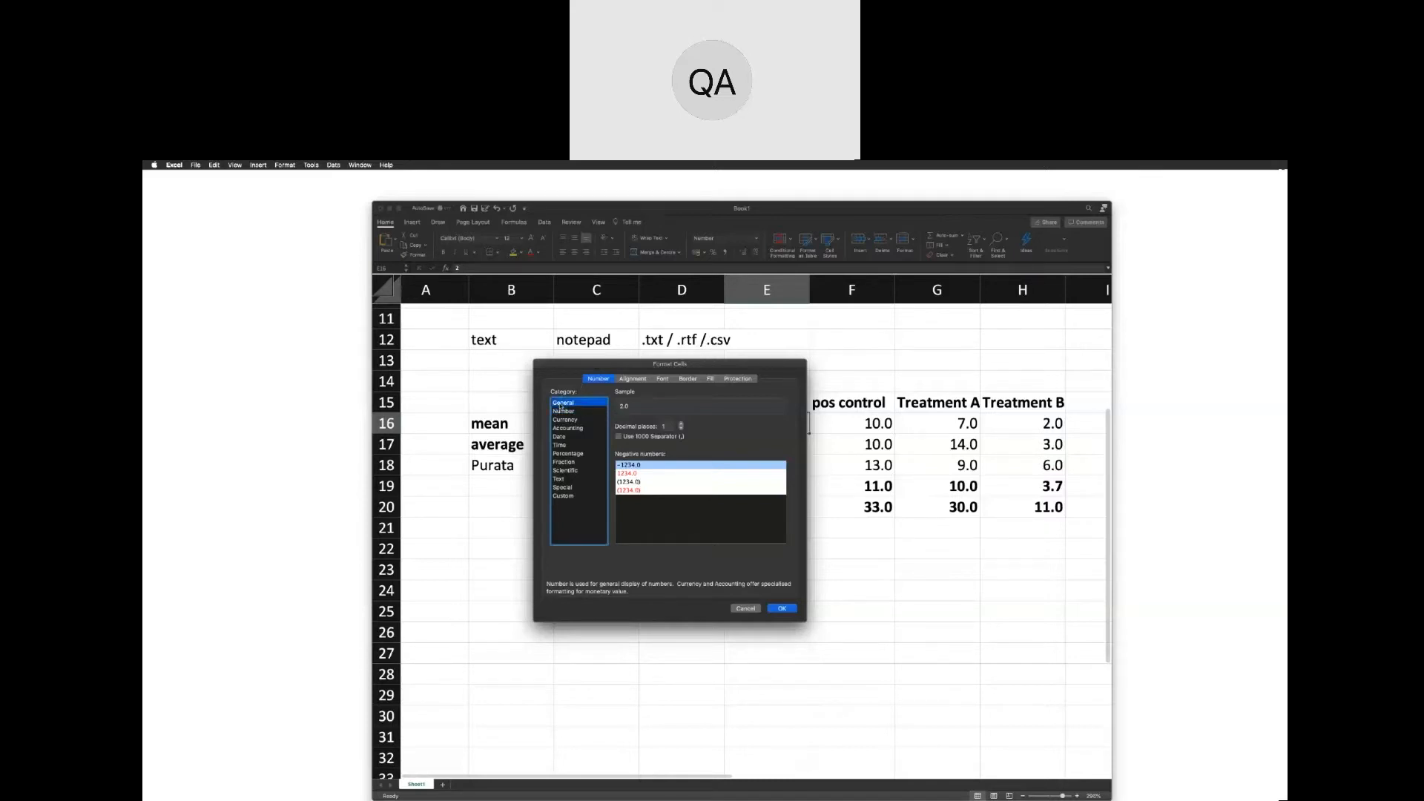
left_click(562, 411)
left_click(564, 404)
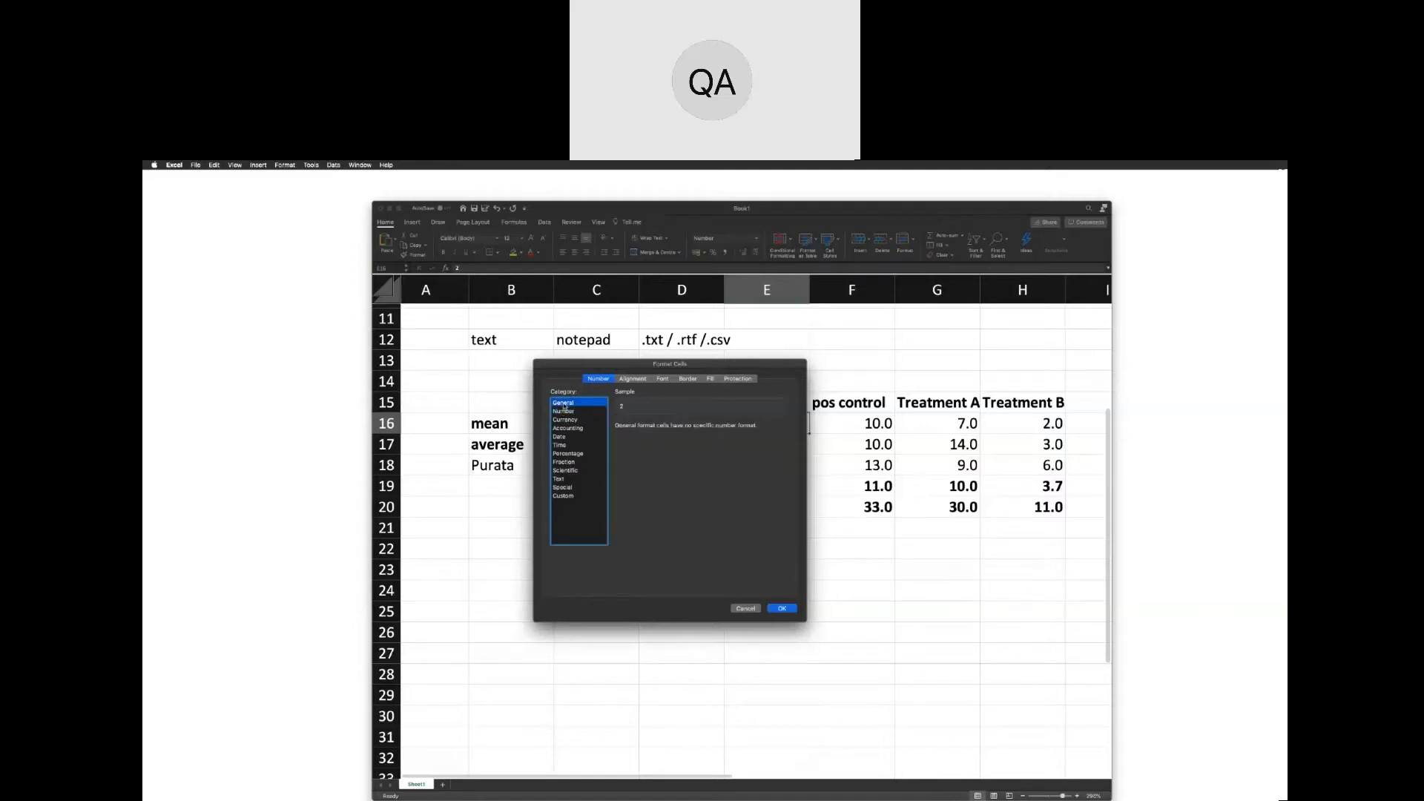
left_click(564, 412)
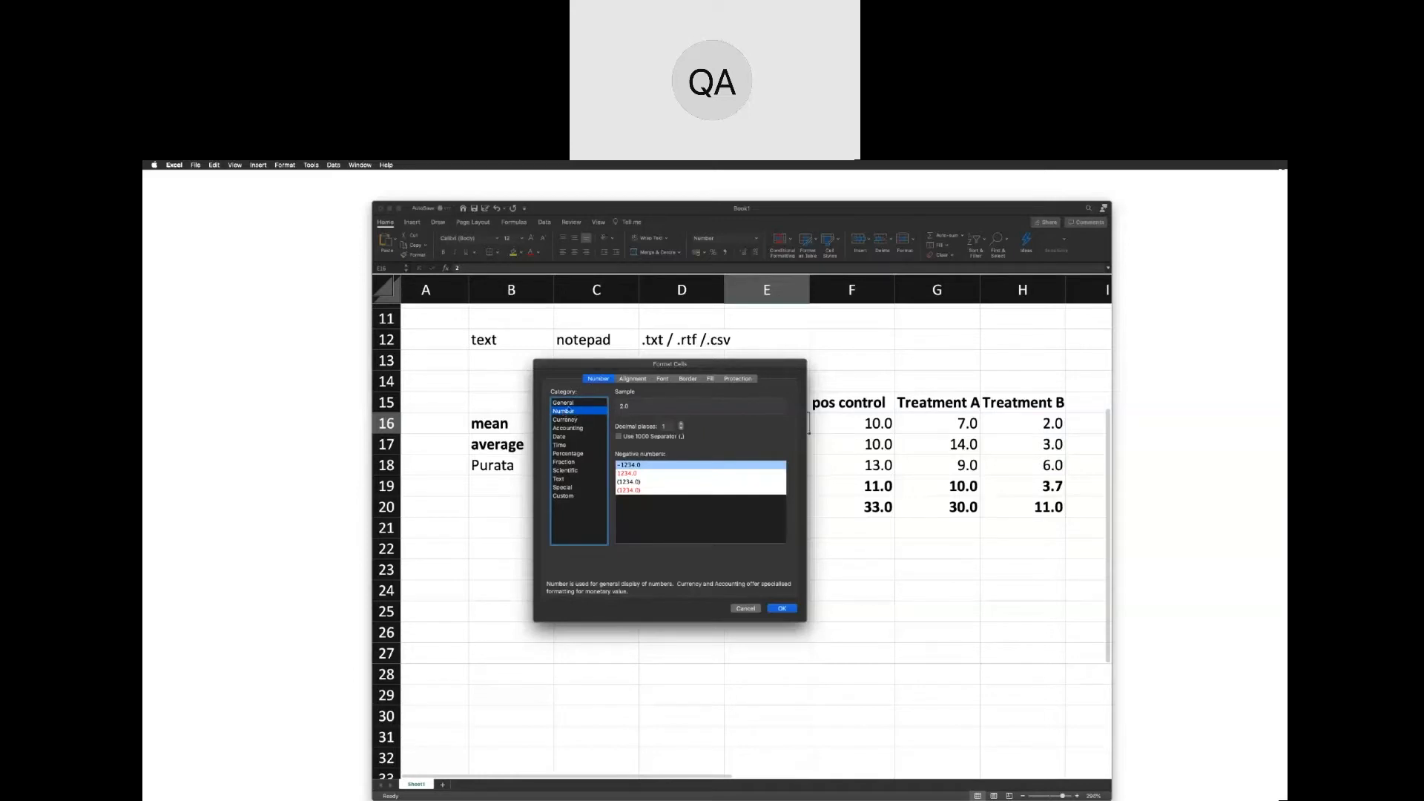
left_click(682, 425)
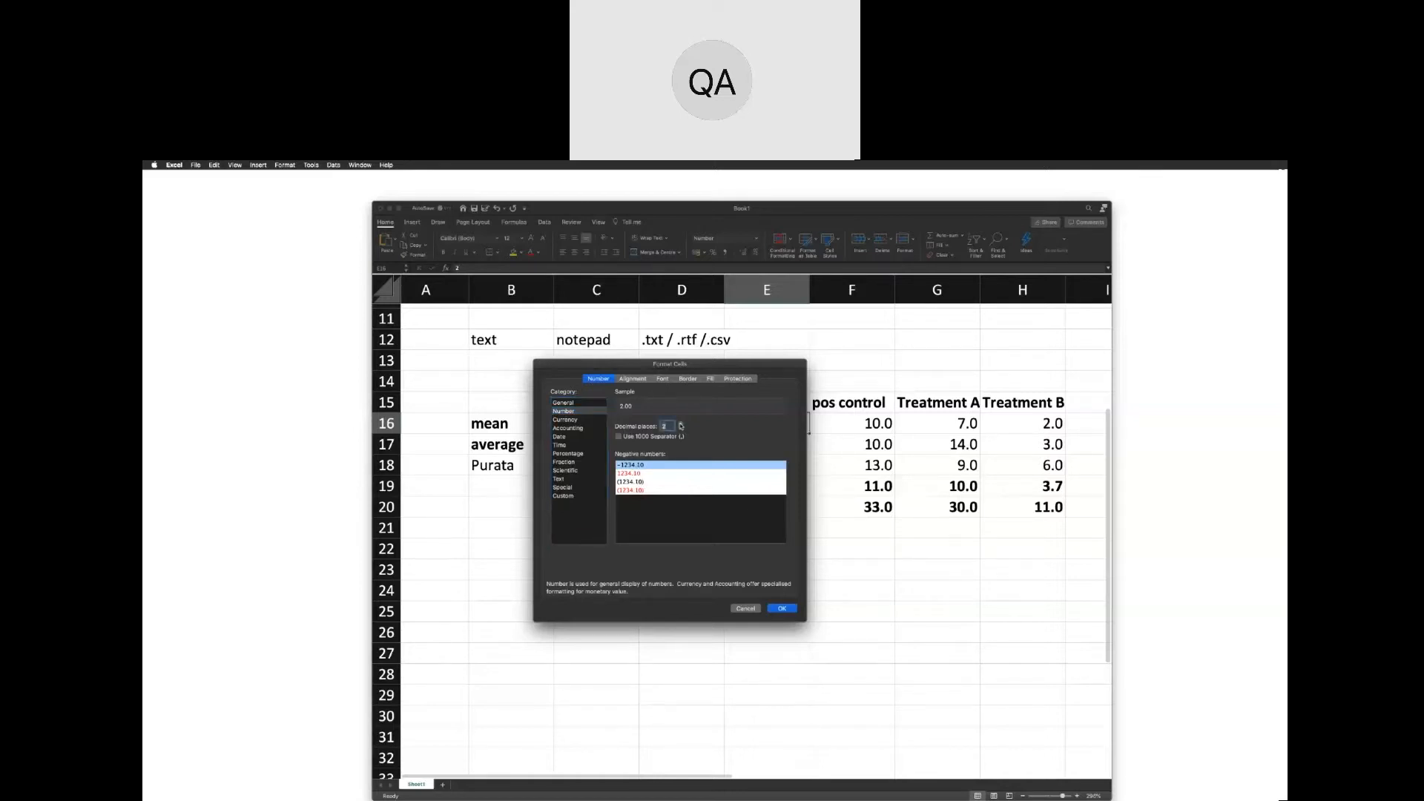
left_click(782, 608)
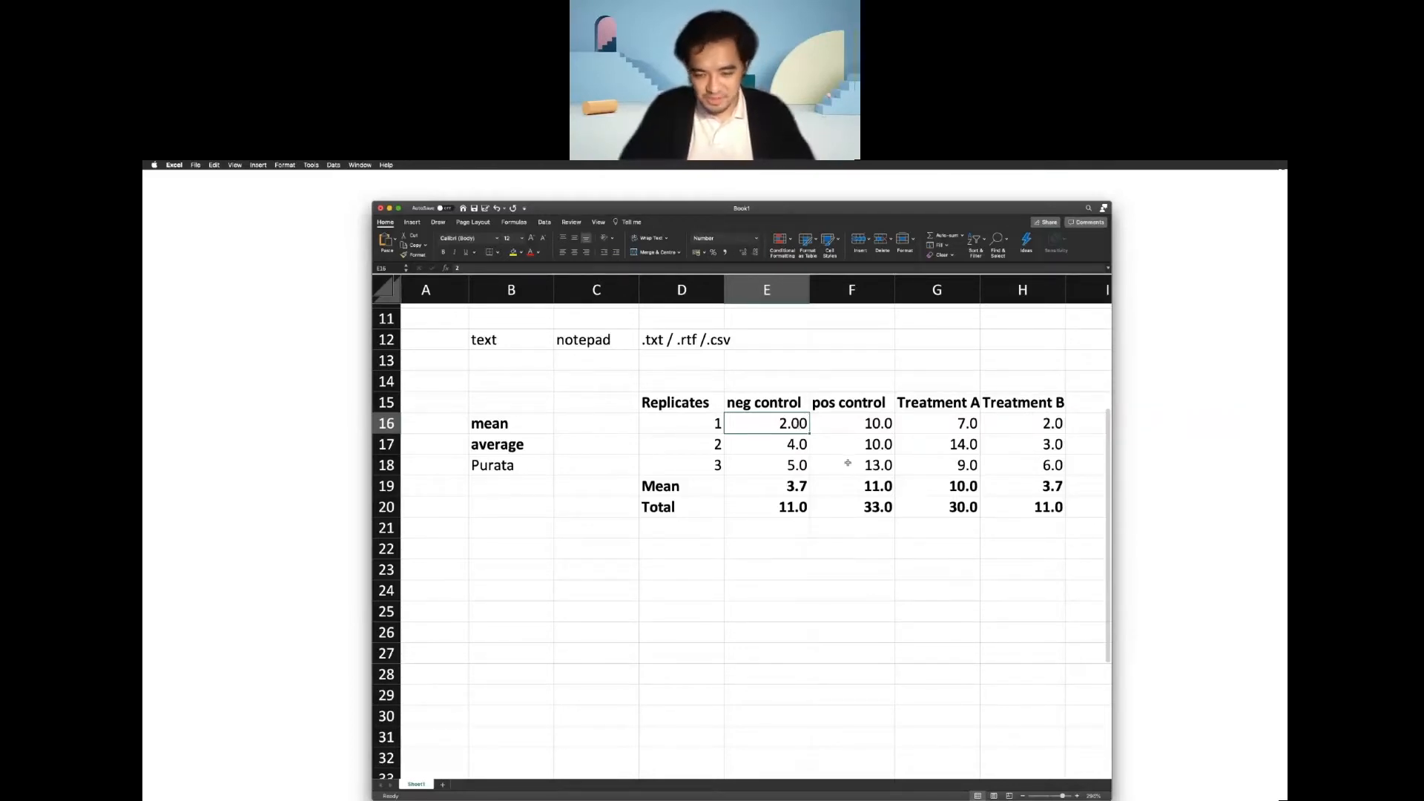
Calculate the negative control mean in cell E22 with the AVERAGE function over E16:E18.
left_click(770, 555)
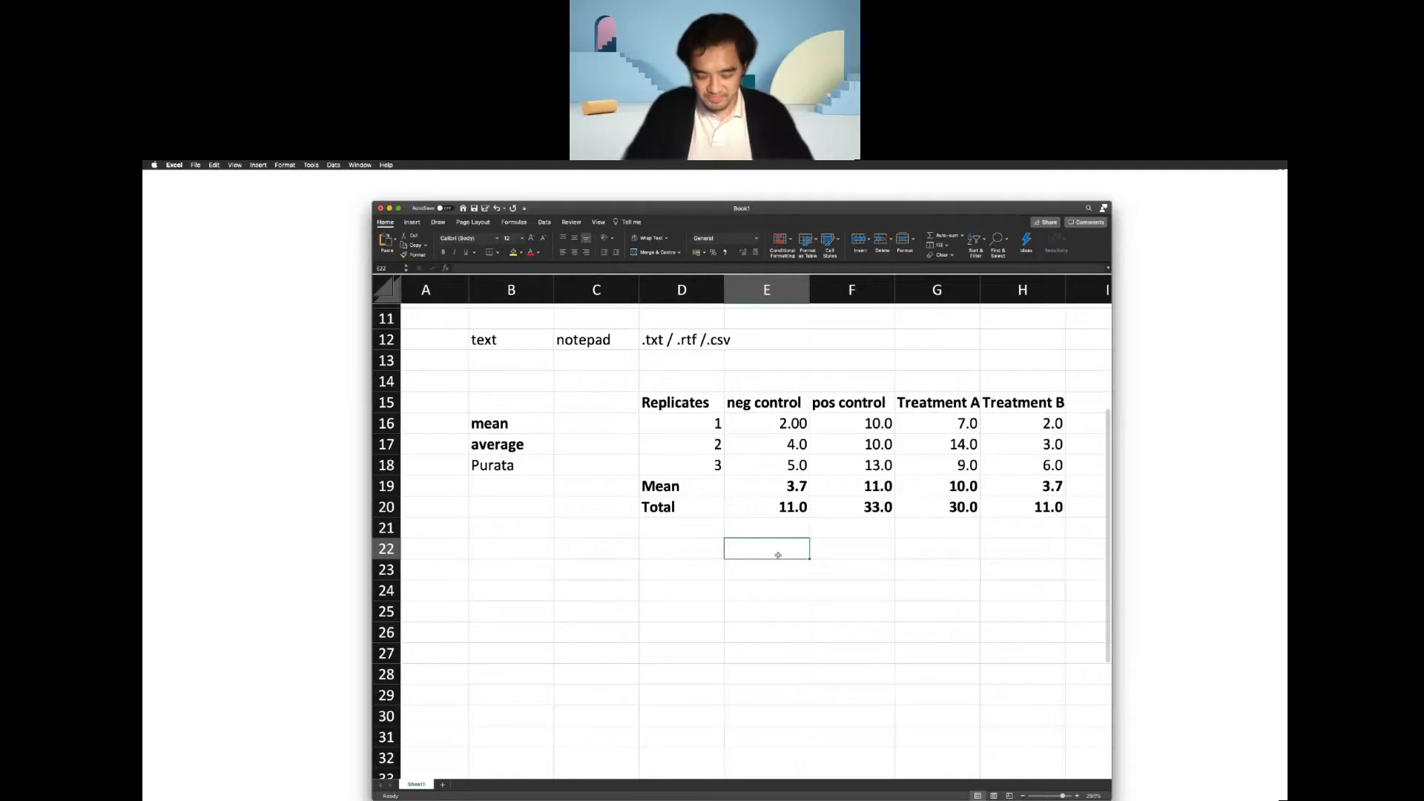
type("=")
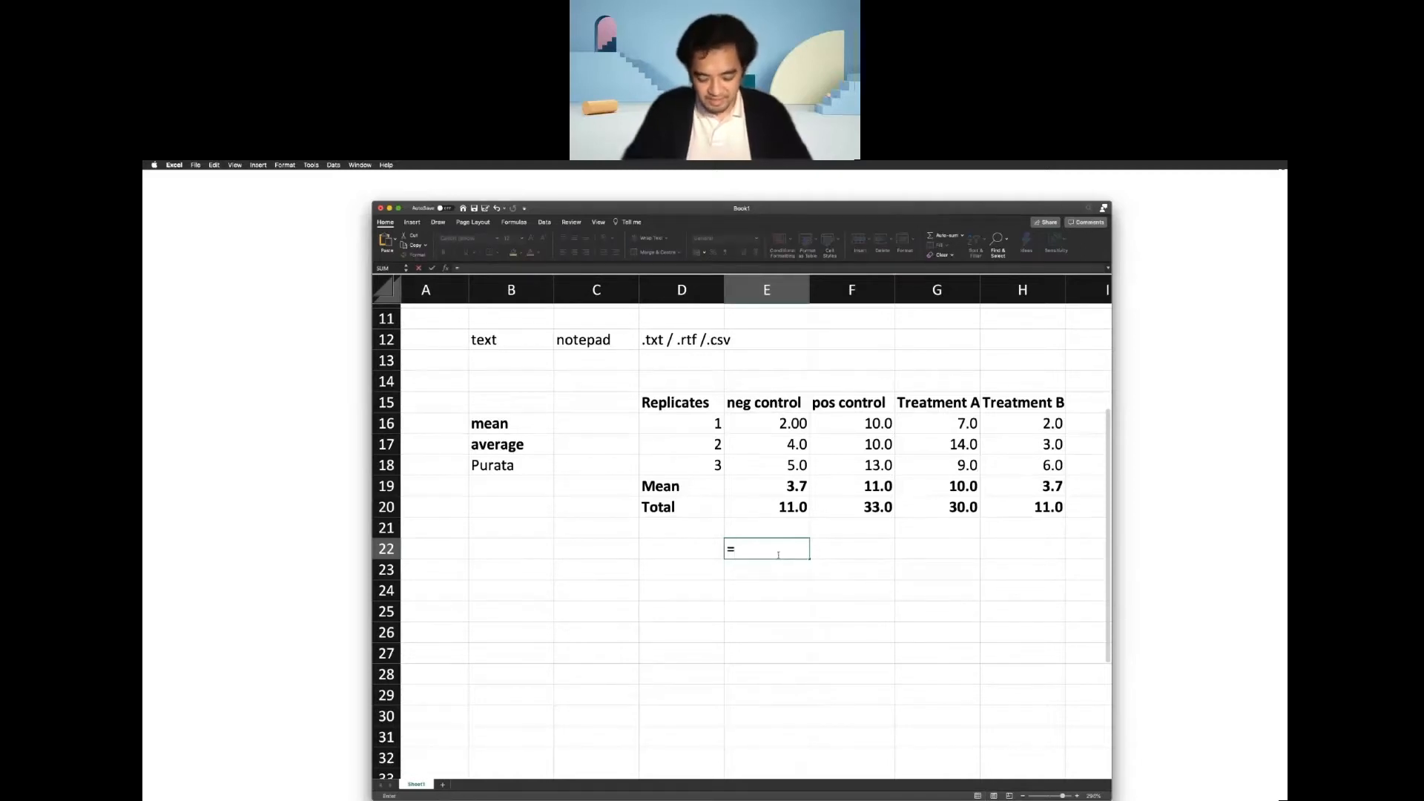
type("av")
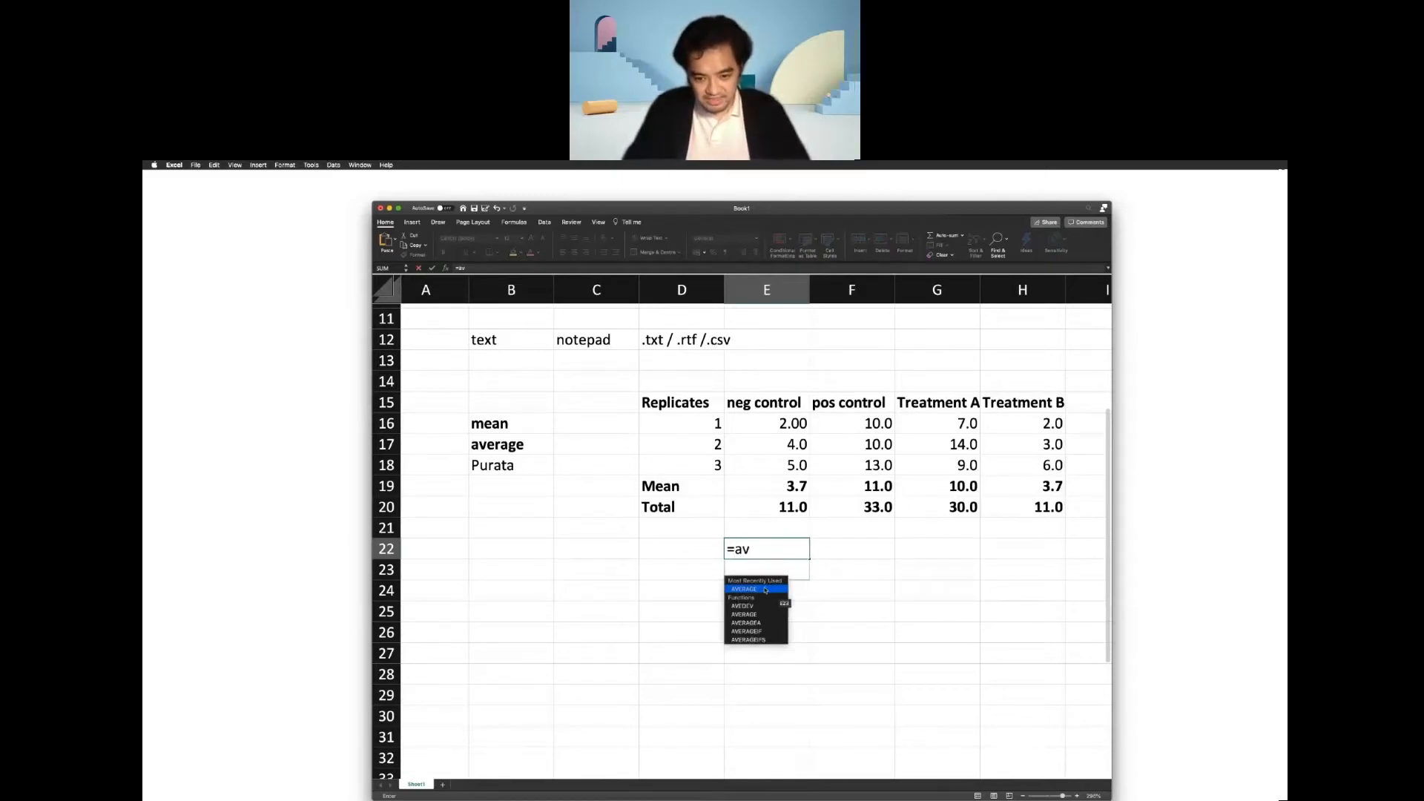
double_click(765, 590)
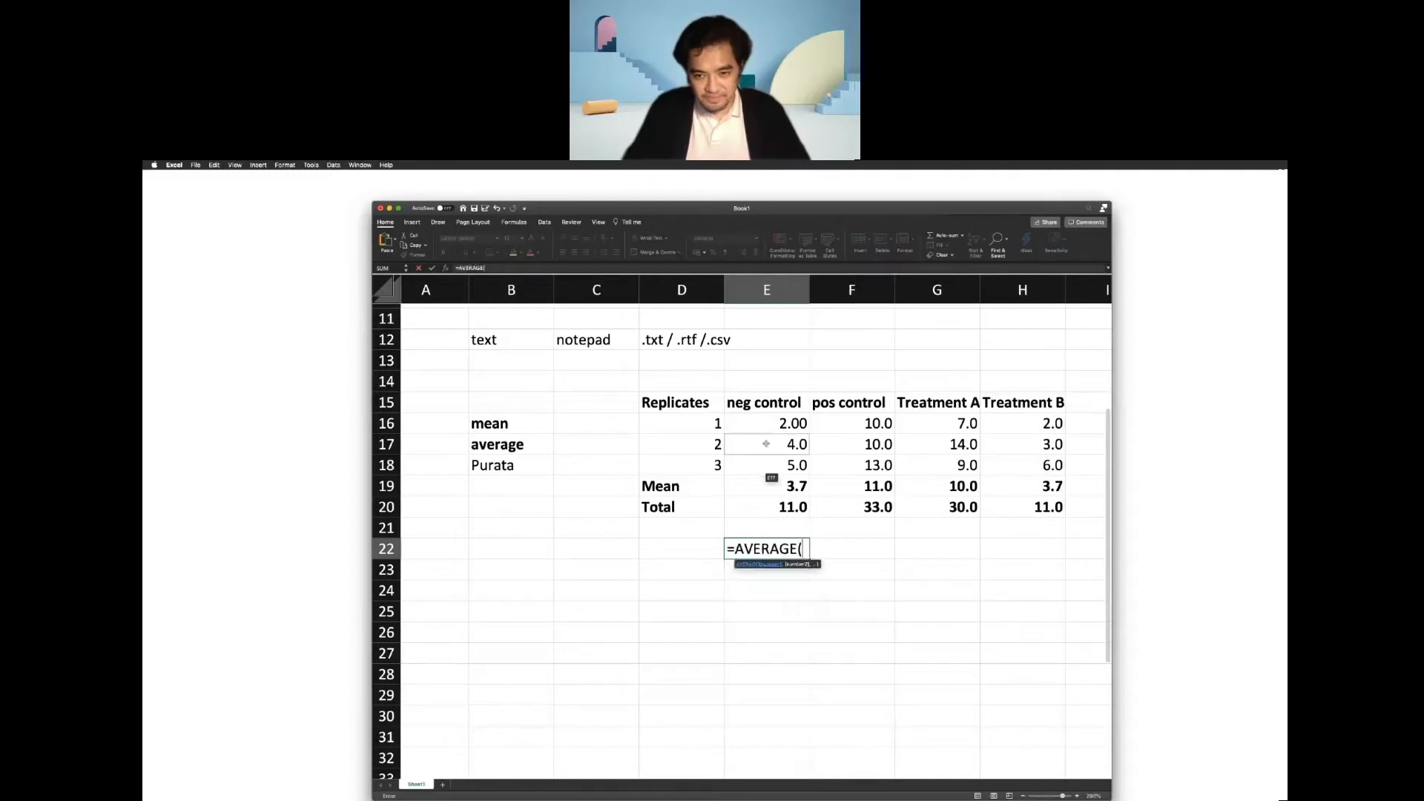
left_click(767, 428)
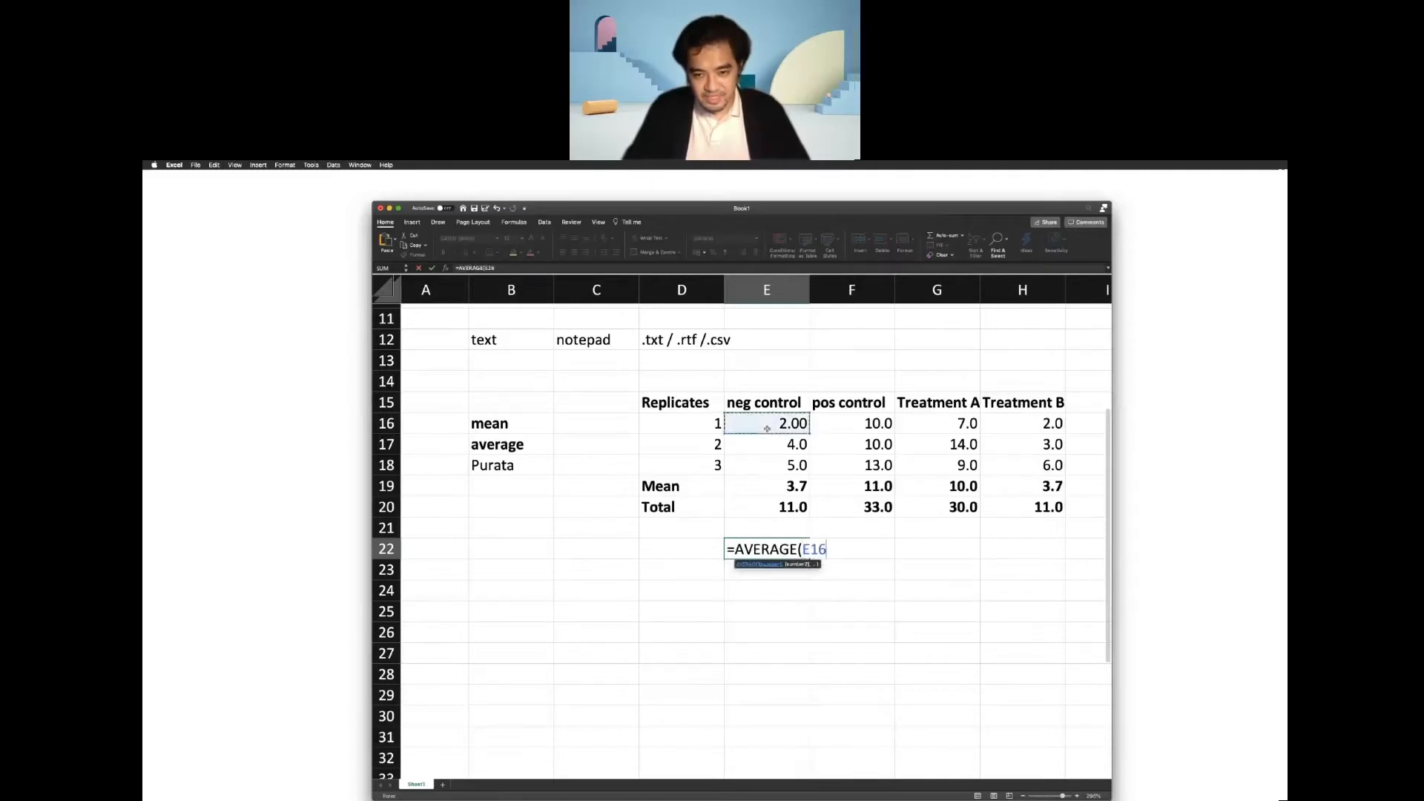
left_click_drag(767, 430, 771, 460)
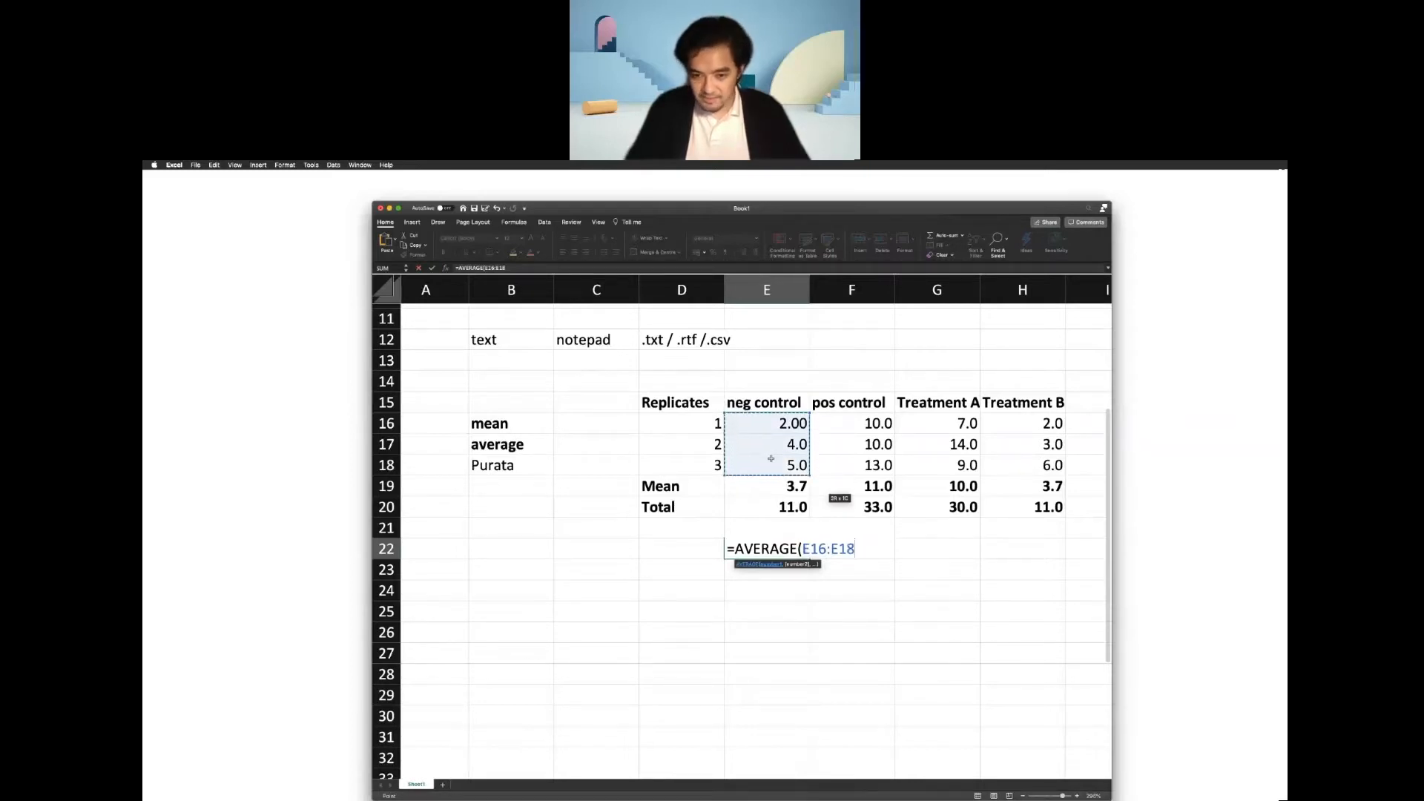
key("Return")
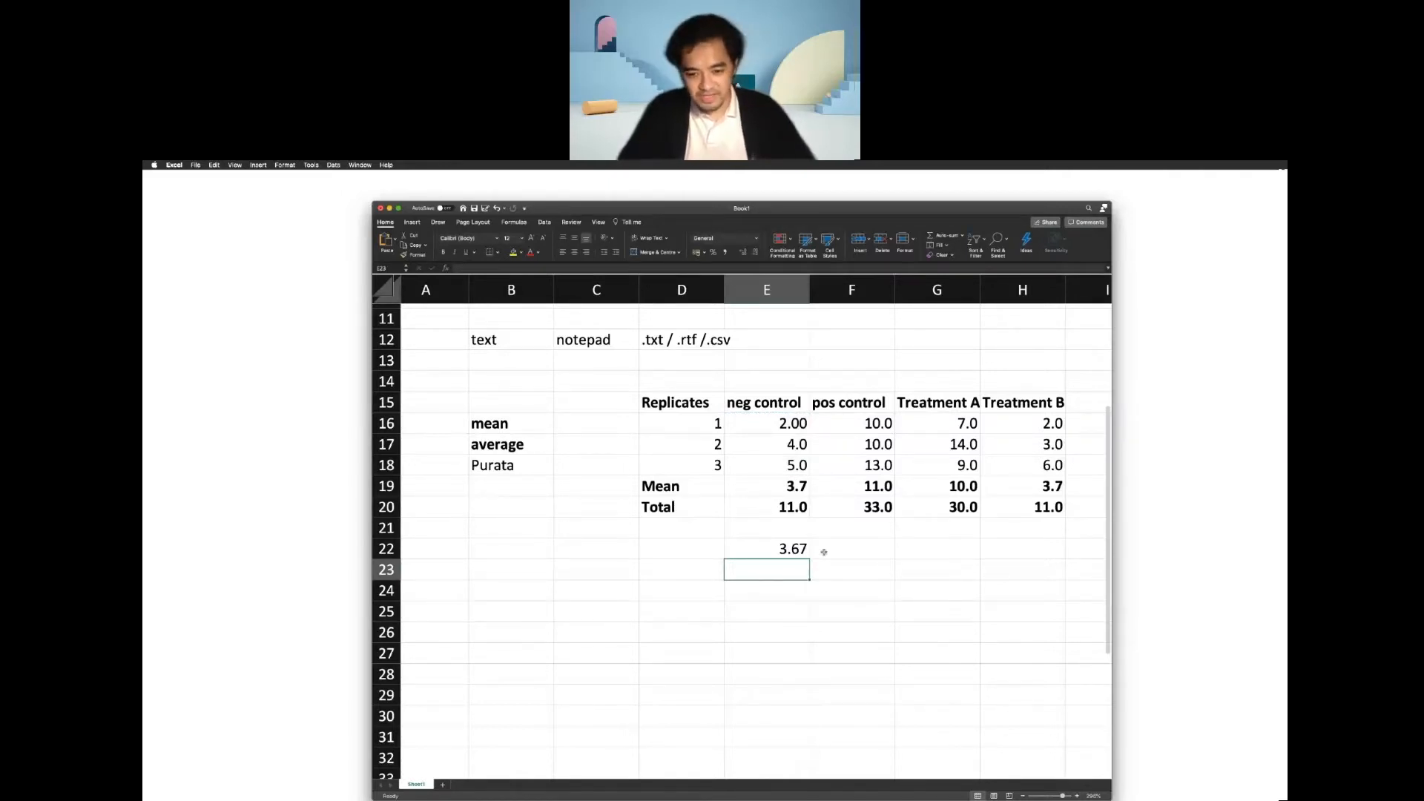
left_click(789, 549)
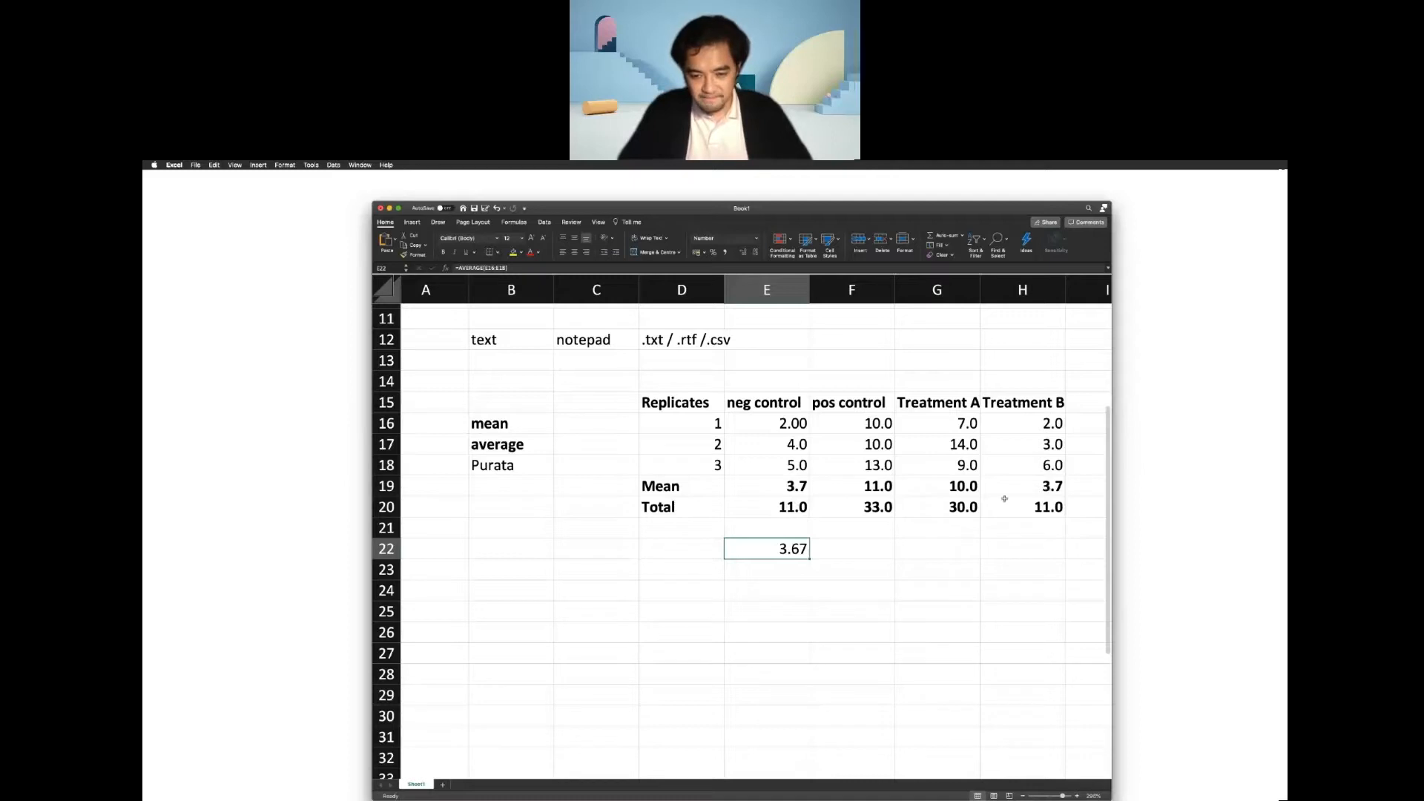
left_click_drag(767, 488, 1004, 483)
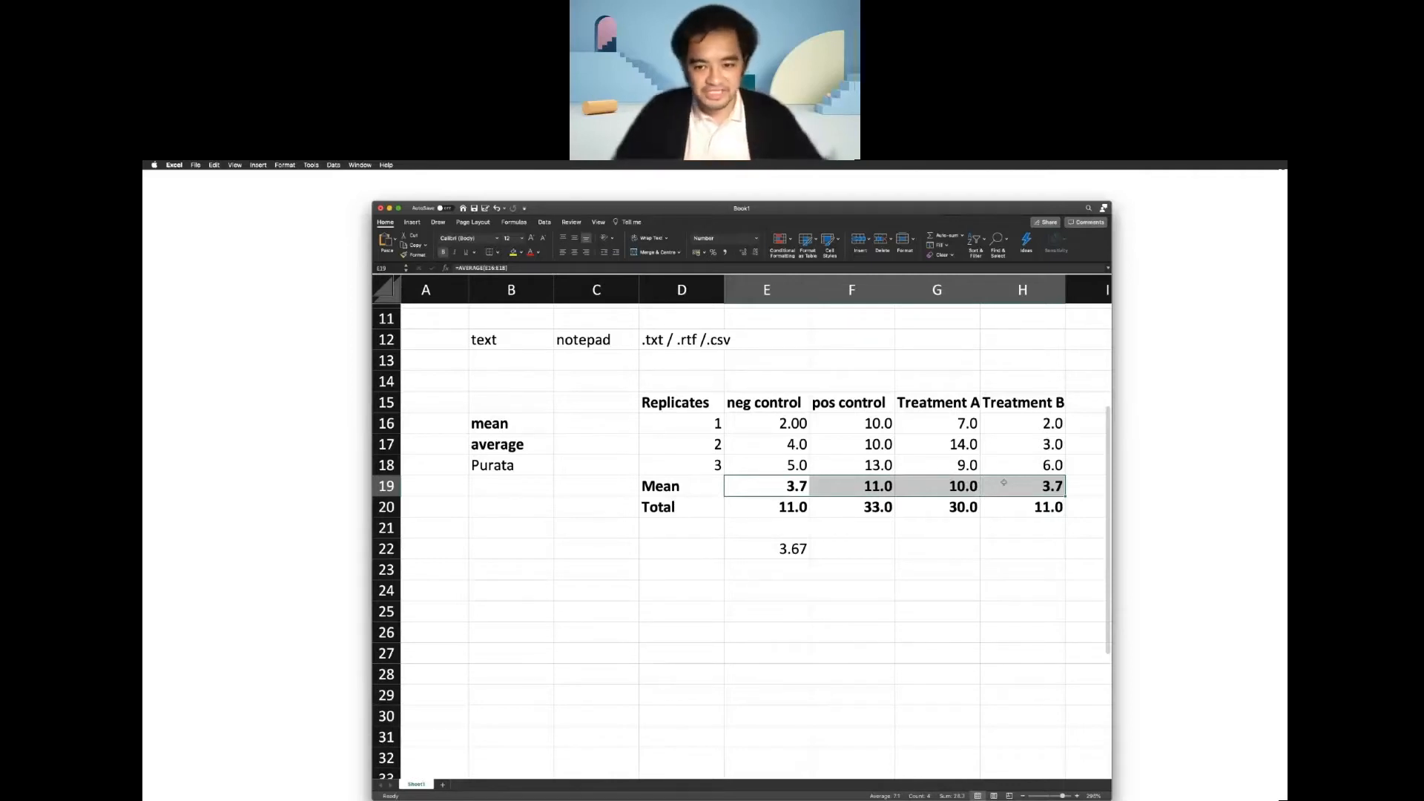
right_click(1004, 483)
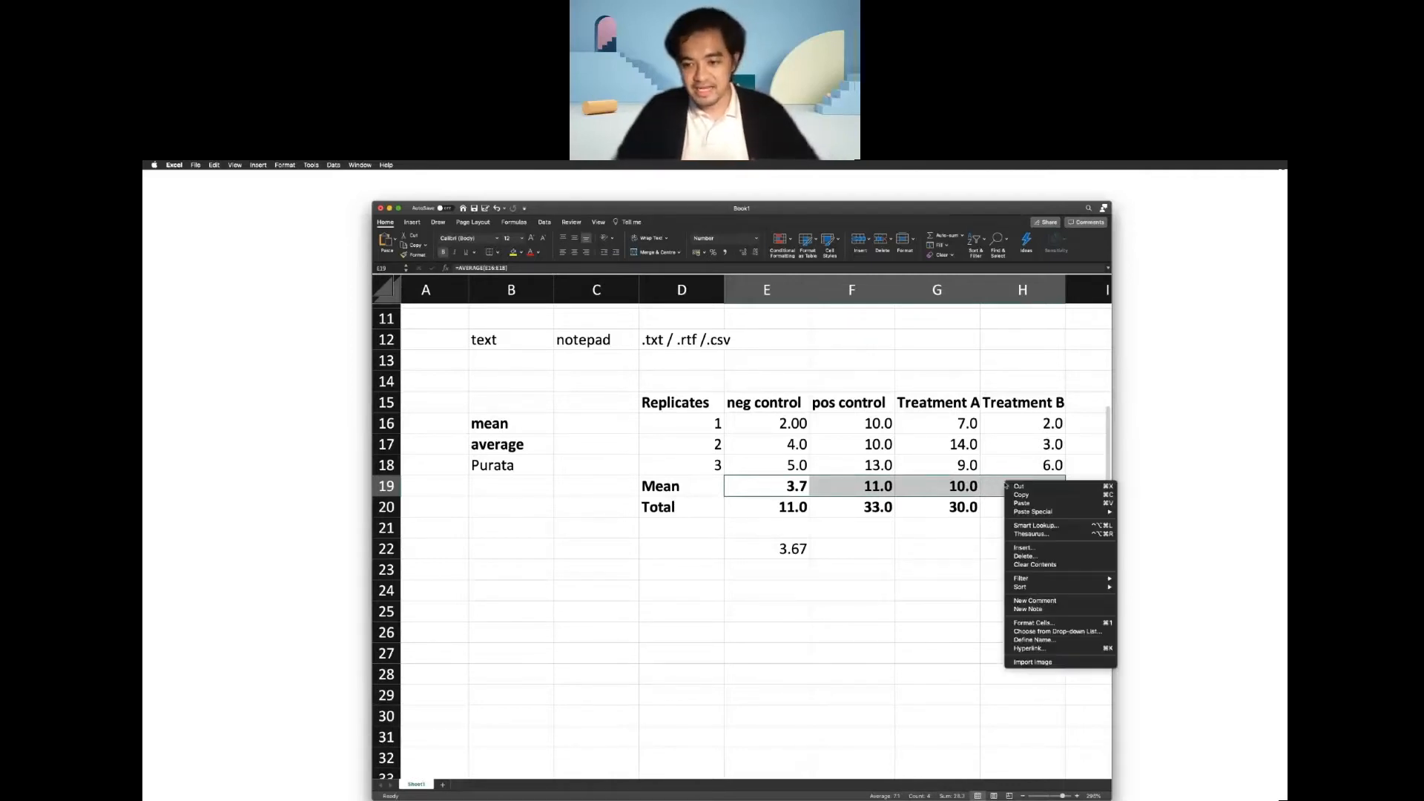
key("Escape")
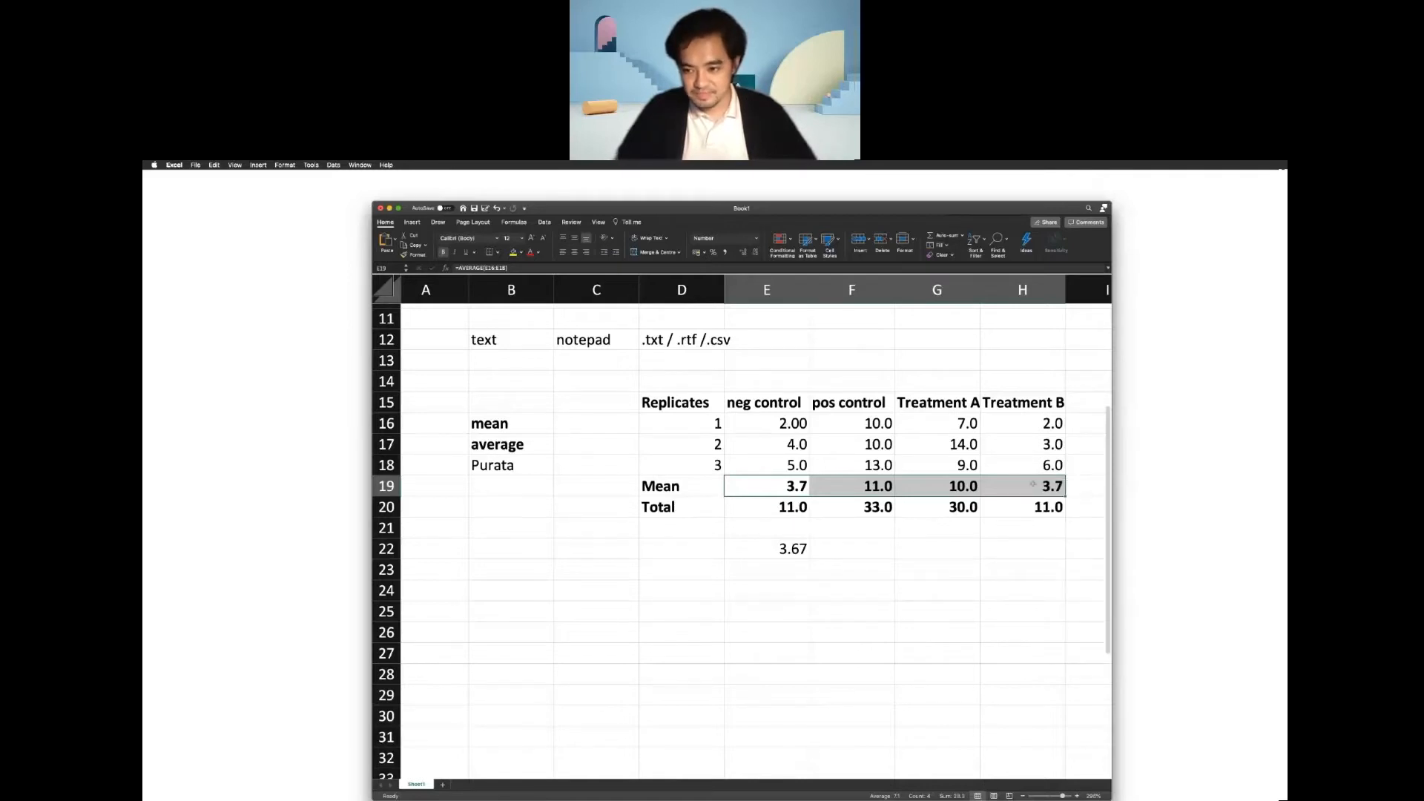
left_click(1040, 485)
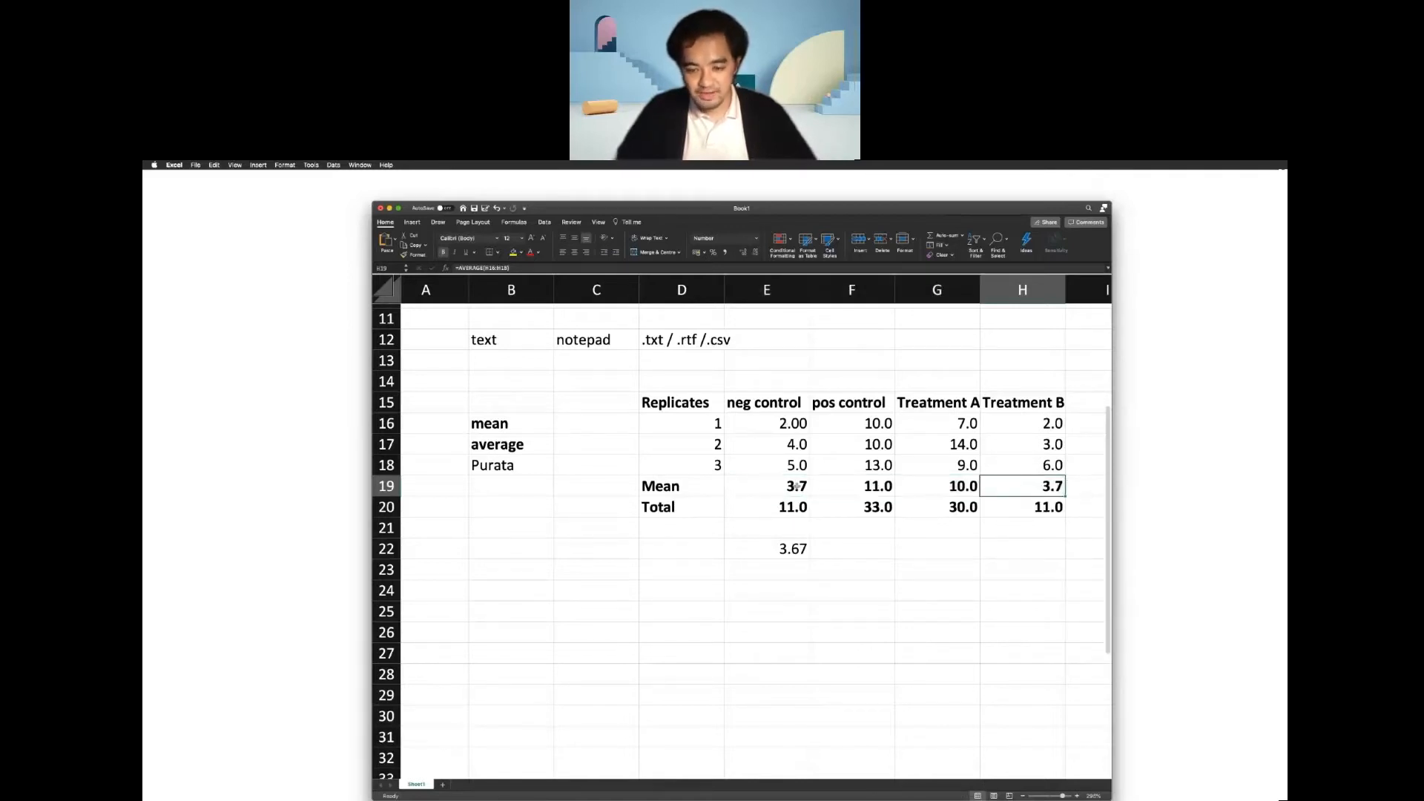
Set the mean values in E19:H19 to the Number format with 3 decimal places.
left_click_drag(796, 486, 1024, 487)
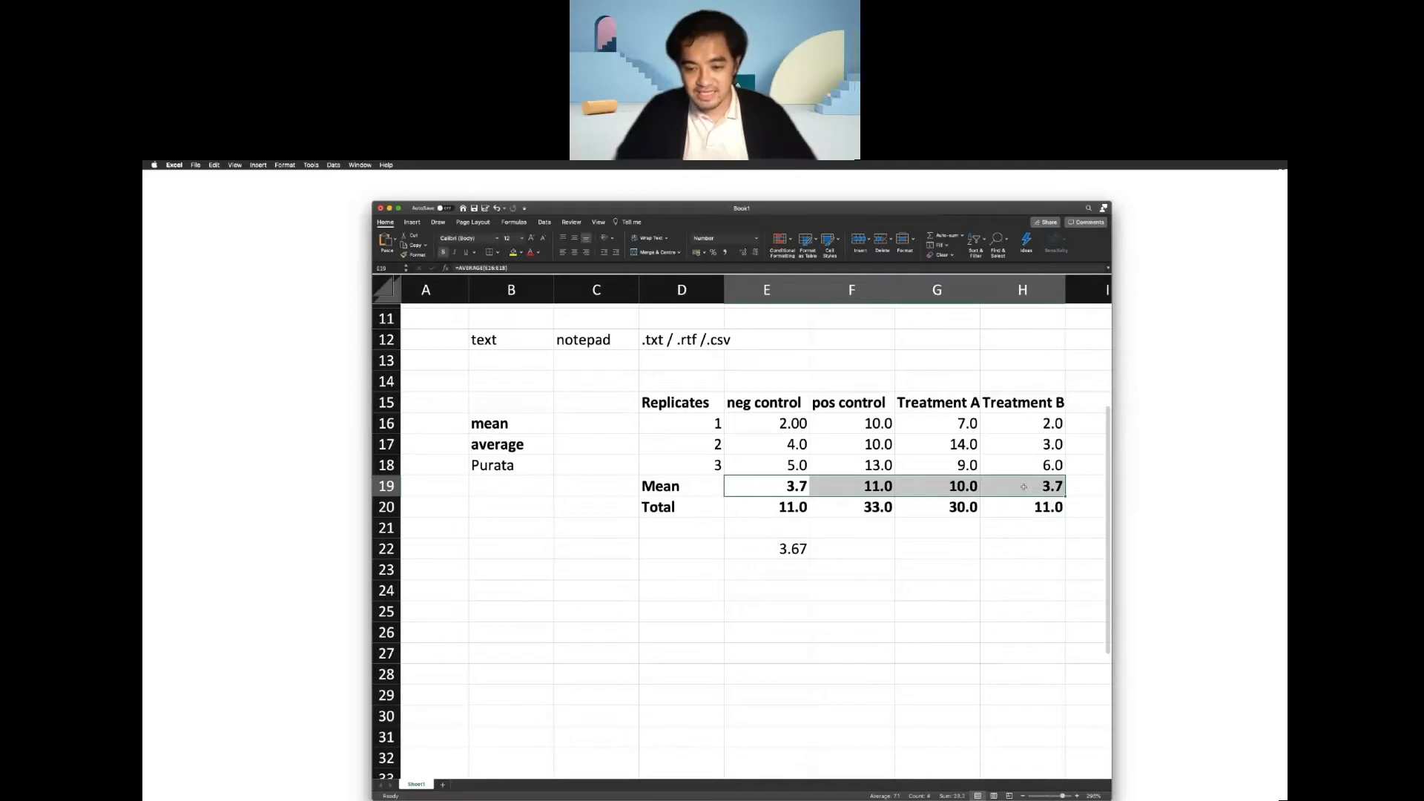
right_click(1024, 486)
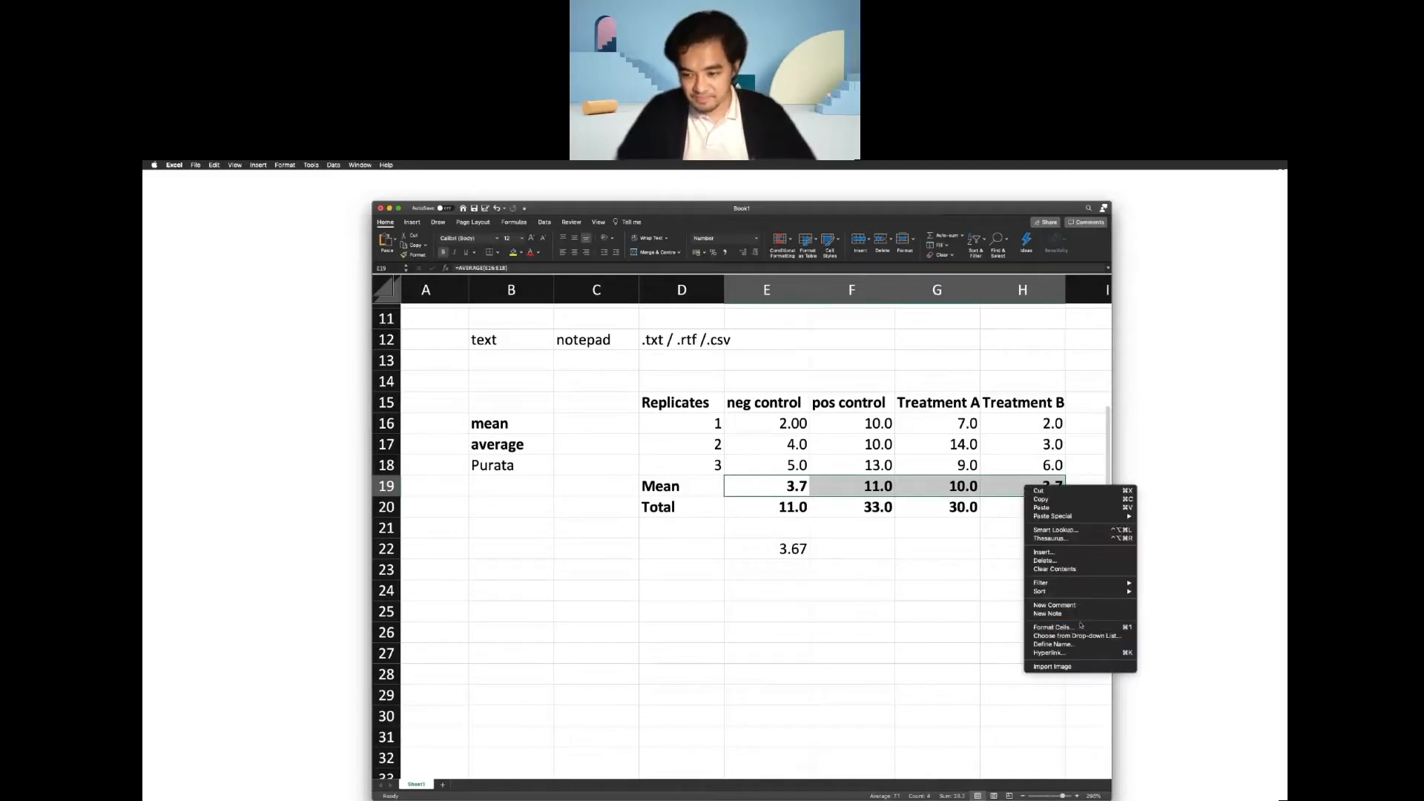
left_click(1077, 627)
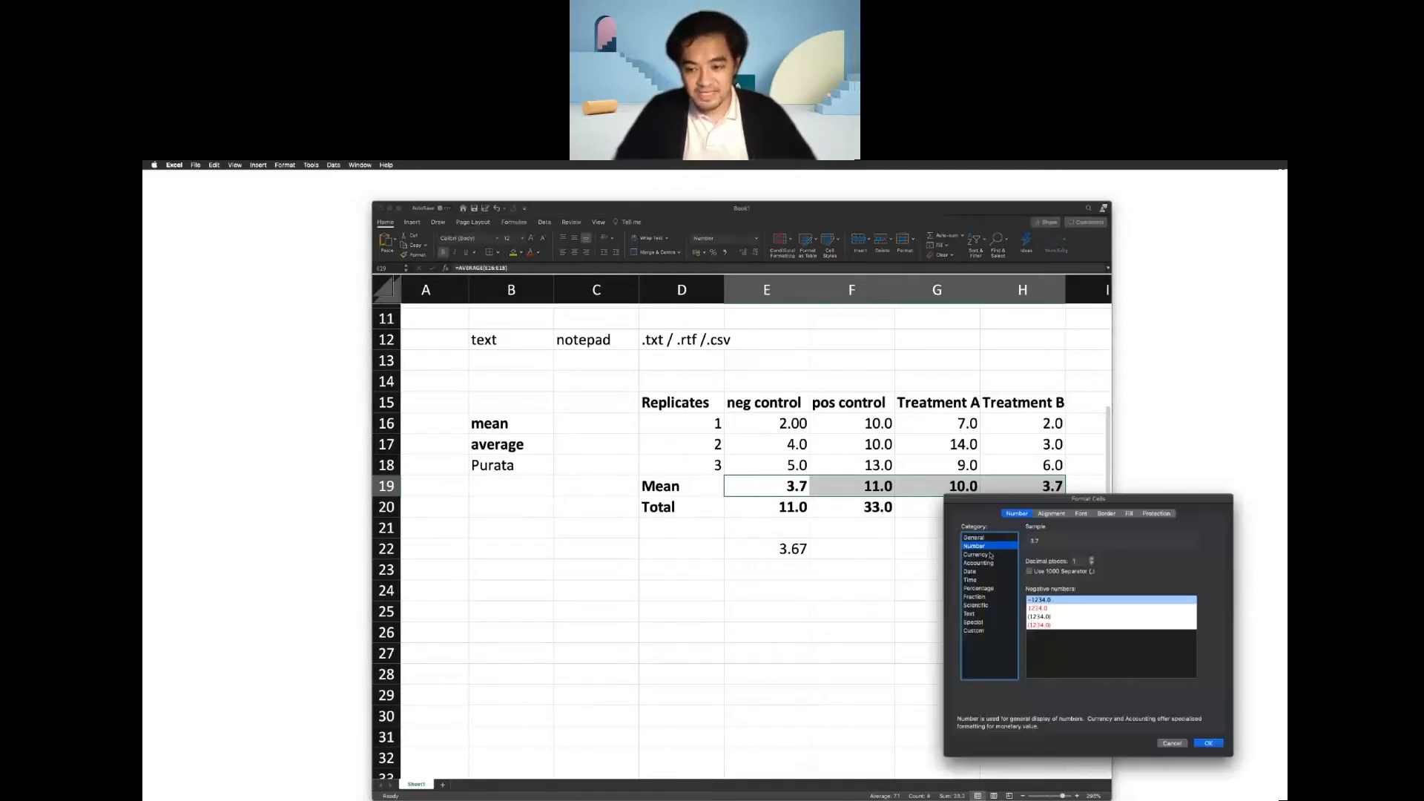
left_click(1093, 559)
left_click(1092, 559)
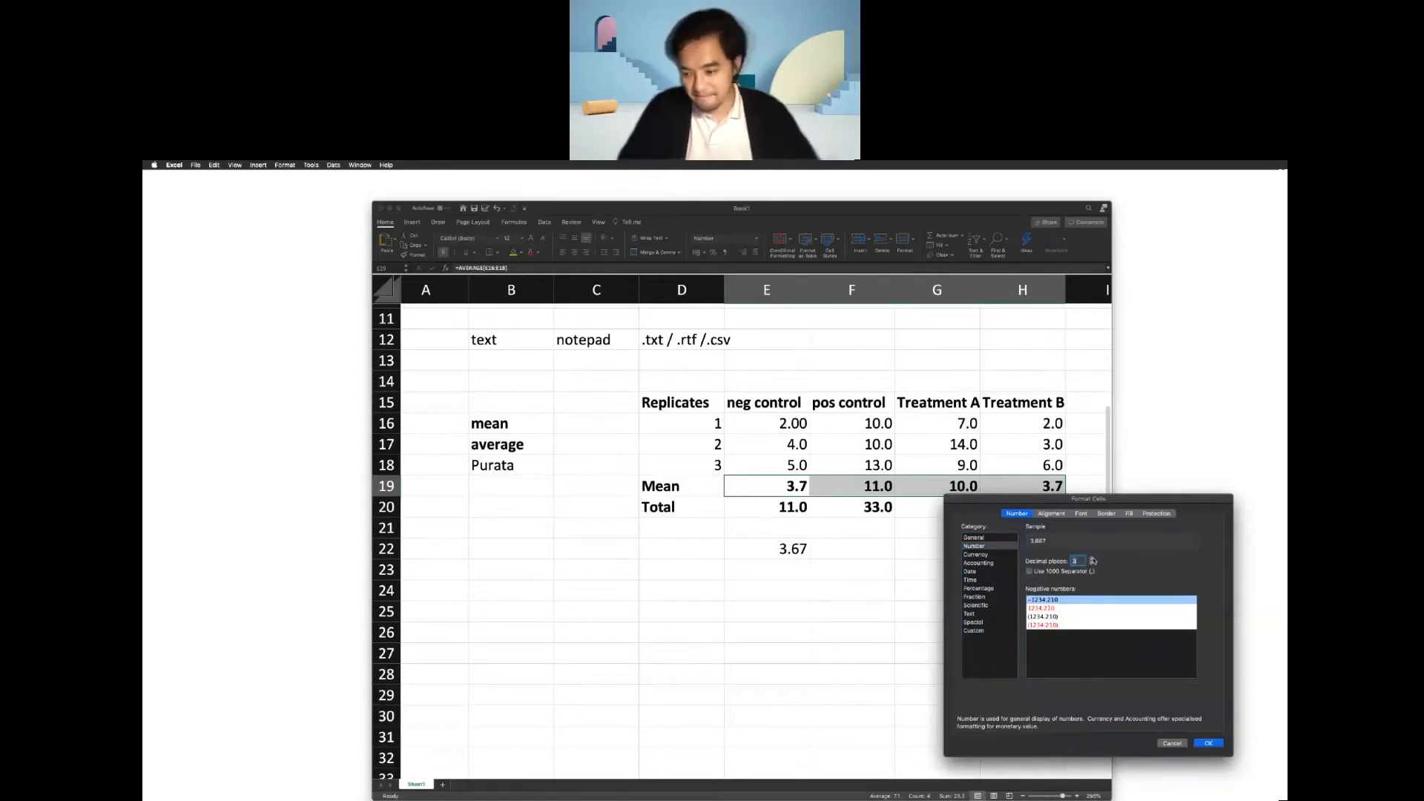
left_click_drag(1088, 498, 809, 460)
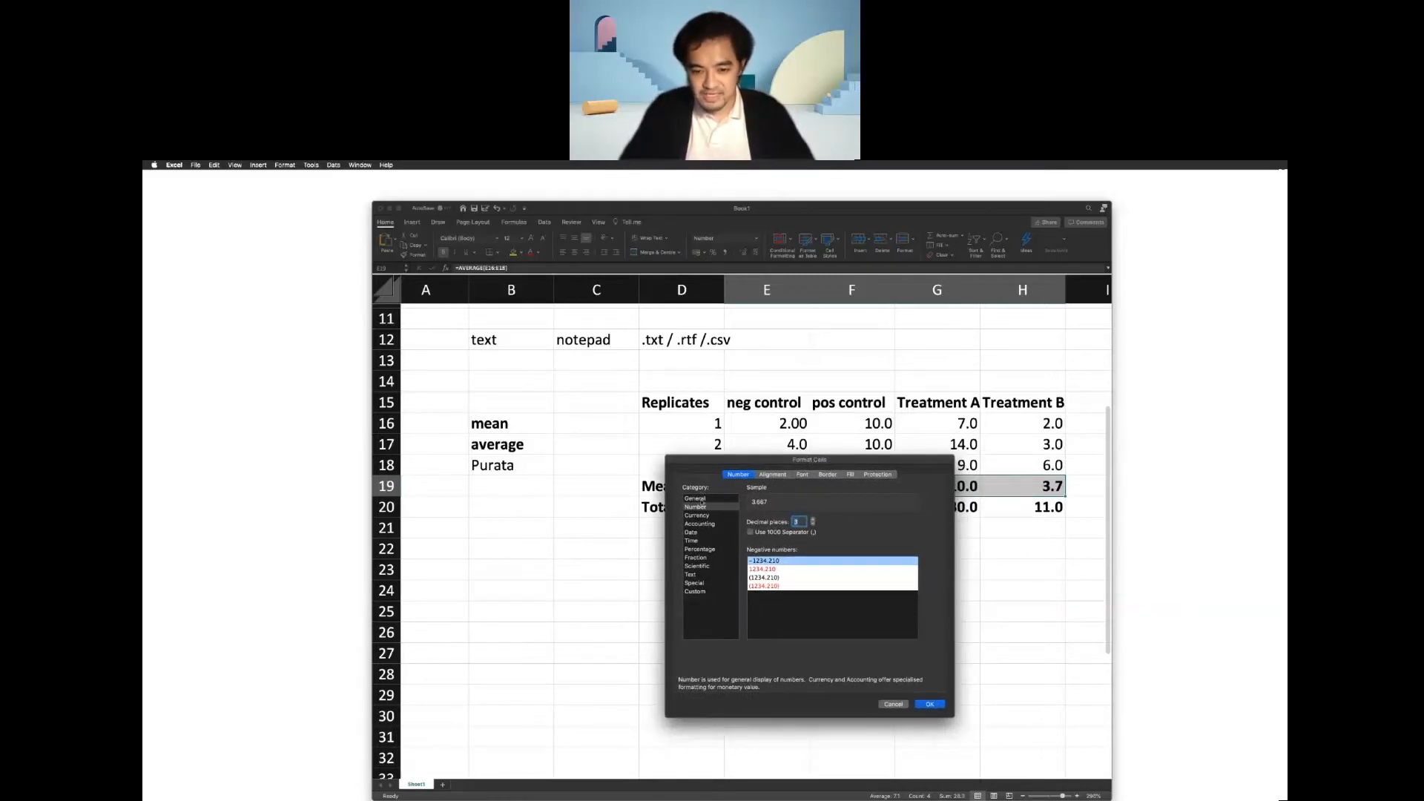
left_click(930, 704)
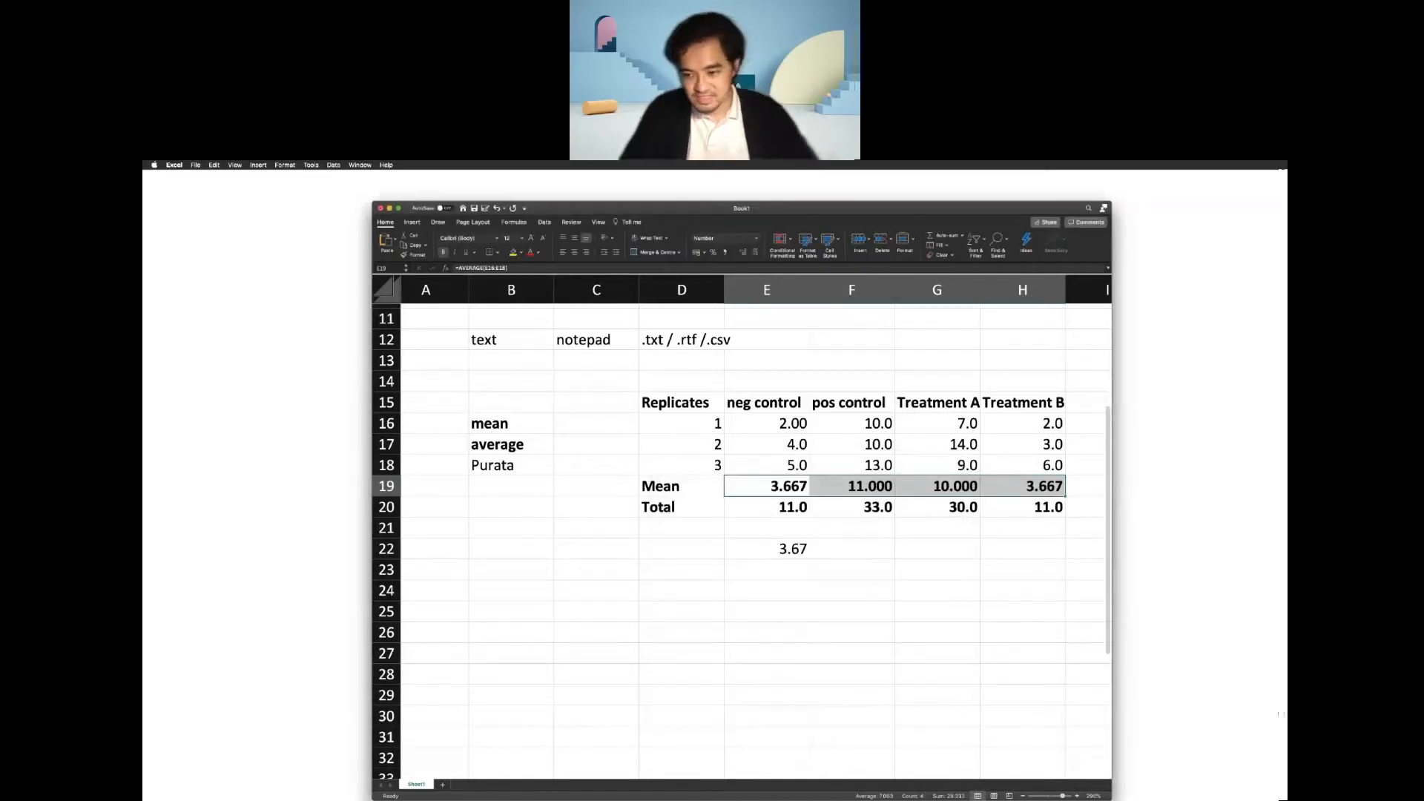
Set the total values in E20:H20 to the Number format with 3 decimal places.
left_click_drag(1044, 508, 802, 510)
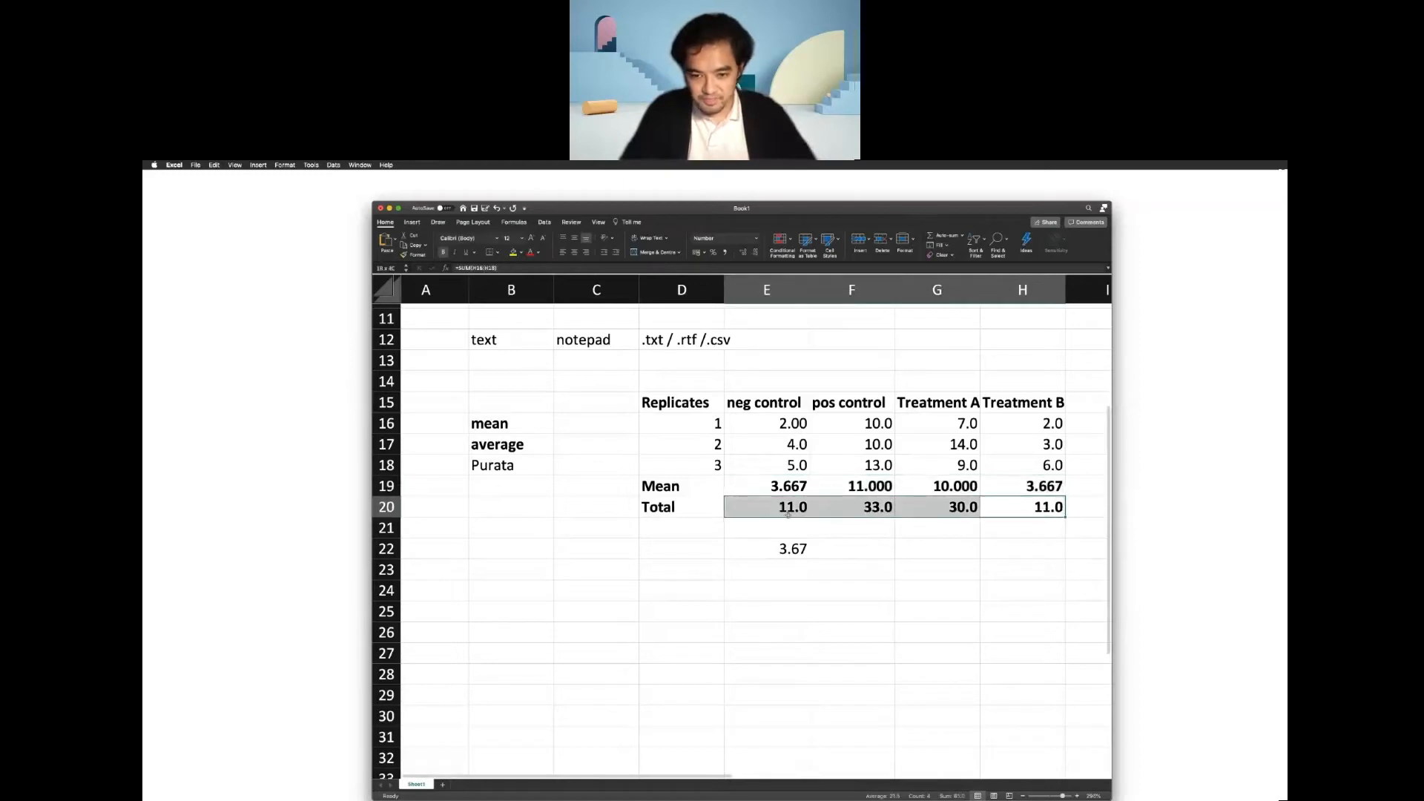
right_click(802, 512)
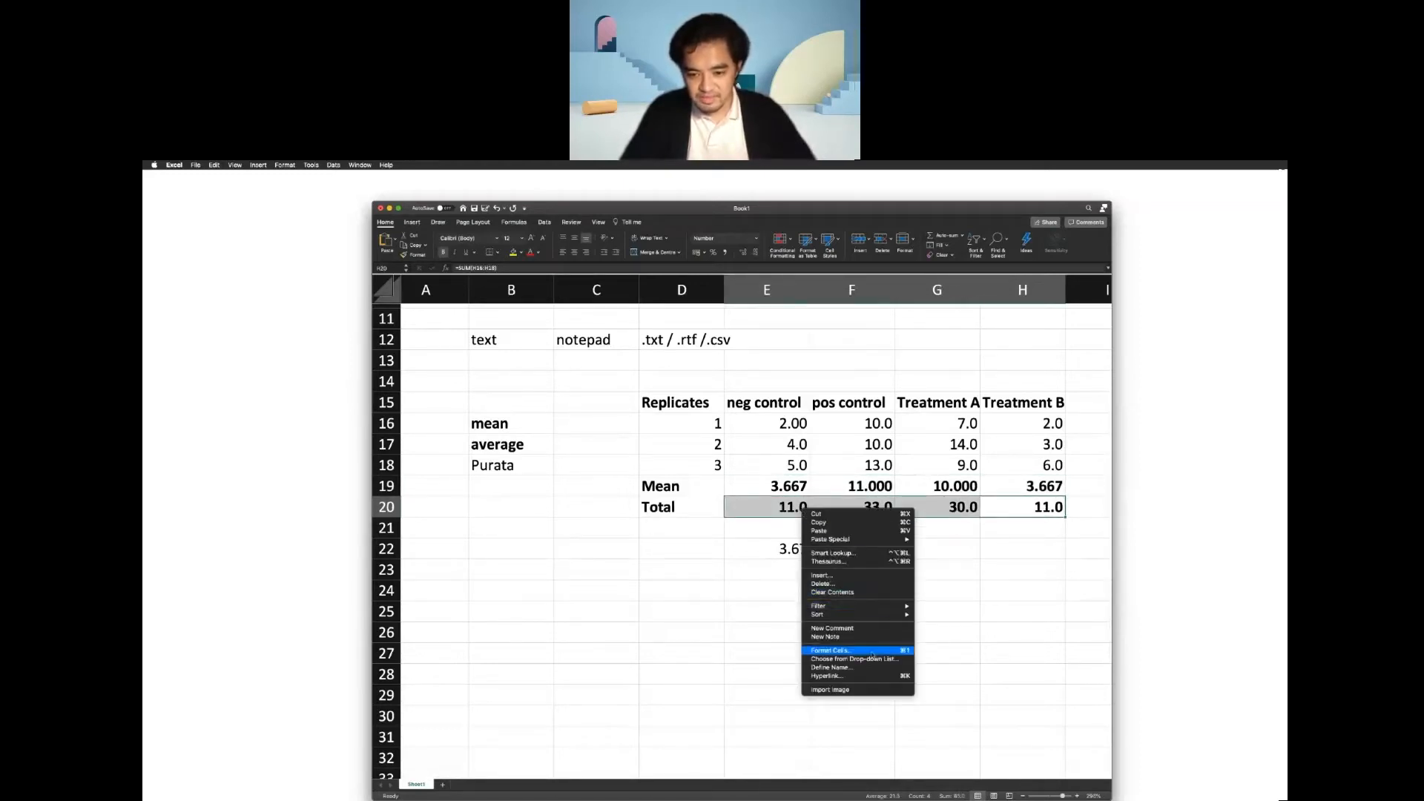
left_click(873, 653)
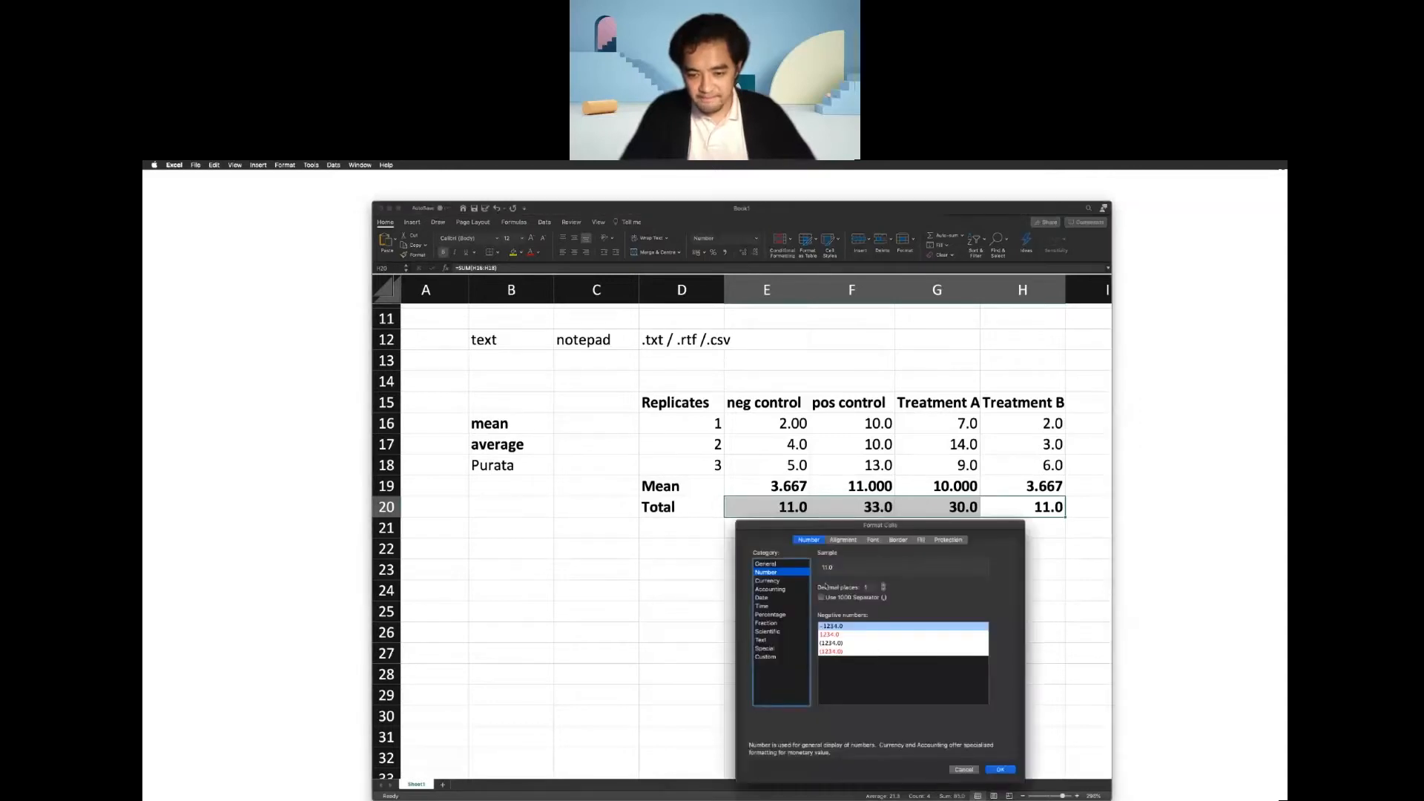
double_click(867, 587)
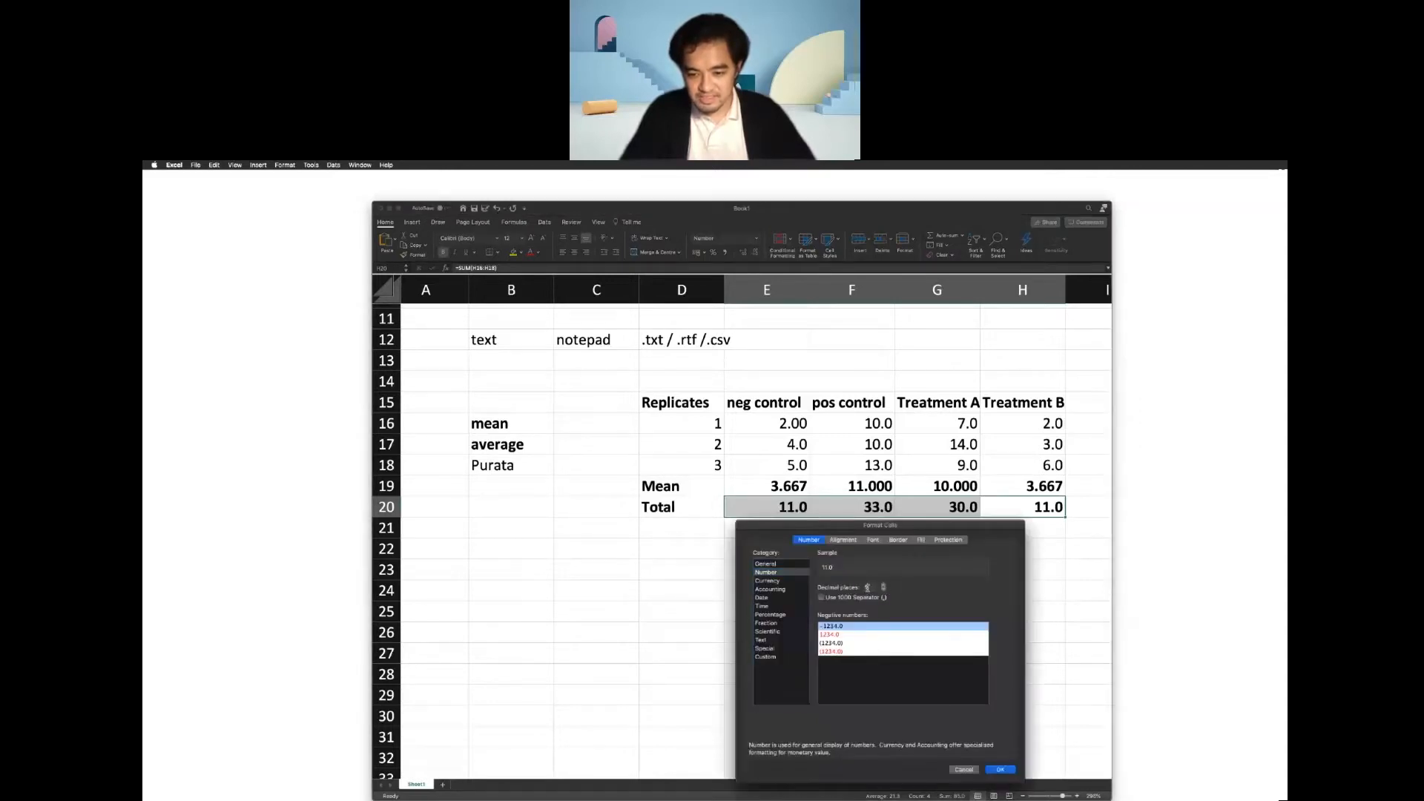
type("3")
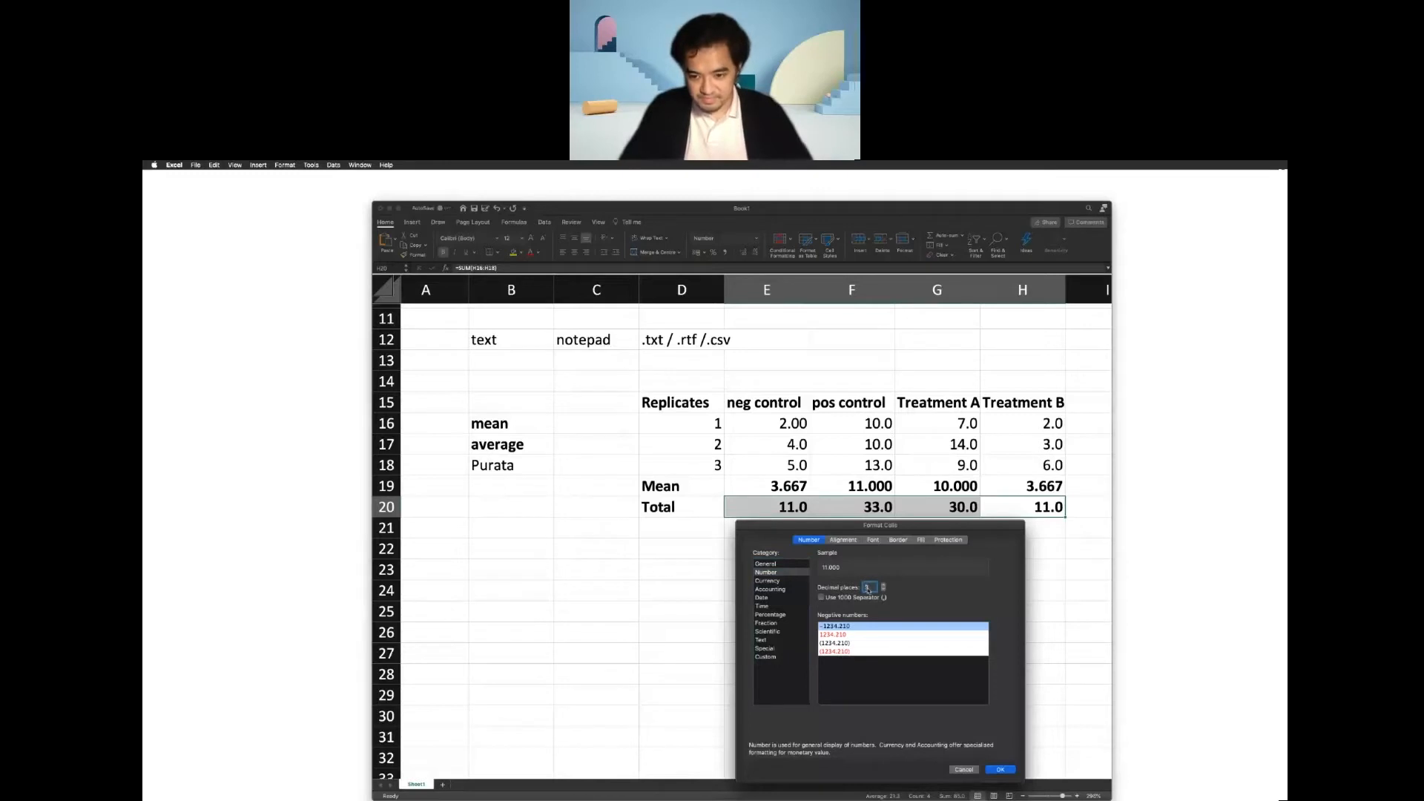
key("Return")
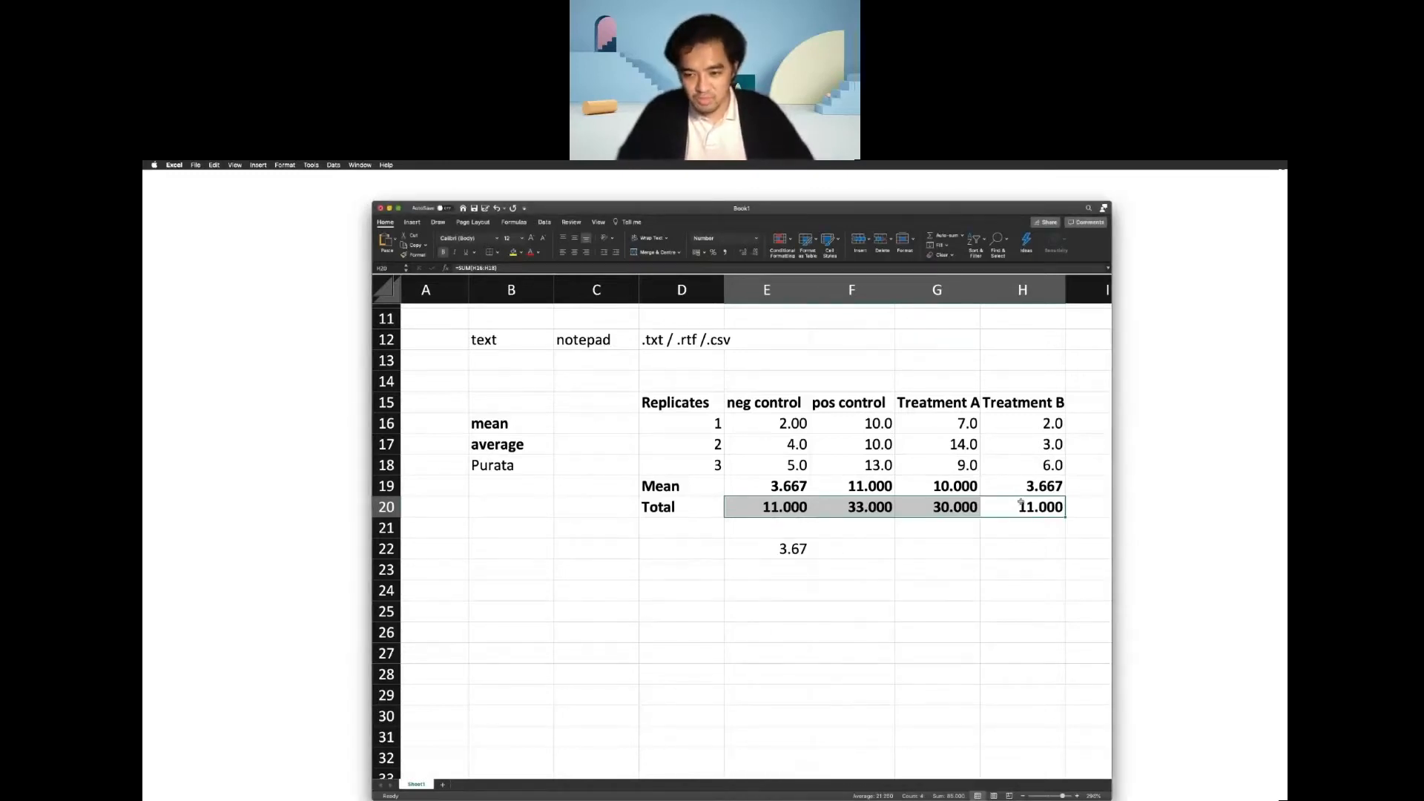
Set the total values in E20:H20 back to the General number format.
left_click_drag(1014, 499, 804, 509)
right_click(804, 508)
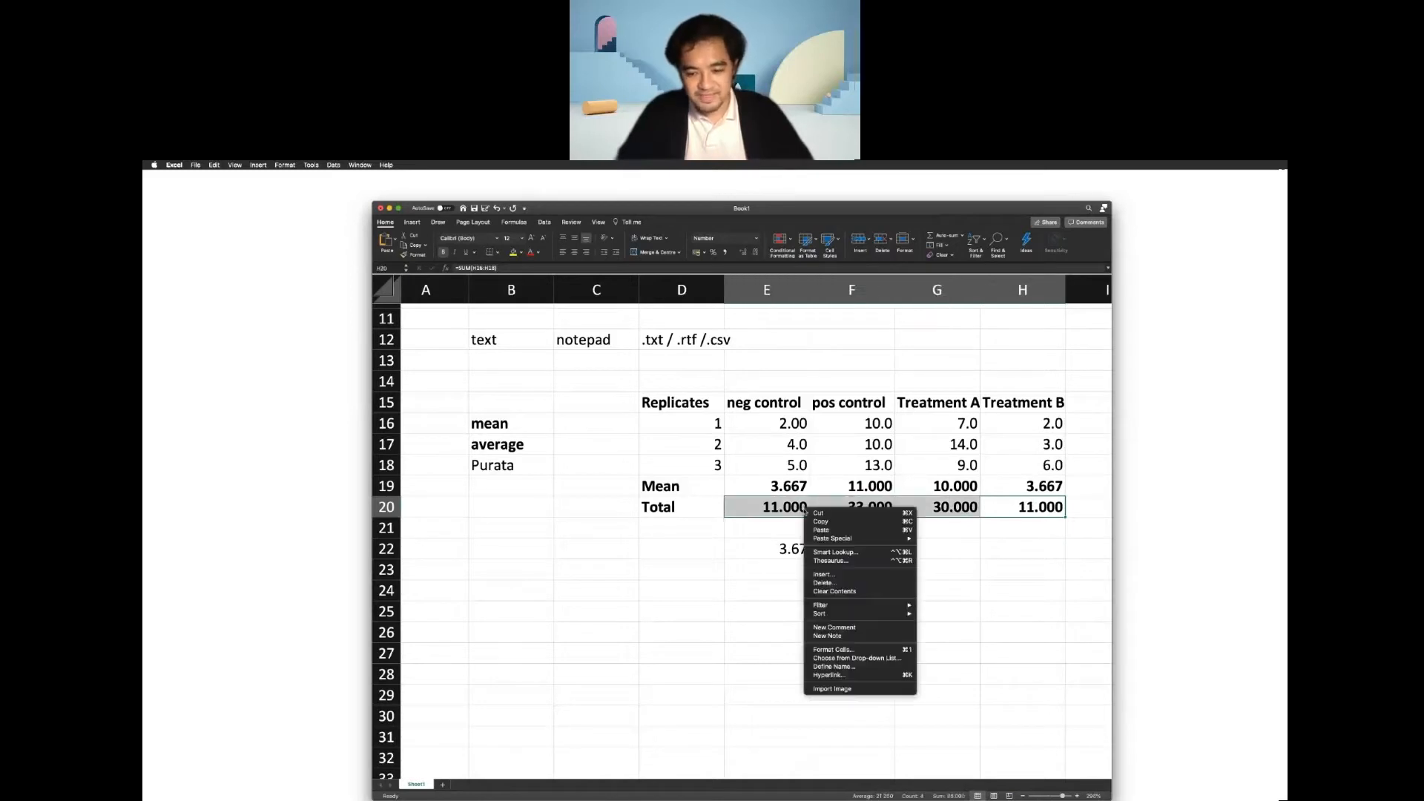
left_click(883, 653)
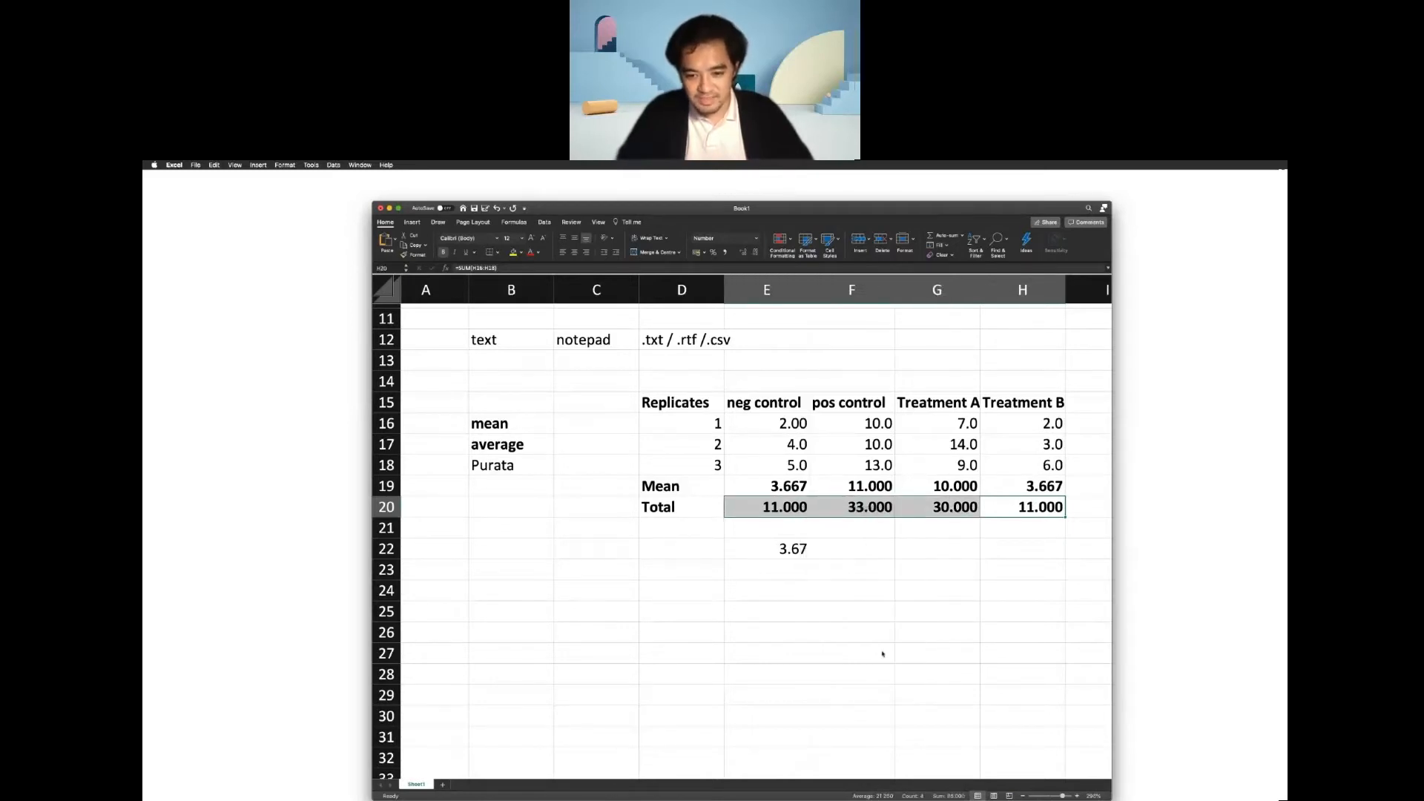
left_click(776, 564)
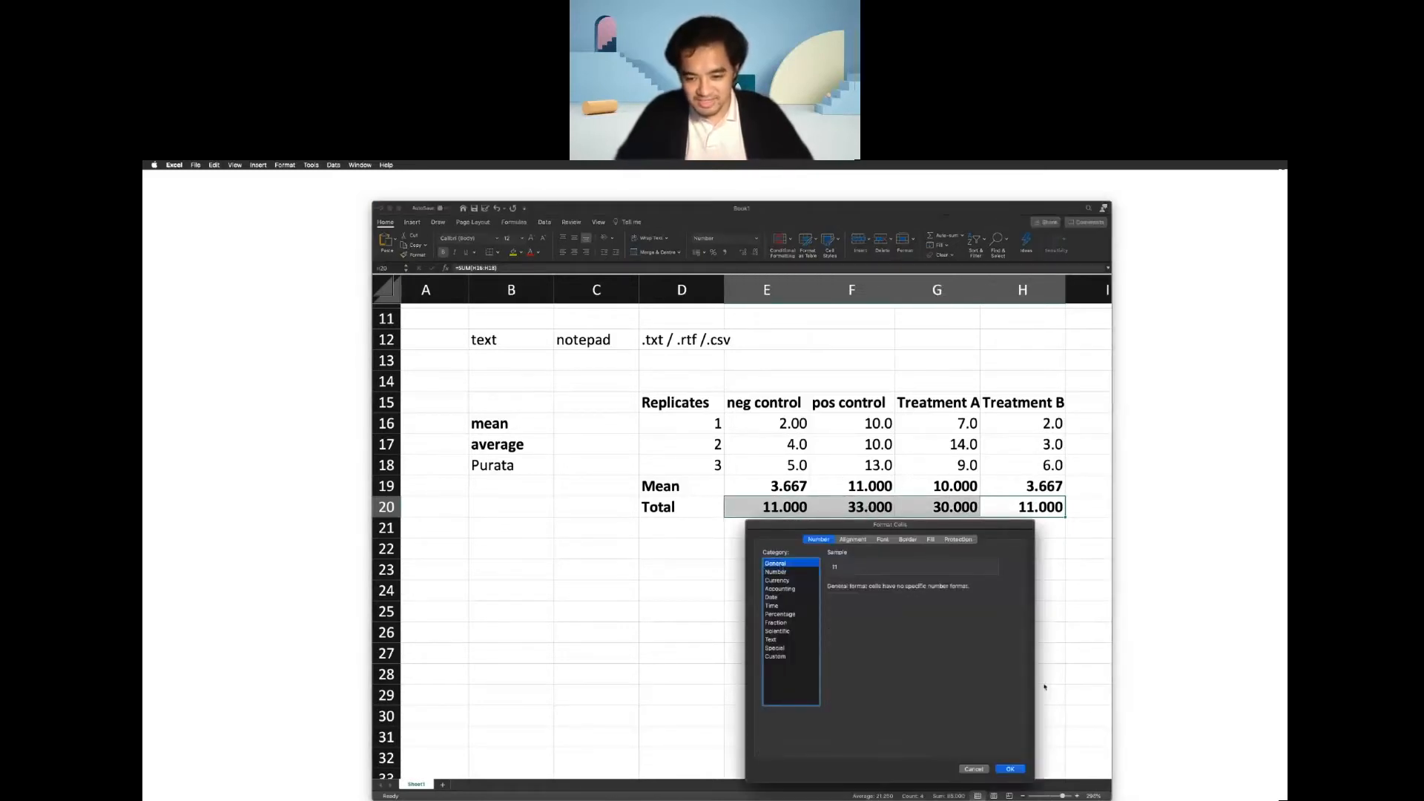
left_click(1010, 770)
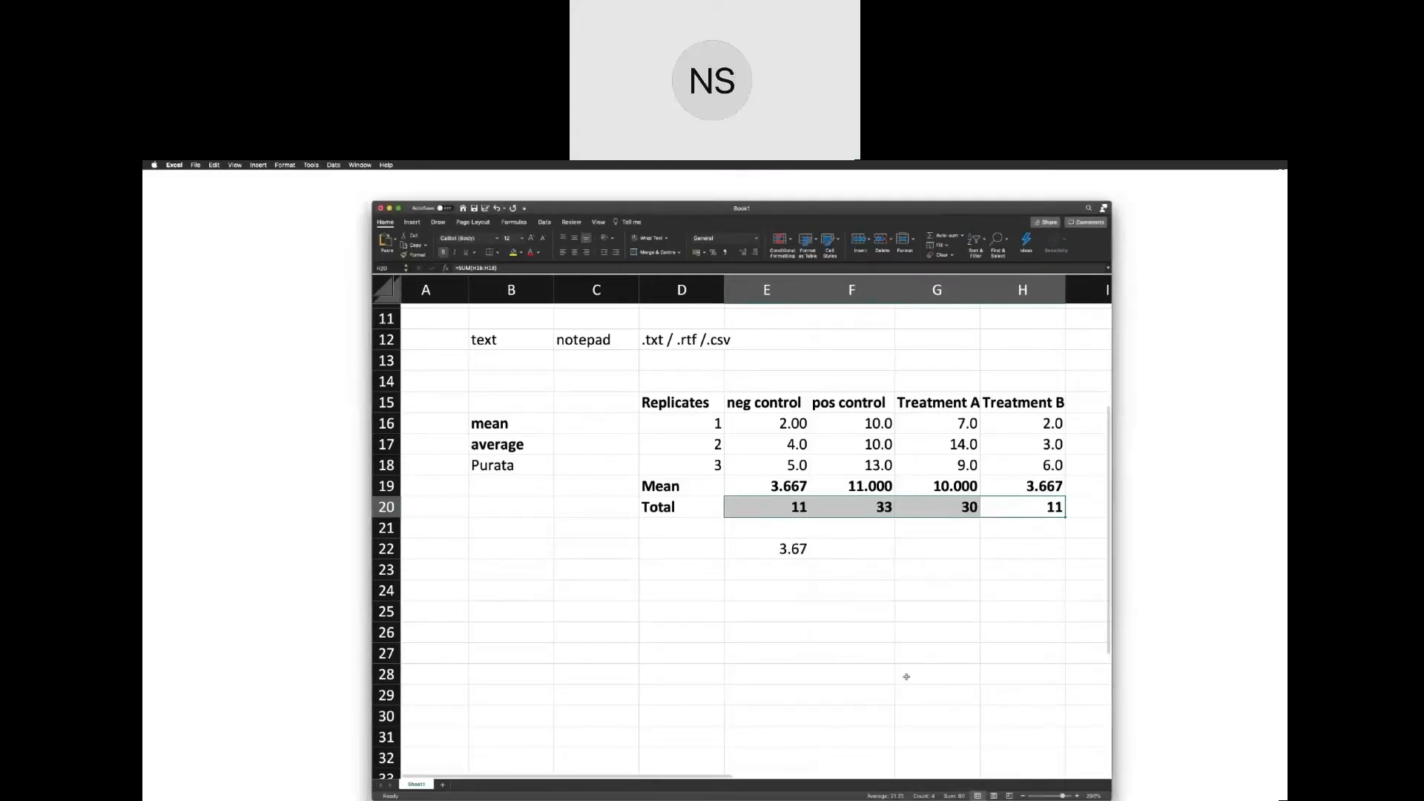
Clear the extra negative control mean from cell E22.
left_click(763, 566)
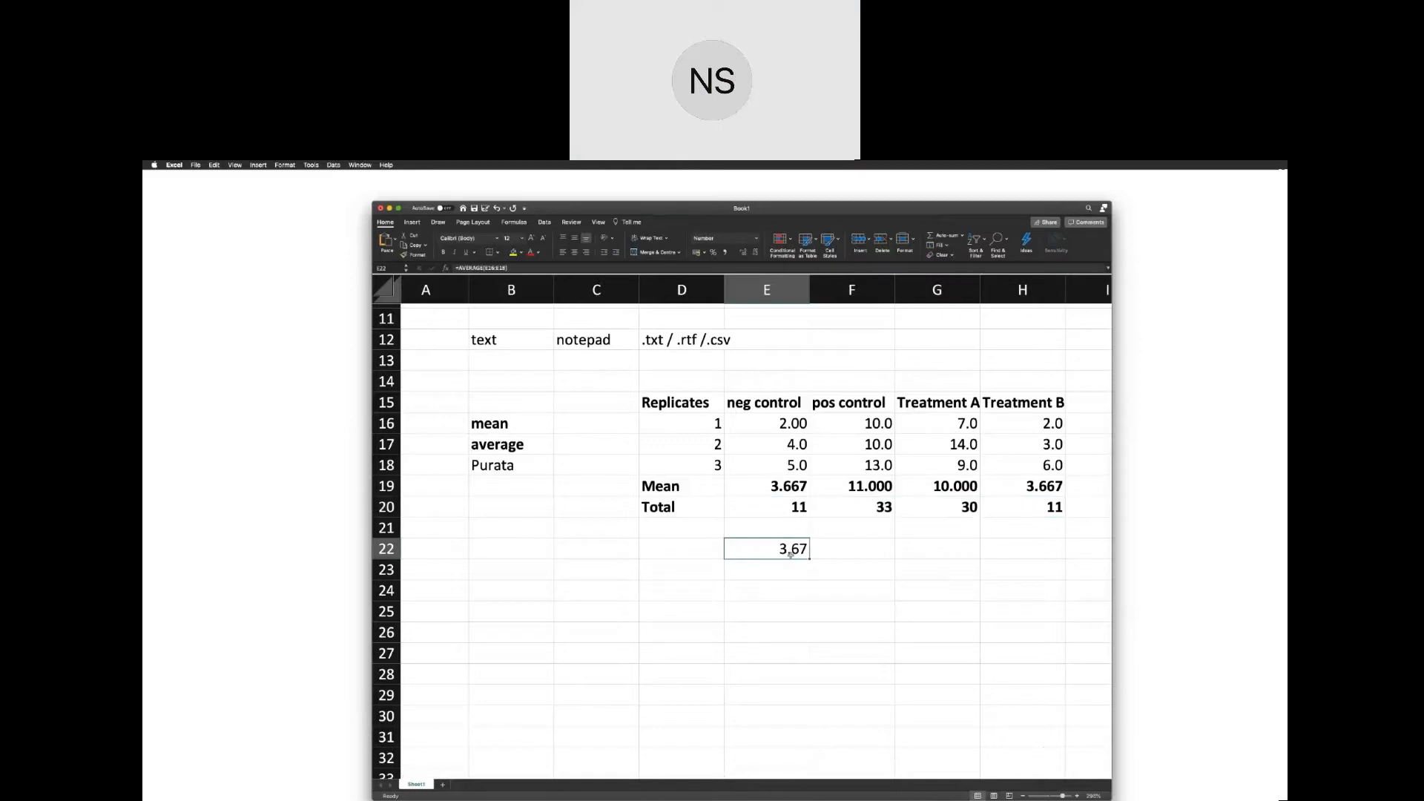
key("Delete")
Try averaging the first replicate across E16:H16 in cell I16 with the AVERAGE function, and clear the cell again.
scroll(790, 554, "right", 2)
scroll(792, 558, "up", 3)
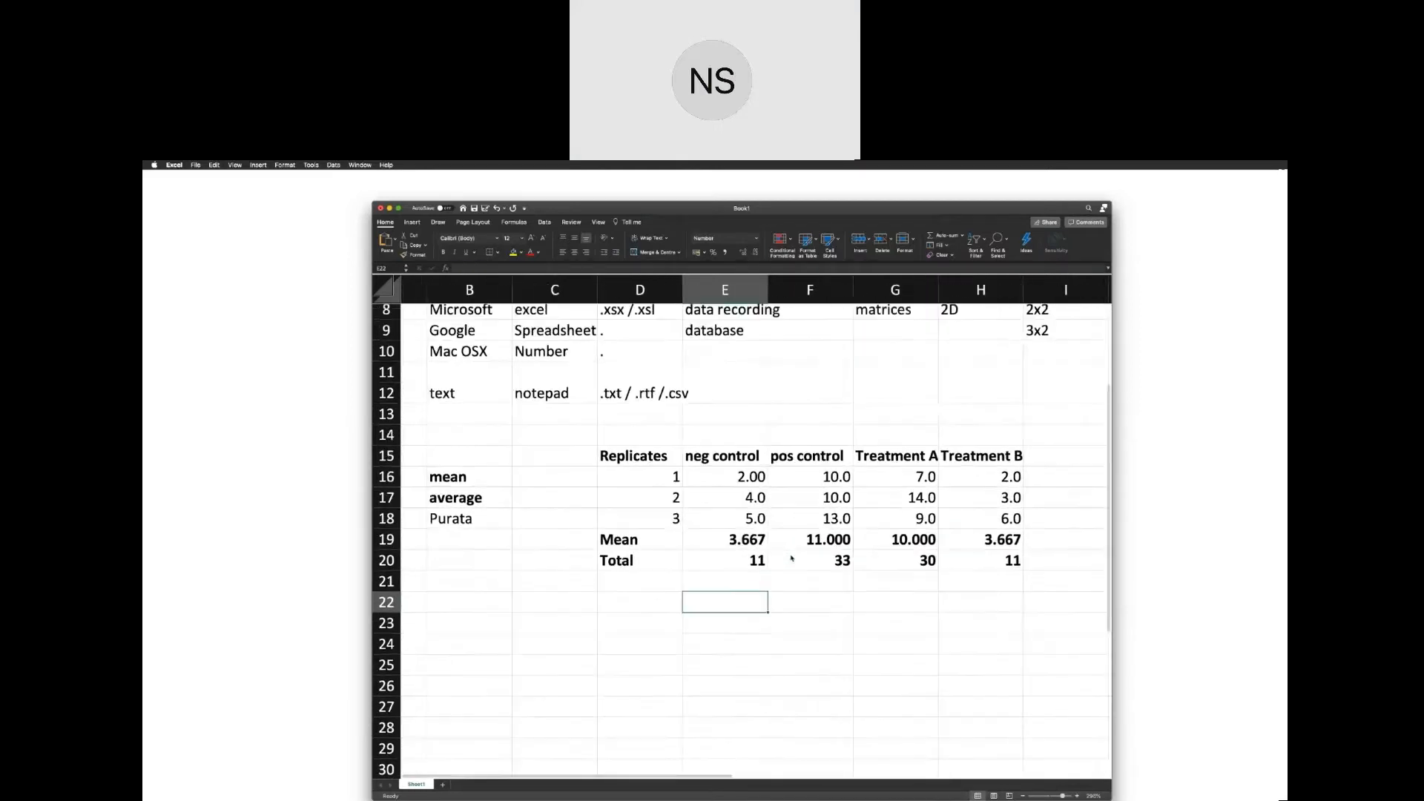
scroll(791, 558, "right", 2)
scroll(792, 558, "up", 1)
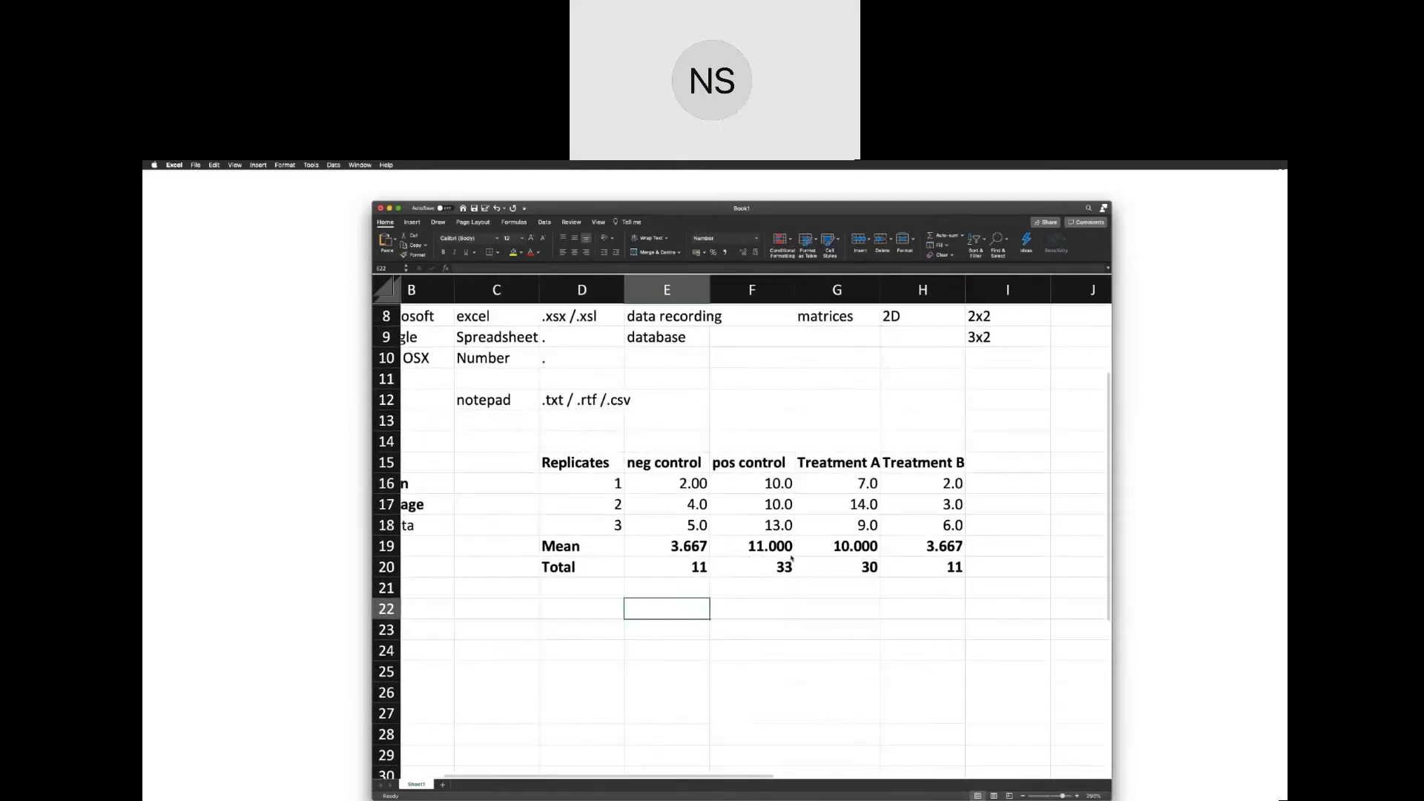
left_click(1033, 482)
type("=")
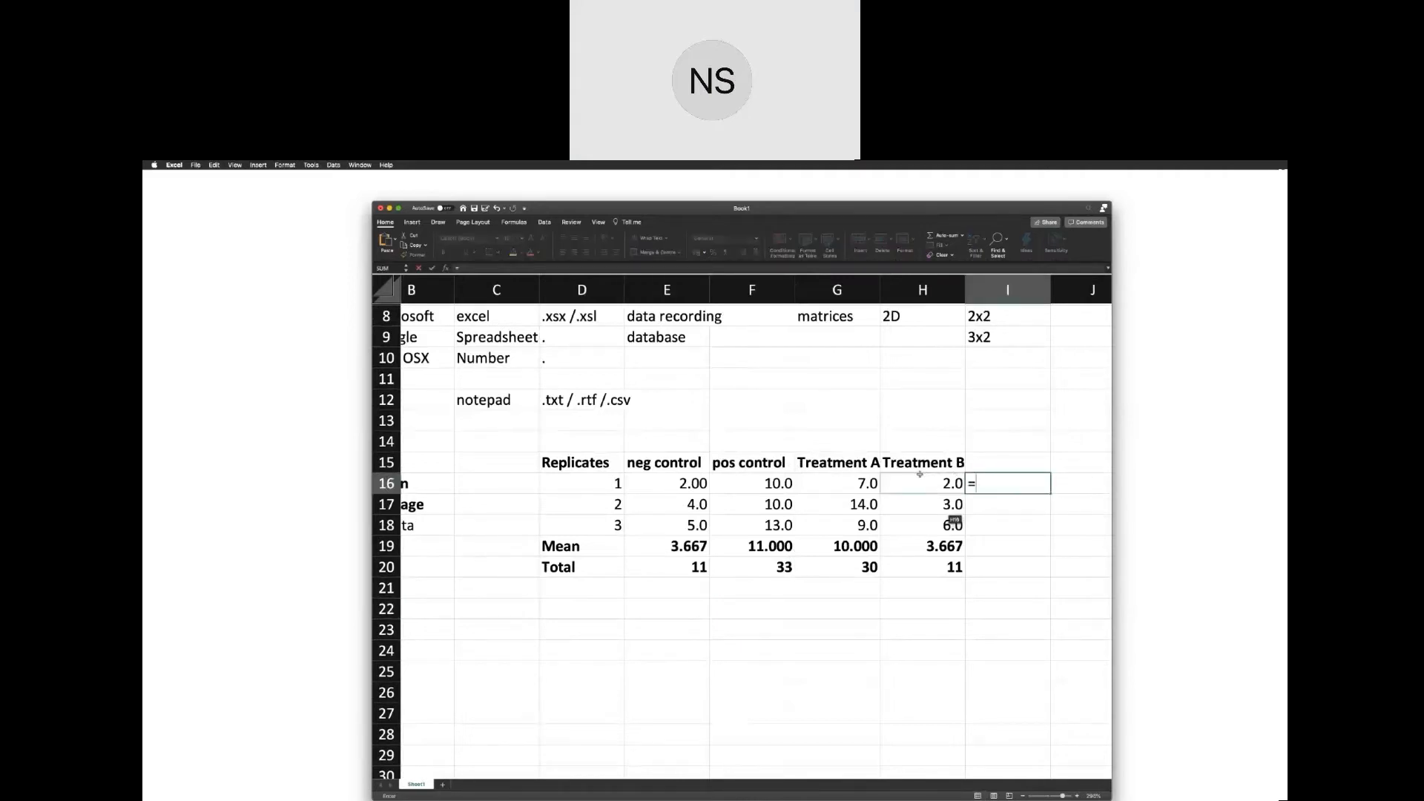
type("avera")
key("Tab")
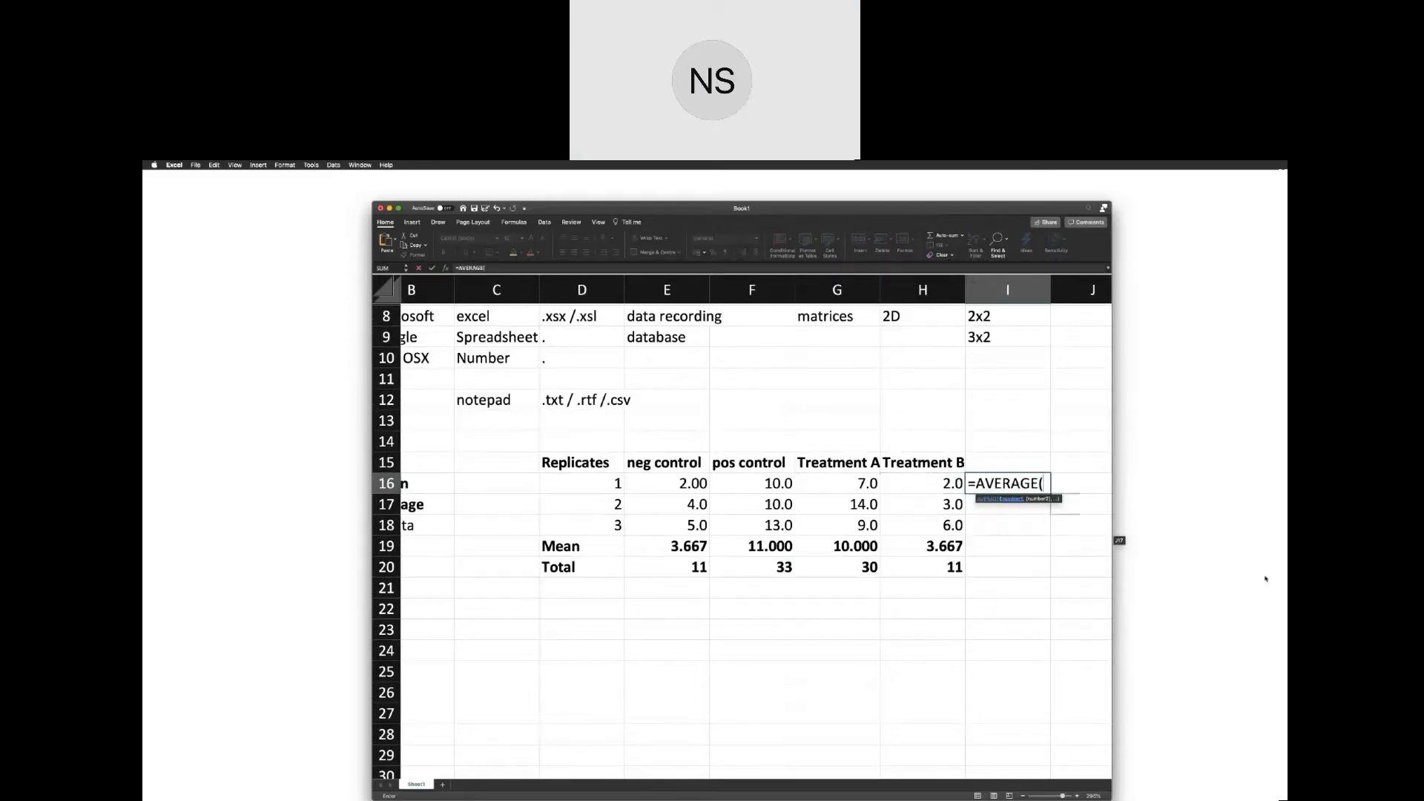
left_click_drag(629, 483, 956, 483)
key("Return")
left_click(1001, 481)
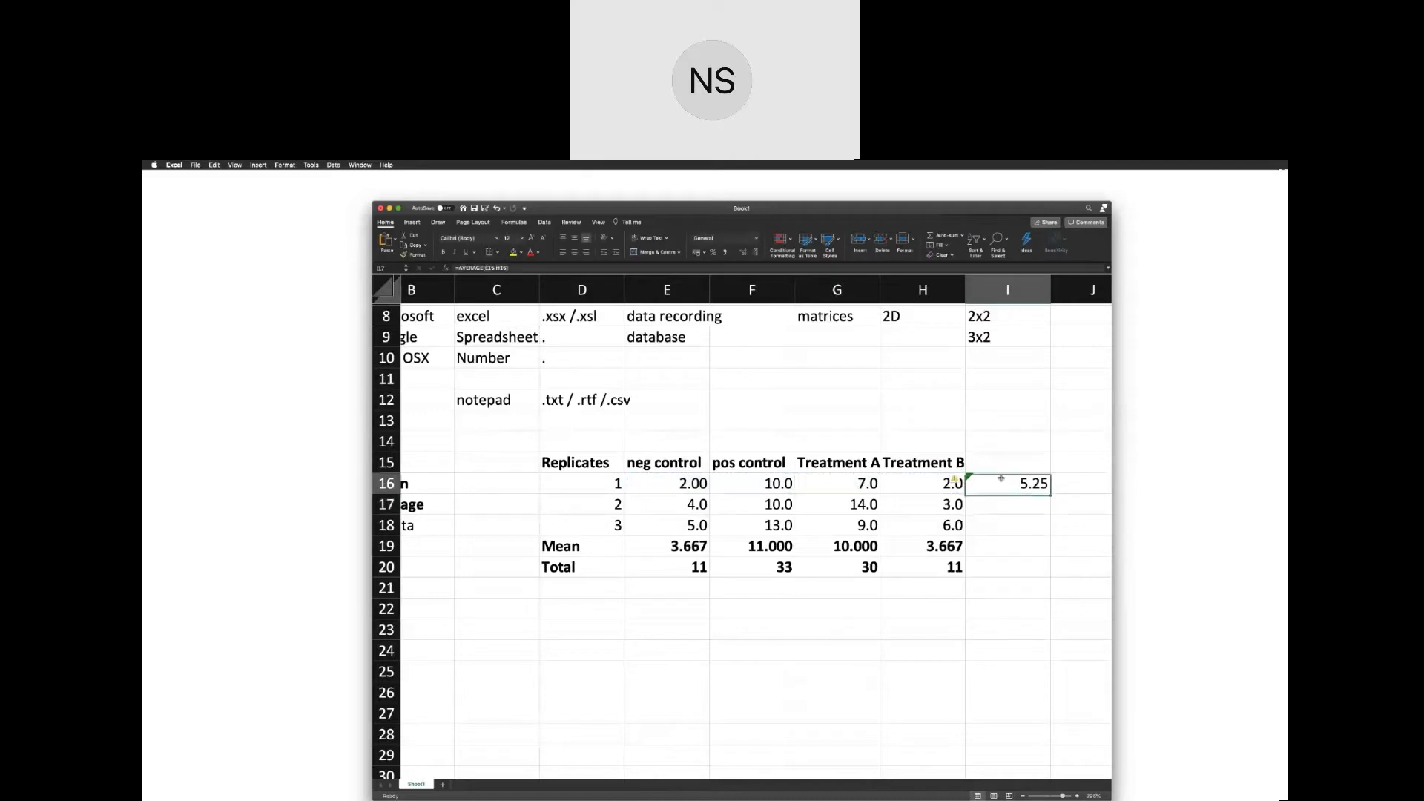
key("BackSpace")
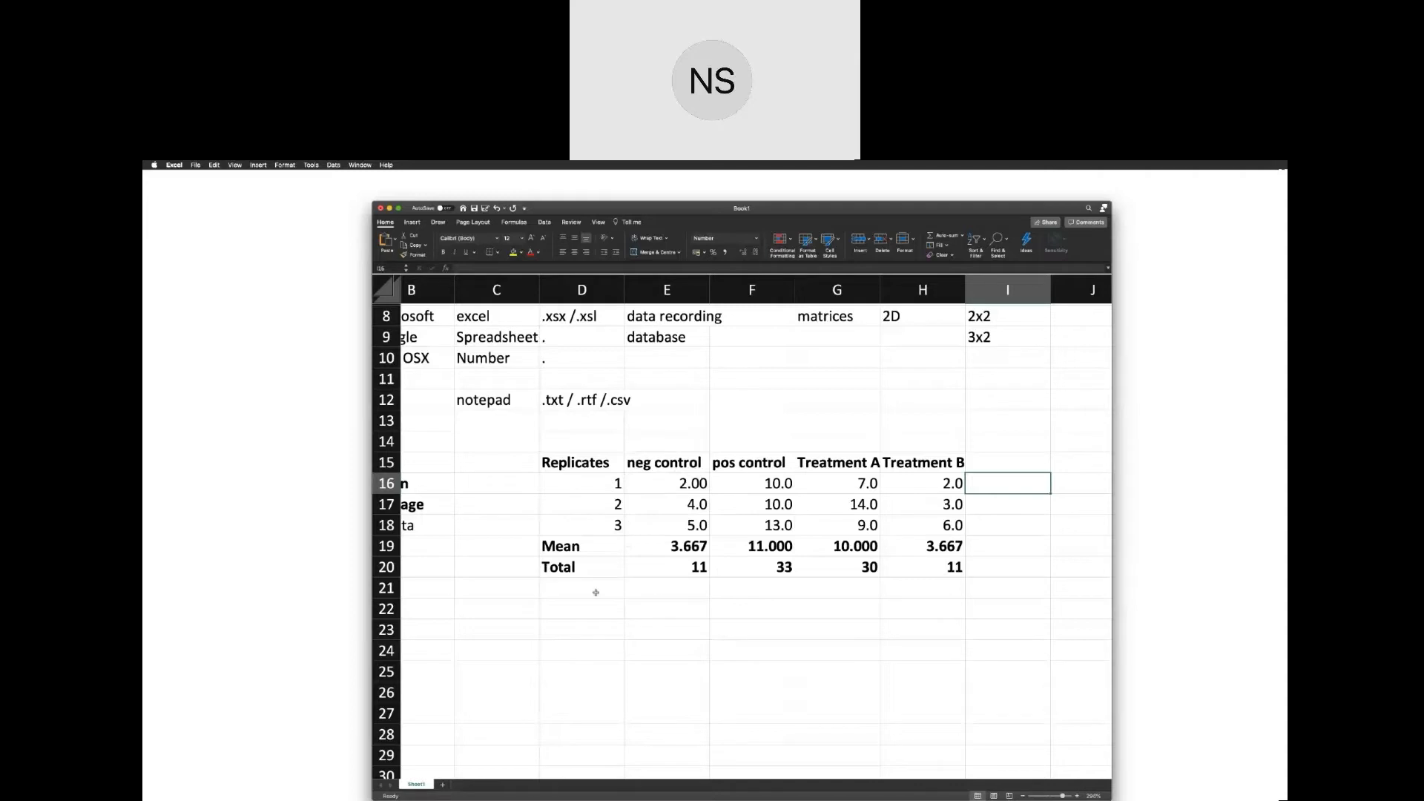
Label cell D21 below Total as "standard dev".
scroll(592, 591, "left", 2)
scroll(592, 591, "up", 1)
left_click(612, 608)
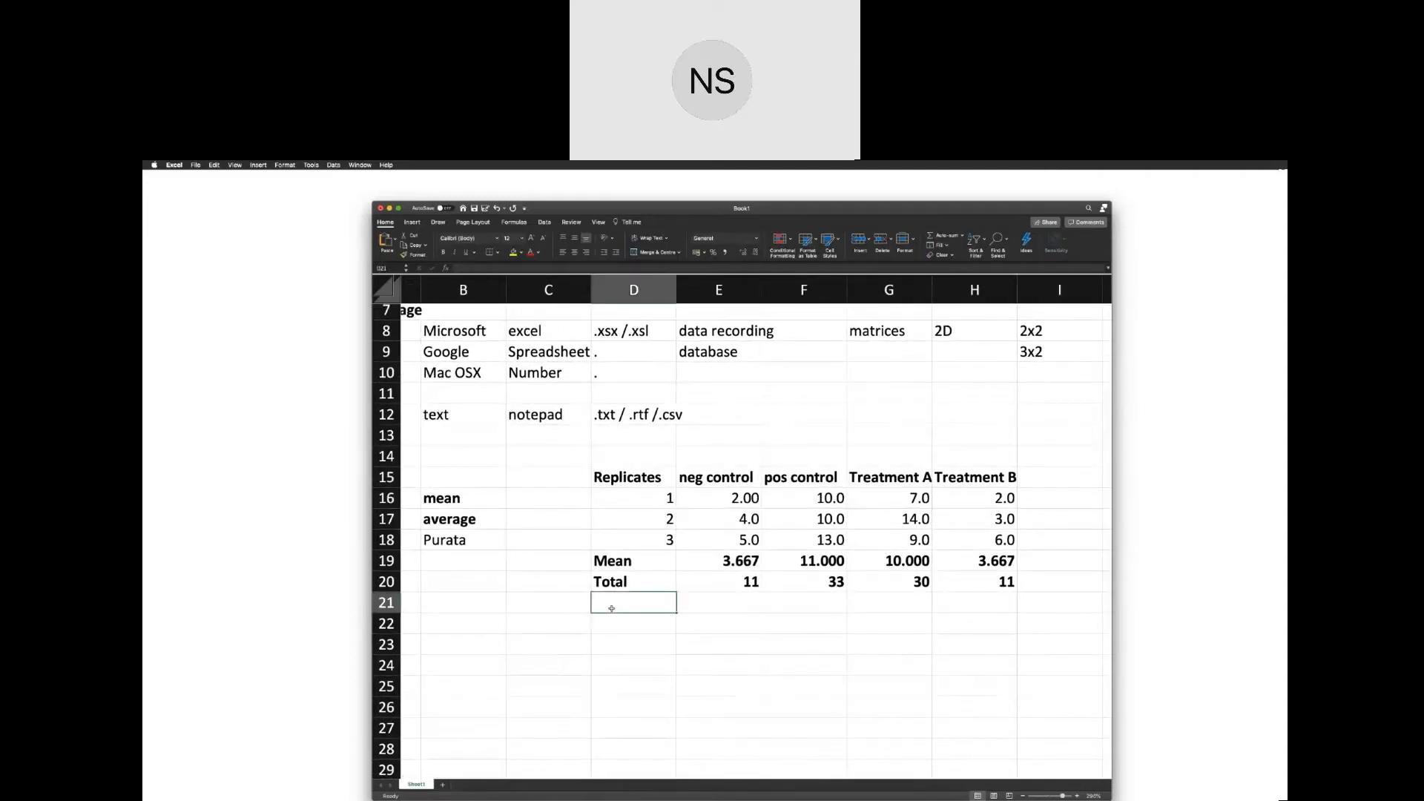
type("standard")
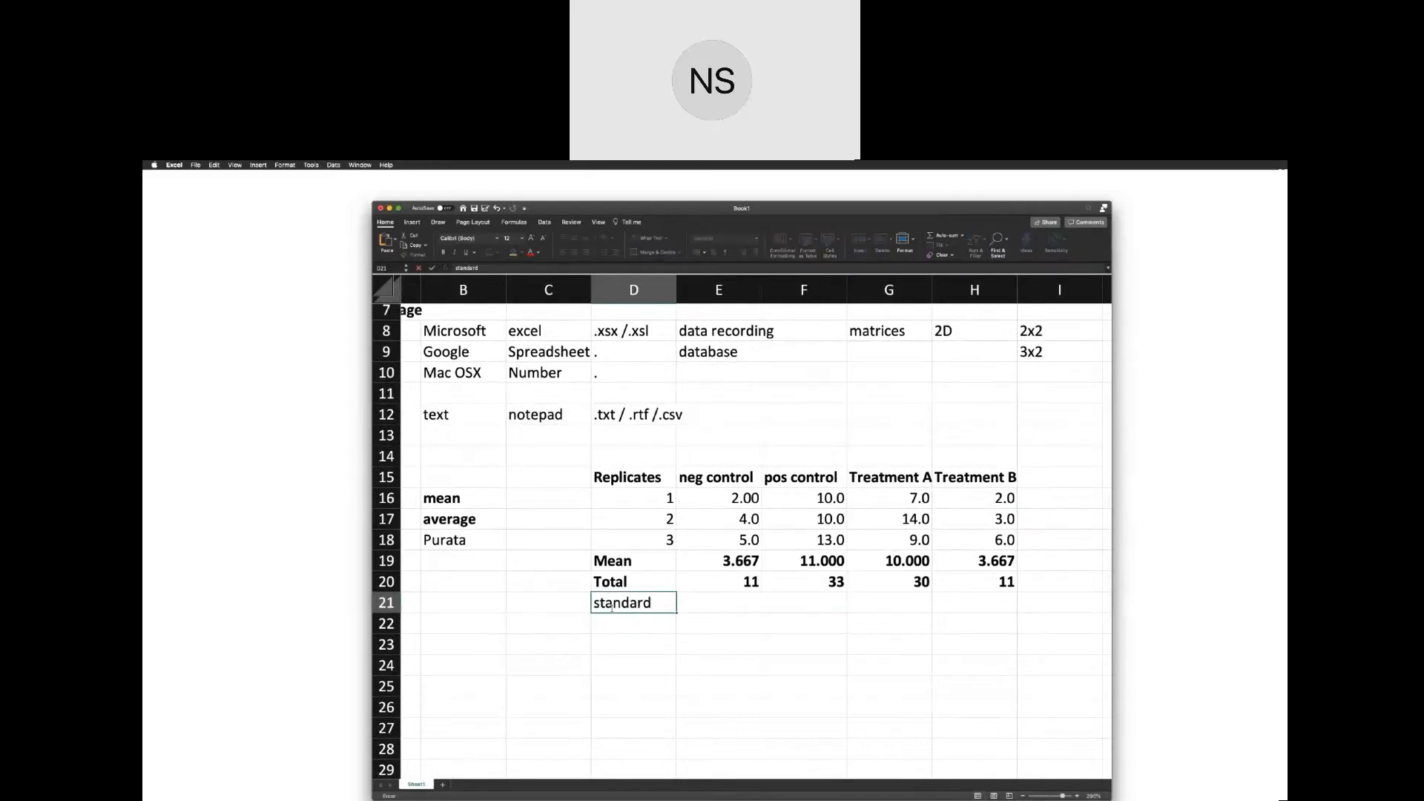
type(" dev")
left_click(547, 610)
Enter the Malay term "sisihan piawai" in cell D6 beside Standard error.
scroll(601, 385, "up", 3)
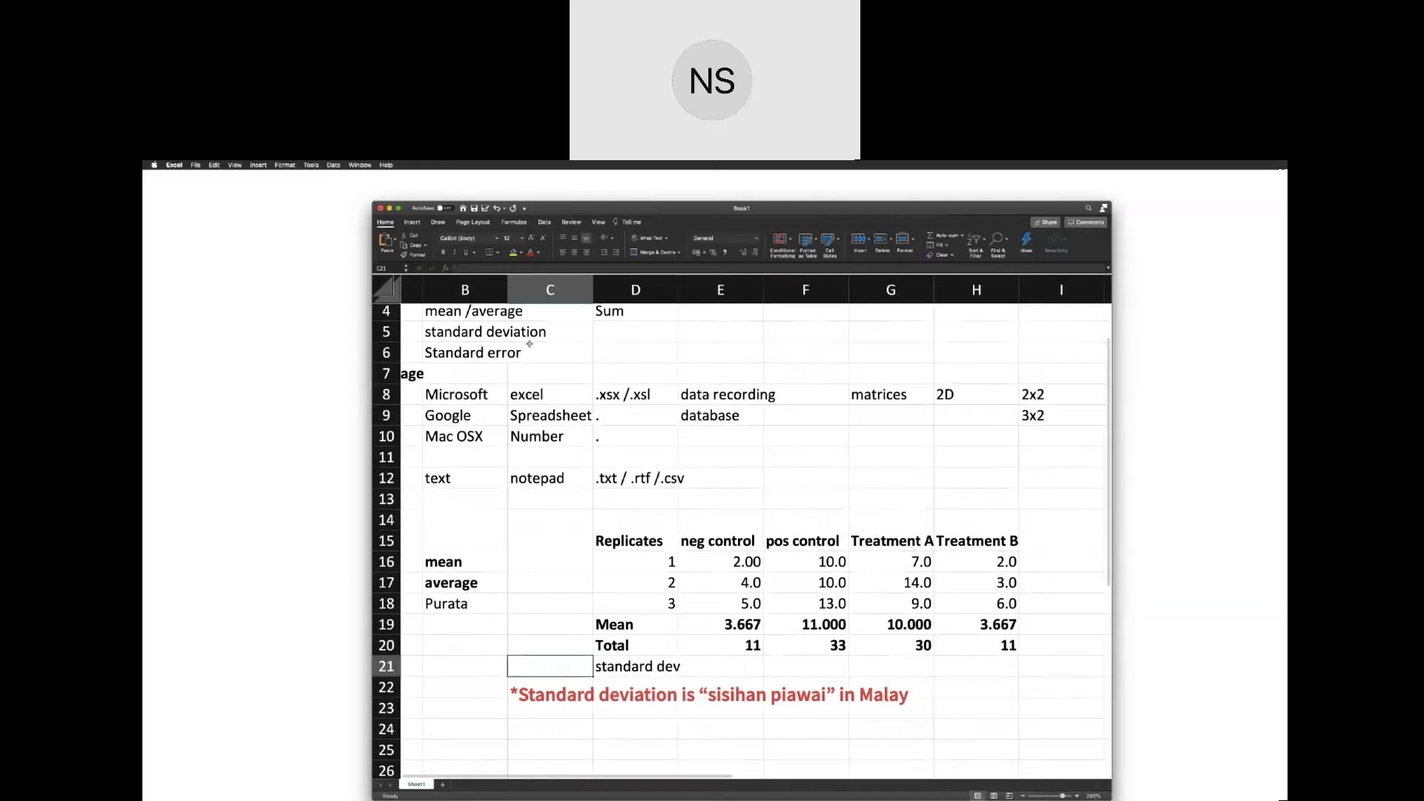
scroll(612, 368, "right", 1)
left_click(617, 357)
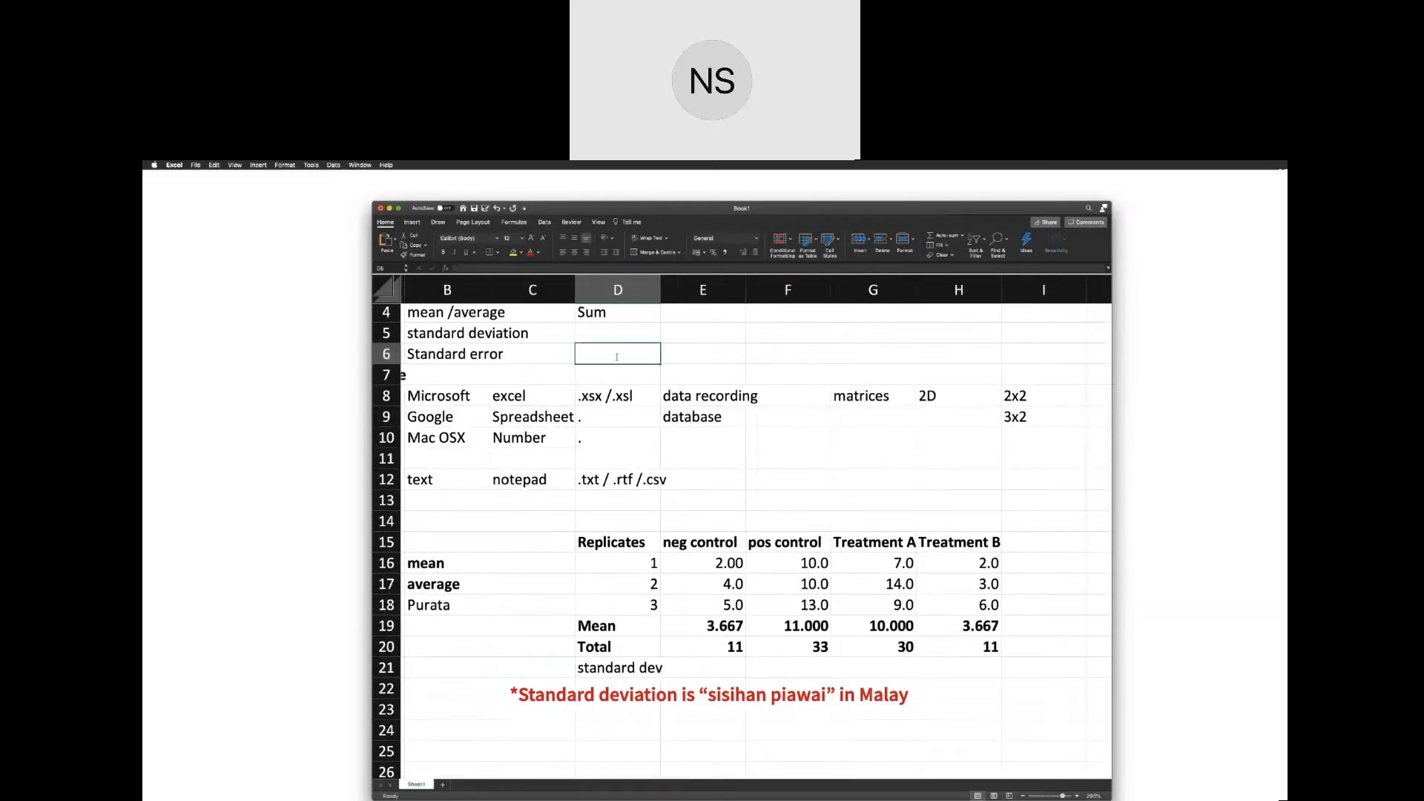
type("sisihan piawai")
key("Return")
left_click(673, 367)
left_click(650, 354)
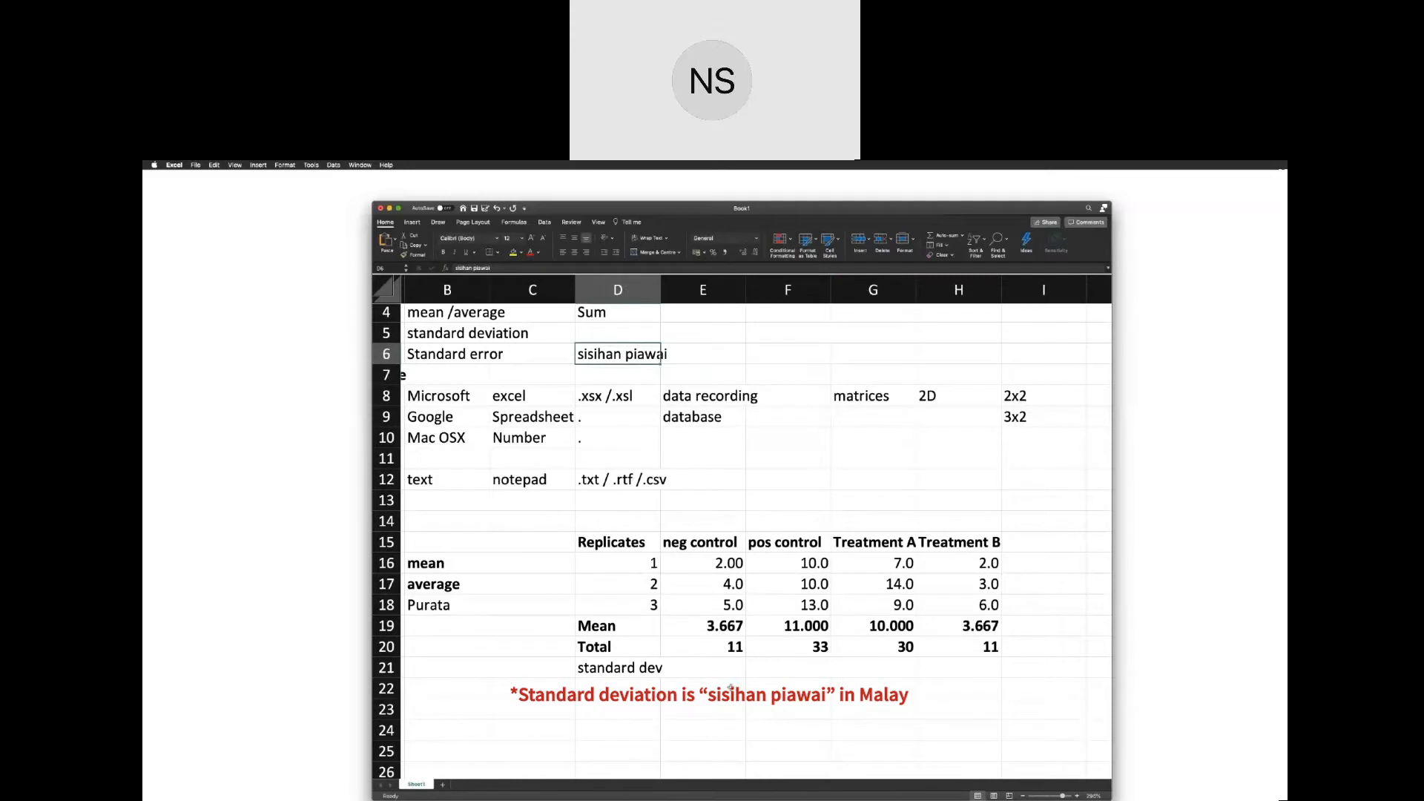
Calculate the negative control's standard deviation in cell E21 with the STDEV function over E16:E18.
scroll(703, 693, "left", 2)
scroll(690, 693, "up", 1)
left_click(675, 685)
scroll(675, 686, "down", 3)
scroll(675, 686, "right", 1)
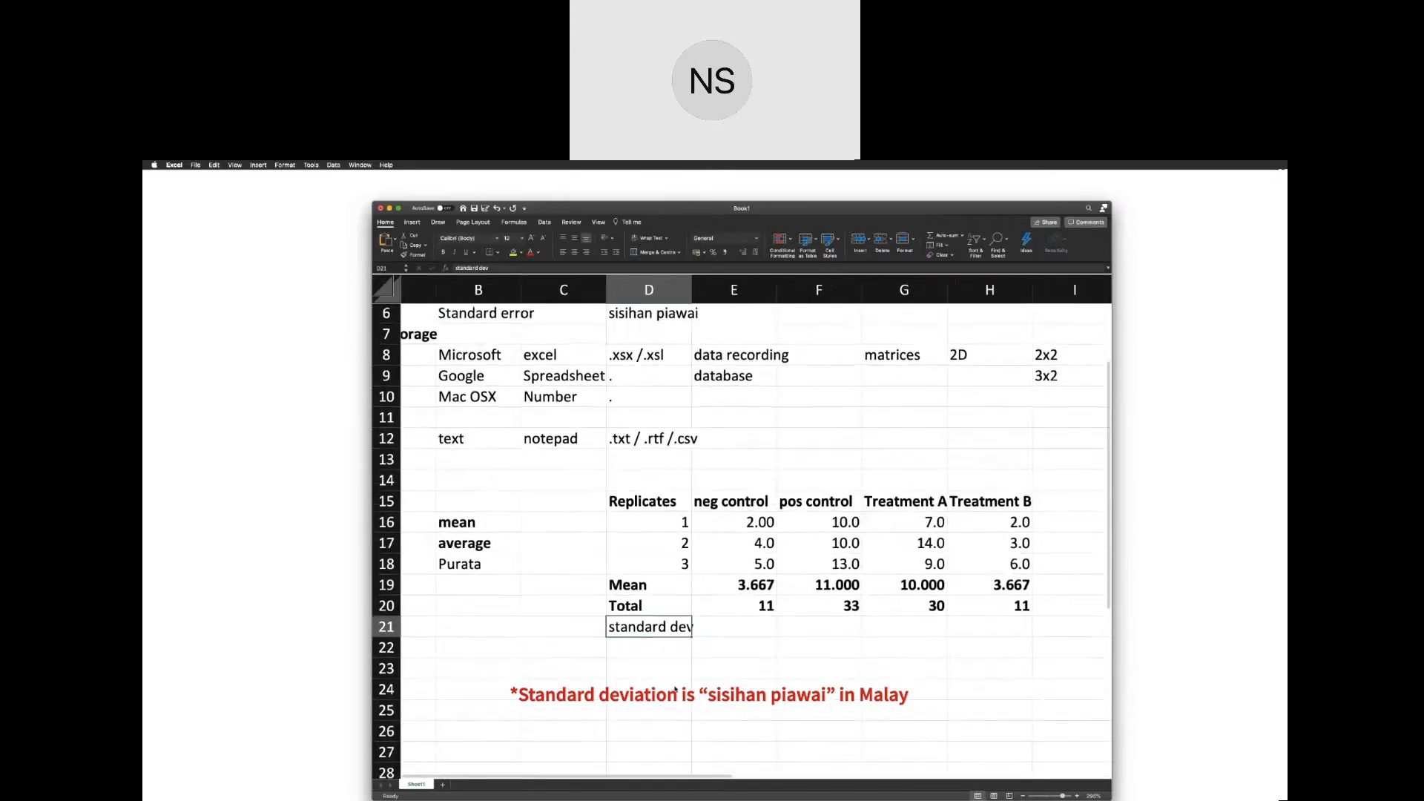
left_click(720, 618)
type("=")
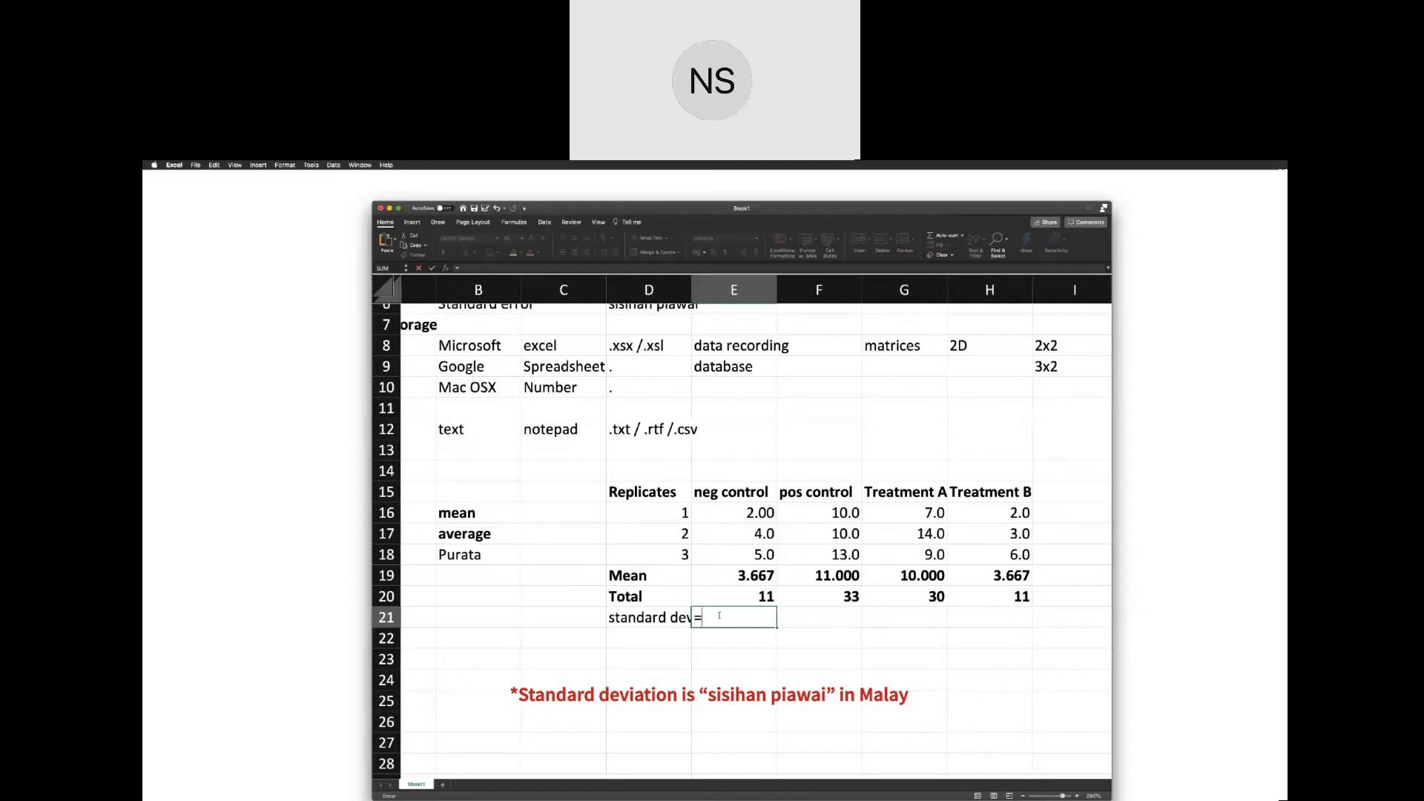
mouse_move(719, 627)
left_mouse_down()
mouse_move(801, 673)
mouse_move(712, 615)
left_mouse_up()
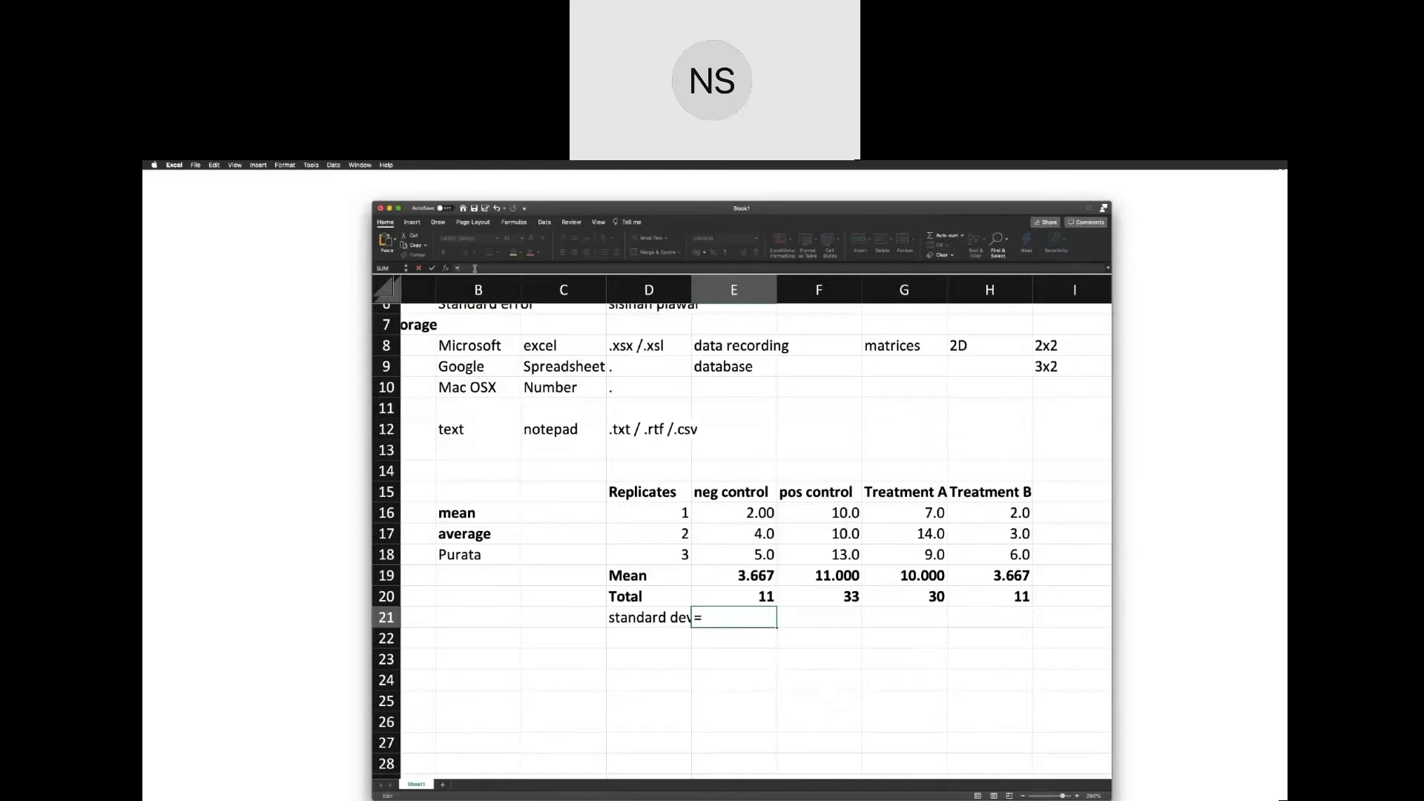
type("=stdev")
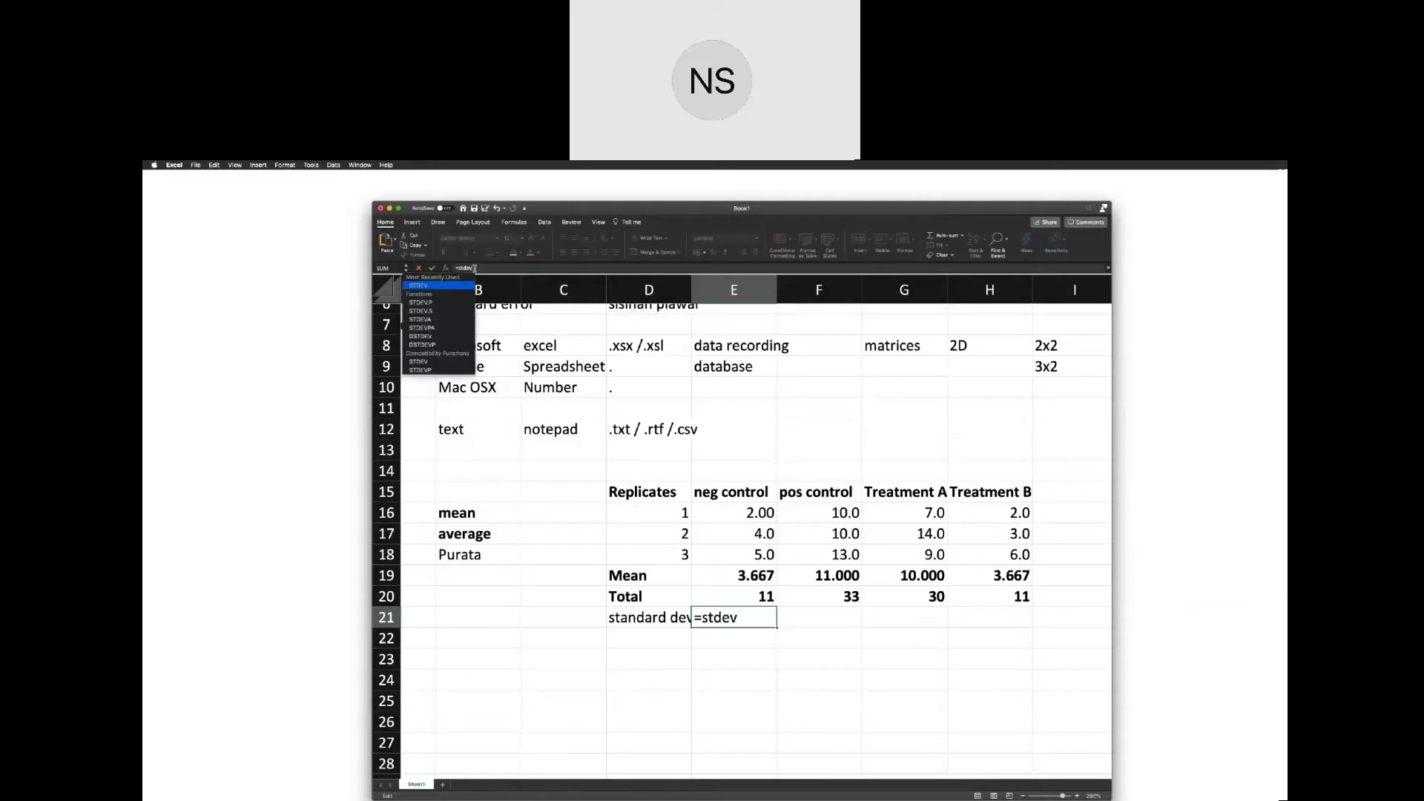
key("Tab")
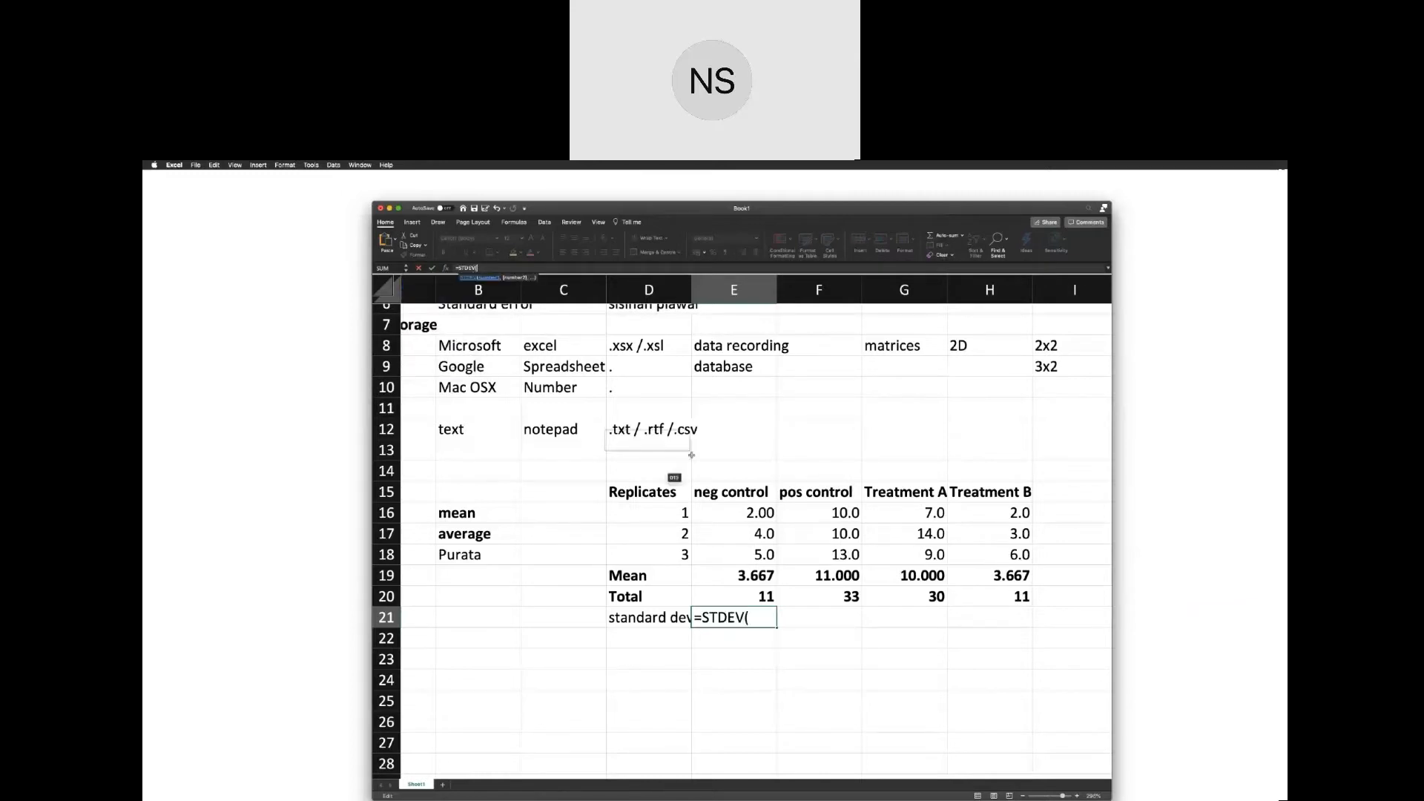
left_click(750, 513)
left_click_drag(751, 513, 760, 550)
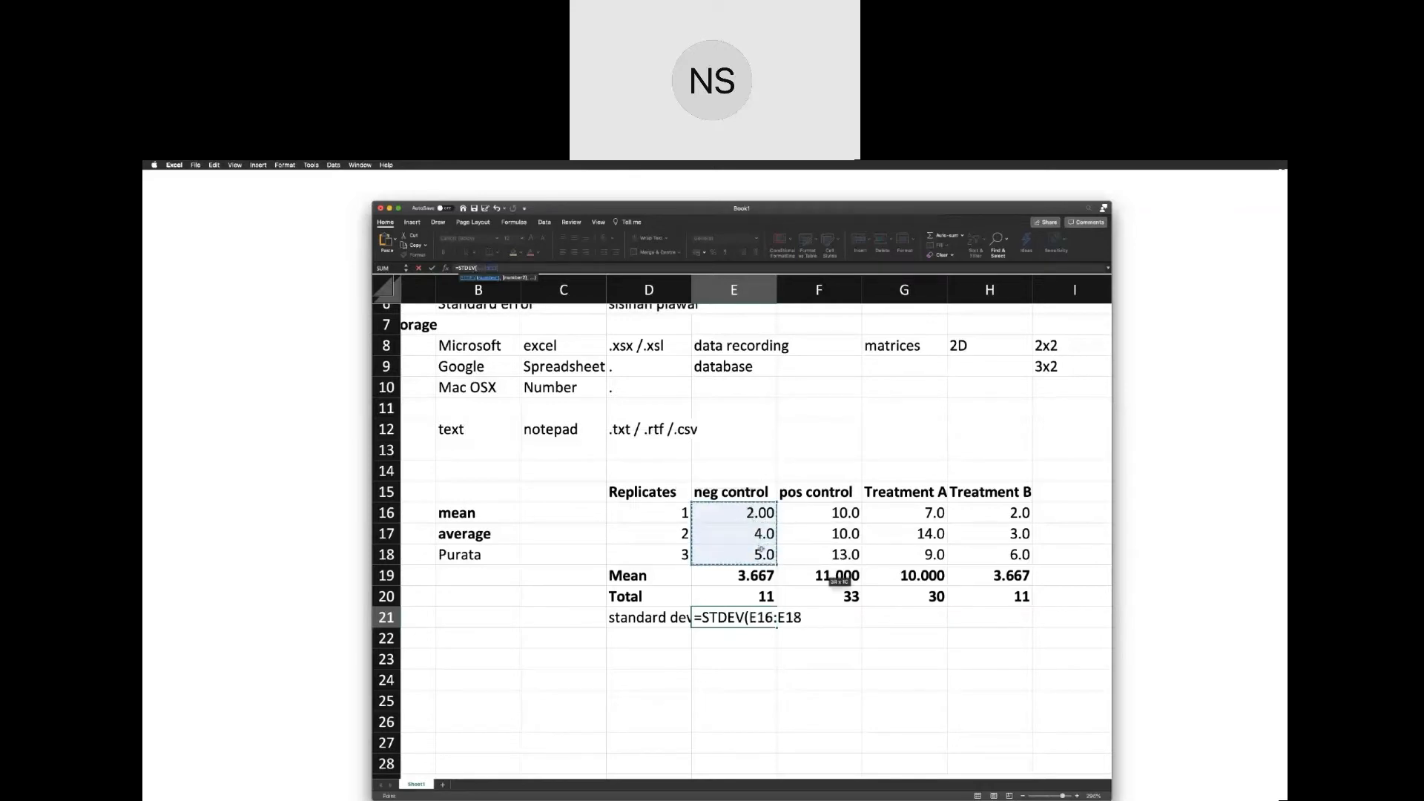
key("Return")
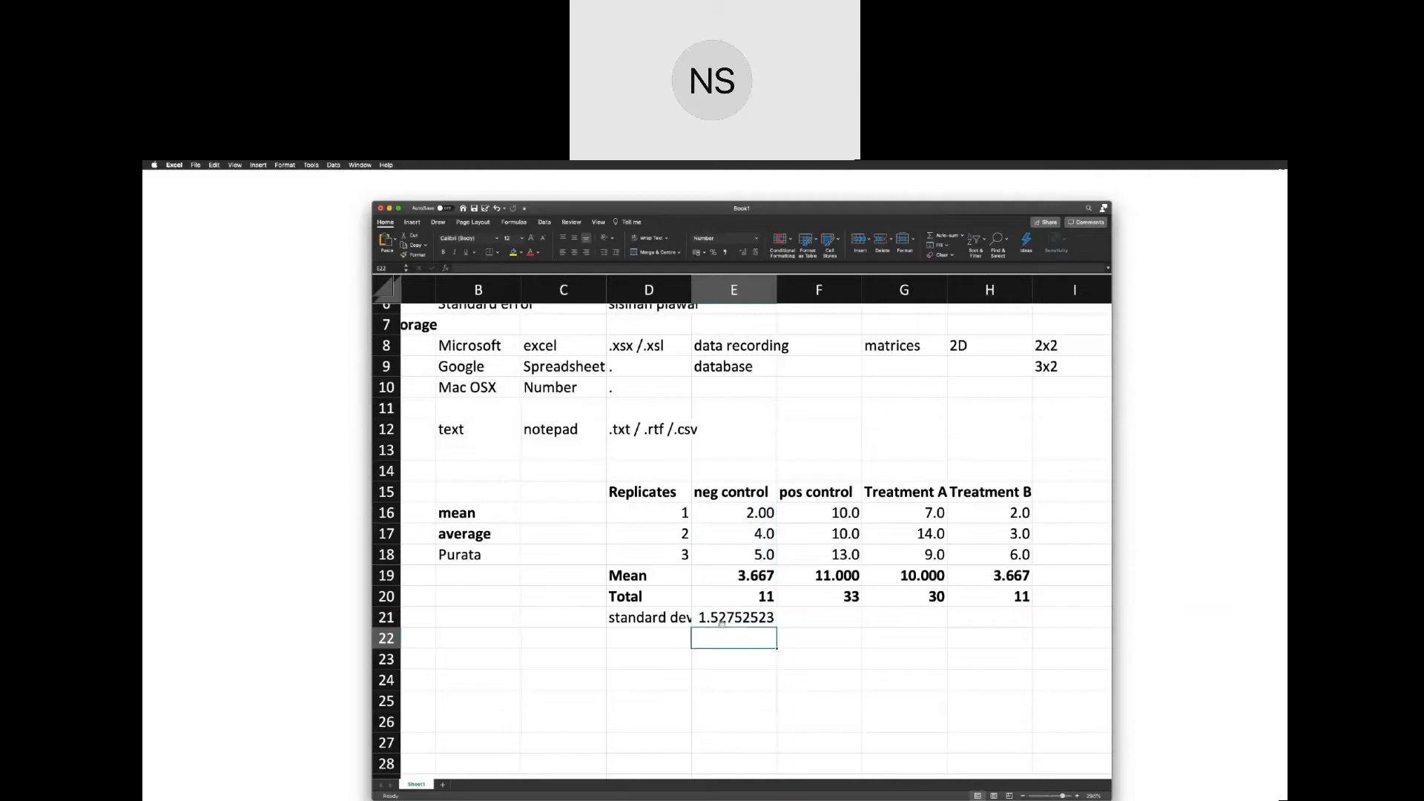
Fill the standard deviation formula from E21 across to H21 for the positive control and both treatments.
left_click(721, 623)
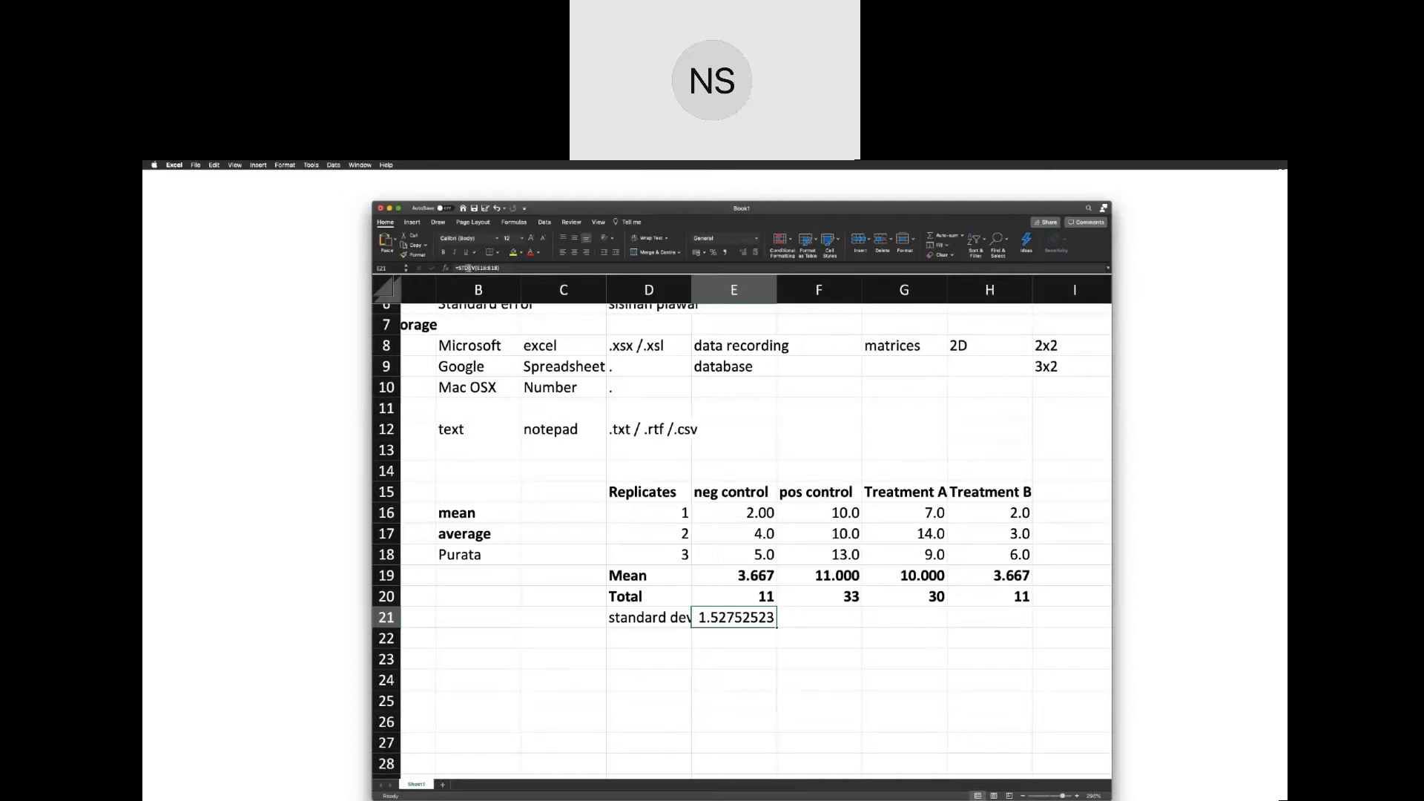
left_click_drag(499, 267, 459, 267)
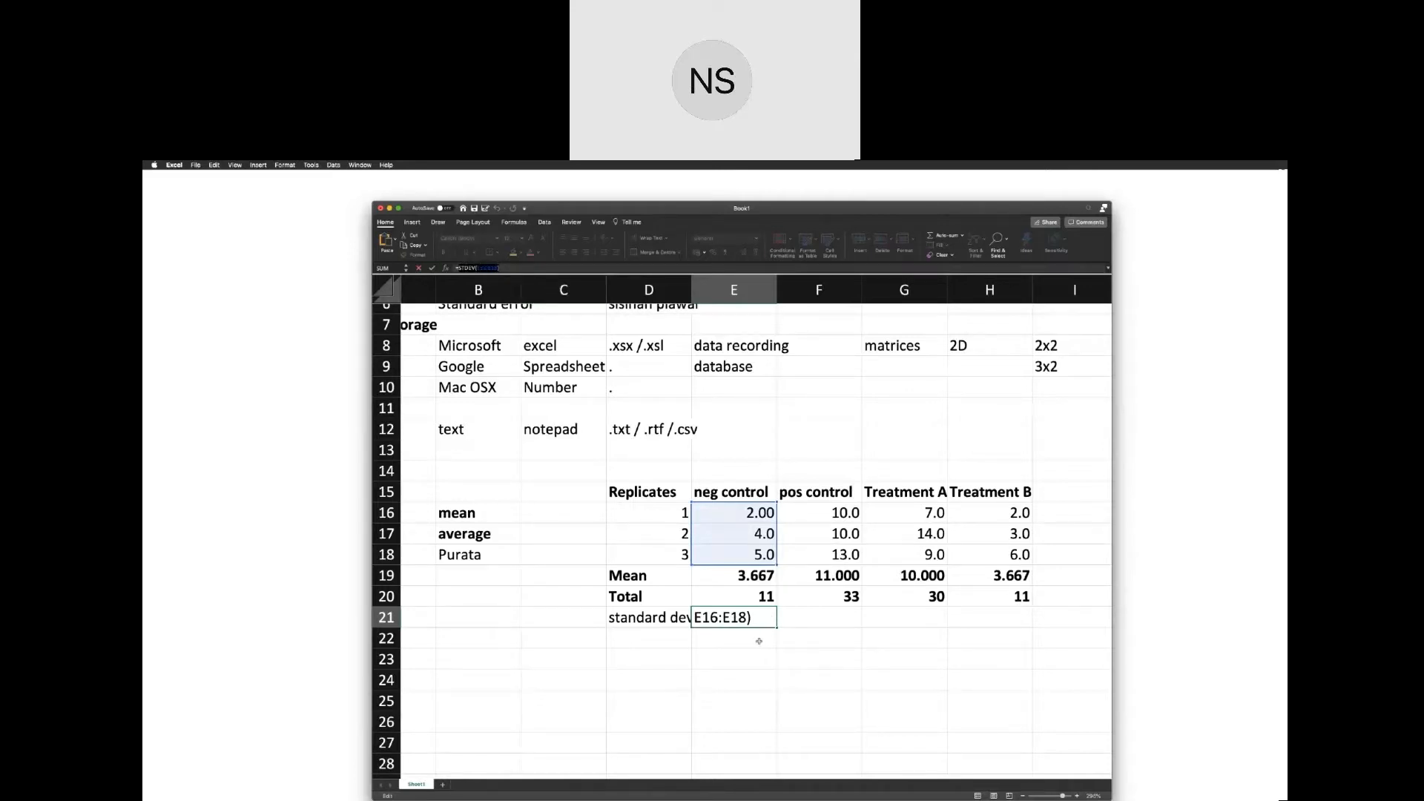
key("Return")
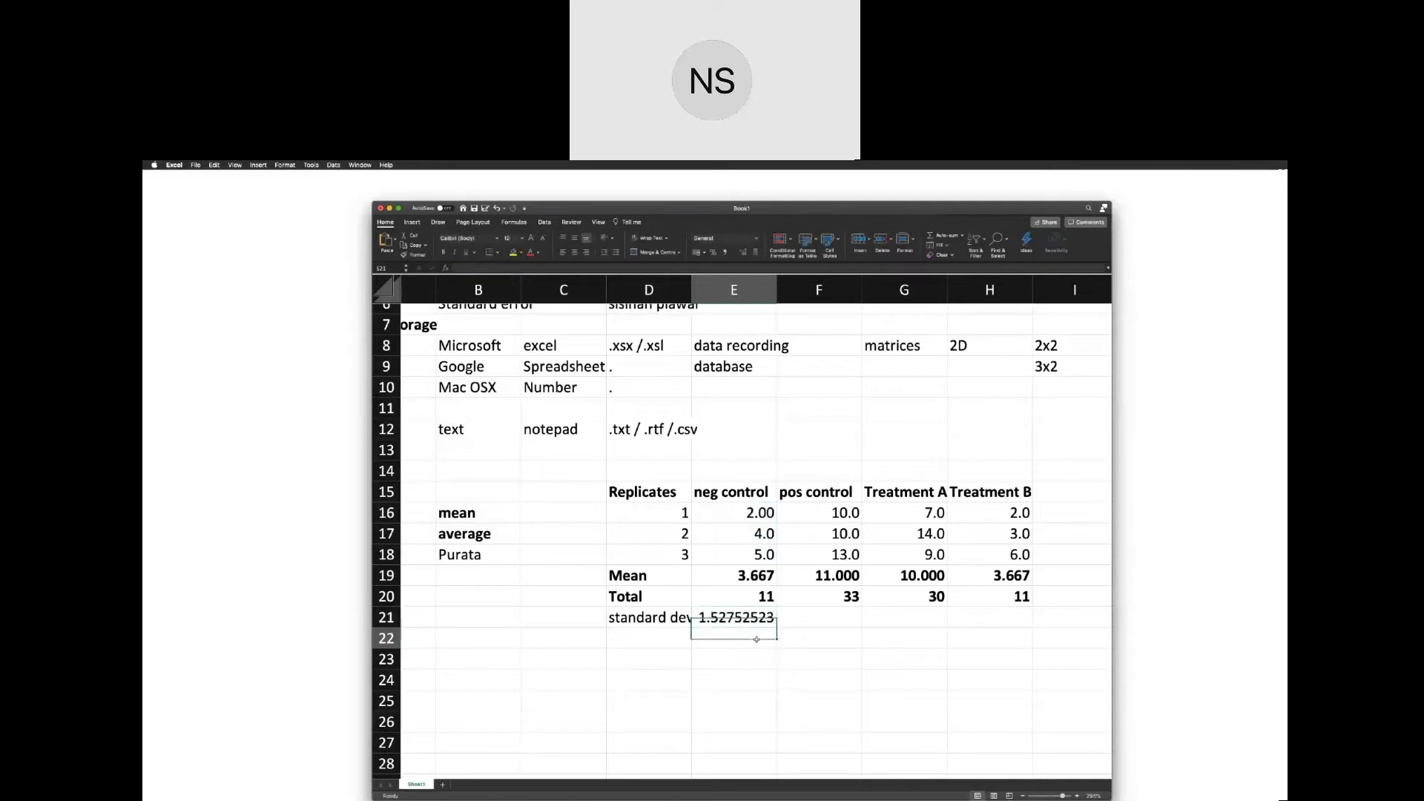
left_click(746, 613)
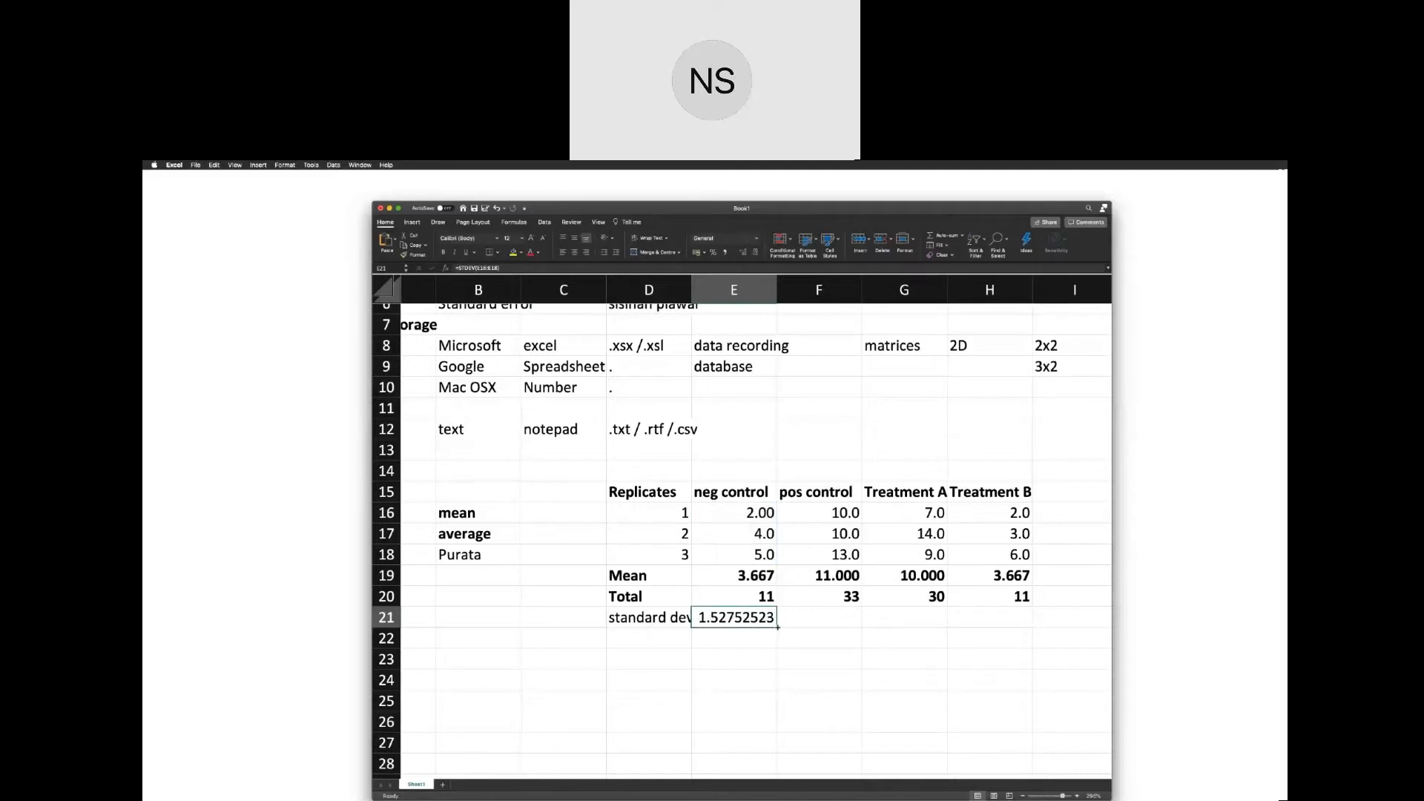
left_click_drag(777, 627, 1010, 631)
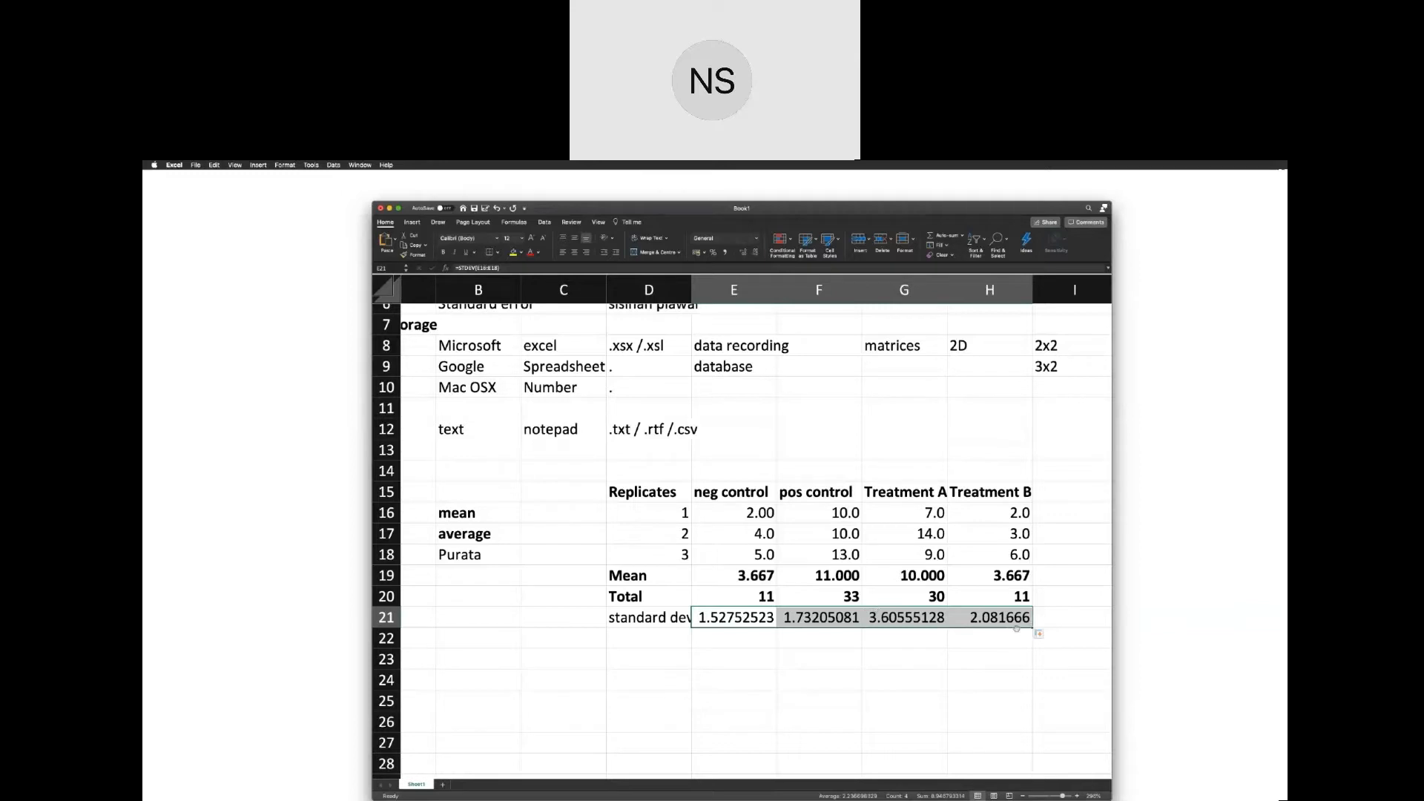
left_click(1024, 638)
Make the standard deviation label and values in D21:H21 bold.
left_click(647, 622)
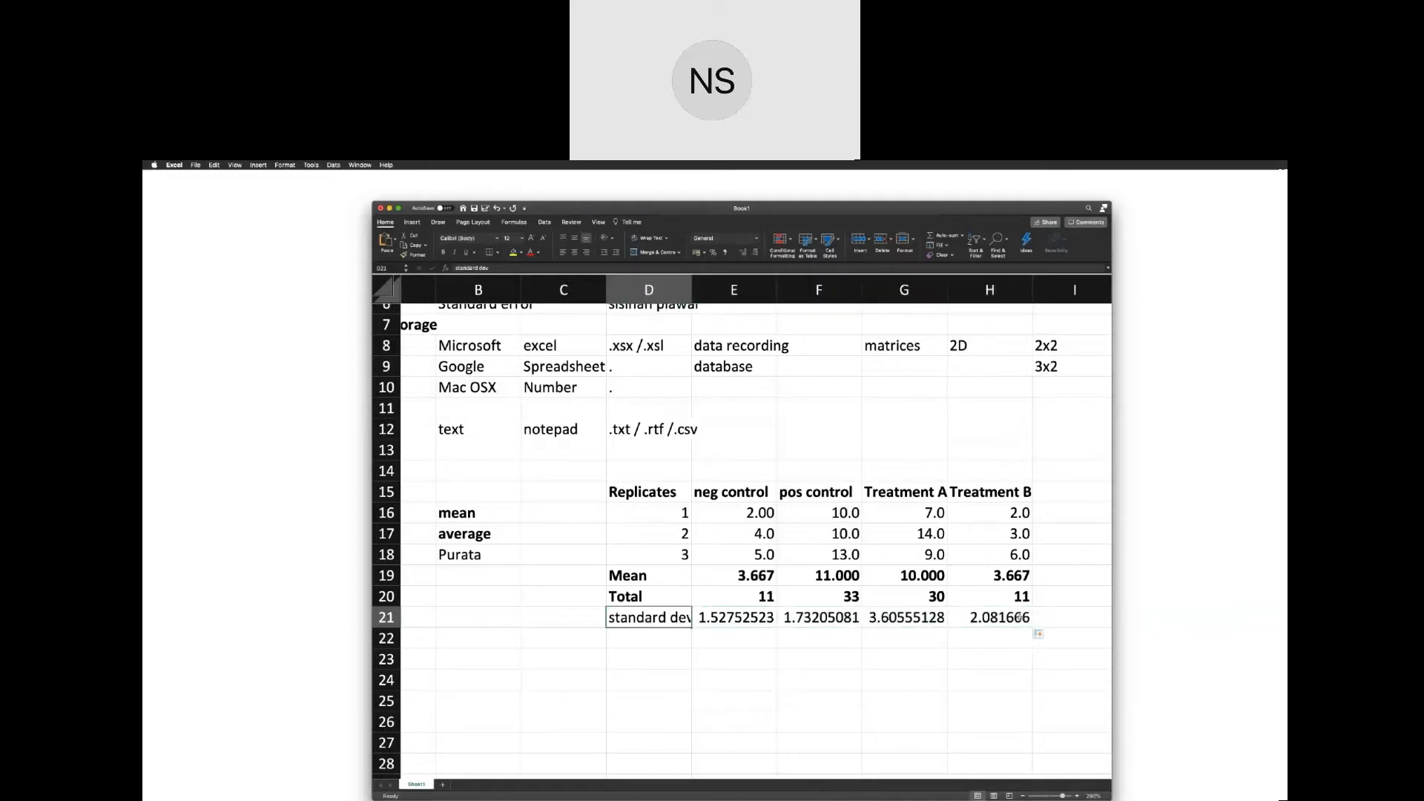
left_click_drag(994, 620, 665, 622)
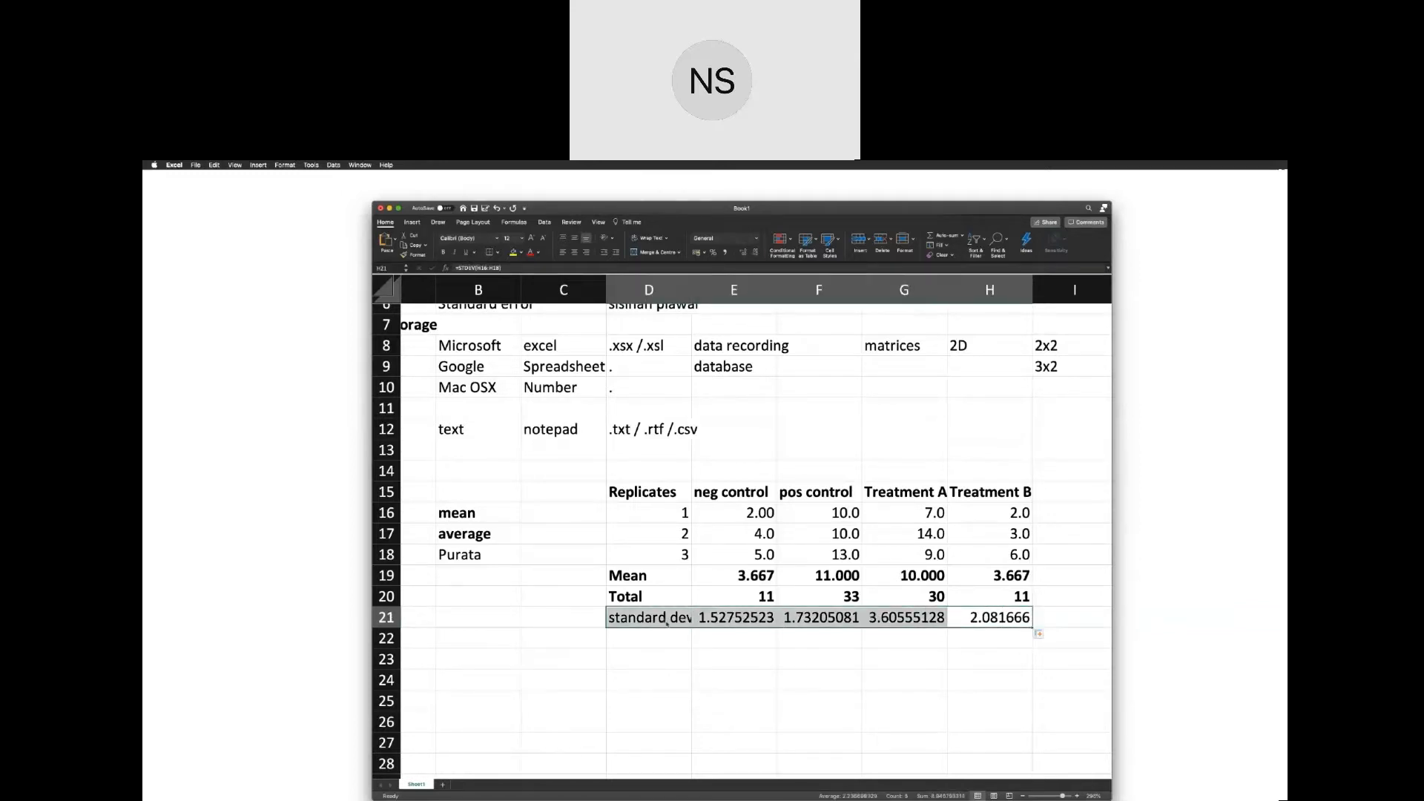
key("super+b")
Label cell D22 below the standard deviation row as "St error.".
left_click(640, 640)
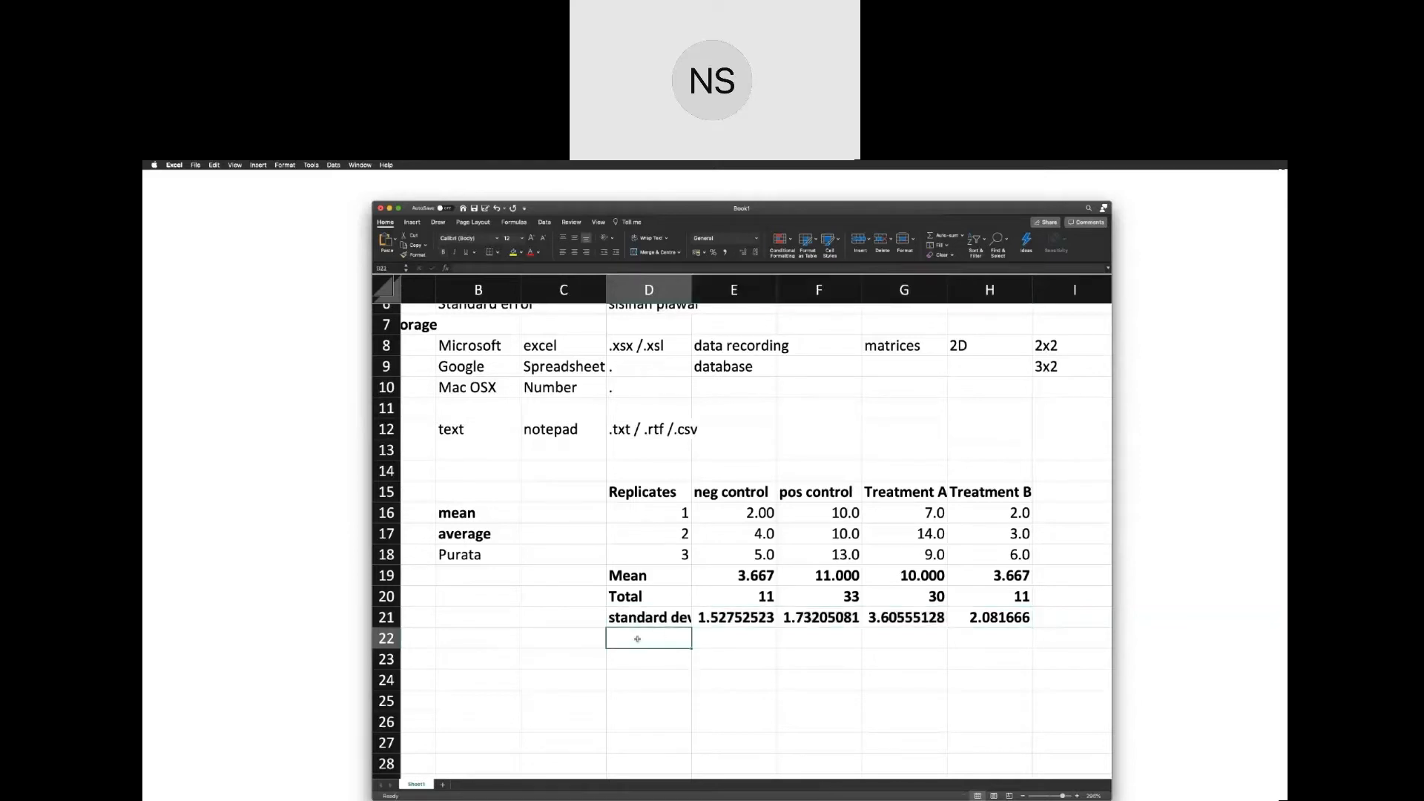
type("Sta")
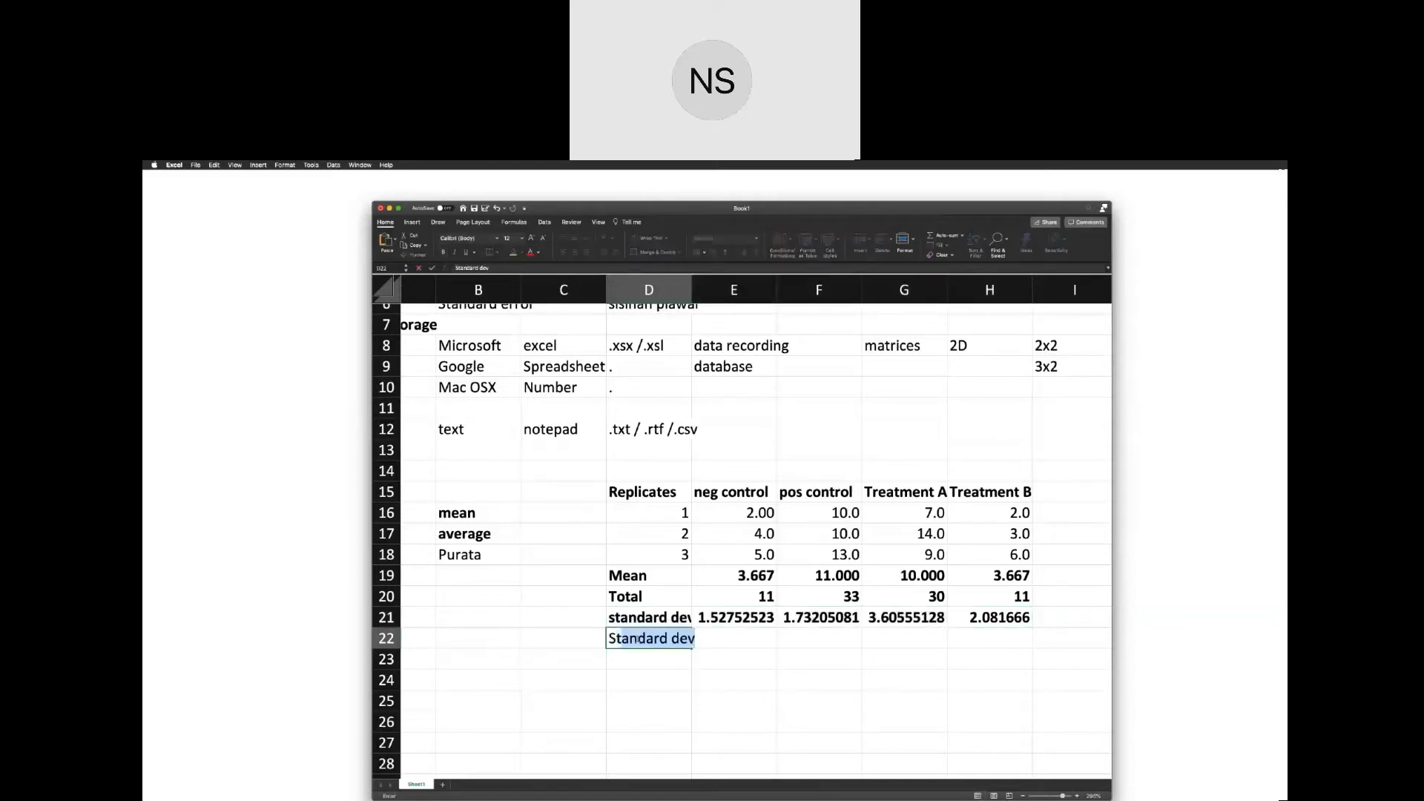
key("BackSpace")
type("e")
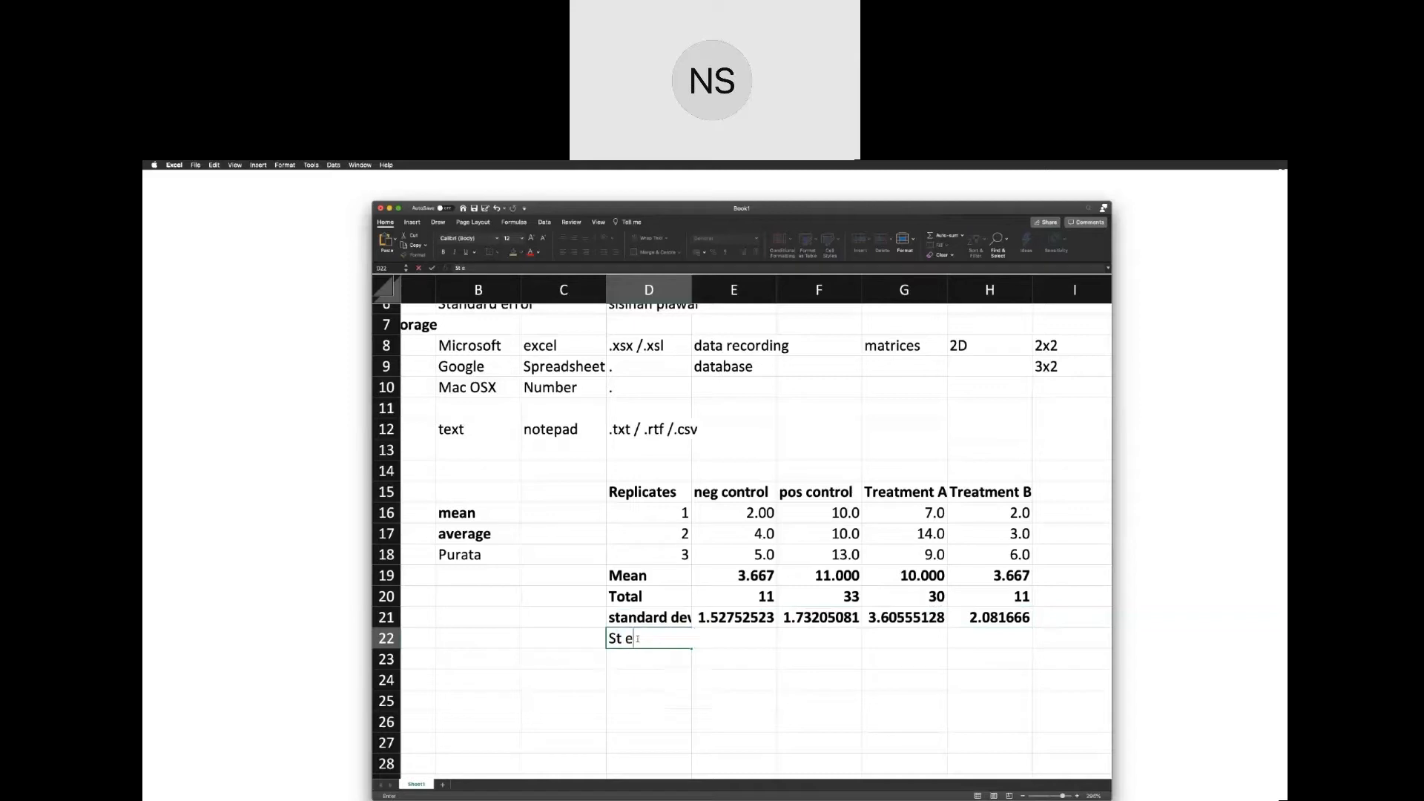
type("rror.")
left_click(734, 575)
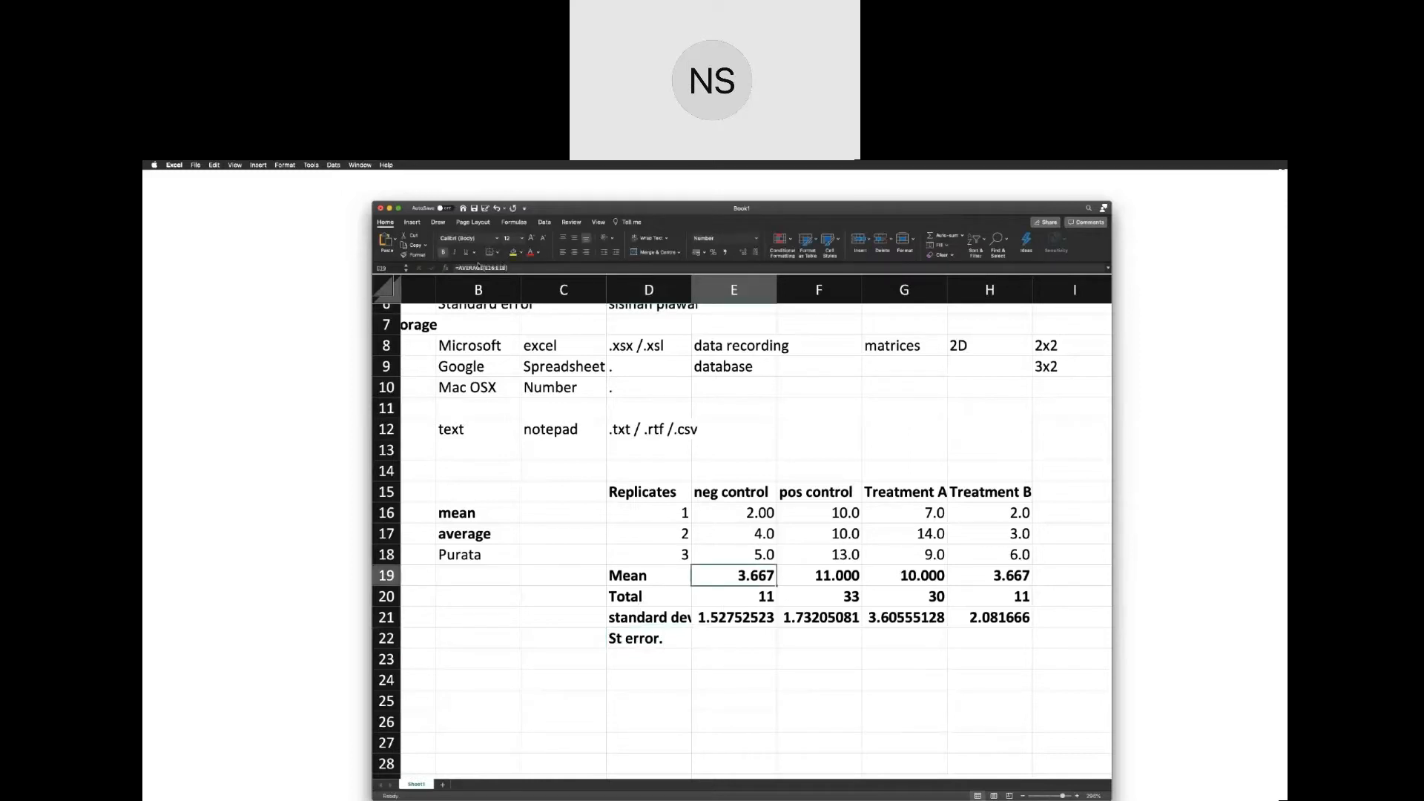
left_click(721, 605)
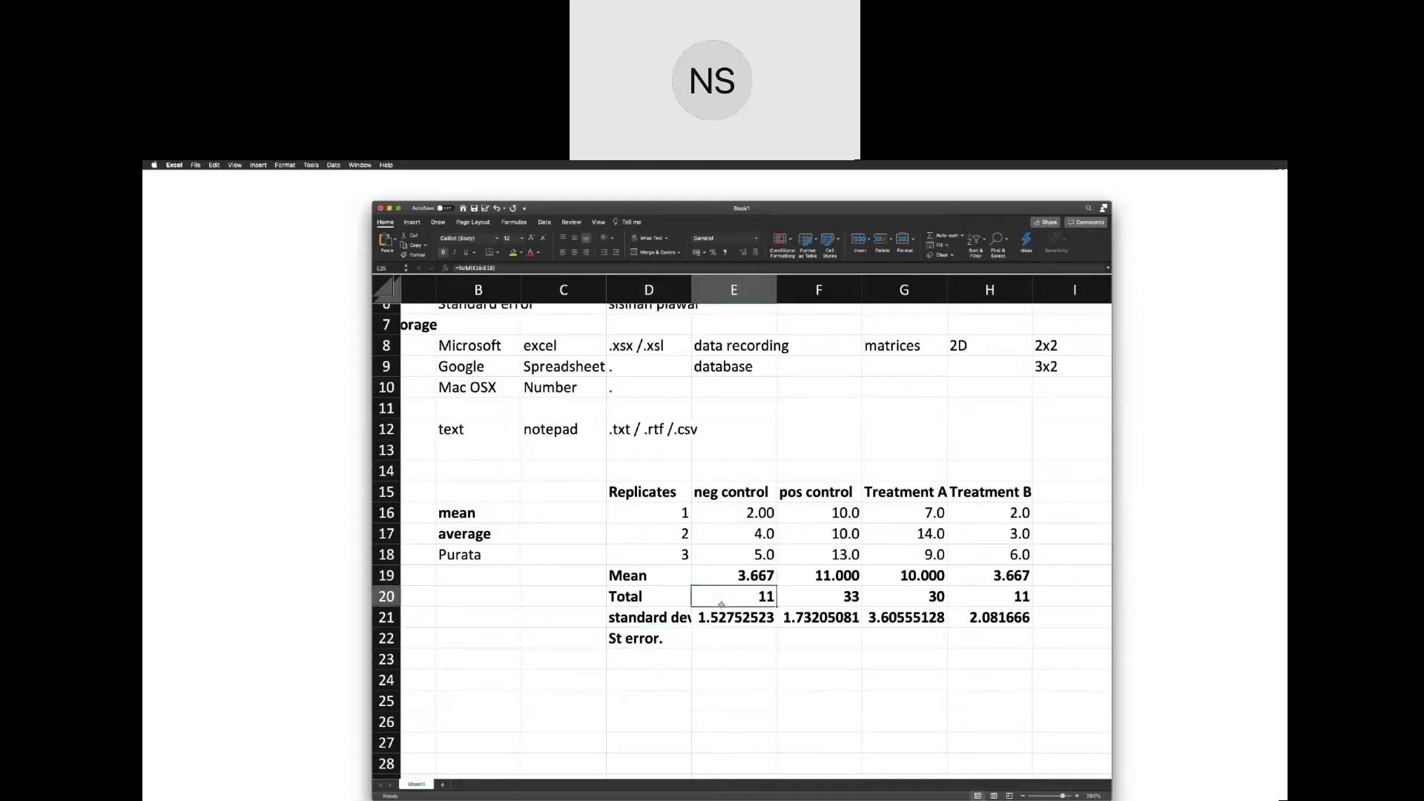
Inspect the formula behind the negative control's standard deviation in cell E21 and its E16:E18 range.
double_click(721, 605)
double_click(734, 618)
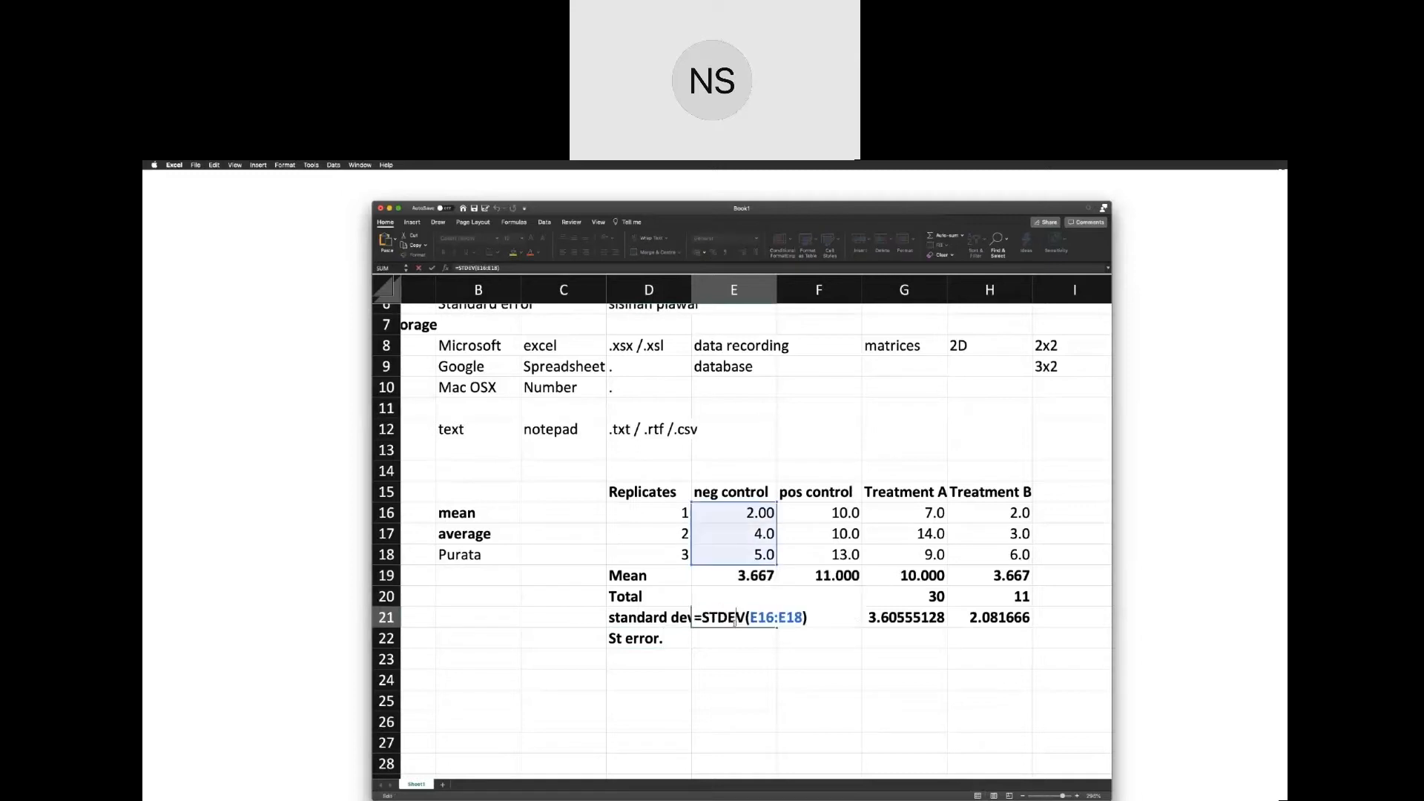
left_click_drag(746, 617, 702, 617)
left_click(712, 569)
key("Escape")
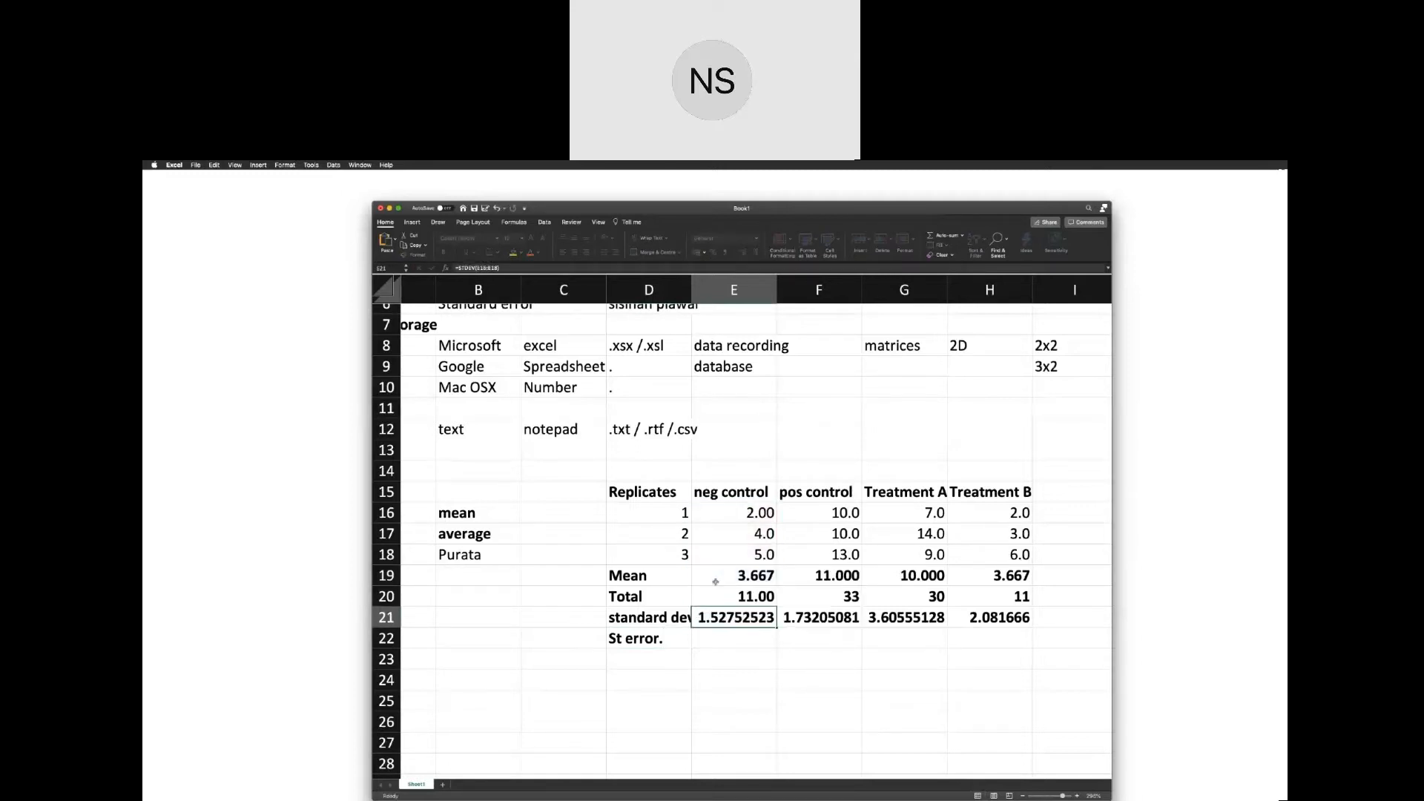
Calculate the negative control's standard error in cell E22 with the formula =E21/SQRT(3).
left_click(712, 642)
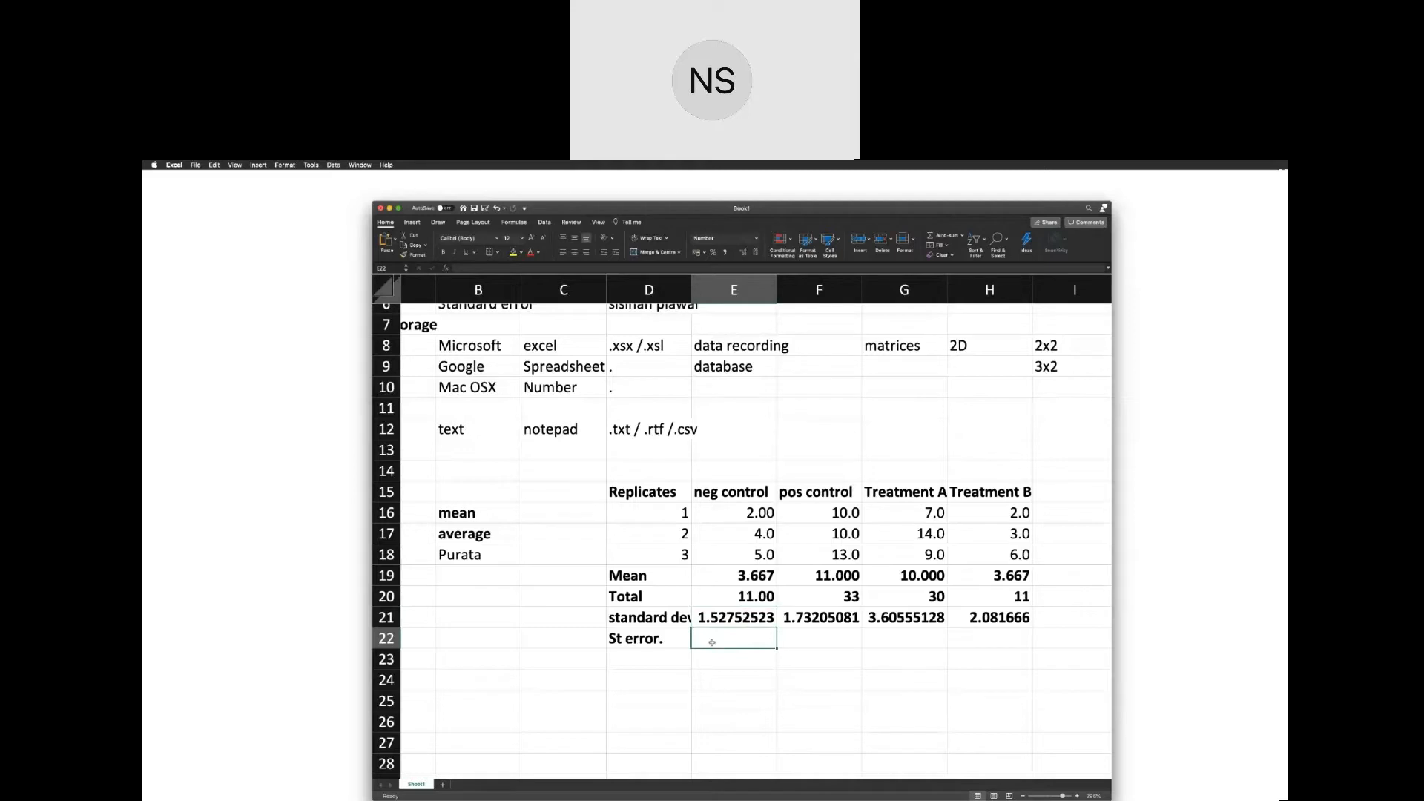
type("=")
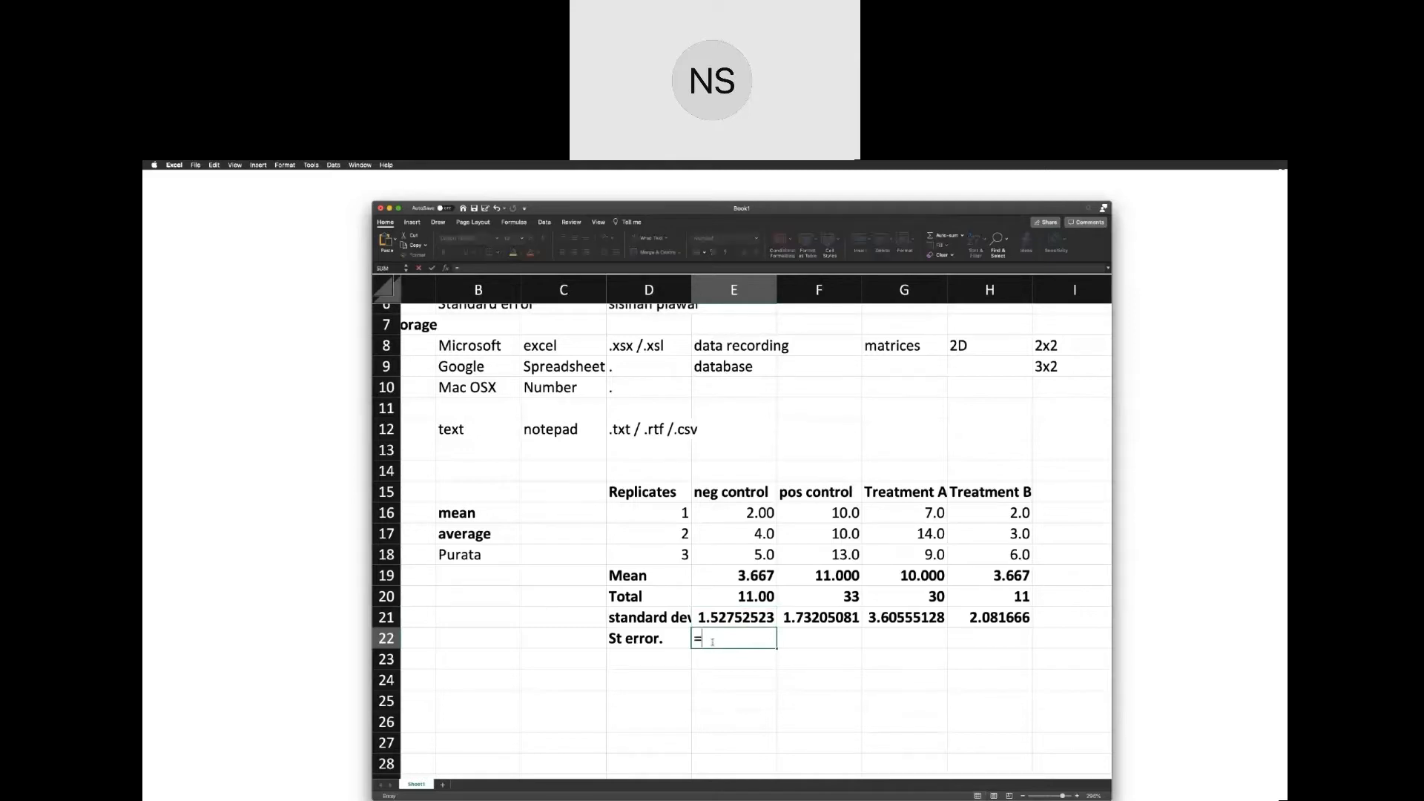
left_click(713, 620)
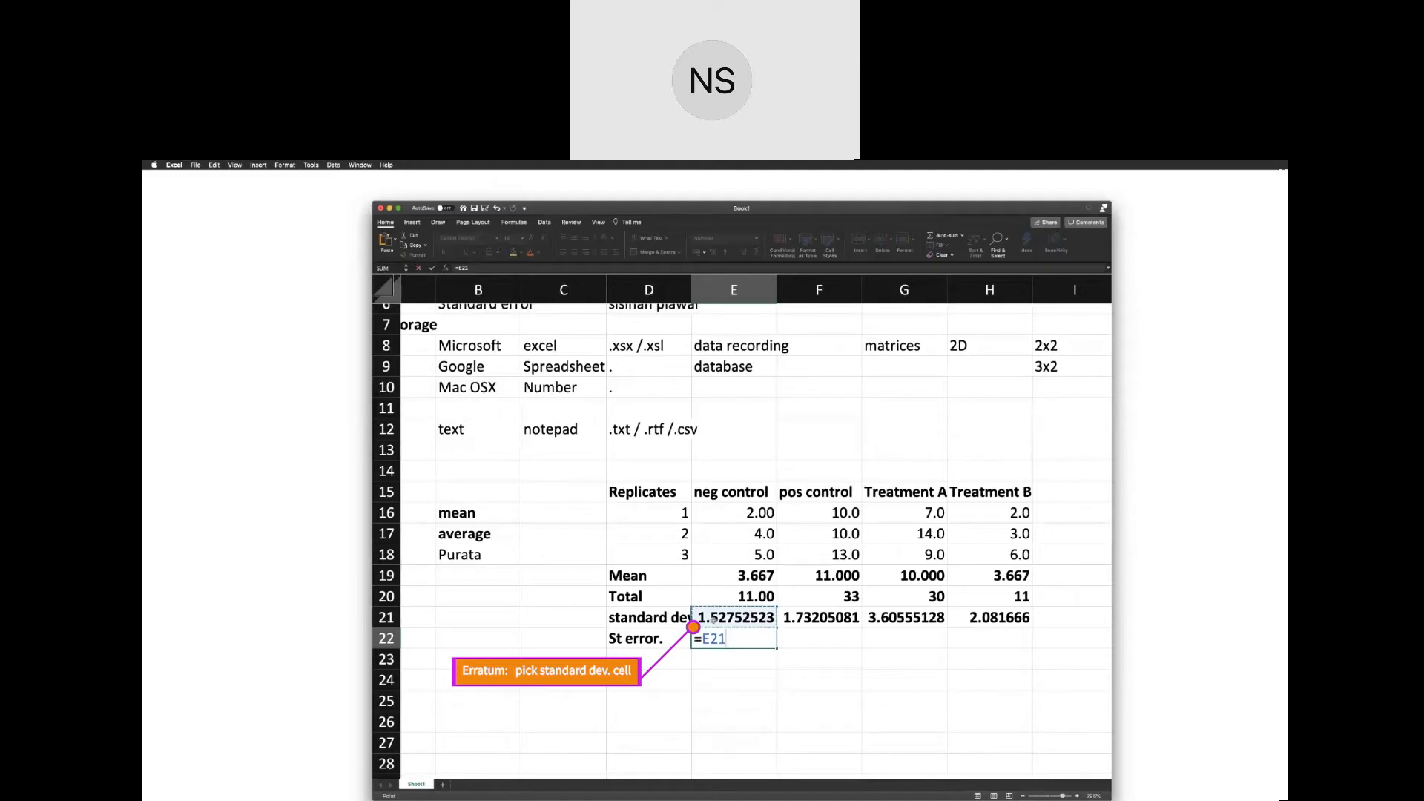
type("/")
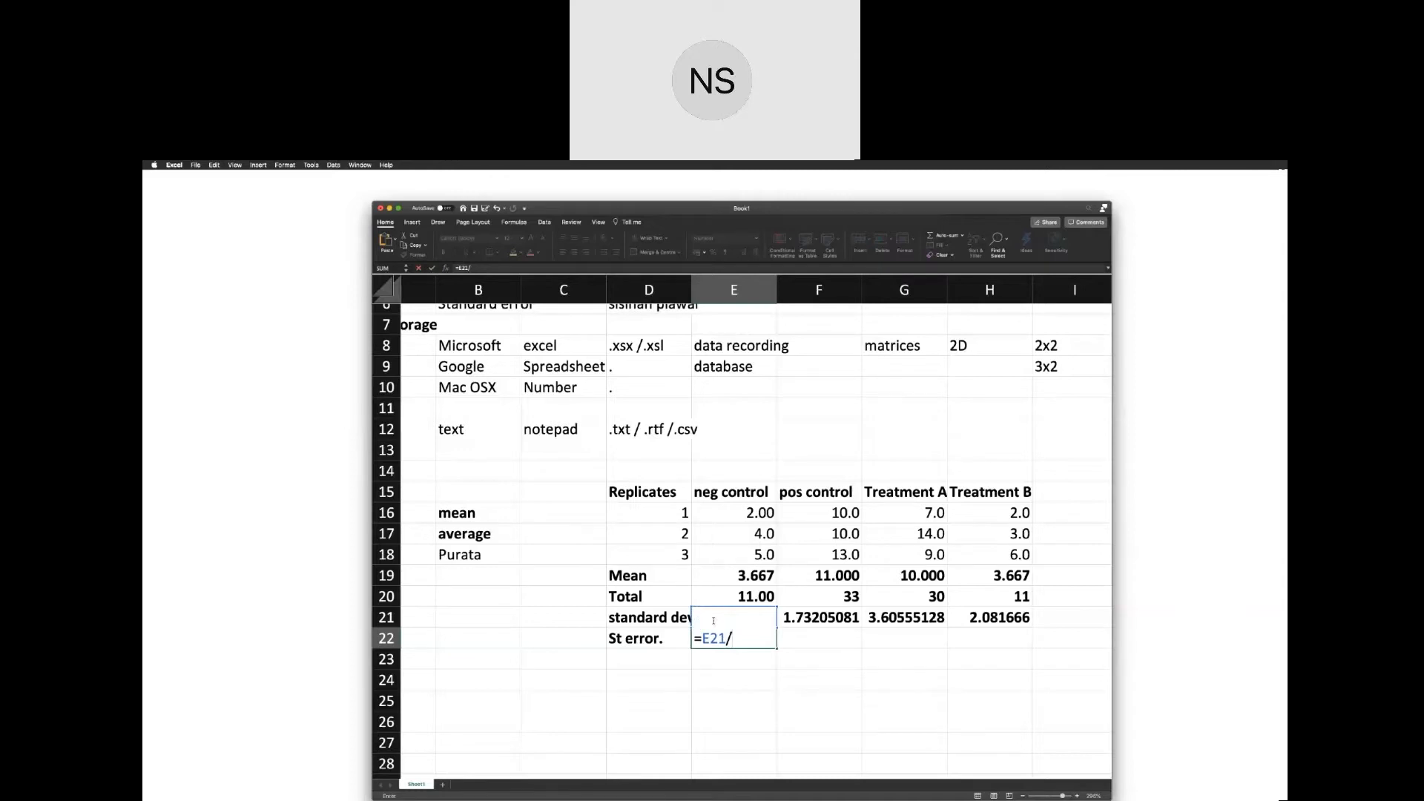
type("sqr")
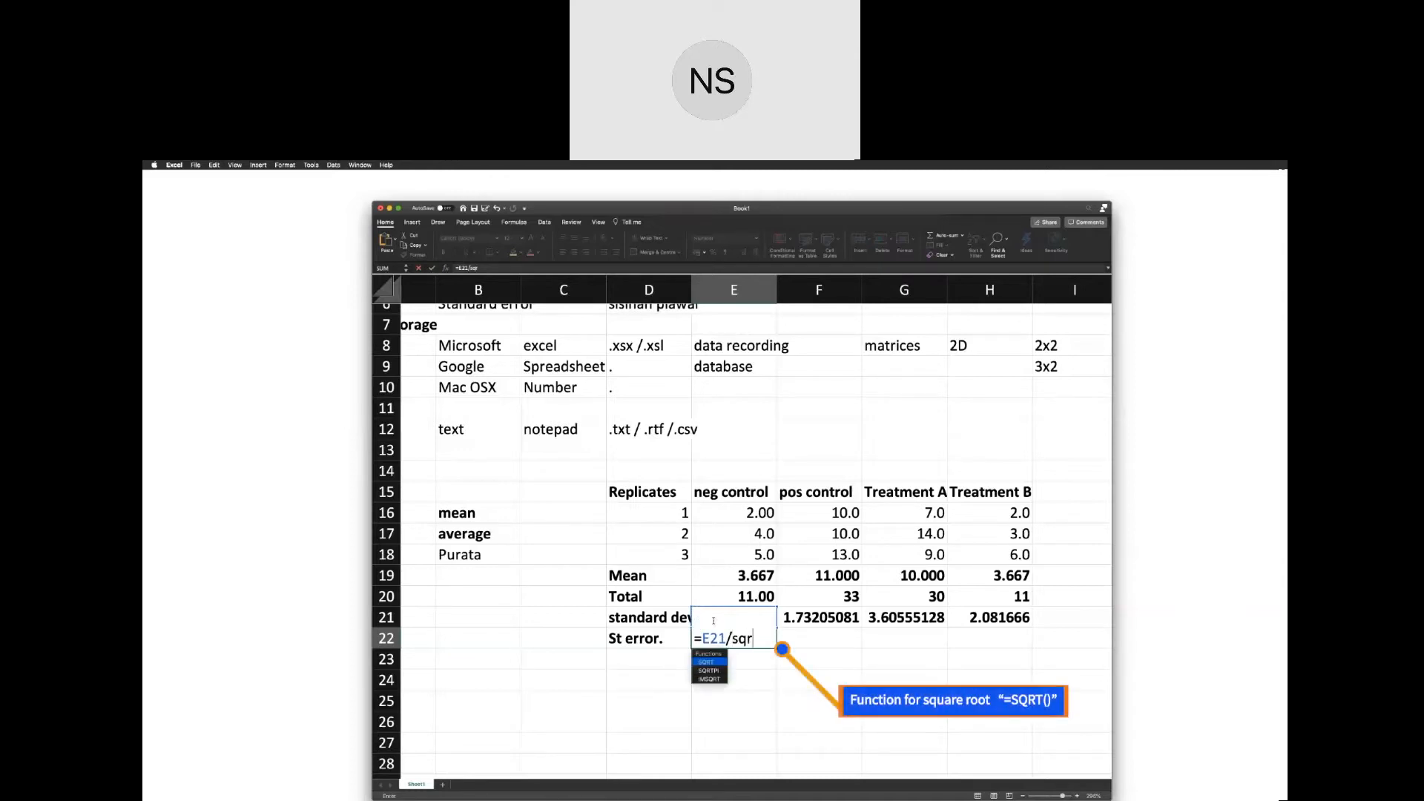
key("Tab")
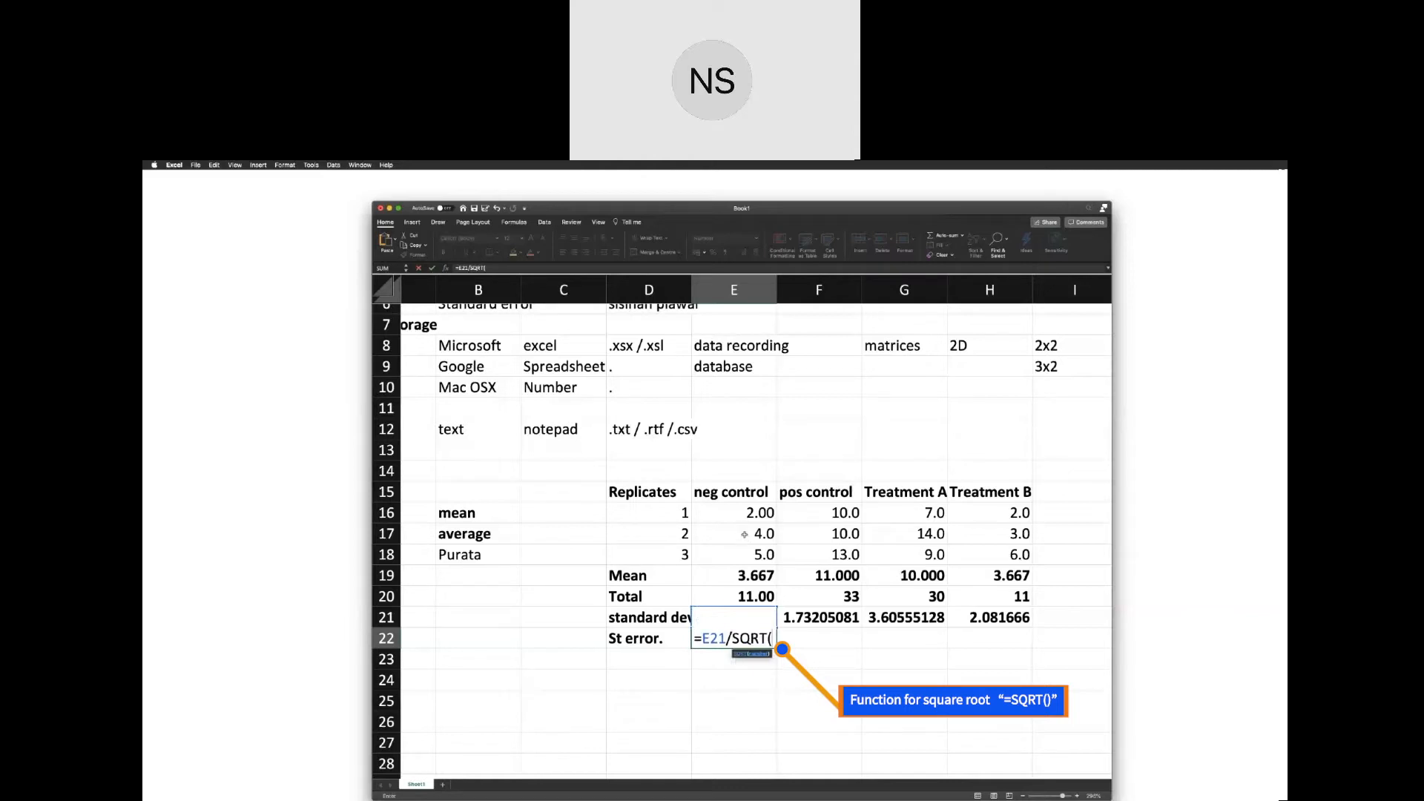
type("3)")
key("Return")
left_click(649, 637)
left_click(727, 640)
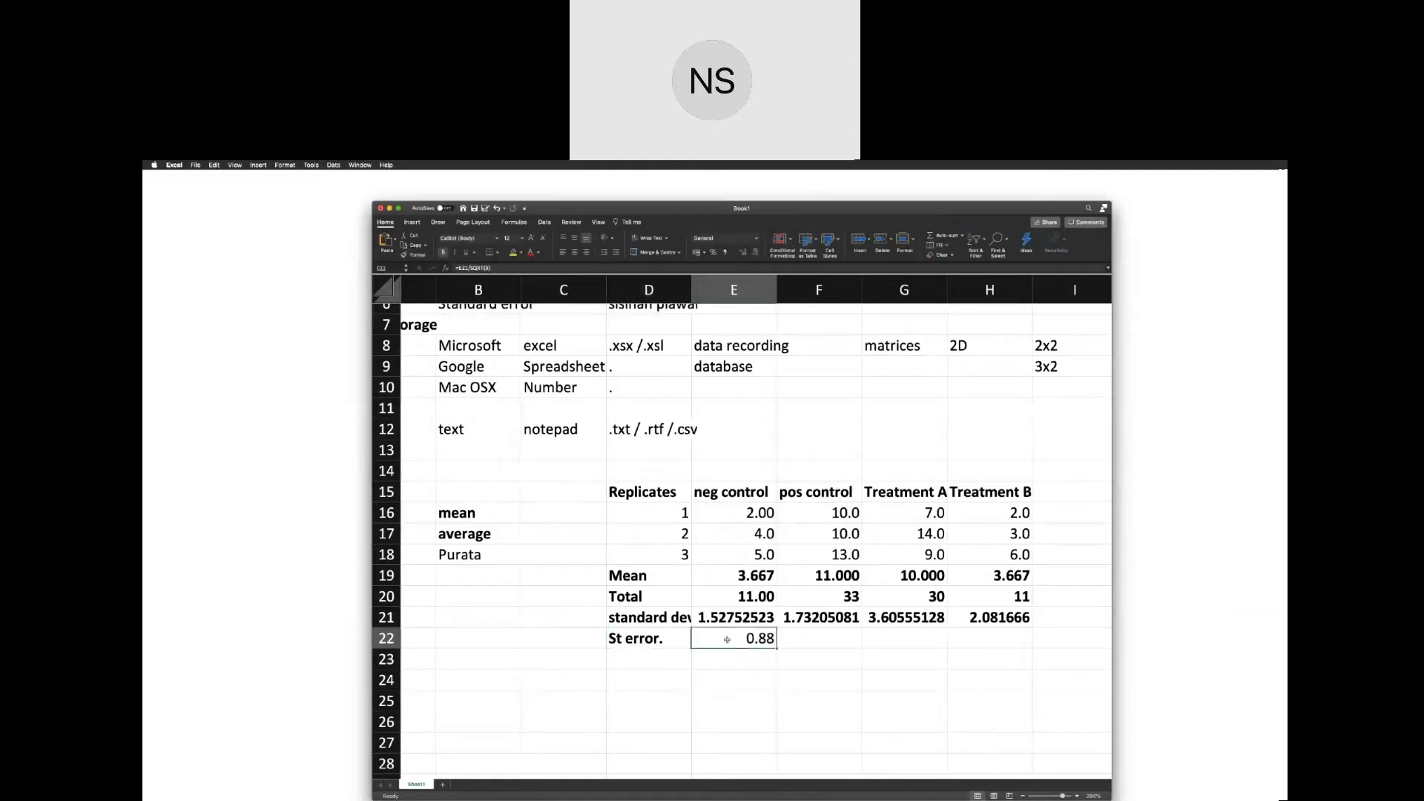
Switch to Chrome and search Google for "equation for standard error" to review the formula.
key("super+Tab")
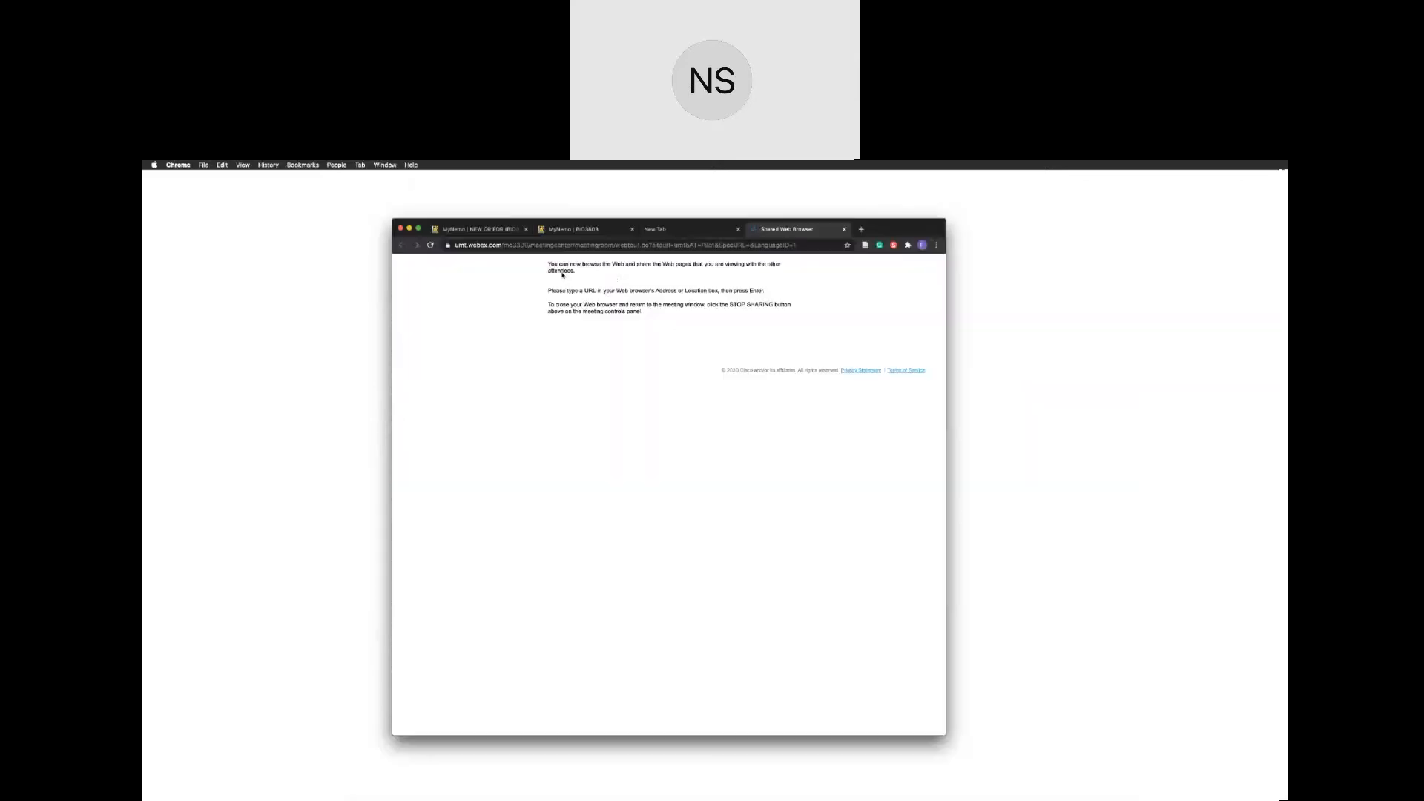
left_click(544, 246)
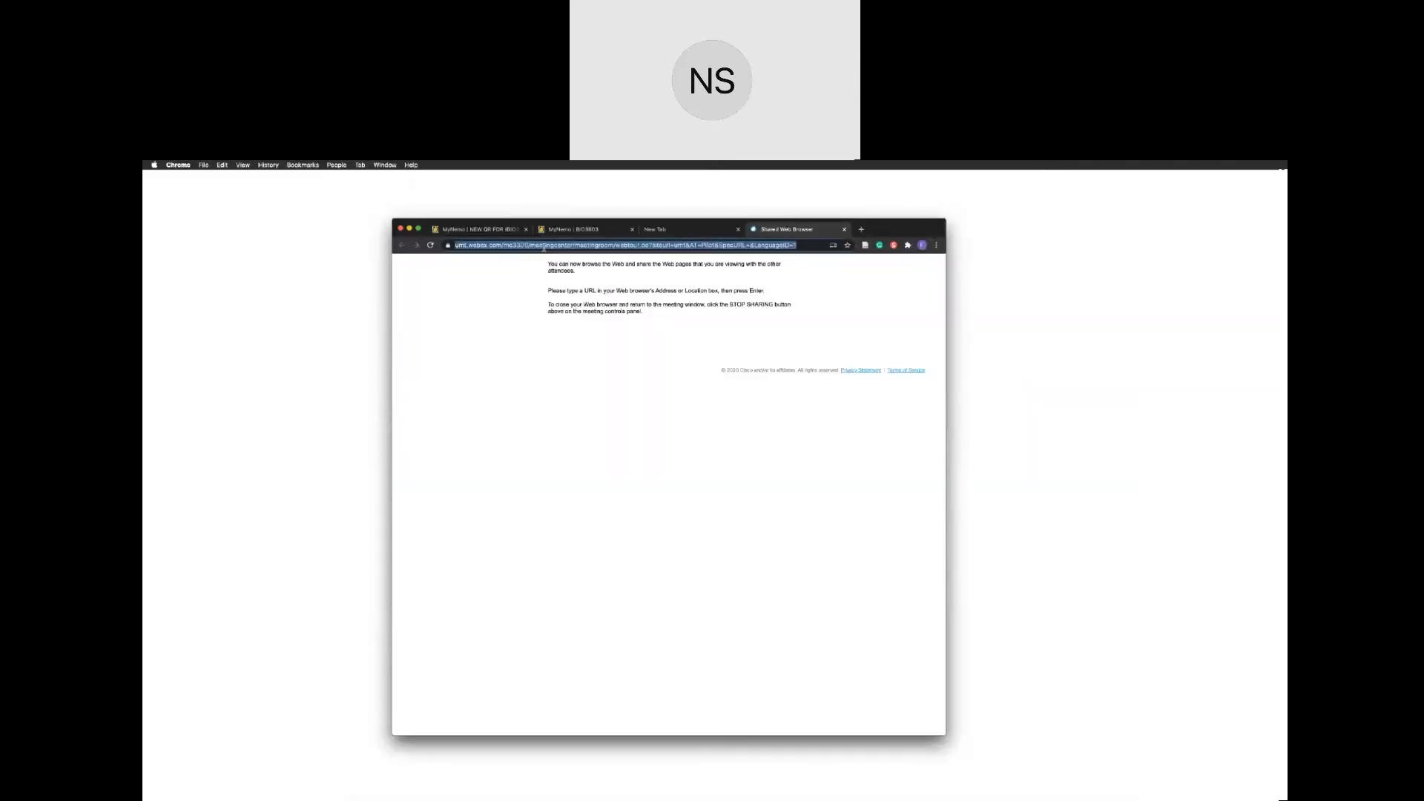
left_click_drag(896, 230, 827, 317)
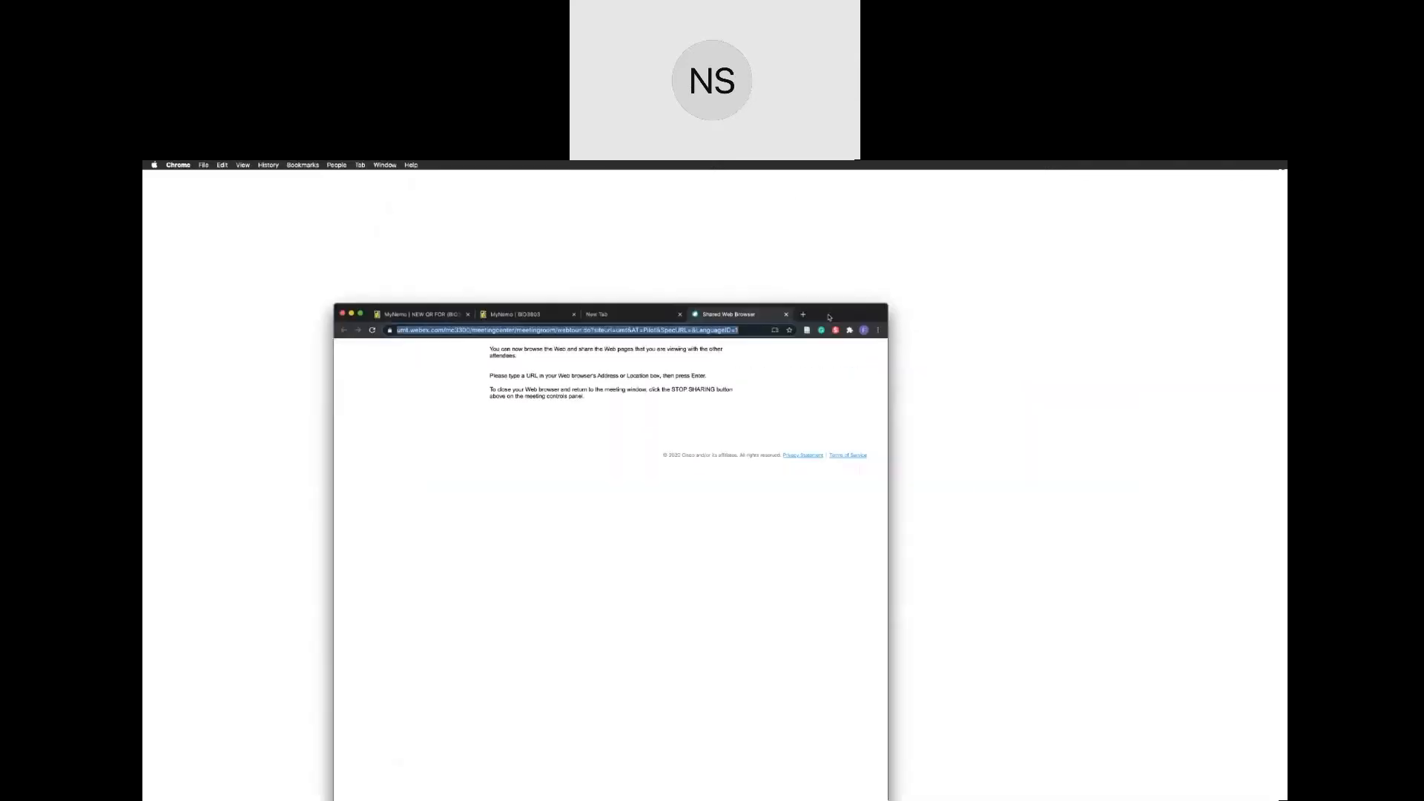
left_click(793, 316)
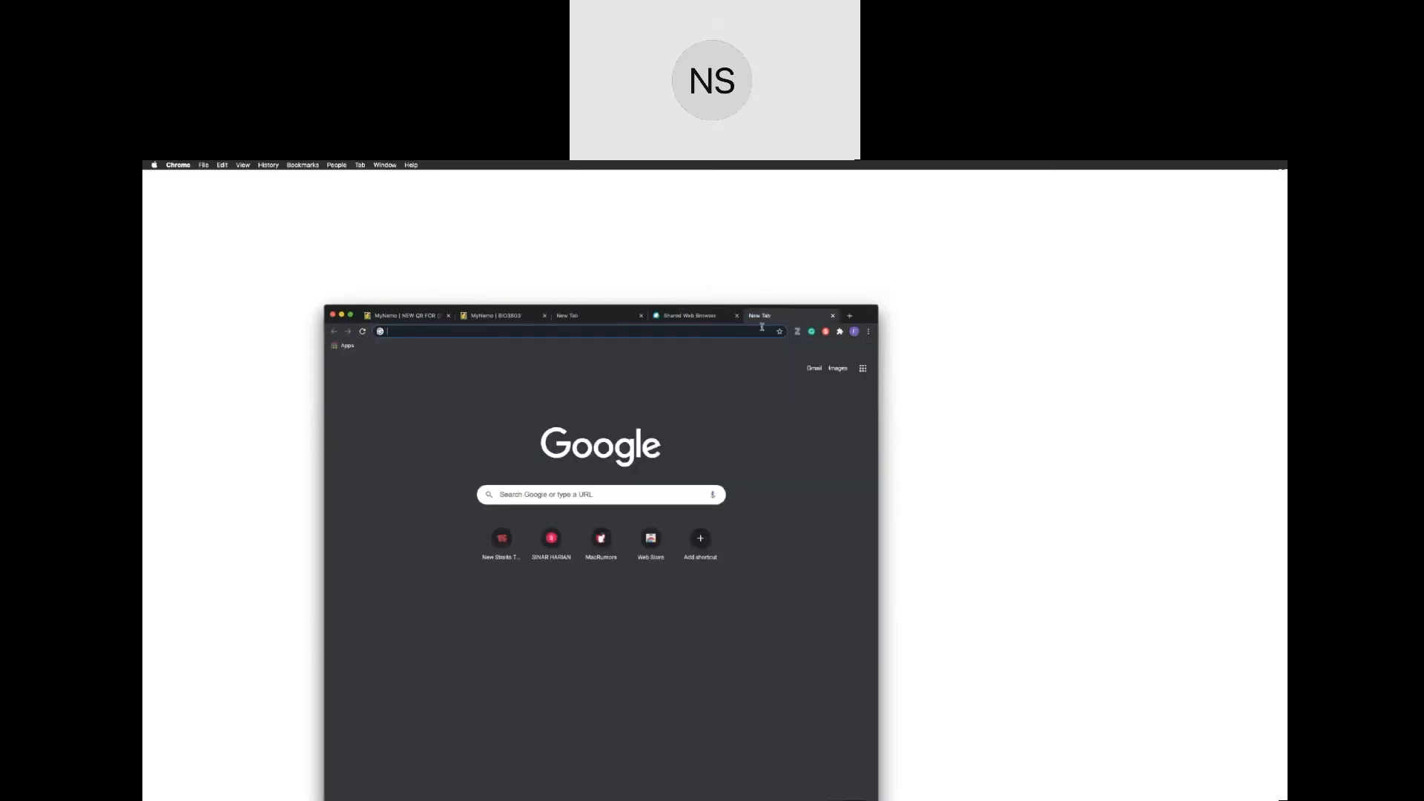
type("equation")
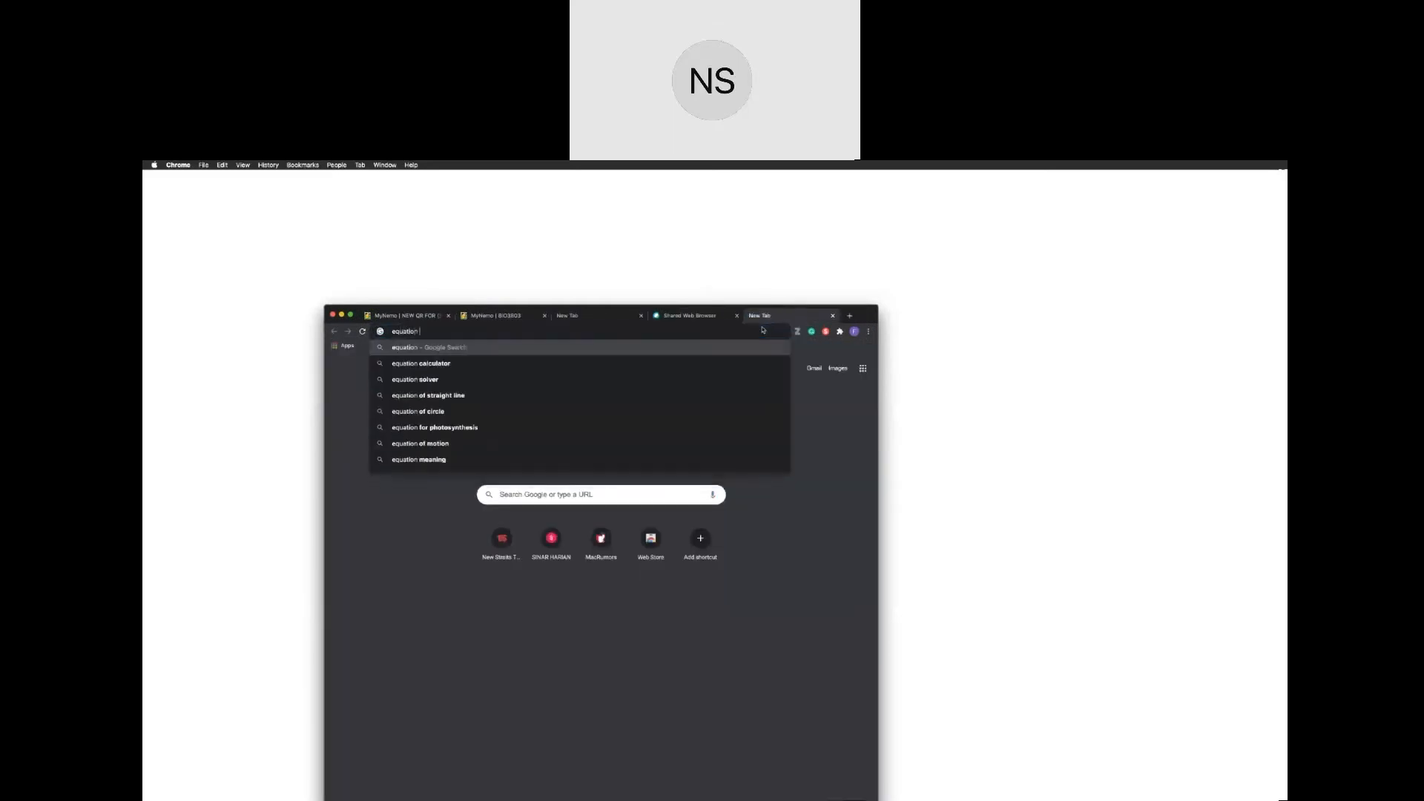
type(" for sta")
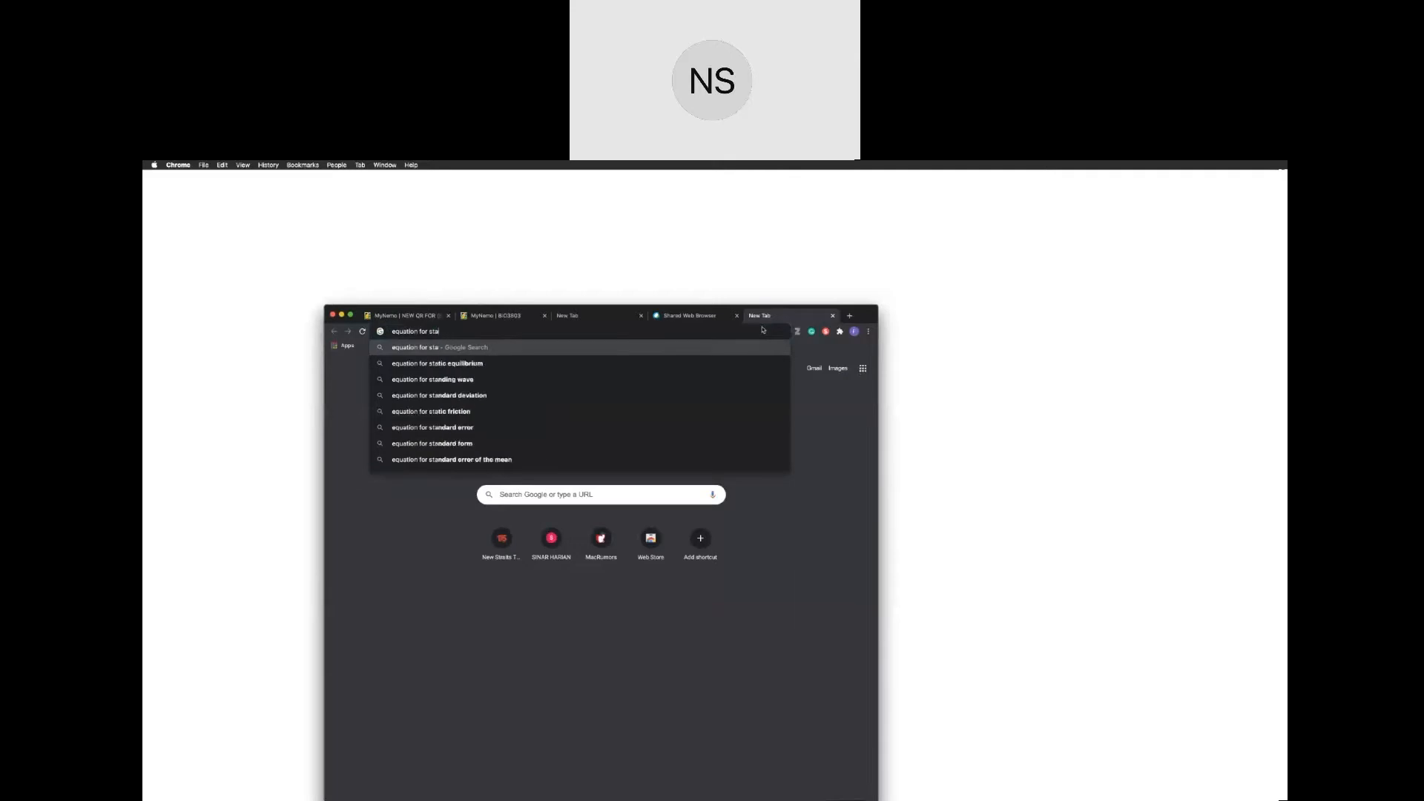
type("ndard error")
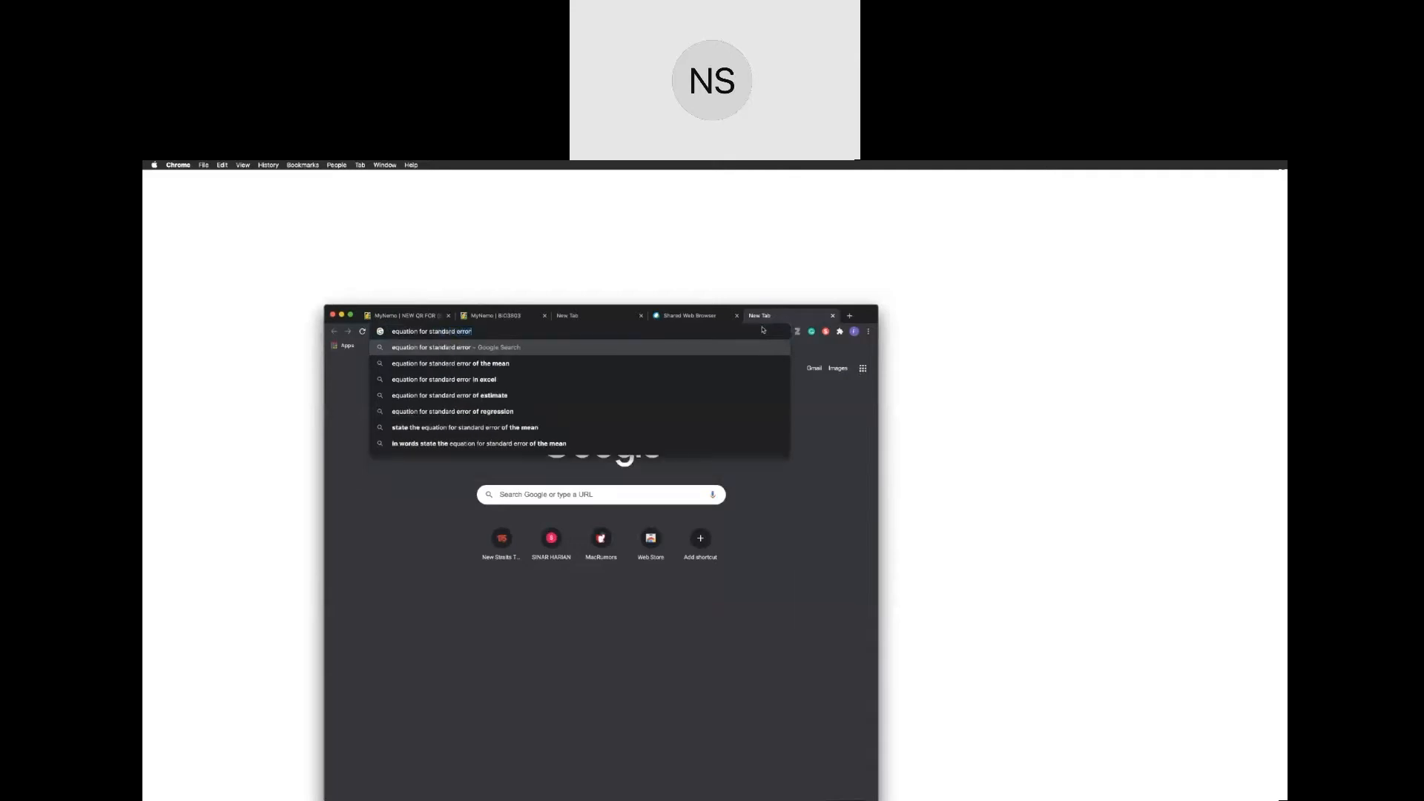
key("Return")
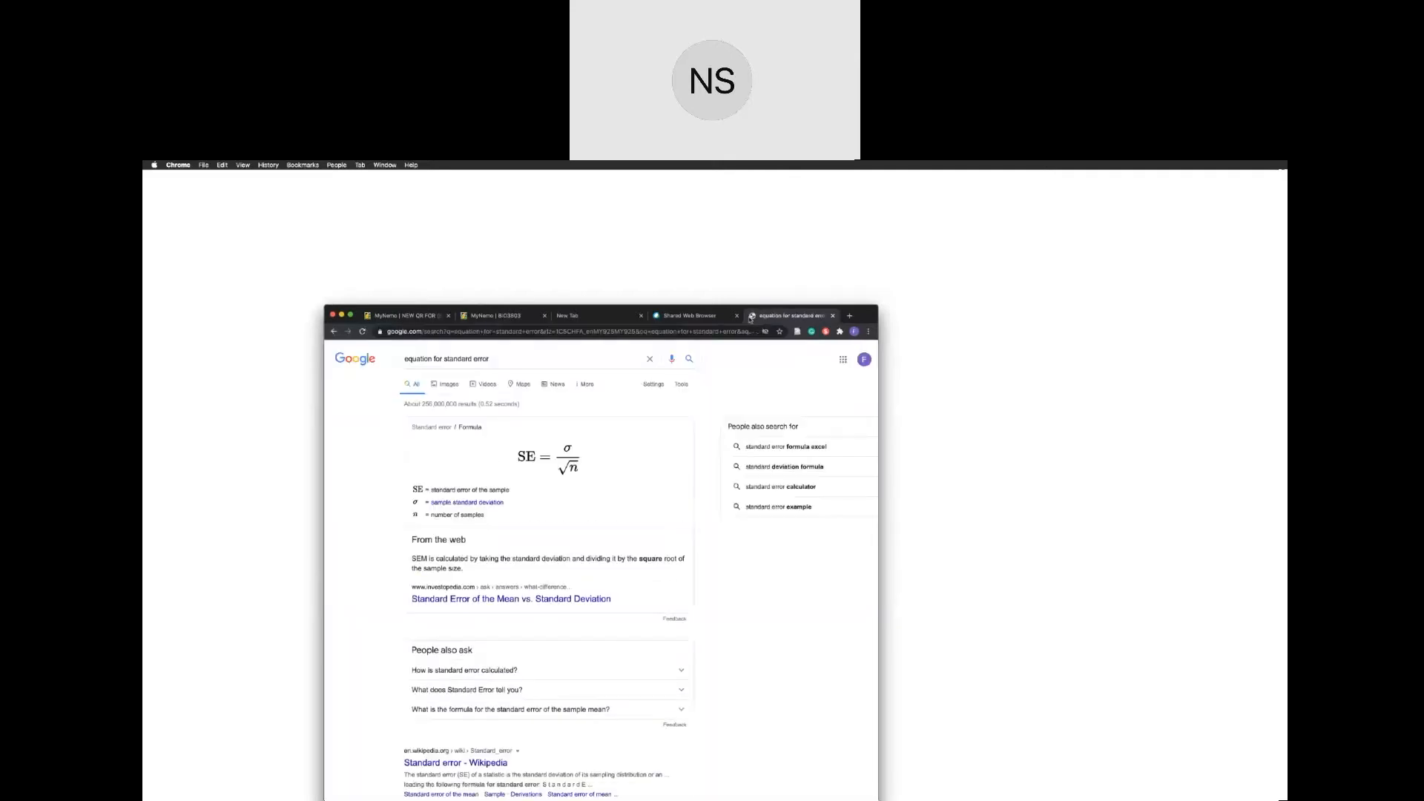
scroll(546, 463, "down", 1)
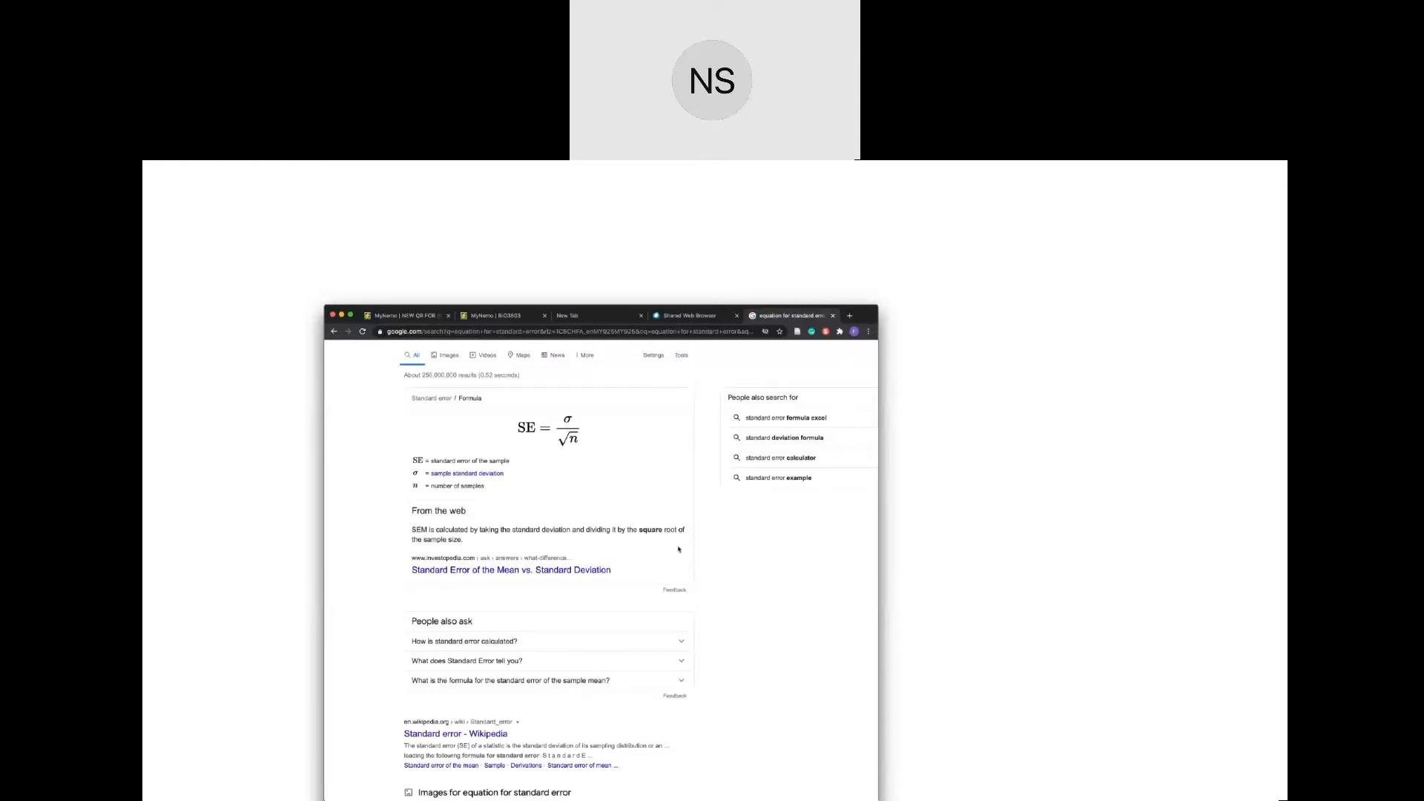
Return to the Excel workbook and check the standard error formula in E22 against the searched equation.
key("ctrl+Left")
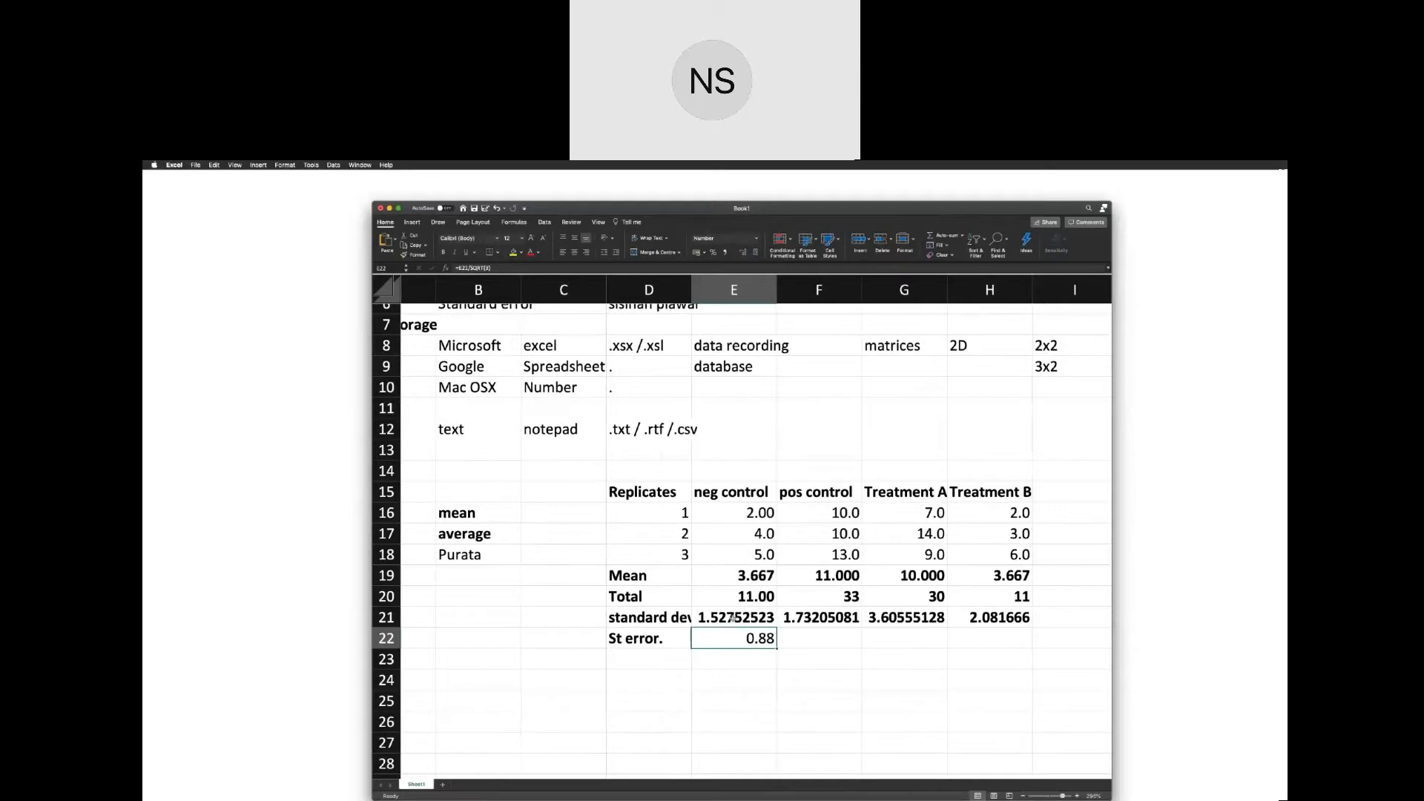
double_click(751, 638)
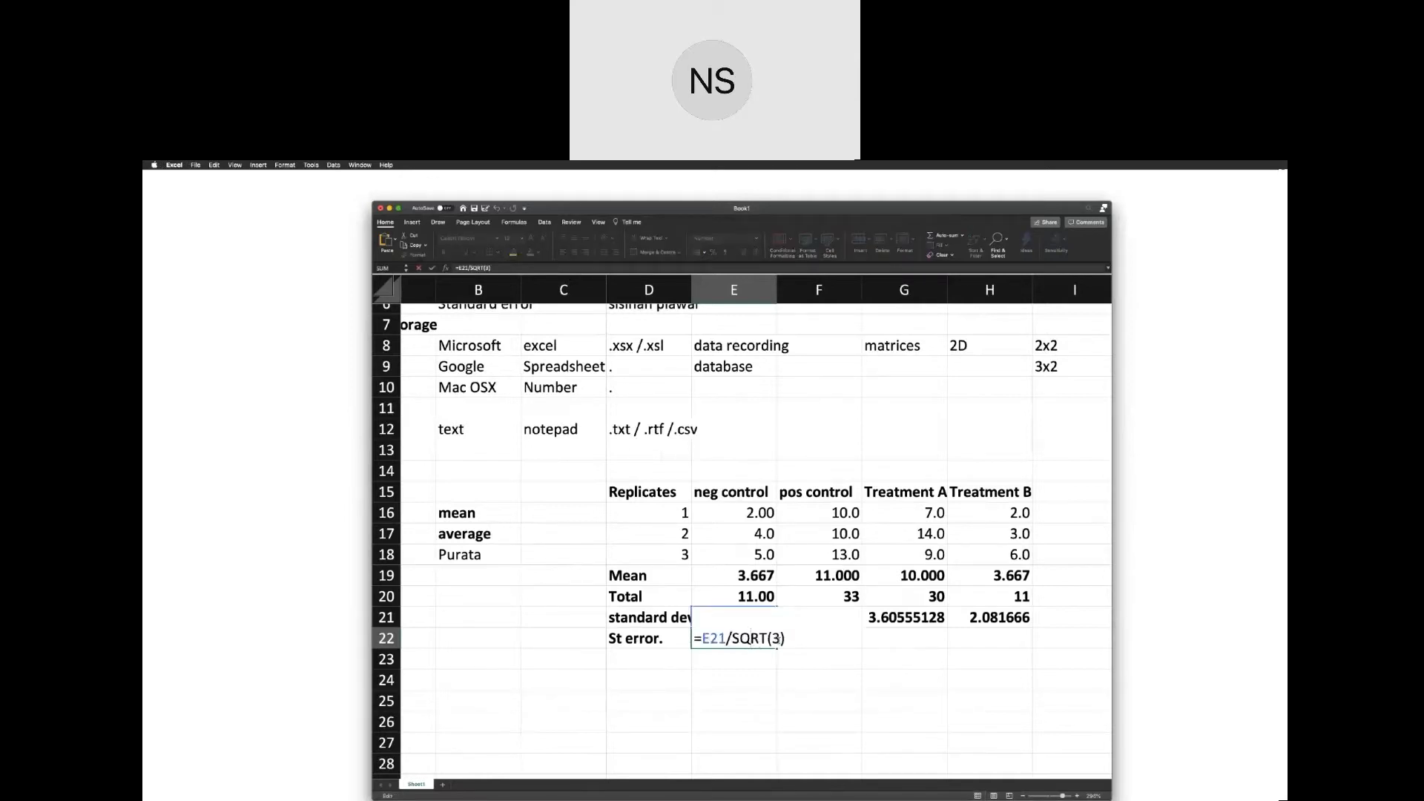
key("Return")
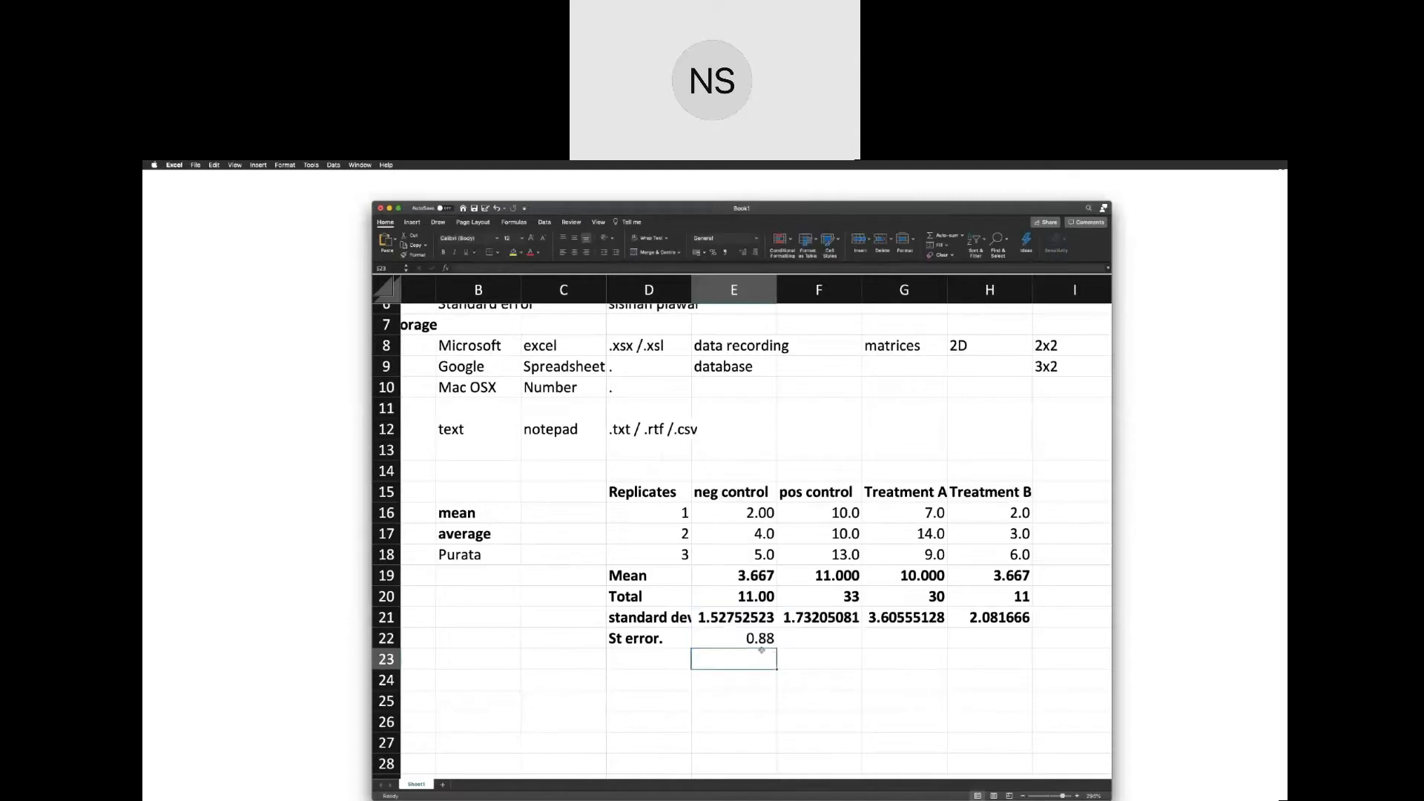
Fill the standard error formula from E22 across to H22 for the positive control and both treatments.
left_click(764, 642)
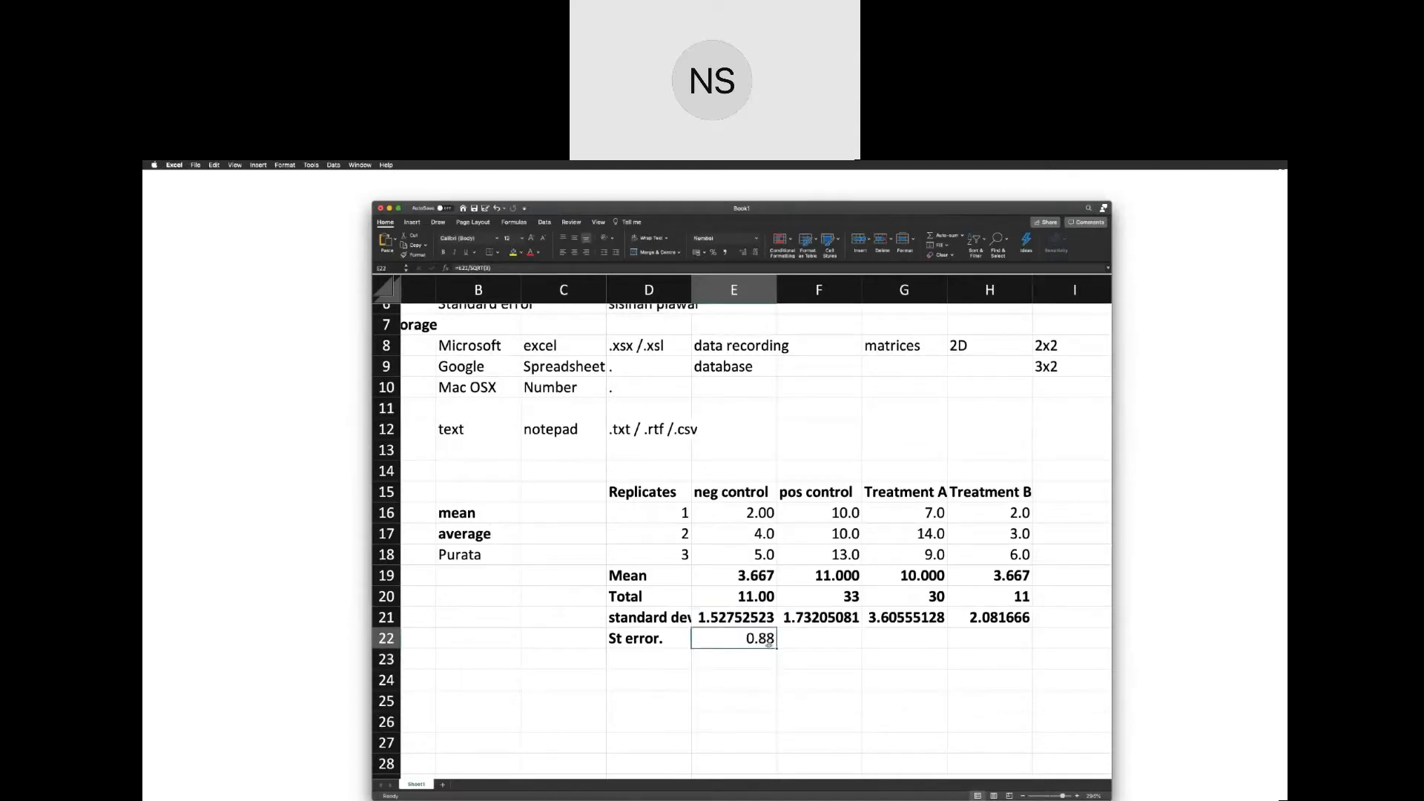
left_click_drag(776, 648, 997, 648)
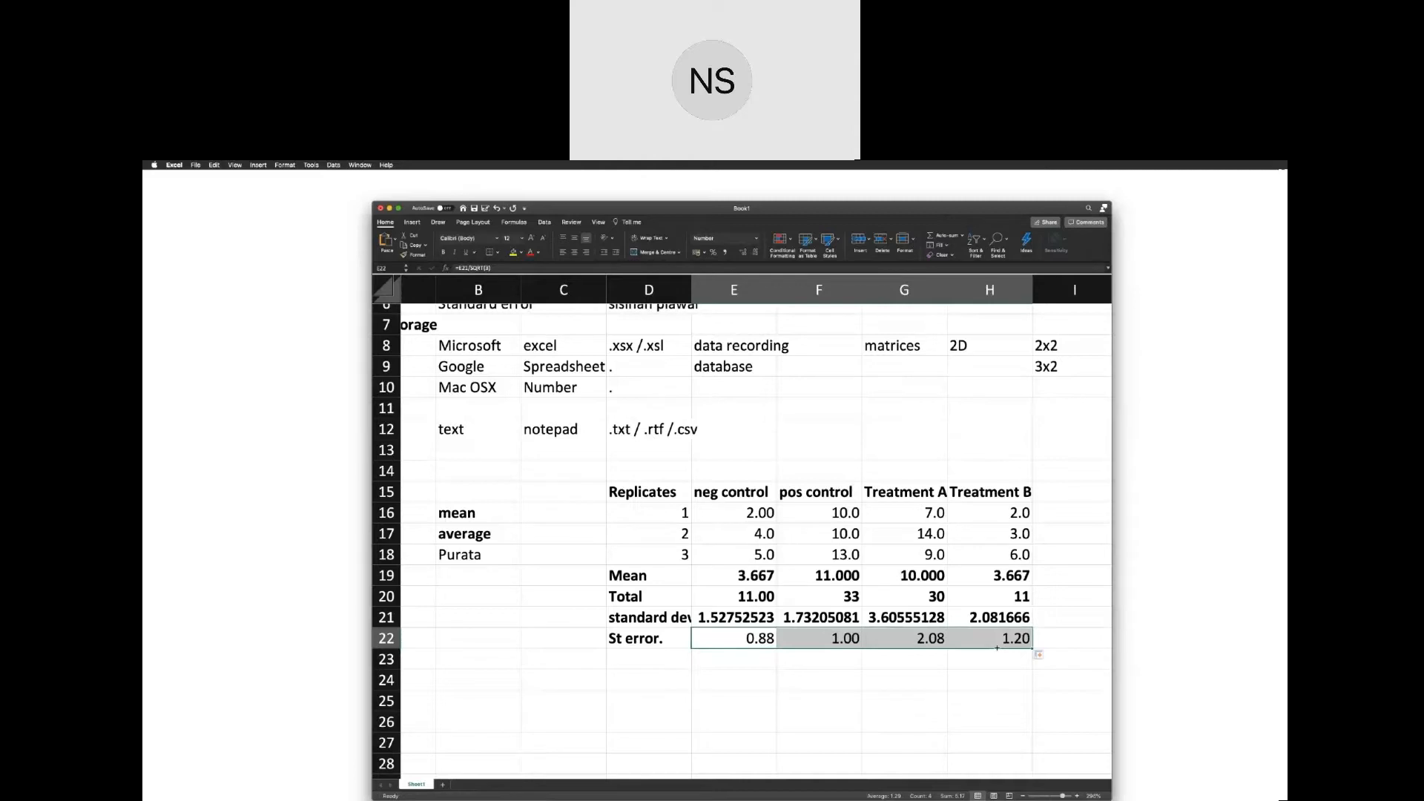
left_click(980, 660)
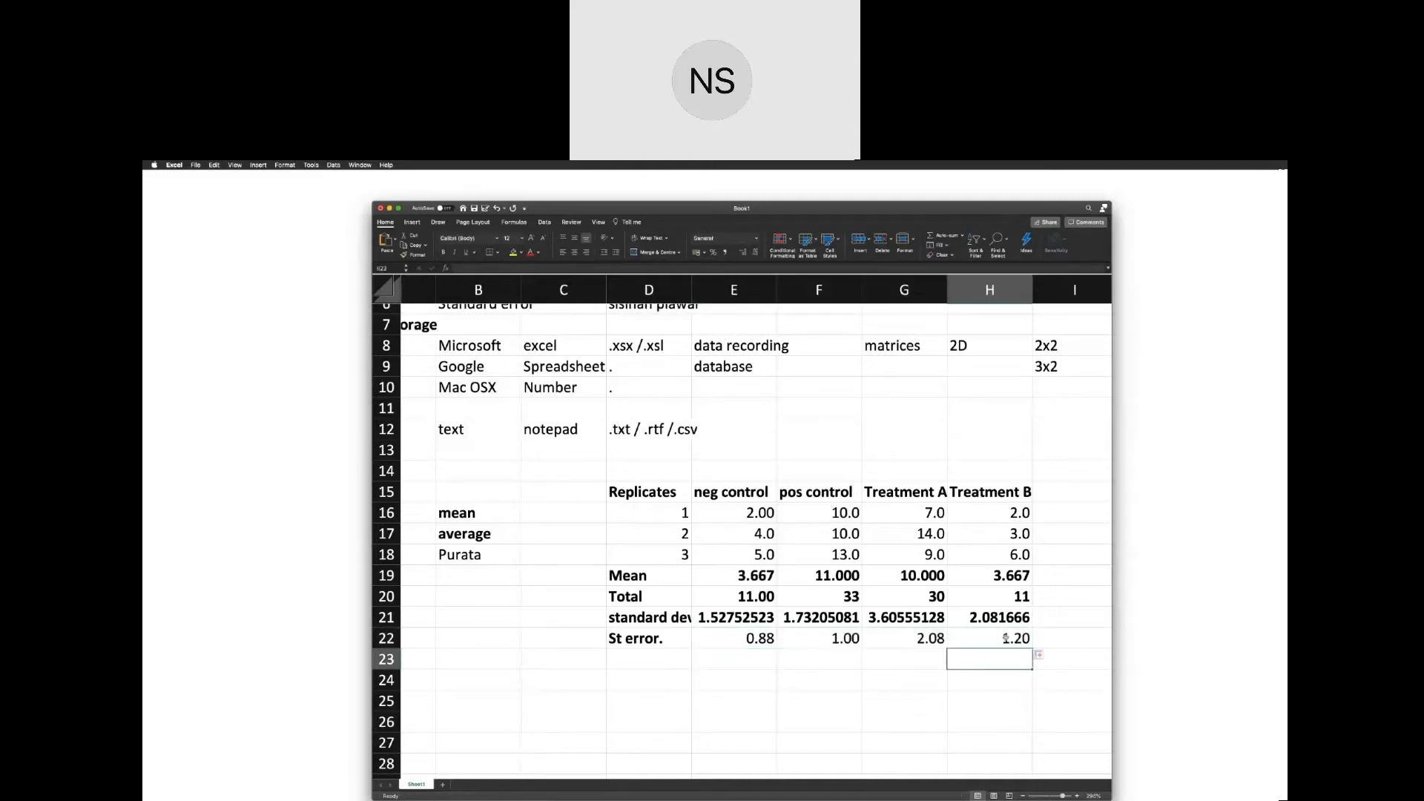
Make the standard error label and values in D22:H22 bold, closing any blank workbook opened by mistake.
left_click_drag(1007, 638, 659, 641)
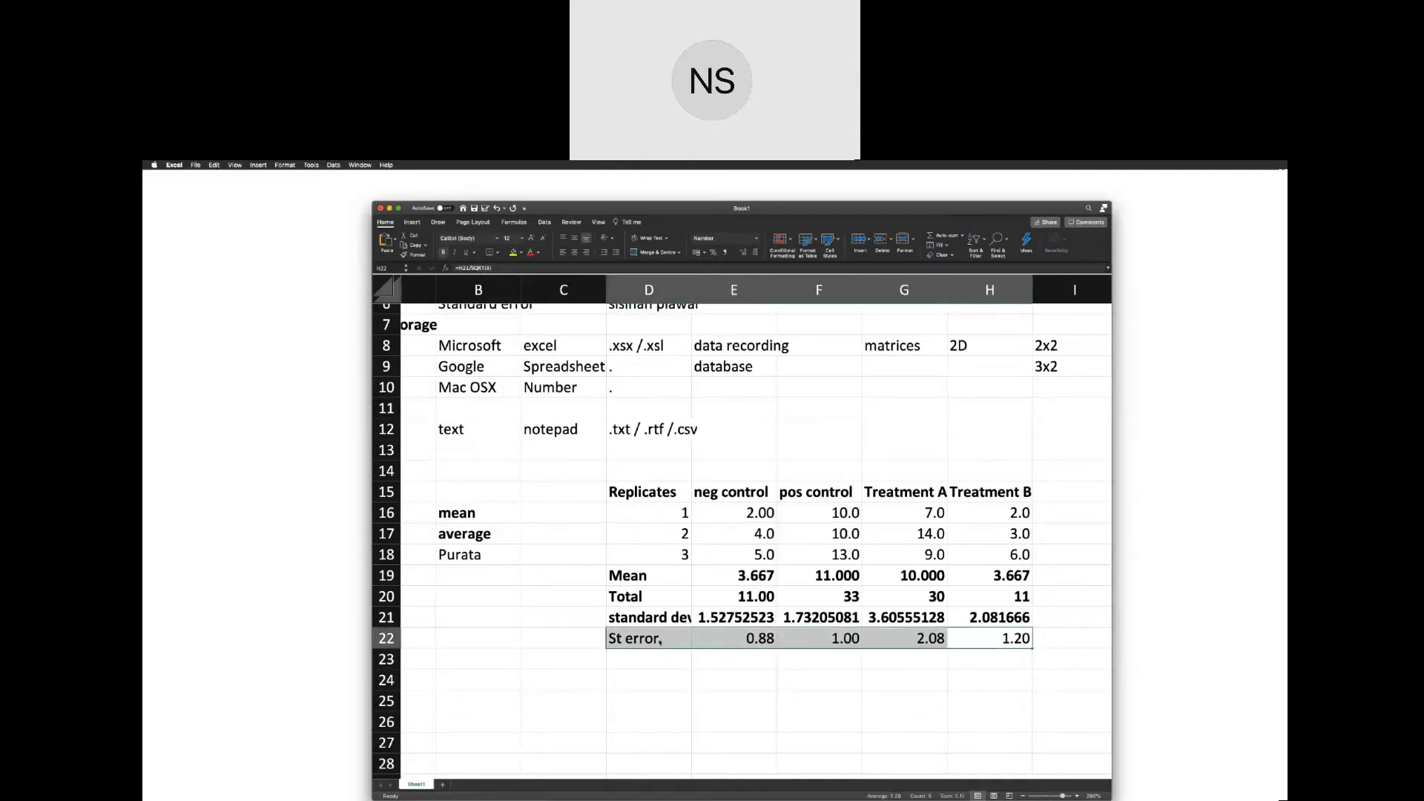
key("super+n")
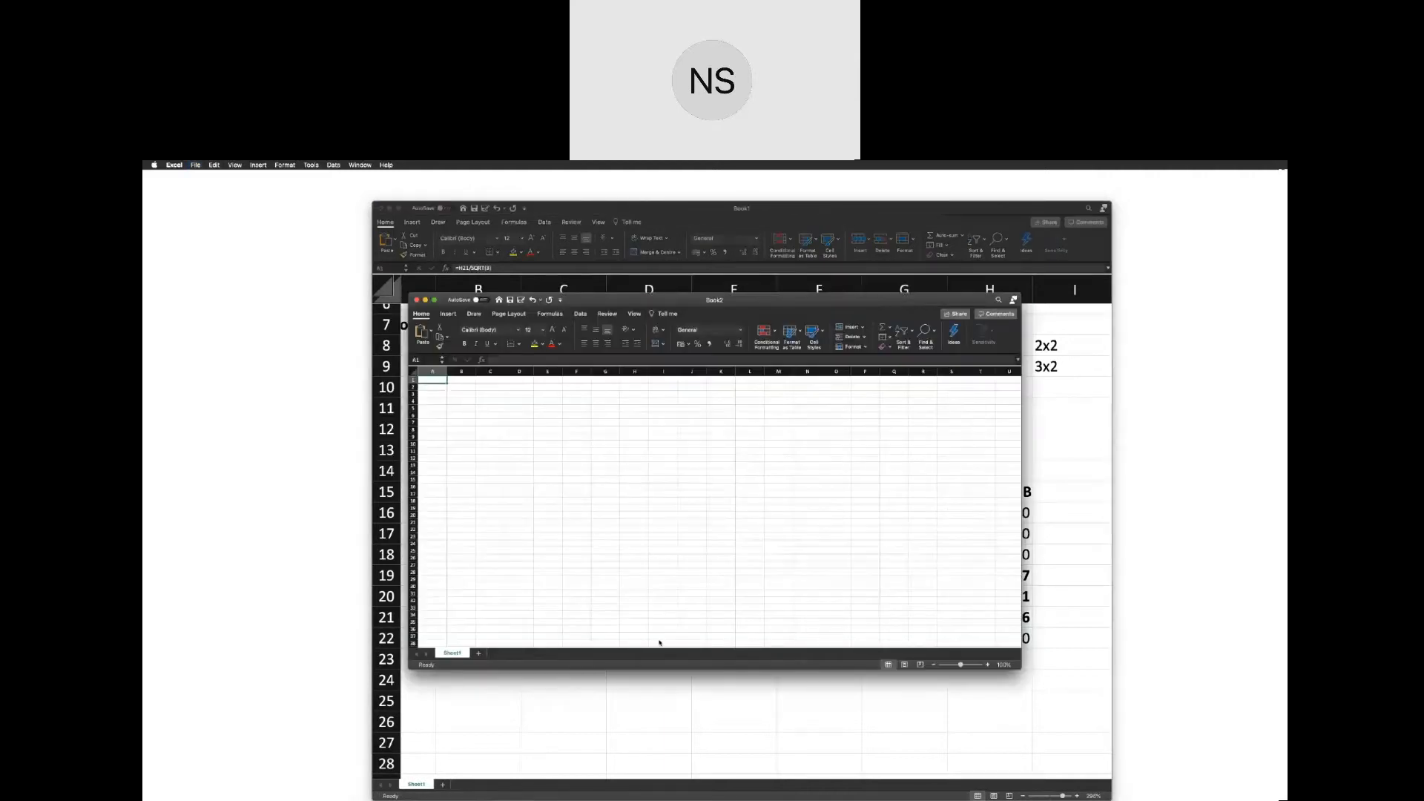
left_click(416, 300)
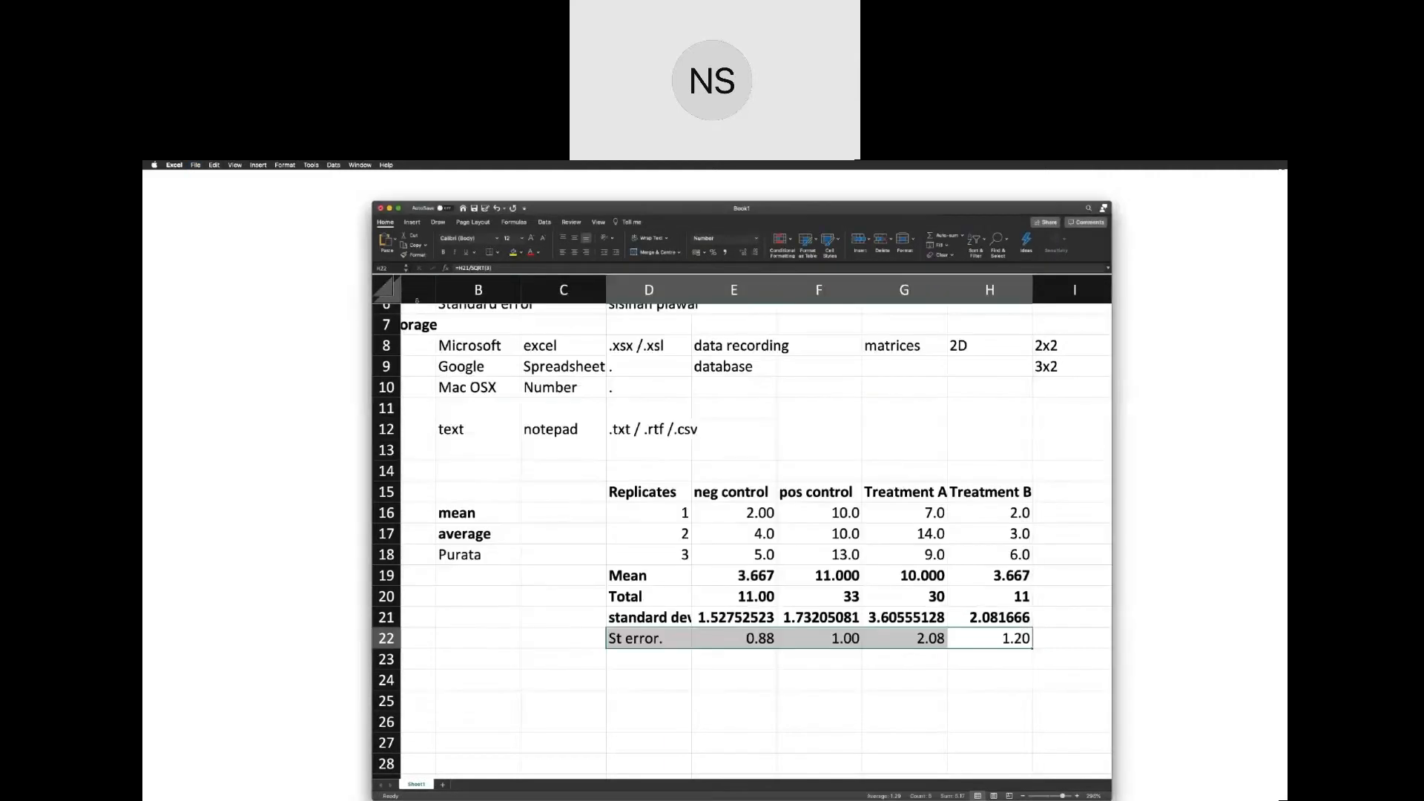
Add a "Treatment C" column heading in cell I15 beside Treatment B.
left_click(1033, 500)
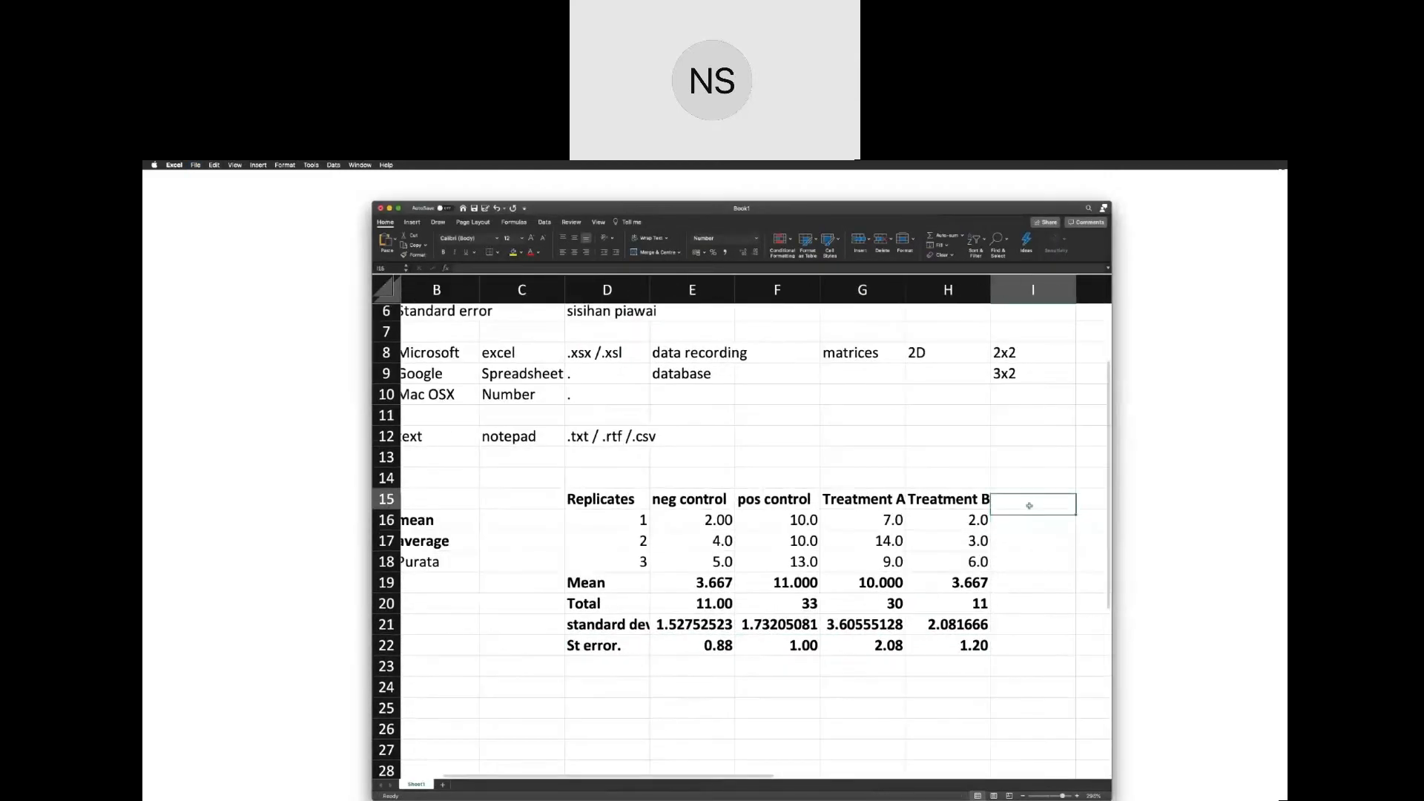
type("Treat")
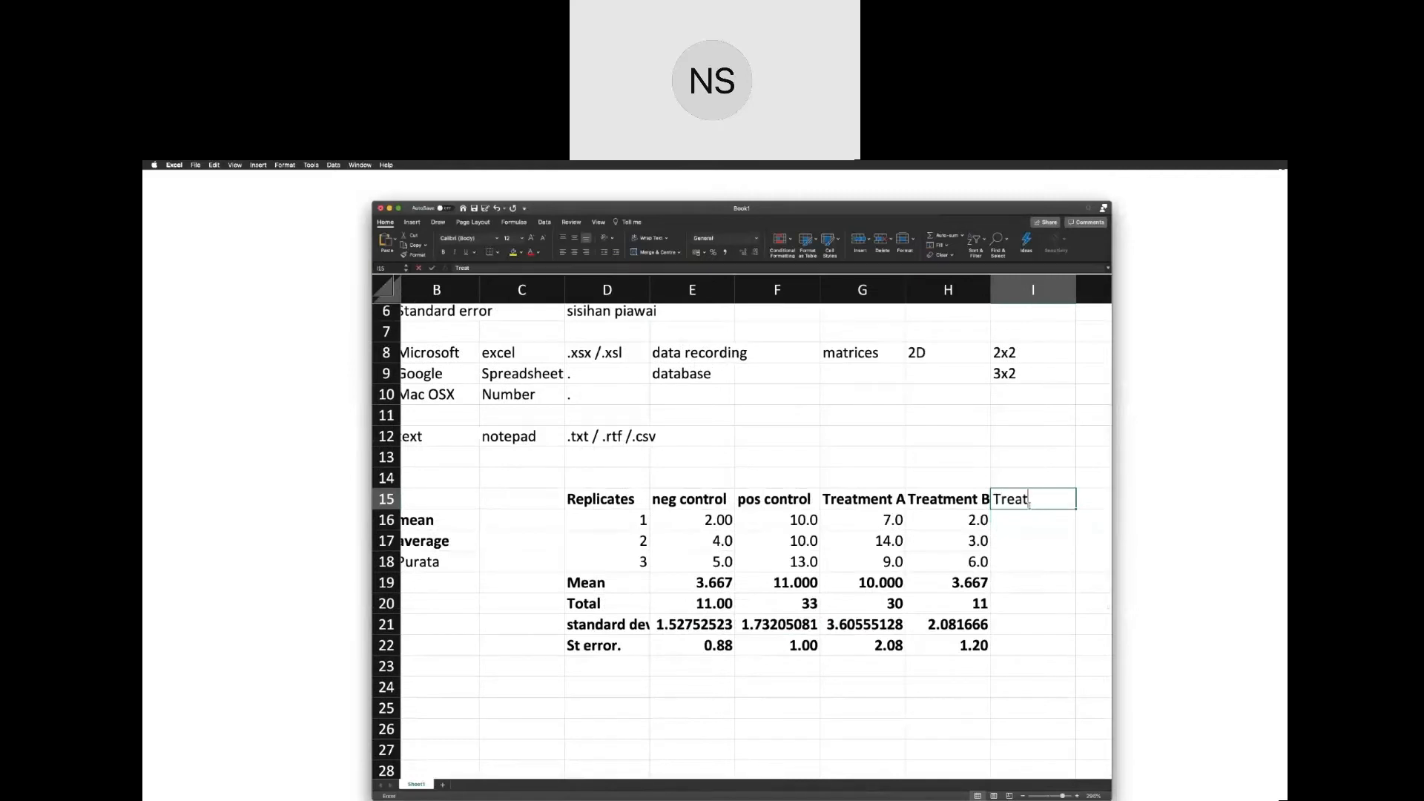
type("ment C")
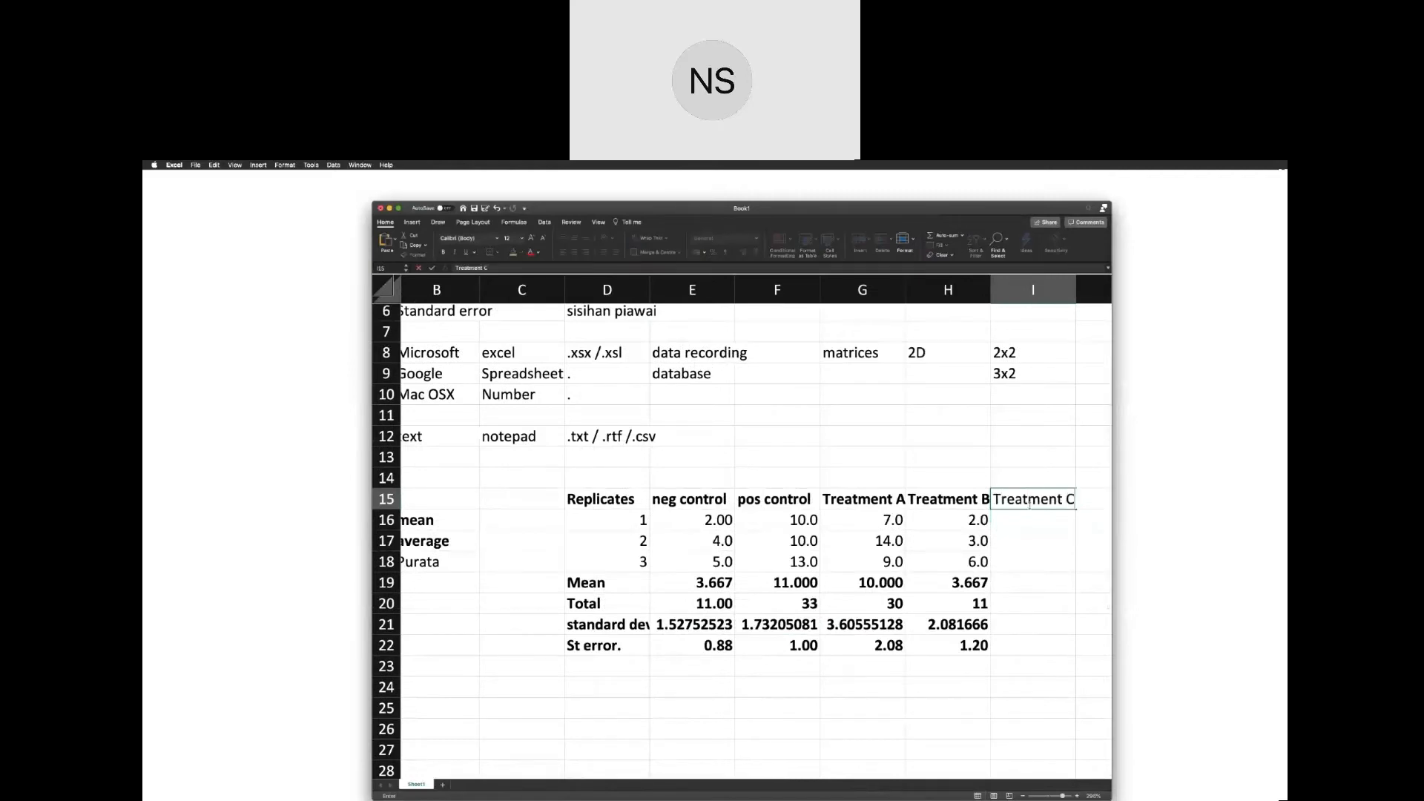
key("Return")
Enter 9 for Treatment C in I16 and I17, and fill the I17 value down to I18.
scroll(1030, 504, "right", 3)
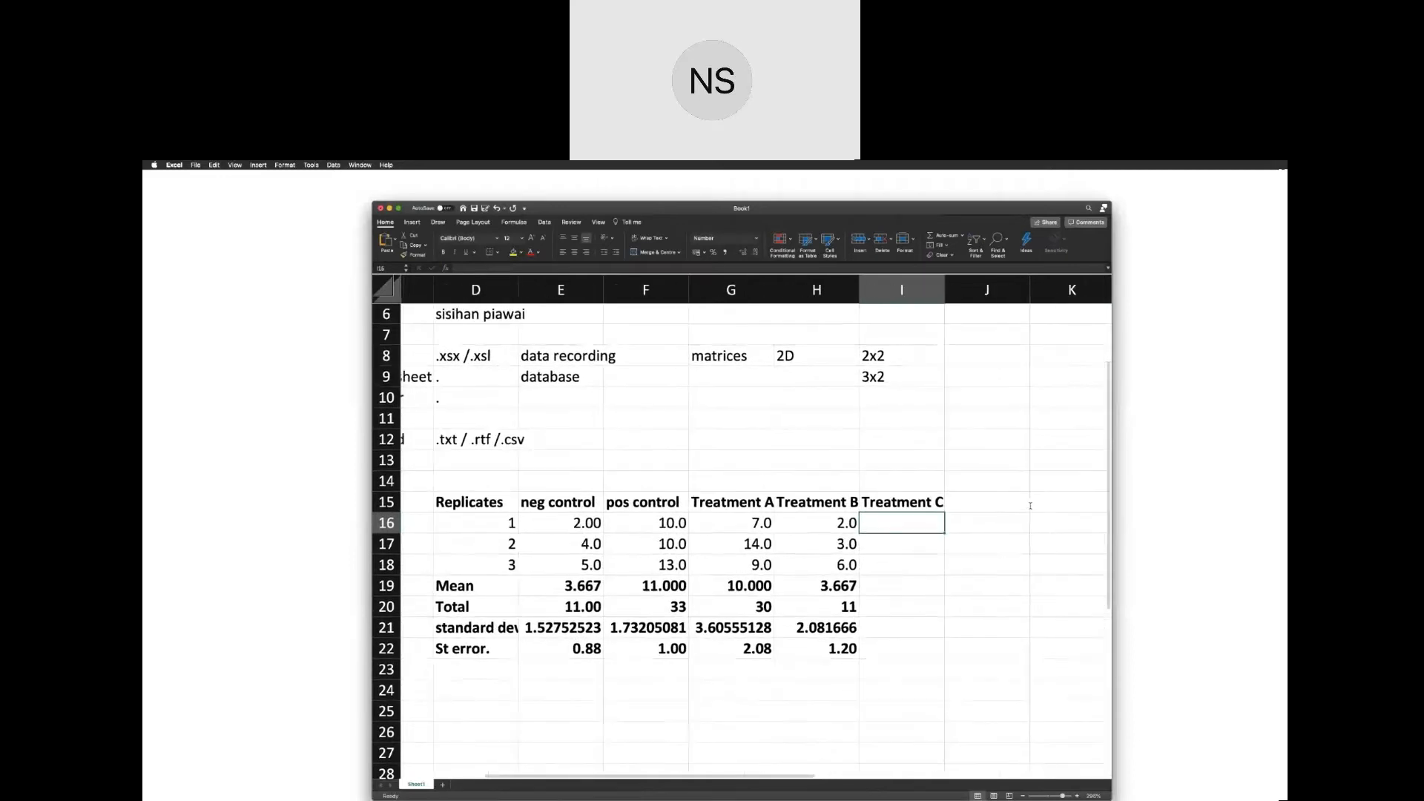
type("9")
key("Tab")
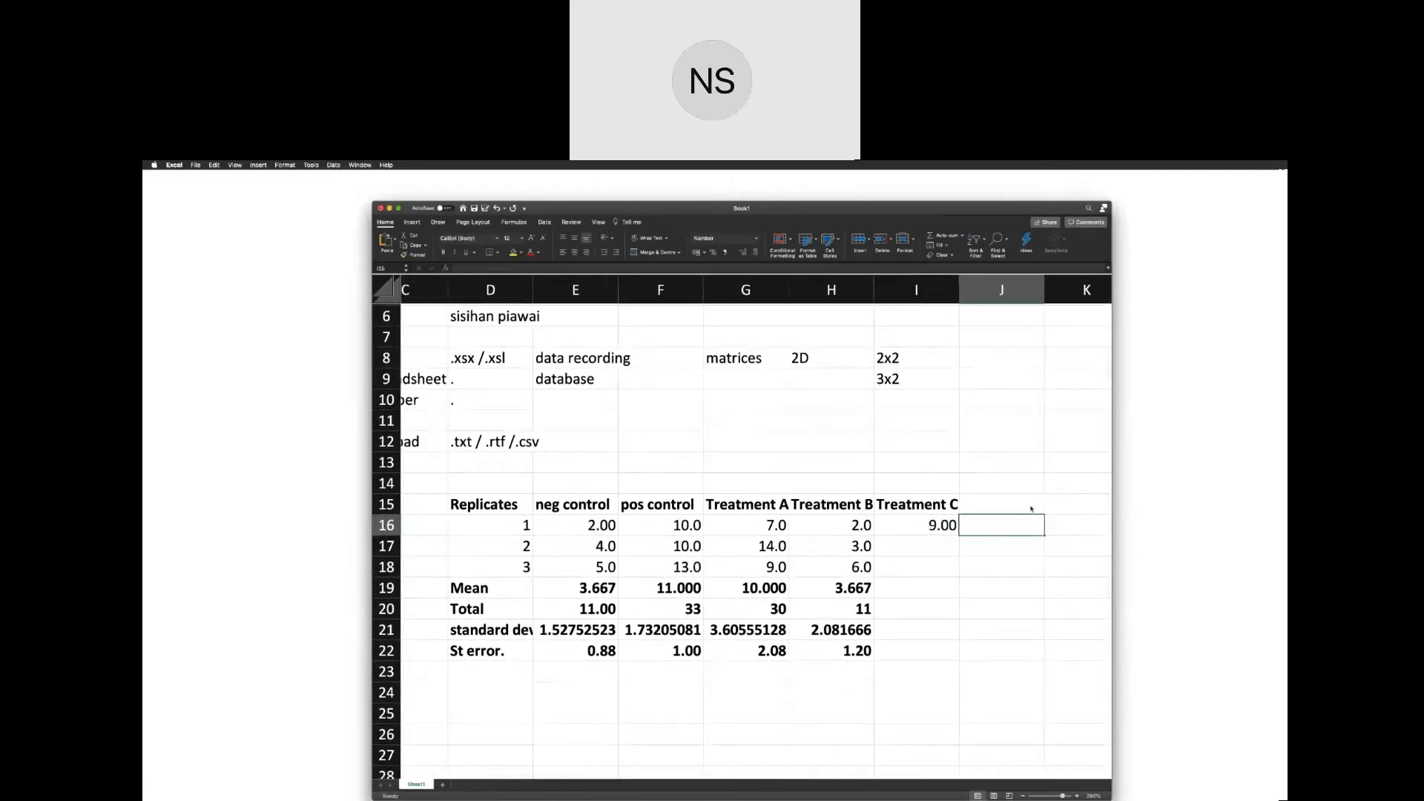
left_click(939, 526)
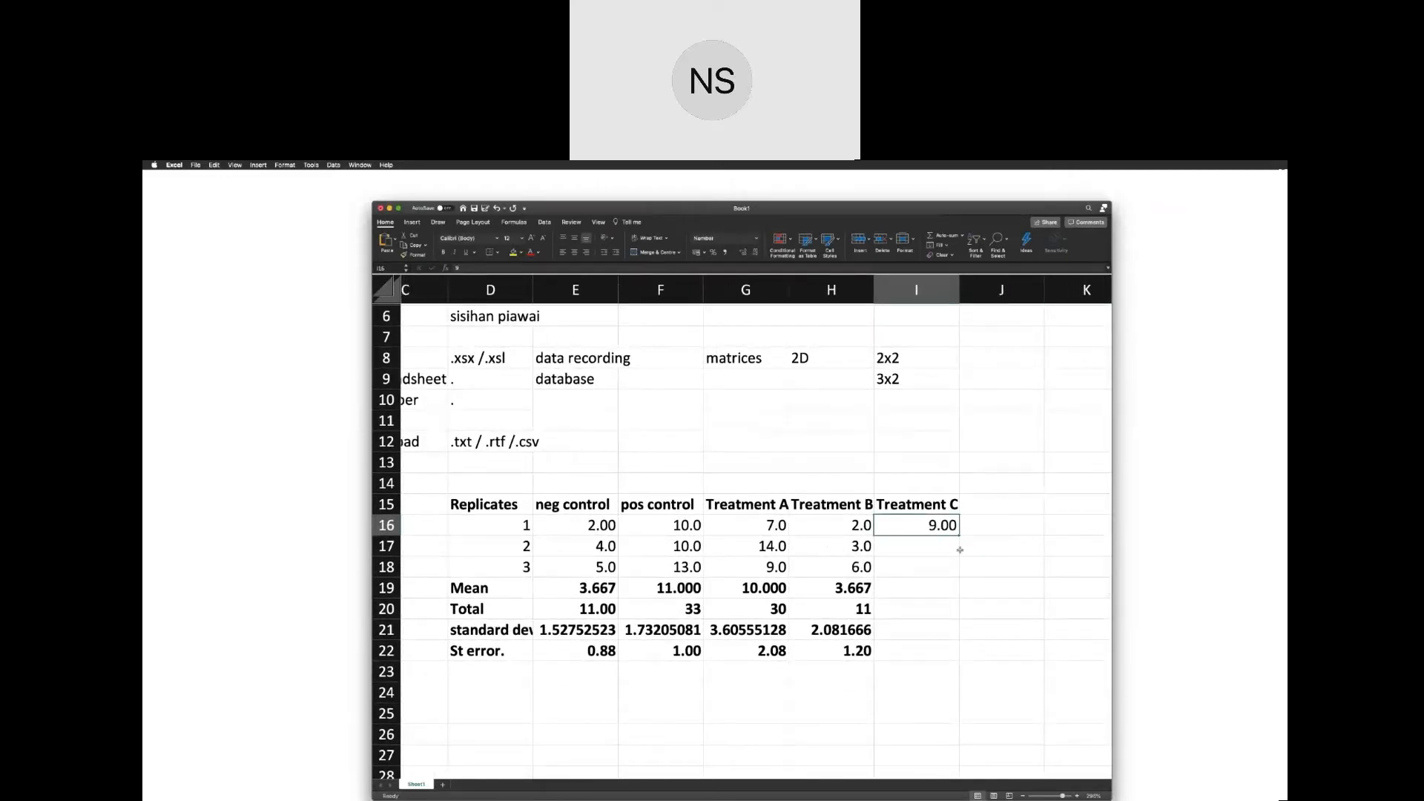
left_click(958, 550)
type("9")
key("Return")
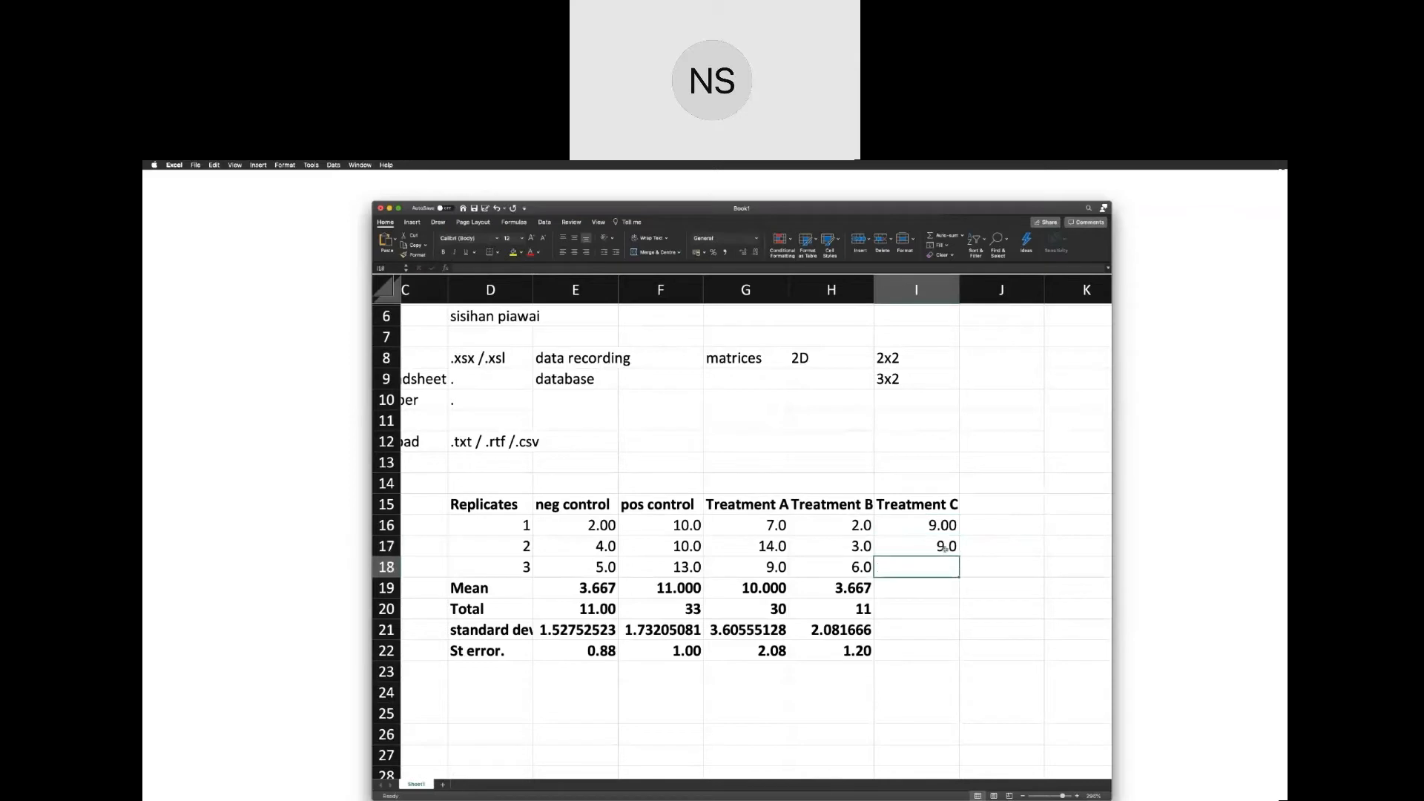
left_click(957, 552)
mouse_move(958, 555)
left_mouse_down()
mouse_move(960, 621)
mouse_move(957, 579)
left_mouse_up()
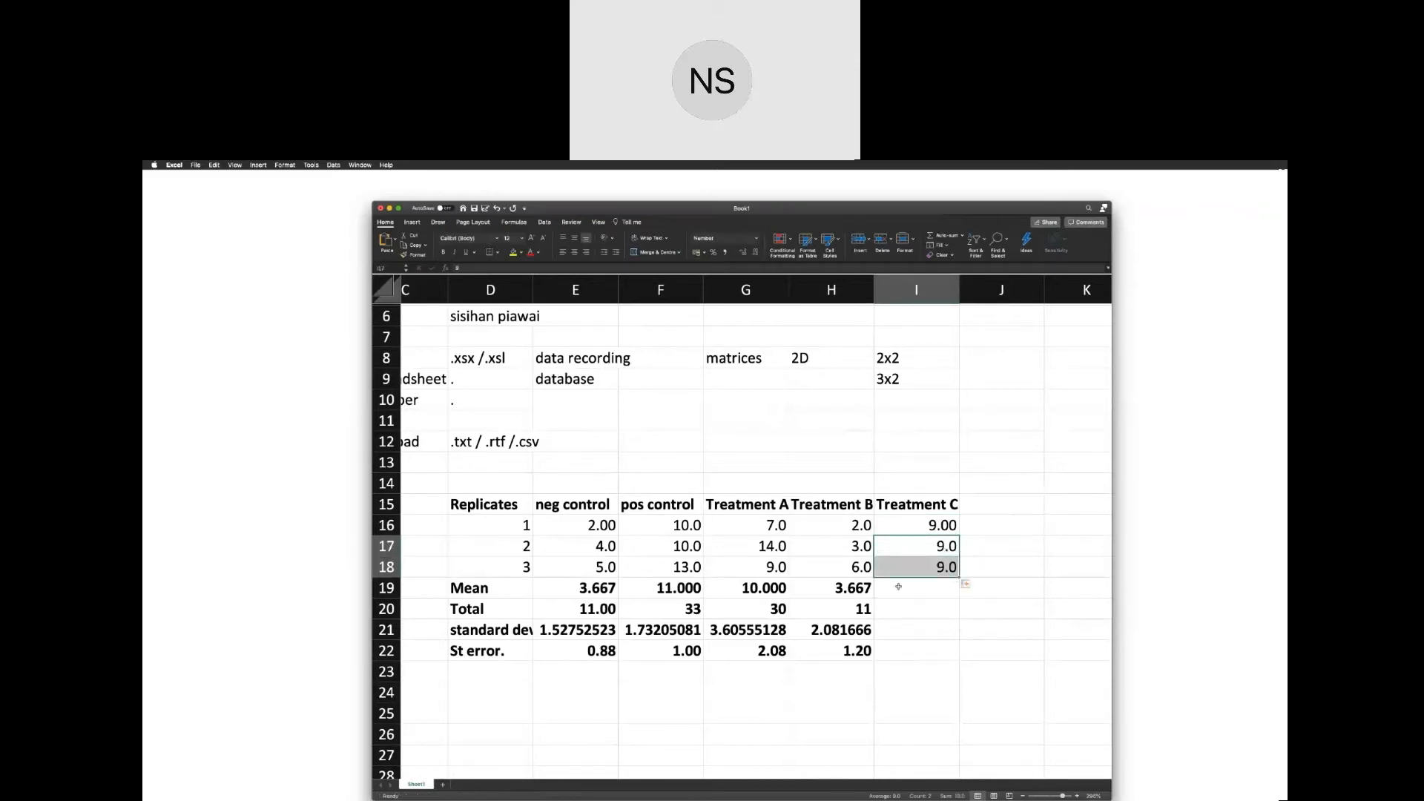
Fill the mean, total, standard deviation and standard error formulas from H19:H22 into I19:I22 for Treatment C, and check each filled cell.
left_click_drag(853, 588, 955, 652)
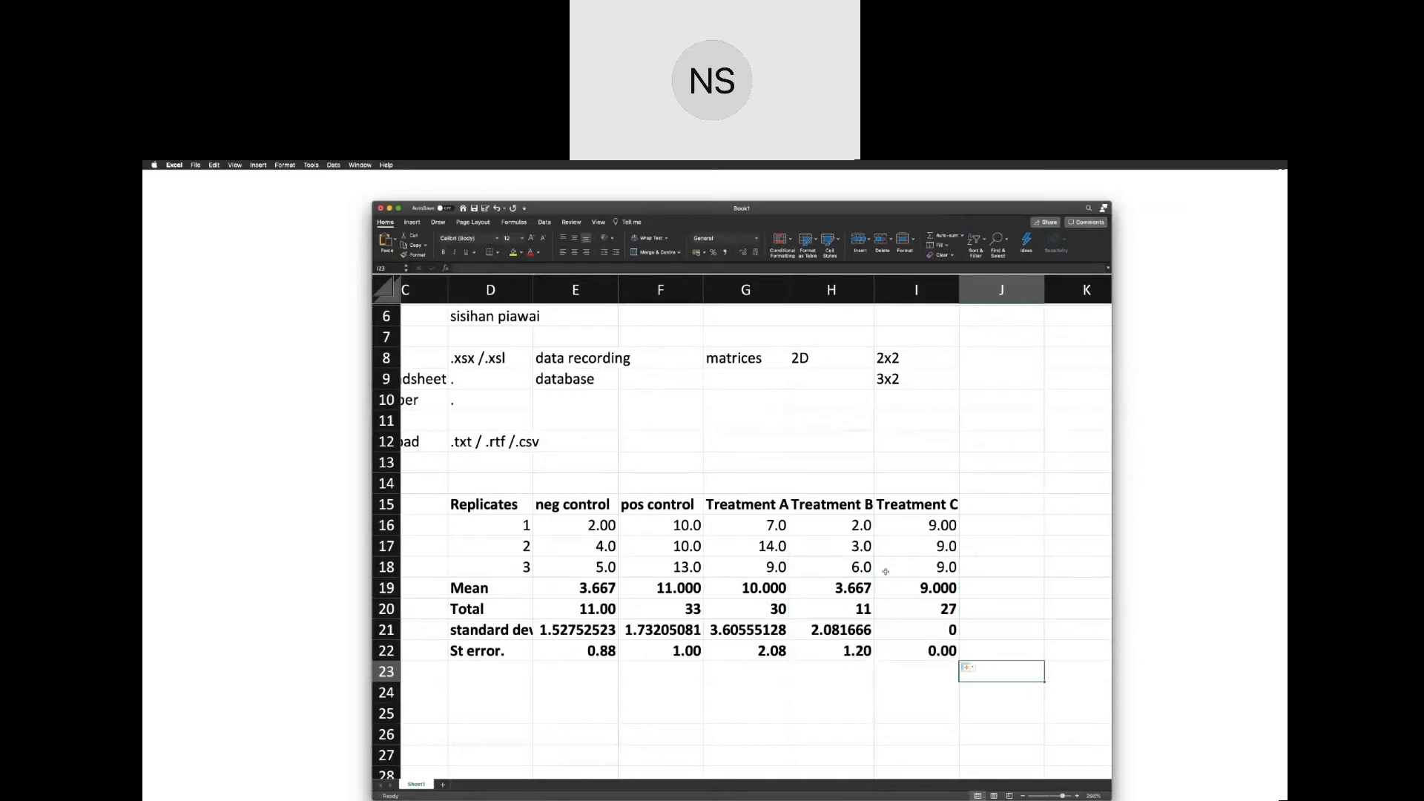
left_click(922, 592)
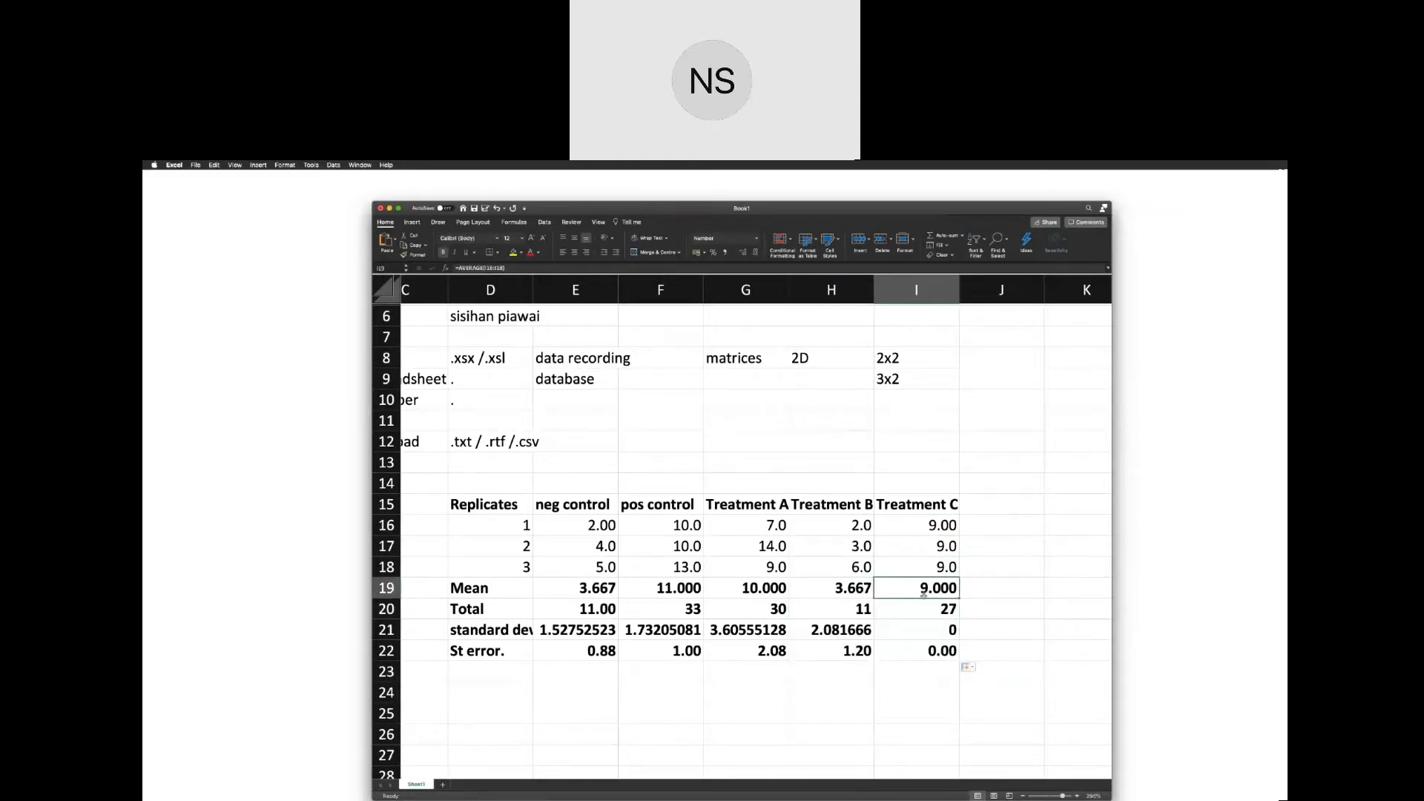
left_click(932, 610)
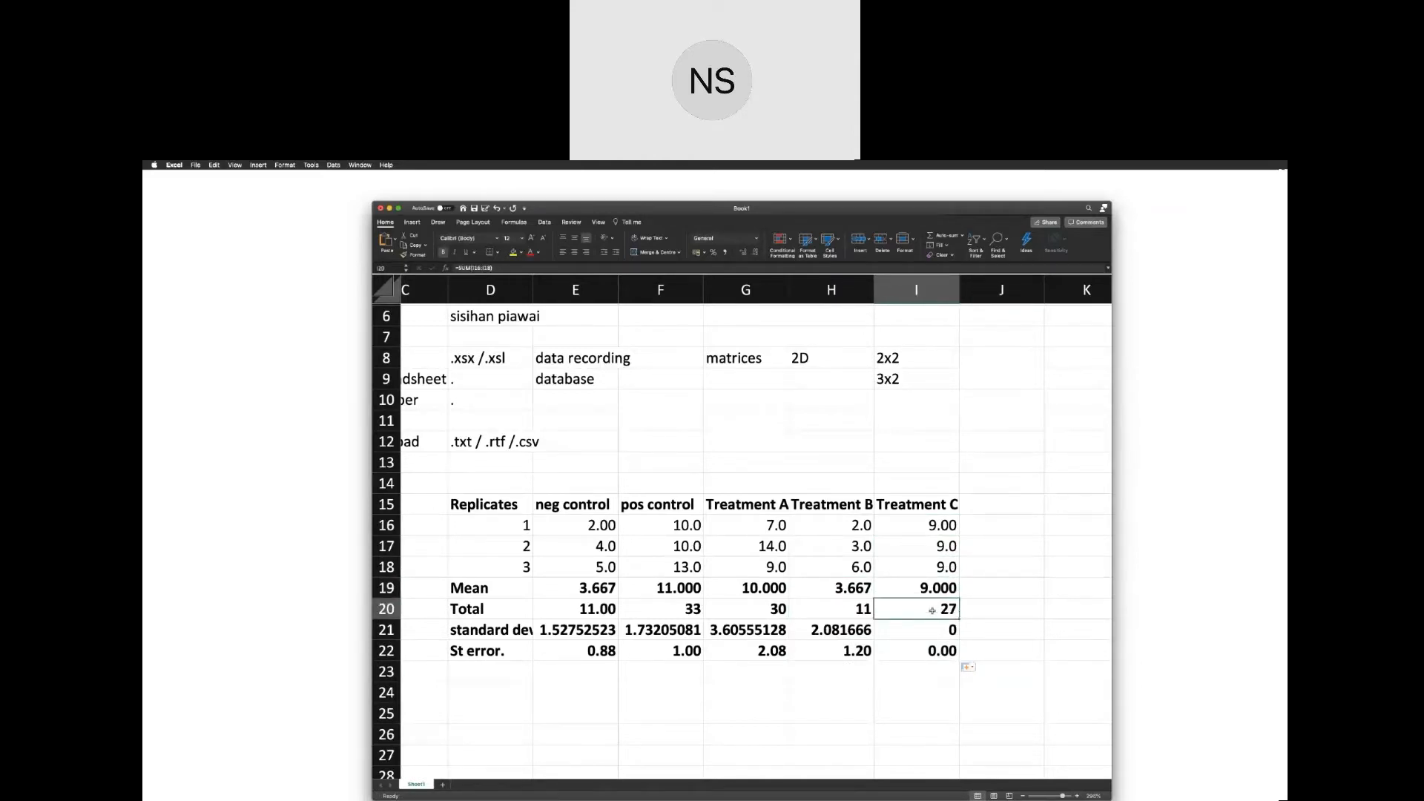
left_click(937, 630)
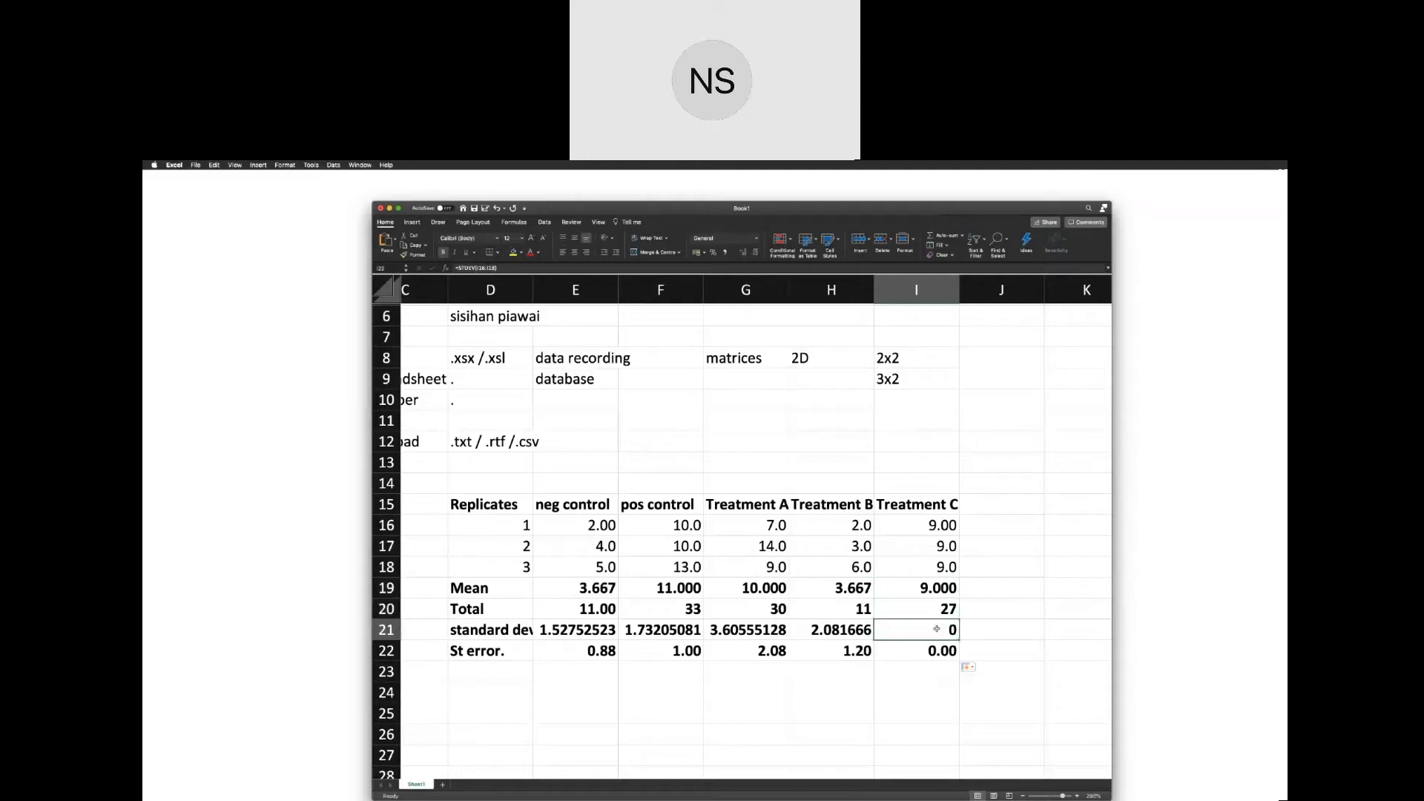
left_click(937, 652)
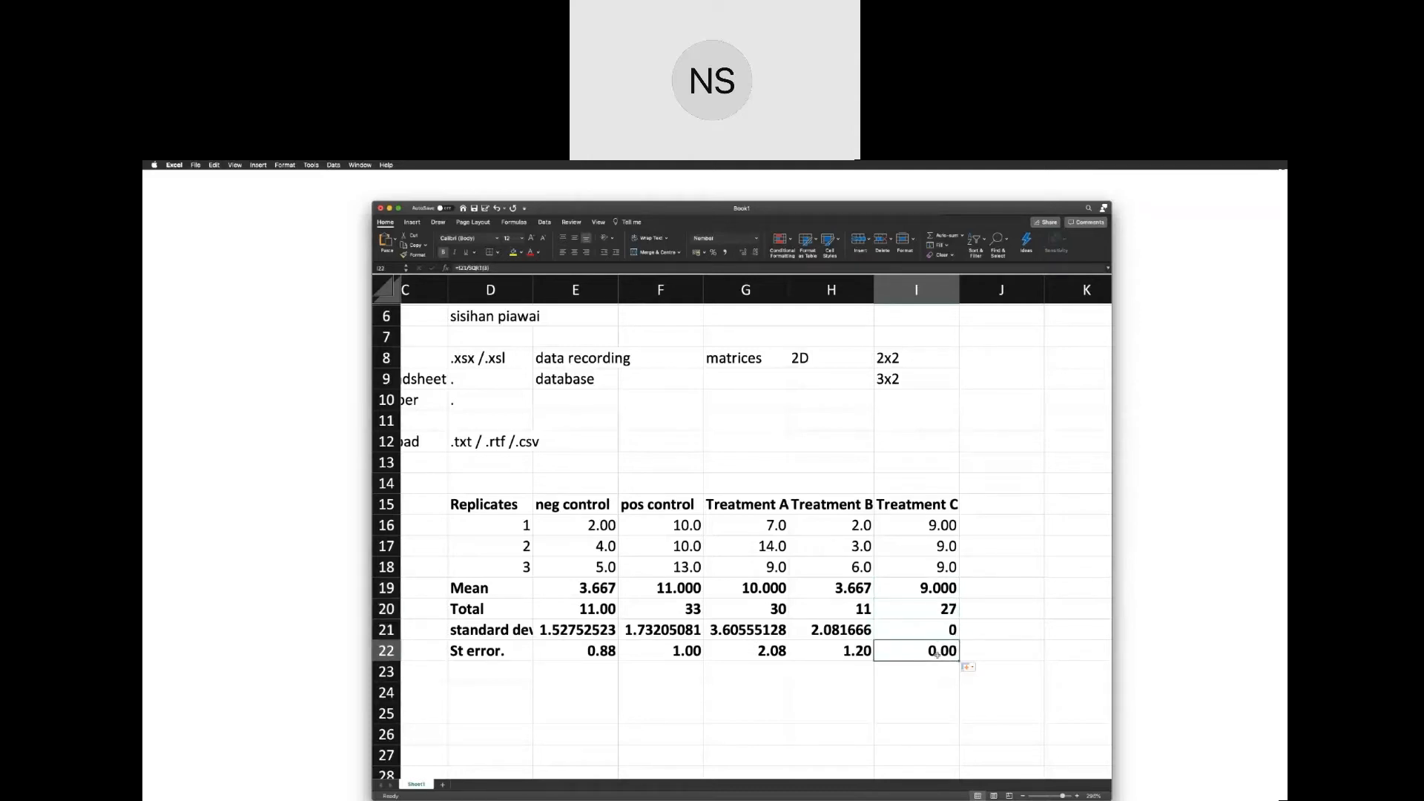
scroll(937, 654, "up", 2)
scroll(937, 654, "left", 1)
left_click(777, 490)
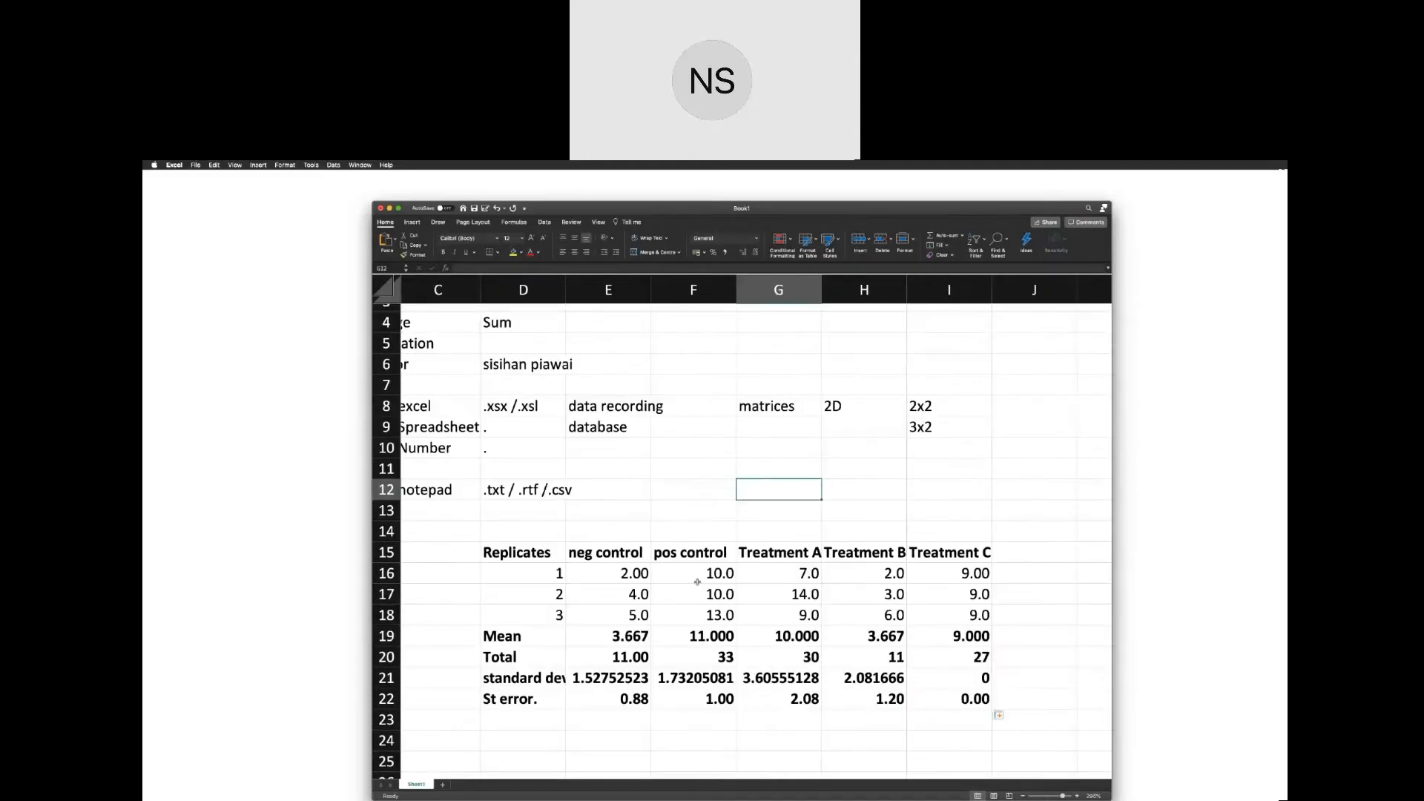
Make the replicate numbers 1 to 3 in D16:D18 bold.
scroll(697, 583, "right", 1)
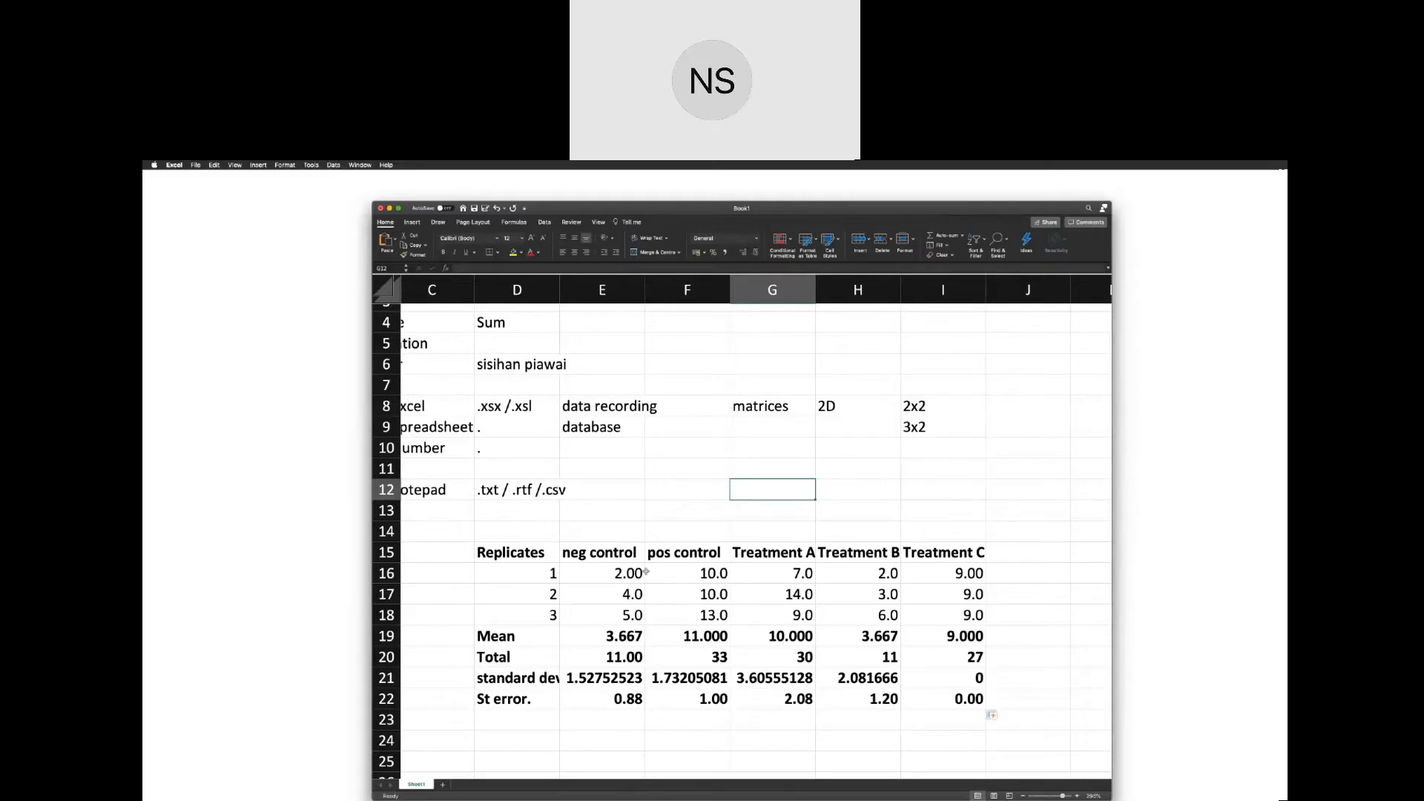
scroll(646, 572, "down", 1)
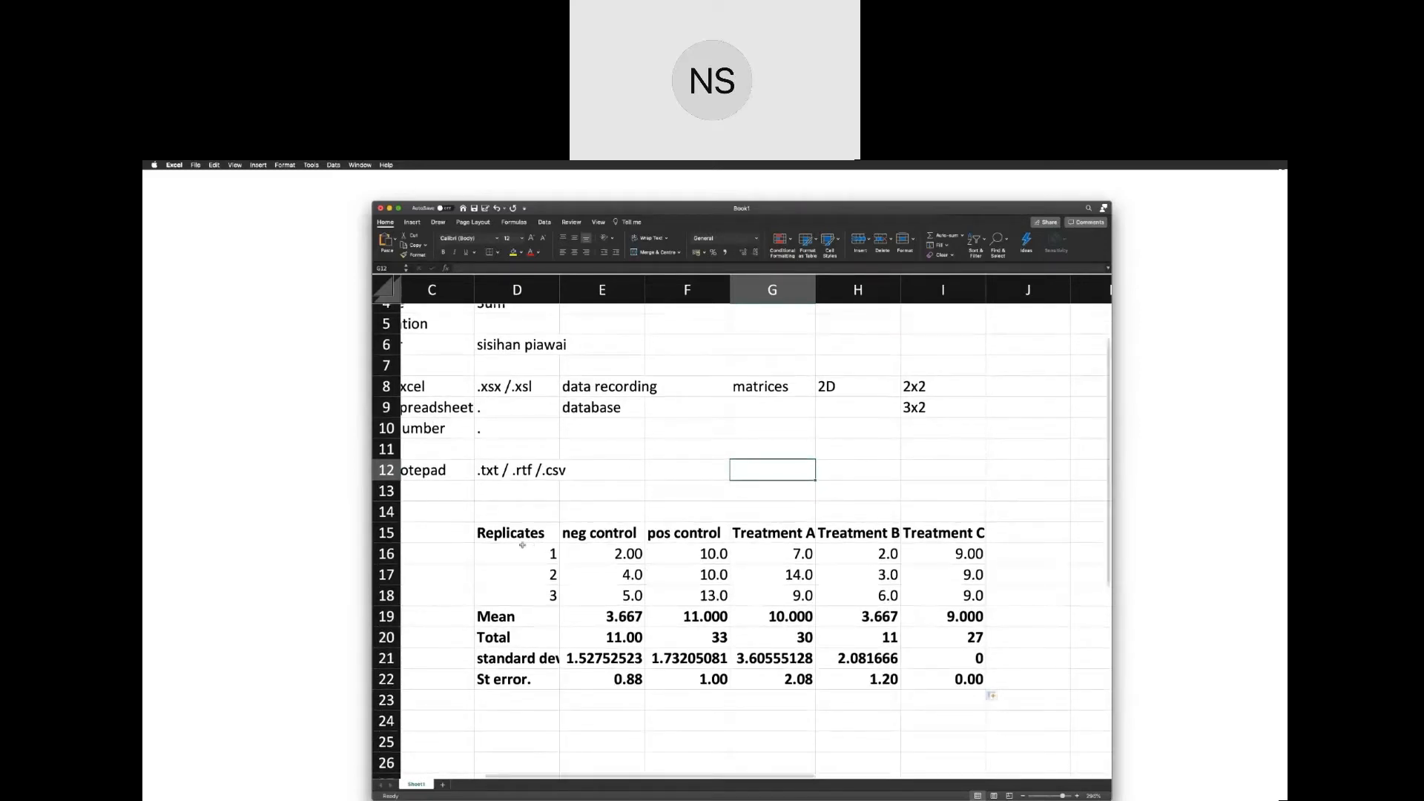
left_click_drag(509, 554, 521, 592)
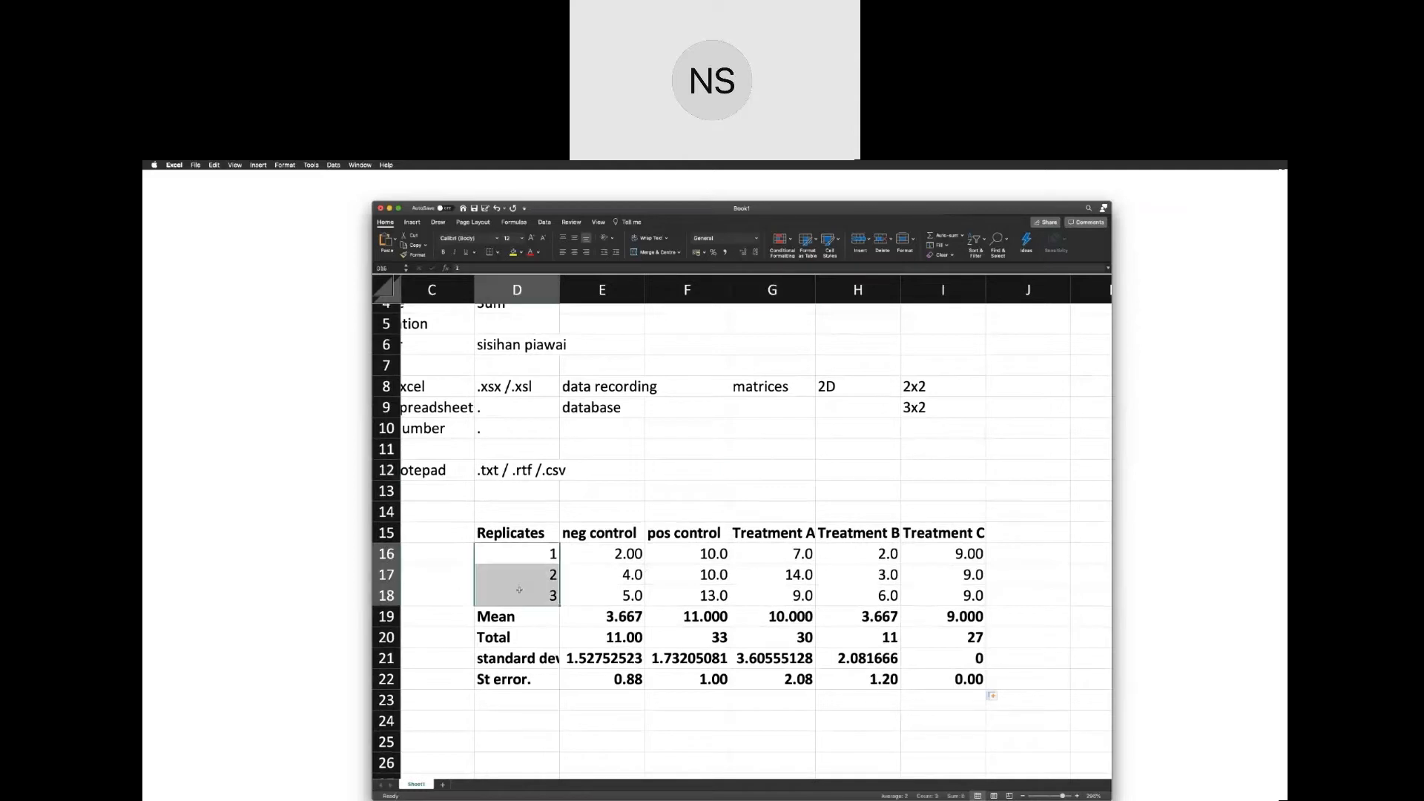
left_click(769, 715)
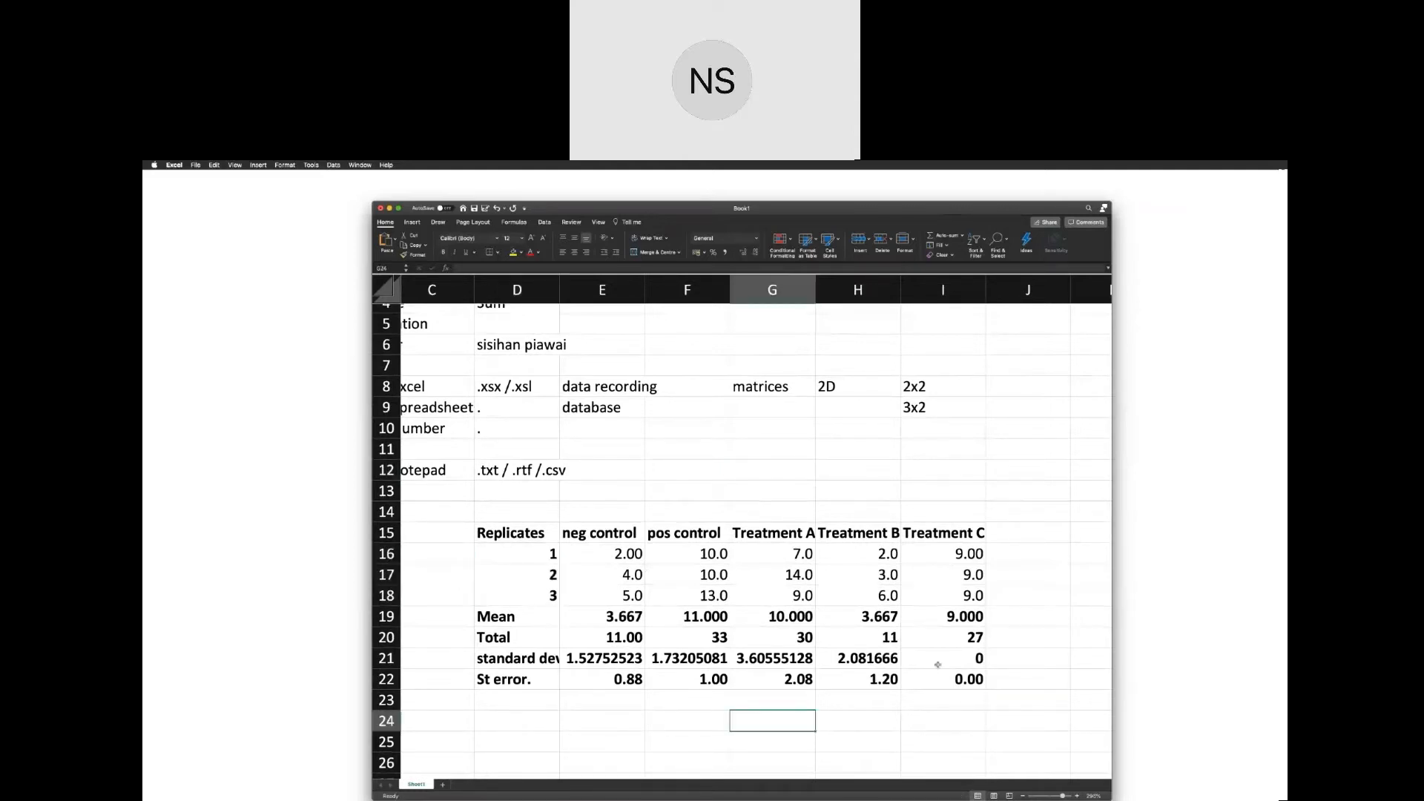
left_click_drag(937, 668, 523, 665)
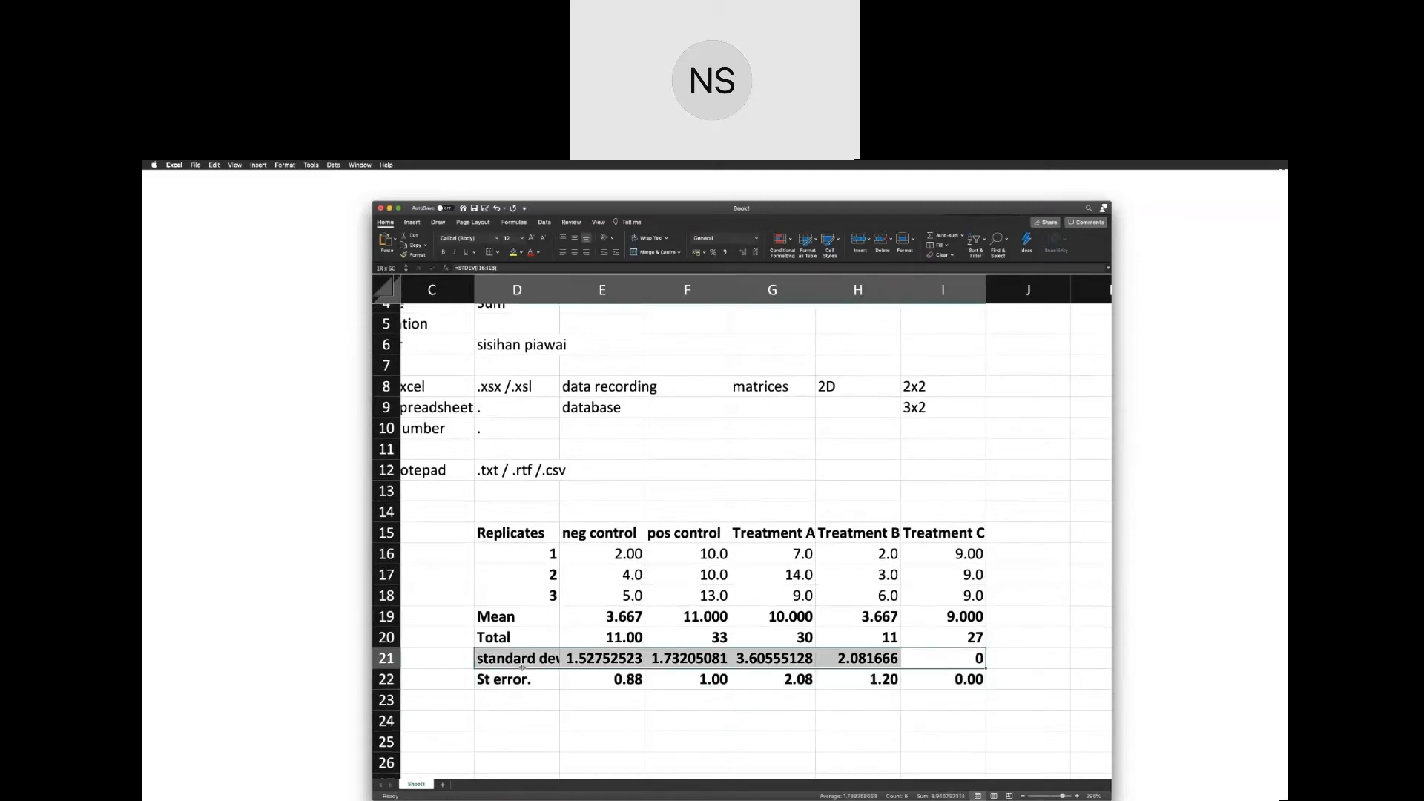
left_click_drag(968, 683, 511, 683)
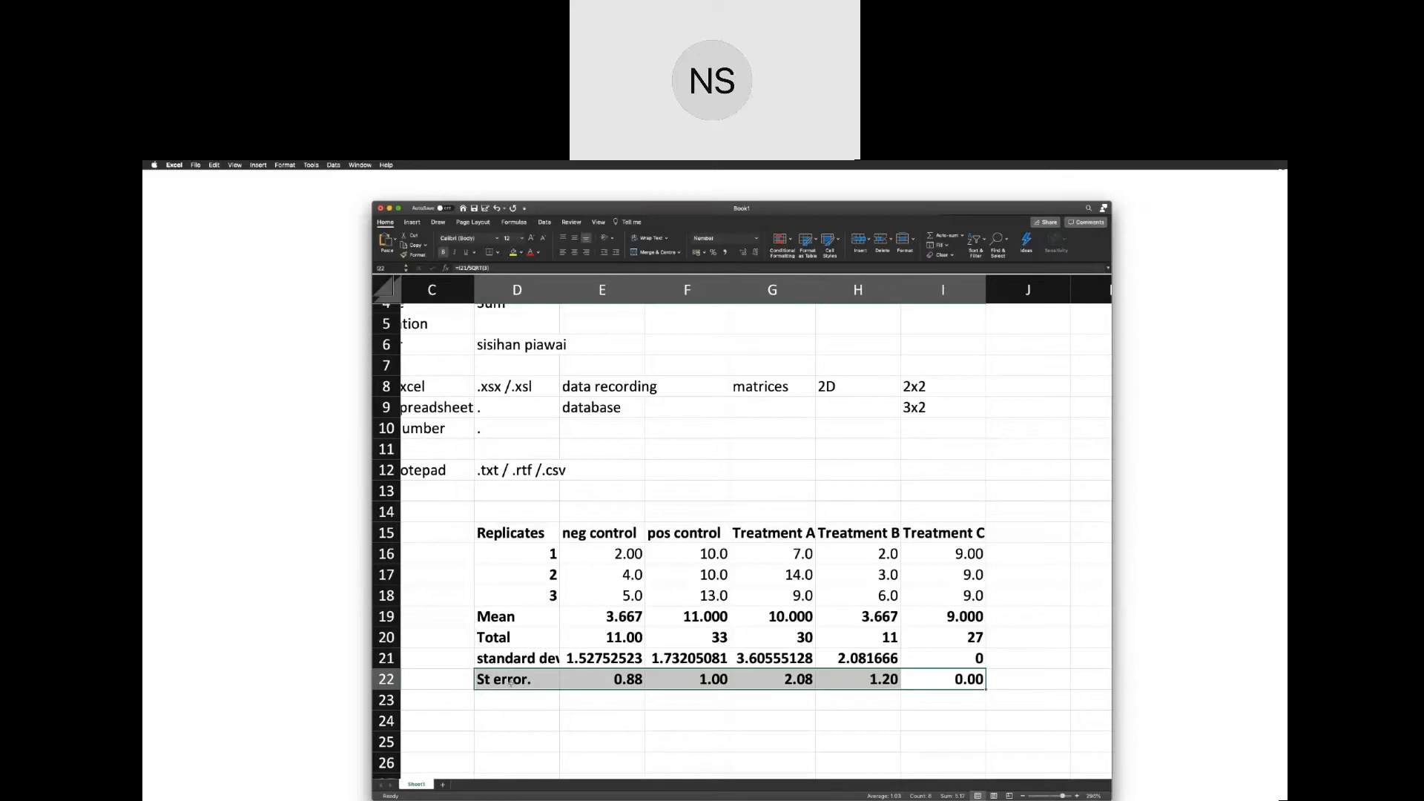
scroll(510, 684, "left", 2)
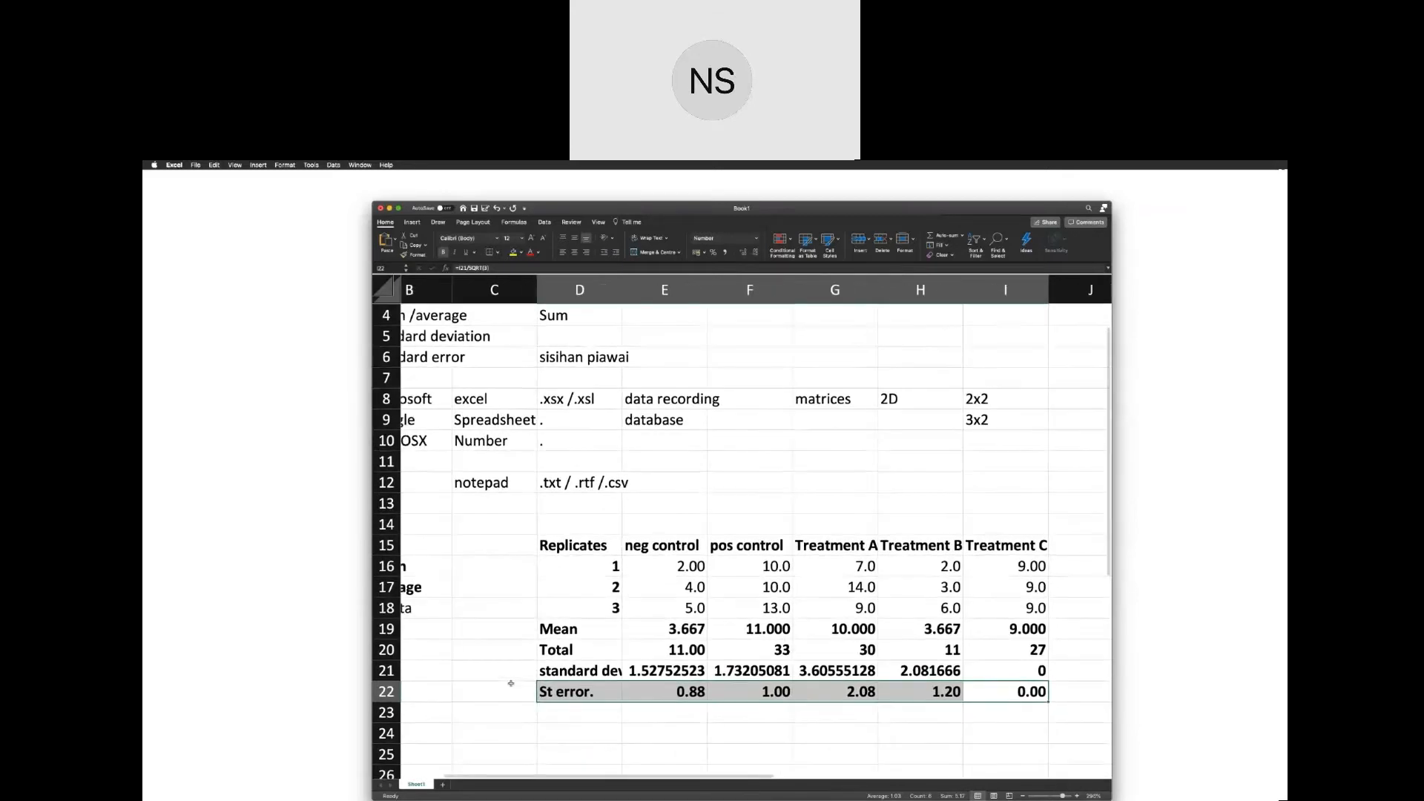
Enter the label "* latihan" in cell K21, beside the replicate table.
scroll(510, 683, "right", 5)
left_click(910, 667)
left_click(963, 666)
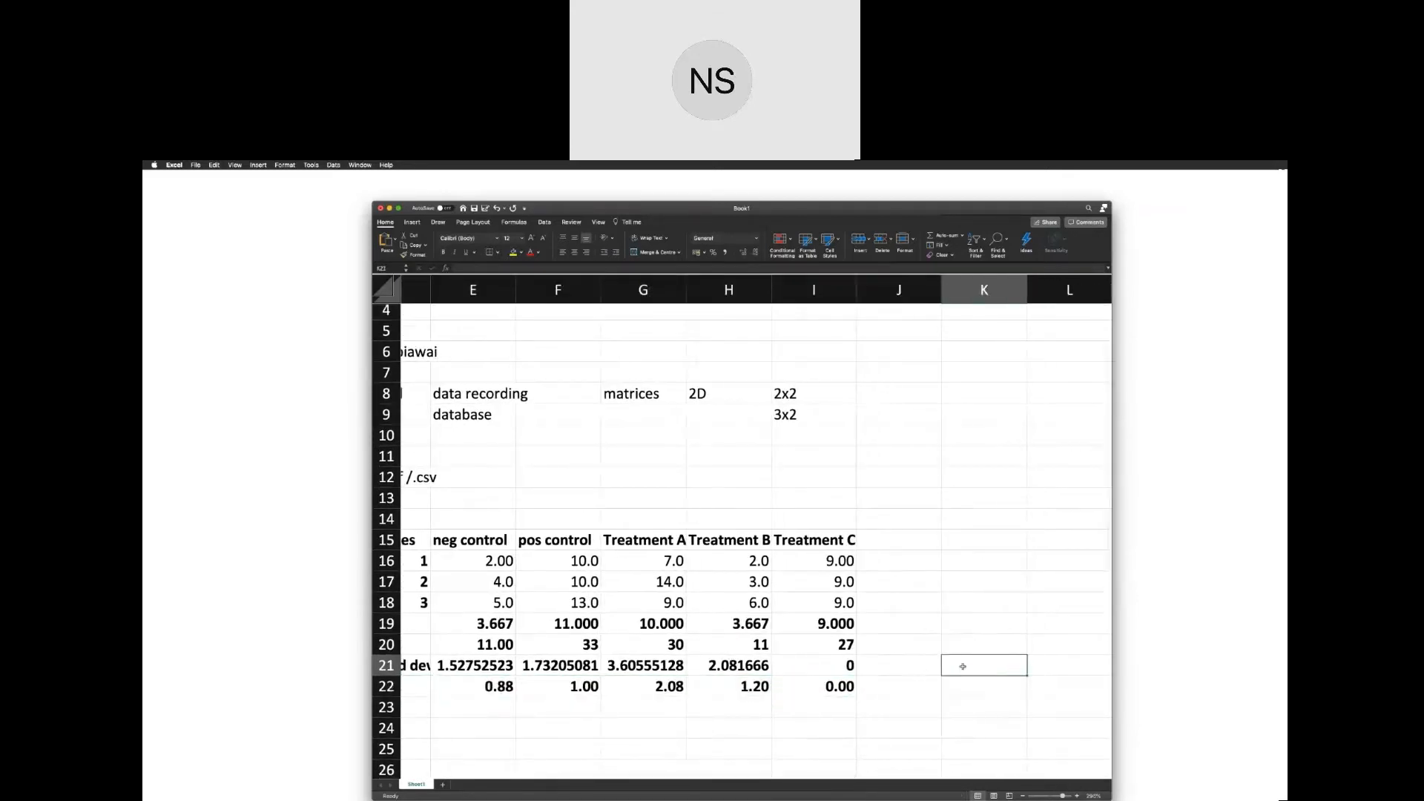
type("* lathi")
key("BackSpace")
key("BackSpace")
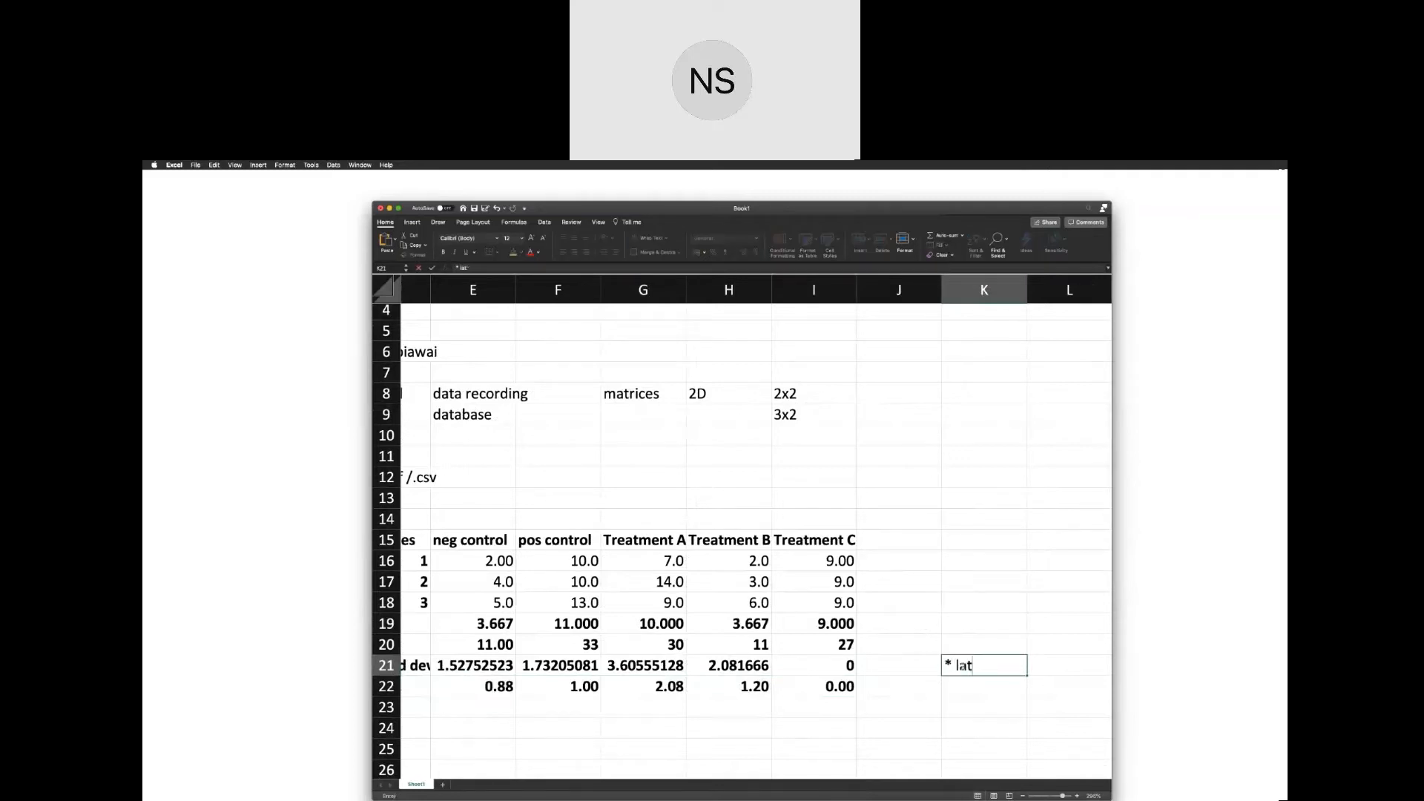
type("iuhana")
key("BackSpace")
key("BackSpace")
key("BackSpace")
key("BackSpace")
key("BackSpace")
type("gan")
key("BackSpace")
key("BackSpace")
key("BackSpace")
type("an")
key("BackSpace")
key("BackSpace")
type("han")
key("Tab")
Enter the question "bila perlu guna standard error vs. standard deviation" in cell L21.
scroll(1023, 661, "right", 2)
scroll(1024, 662, "down", 1)
type("b")
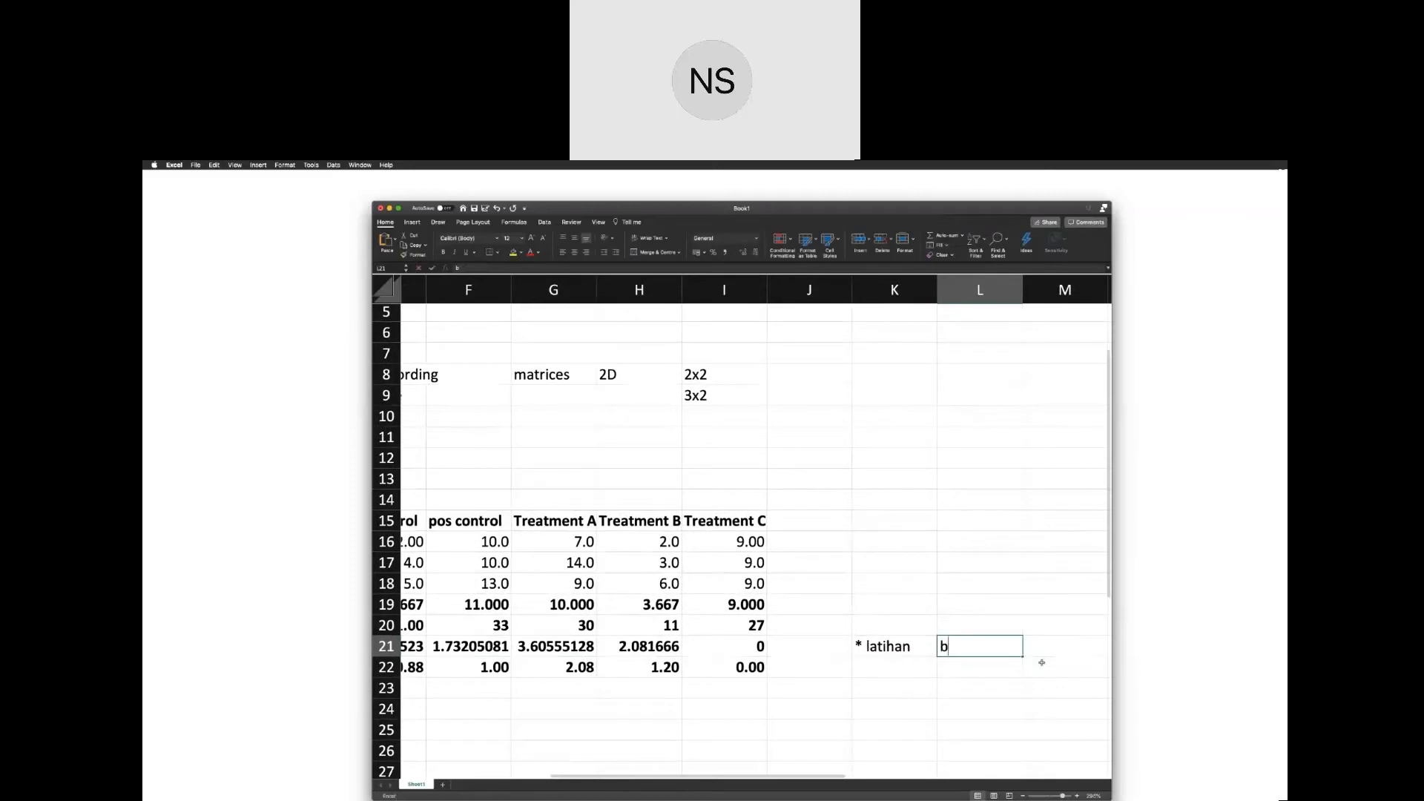
type("ula")
key("BackSpace")
key("BackSpace")
key("BackSpace")
type("ia")
key("BackSpace")
type("l")
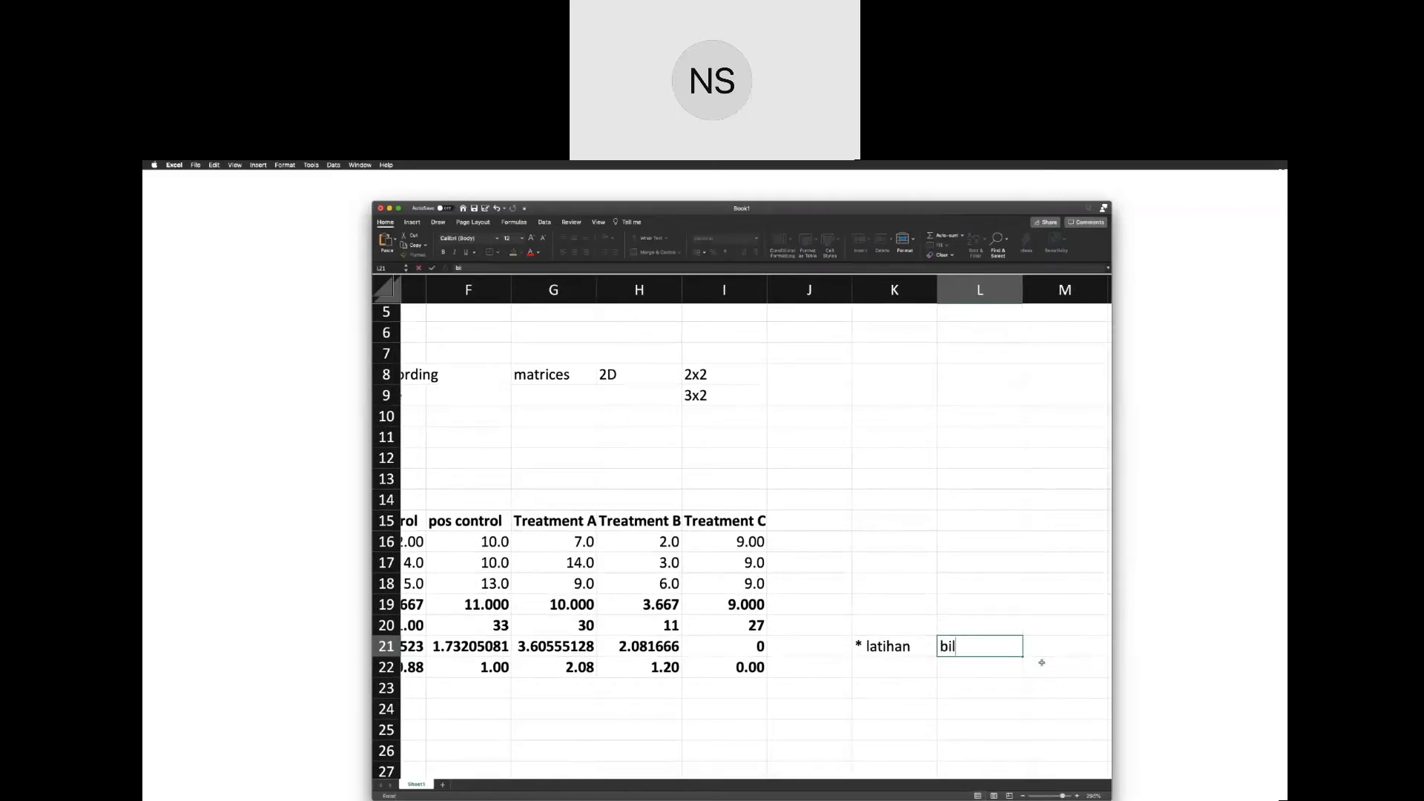
type("a perlu guna standar")
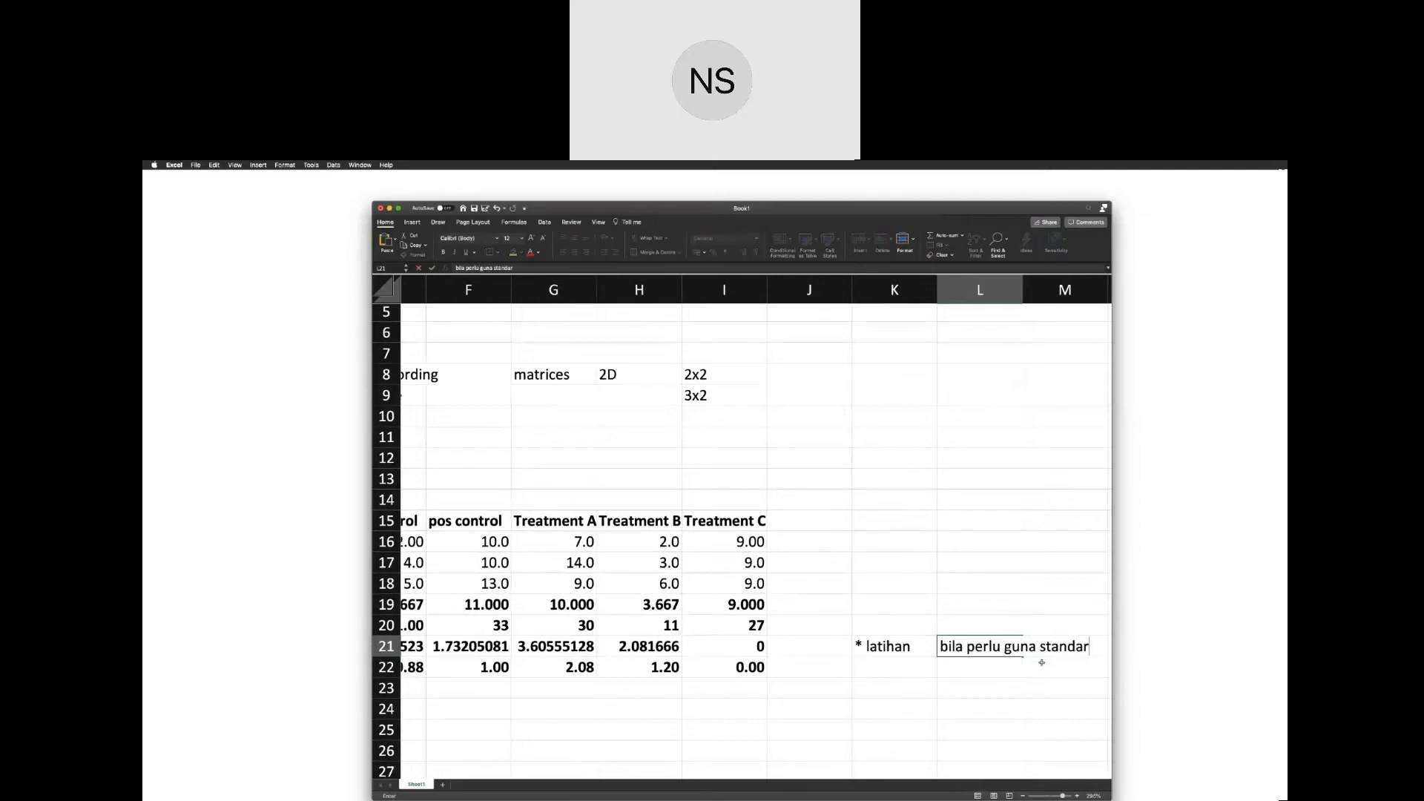
type("d error bila")
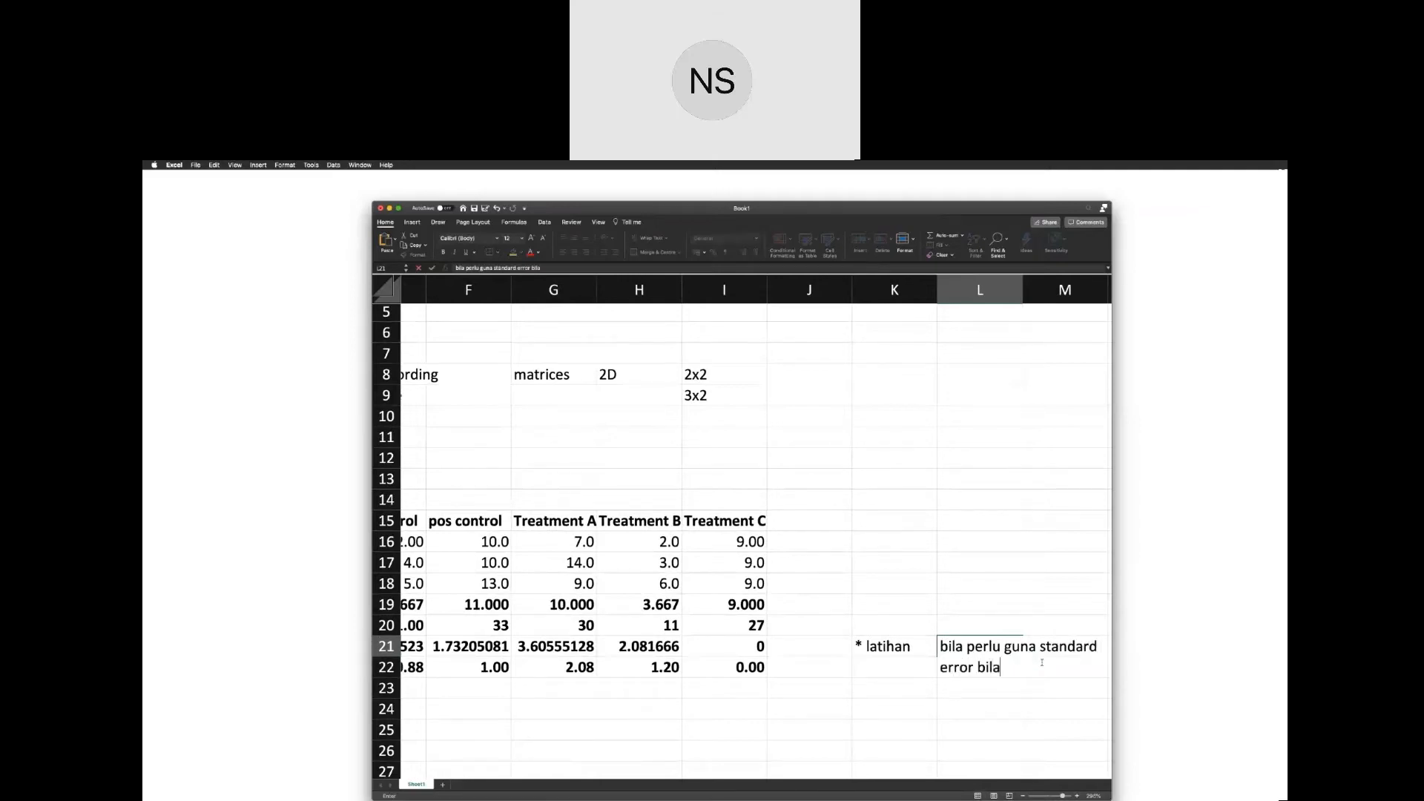
key("BackSpace")
key("BackSpace")
key("BackSpace")
key("BackSpace")
type("vs. standard deviation")
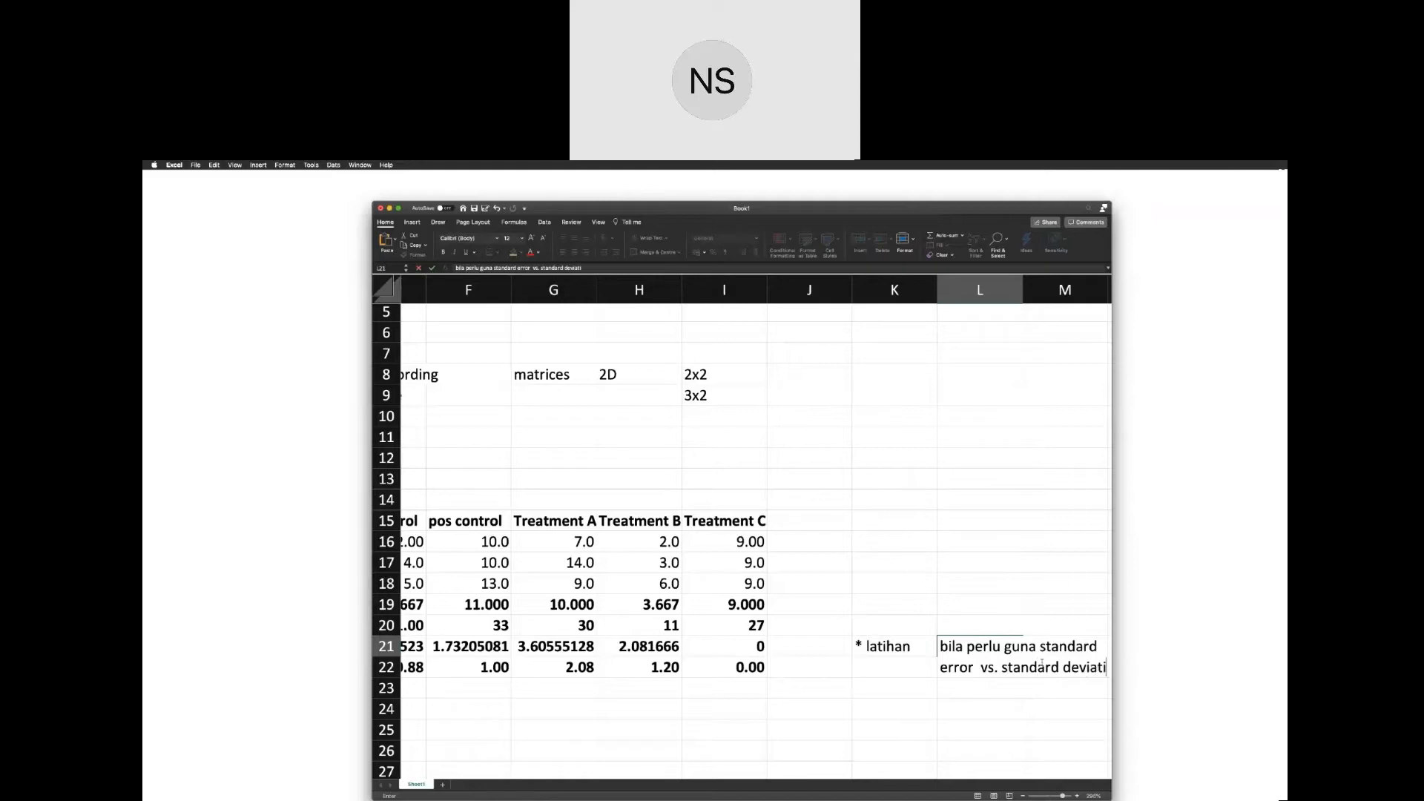
key("Return")
scroll(994, 654, "right", 2)
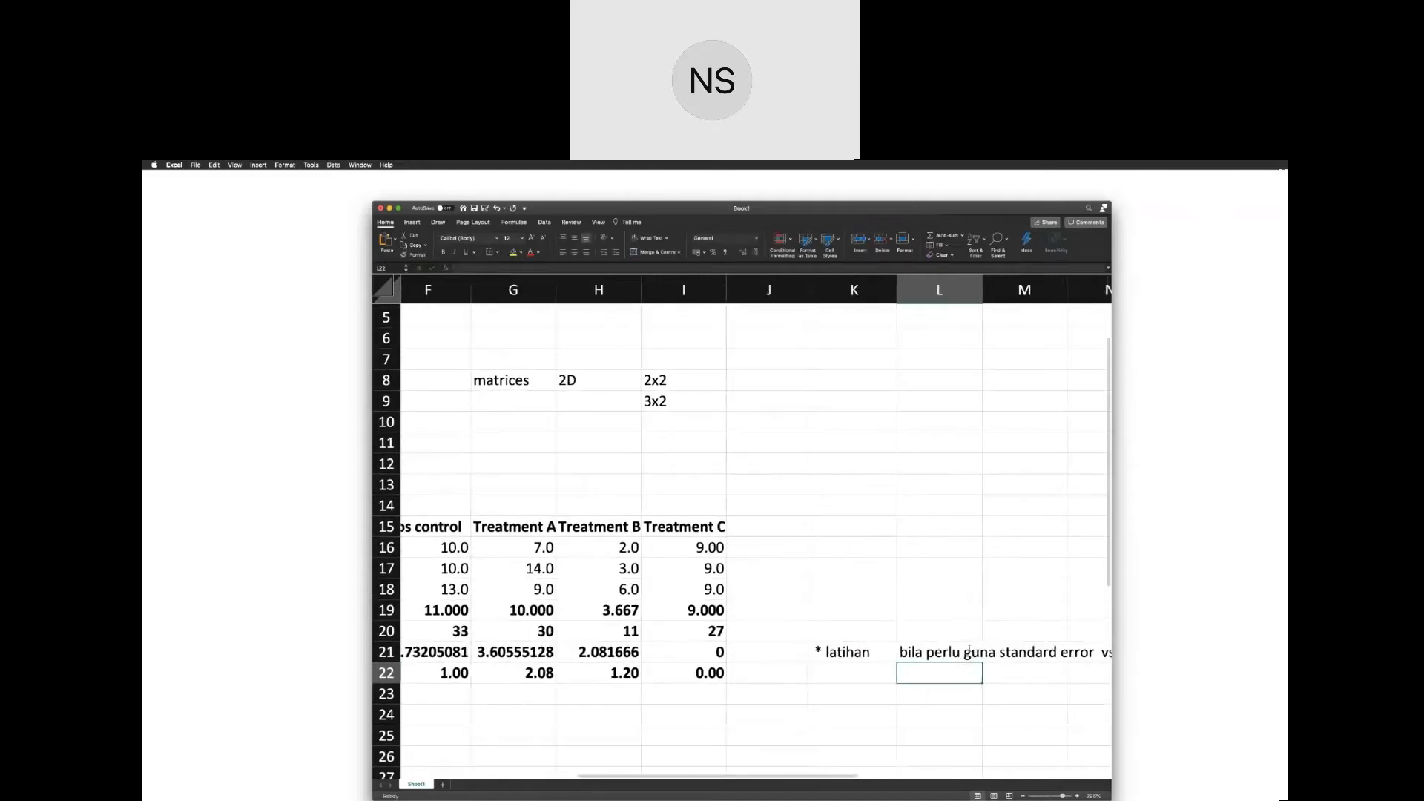
Replace the label in K21 with "report".
left_click(876, 654)
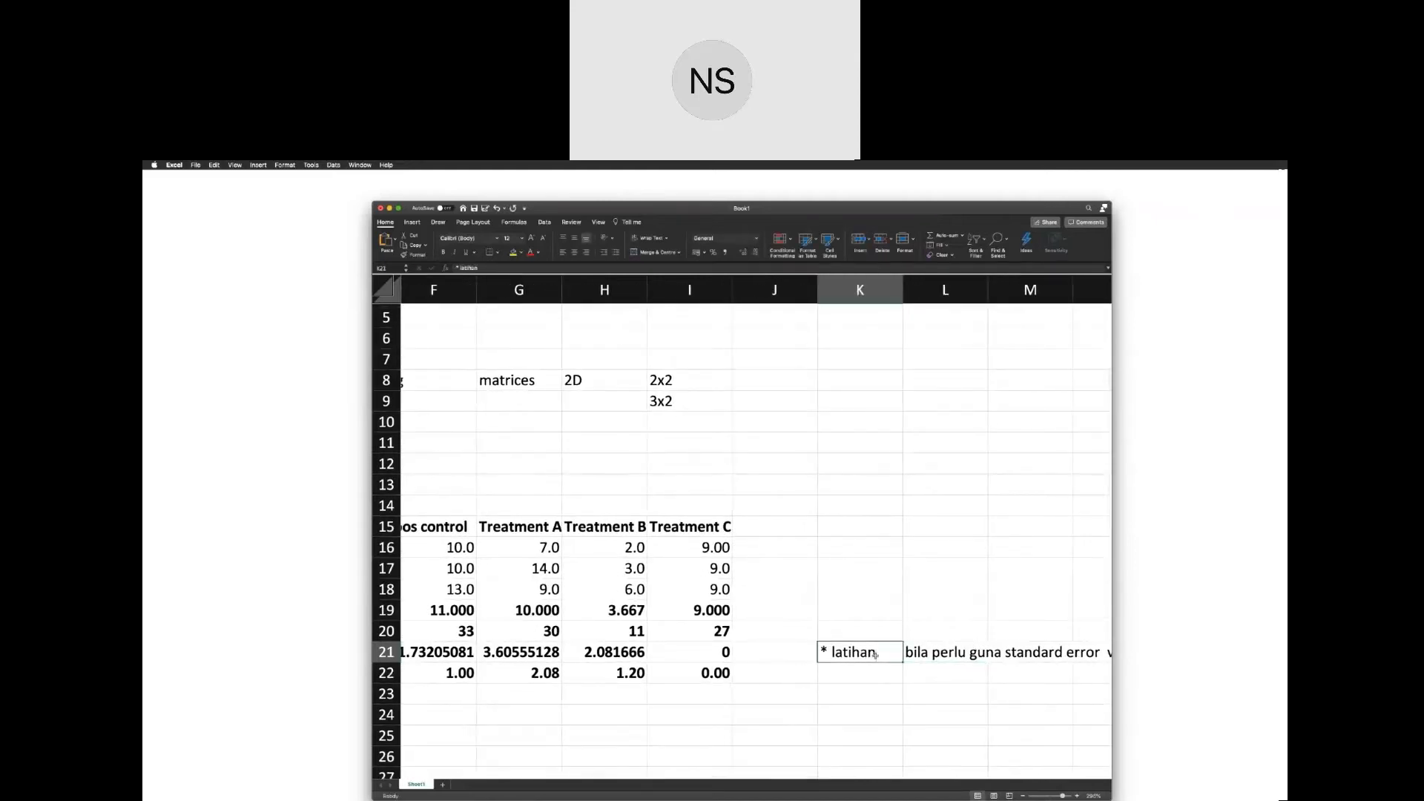
key("Delete")
type("report")
key("Return")
scroll(875, 656, "left", 2)
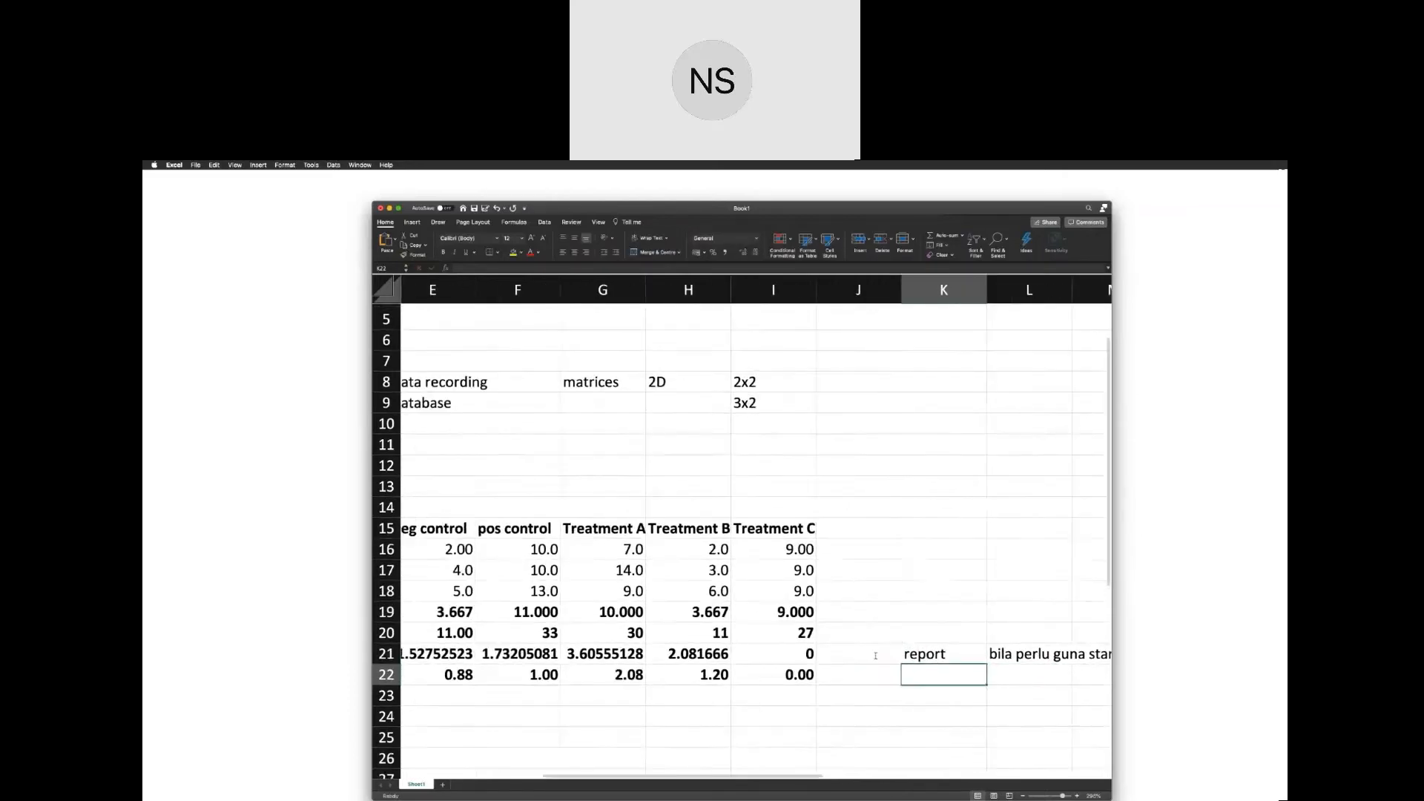
scroll(876, 656, "down", 3)
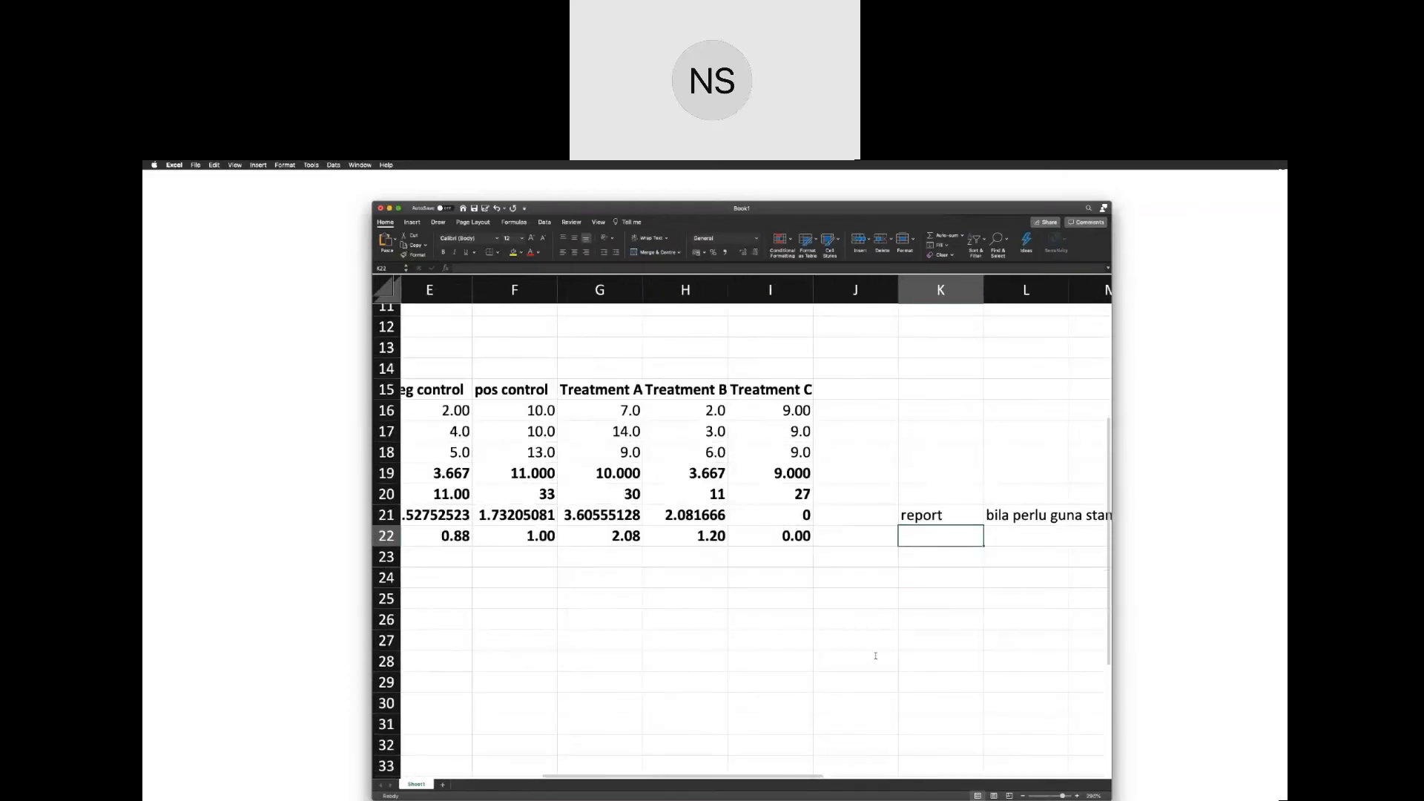
scroll(875, 656, "down", 3)
scroll(875, 656, "left", 2)
scroll(875, 656, "up", 1)
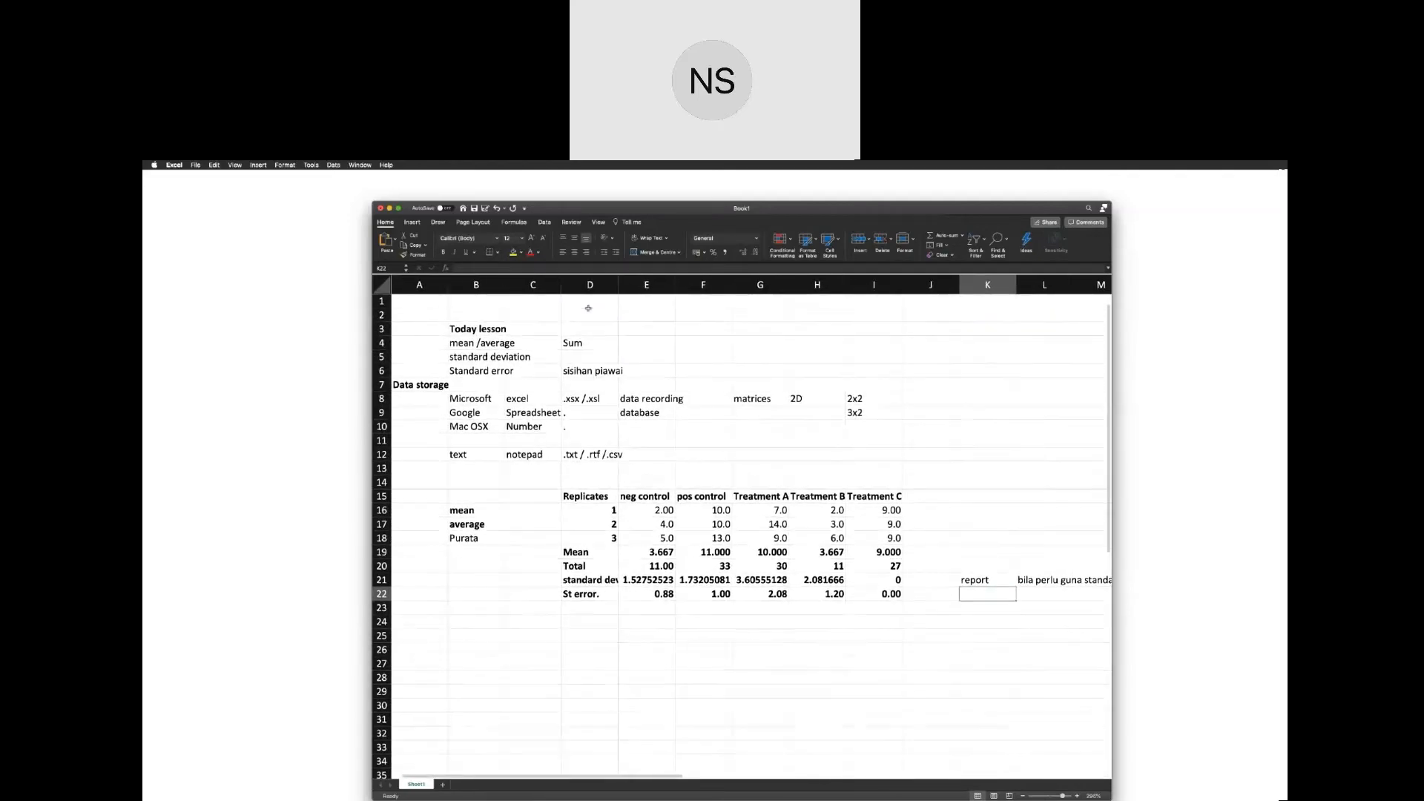
key("ctrl+Right")
key("ctrl+Left")
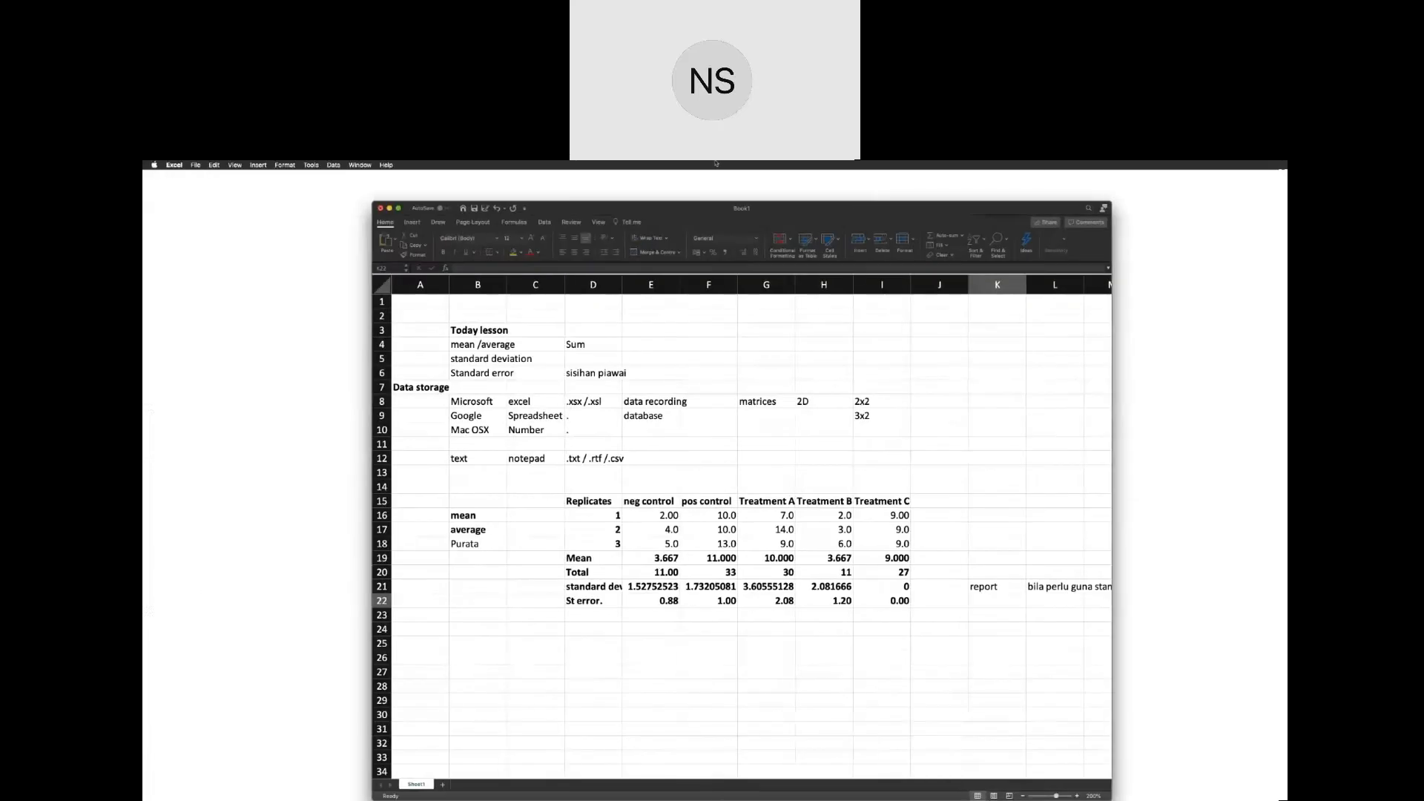
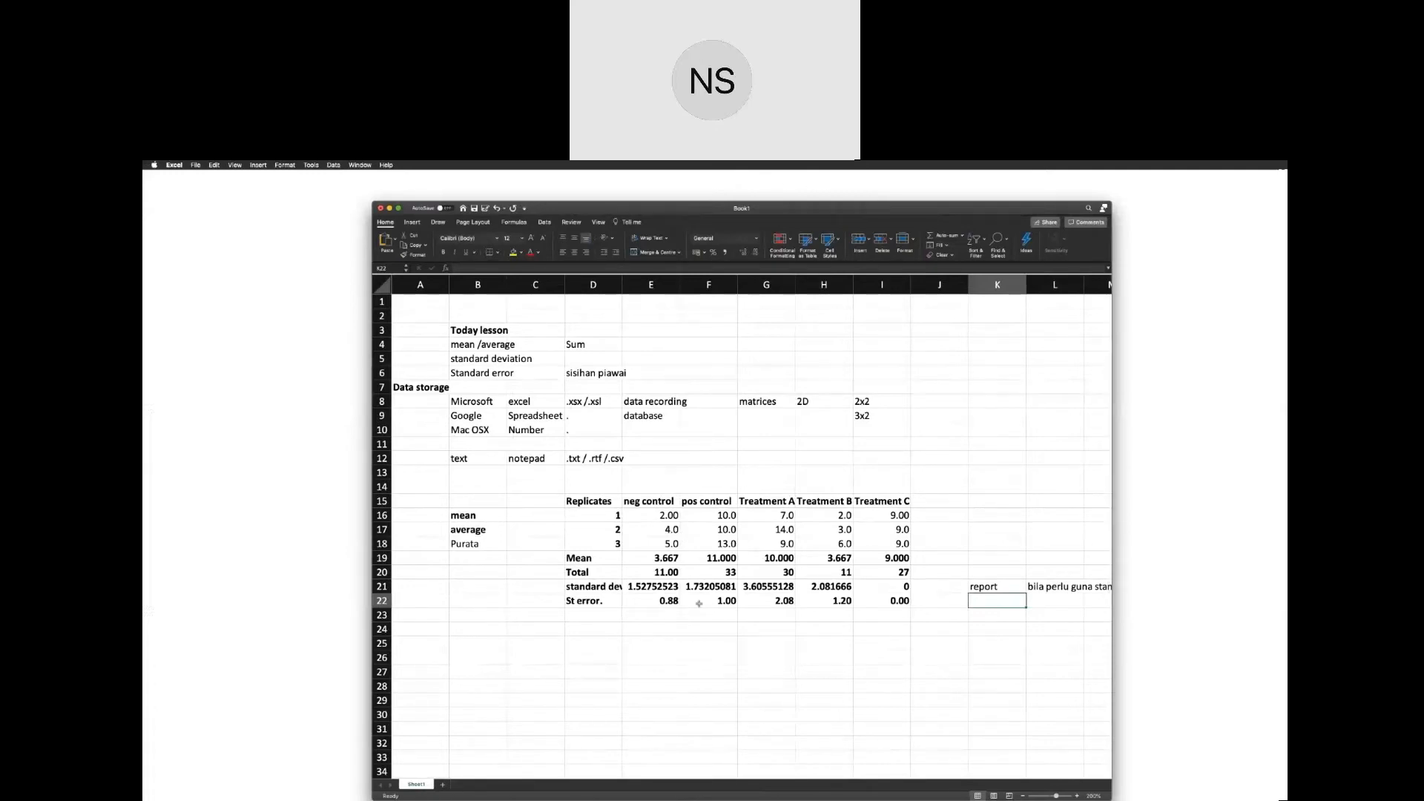
Add "median" and "mod" to the lesson topic list in cells F4 and F5.
scroll(733, 630, "right", 1)
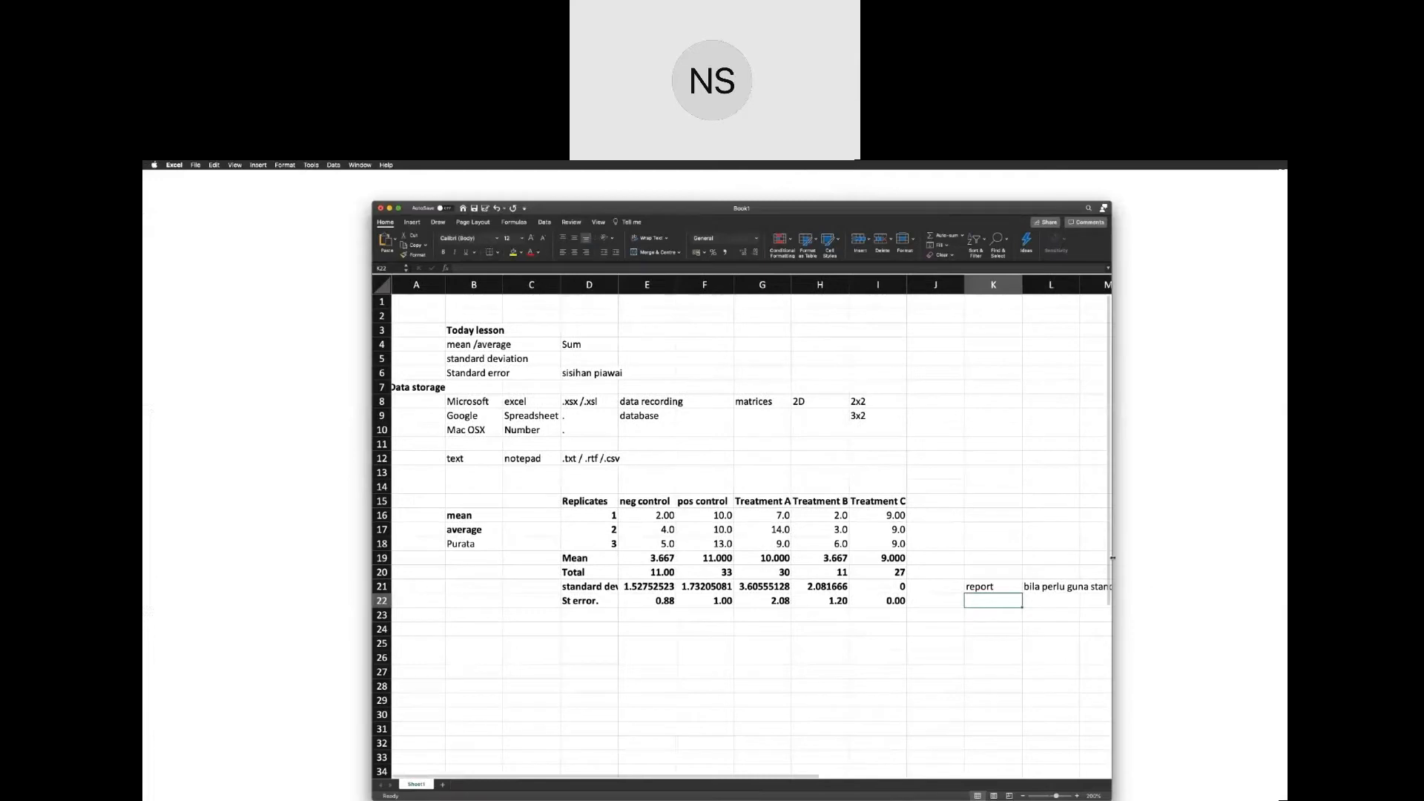
left_click_drag(1113, 558, 1250, 569)
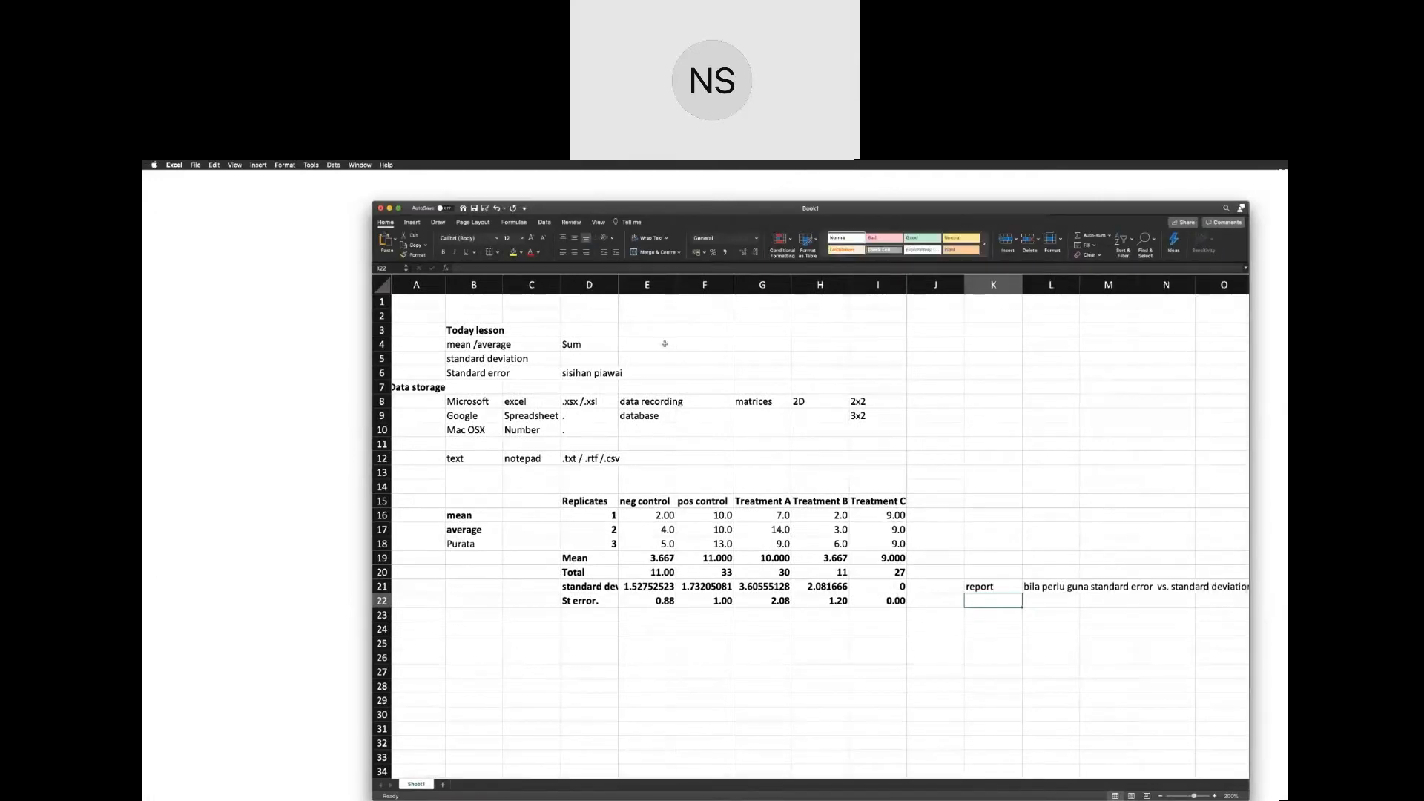
left_click(704, 343)
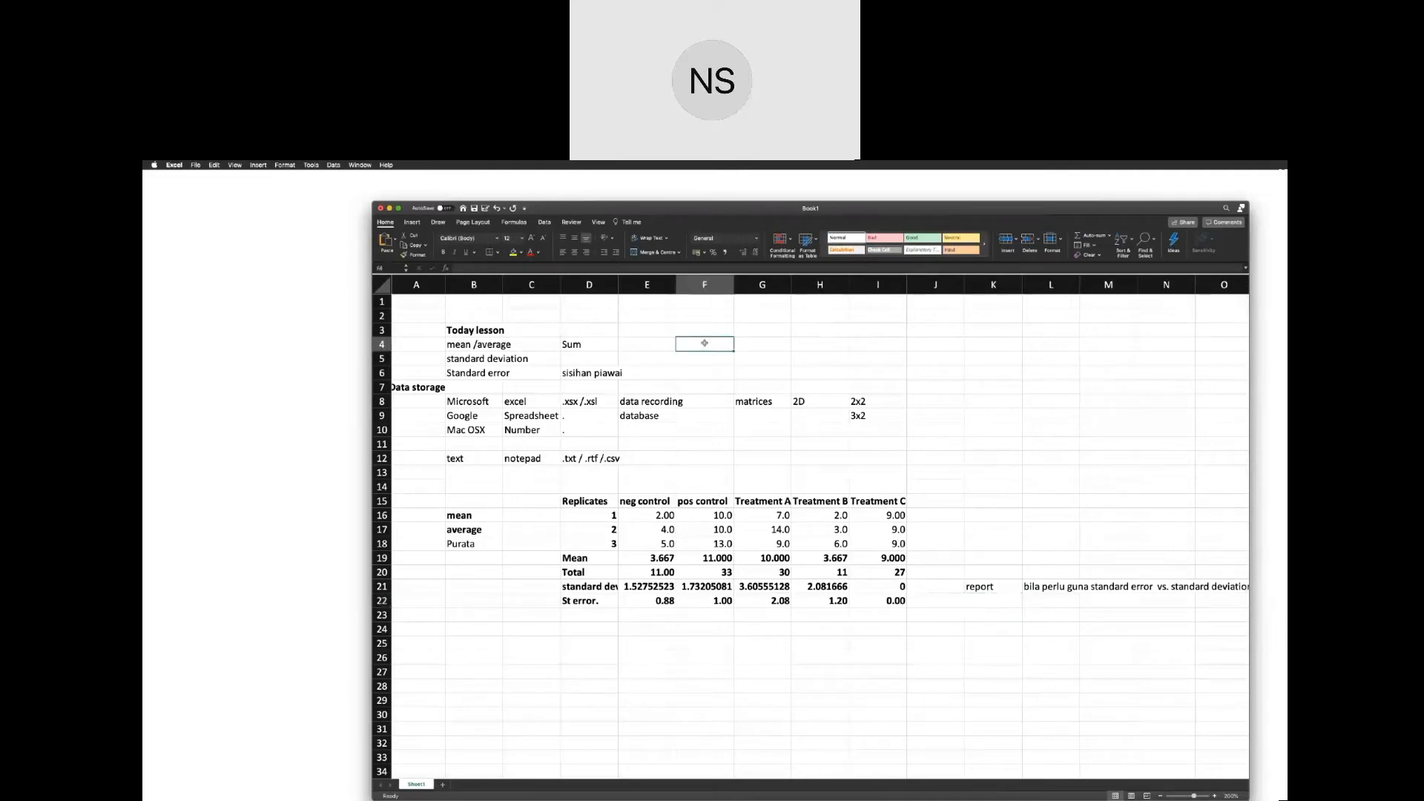
type("median")
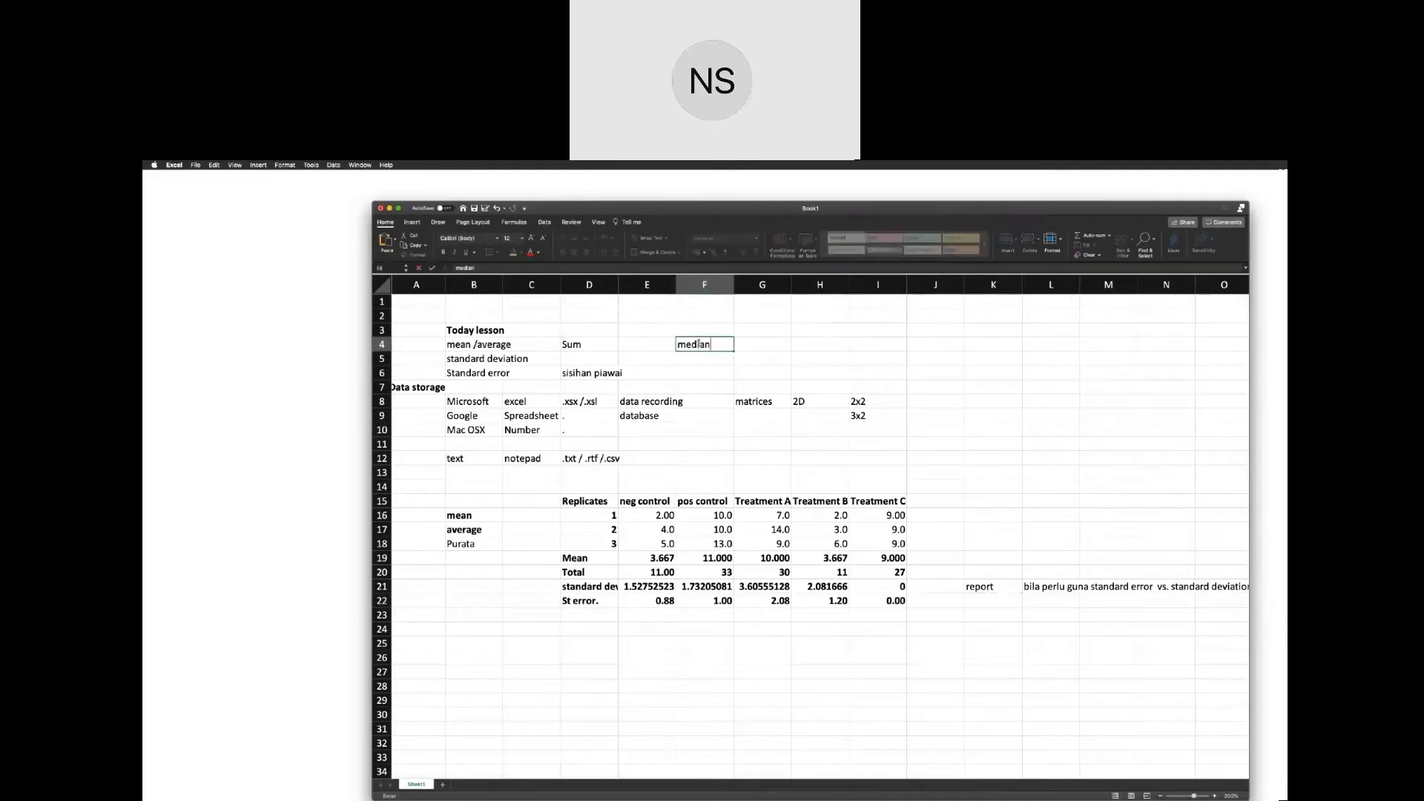
key("Return")
type("mod")
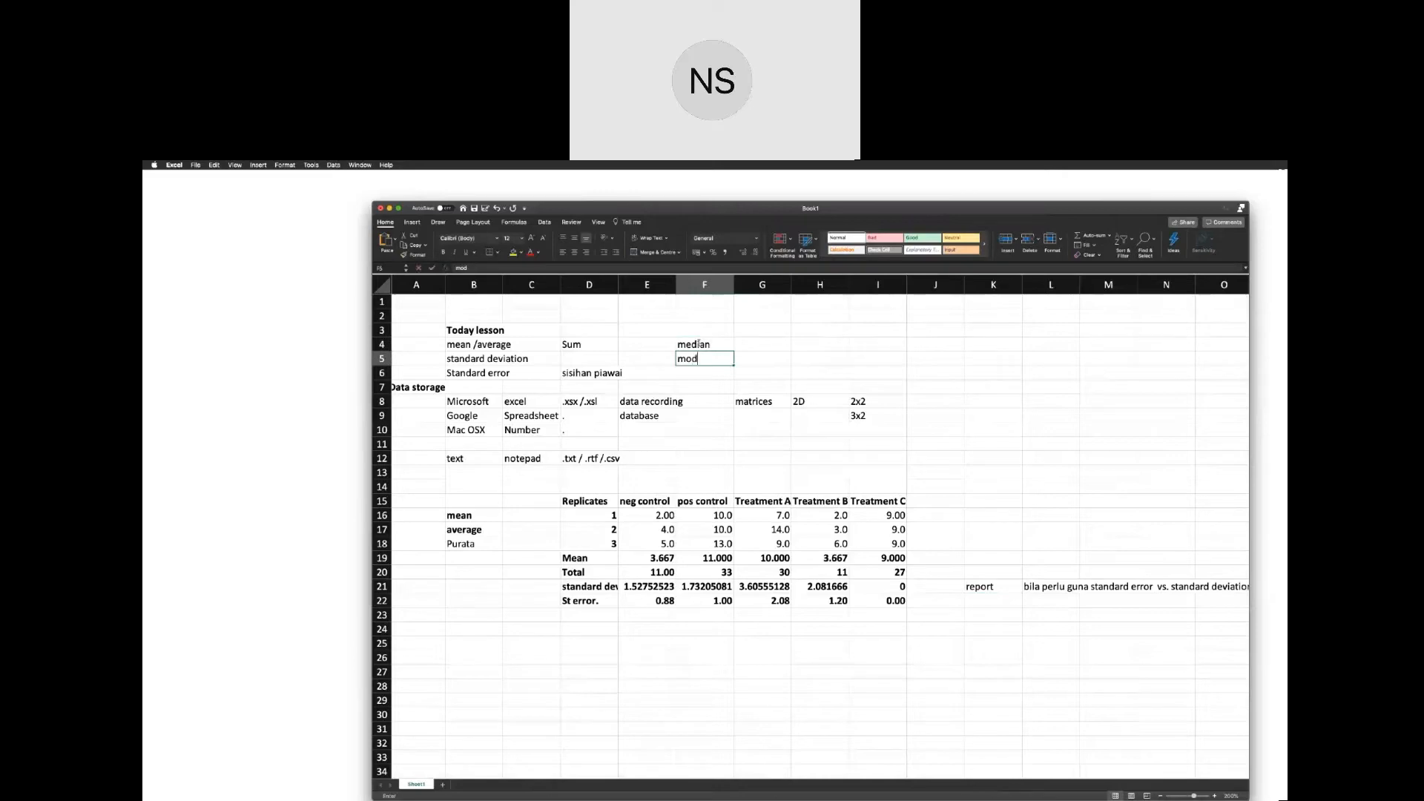
key("Return")
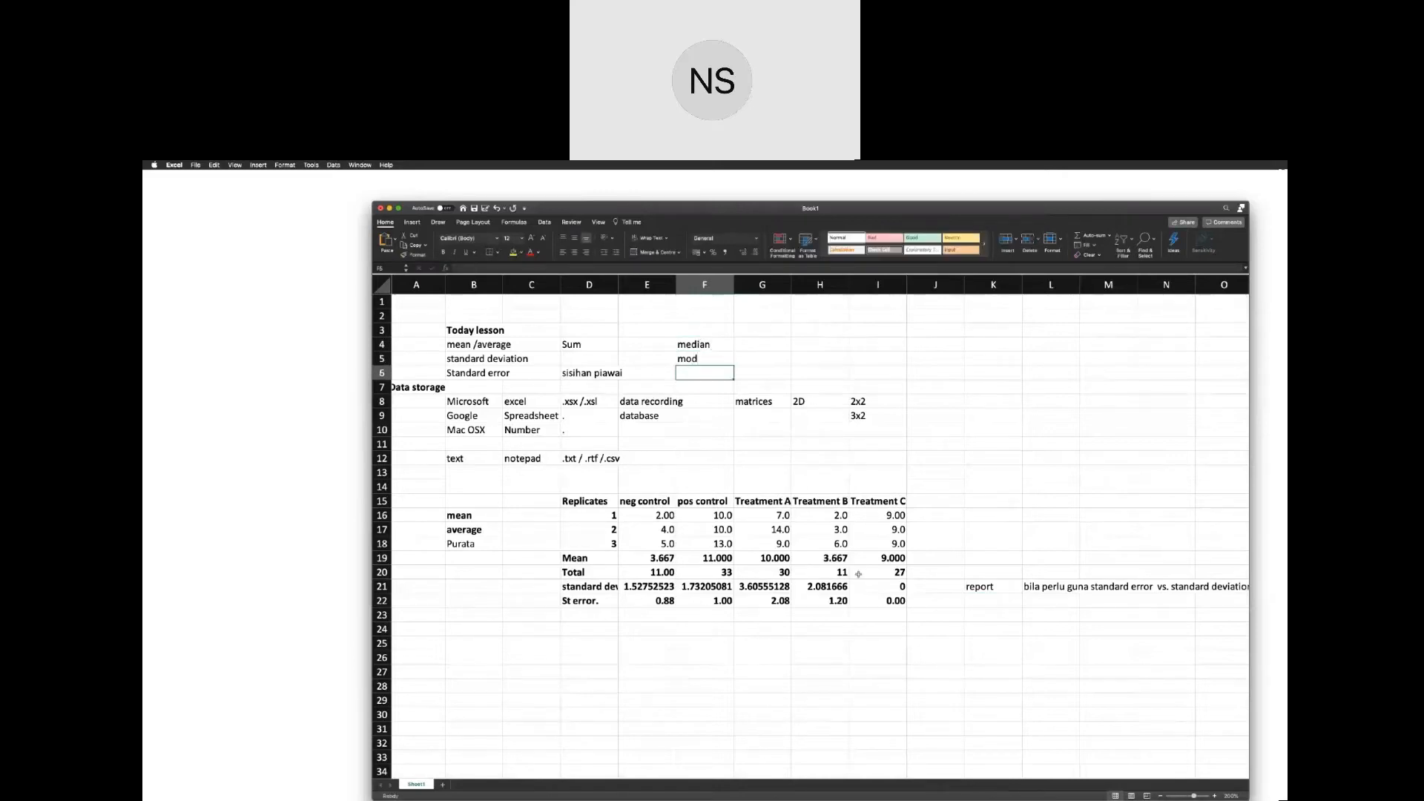
Label D23 "median" and compute the neg control median of E16:E18 with the MEDIAN function in E23.
left_click(588, 616)
type("median")
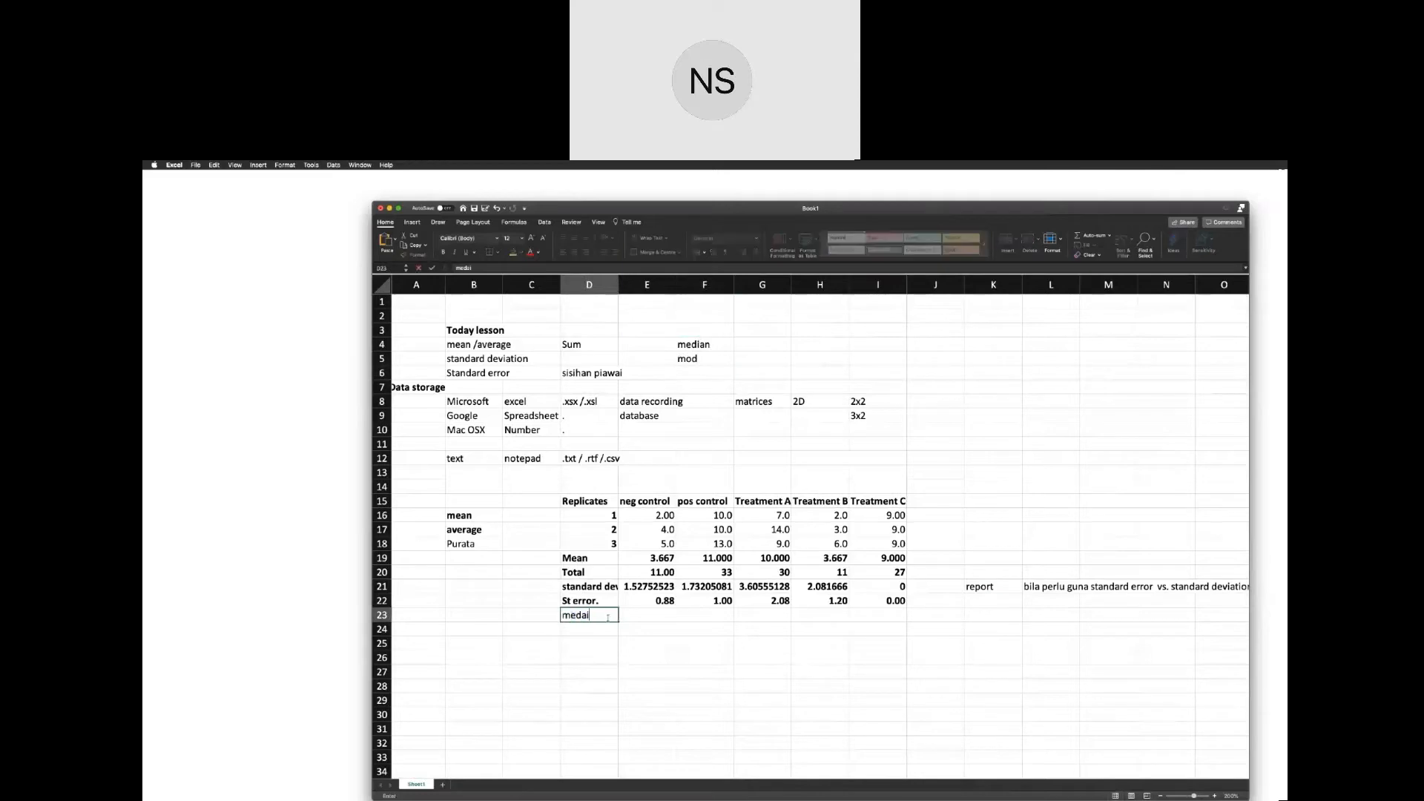
key("Tab")
type("=med")
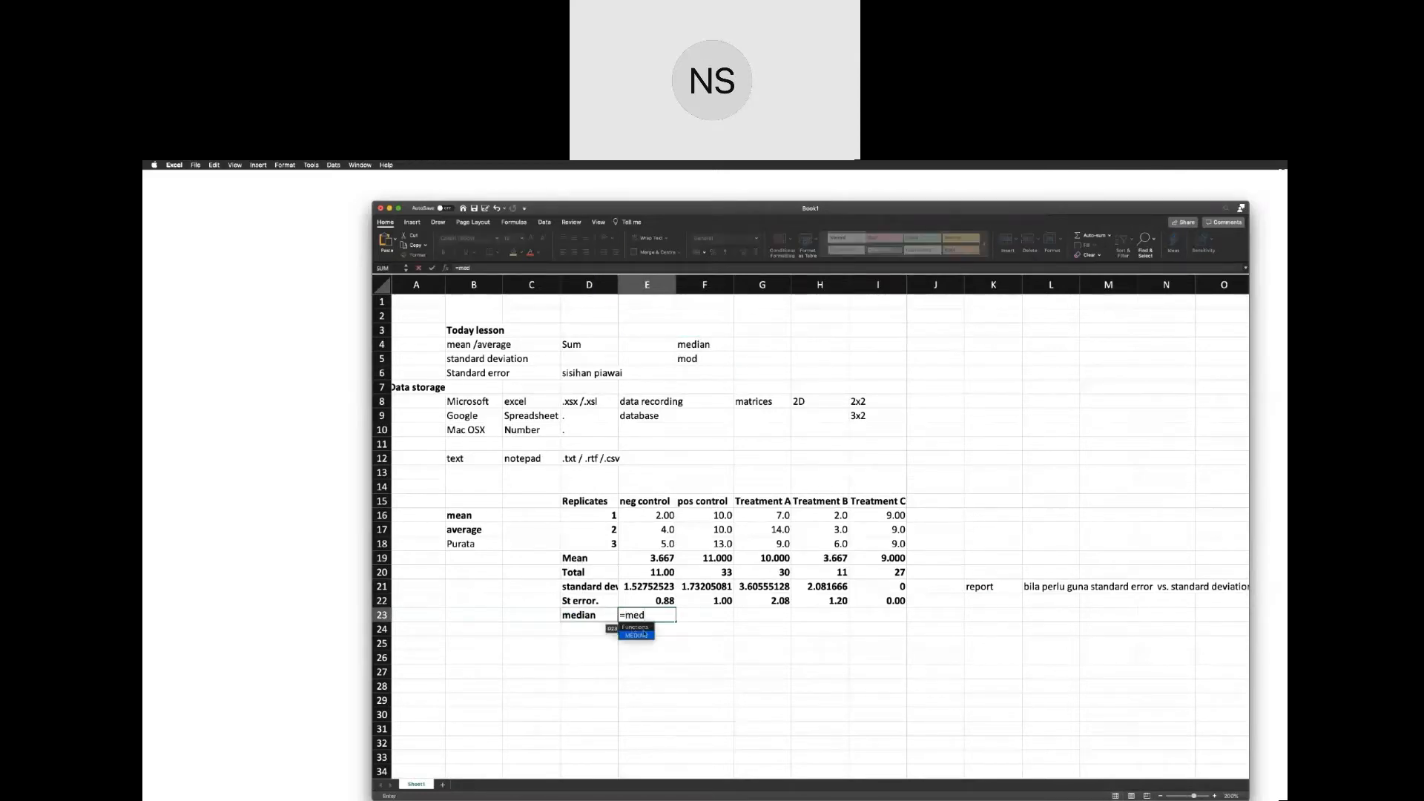
double_click(637, 636)
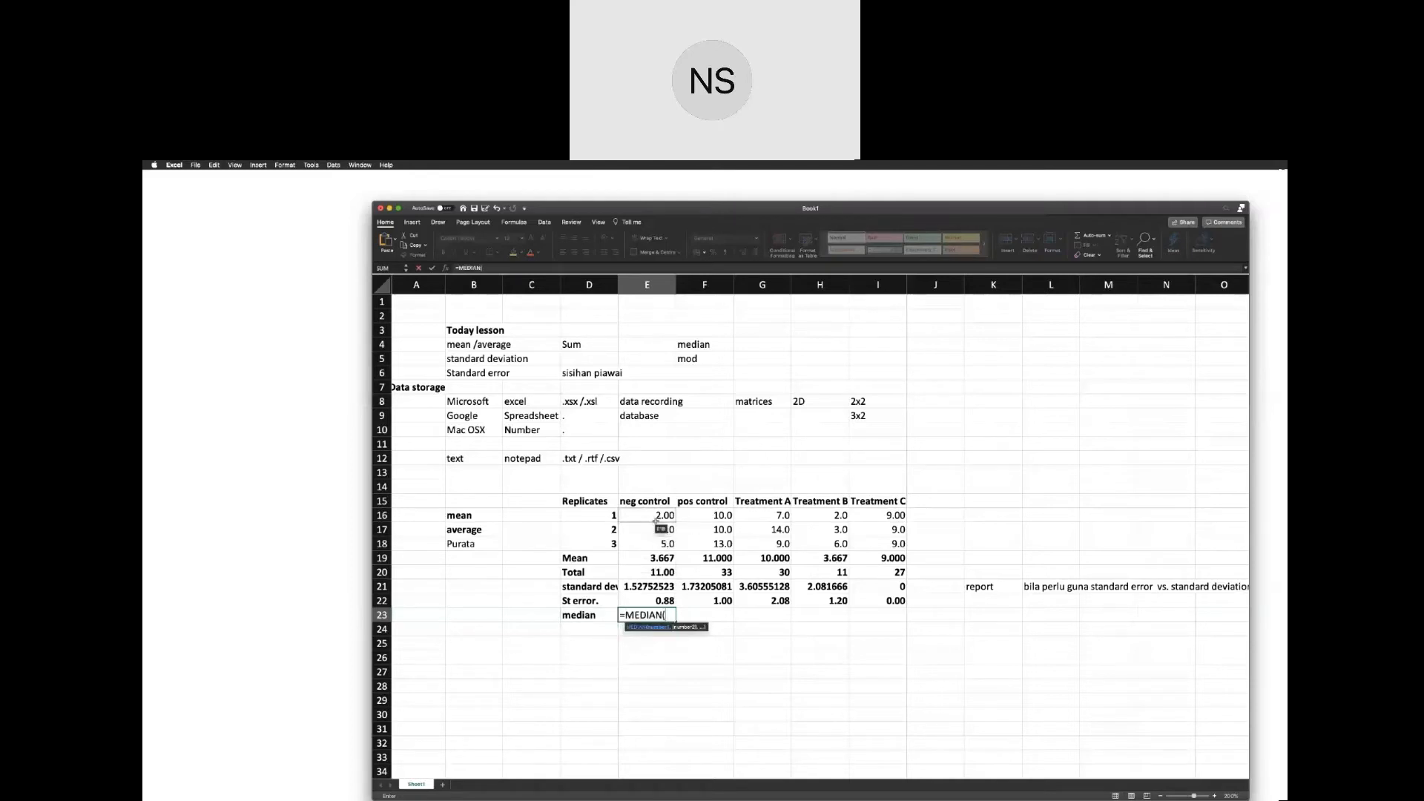
left_click(653, 517)
left_click_drag(656, 531, 658, 546)
key("Return")
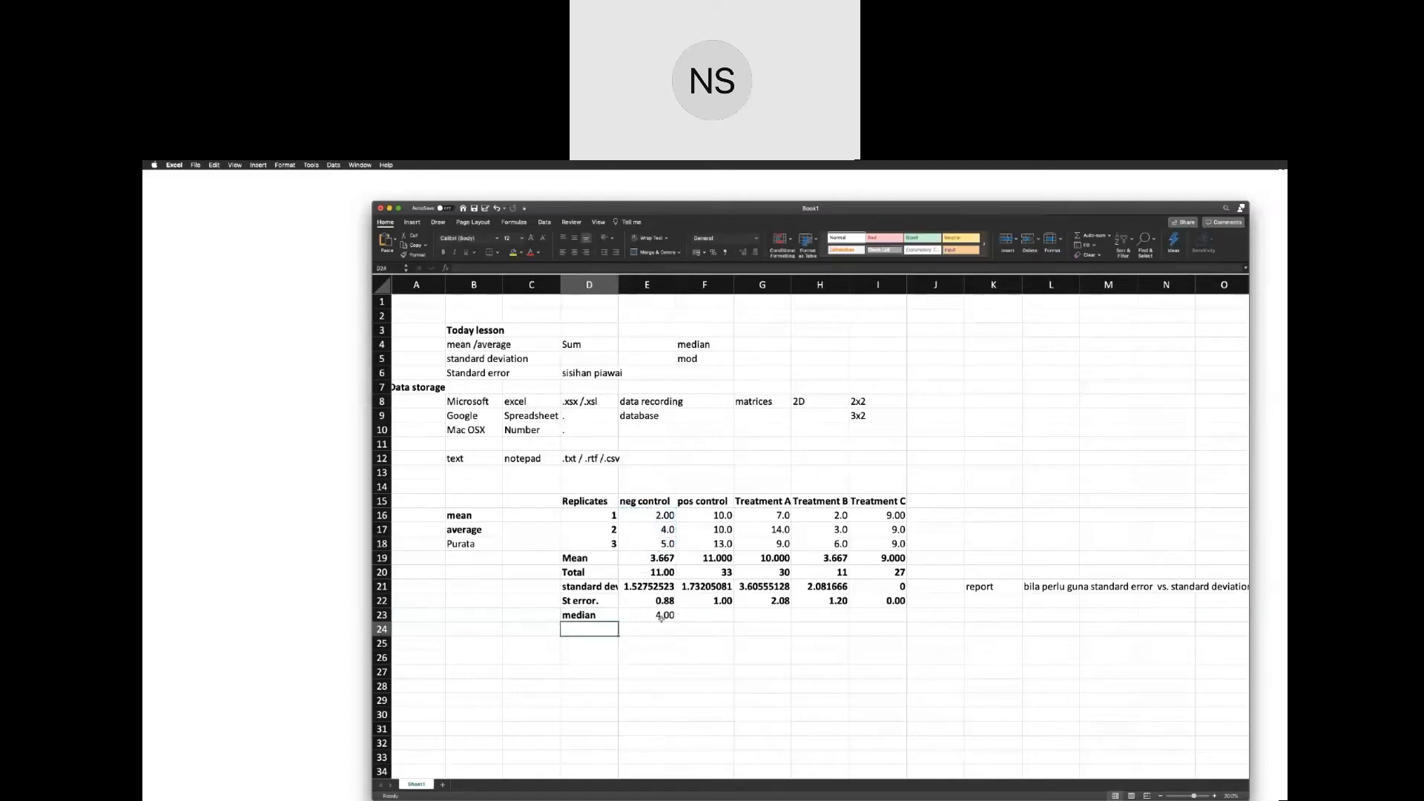
Copy the median formula from E23 across to I23 for the pos control and treatments, and check the copied cells.
left_click(663, 615)
left_click_drag(676, 622, 902, 623)
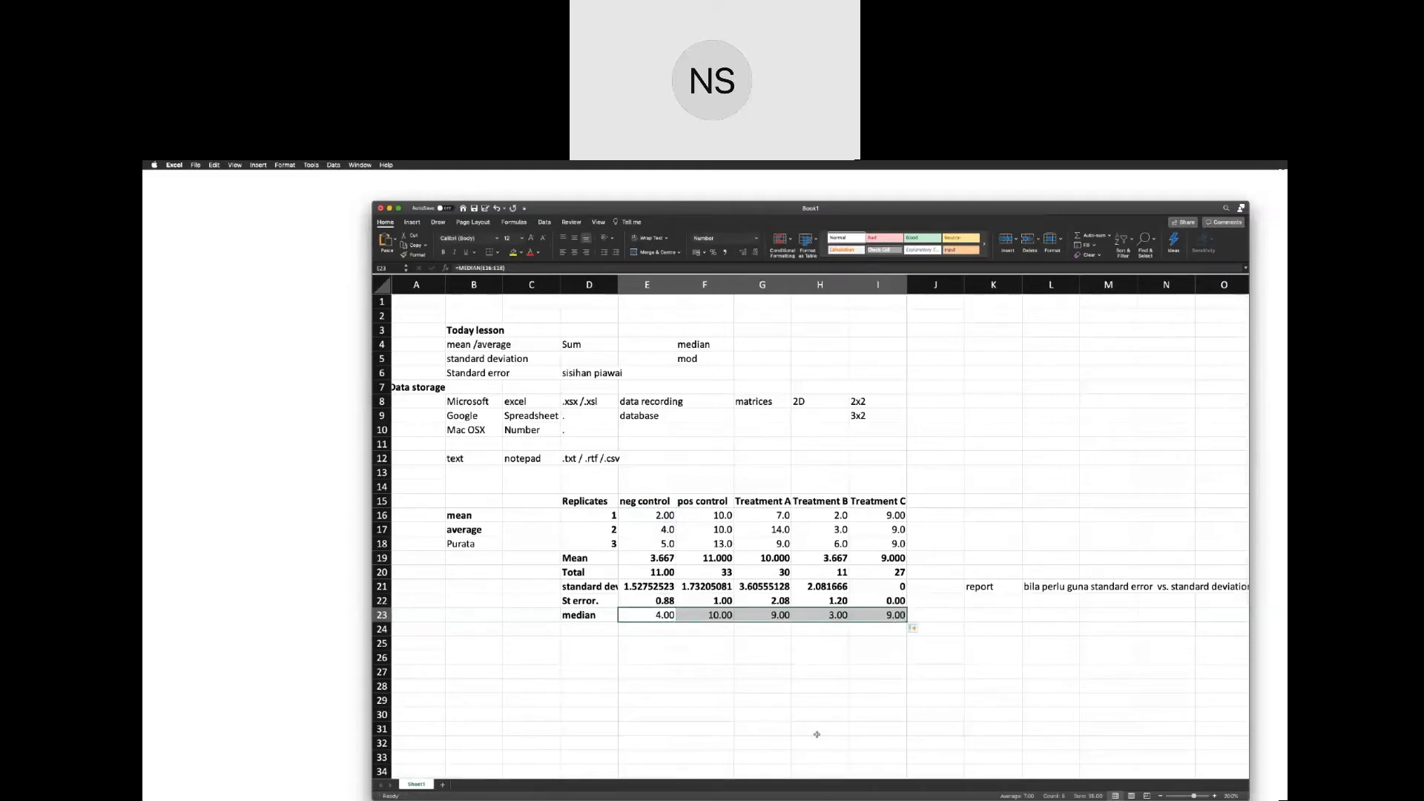
left_click(780, 617)
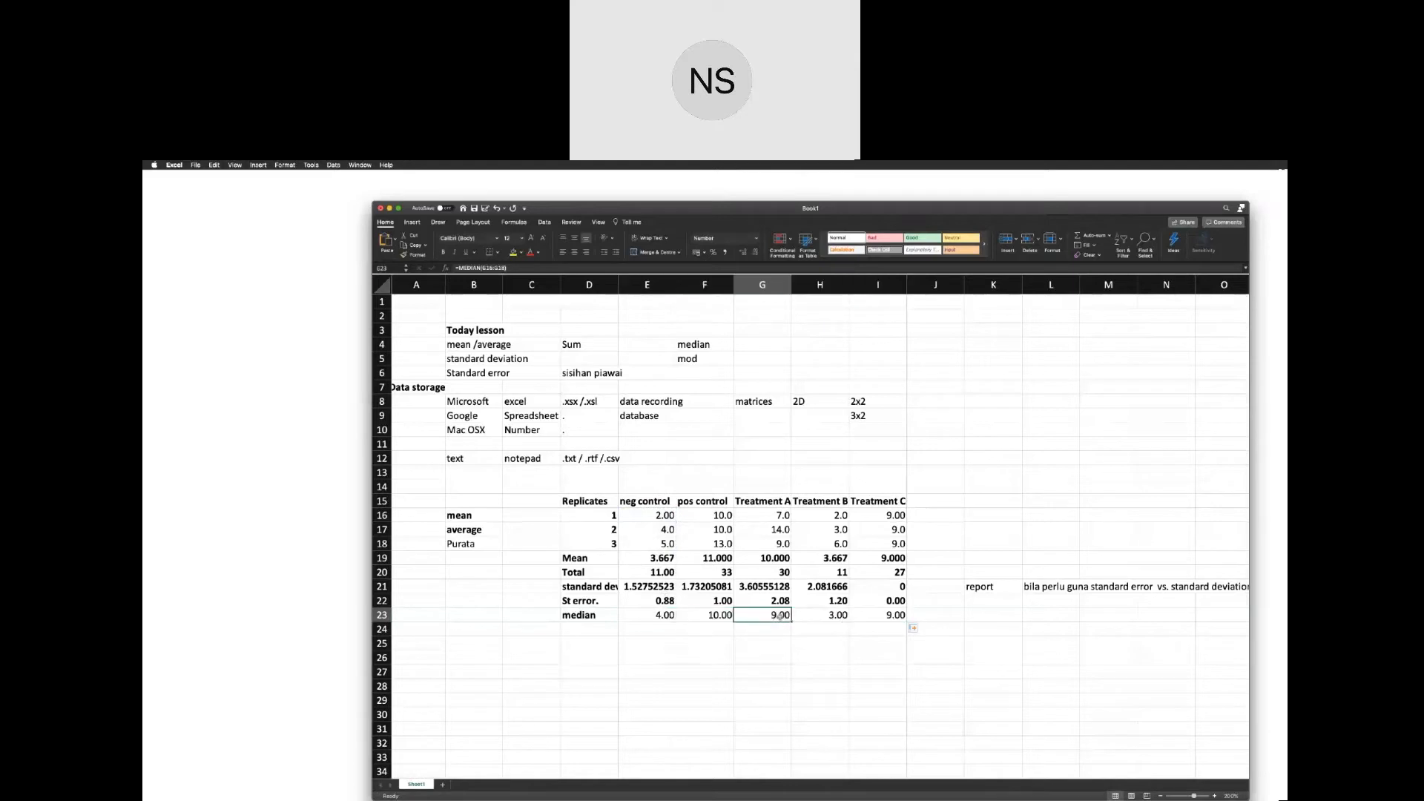
left_click(846, 620)
left_click(893, 615)
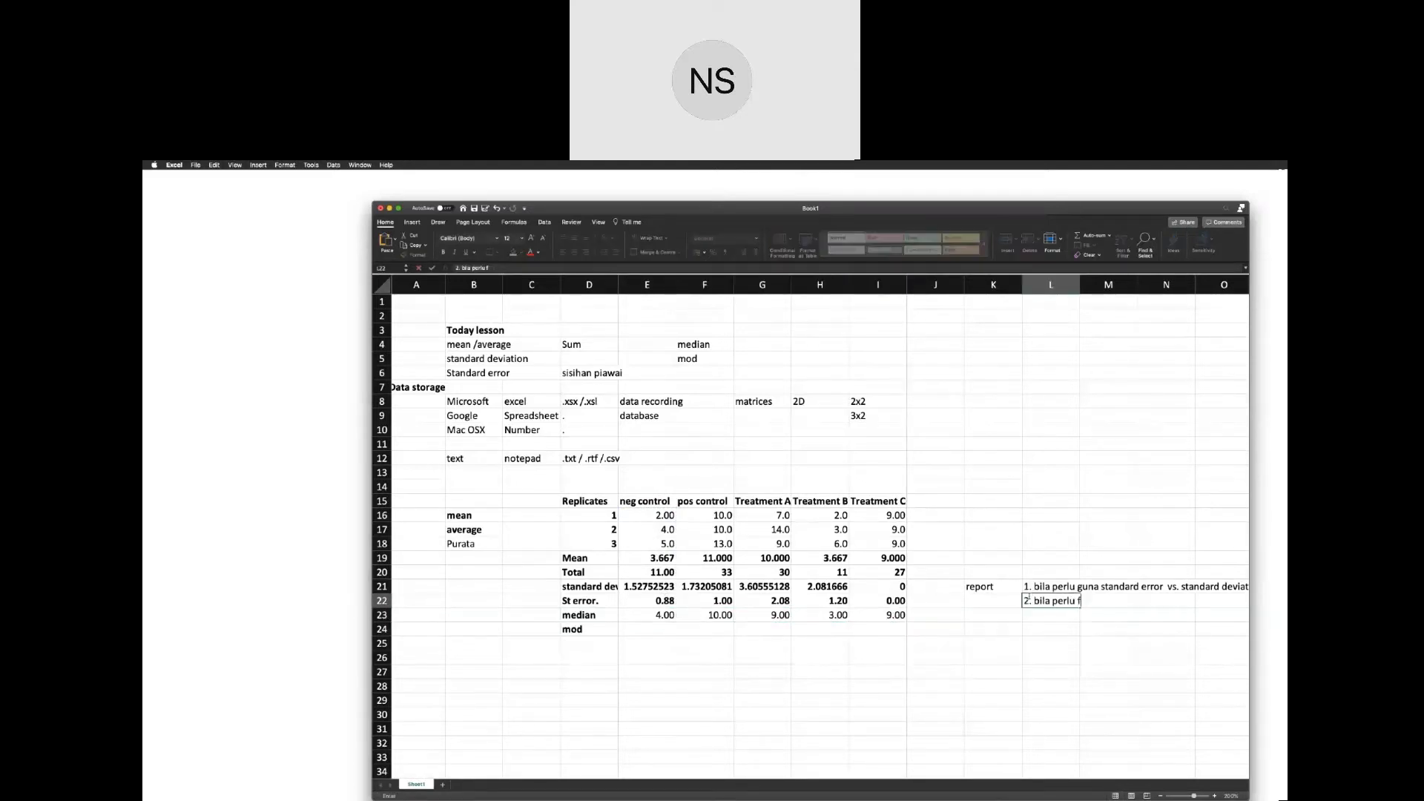
Enter the second report question "2. bila perlu guna mod, median dan mean" in cell L22.
type("guna mod, ")
type("median or")
key("BackSpace")
key("BackSpace")
key("BackSpace")
type("dan mean")
key("Return")
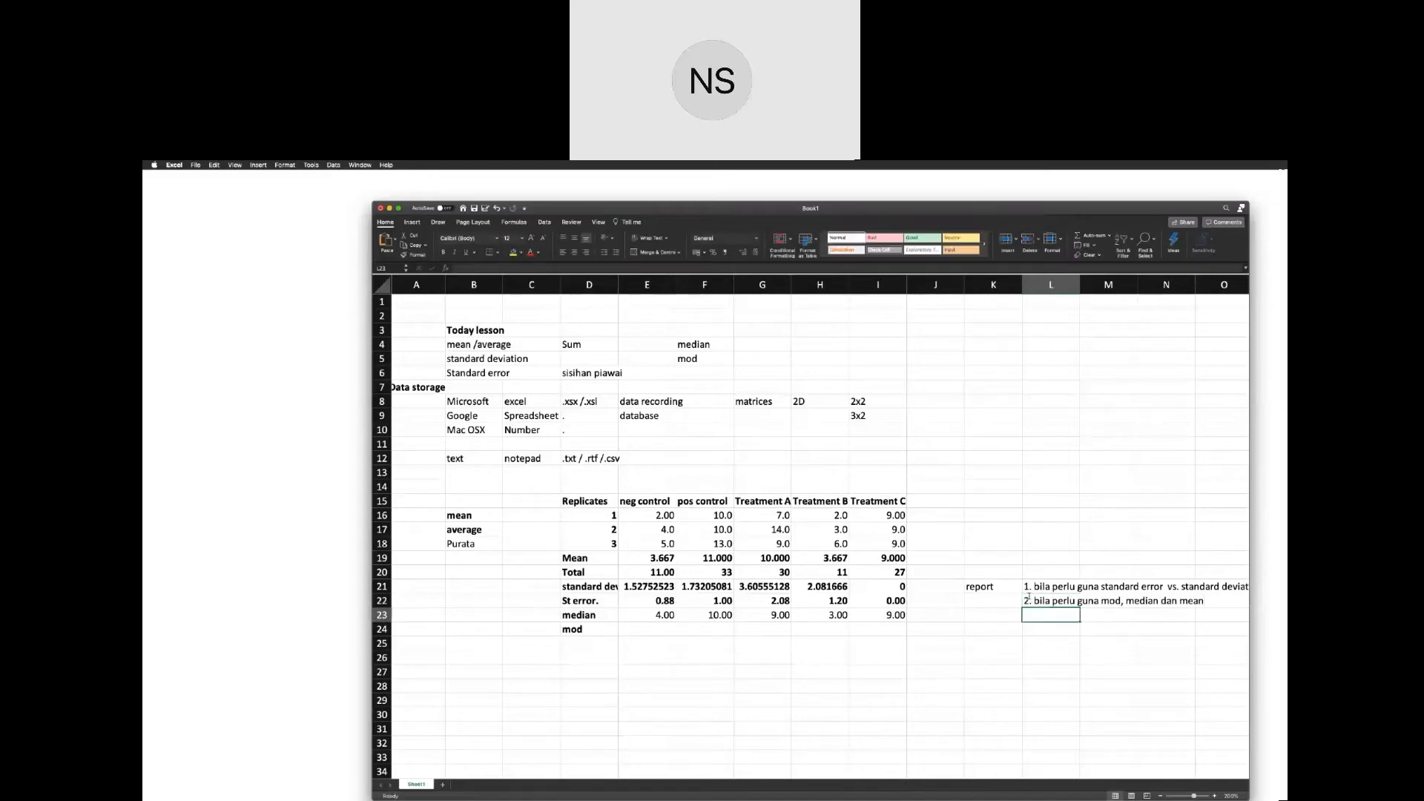
scroll(1029, 597, "right", 3)
scroll(1029, 597, "left", 2)
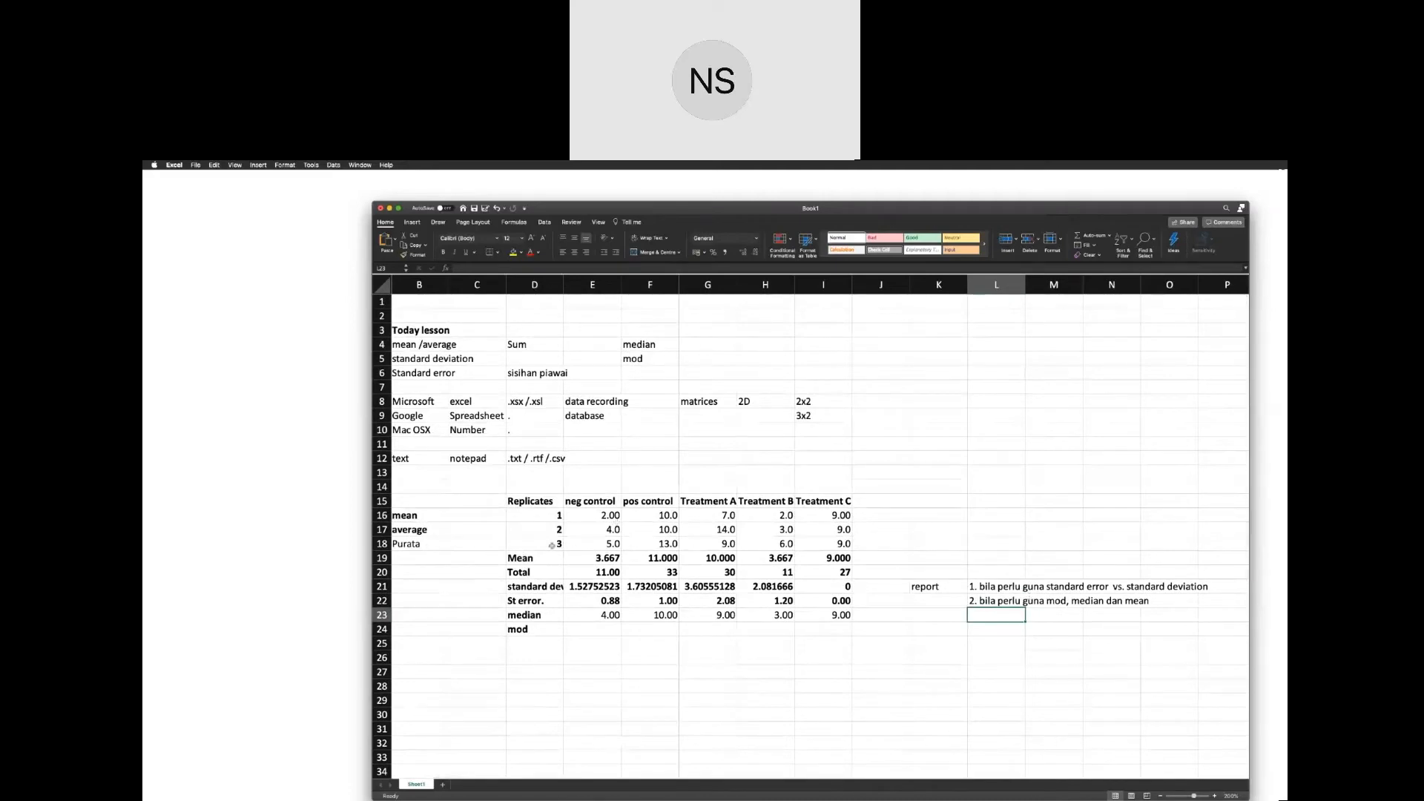
Try to insert blank cells over the whole statistics block D19:I24 with existing cells shifted down, and undo the insertion.
left_click_drag(539, 553, 811, 631)
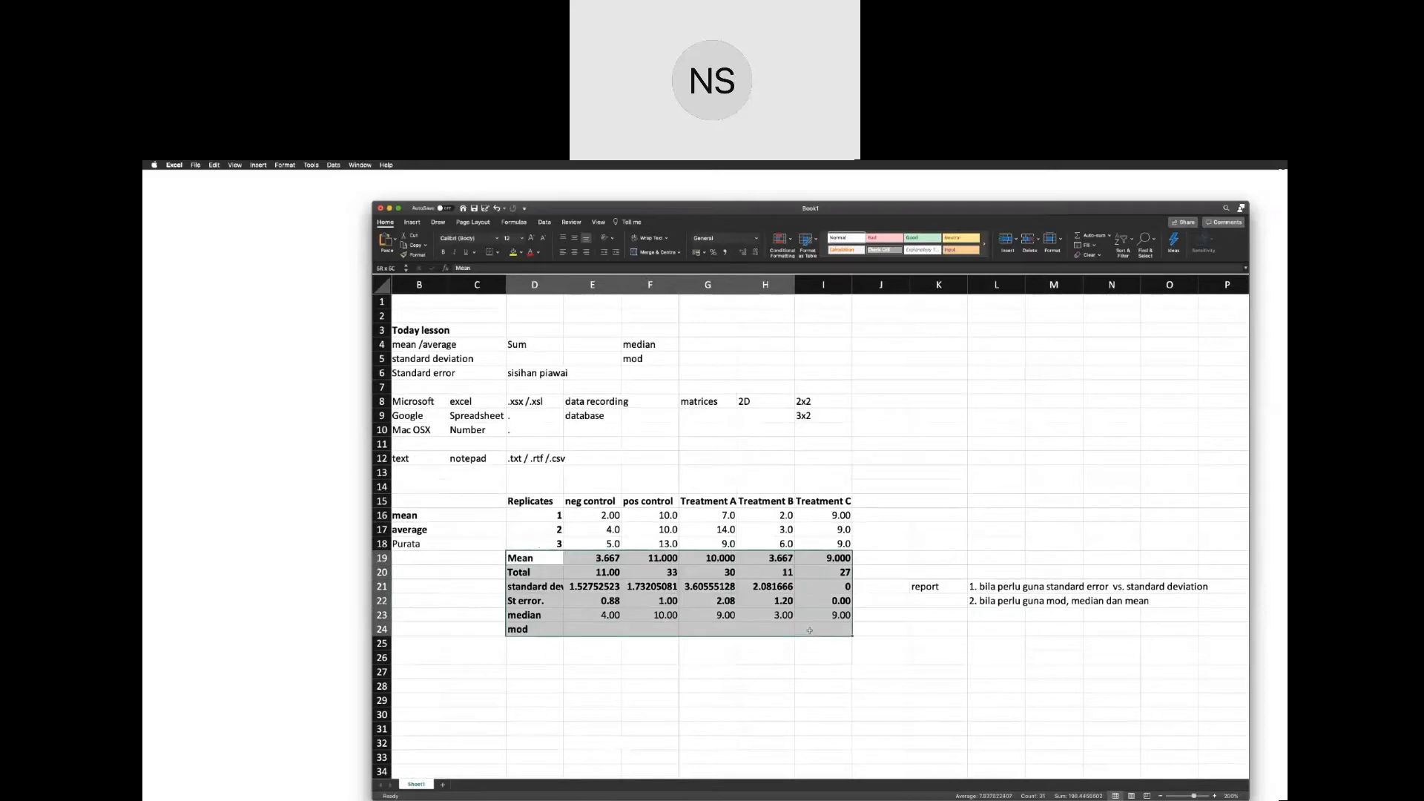
right_click(570, 558)
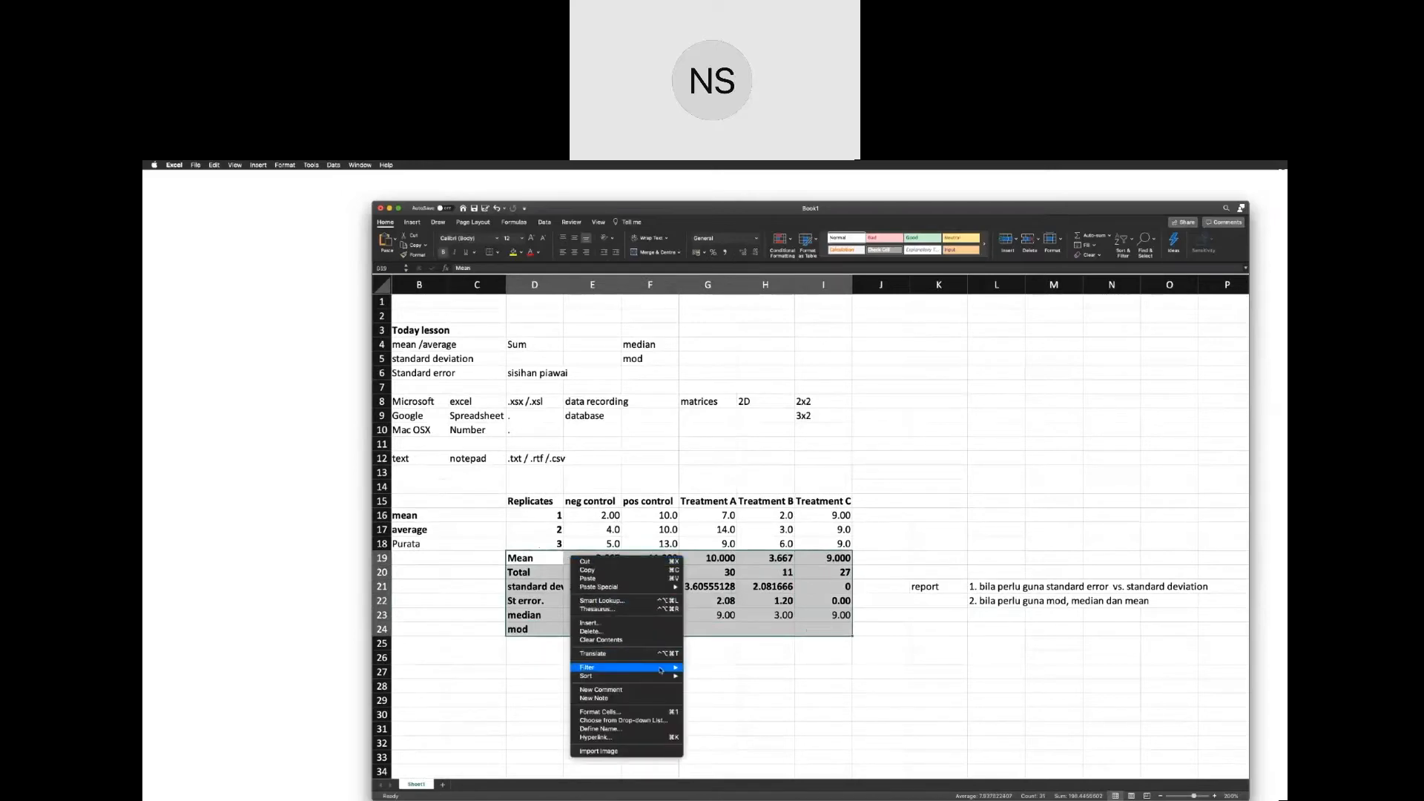
left_click(652, 622)
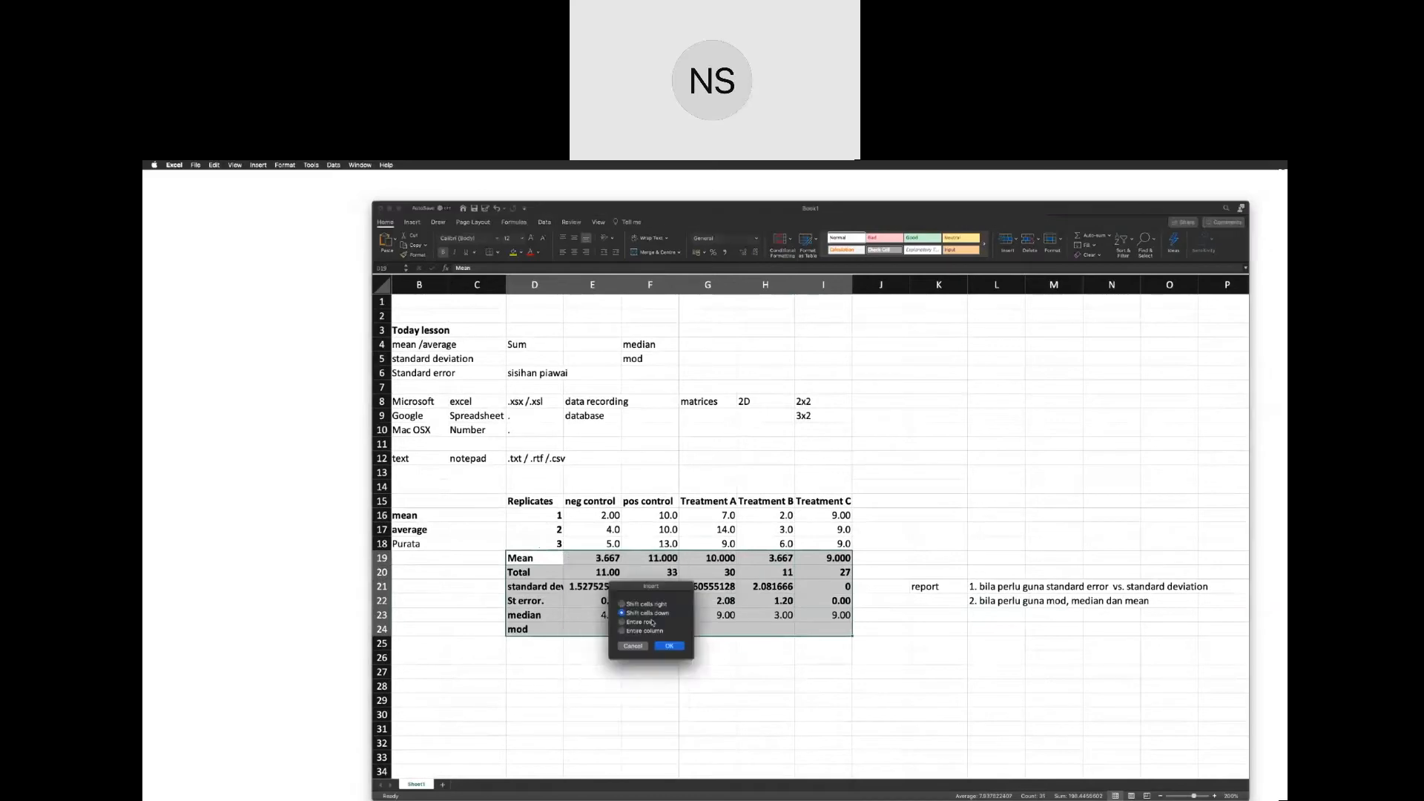
left_click(683, 647)
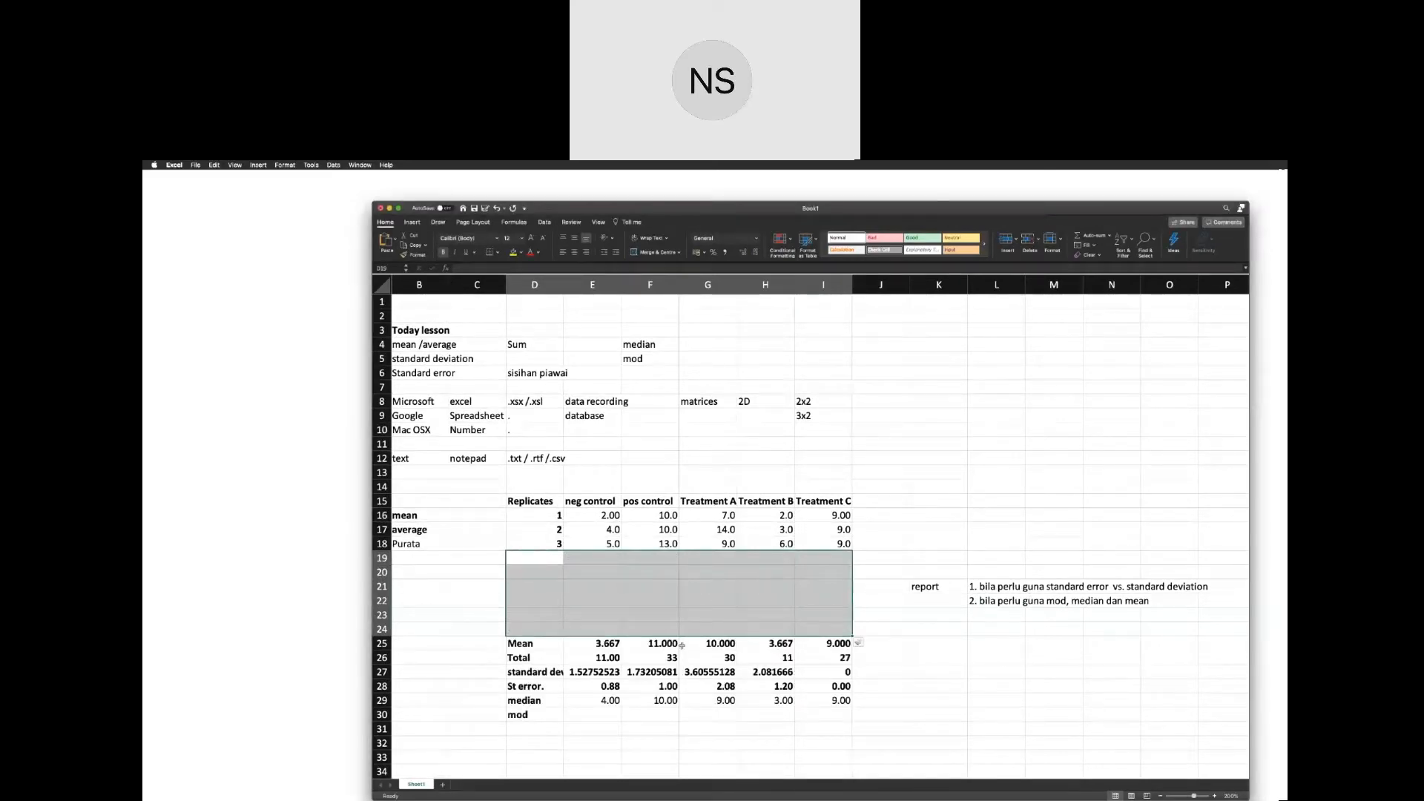
key("super+z")
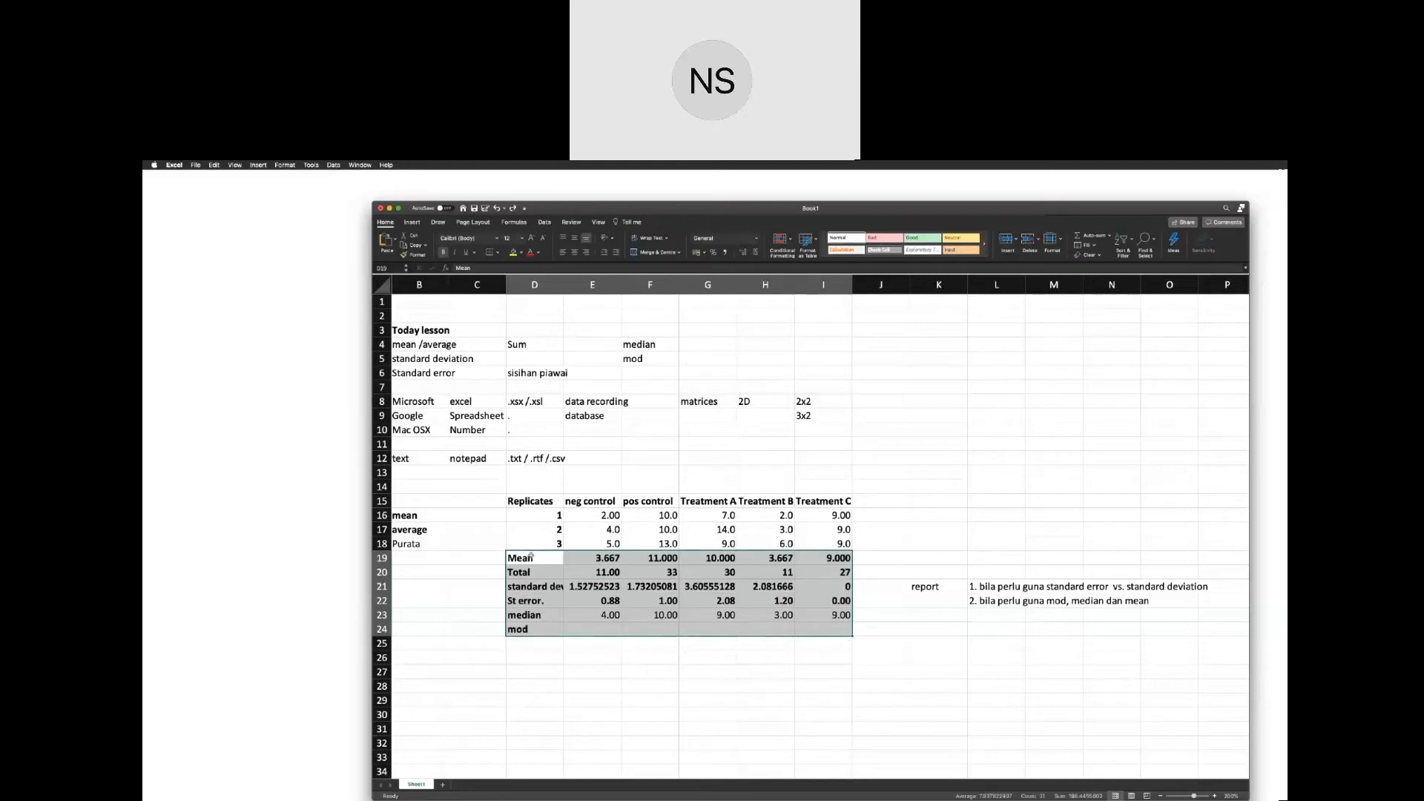
Try to insert a single blank cell at the Mean label in D19 with cells shifted down, and undo it.
left_click(531, 556)
right_click(534, 557)
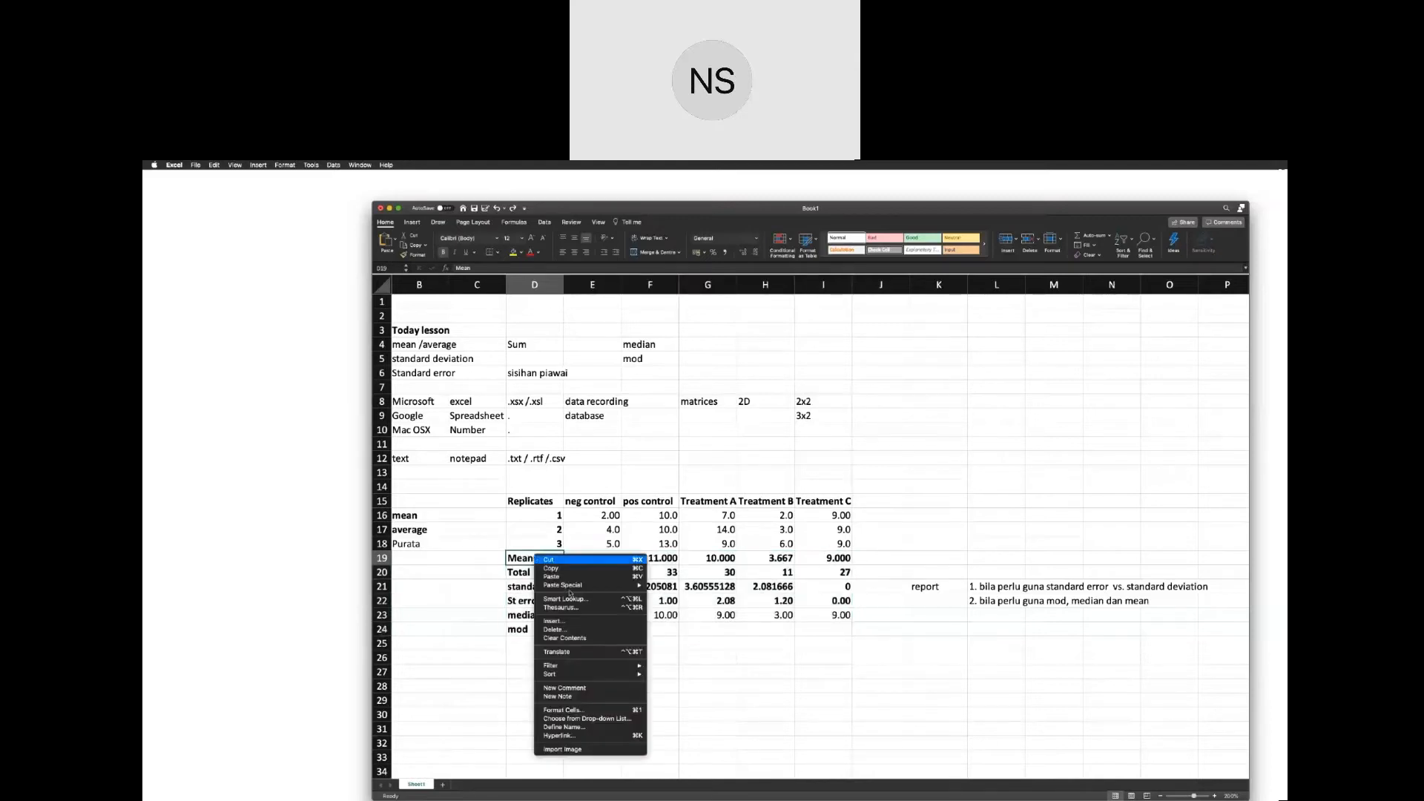
left_click(605, 622)
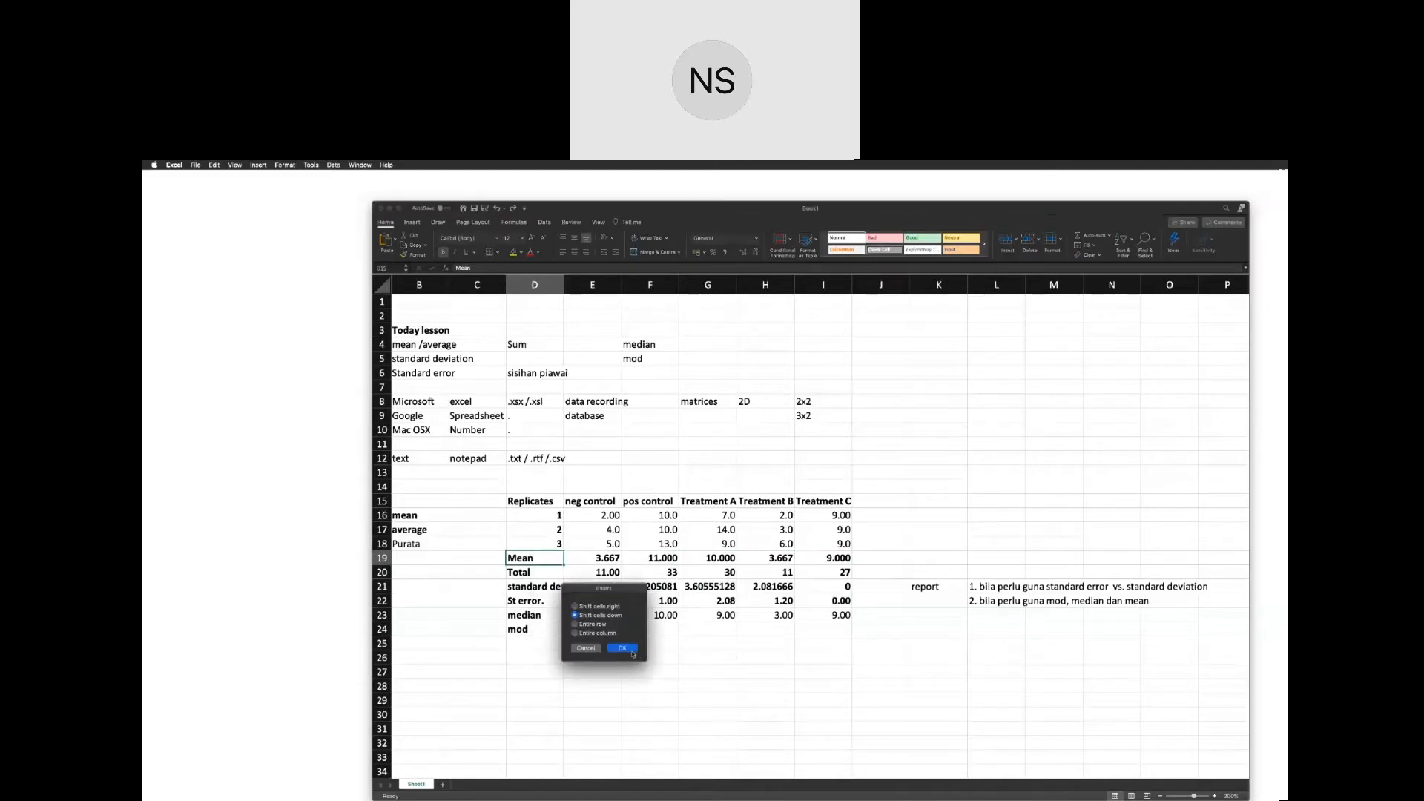
left_click(630, 649)
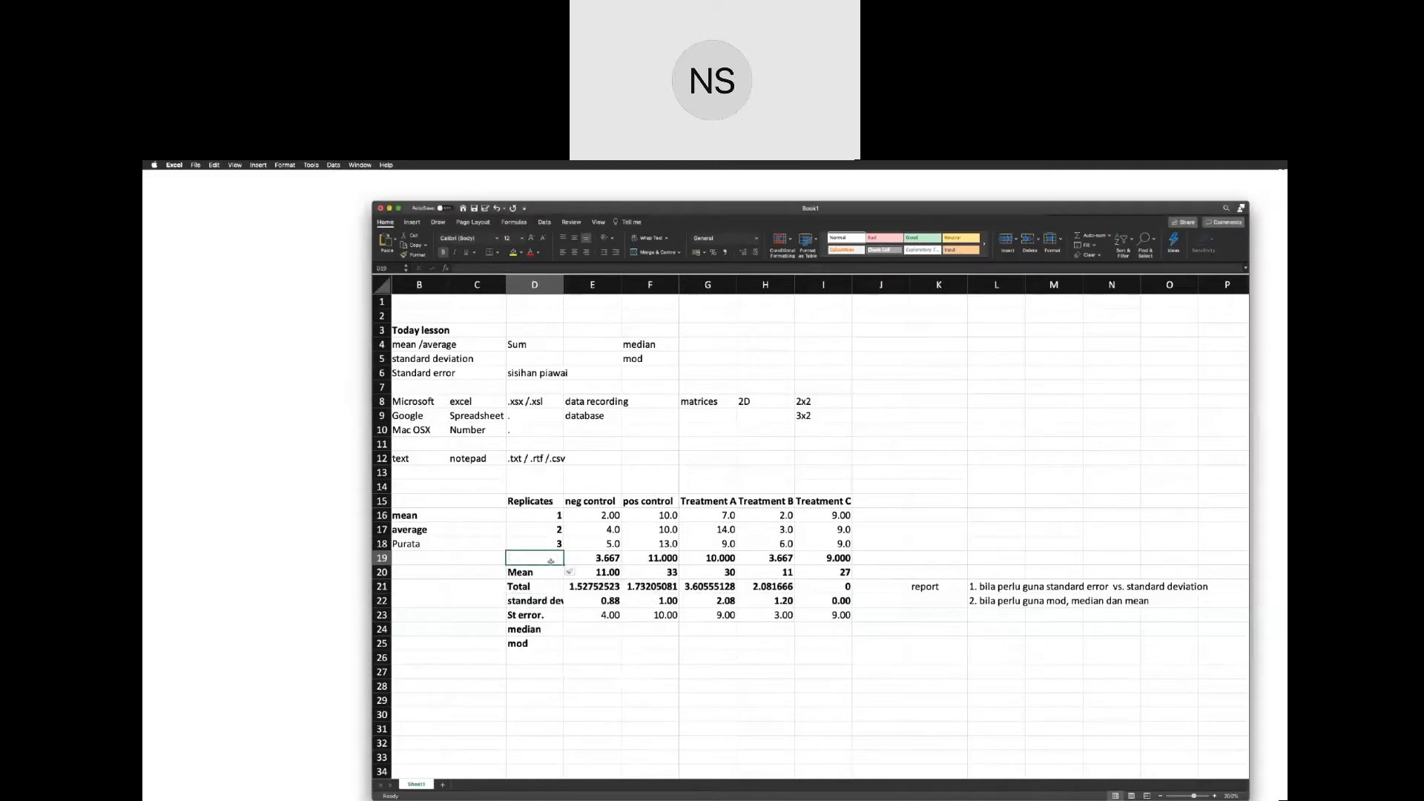
key("super+z")
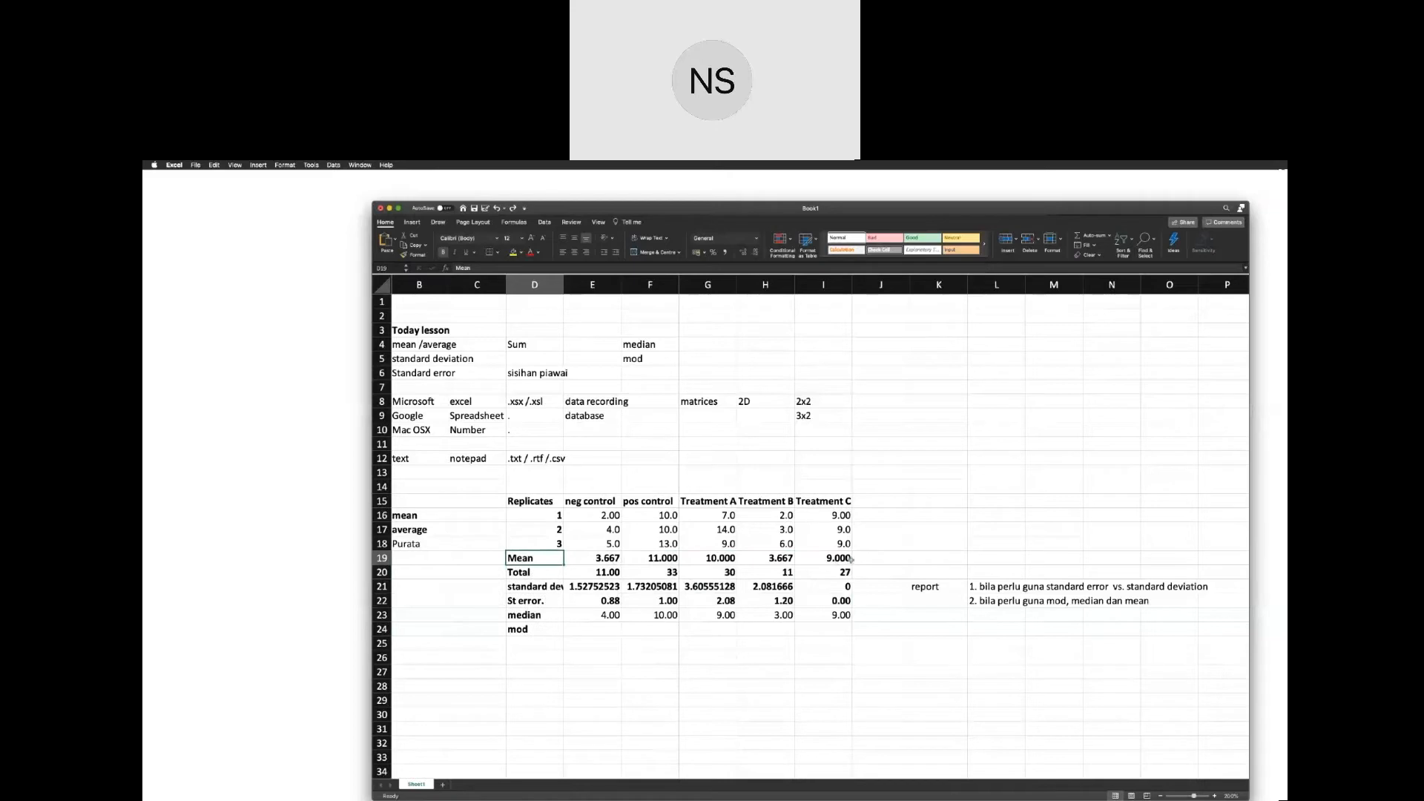
Insert blank cells at D19:I19 above the Mean row, shifting the existing cells down.
left_click_drag(851, 561, 536, 565)
right_click(536, 566)
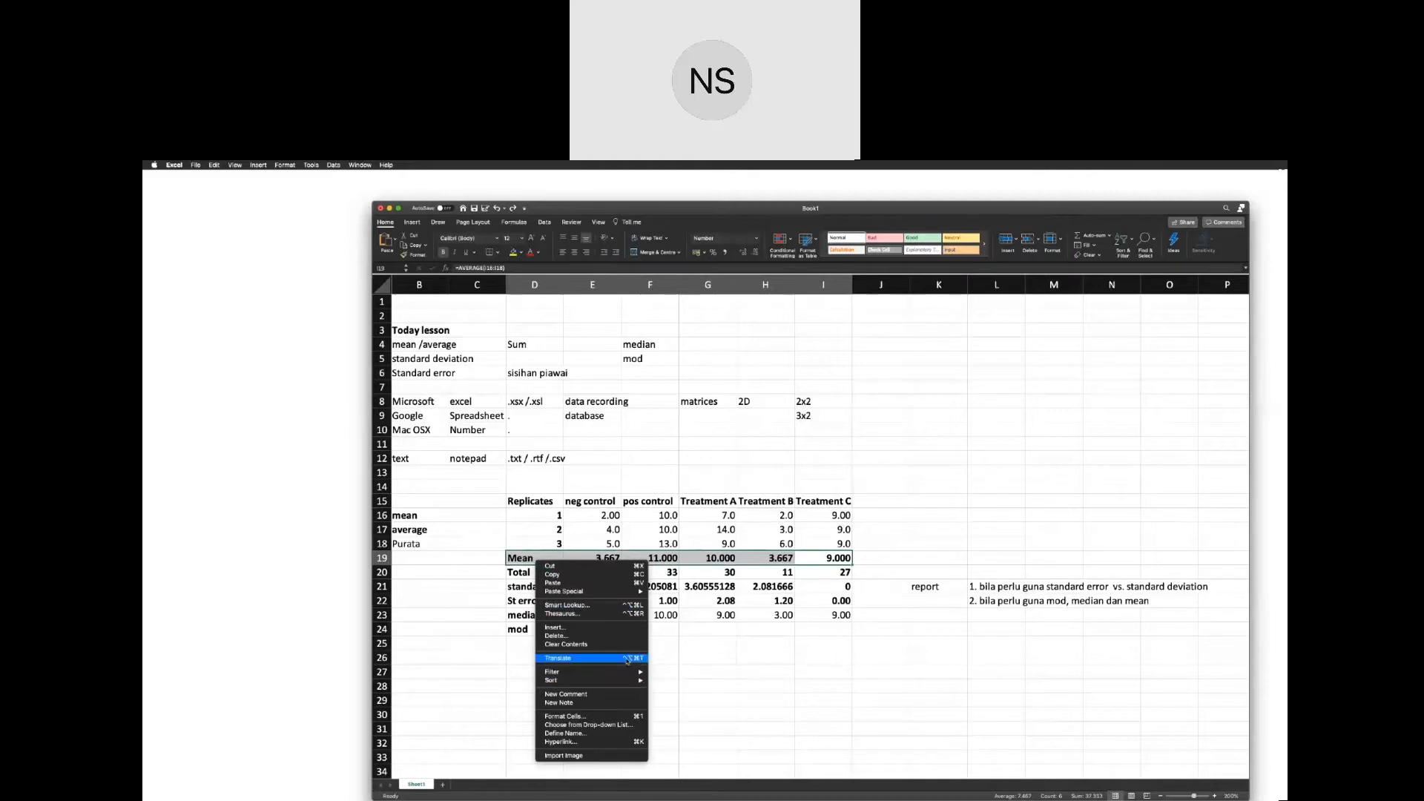
left_click(619, 629)
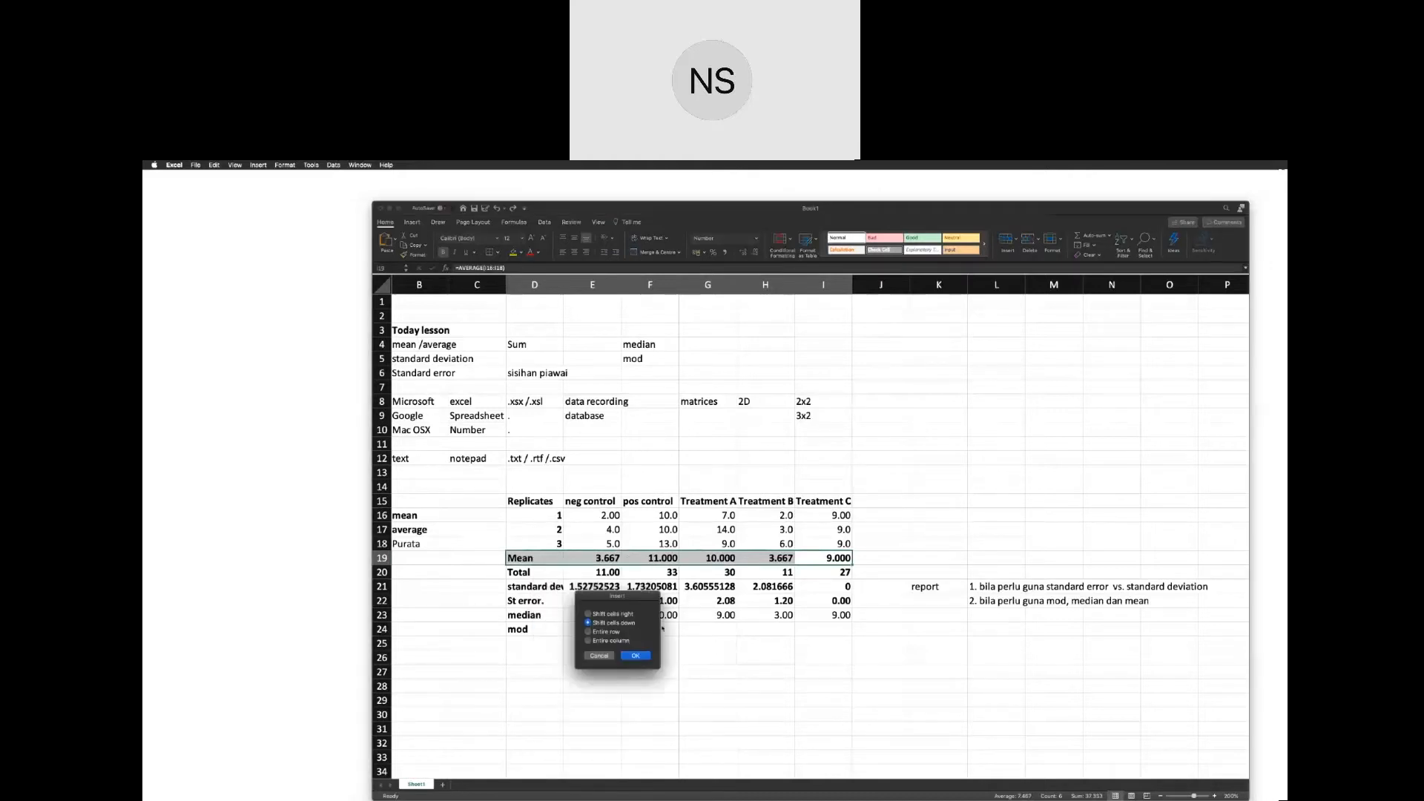
left_click(636, 655)
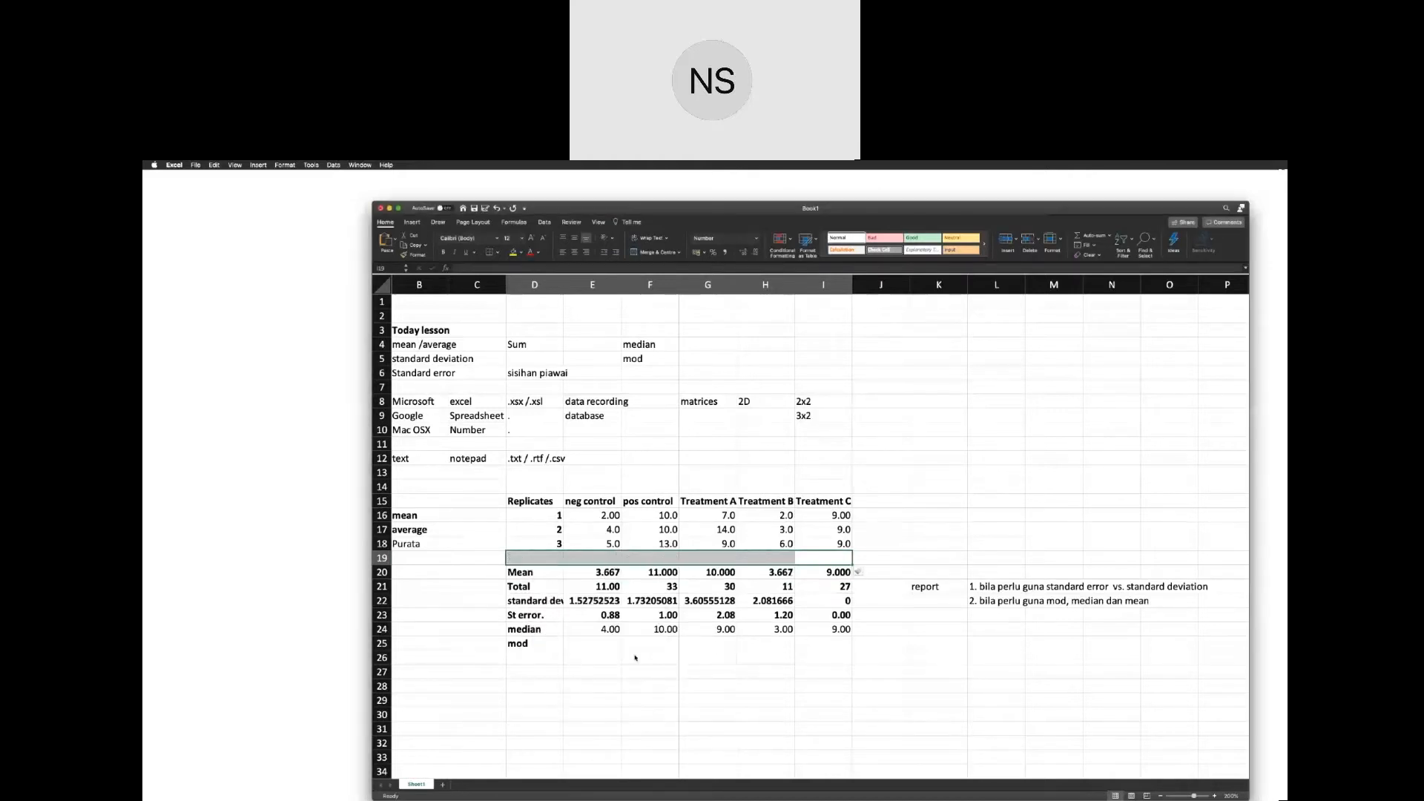
Fill row 19 as replicate 4 with the values 3, 14, 9, 5 and 9 from neg control to Treatment C.
left_click(550, 557)
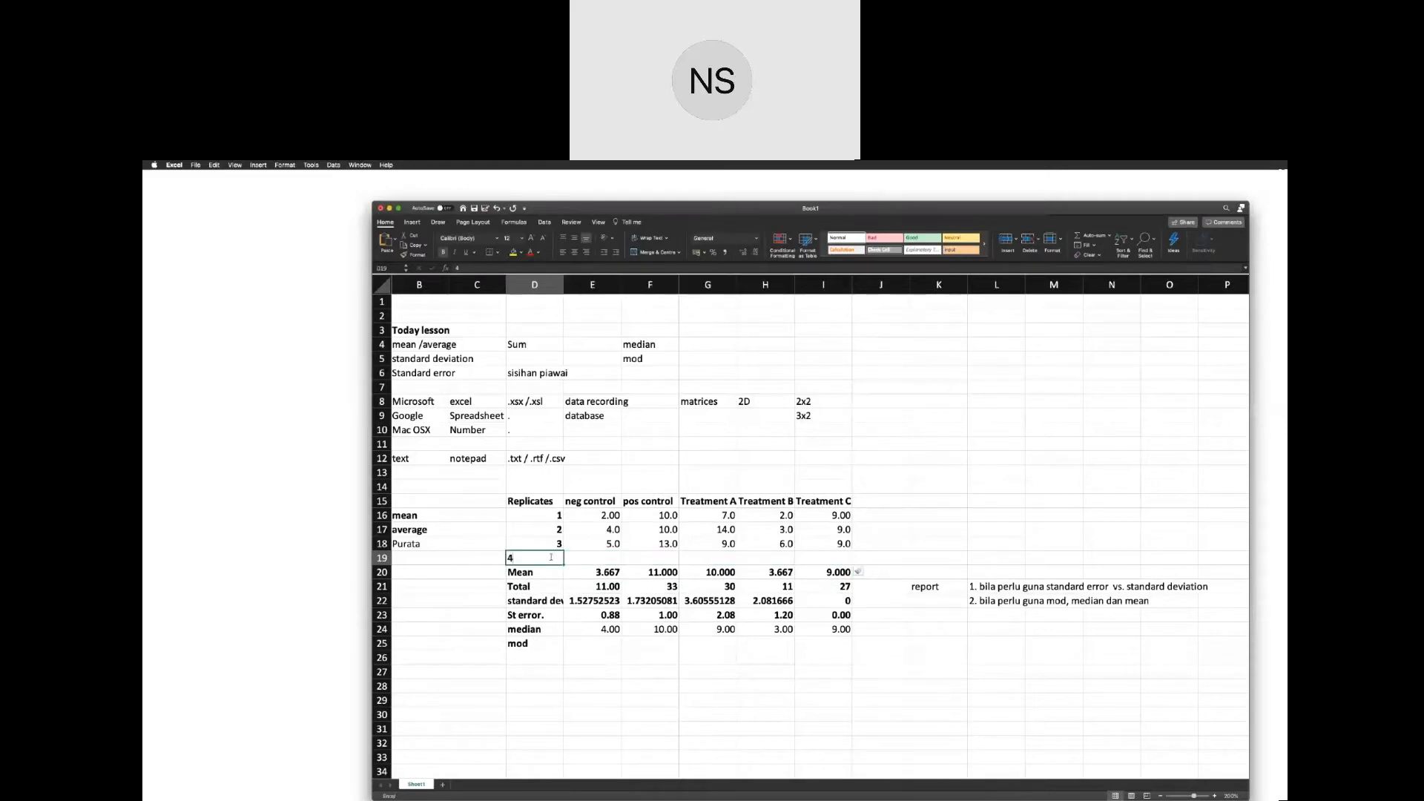
key("Tab")
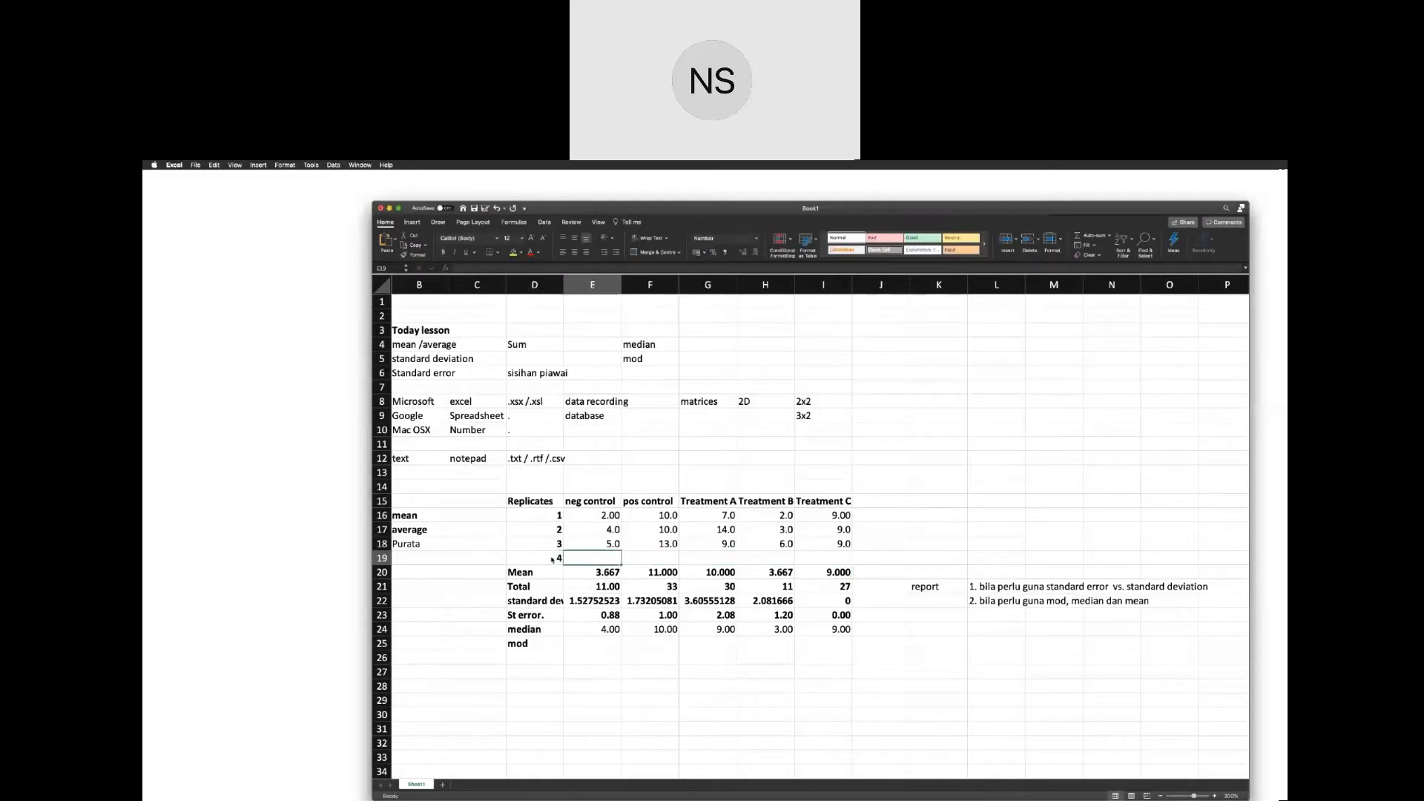
type("3.")
key("Tab")
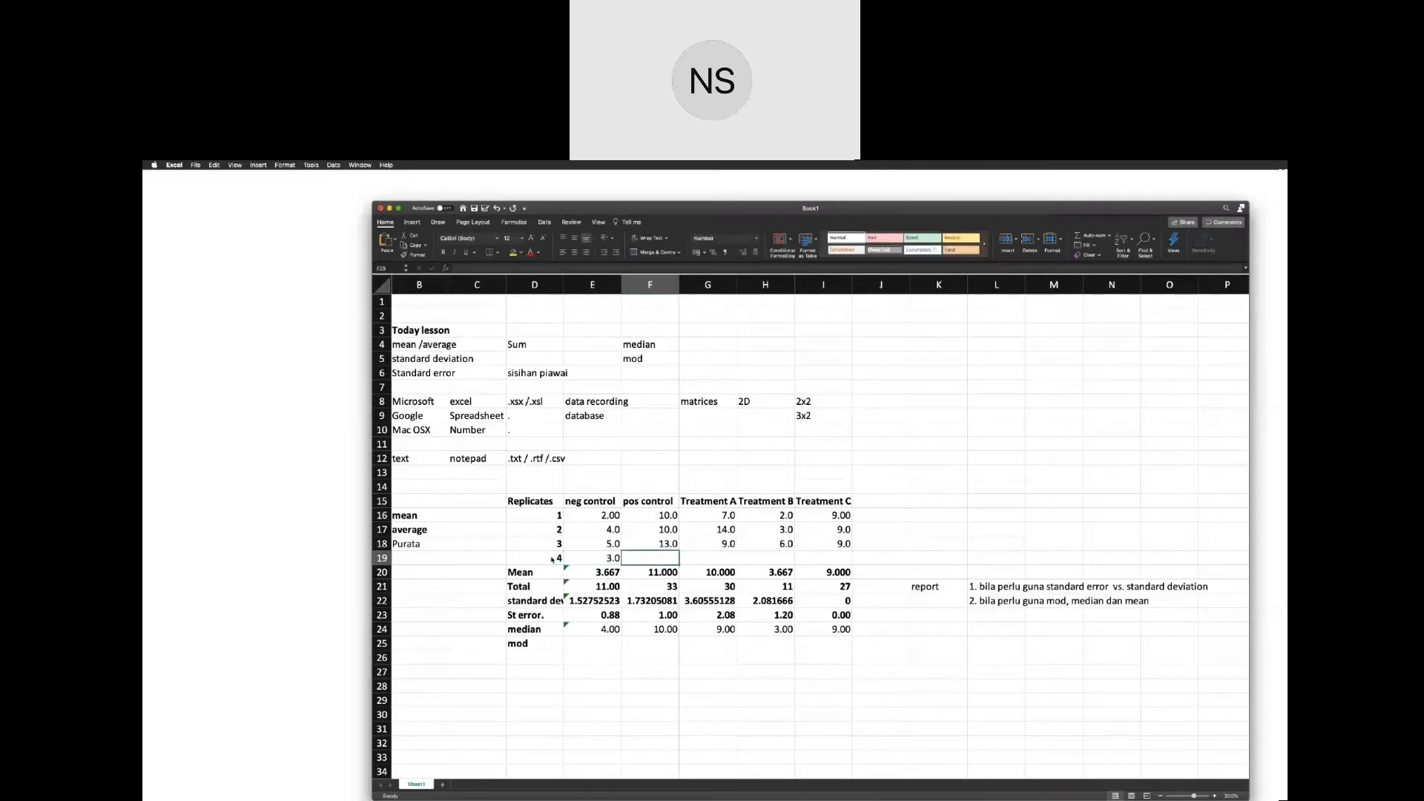
type("14")
key("Tab")
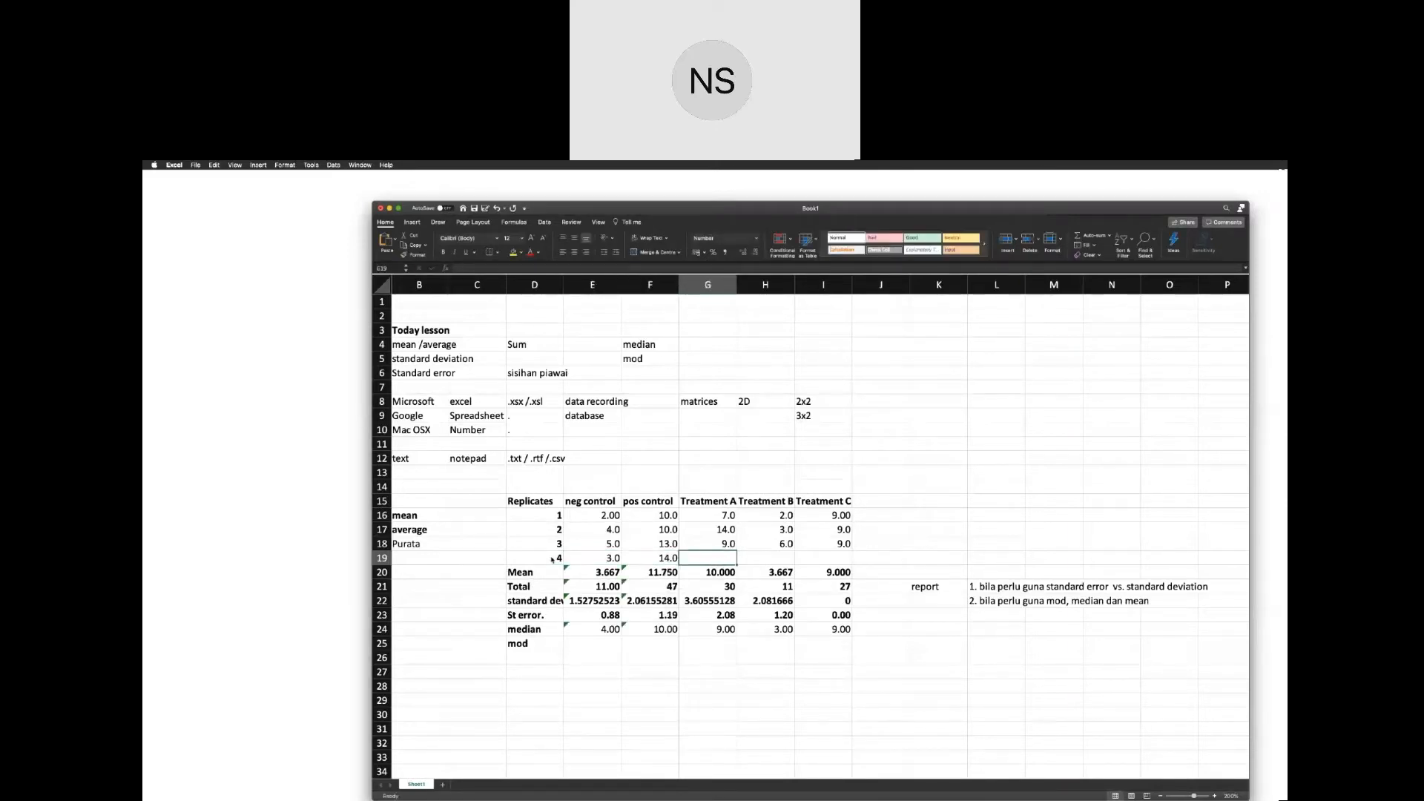
type("9")
key("Tab")
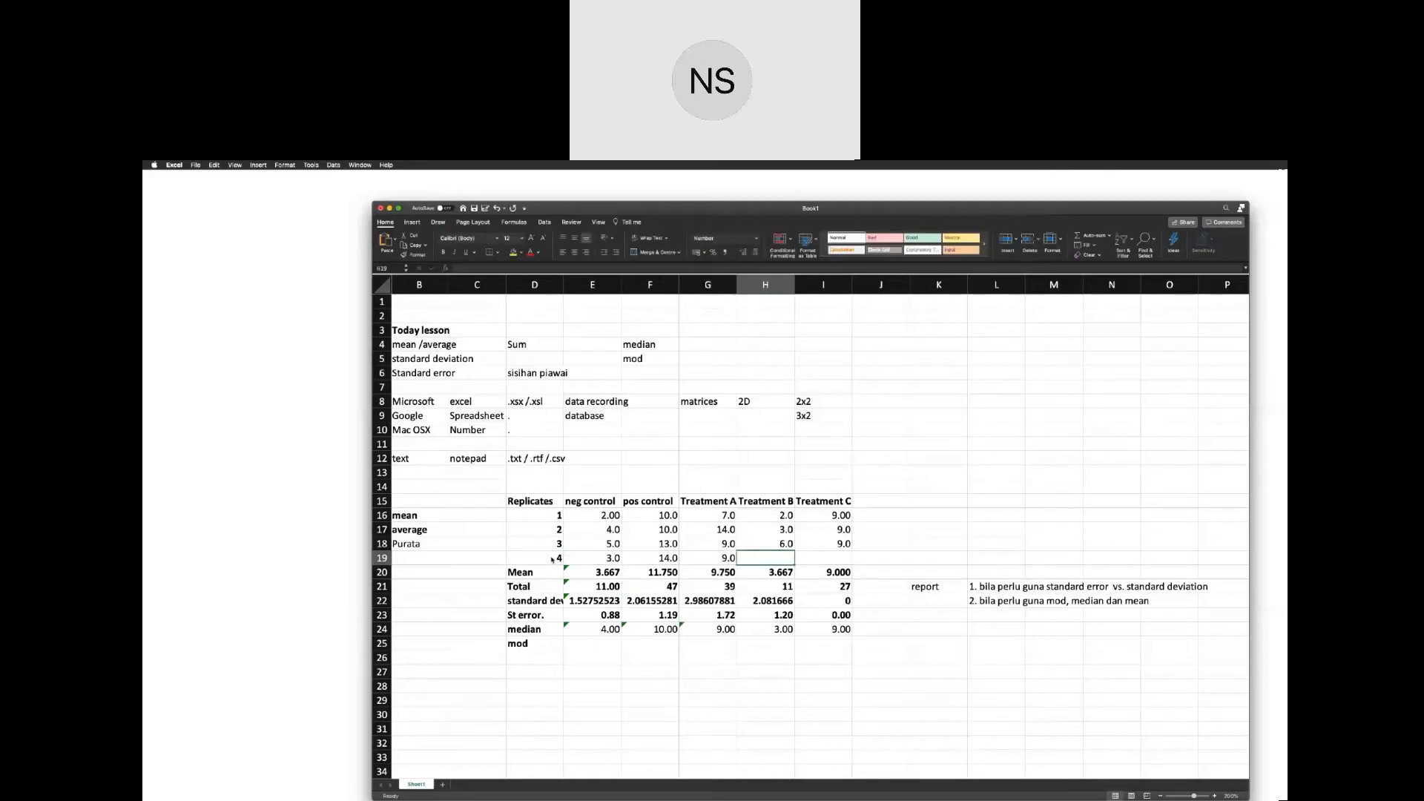
type("5")
key("Tab")
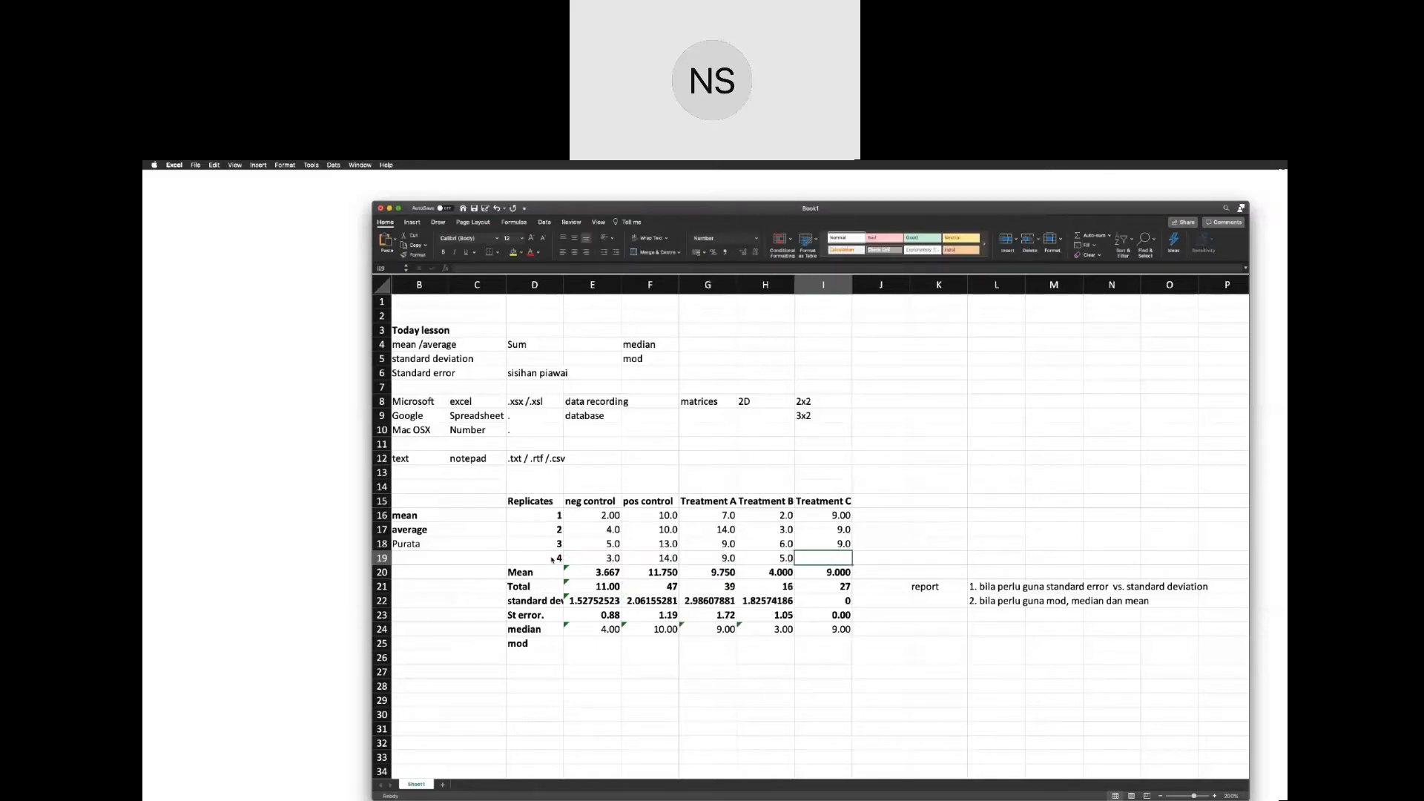
type("9")
left_click(553, 560)
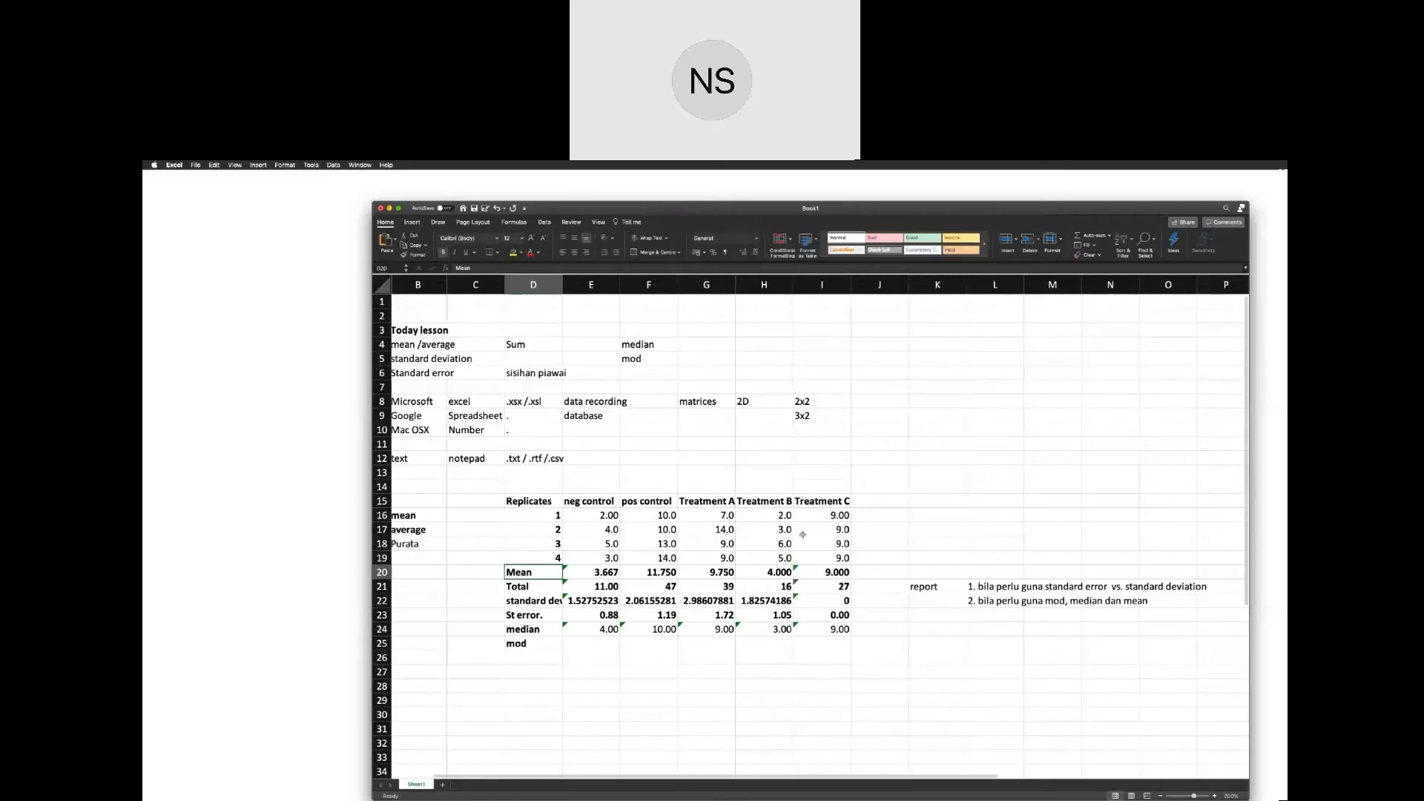
Insert blank cells at D20:I20 between replicate 4 and the Mean row, shifting the statistics block down.
mouse_move(820, 556)
left_mouse_down()
mouse_move(631, 544)
mouse_move(591, 557)
mouse_move(820, 558)
left_mouse_up()
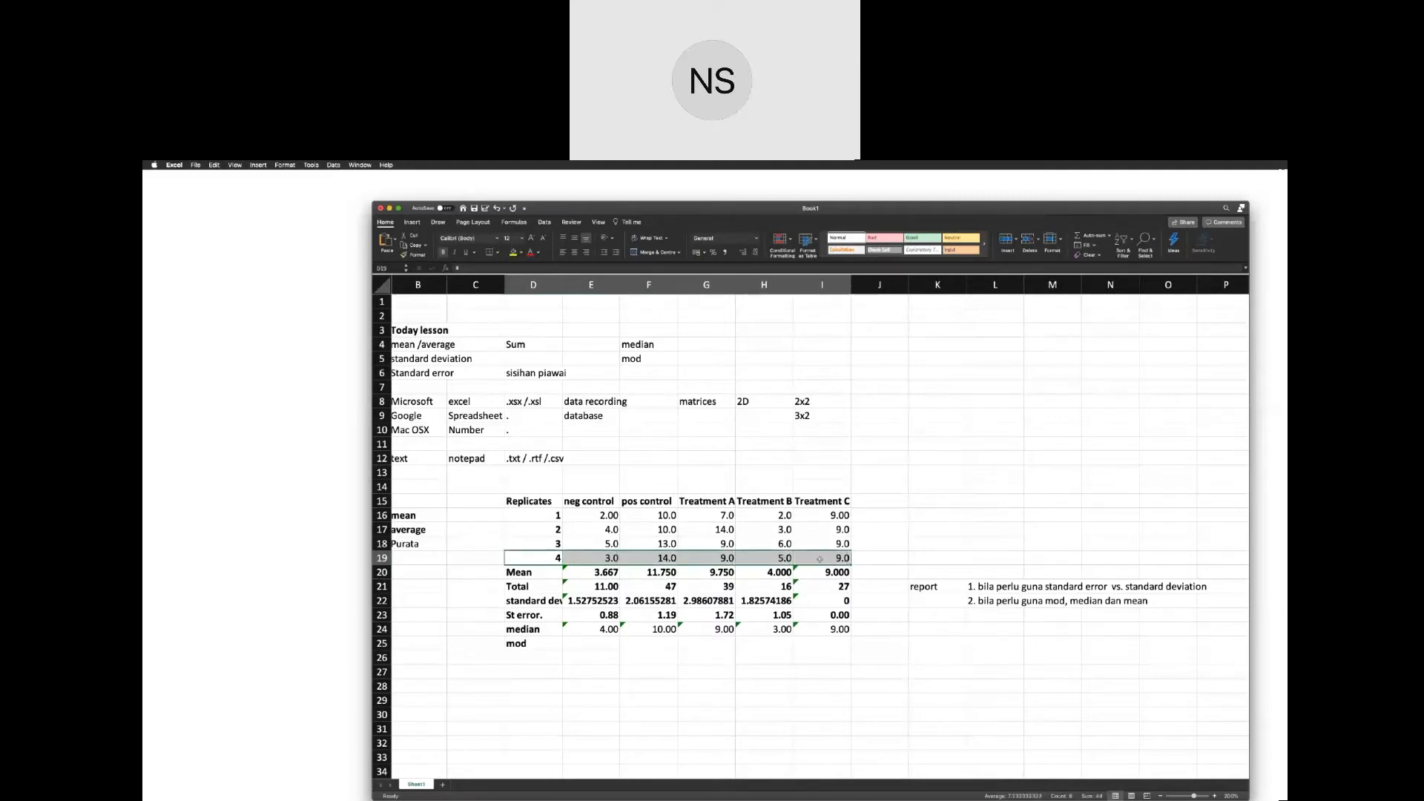
right_click(820, 559)
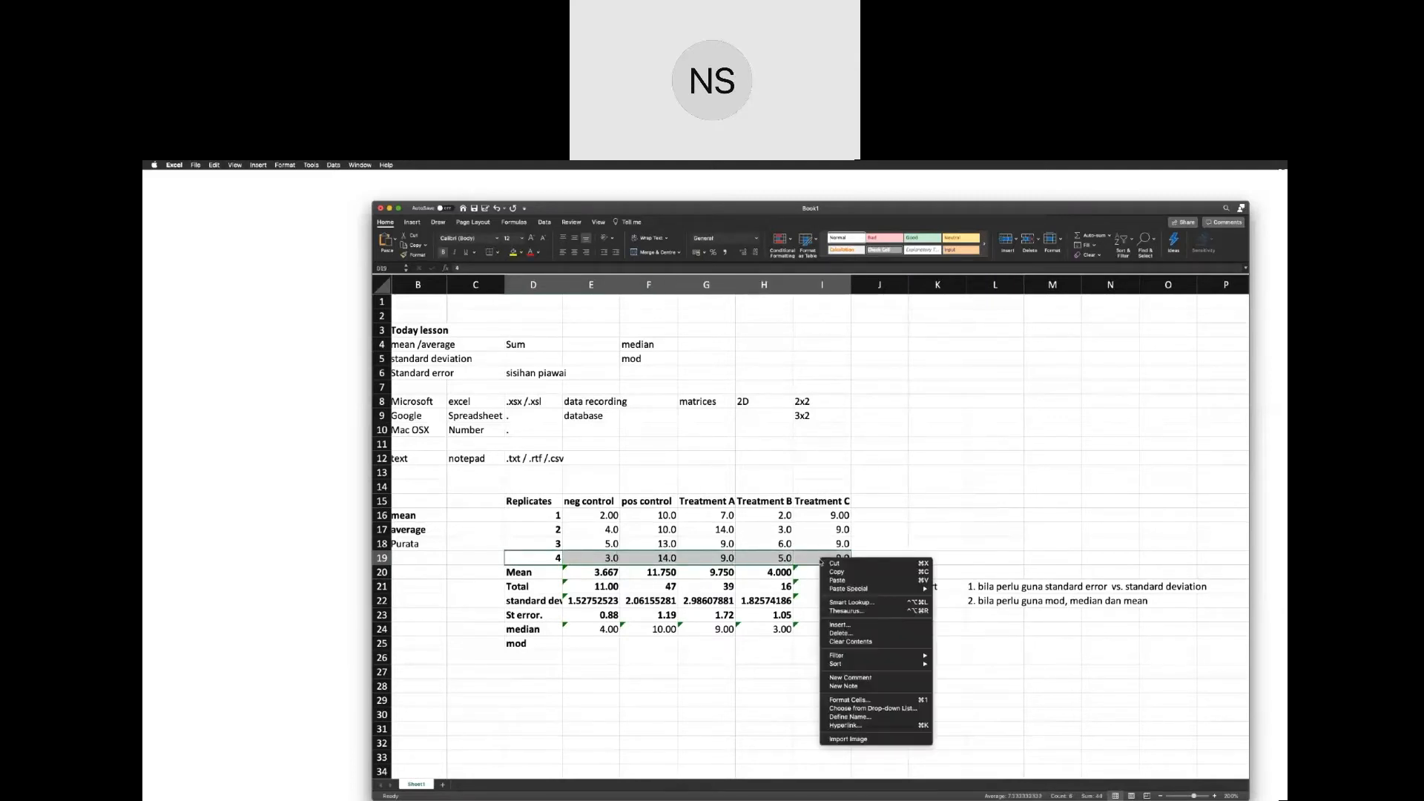
left_click(895, 627)
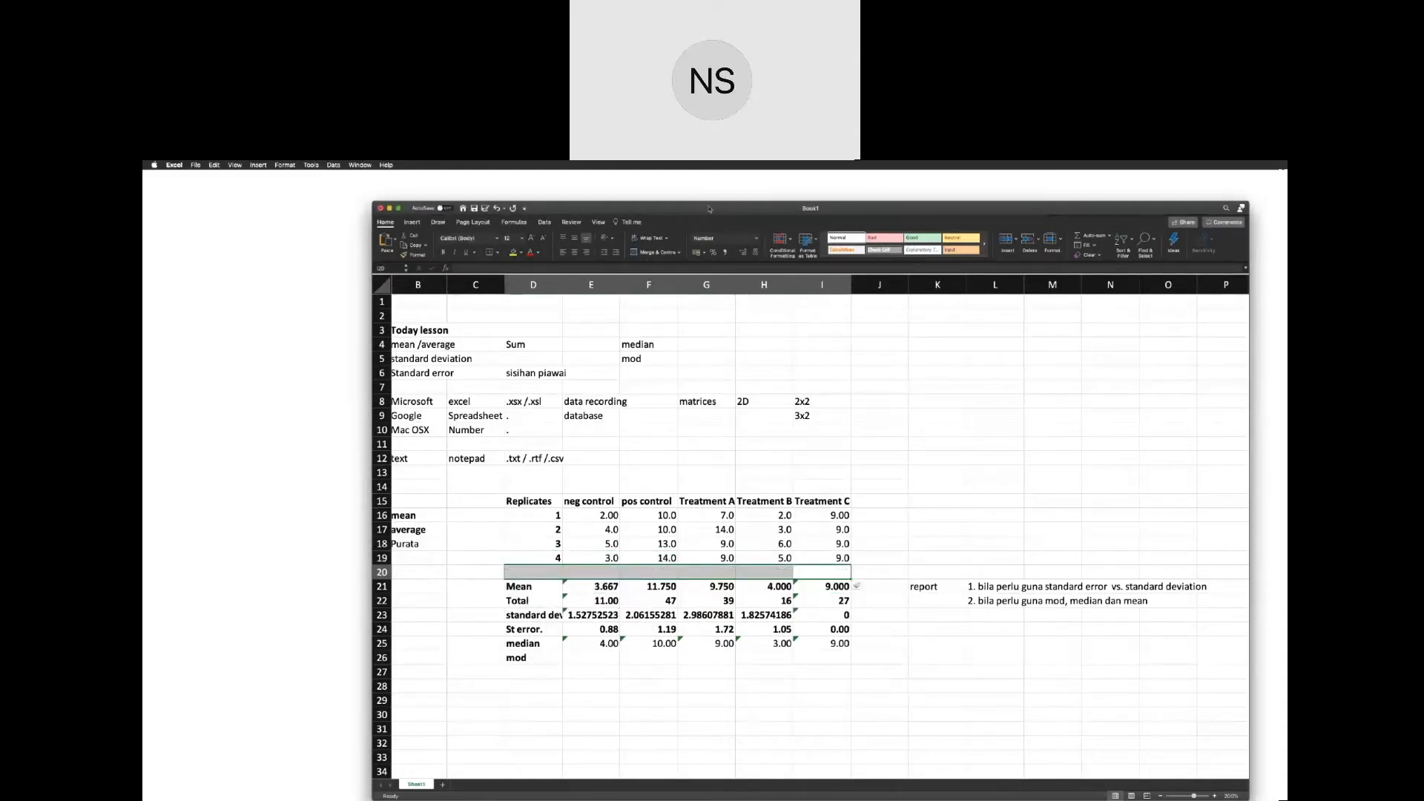
Try inserting two more rows of blank cells at D20:I20, and delete both again.
left_click_drag(708, 208, 683, 205)
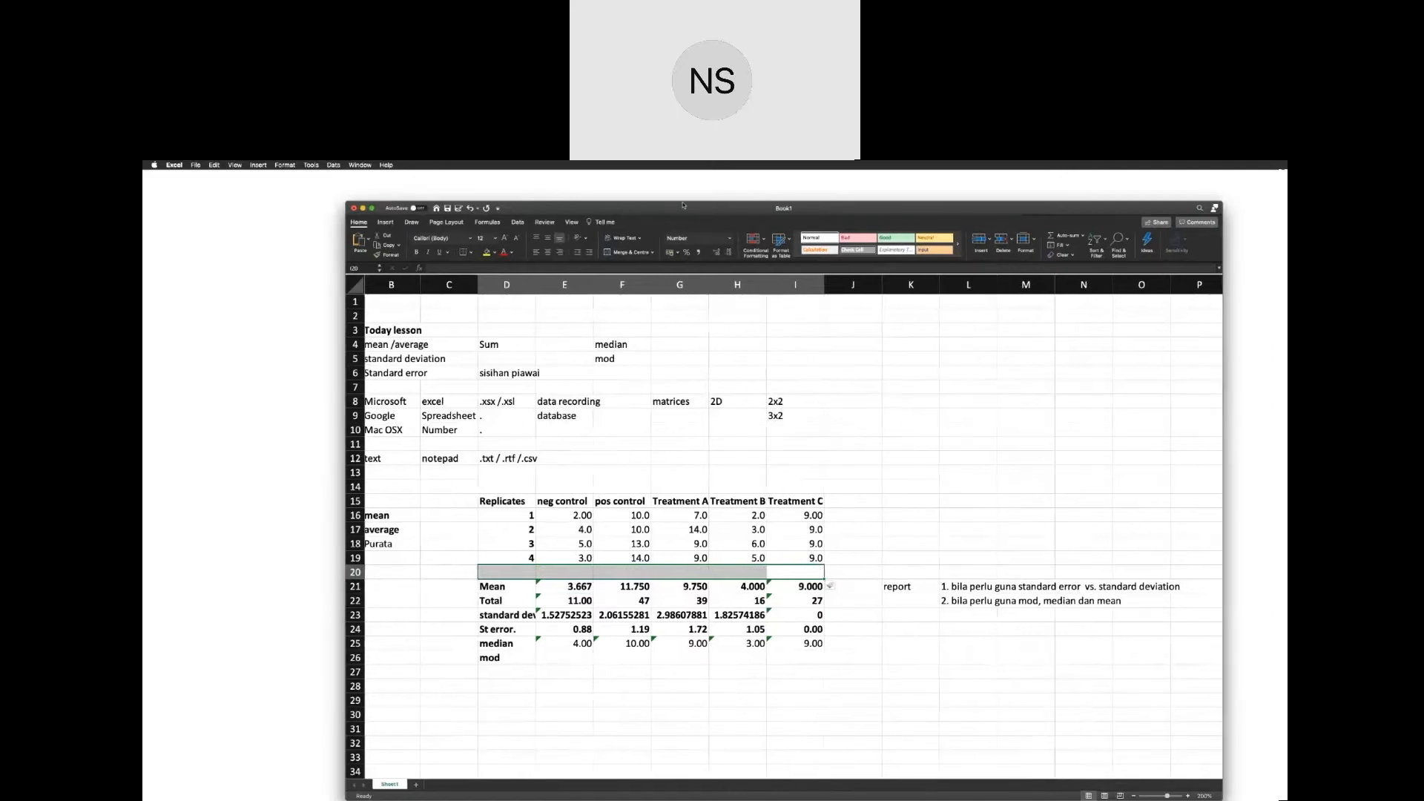
left_click(386, 222)
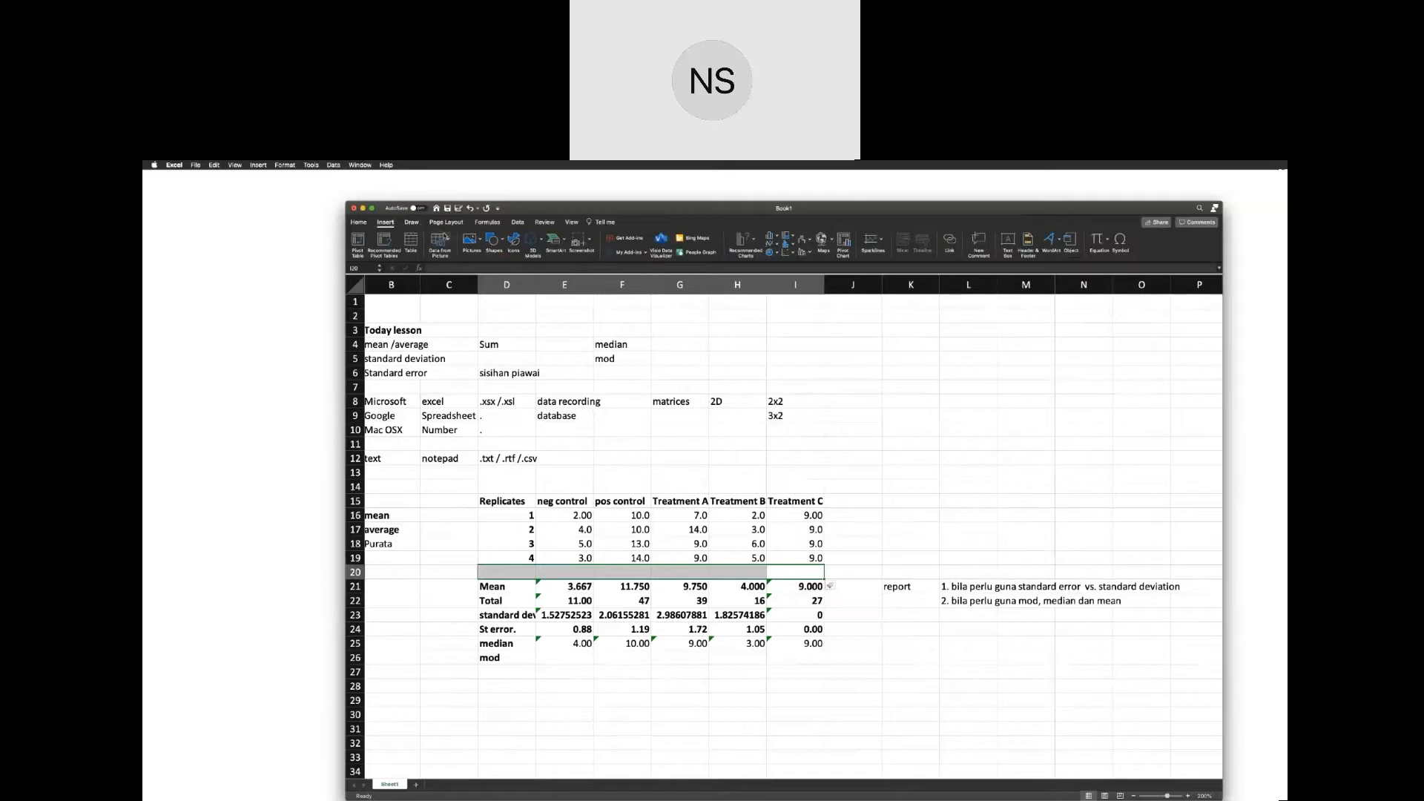
left_click(359, 222)
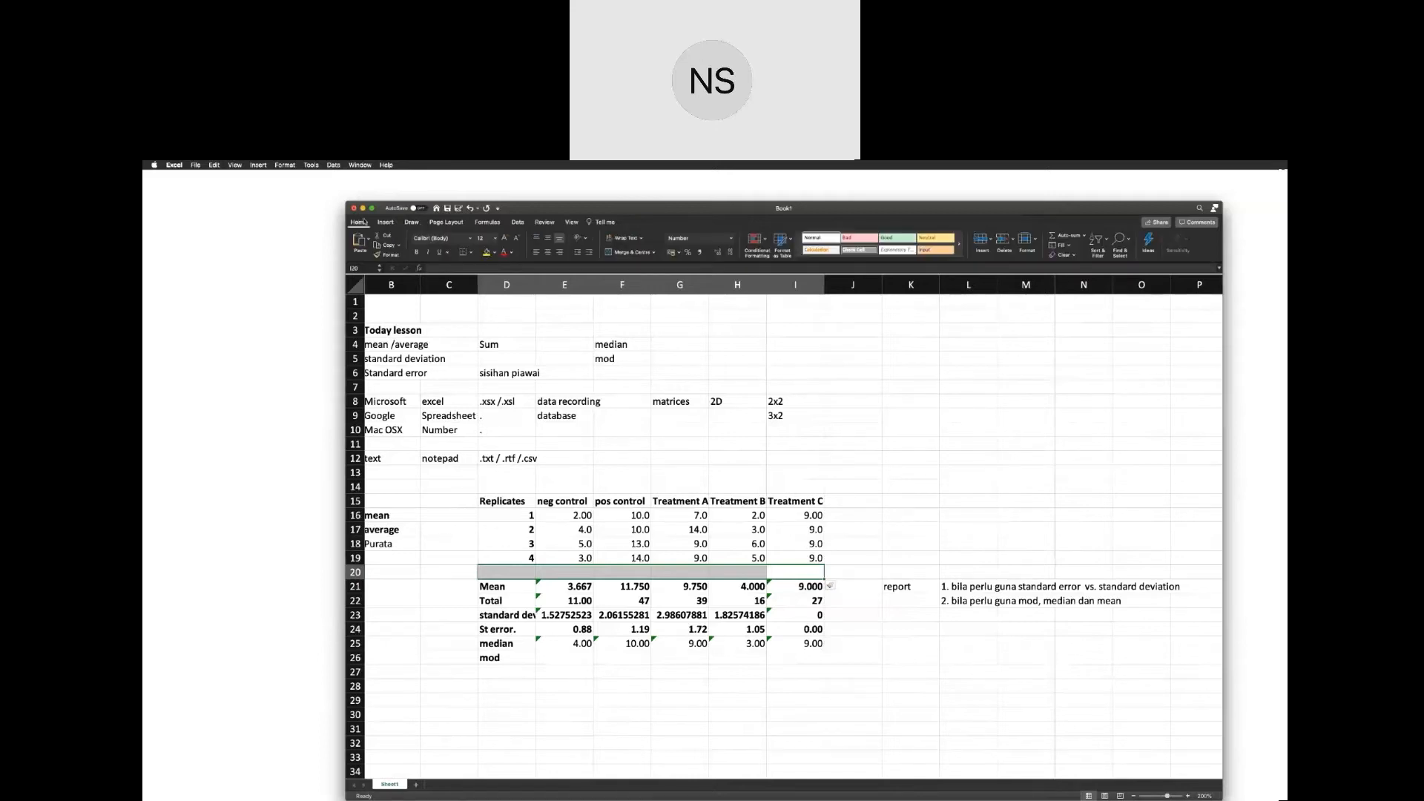
left_click(980, 244)
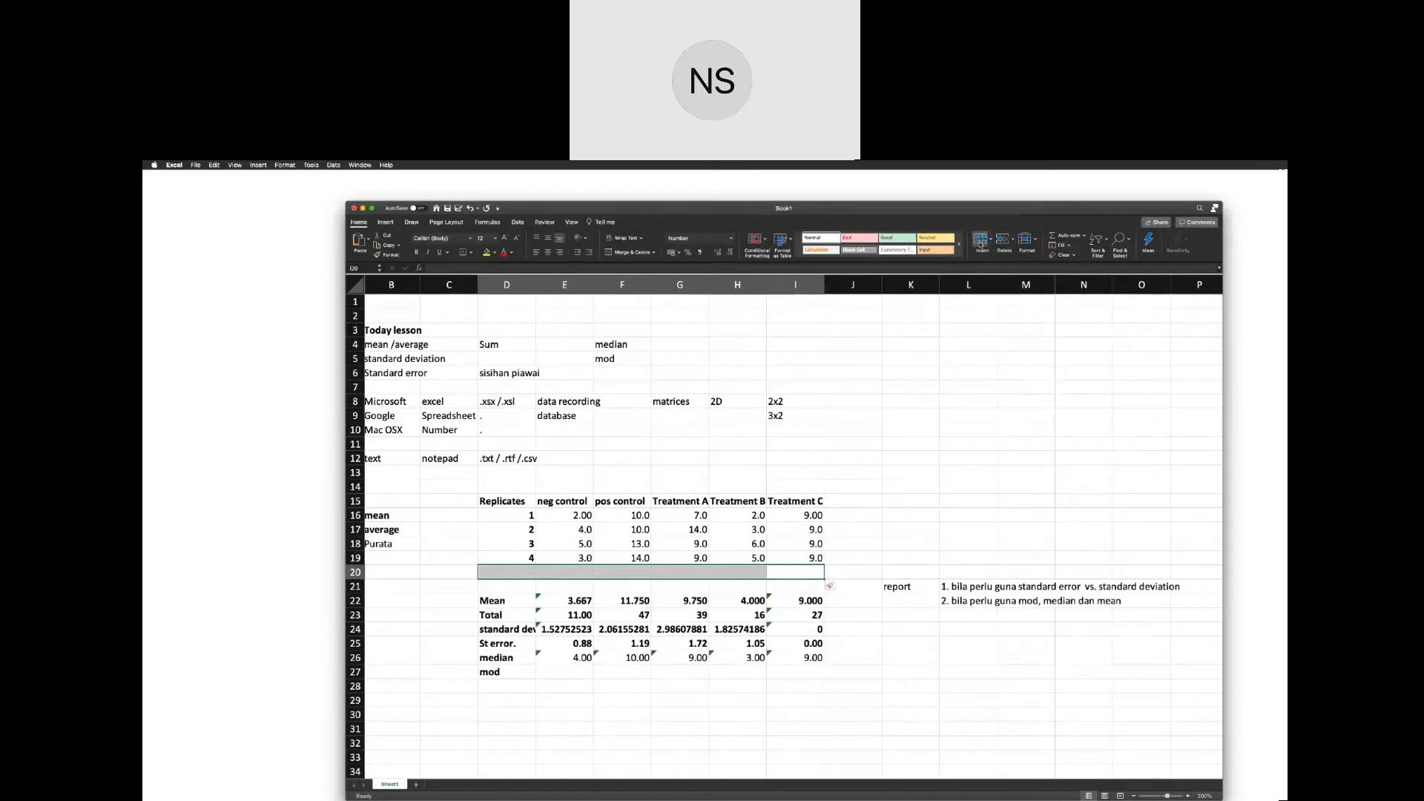
left_click(980, 244)
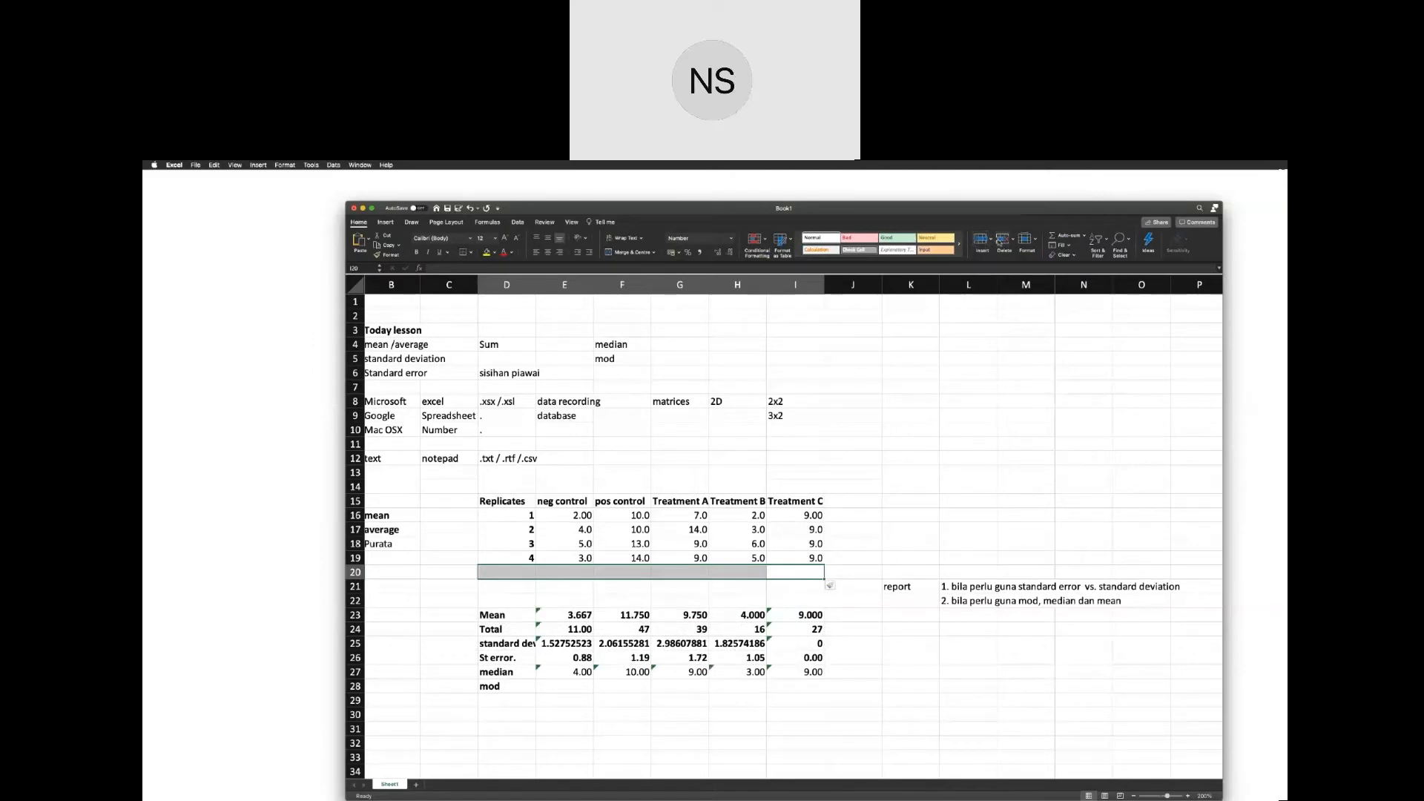
left_click(1002, 242)
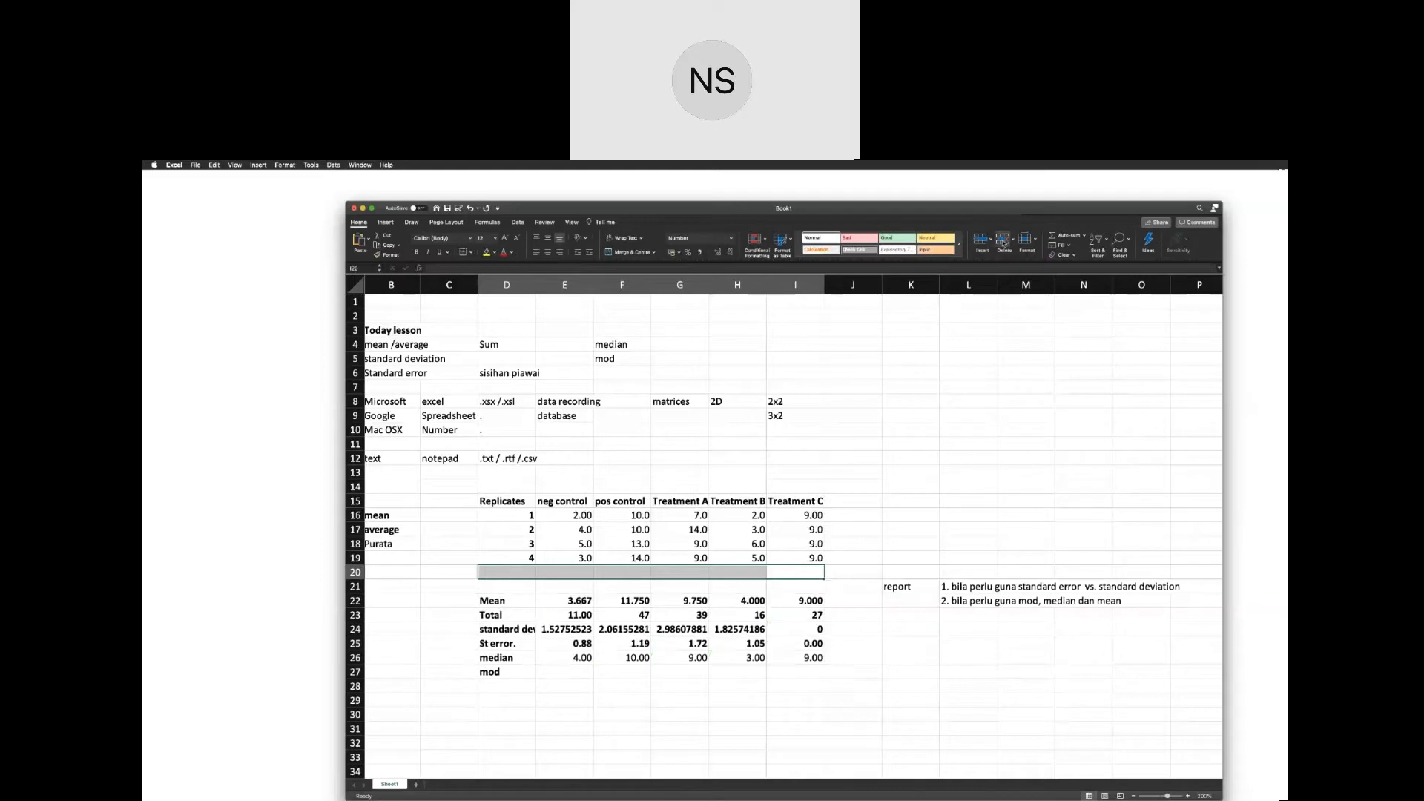
left_click(1003, 242)
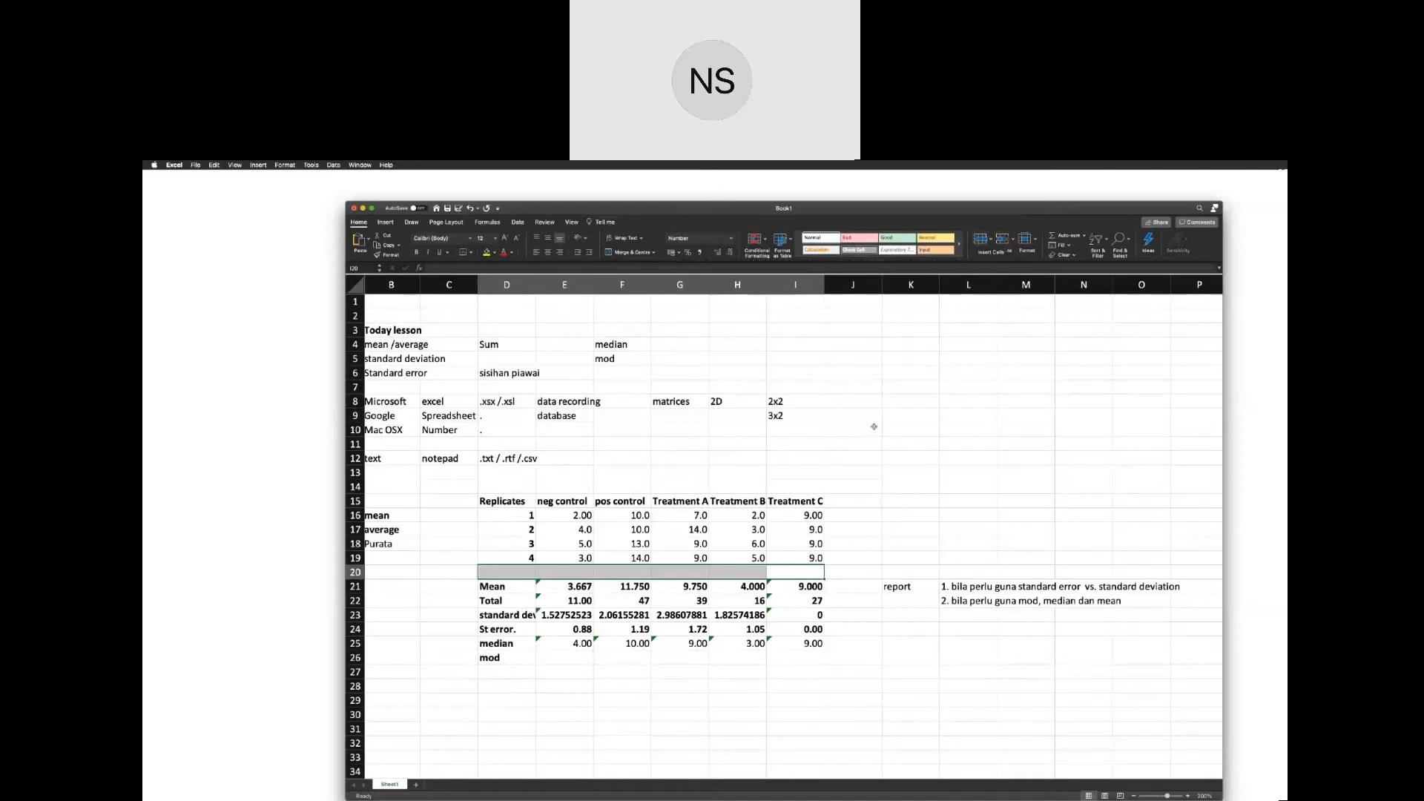
Insert one more row of blank cells at D20:I20, and view the available options for inserting cells, rows, columns and sheets.
left_click(989, 242)
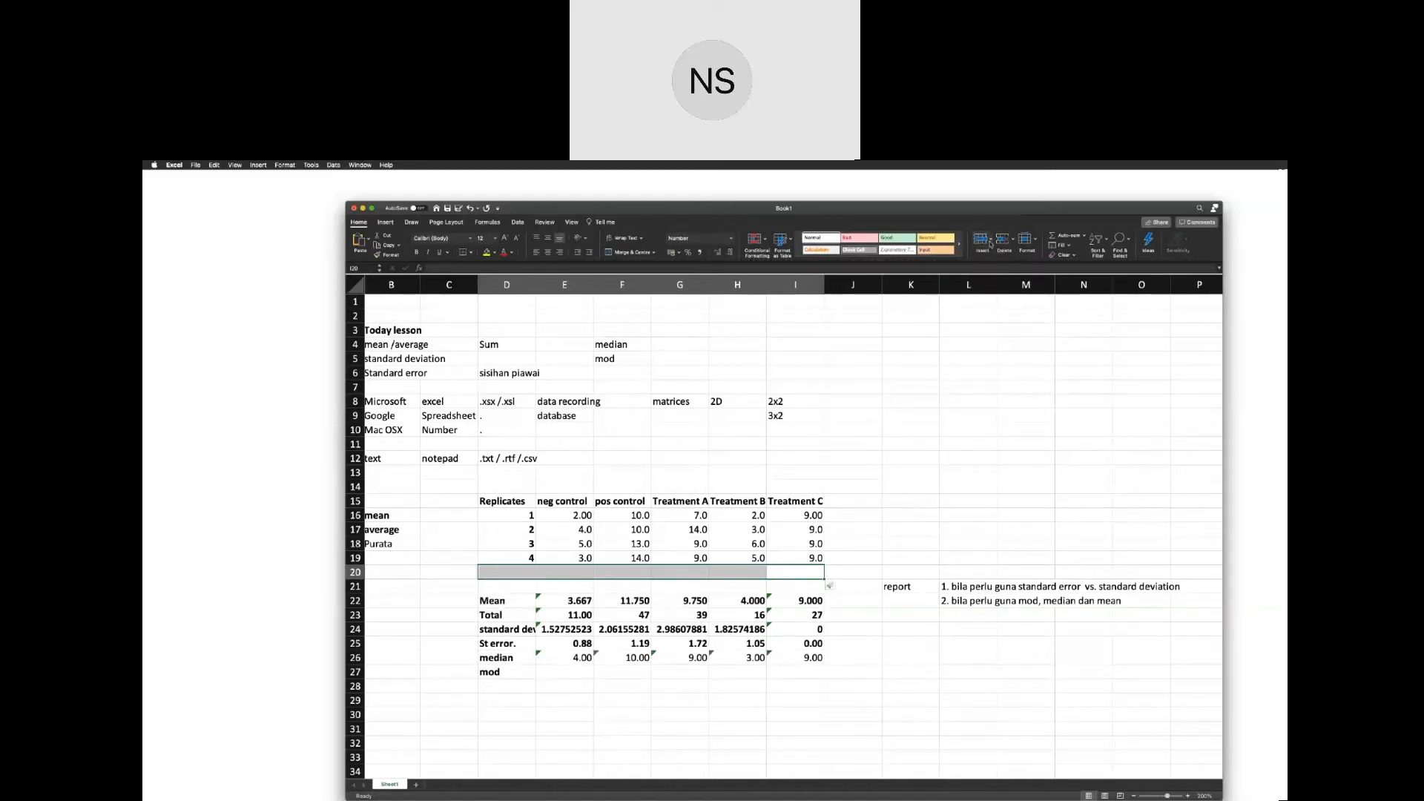
left_click(989, 243)
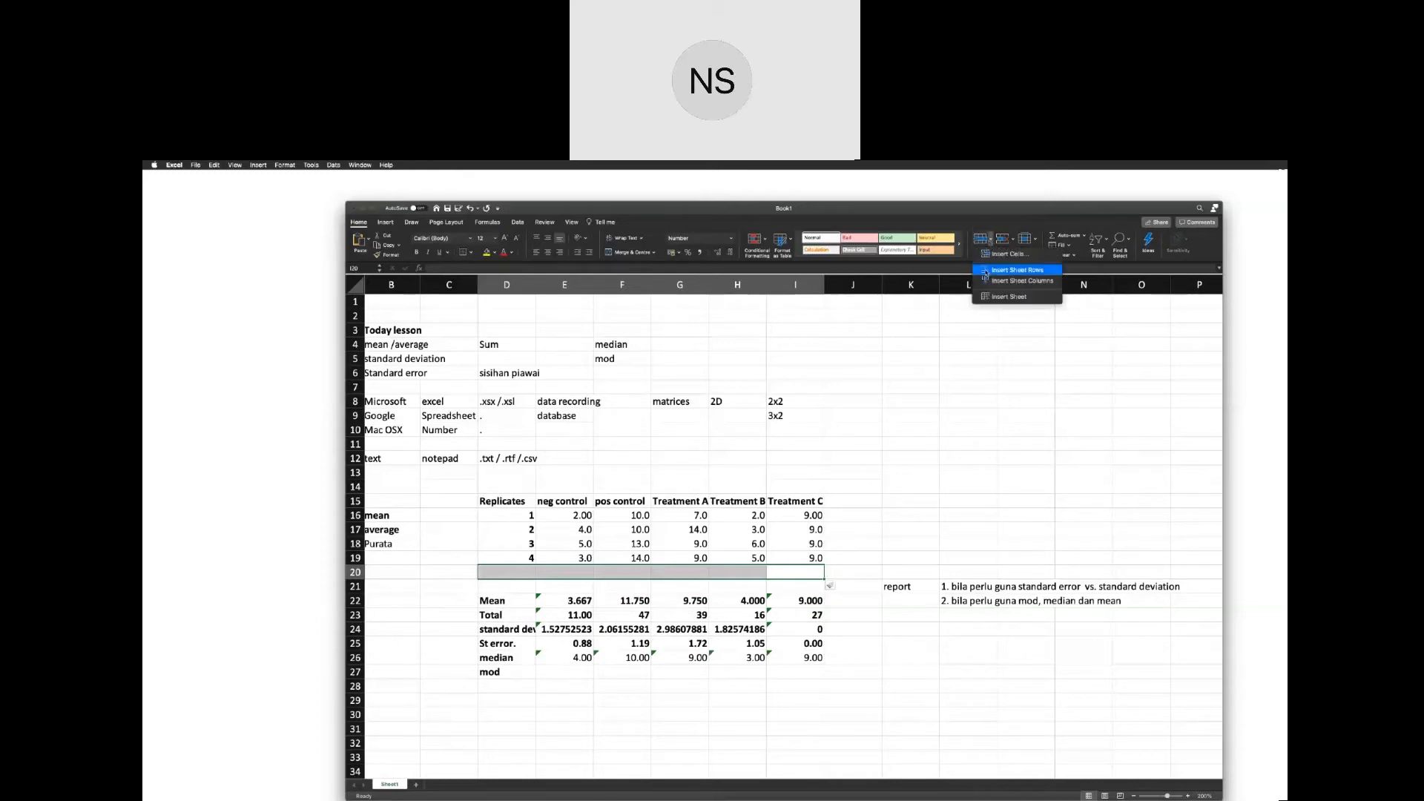
left_click(992, 241)
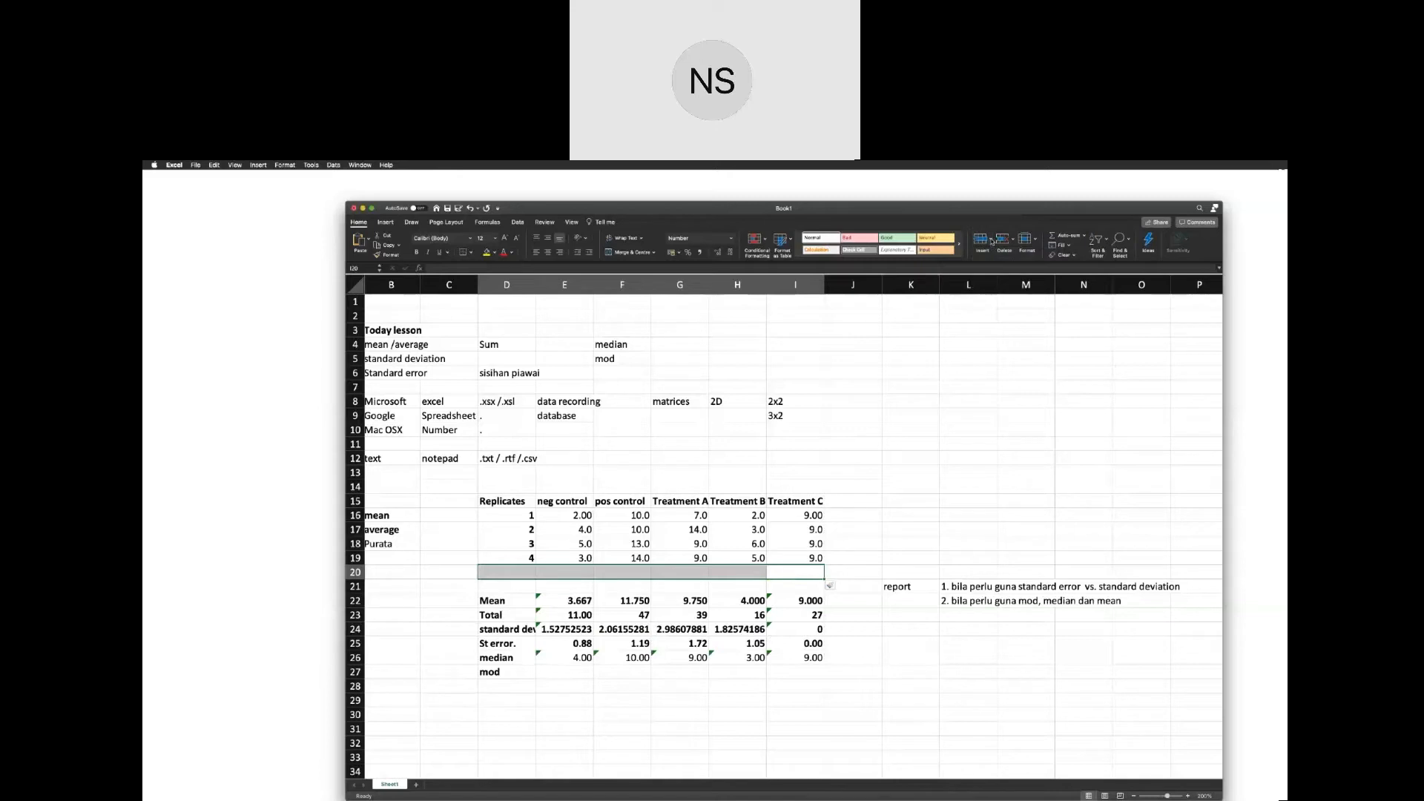
left_click(992, 241)
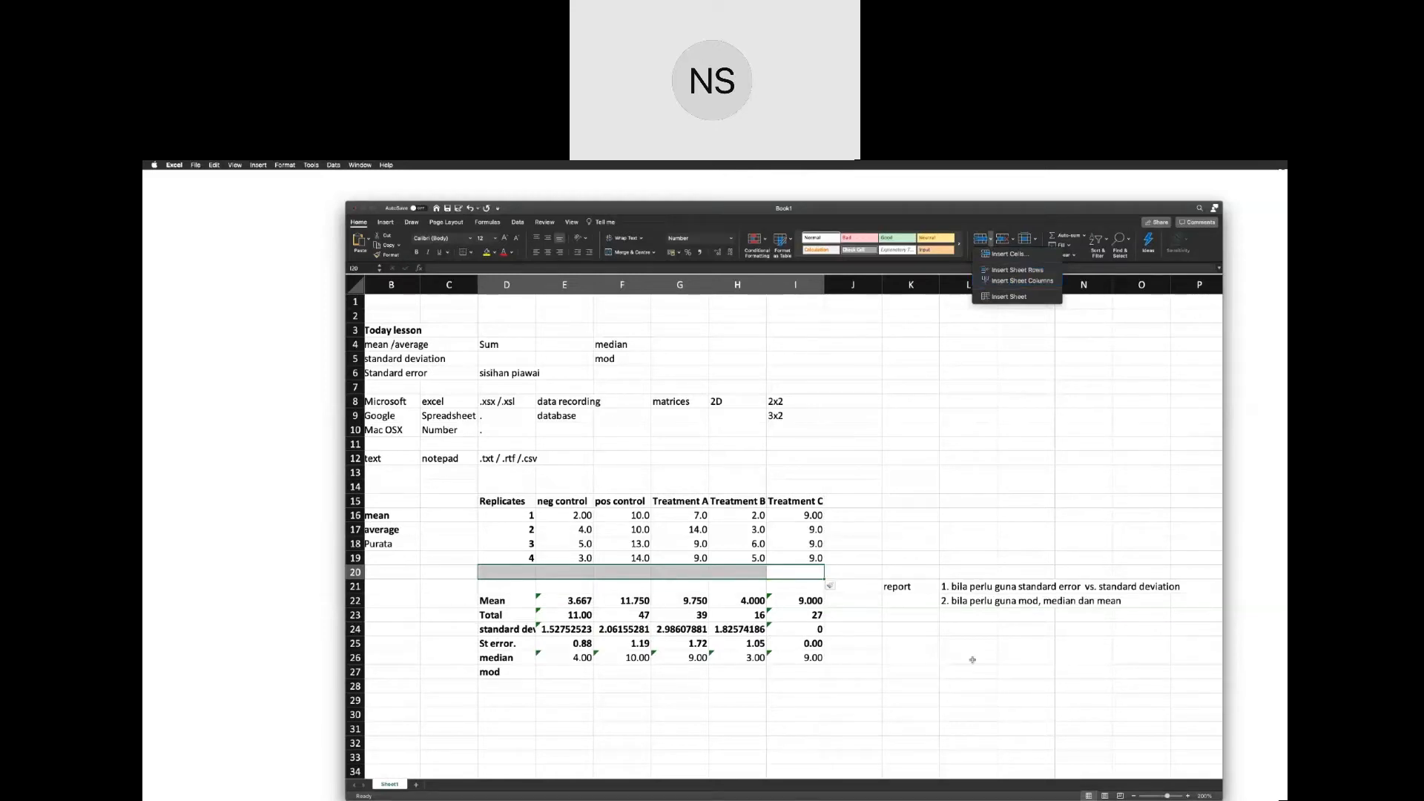
left_click(923, 651)
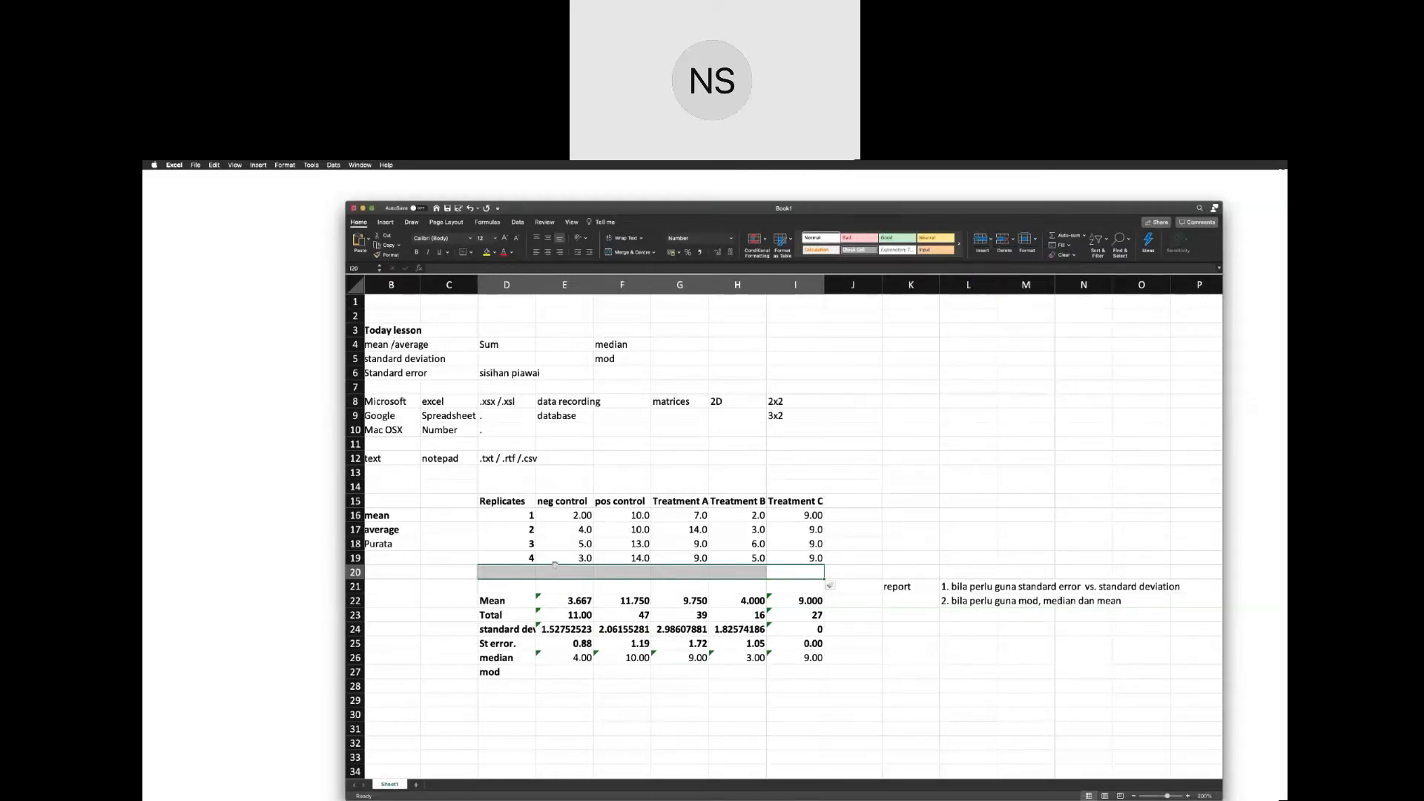
Fill row 20 as replicate 5 with the values 3, 11, 9, 3 and 9 from neg control to Treatment C.
left_click(555, 566)
left_click(527, 571)
type("5.")
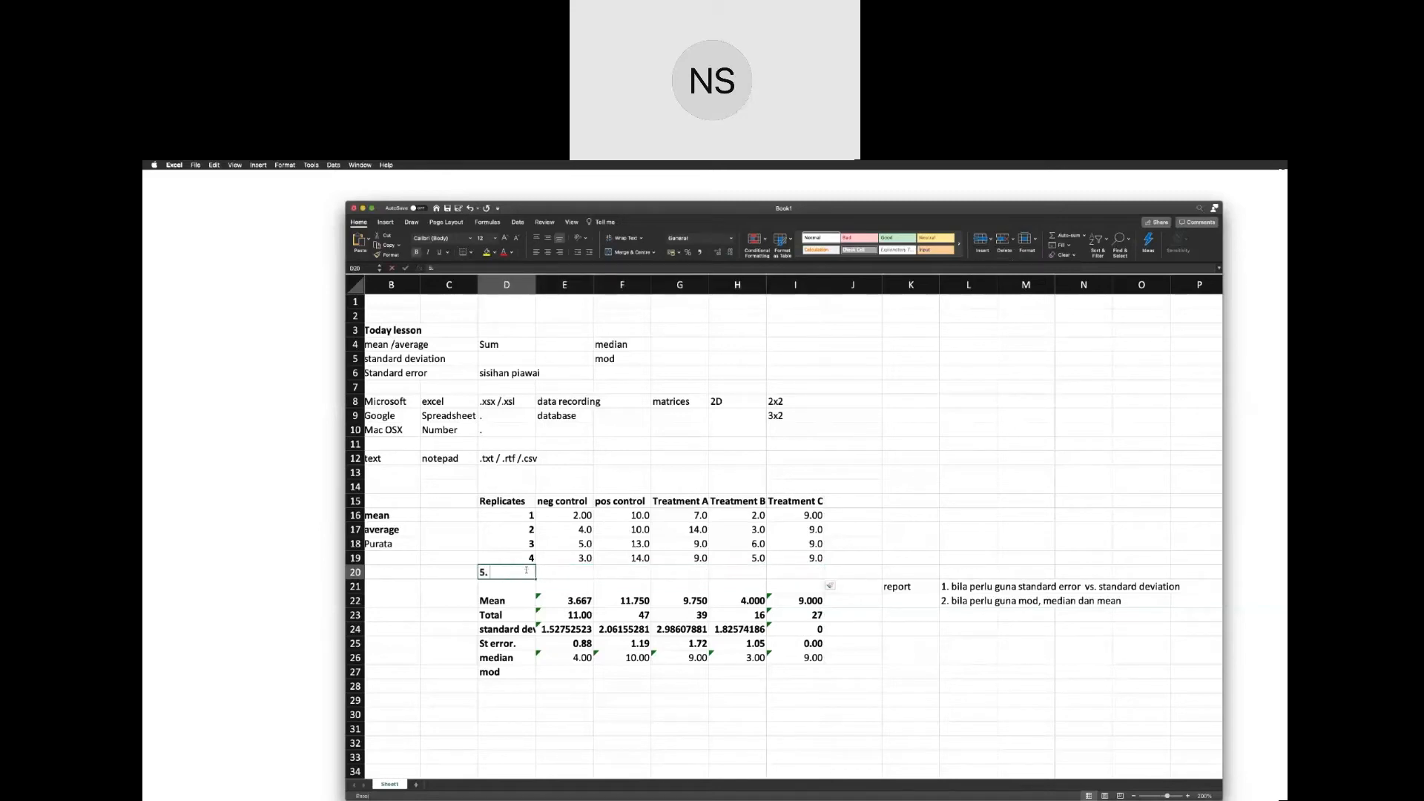
key("Tab")
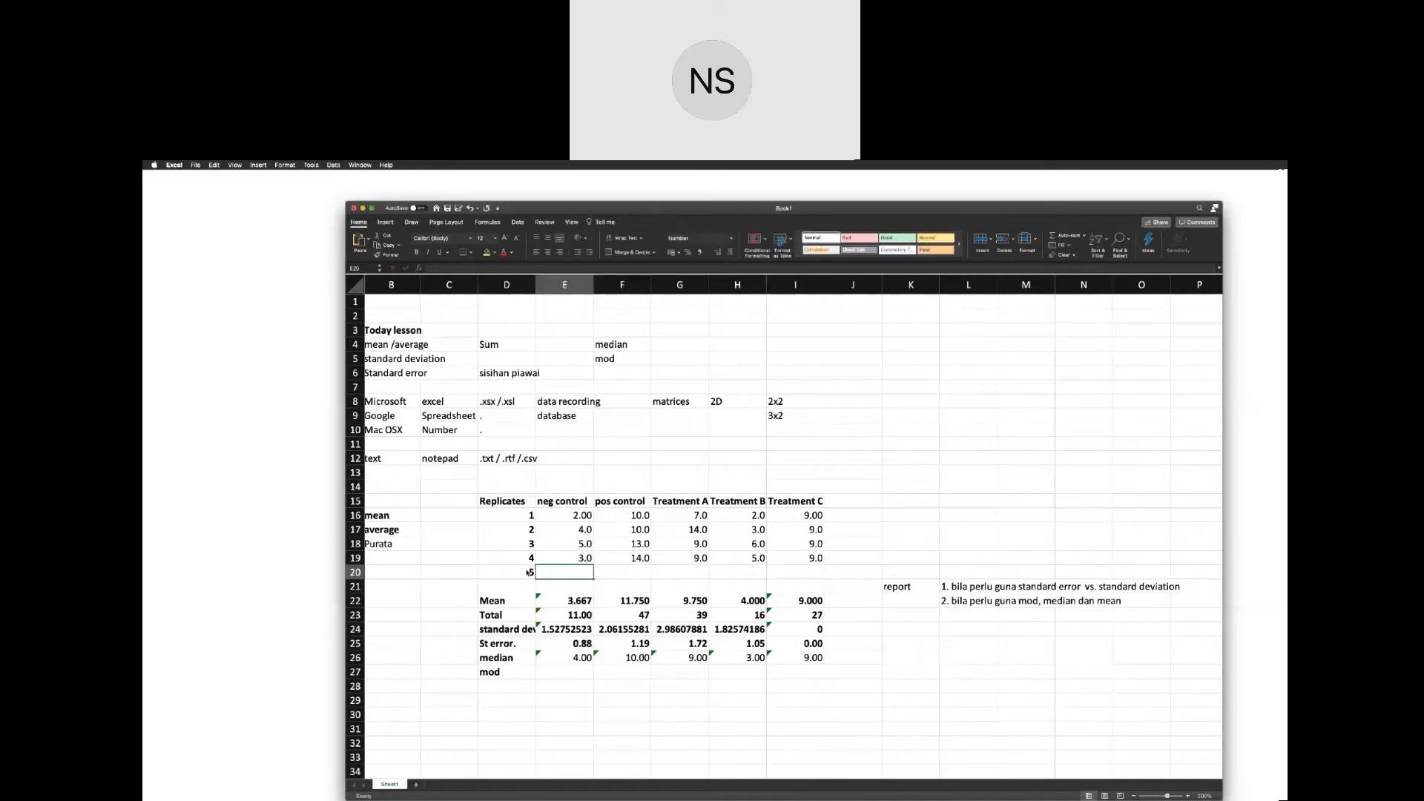
type("3")
key("Tab")
type("11")
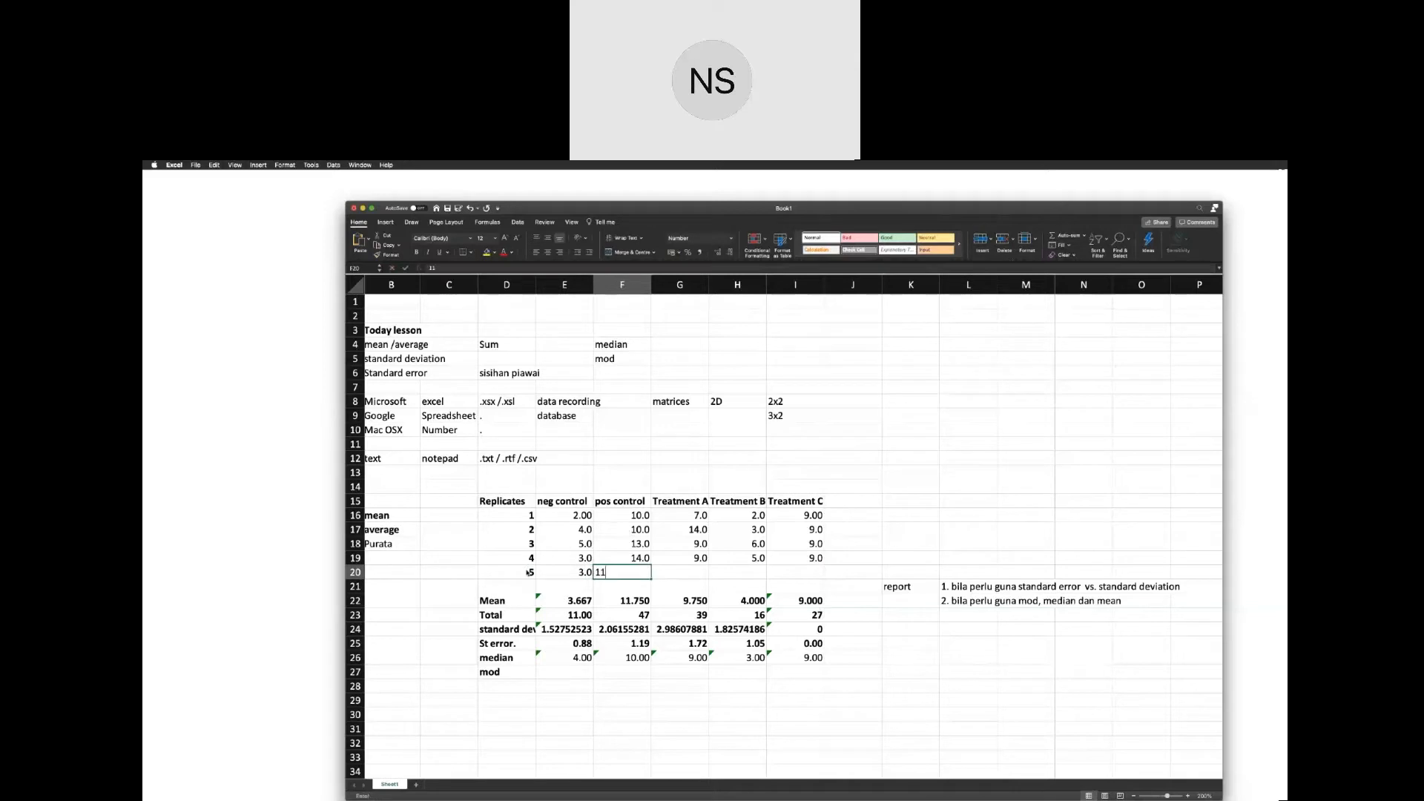
key("Tab")
type("9")
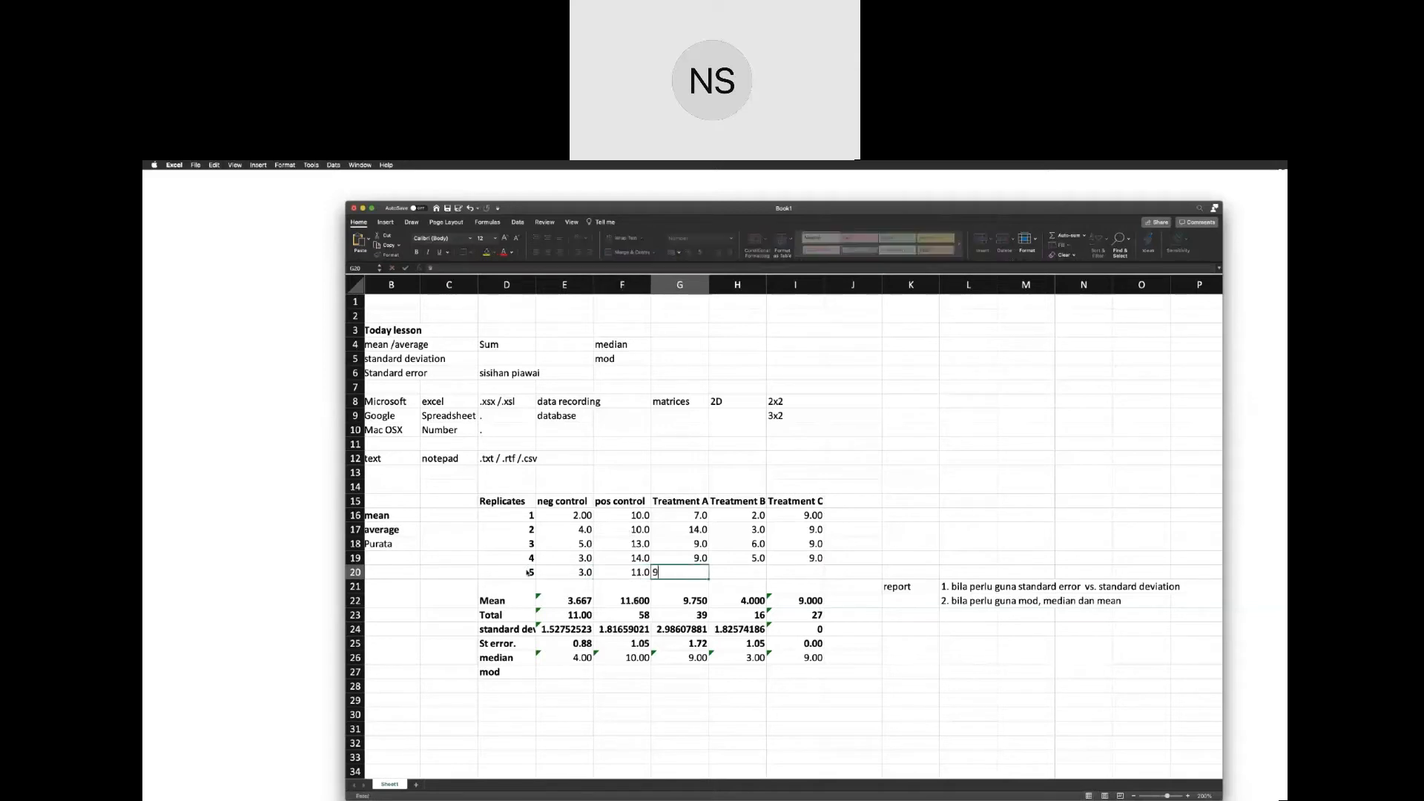
key("Tab")
type("3")
key("Tab")
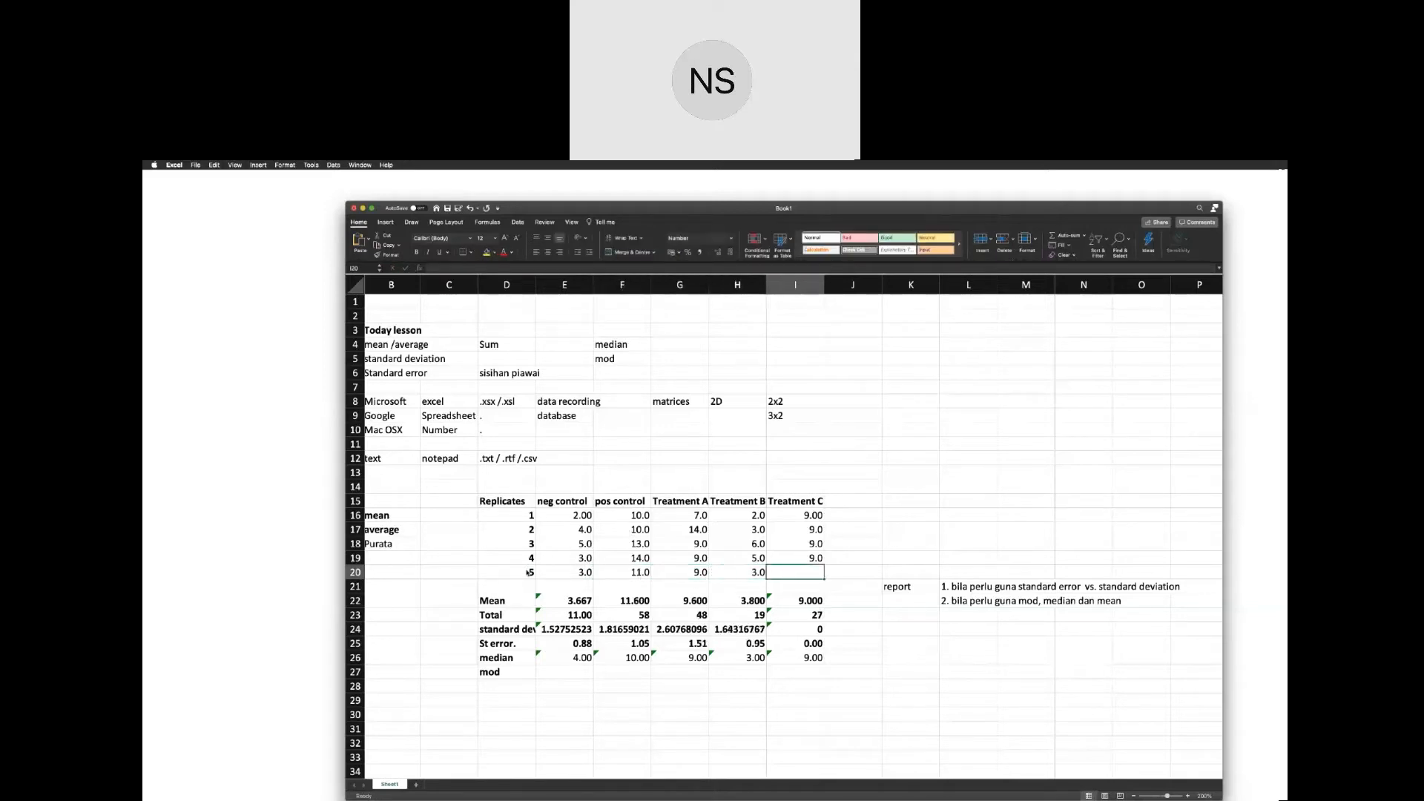
type("9")
key("Return")
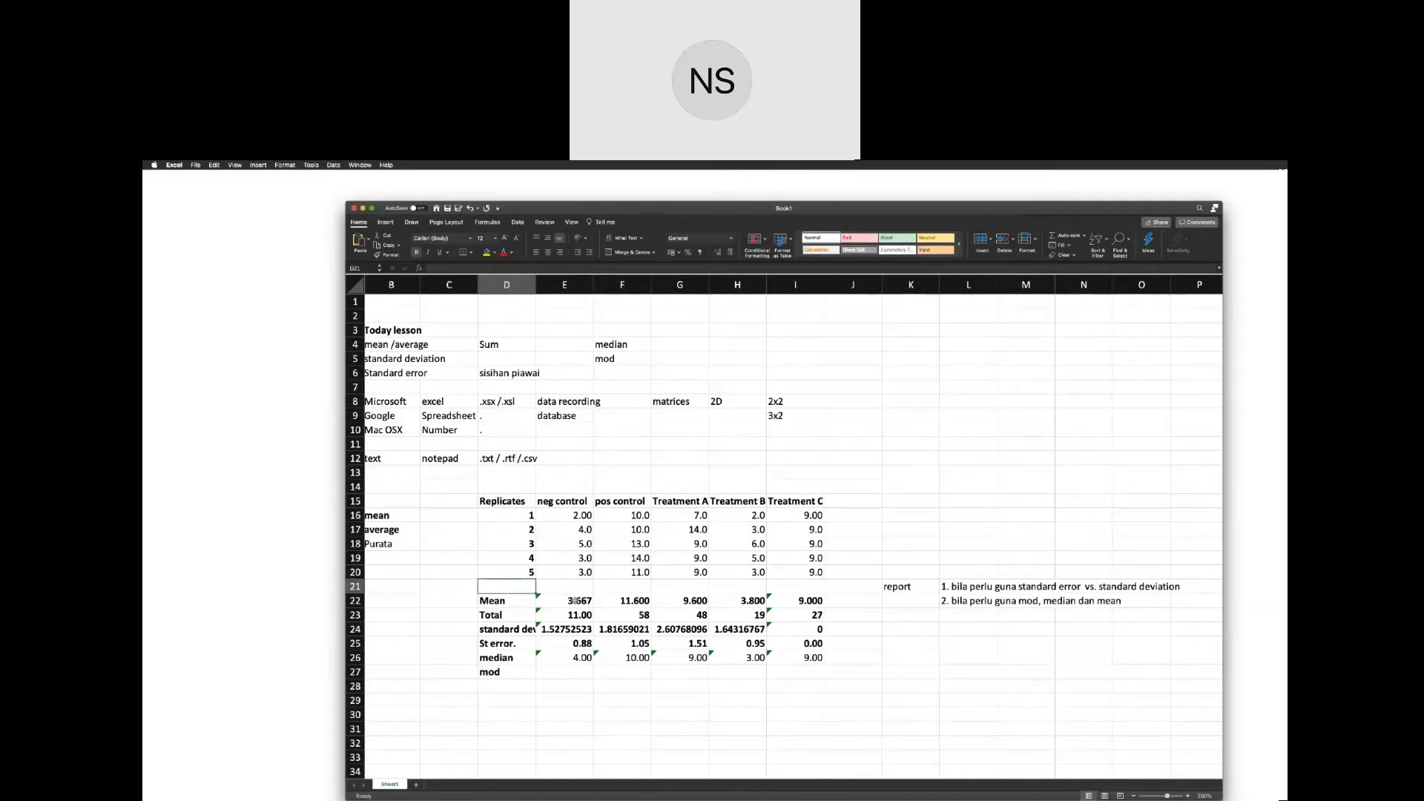
Extend the neg control mean formula in E22 to average E16:E20, and fill it across the Mean row to I22.
left_click(577, 601)
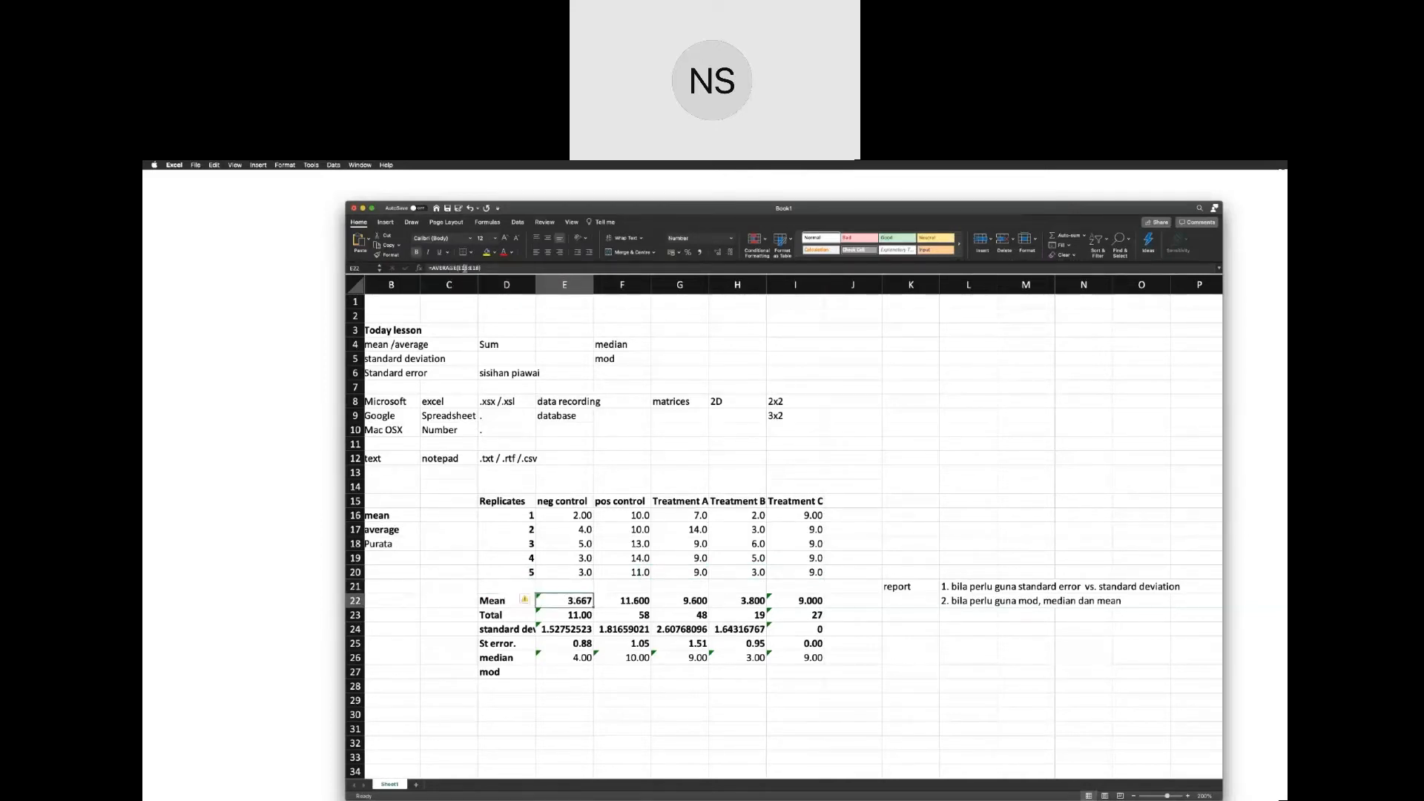
left_click(463, 268)
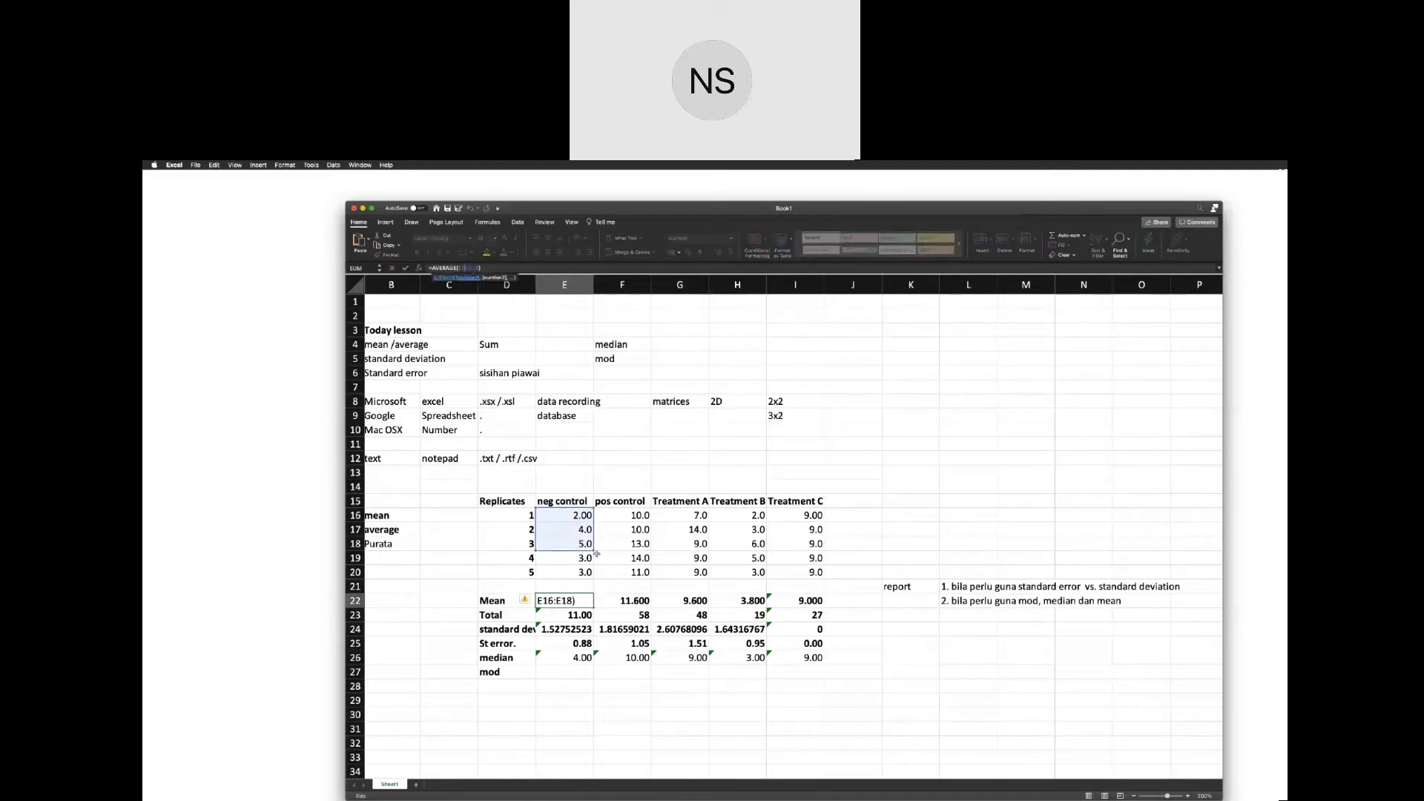
left_click(585, 654)
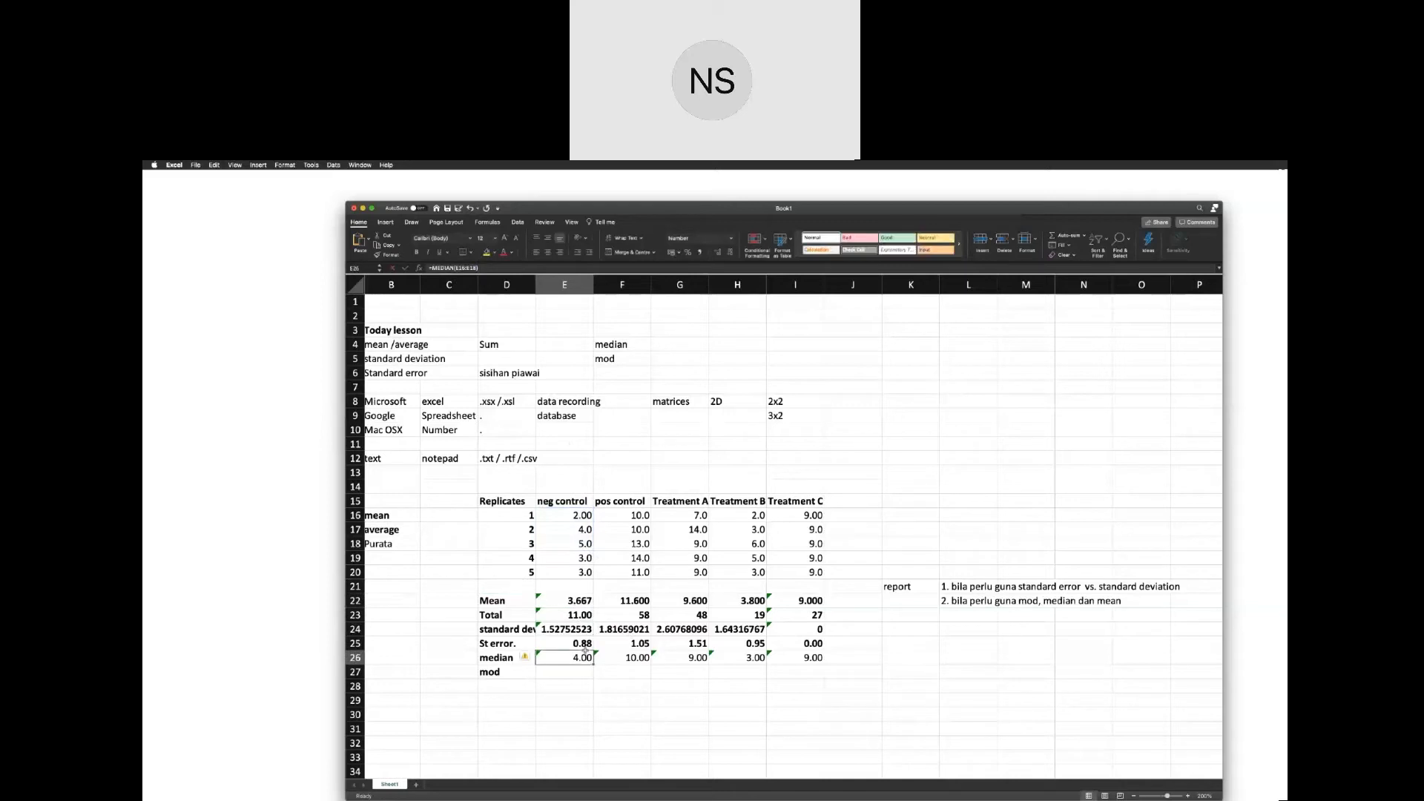
left_click(580, 603)
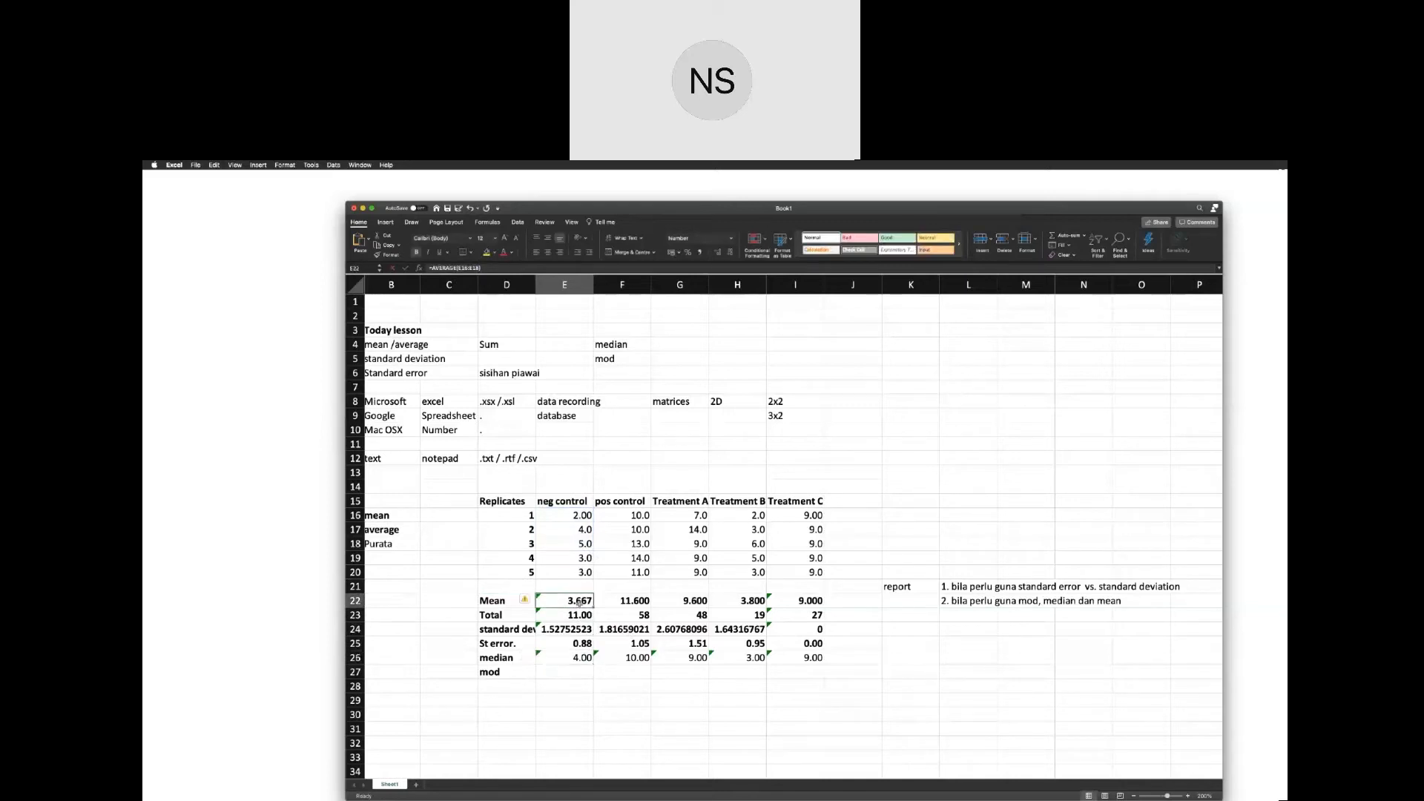
double_click(570, 601)
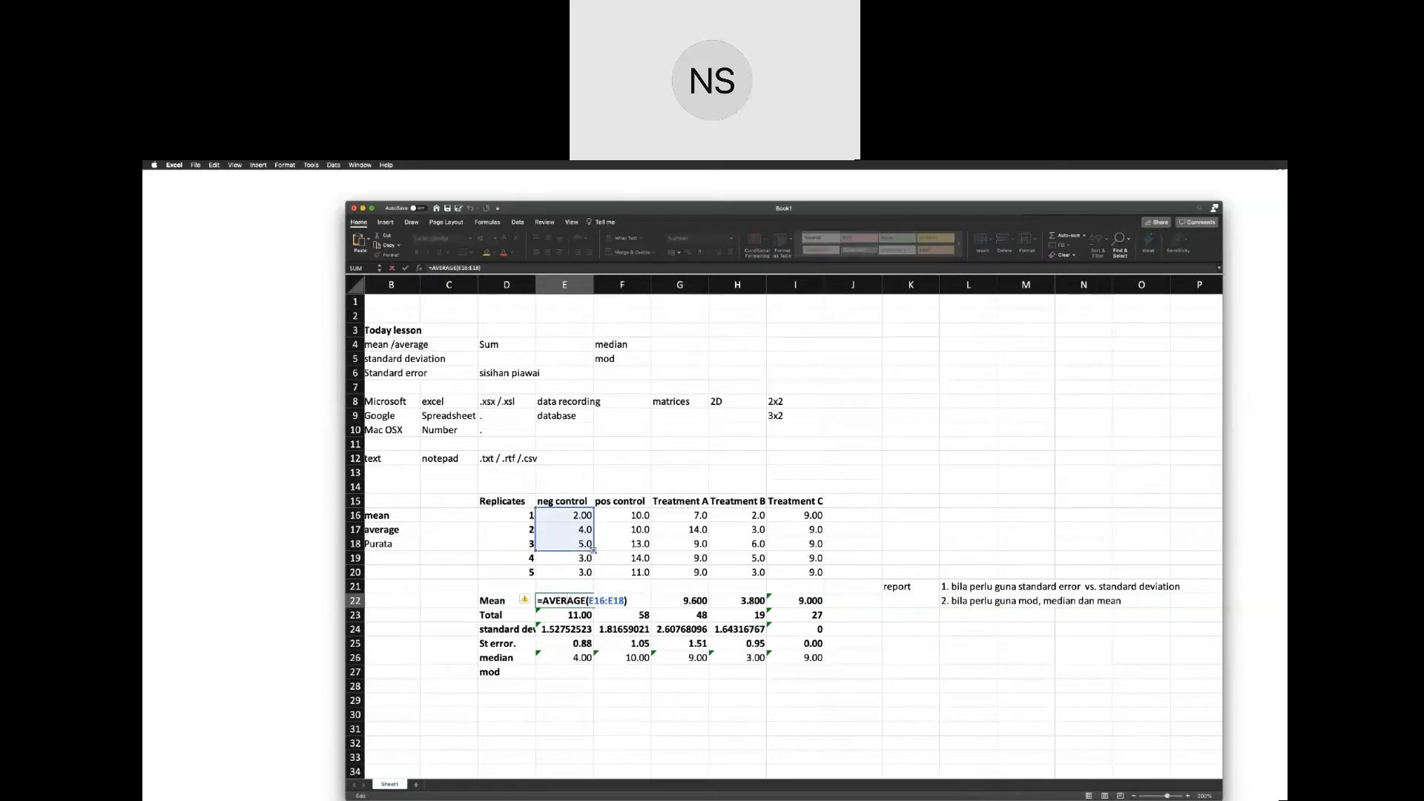
left_click_drag(593, 551, 594, 576)
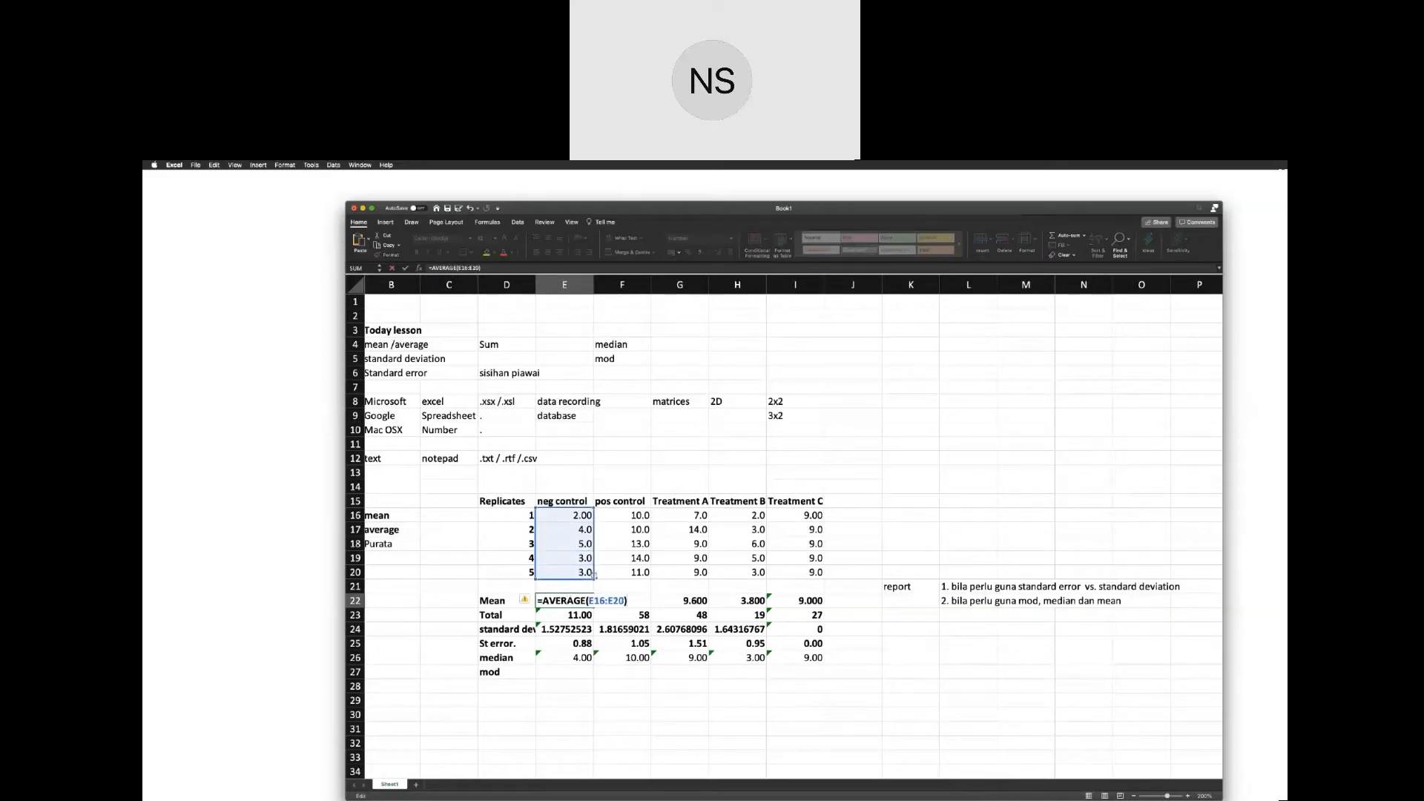
key("Return")
left_click(591, 605)
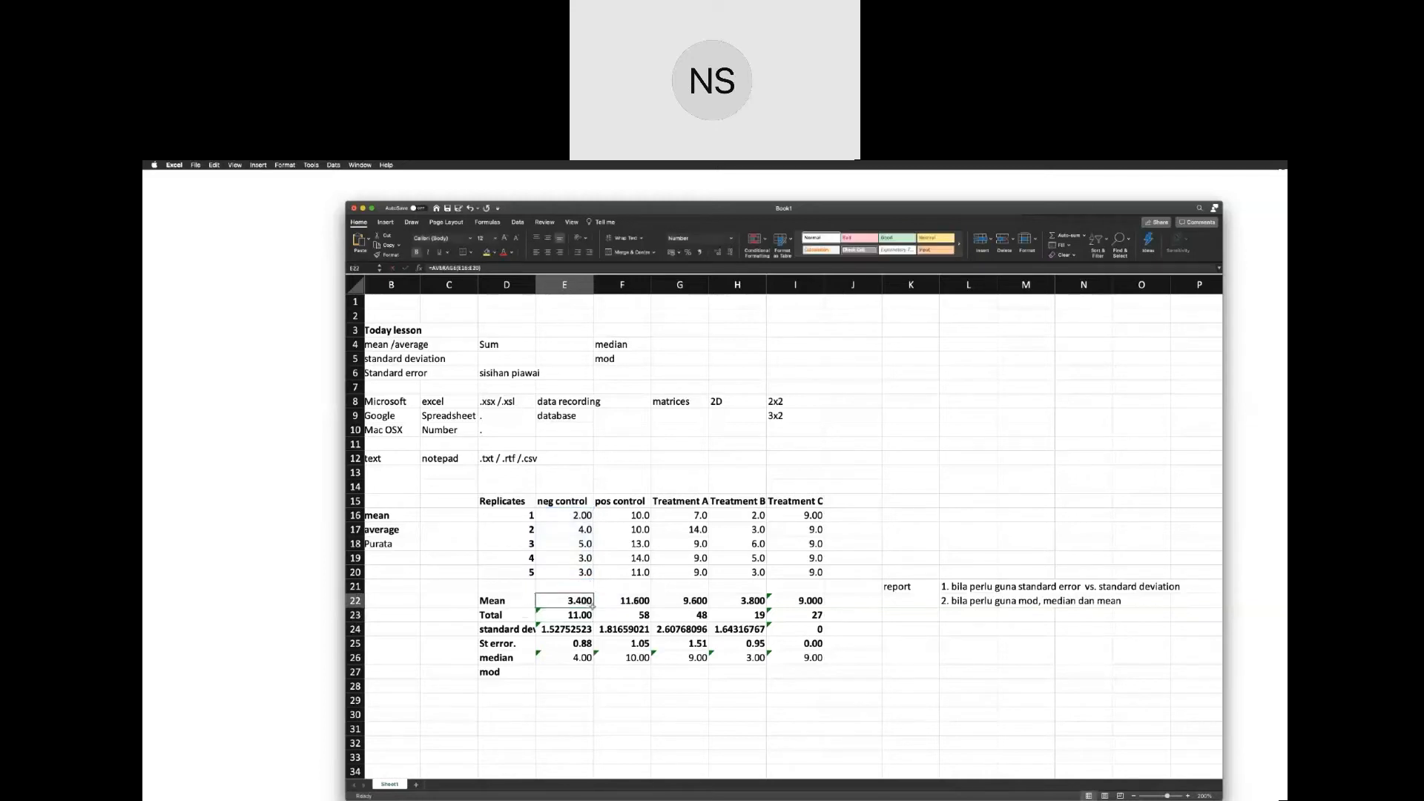
left_click_drag(591, 605, 822, 604)
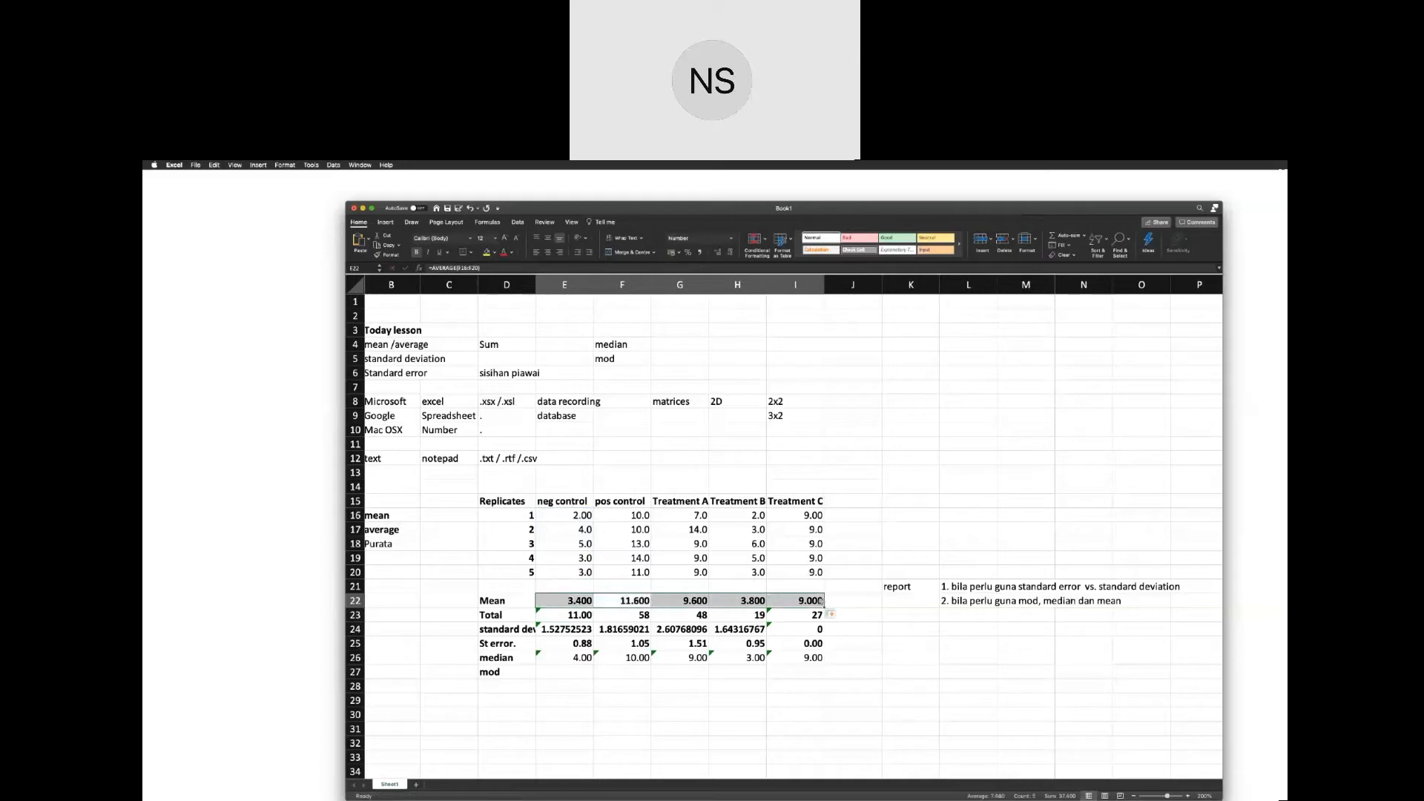
Check the cell ranges used by the Mean formulas for pos control through Treatment C in F22:I22.
left_click(617, 599)
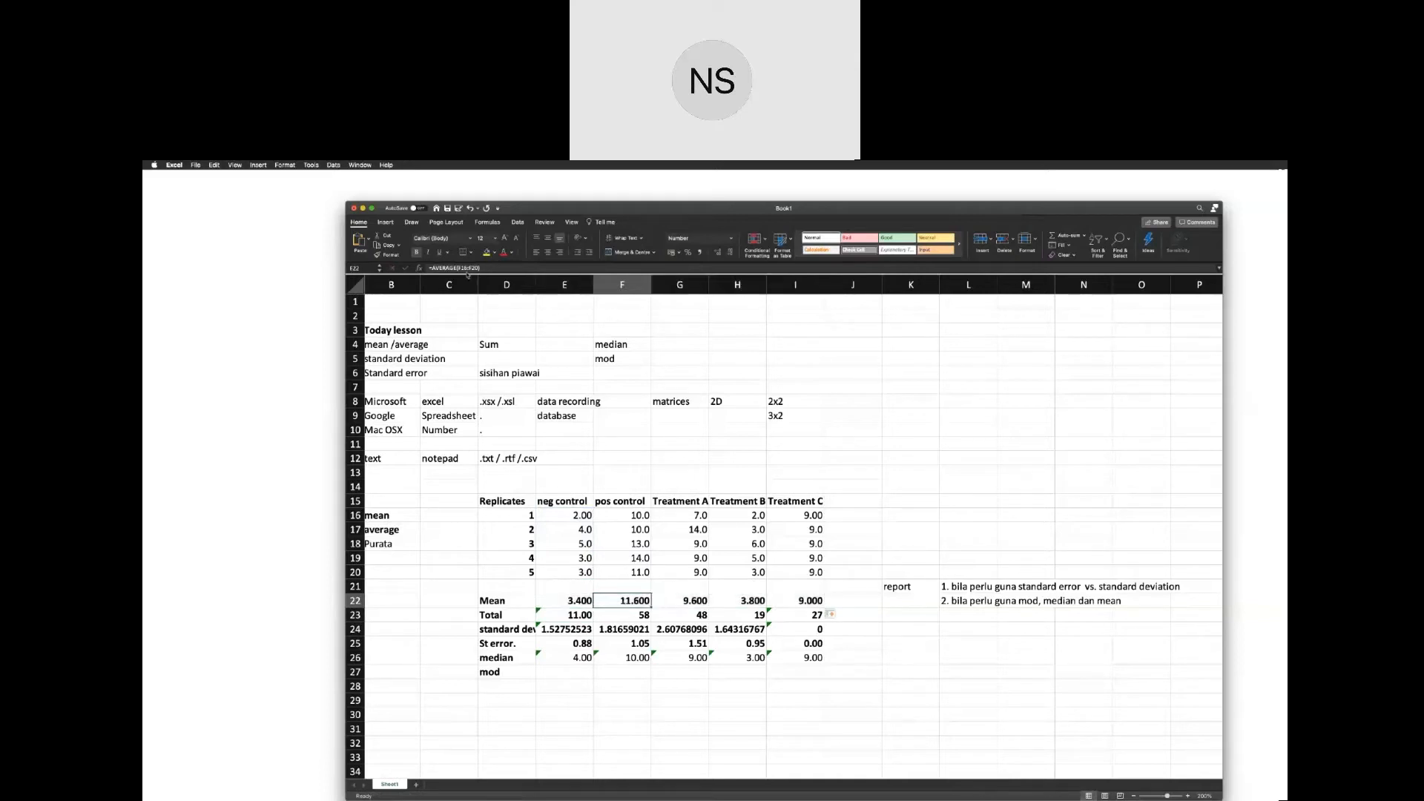
left_click(467, 268)
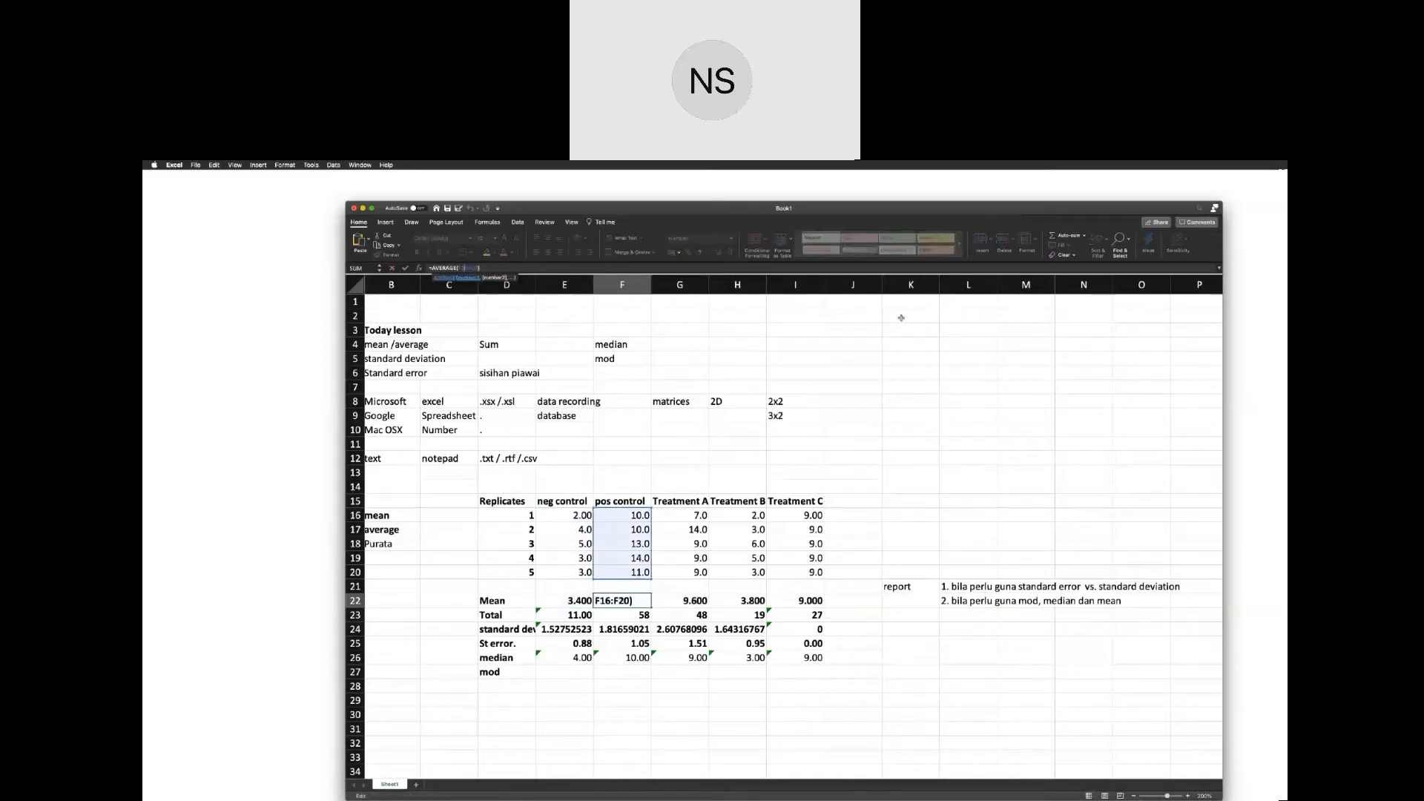
key("Tab")
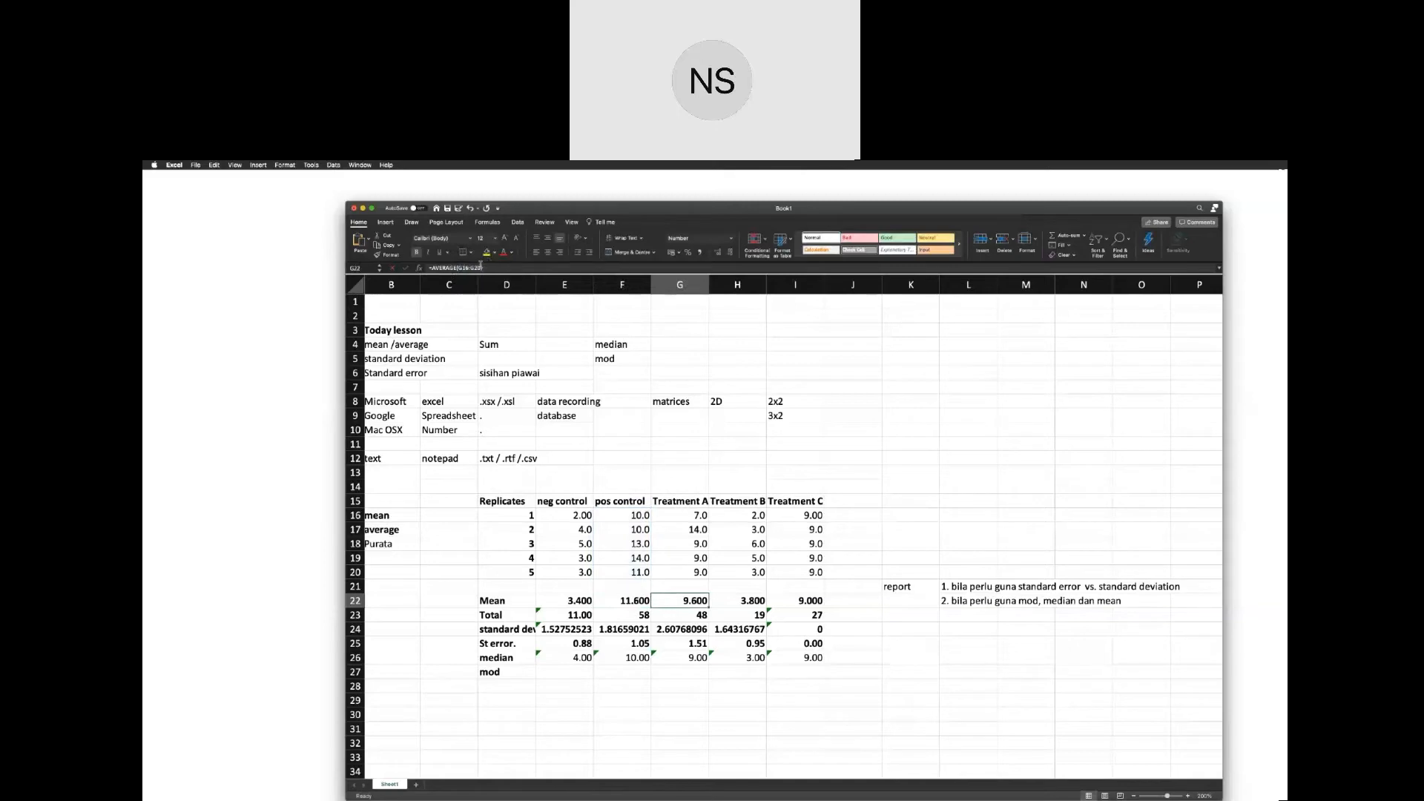
left_click(478, 268)
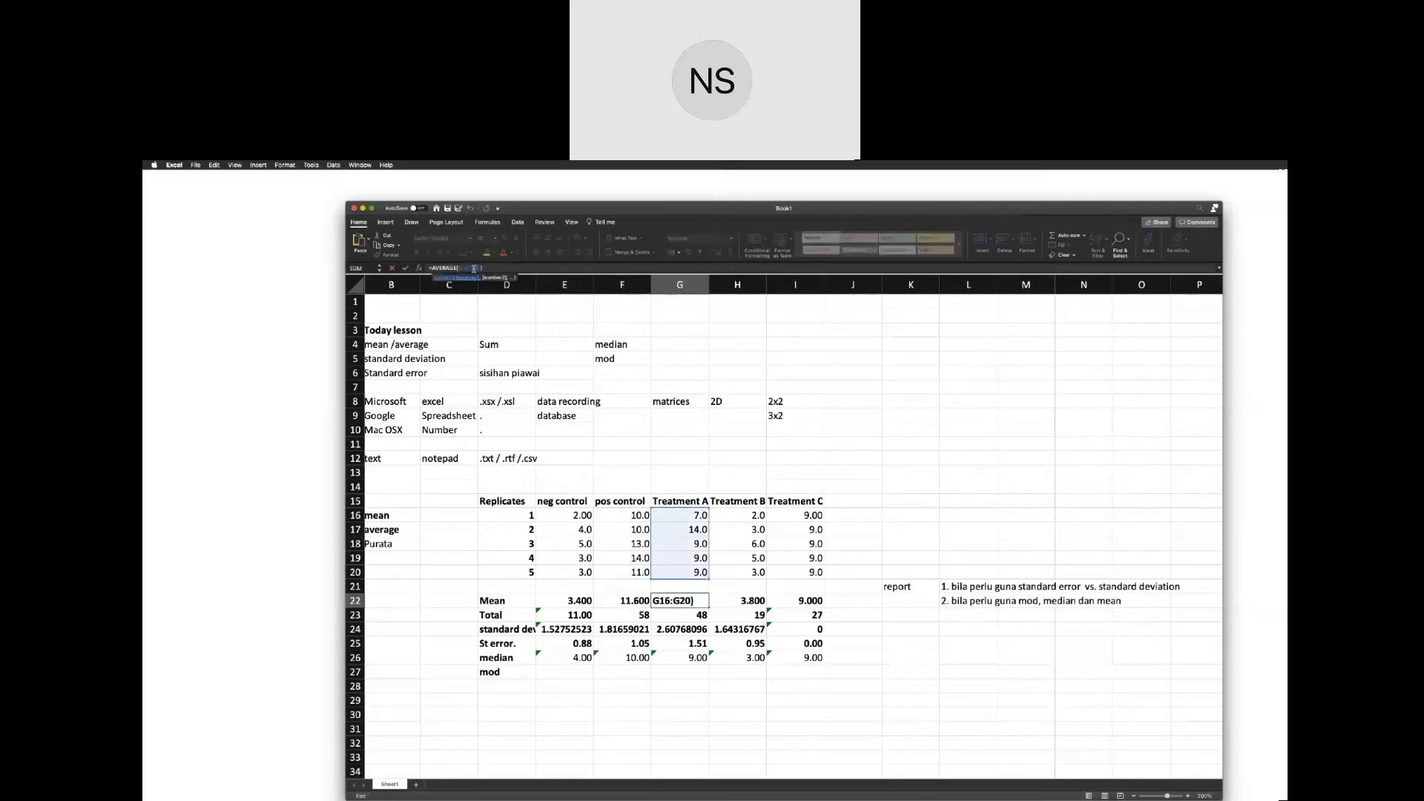
key("Tab")
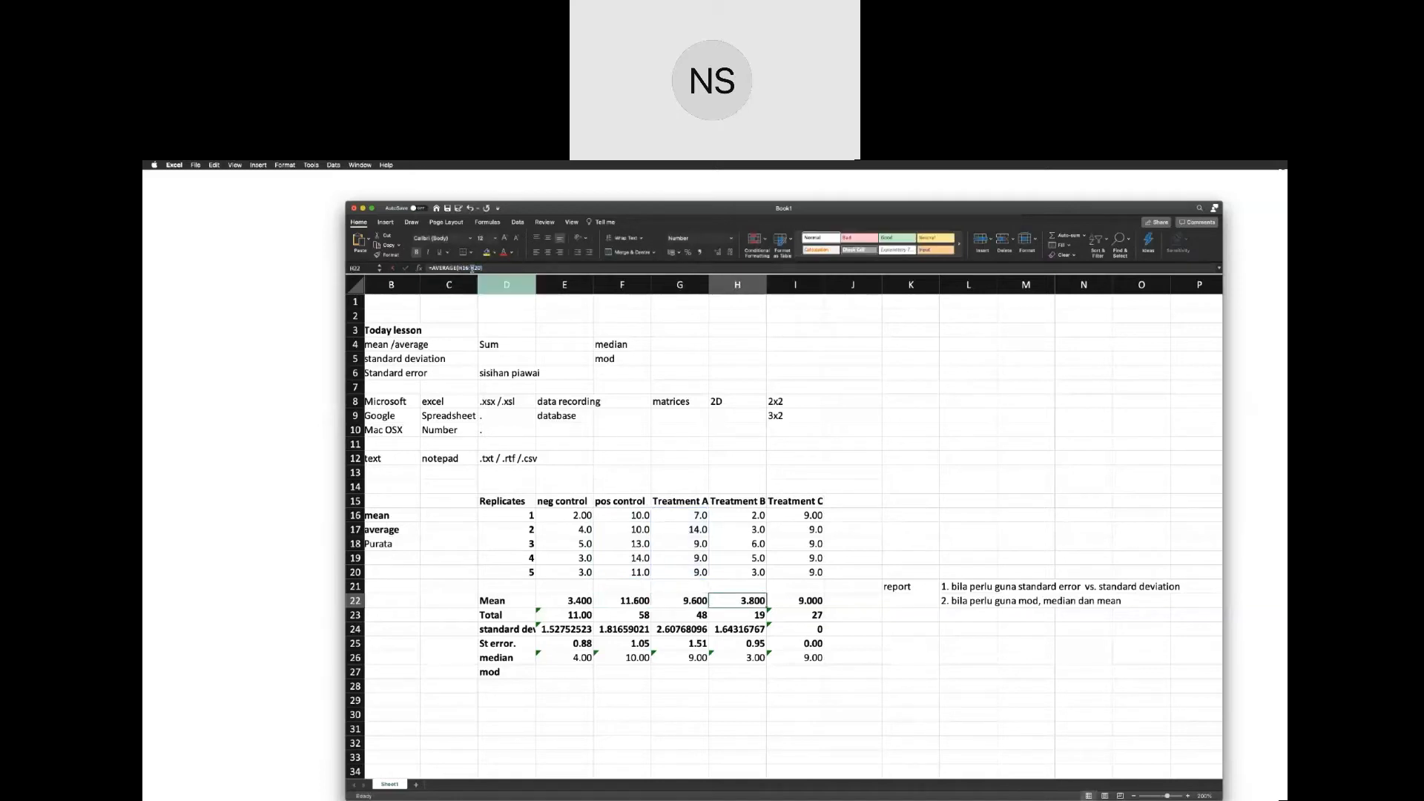
left_click(474, 268)
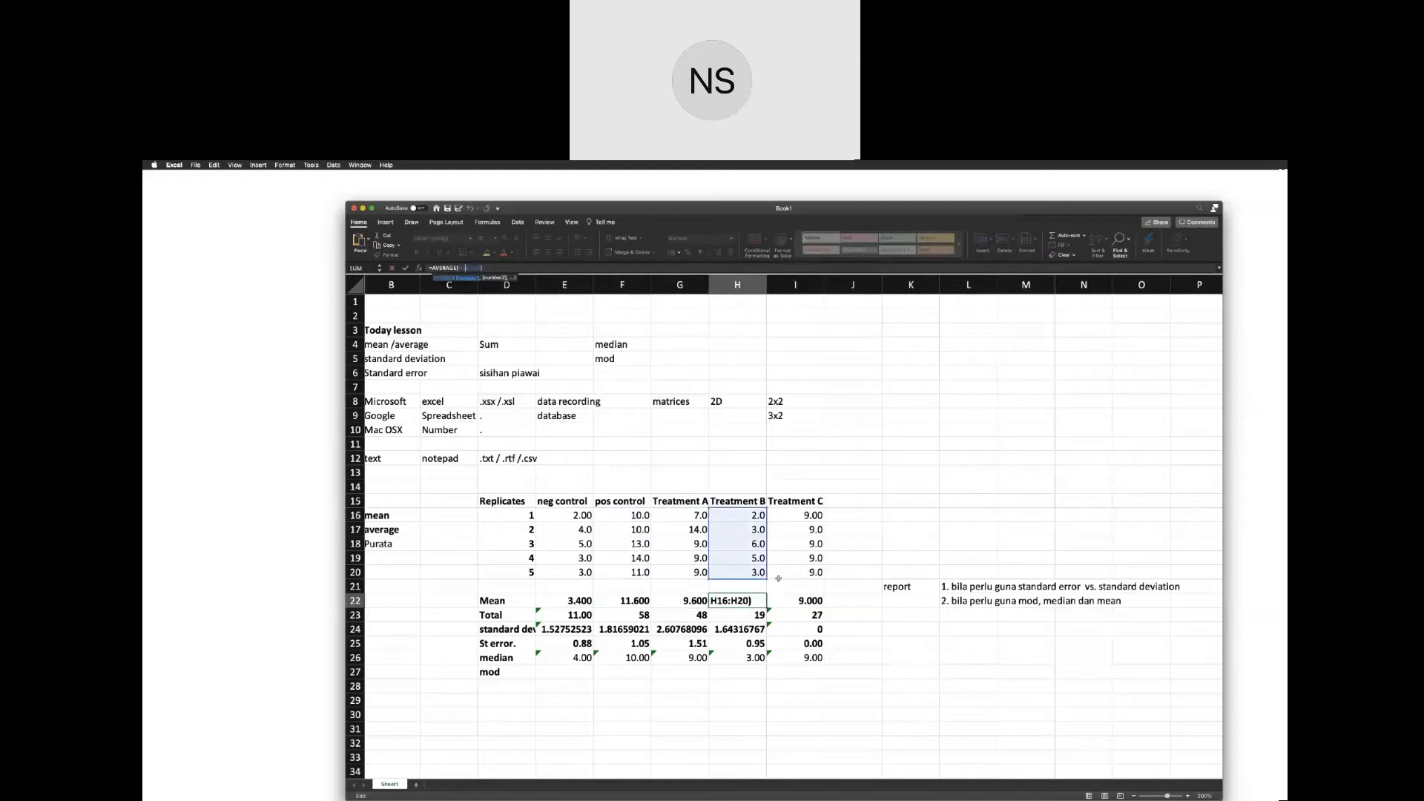
left_click(804, 601)
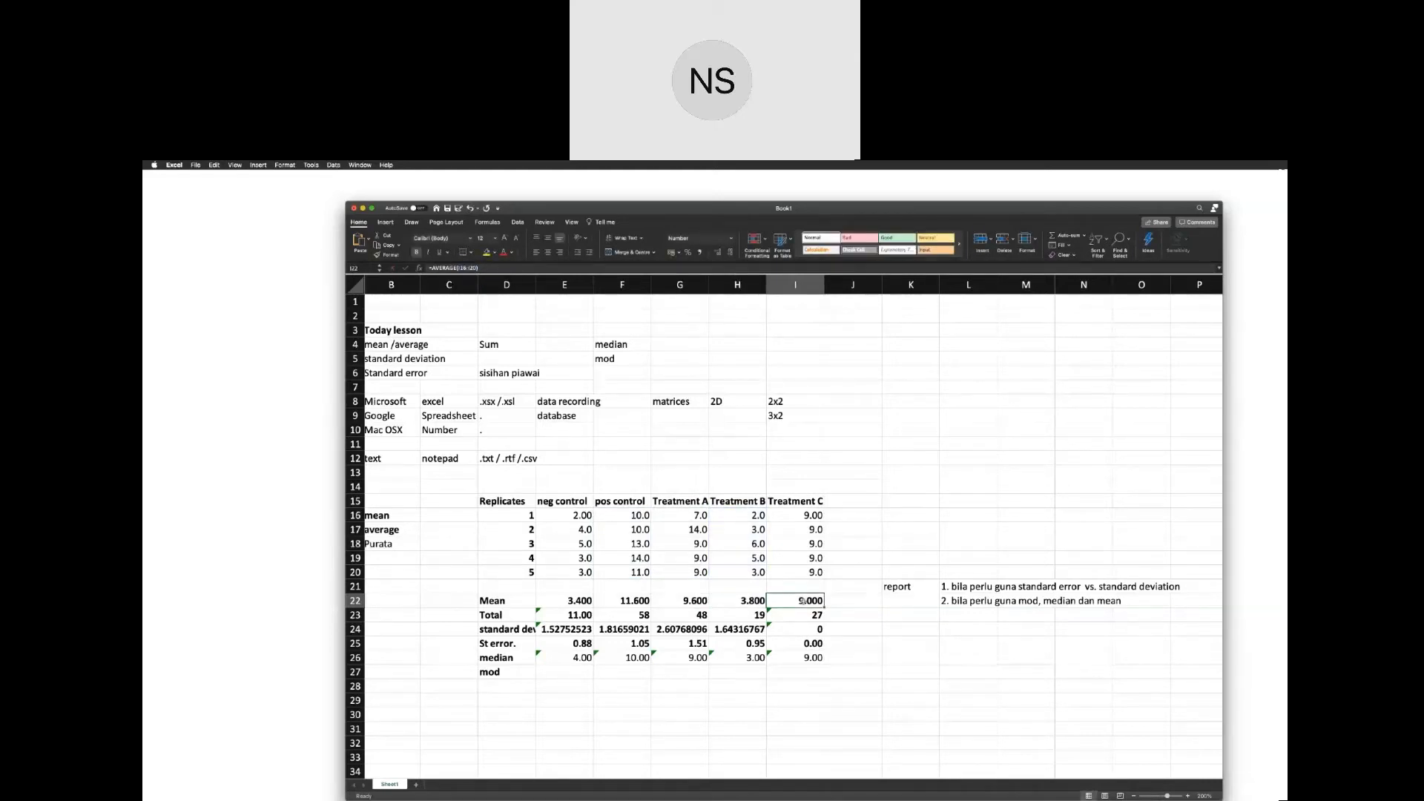
Extend the neg control total formula in E23 and standard deviation formula in E24 to cover E16:E20.
left_click(565, 613)
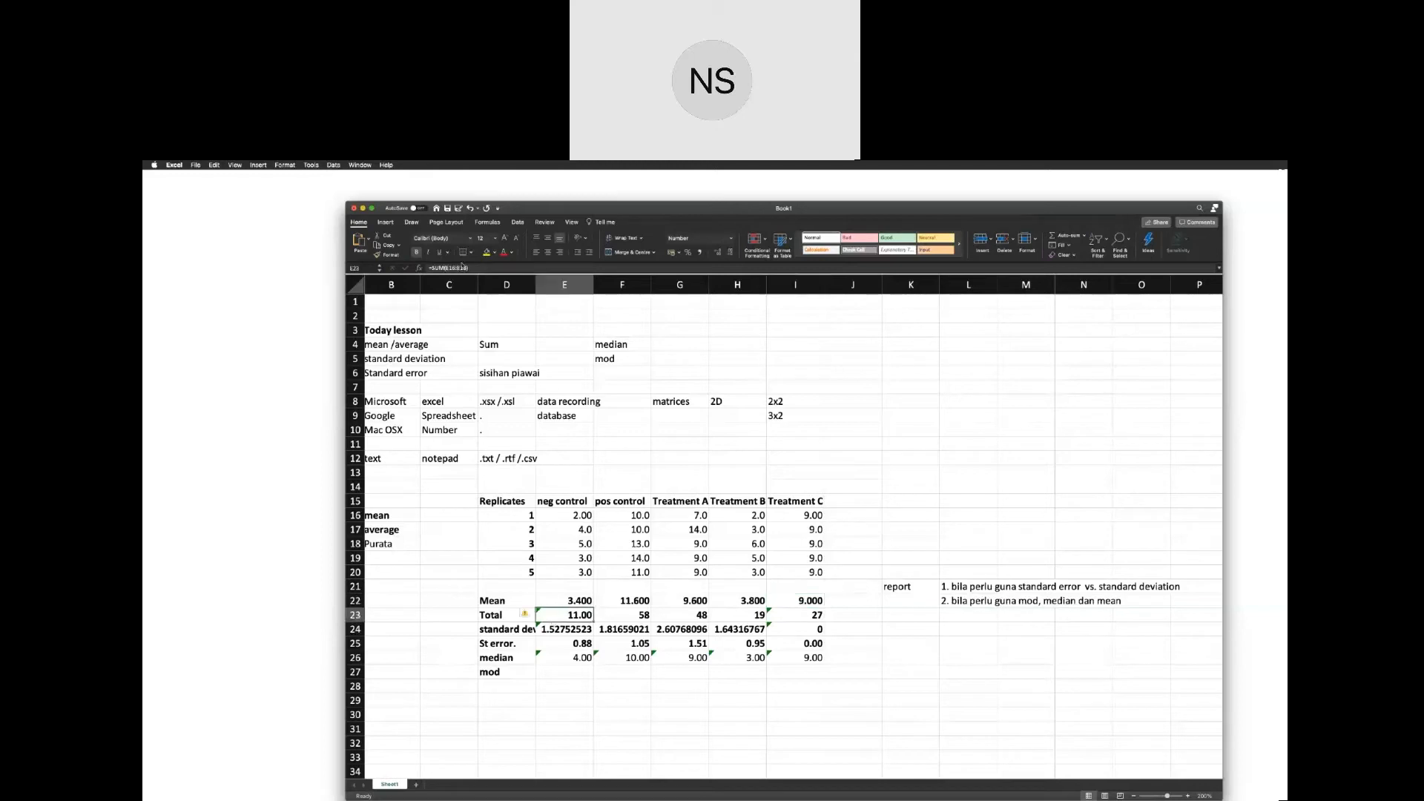
left_click(461, 268)
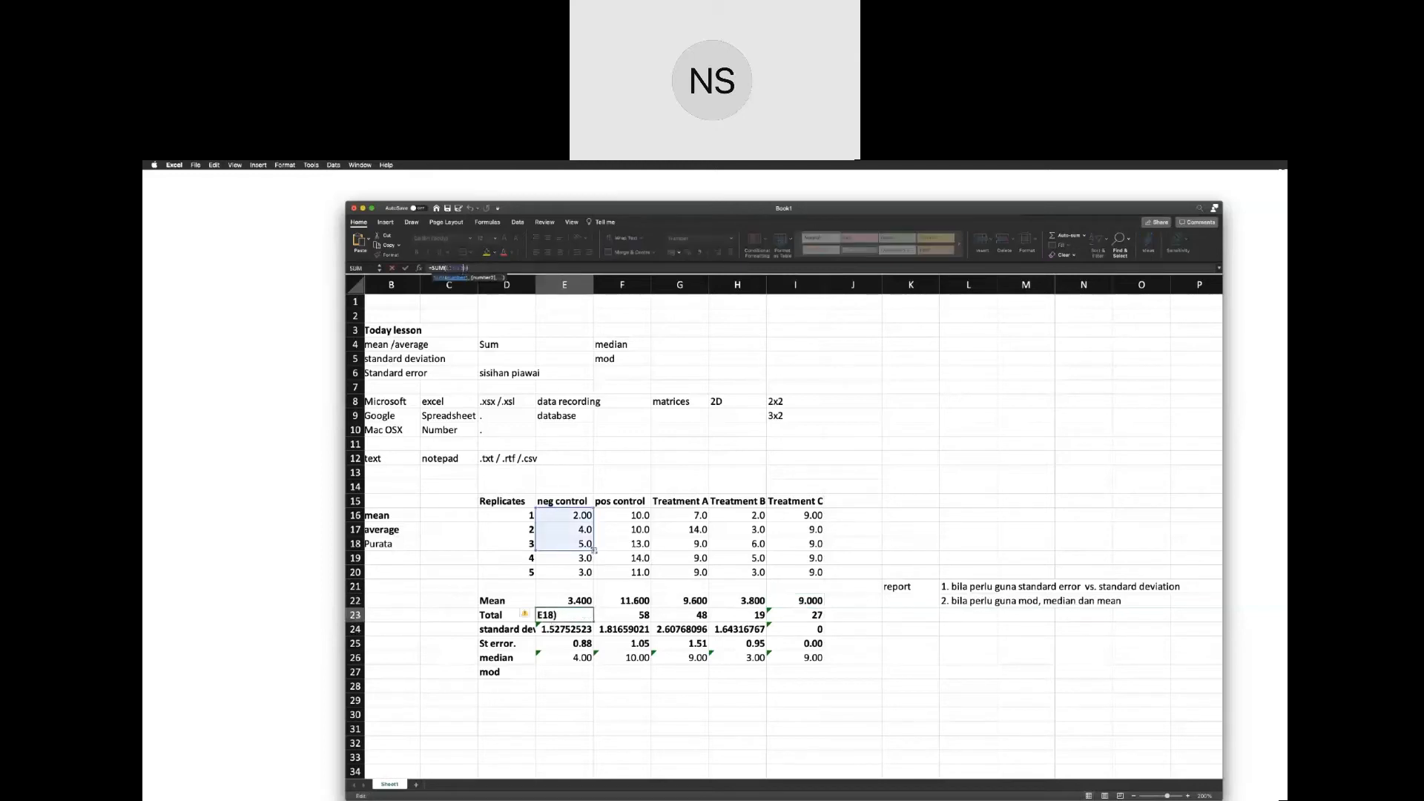
left_click_drag(593, 550, 594, 578)
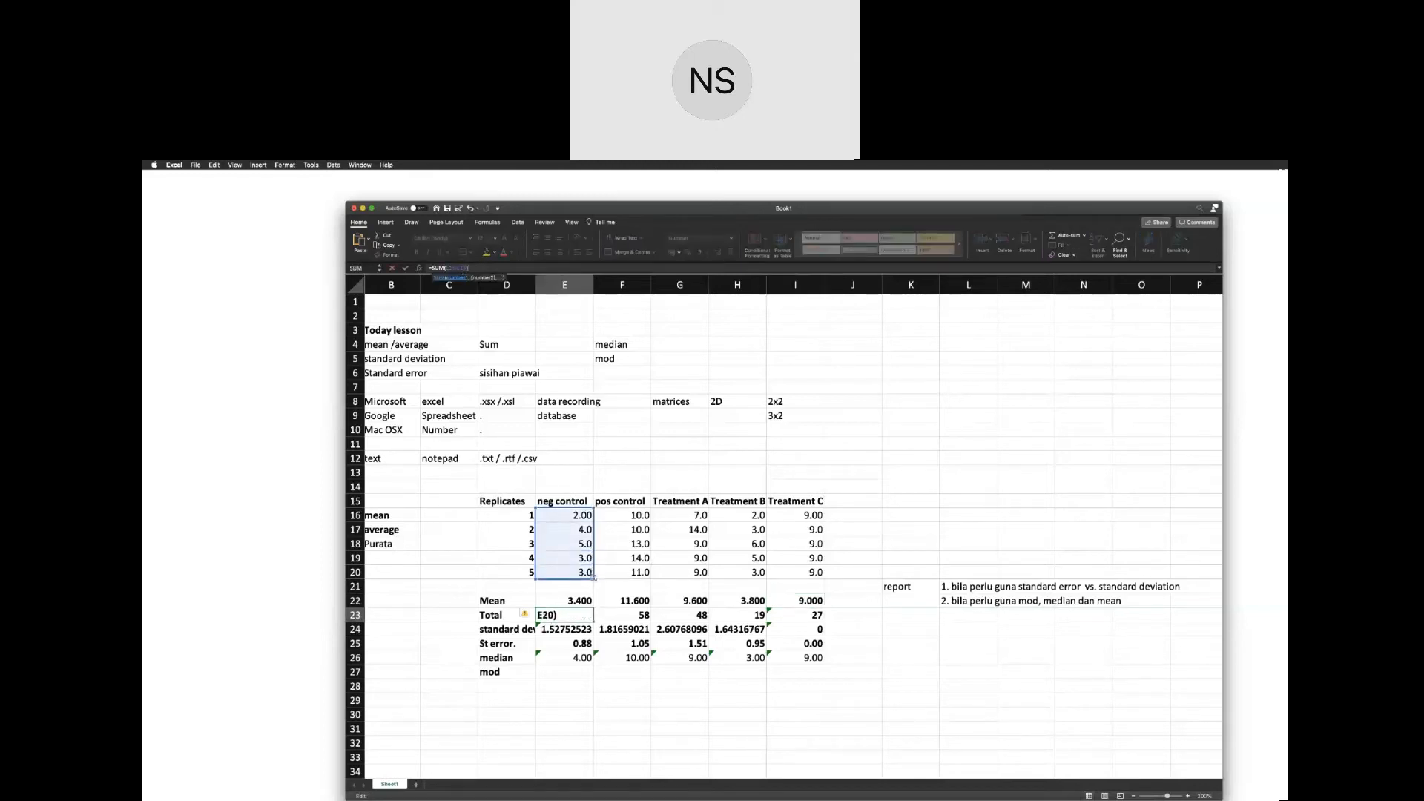
key("Return")
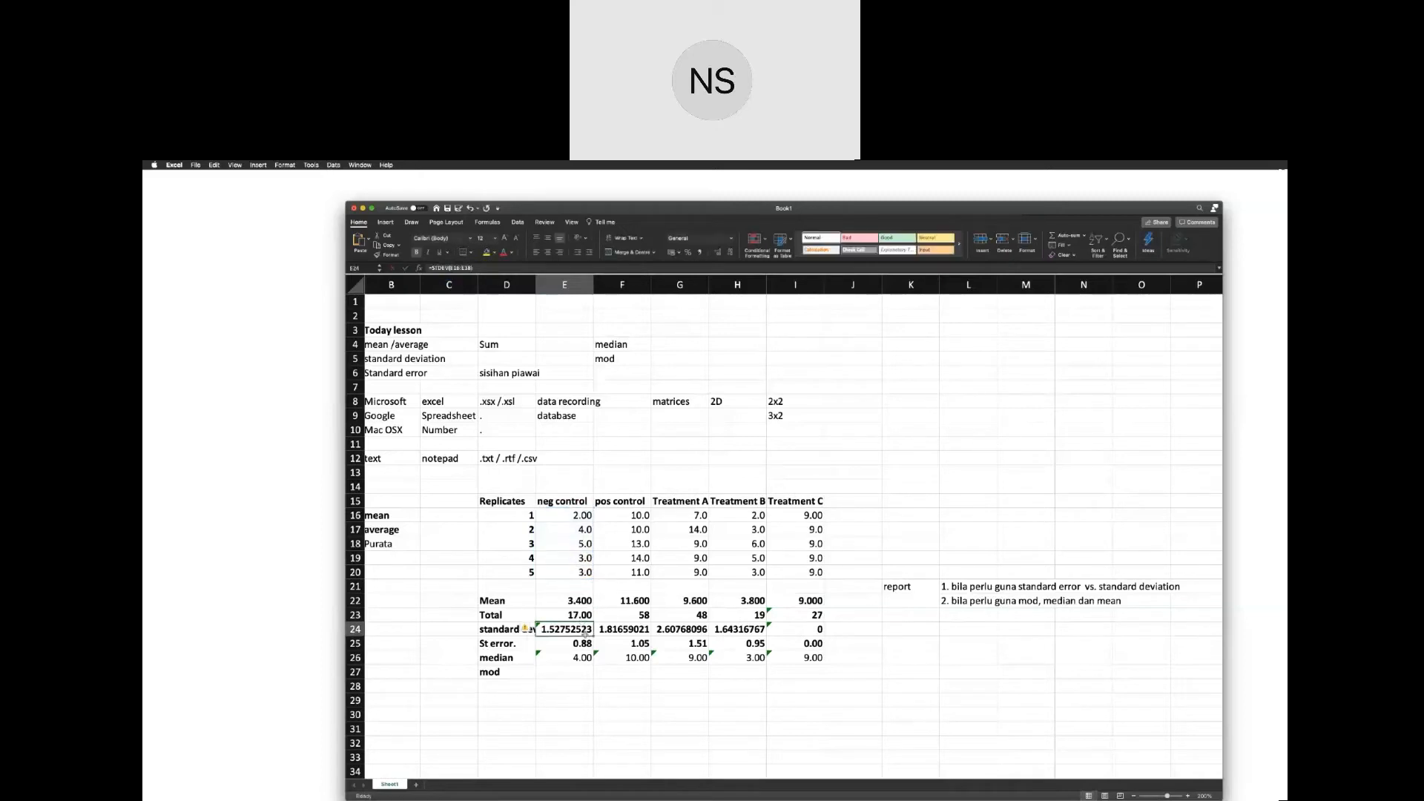
left_click(462, 269)
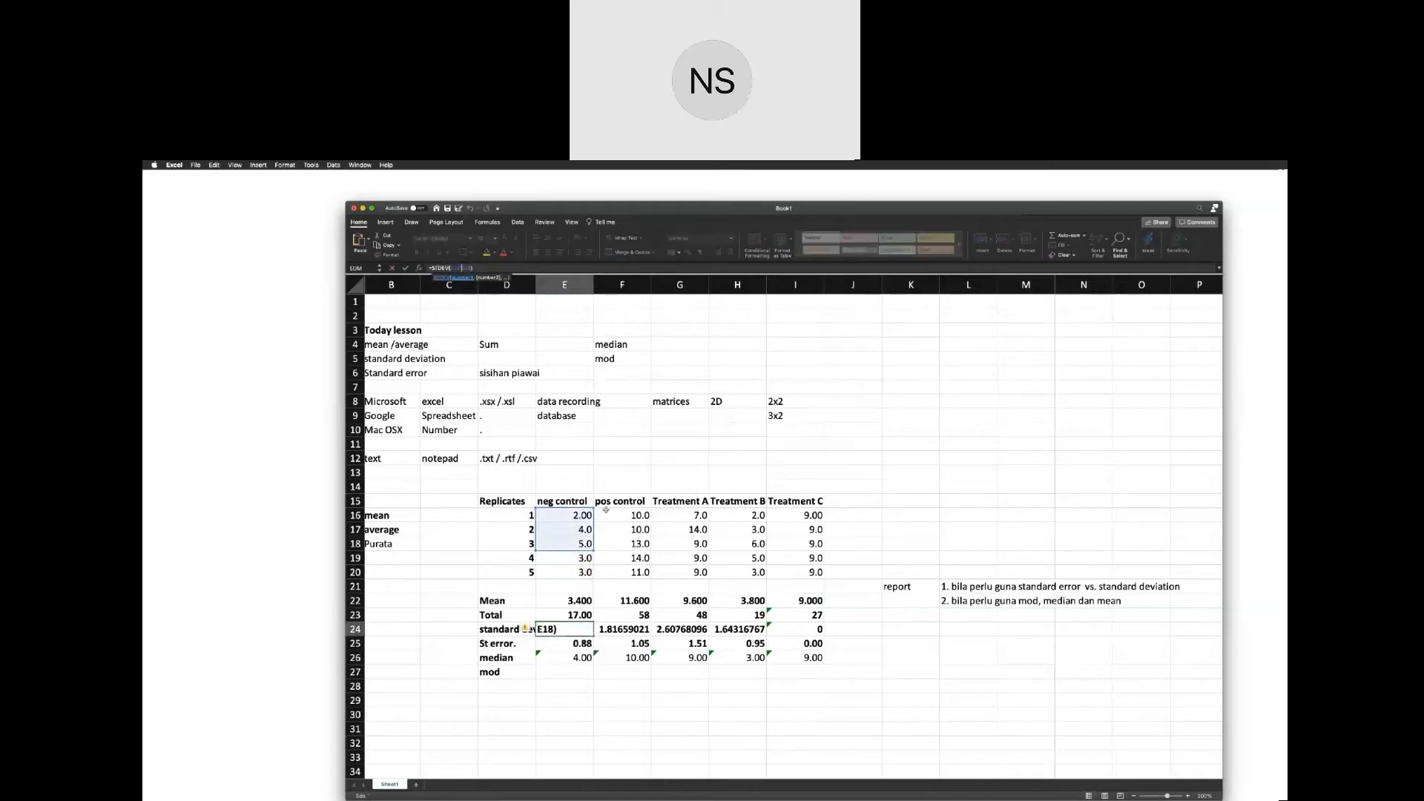
left_click_drag(596, 546, 595, 575)
key("Return")
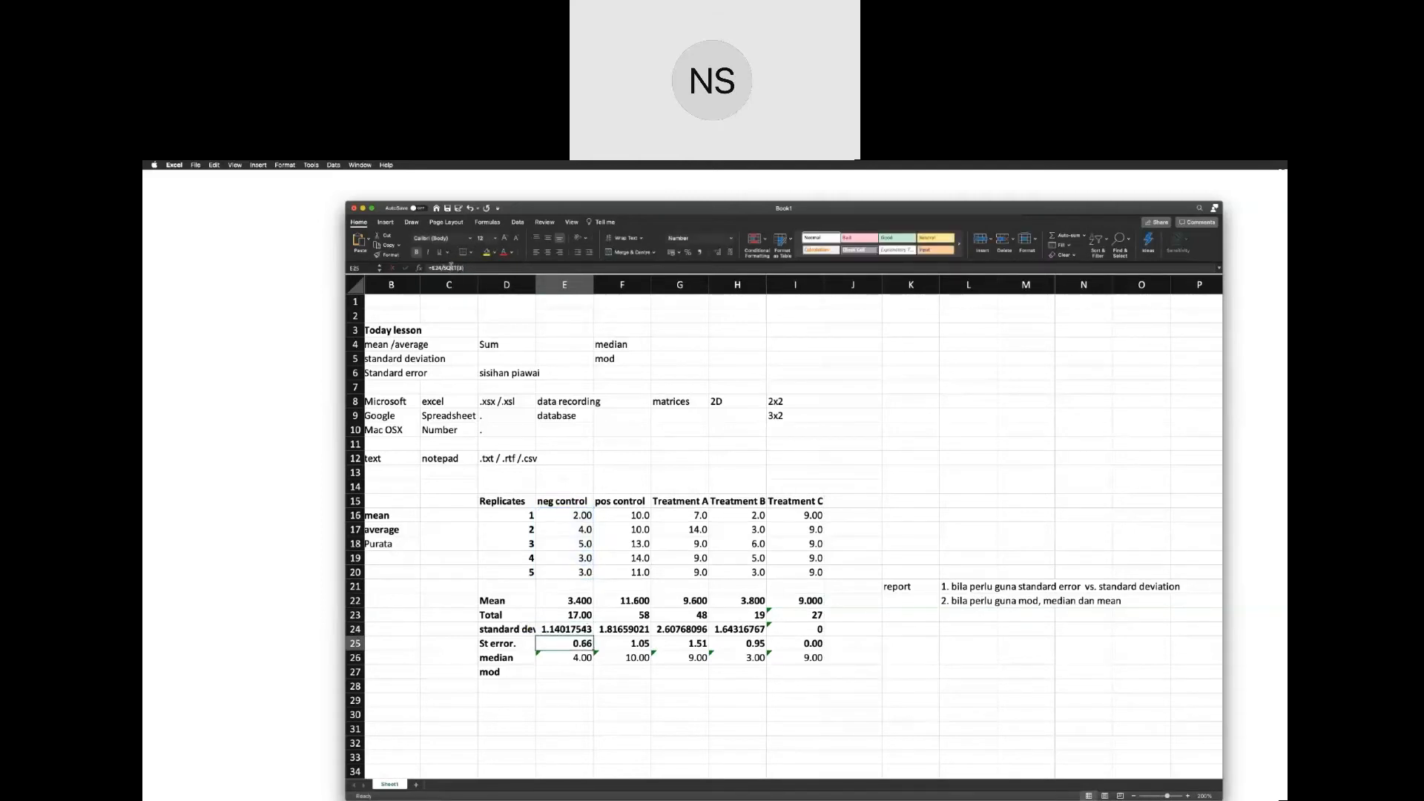
Set the number inside SQRT to 5 in the neg control standard error formula in E25, and fill it across to I25.
left_click(451, 267)
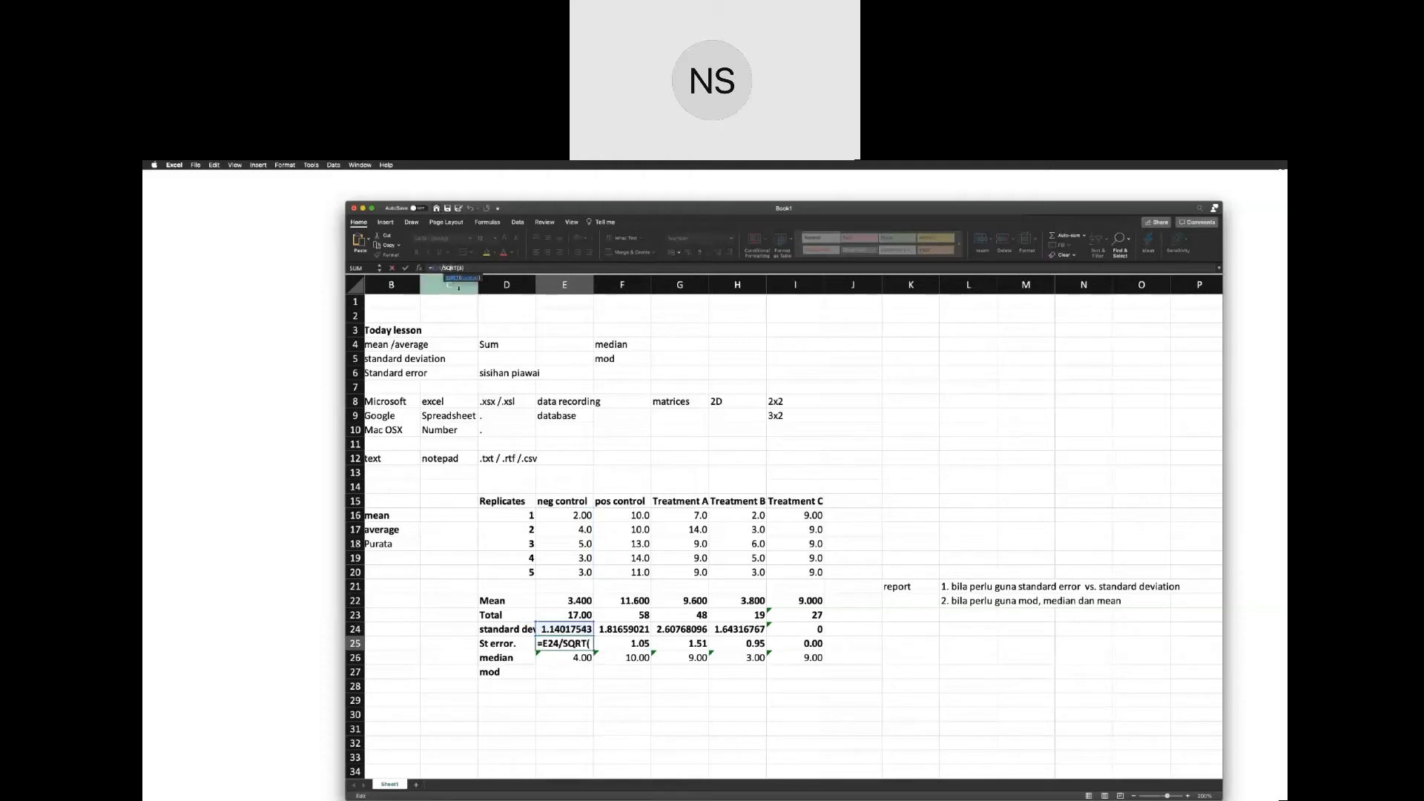
left_click(460, 268)
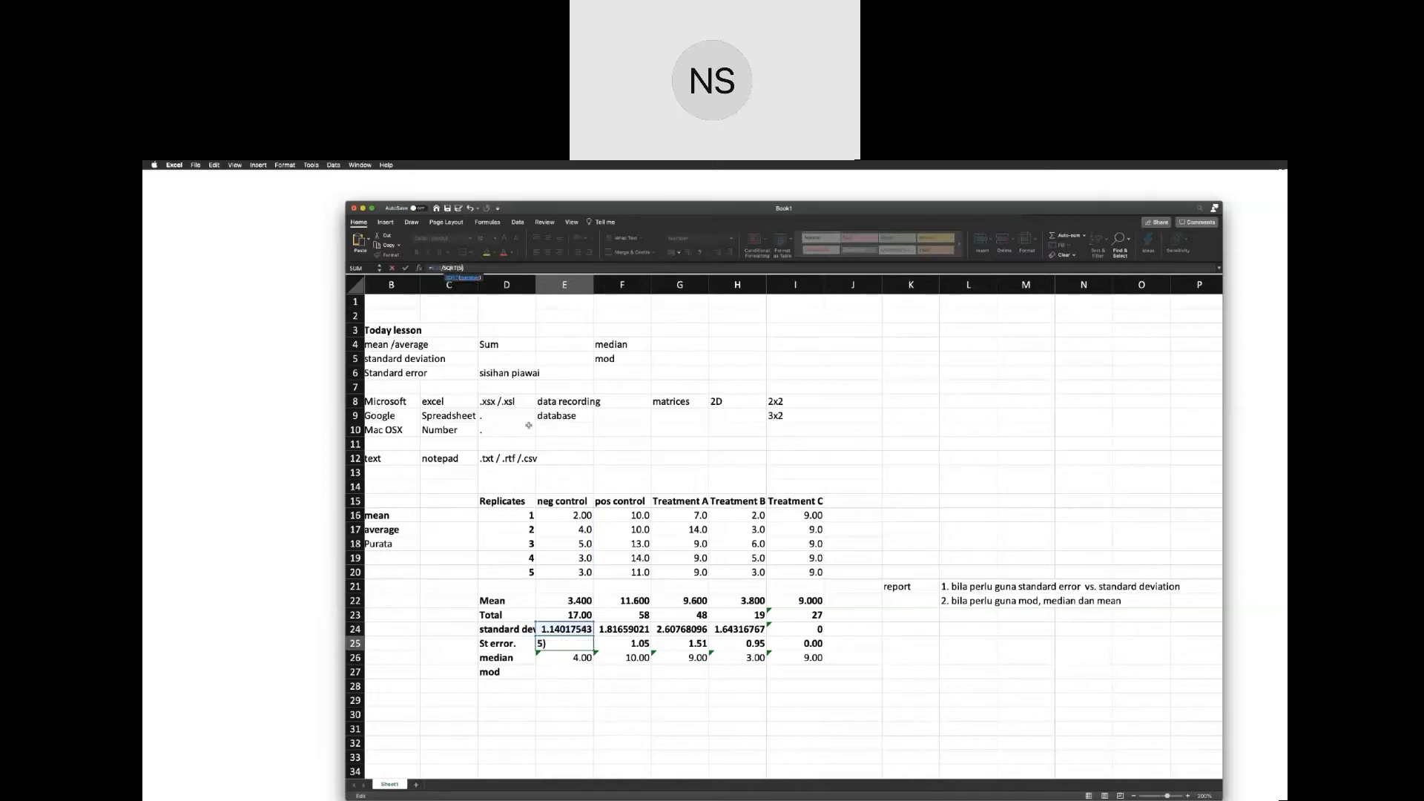
key("Return")
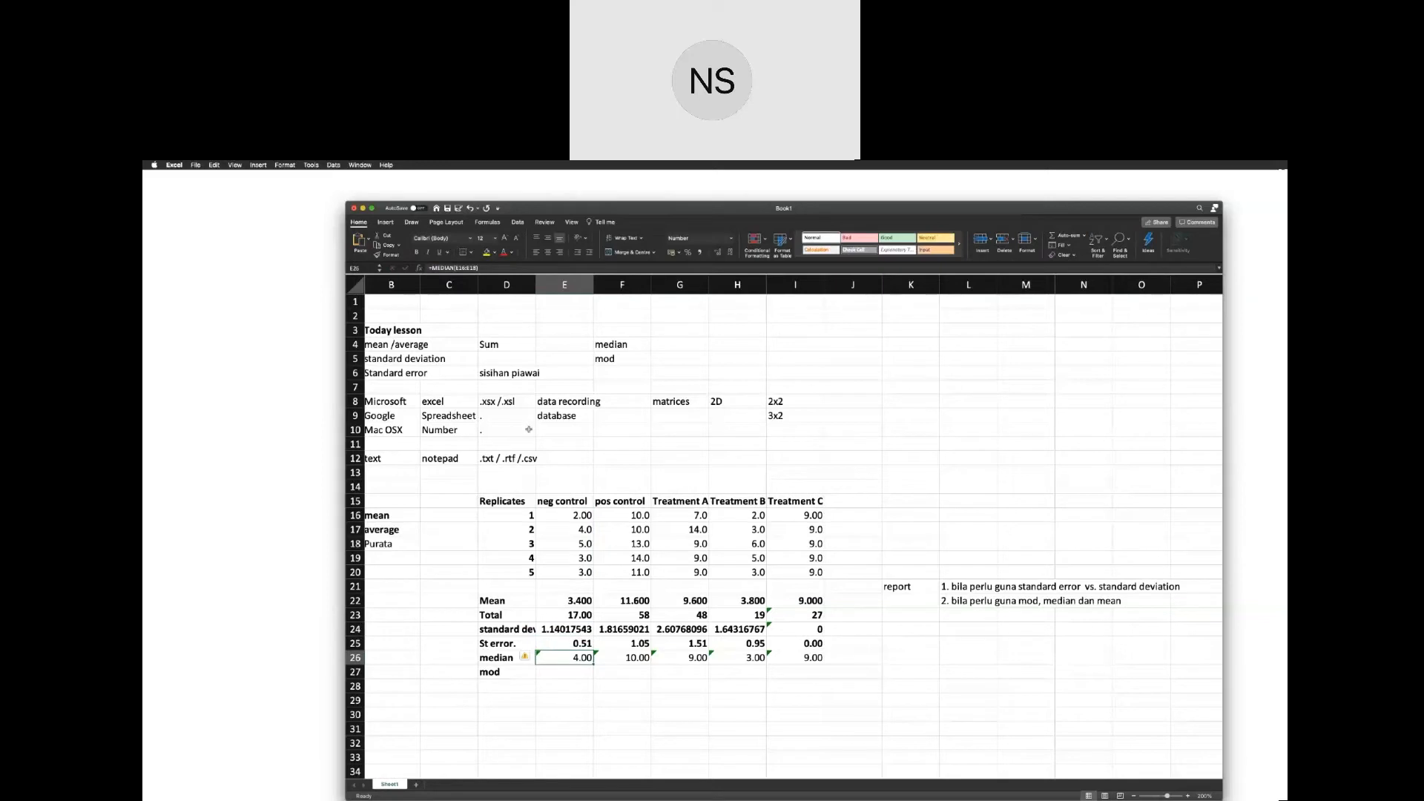
left_click(585, 642)
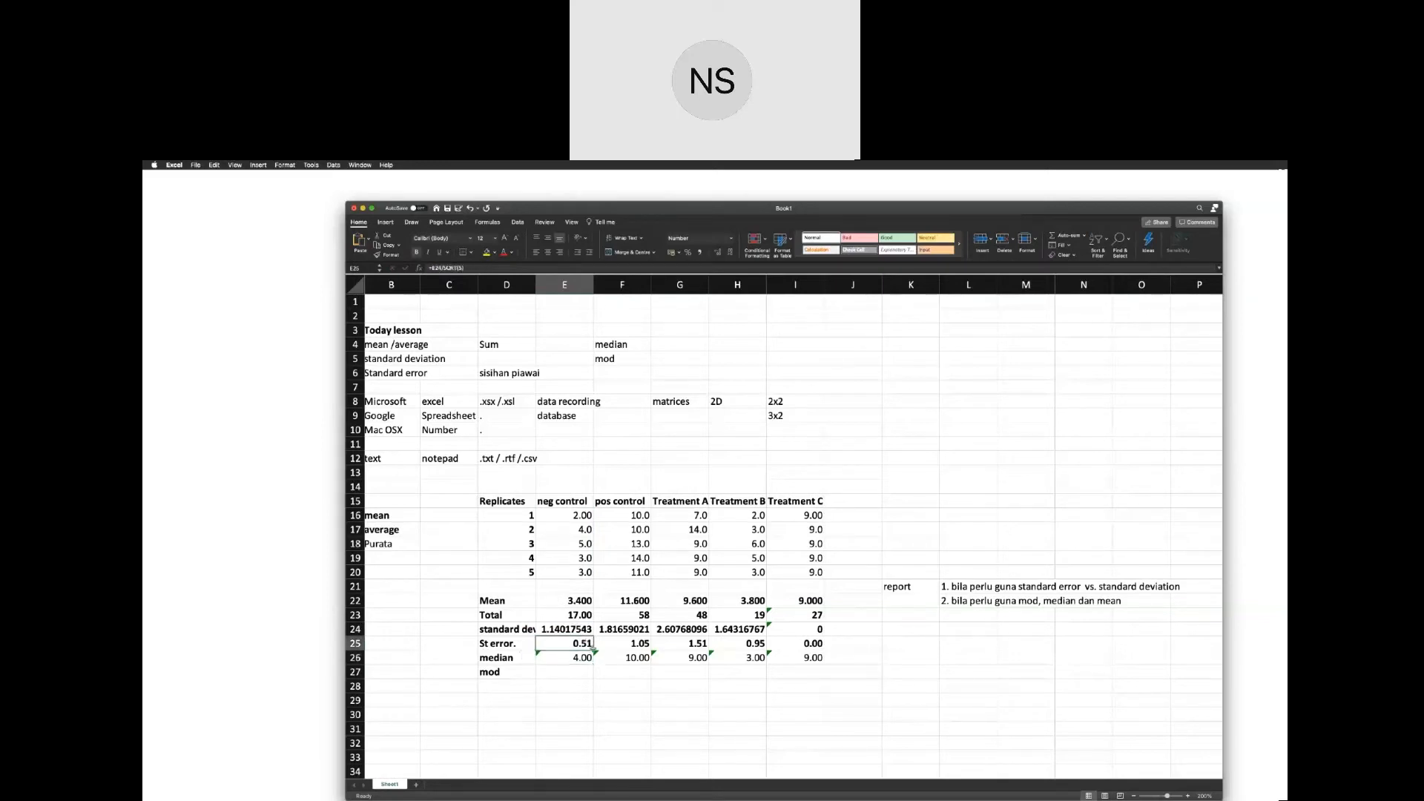
left_click_drag(596, 651, 802, 645)
left_click(667, 697)
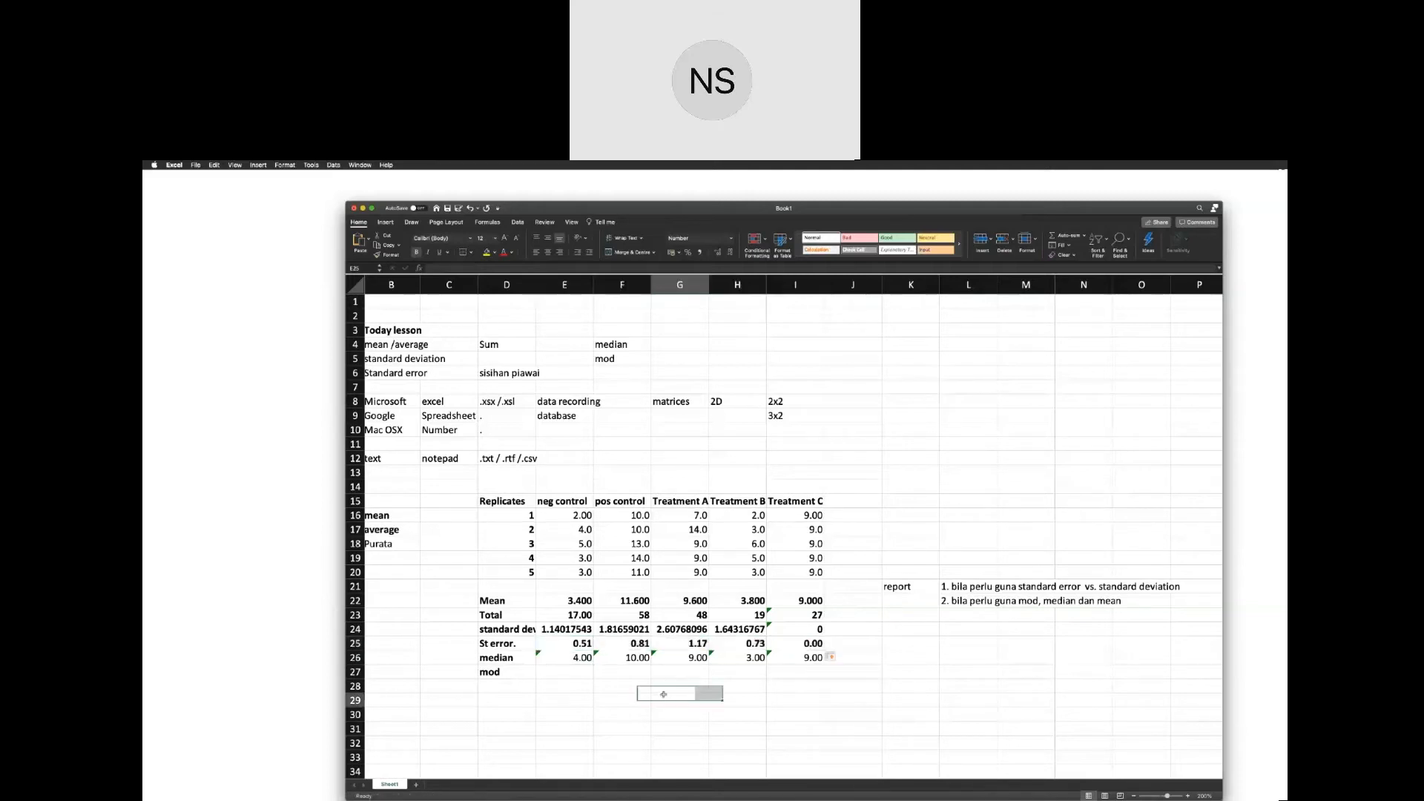
Extend the neg control median formula in E26 to cover all five replicates, E16:E20.
left_click(567, 659)
left_click(467, 268)
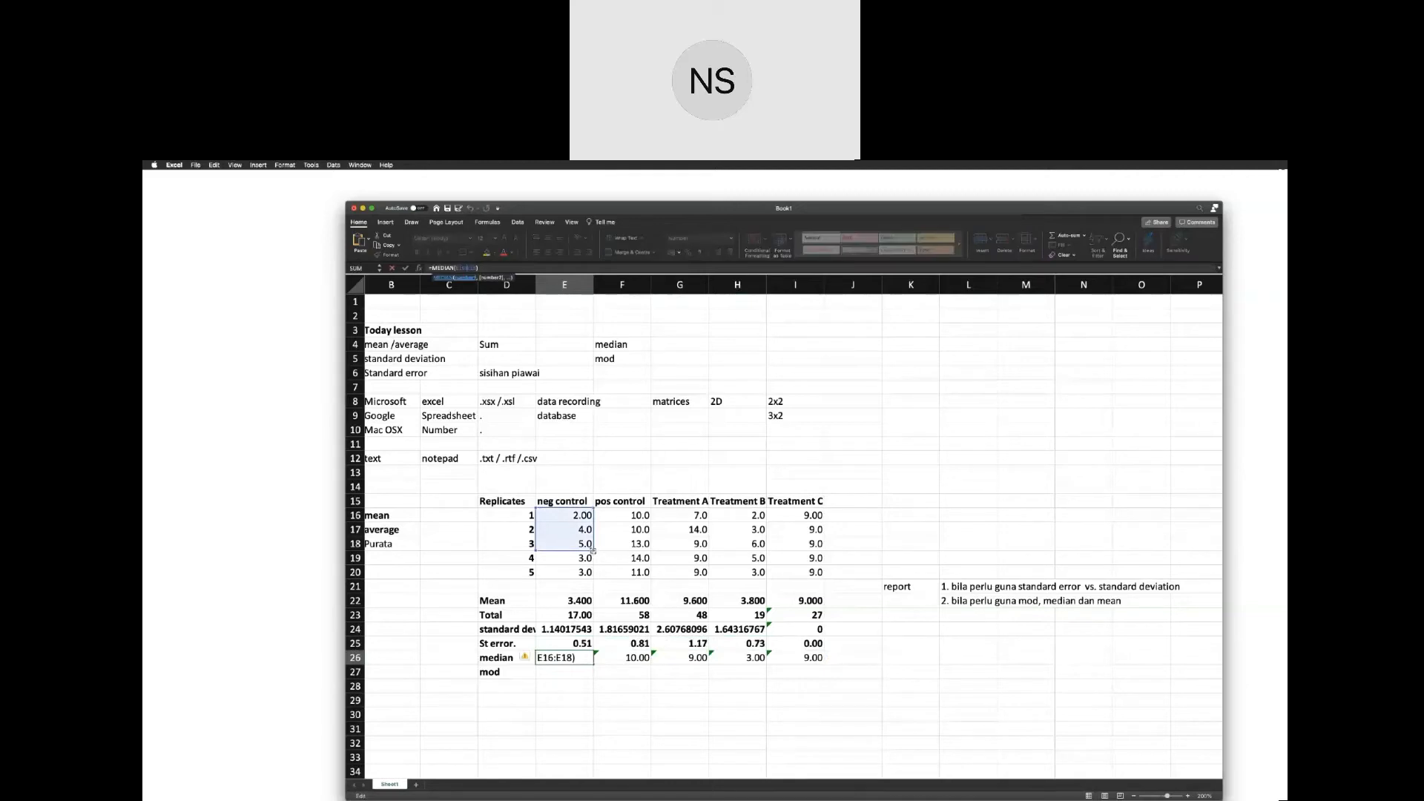
key("Return")
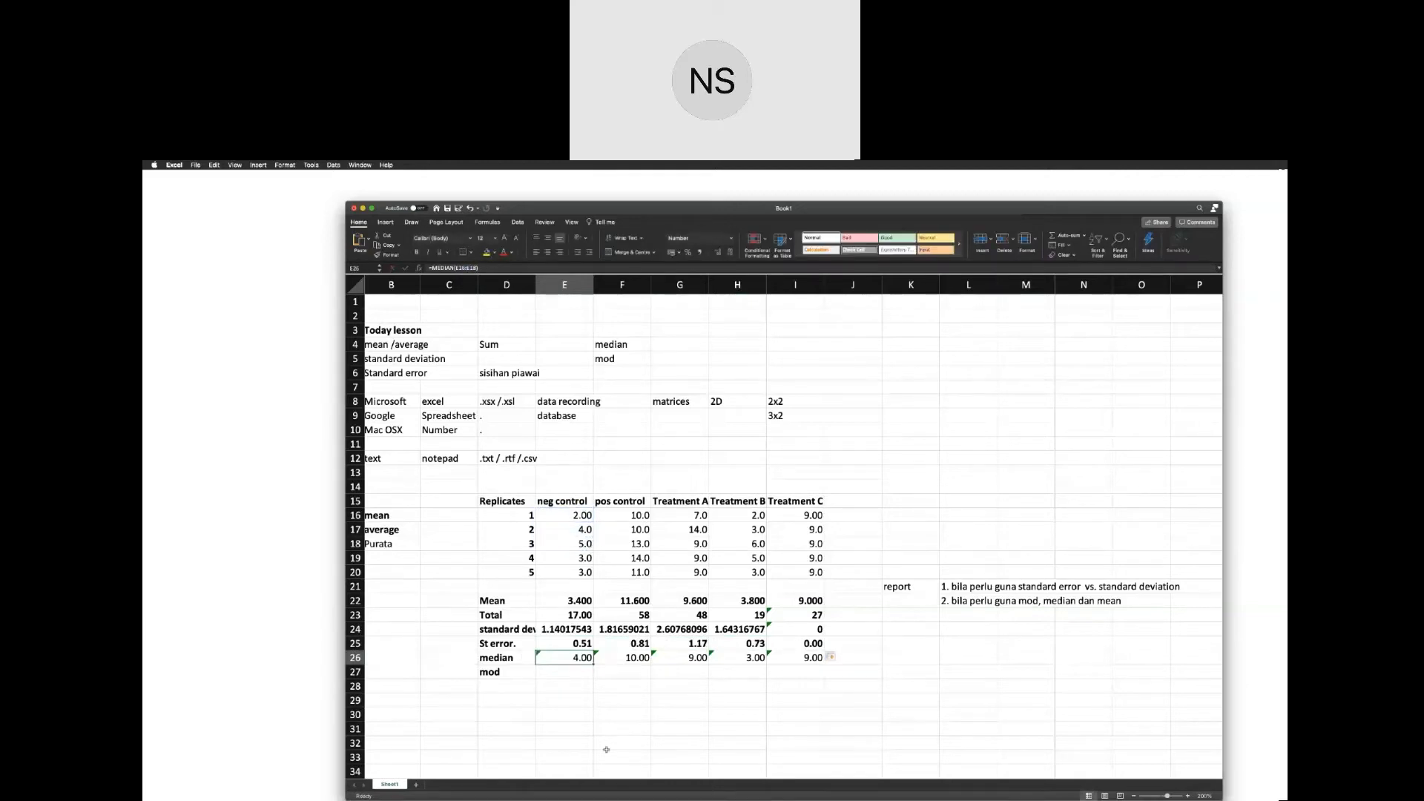
left_click(463, 268)
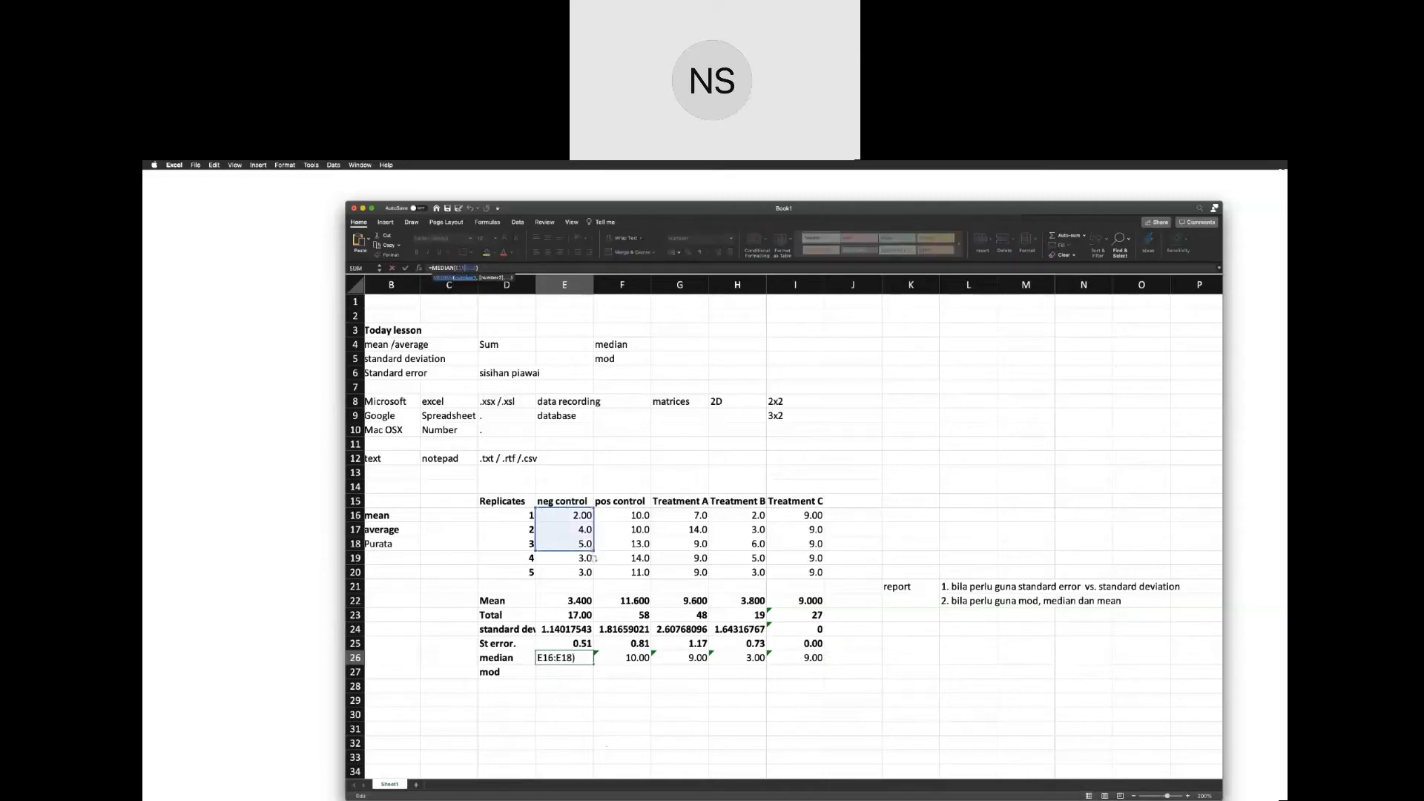
left_click_drag(594, 558, 594, 577)
key("Return")
Fill the neg control total, standard deviation, standard error and median formulas in E23:E26 across to column I.
left_click(583, 615)
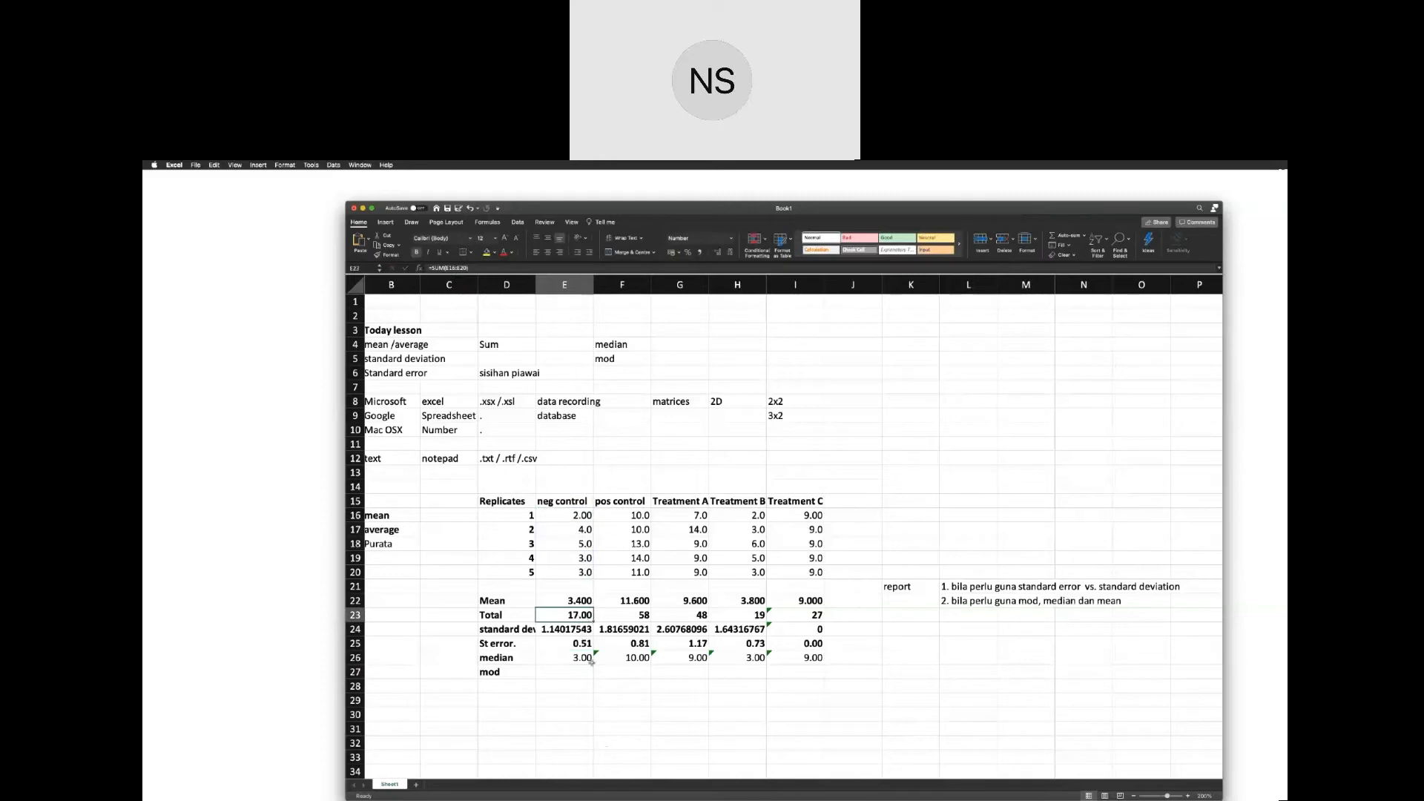
left_click_drag(582, 659, 813, 657)
left_click(807, 732)
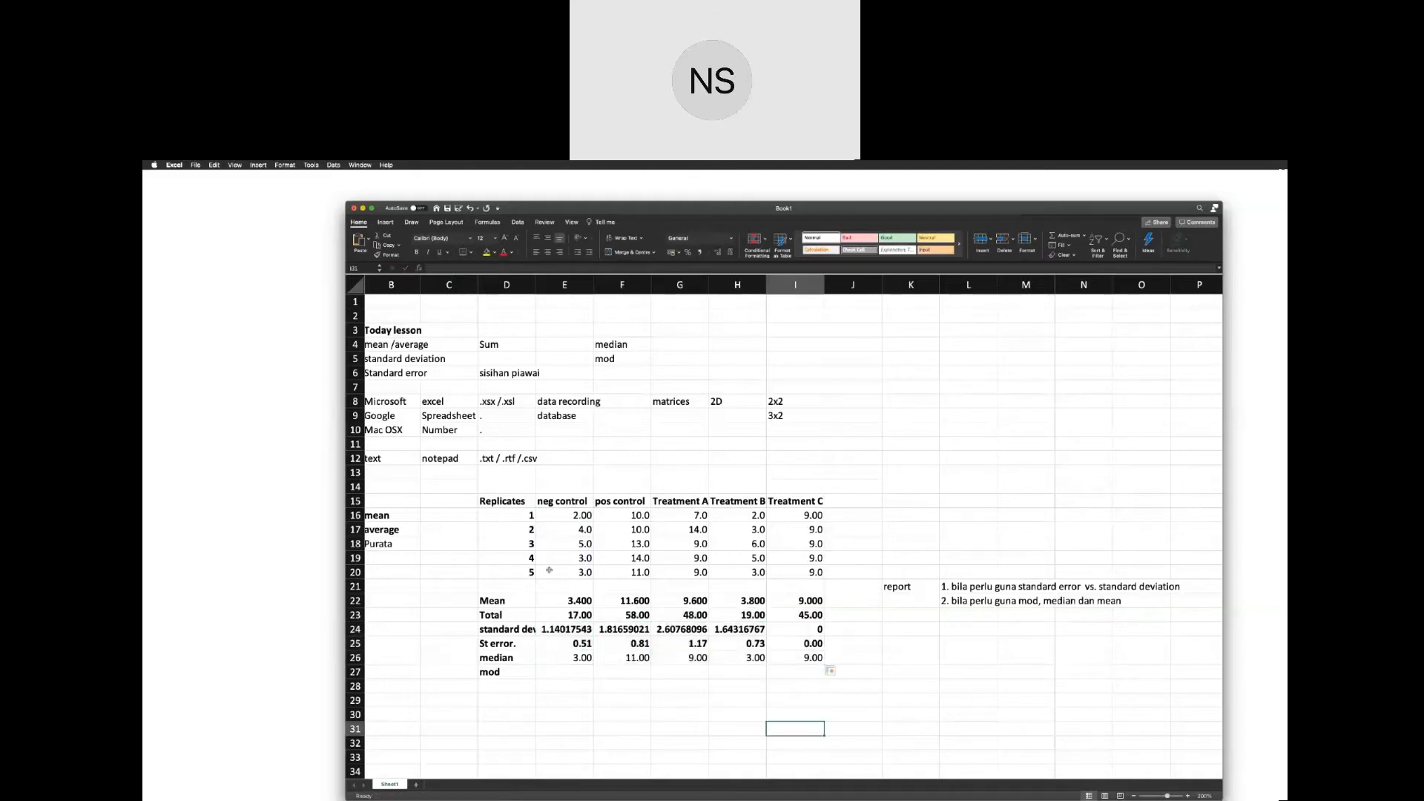
Check the filled formulas in the Total, standard error and median rows across the control and treatment columns.
left_click(617, 616)
left_click(703, 615)
left_click(758, 615)
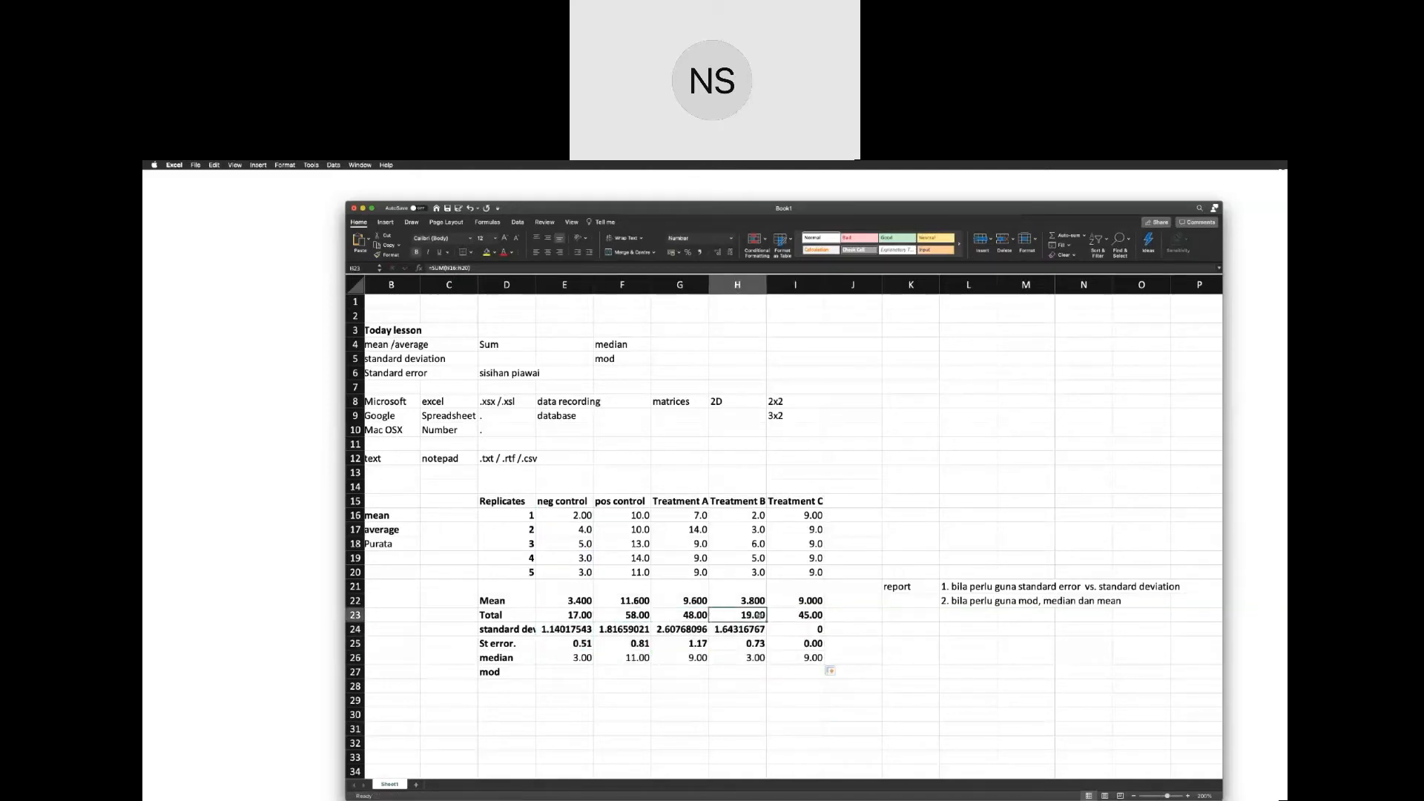
left_click(807, 618)
left_click(581, 646)
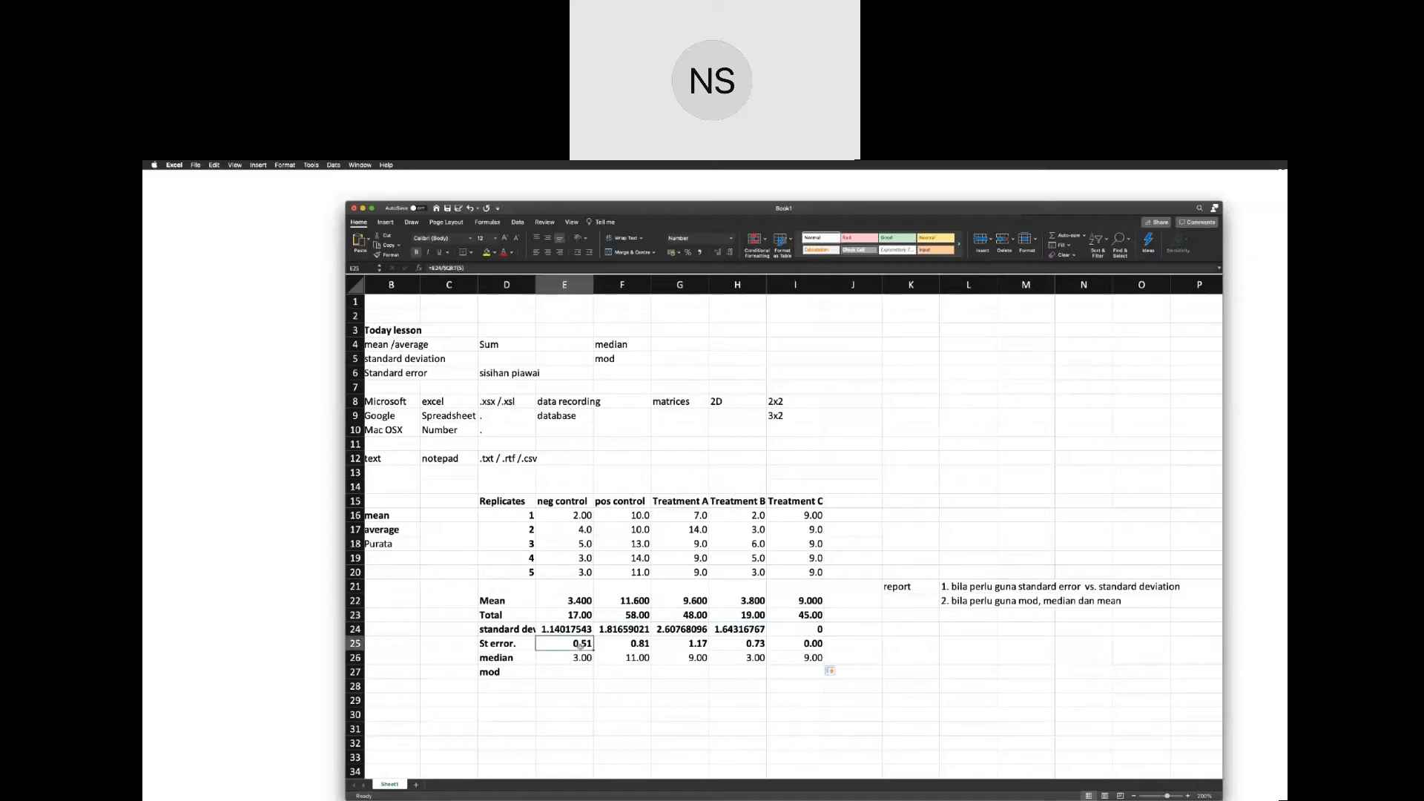
left_click(615, 643)
left_click(746, 643)
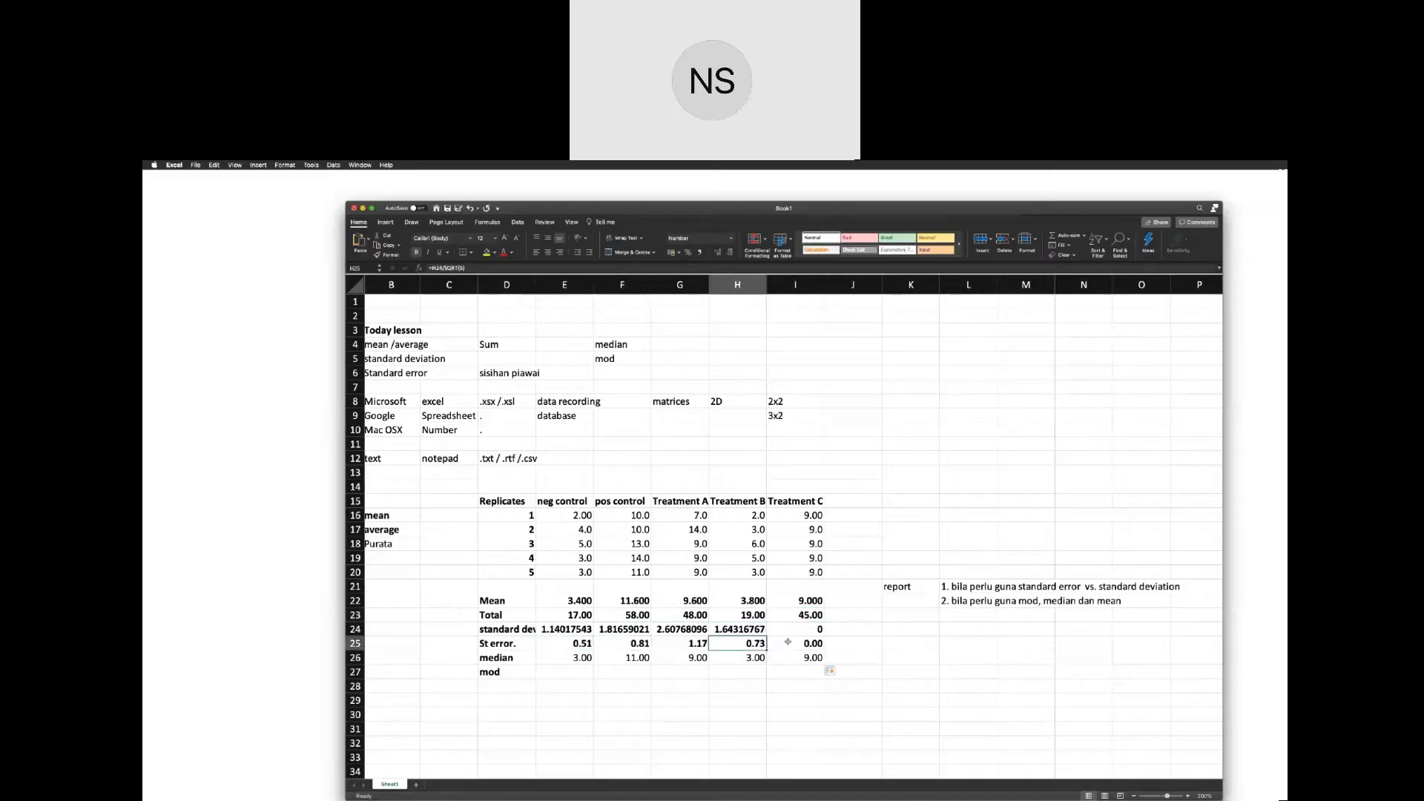
left_click(792, 643)
left_click(570, 661)
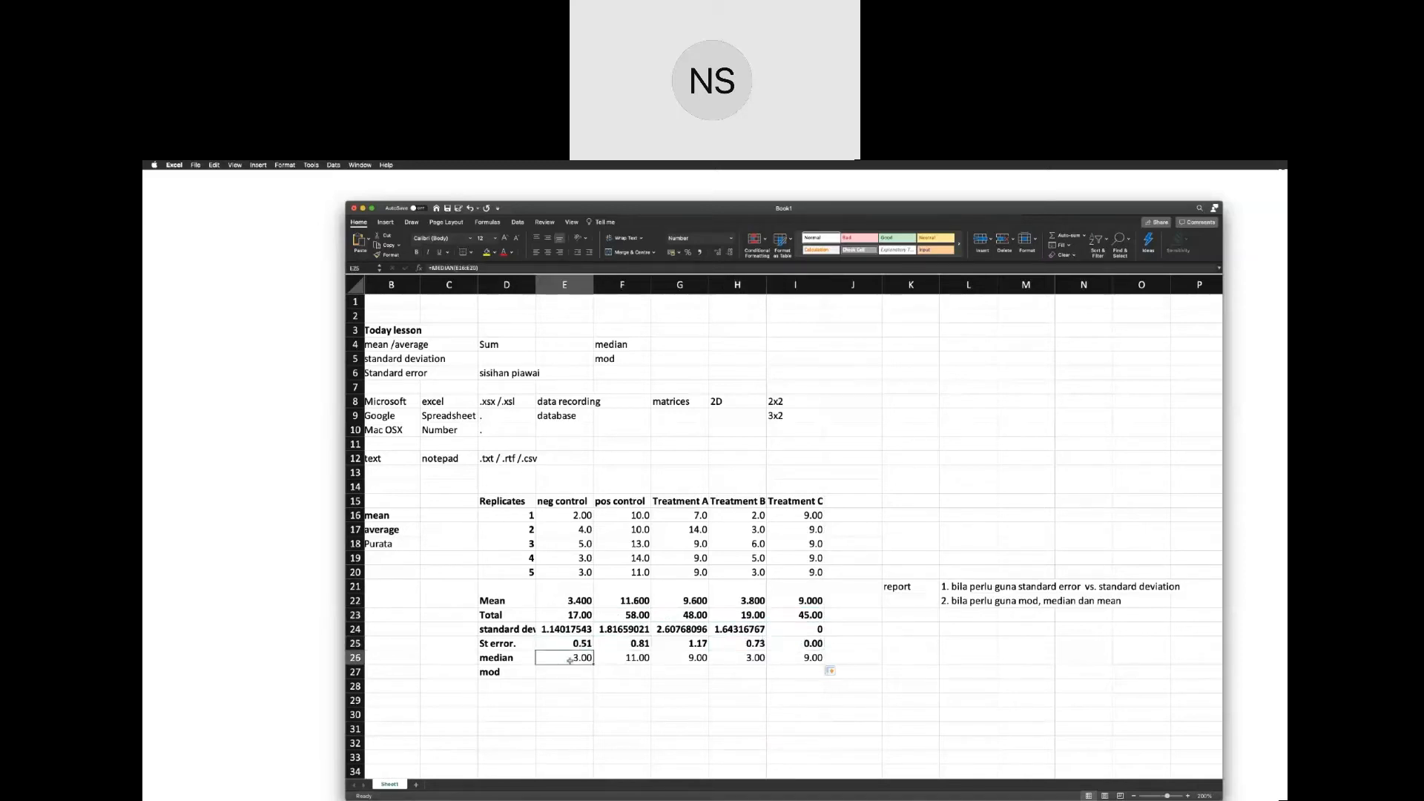
Enter a MODE formula over E16:E20 in E27 for neg control, and fill it across the mod row to I27.
left_click(569, 673)
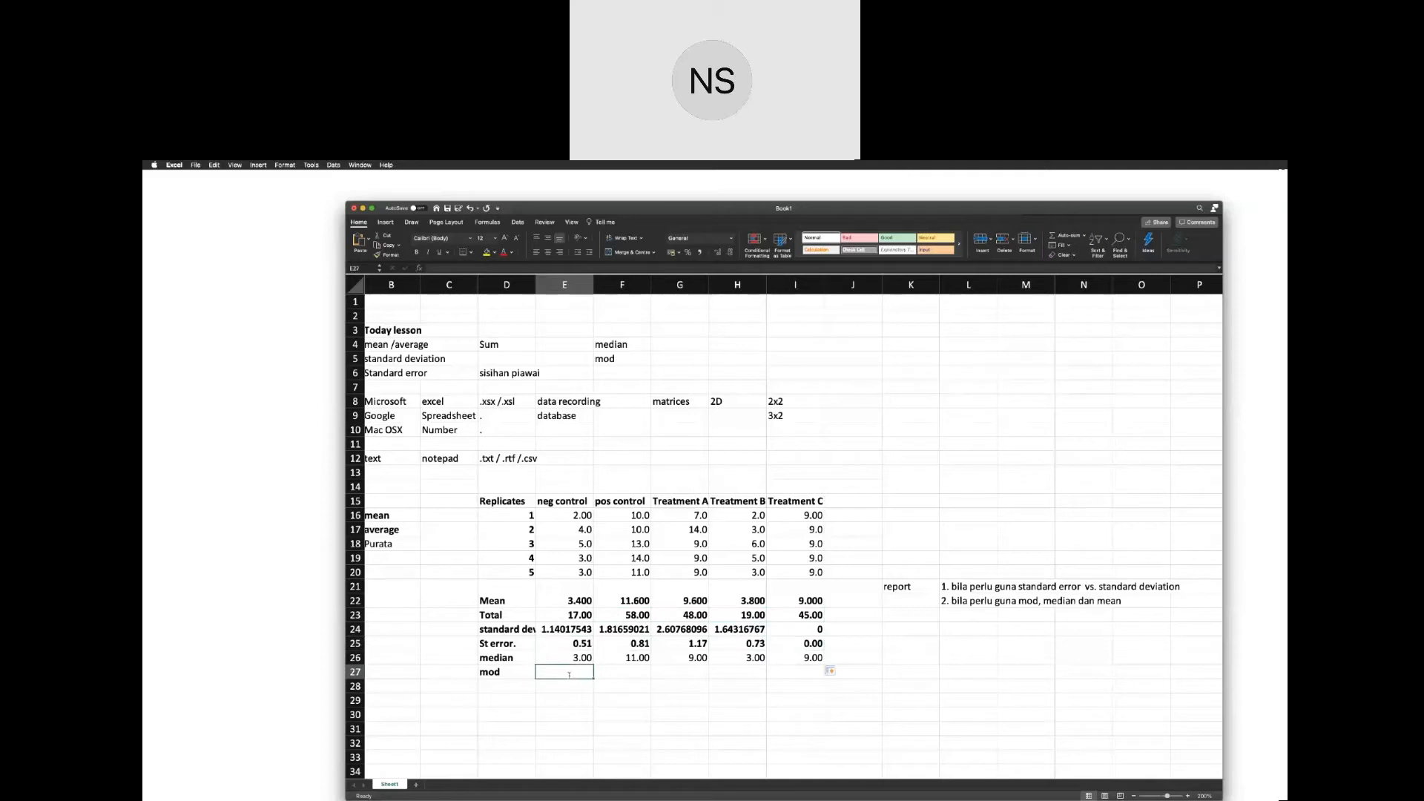
type("=mo")
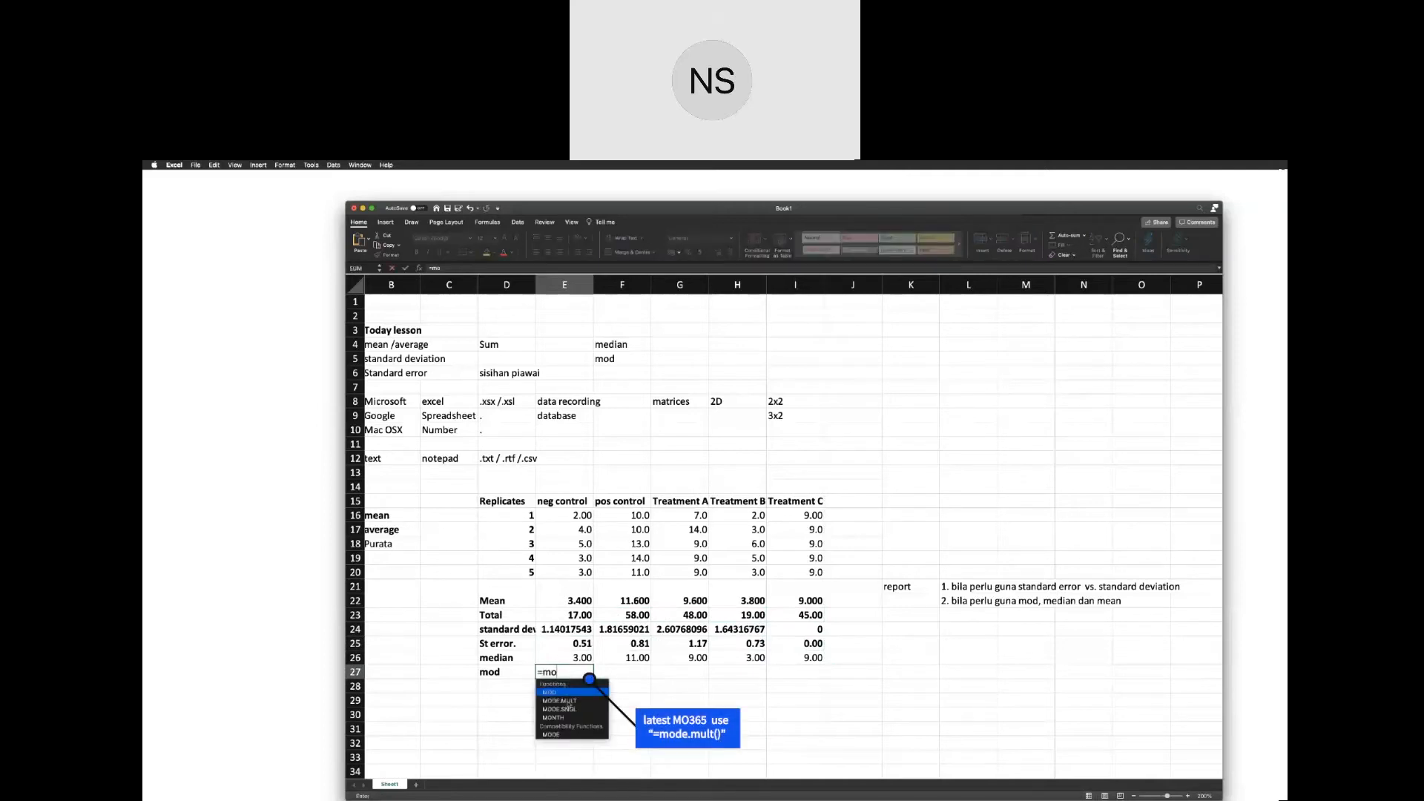
double_click(575, 735)
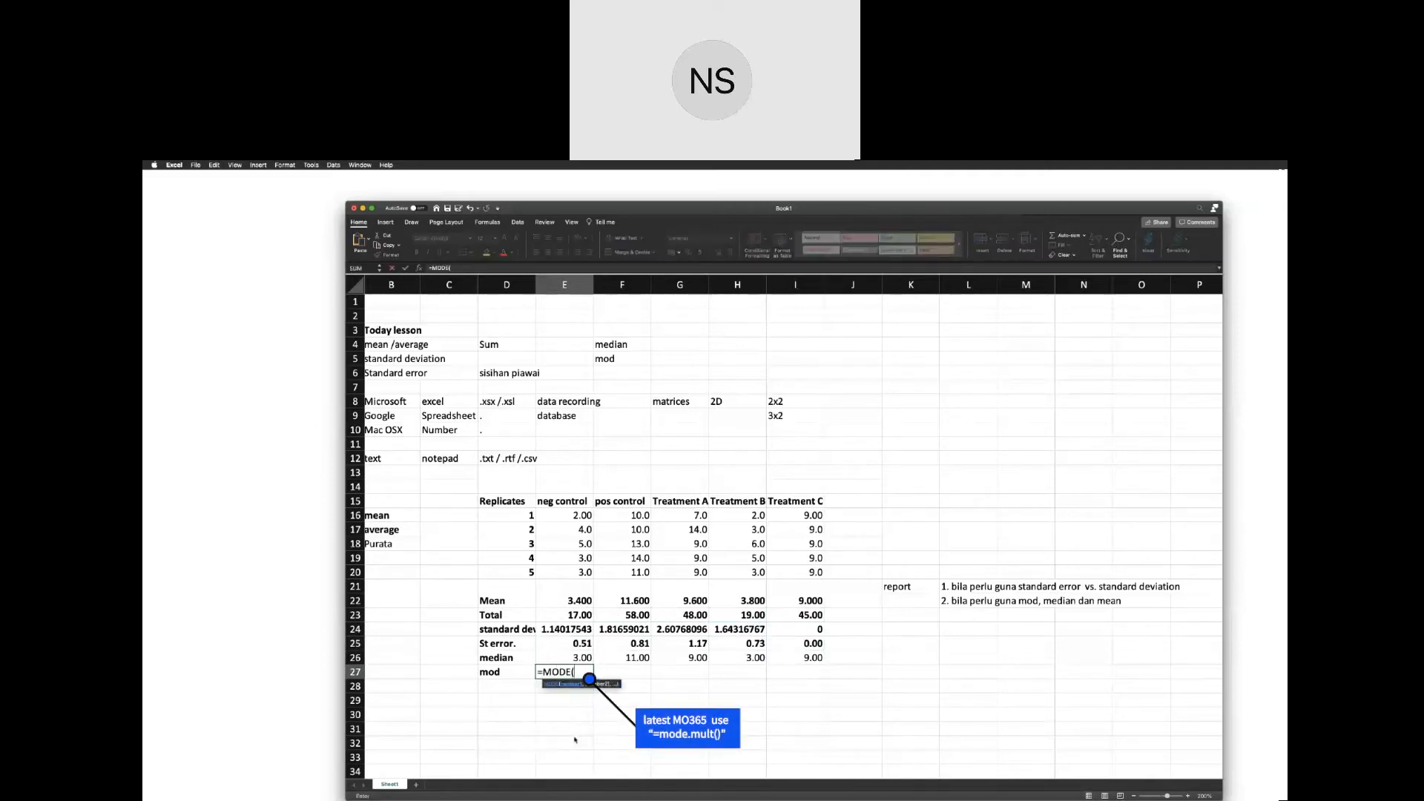
left_click(584, 515)
left_click_drag(584, 515, 584, 574)
key("Return")
left_click(586, 672)
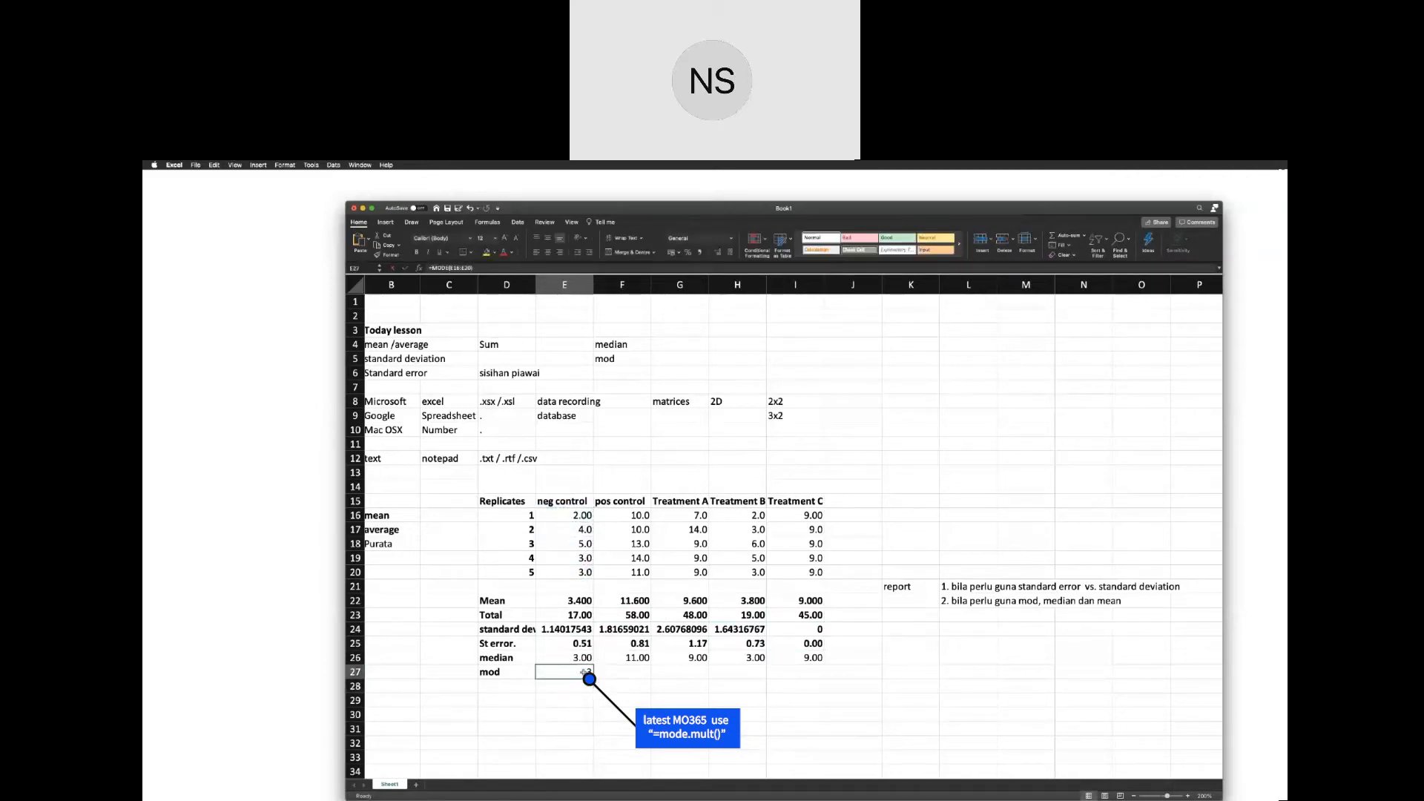
left_click_drag(589, 678, 816, 675)
Re-enter the neg control MODE formula in E27 over the five replicates, E16:E20.
left_click(576, 674)
type("=")
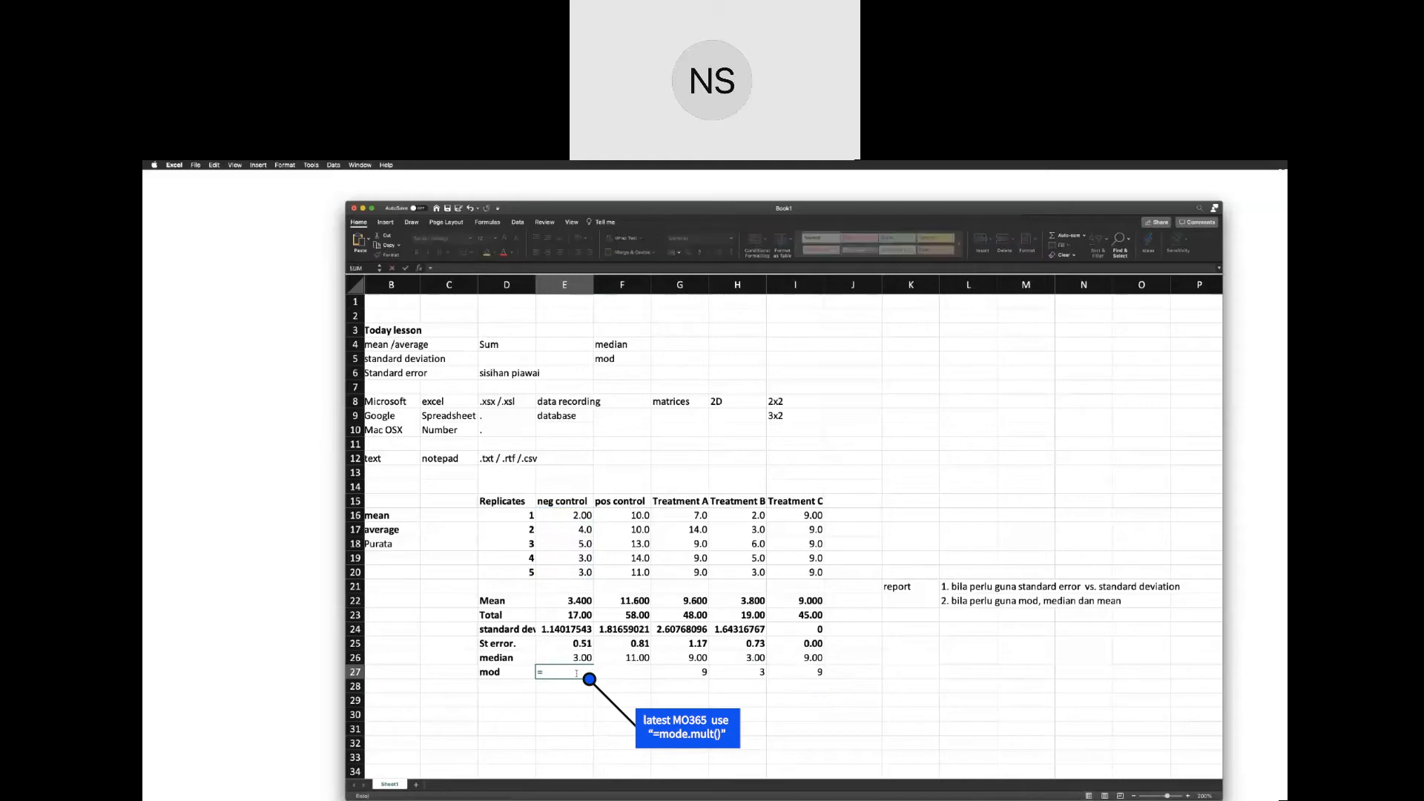
type("mode")
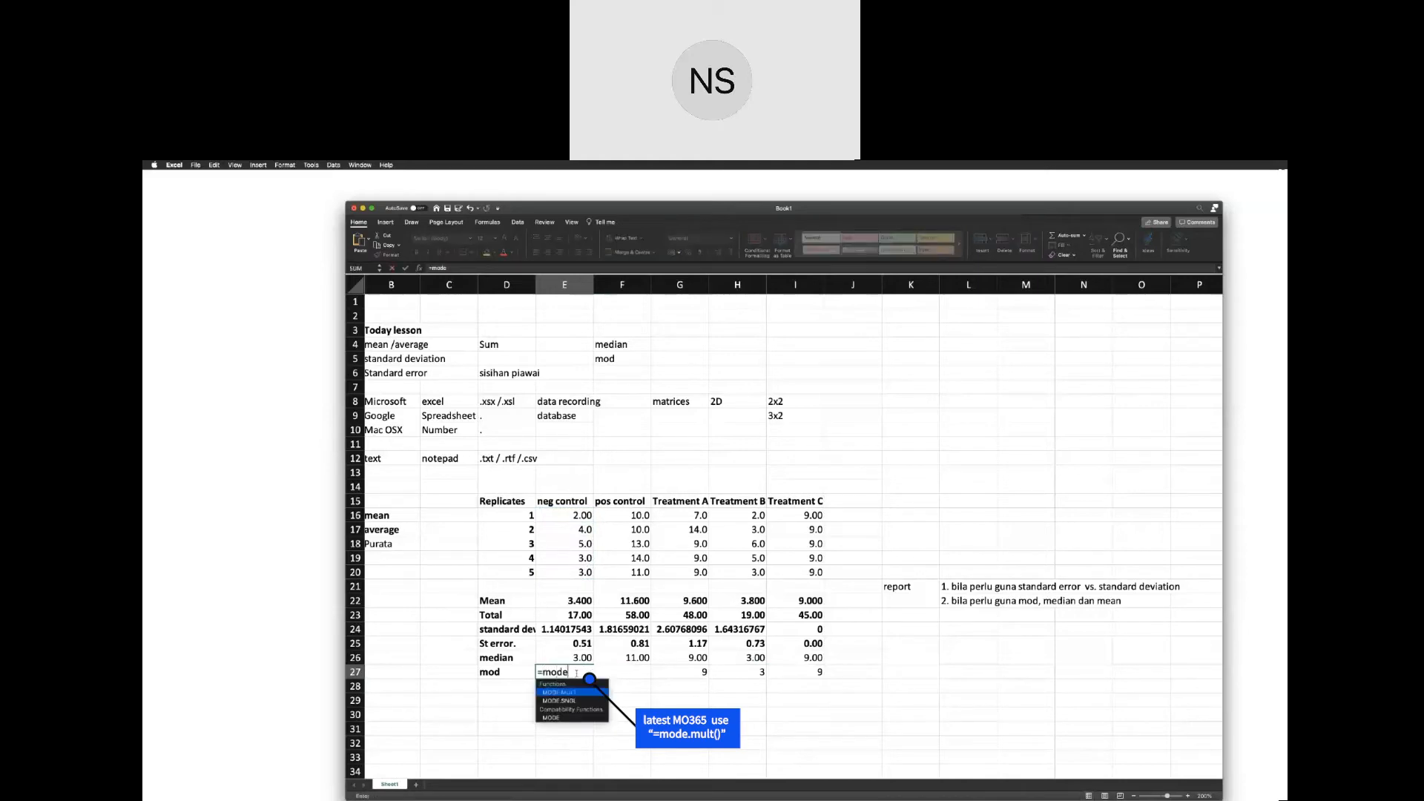
left_click(568, 718)
double_click(568, 718)
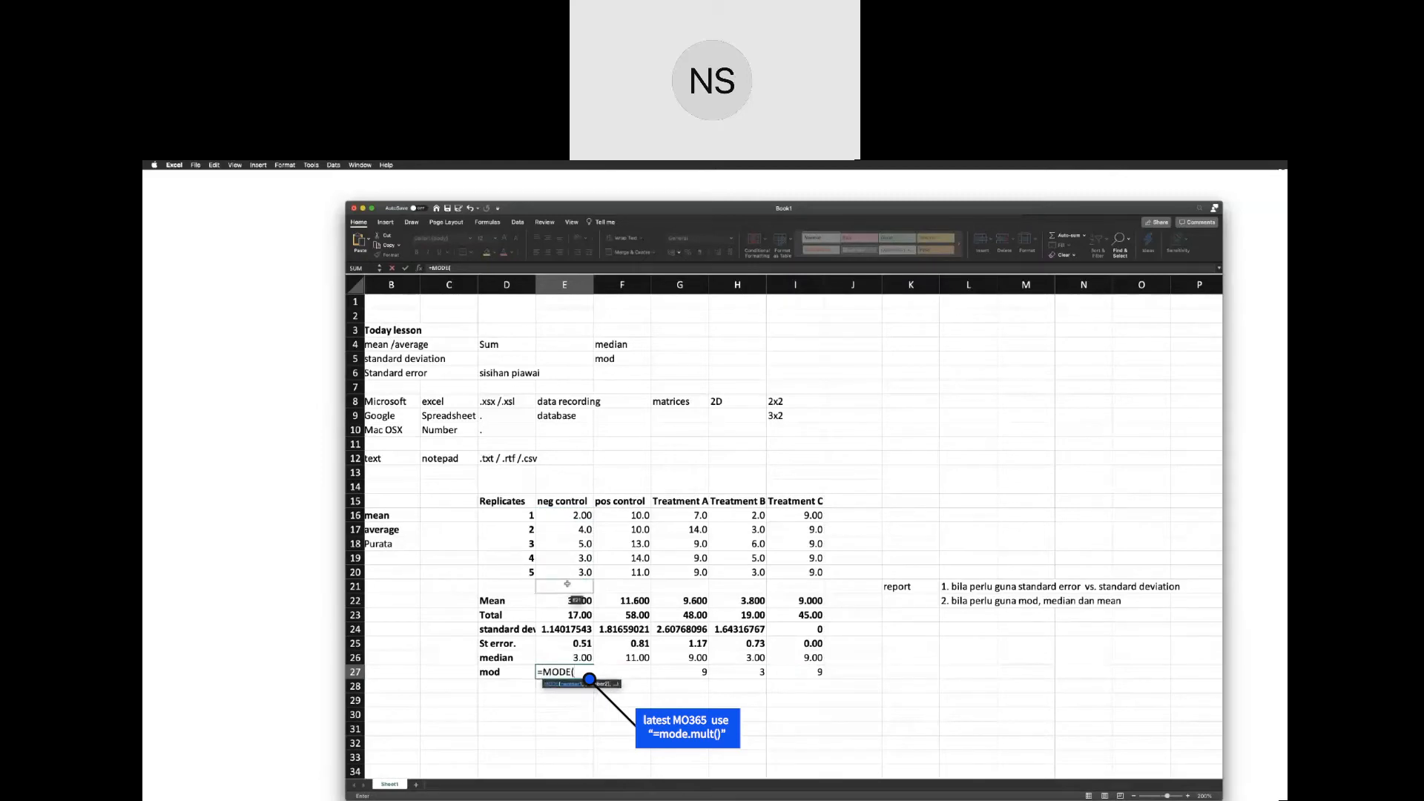
left_click_drag(570, 517, 573, 569)
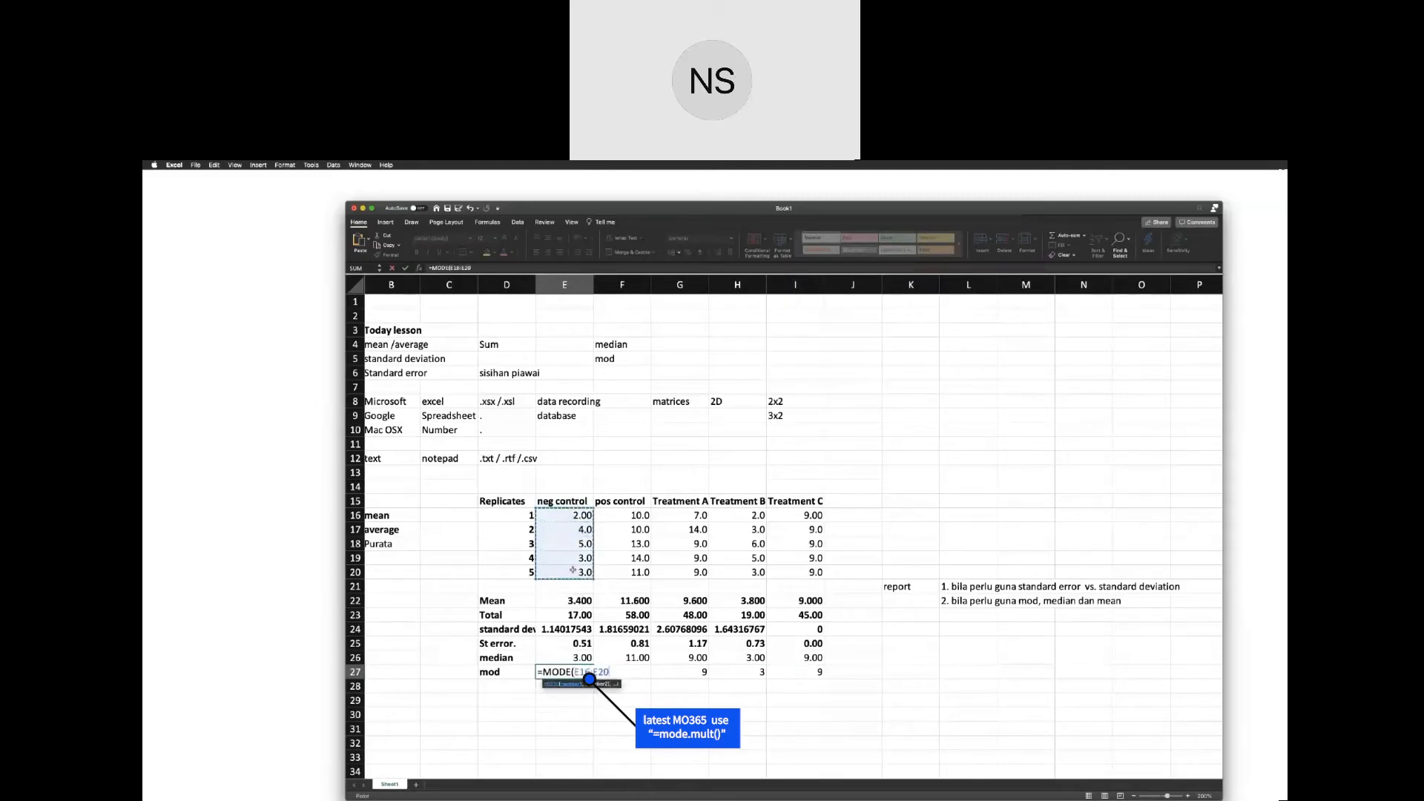
key("Return")
Correct the lesson topic "mod" in F5 to "mode".
double_click(618, 358)
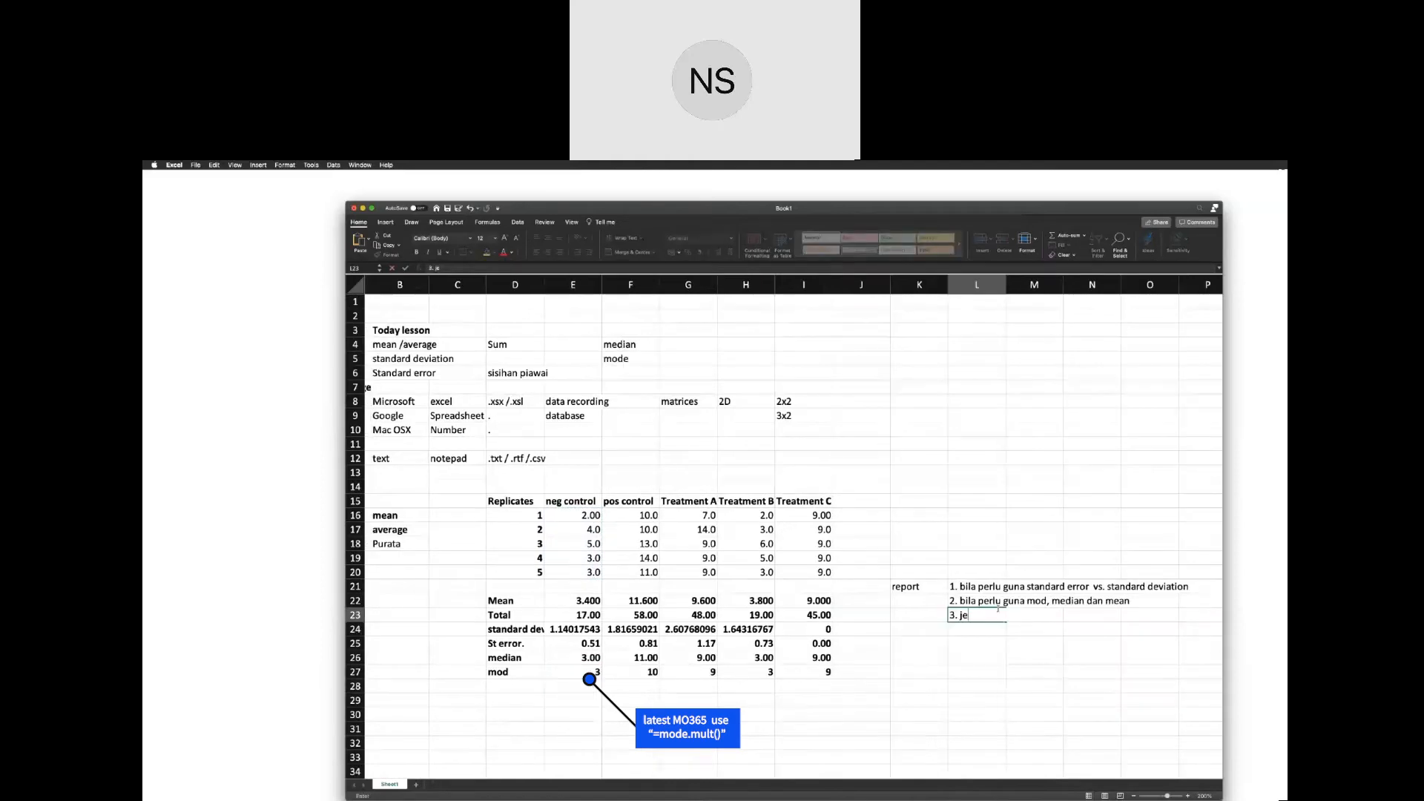
key("BackSpace")
key("BackSpace")
Write report note 3 in L23 as "3. defini utk std error, std. dev., mode, median and".
type("defini utk std error, std. dev.")
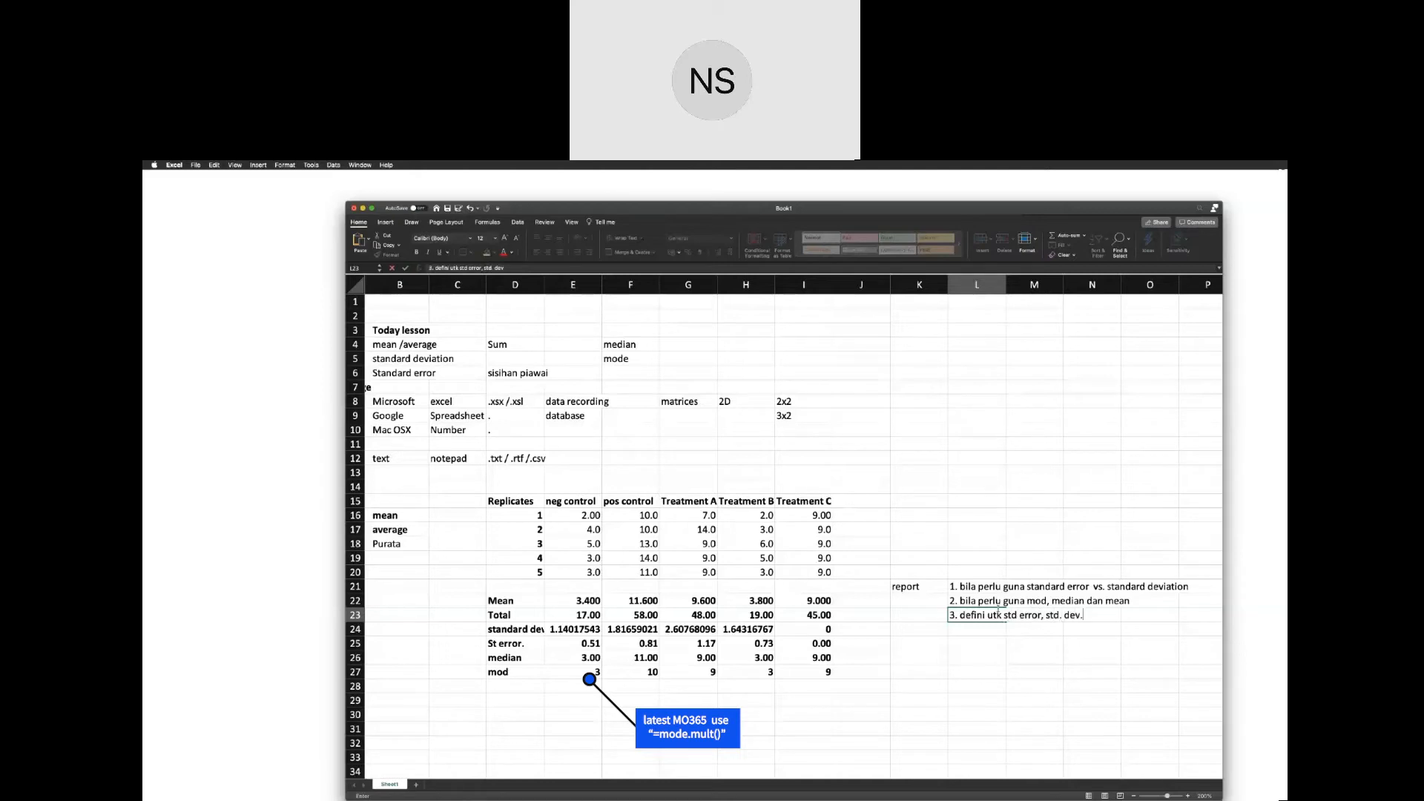
type(", mode, median and")
Replace "defini utk" in report note 3 with "definition for" and finish the note with "mean".
left_click_drag(1000, 615, 961, 614)
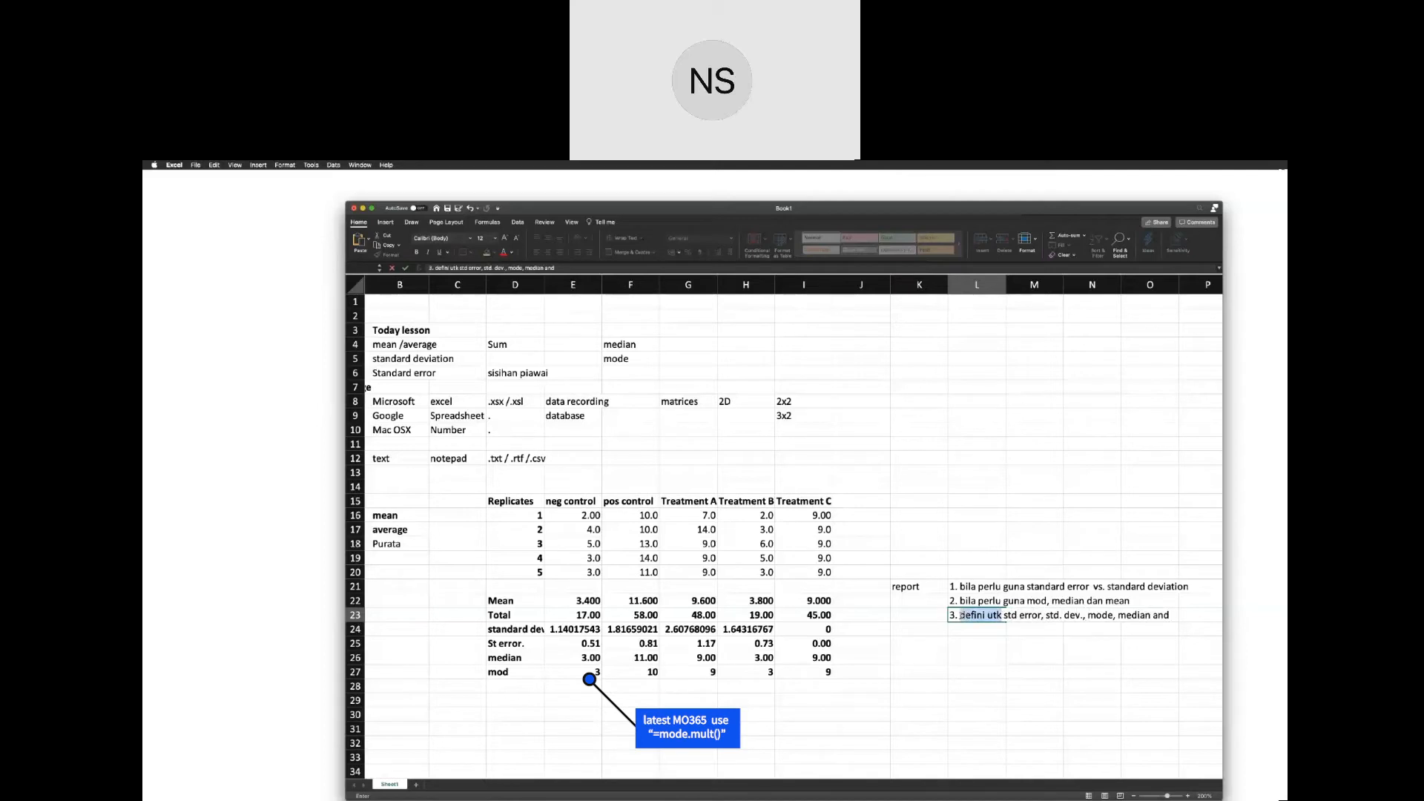
type("deif")
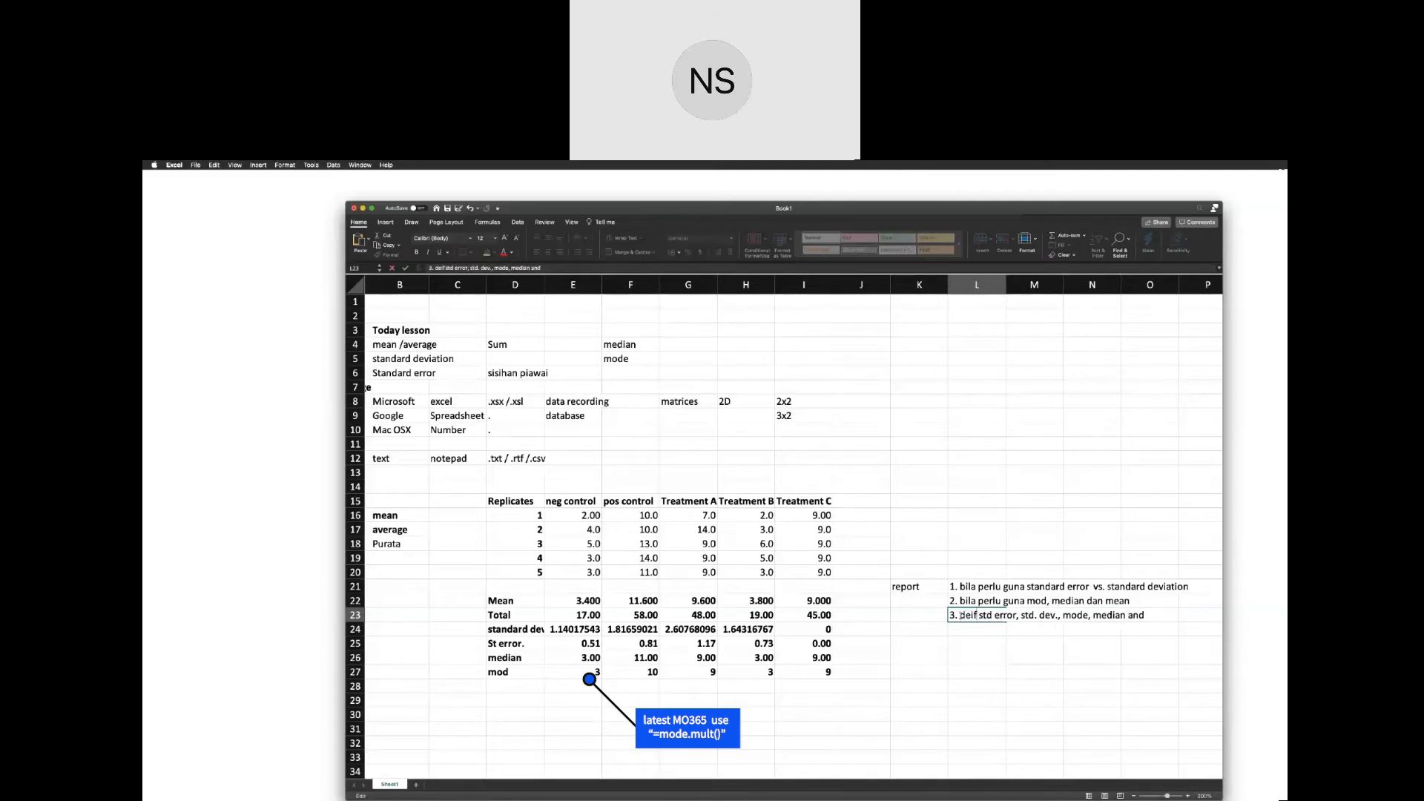
key("BackSpace")
key("BackSpace")
type("finition for")
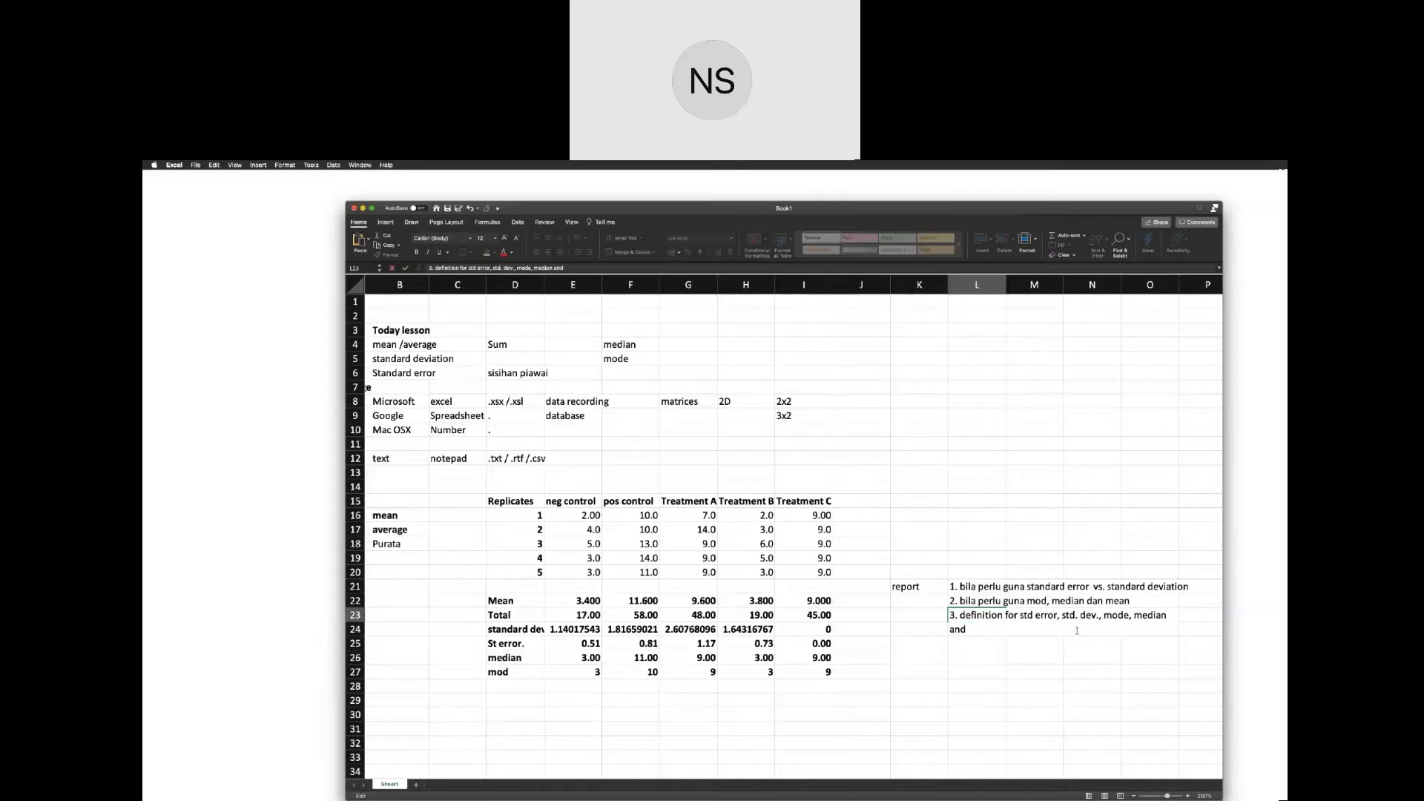
type("mean")
key("Return")
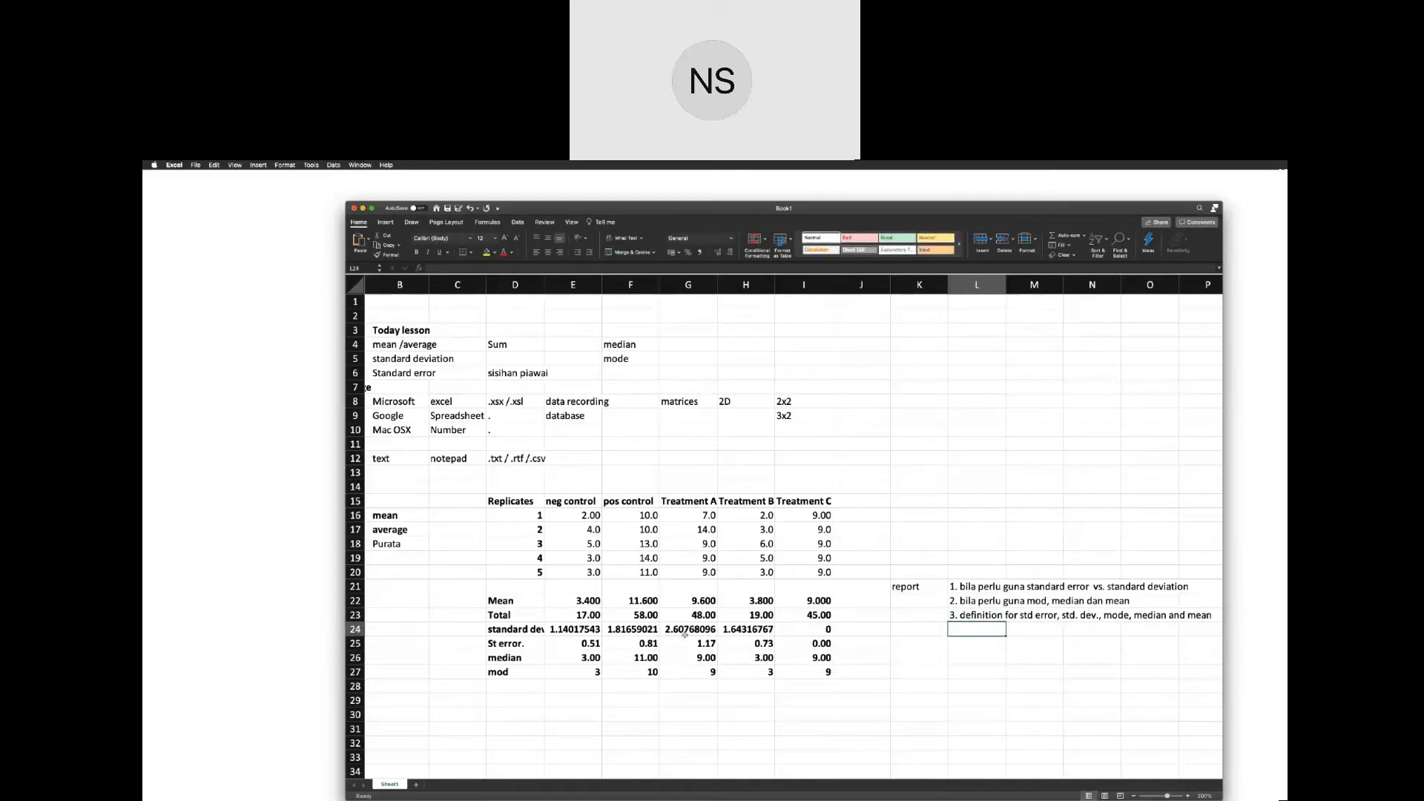
Examine the neg control median and standard error formulas in E26 and E25.
left_click(591, 657)
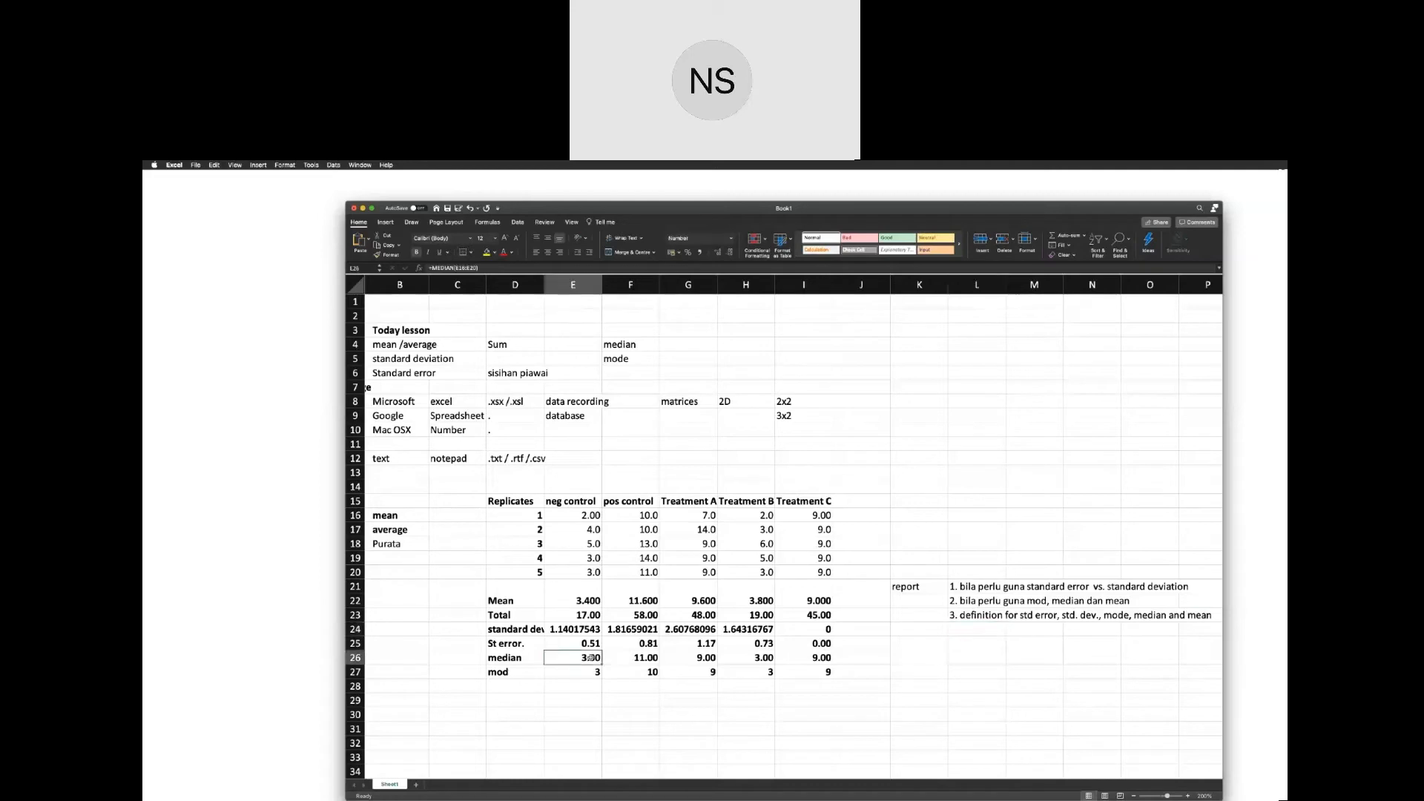
left_click(591, 644)
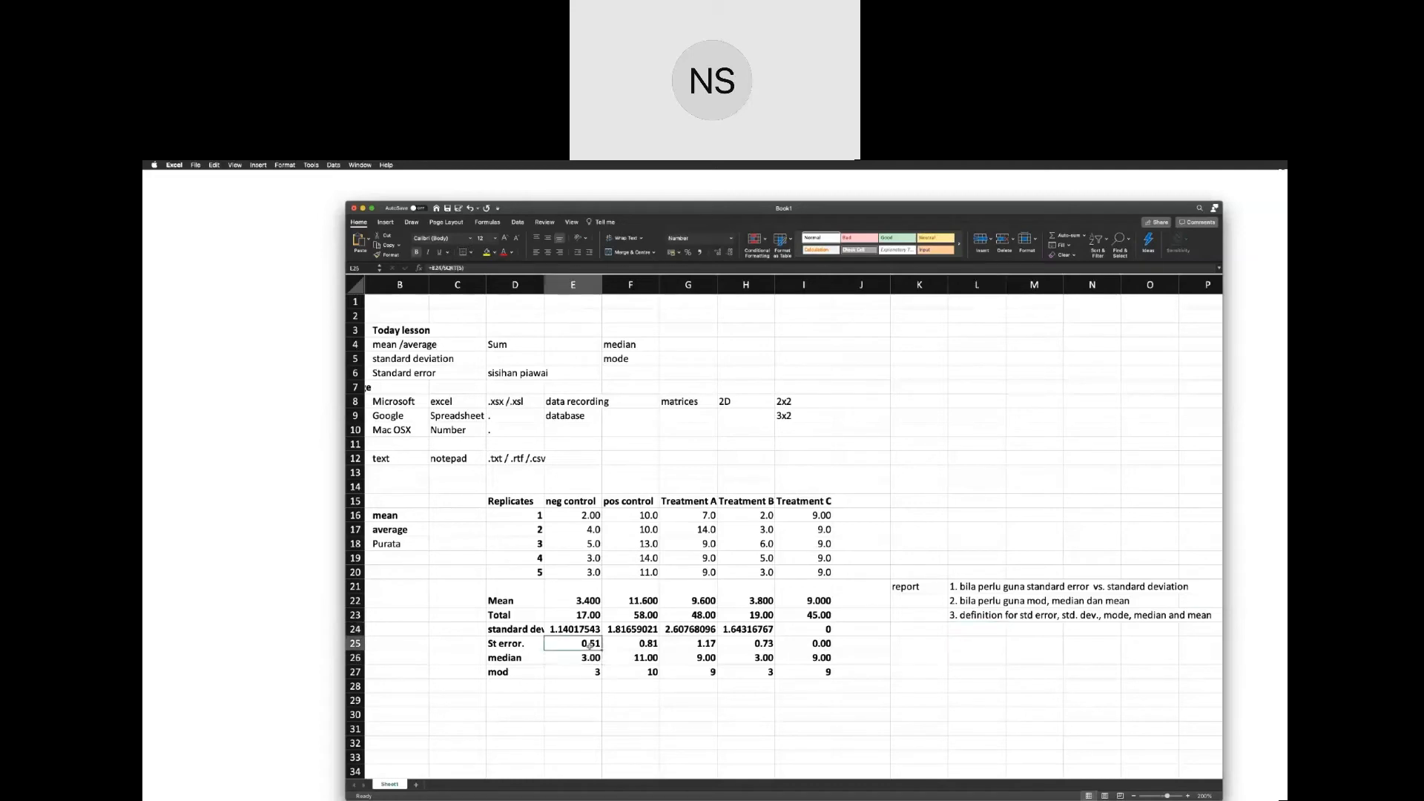
double_click(591, 644)
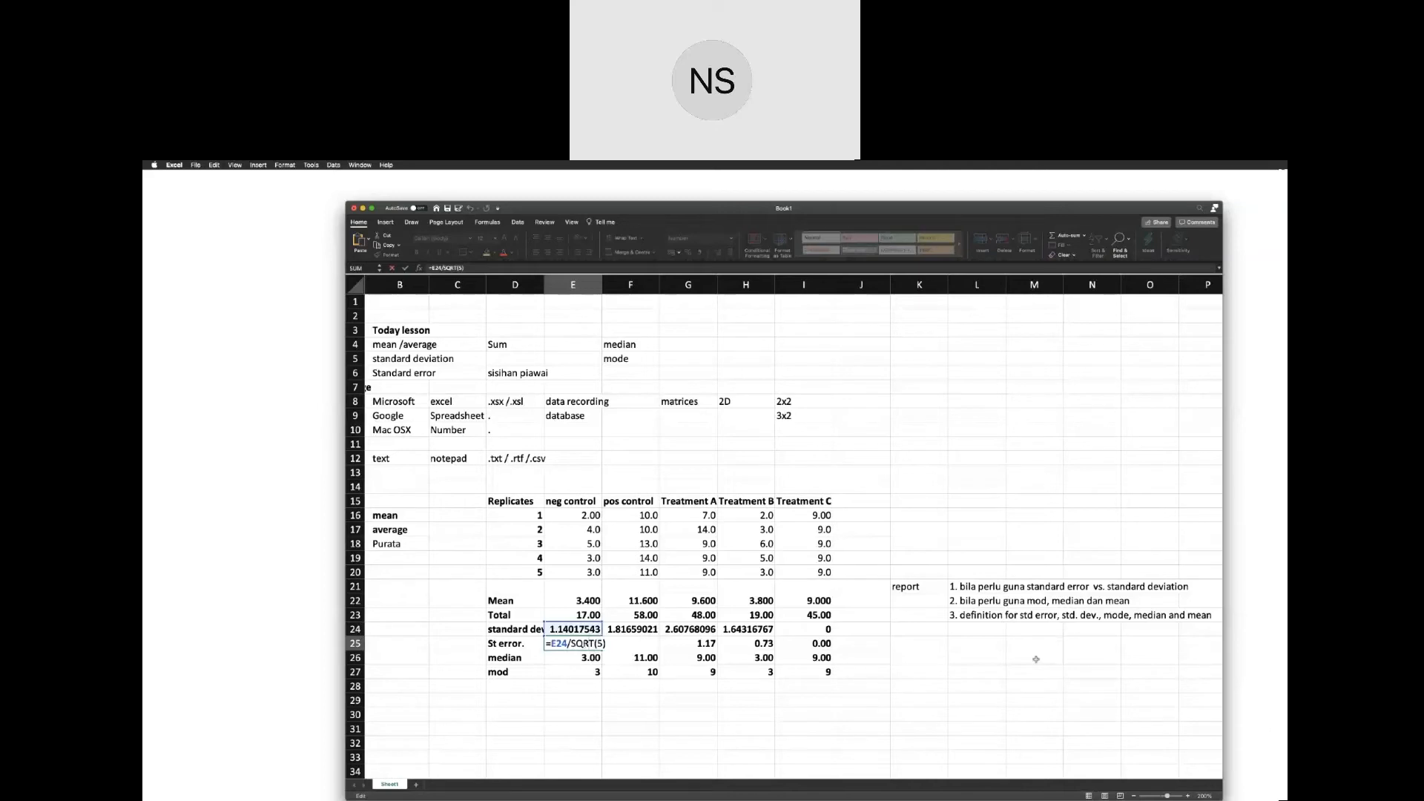
Enter the label "stndard error" in L25, below the report notes.
left_click(975, 645)
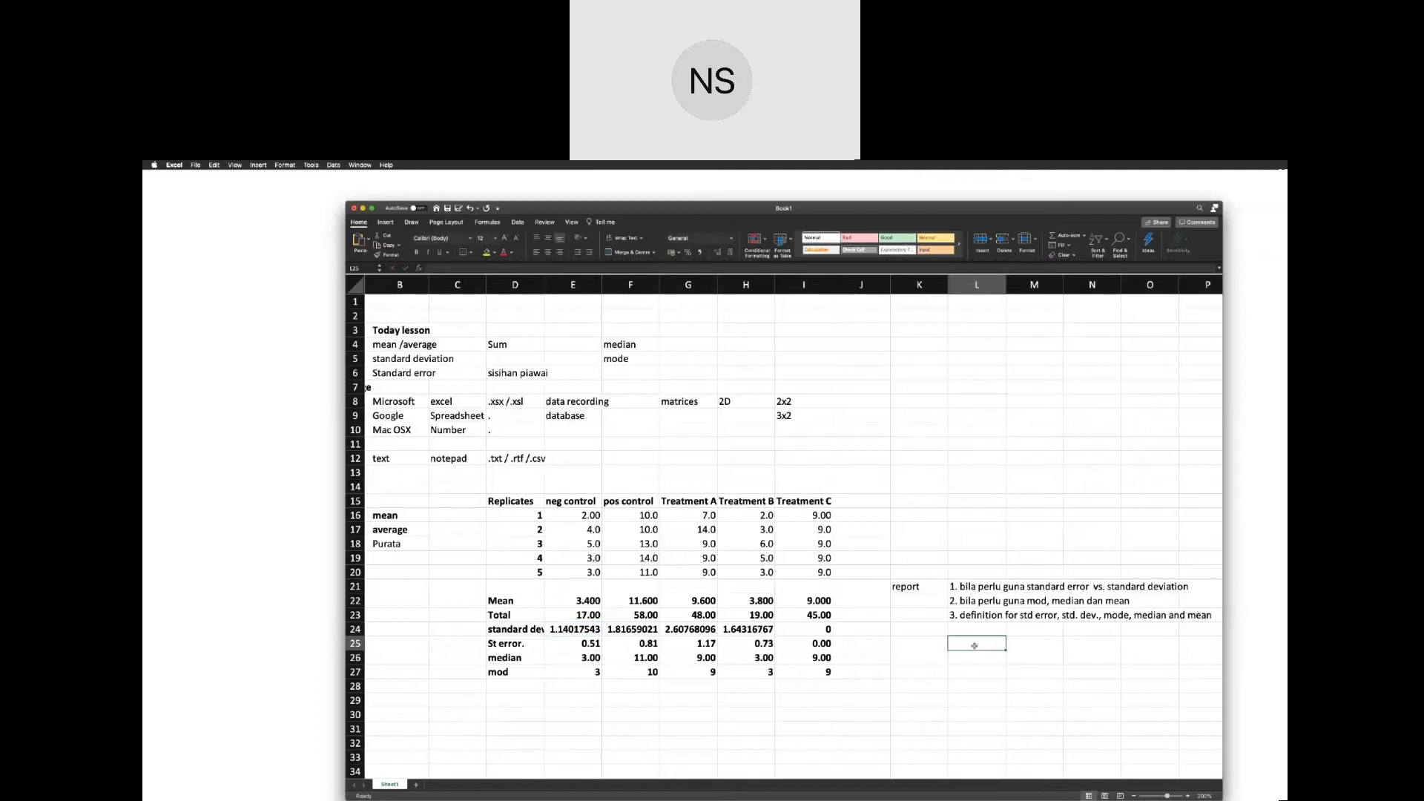
type("stnaard error§")
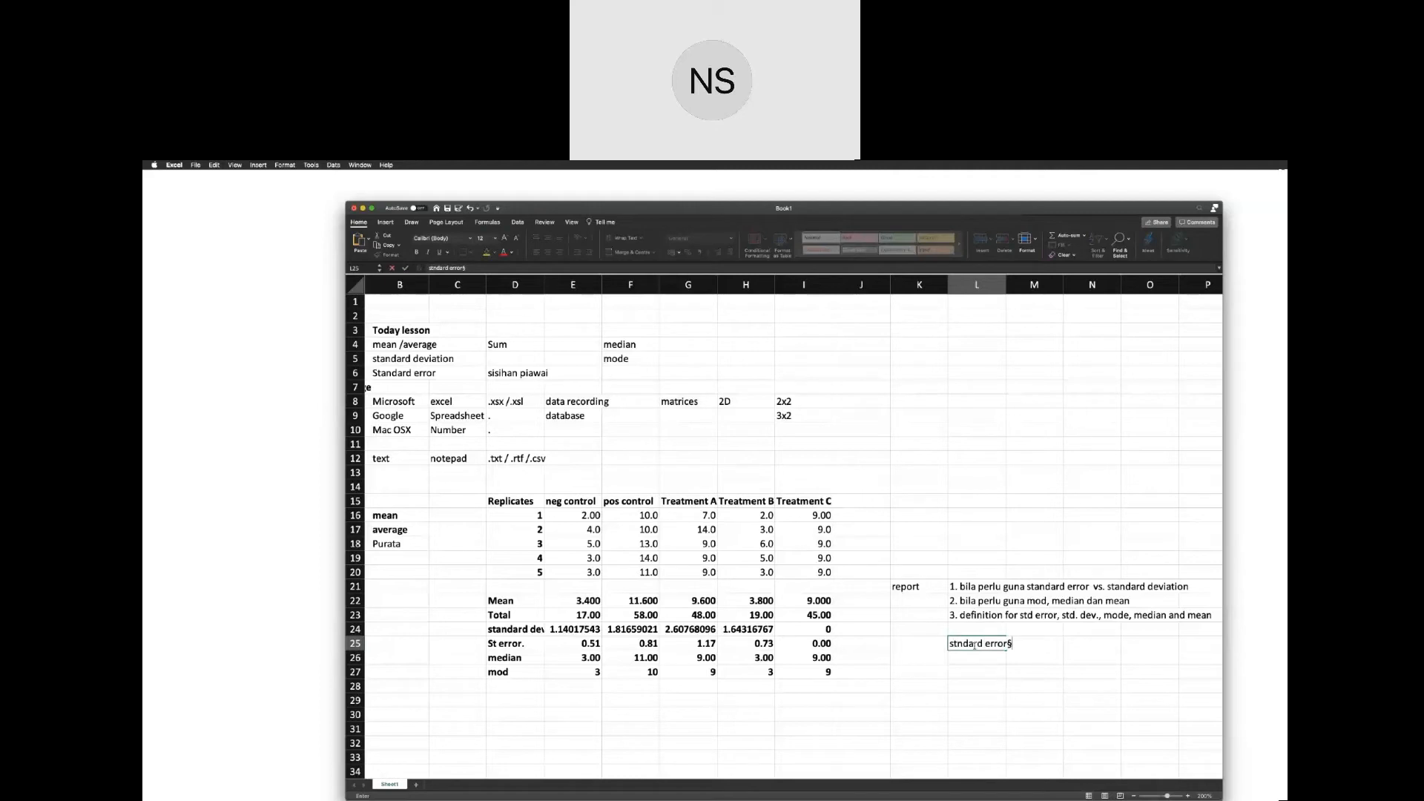
key("BackSpace")
key("Tab")
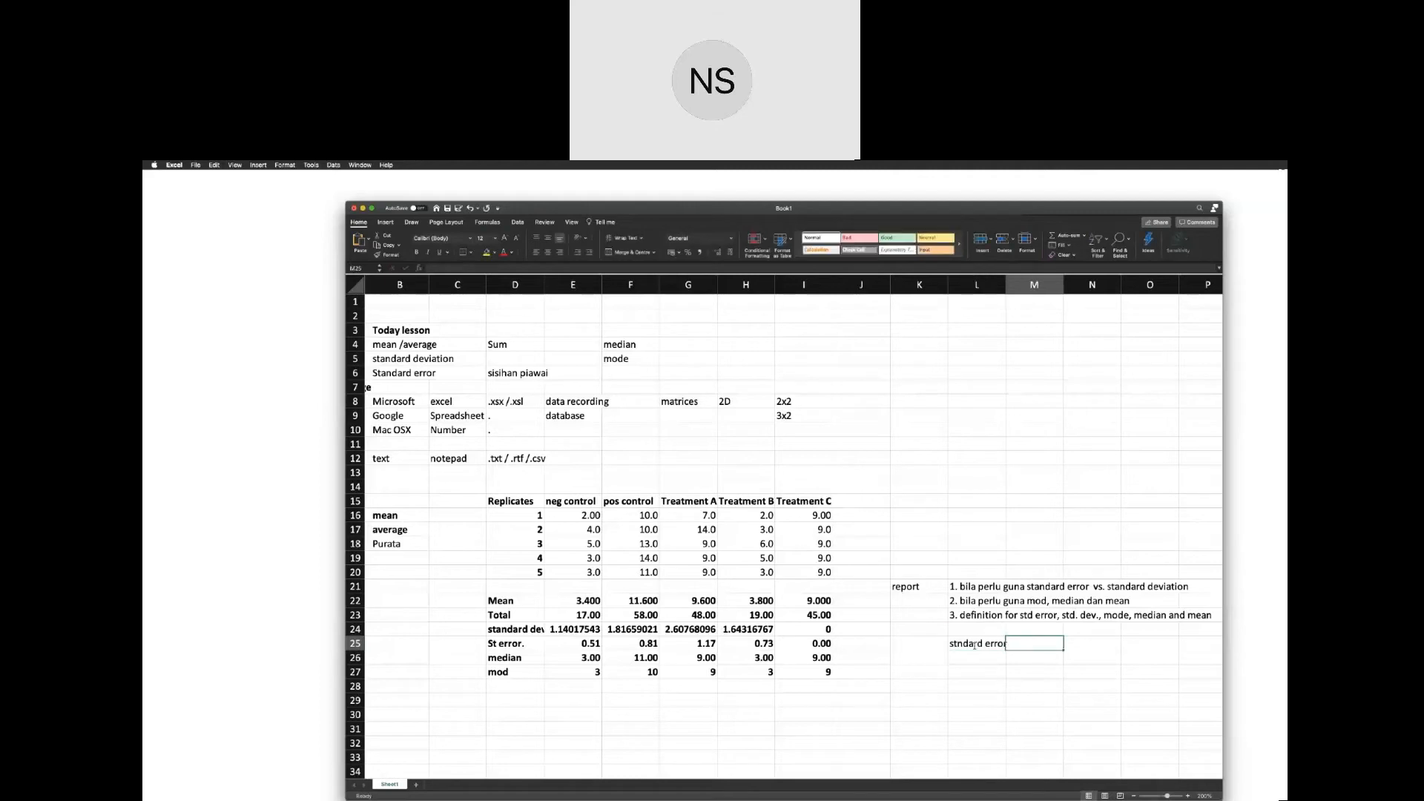
Write the standard error formula as text in M25: "stdev/squareroot(replicate/no. of sample)", leaving the cell below it empty.
key("BackSpace")
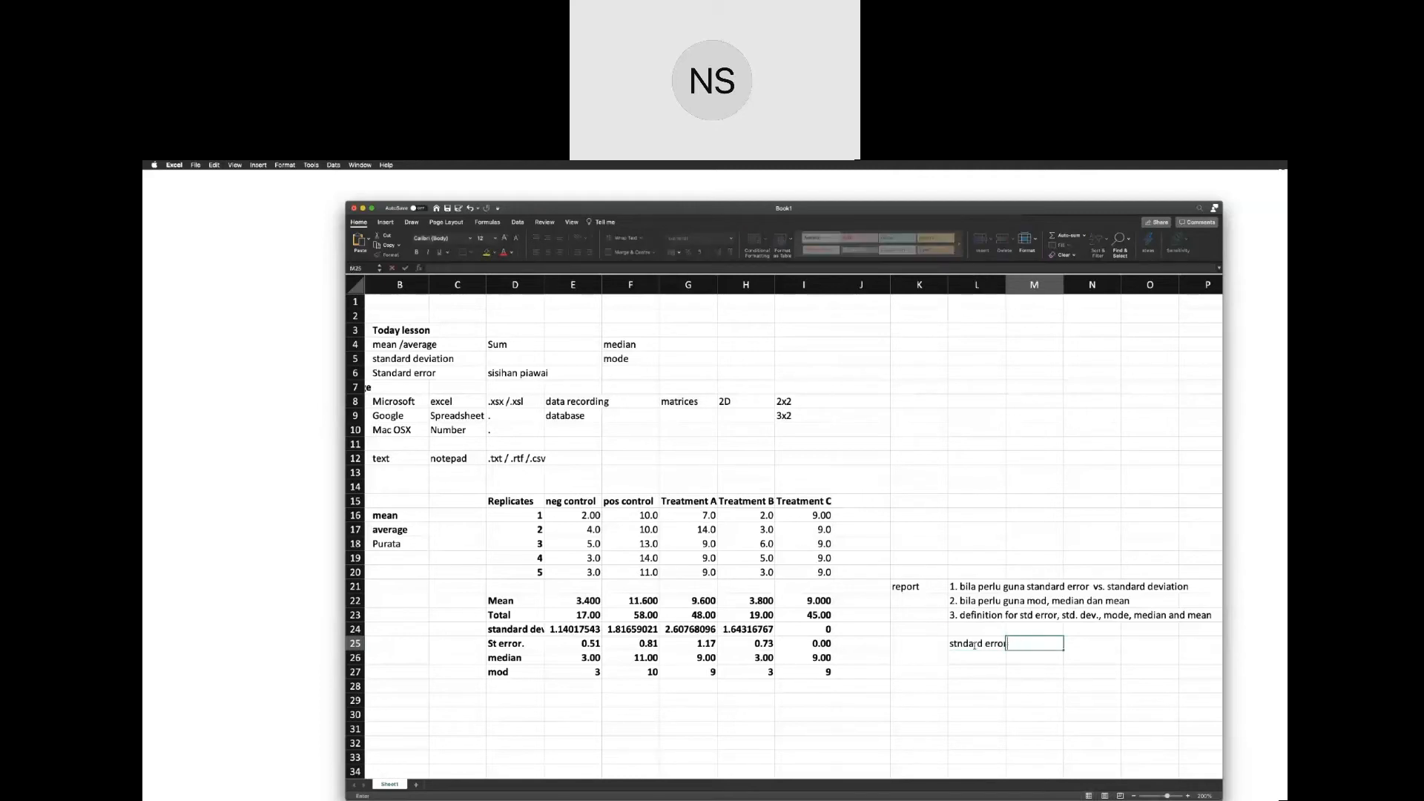
type("stdev/squareroot(replicate")
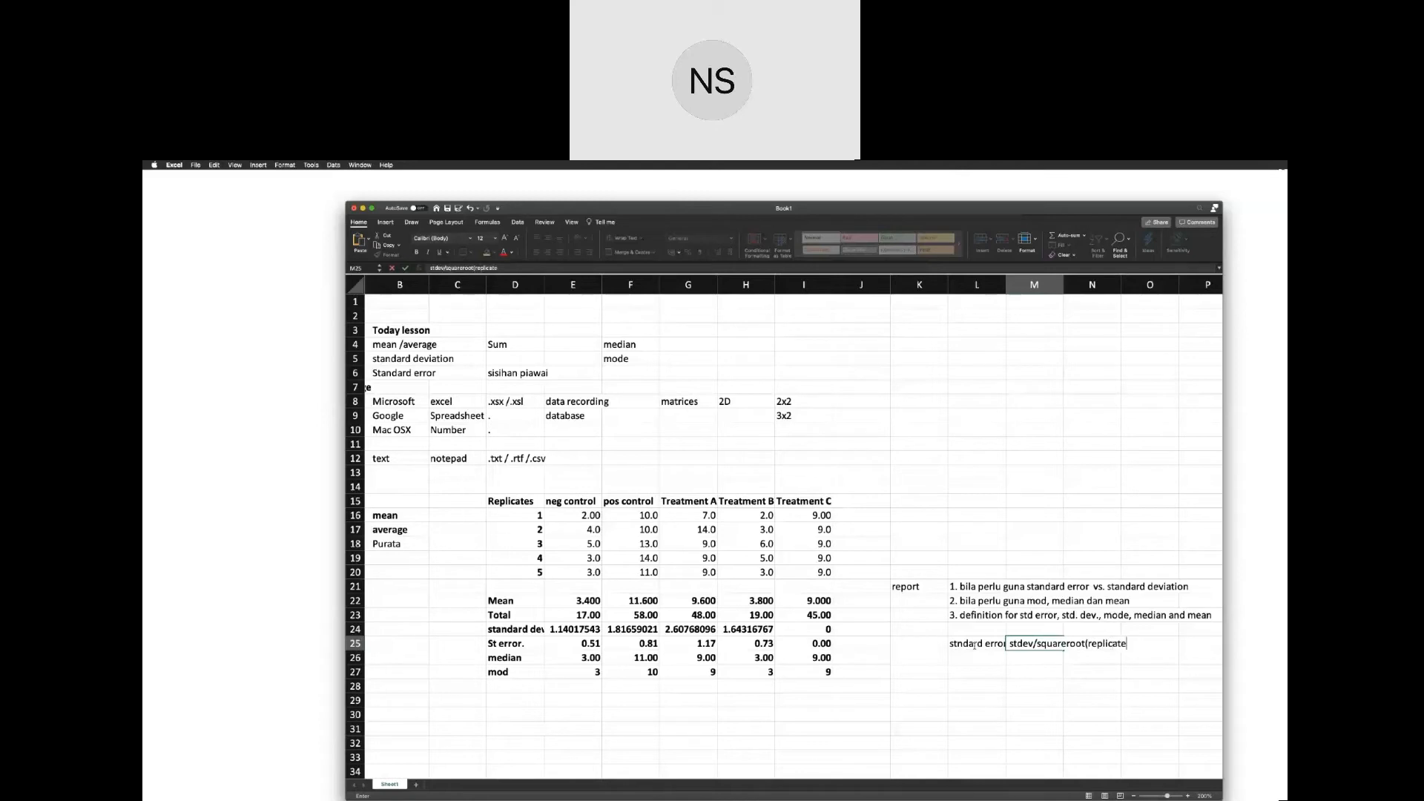
type("/s")
type("no. of sm")
key("BackSpace")
type("ample")
key("Return")
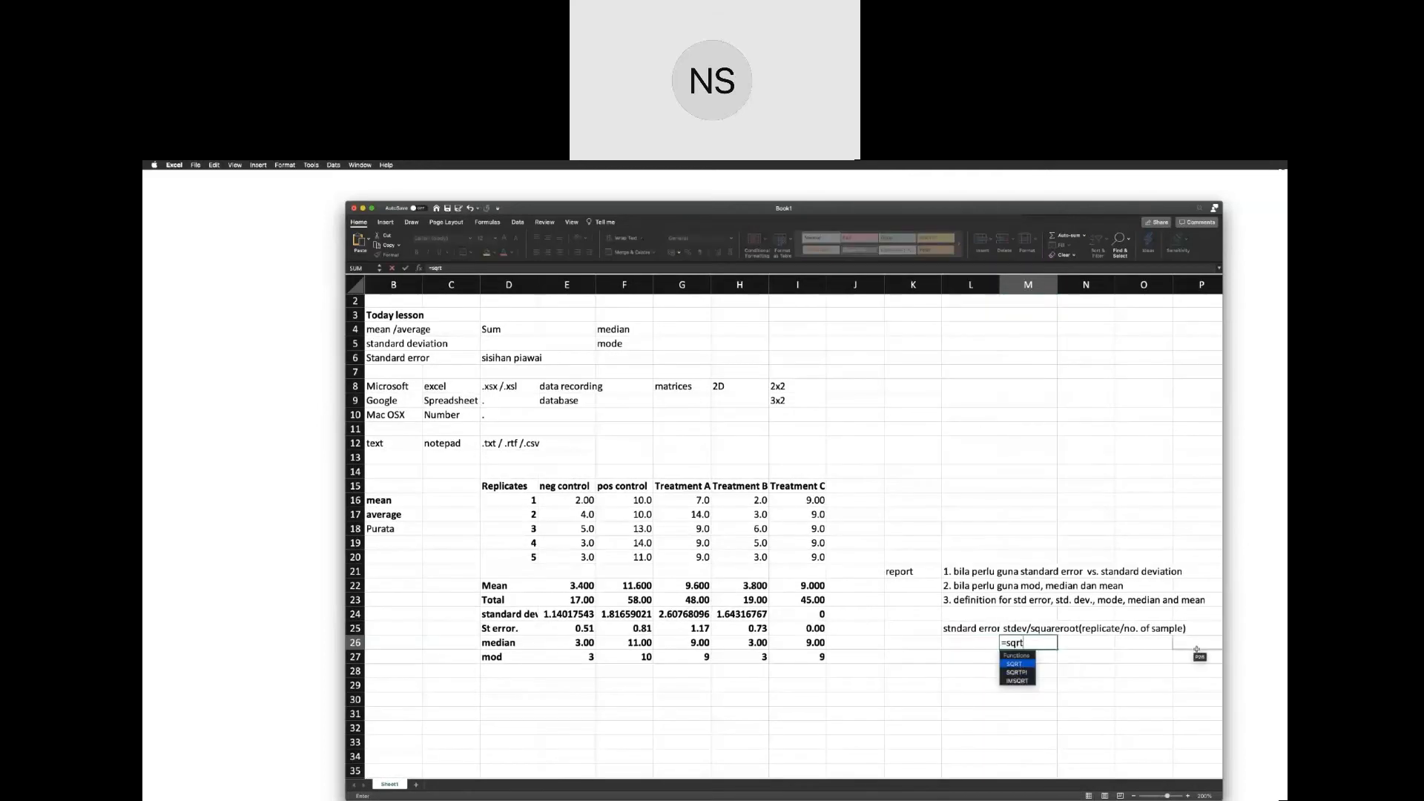
key("Escape")
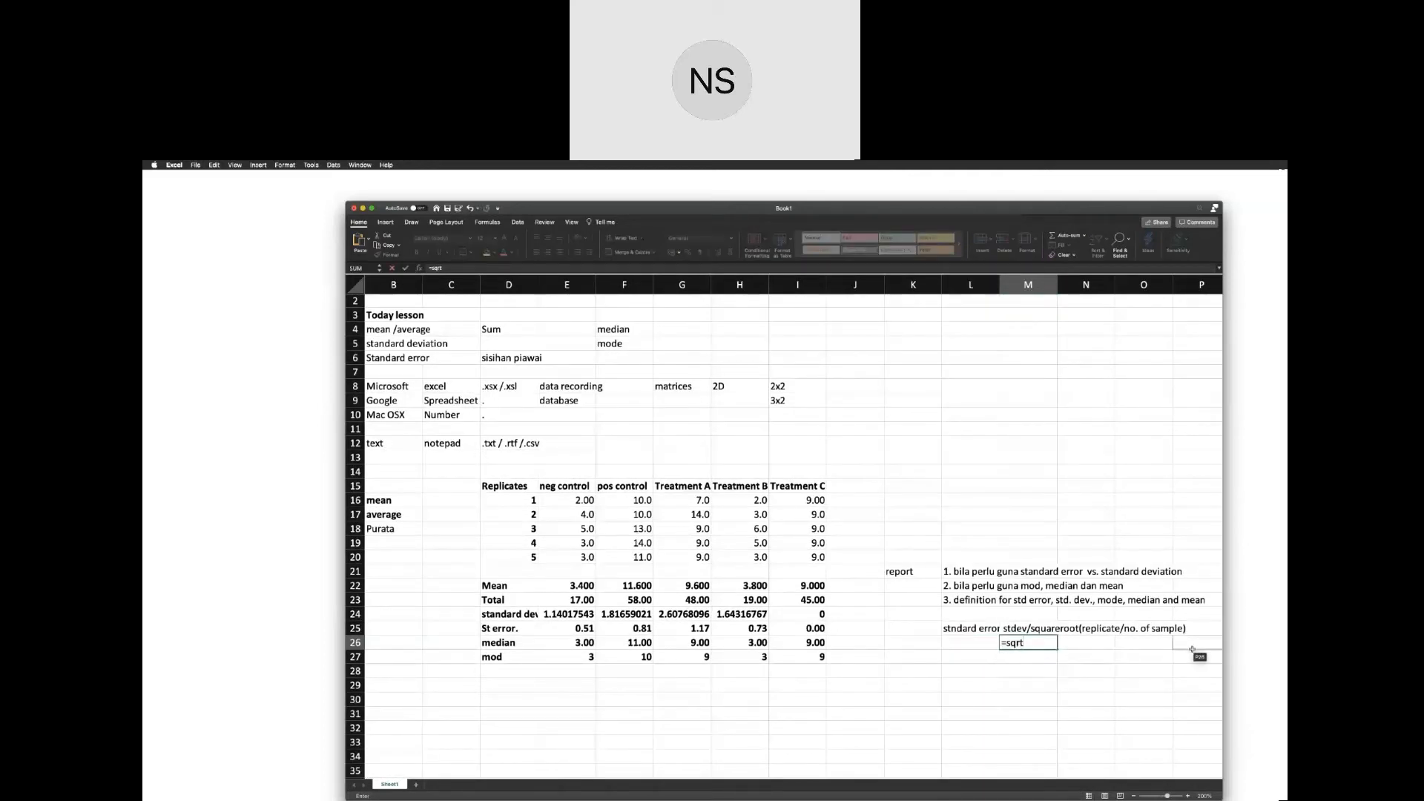
key("Escape")
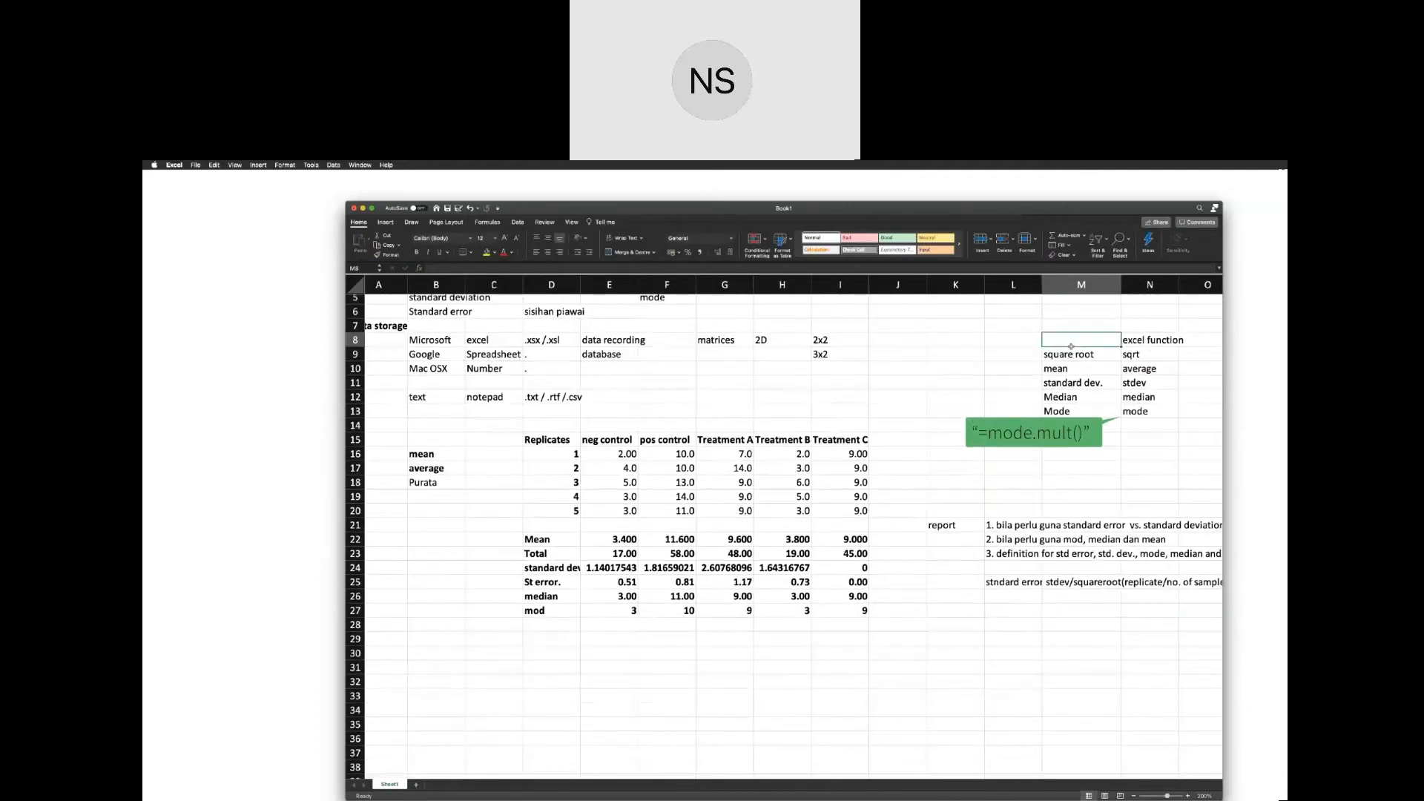
Make the "excel function" heading in N8 bold.
left_click(1135, 338)
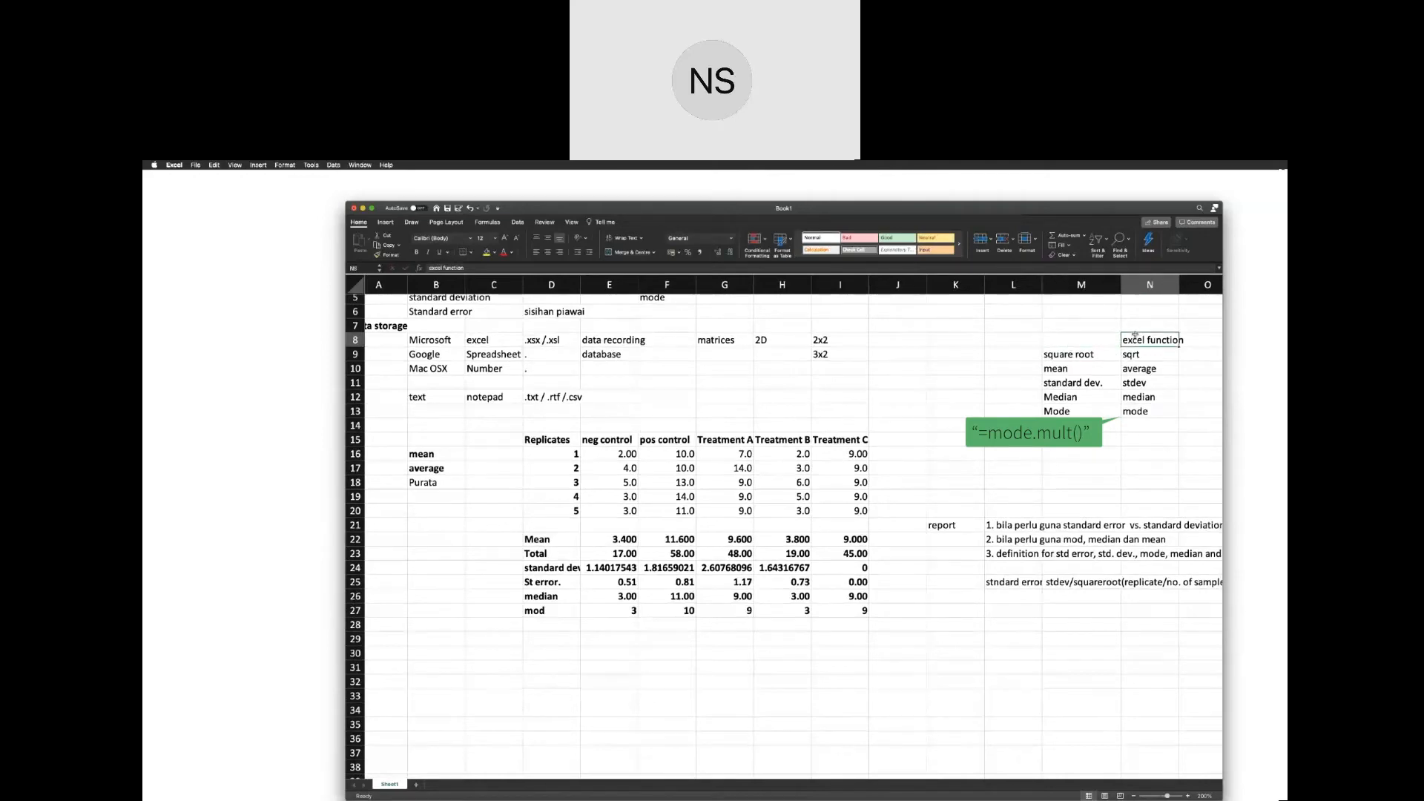
key("super+b")
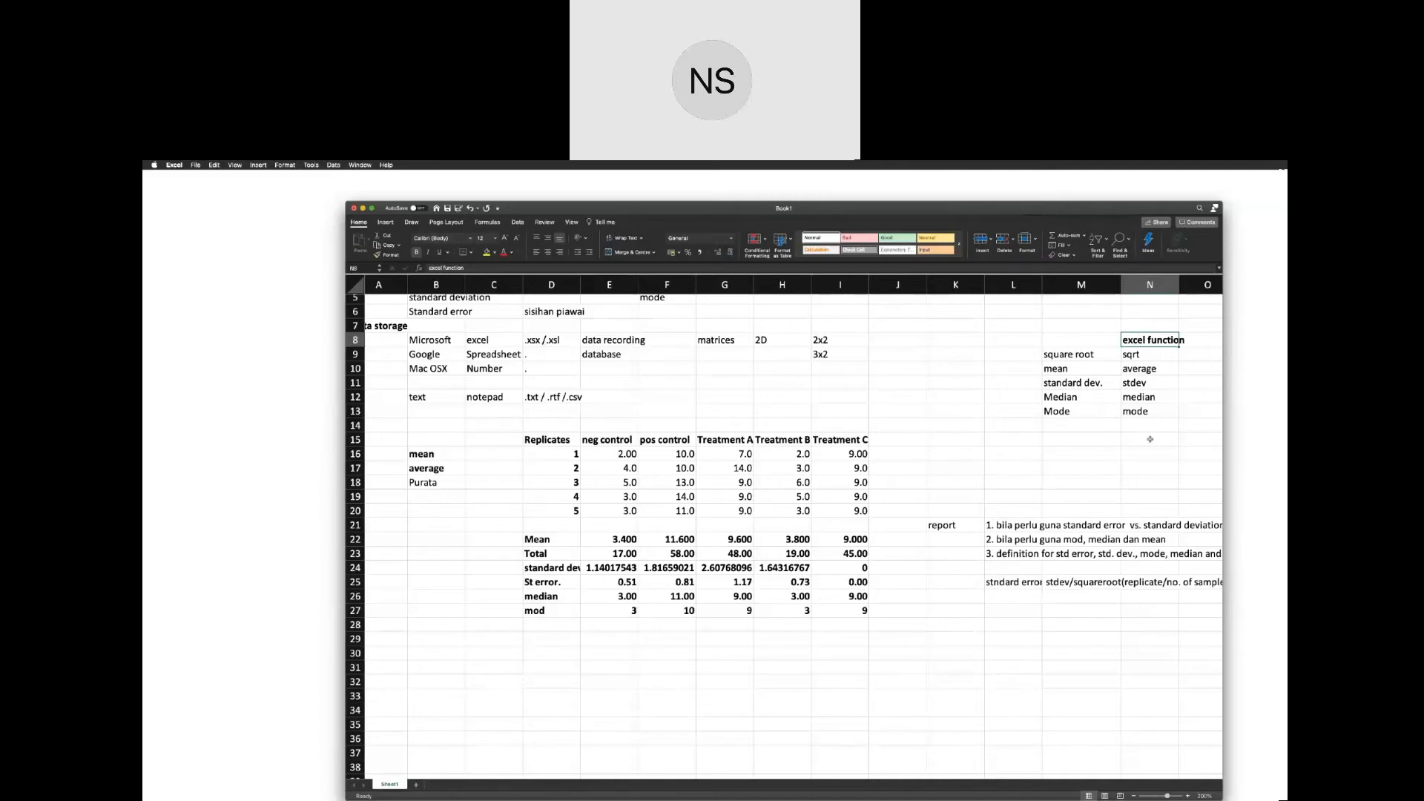
Enter the section title "bar chart with error bar" in B30, below the statistics table.
scroll(1150, 439, "up", 3)
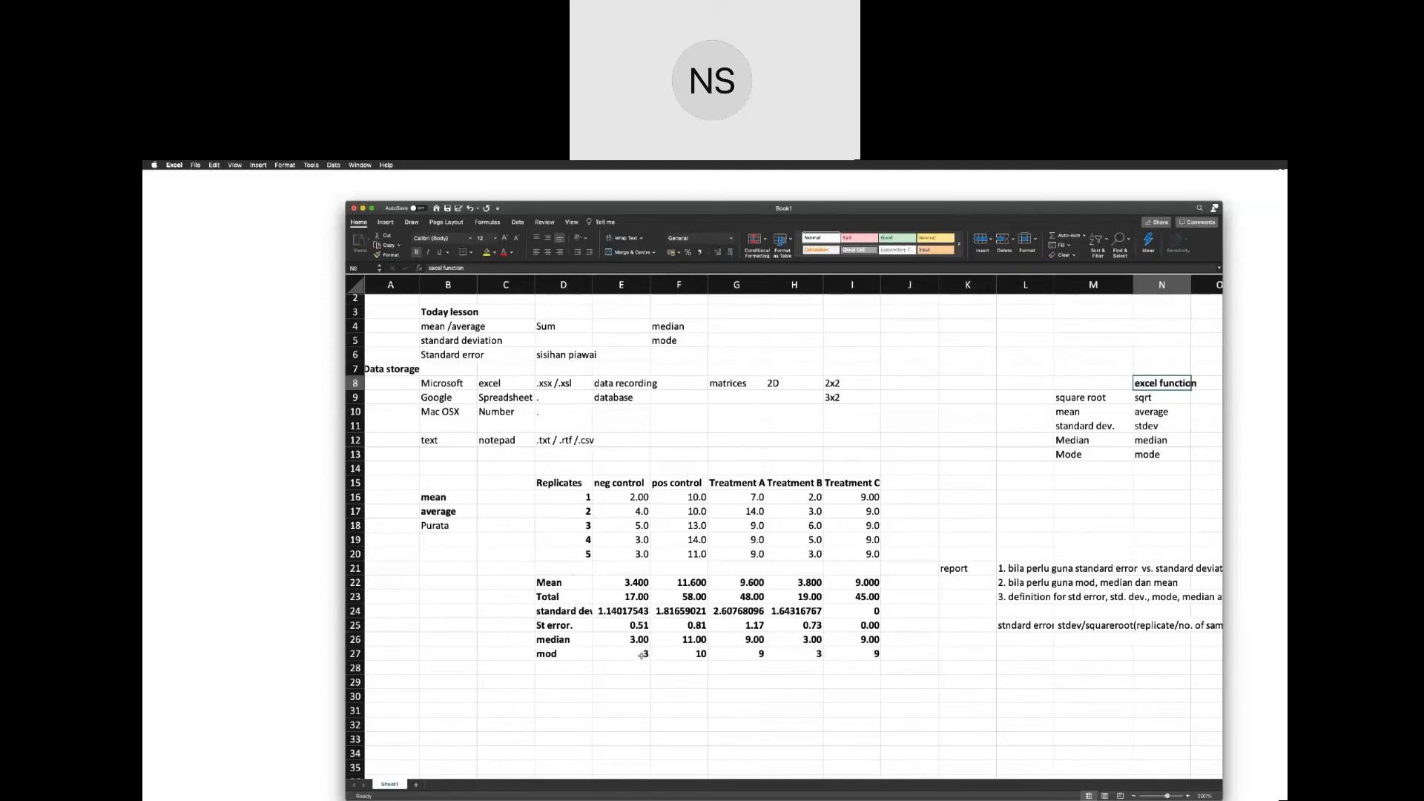
scroll(641, 655, "down", 5)
scroll(639, 653, "up", 1)
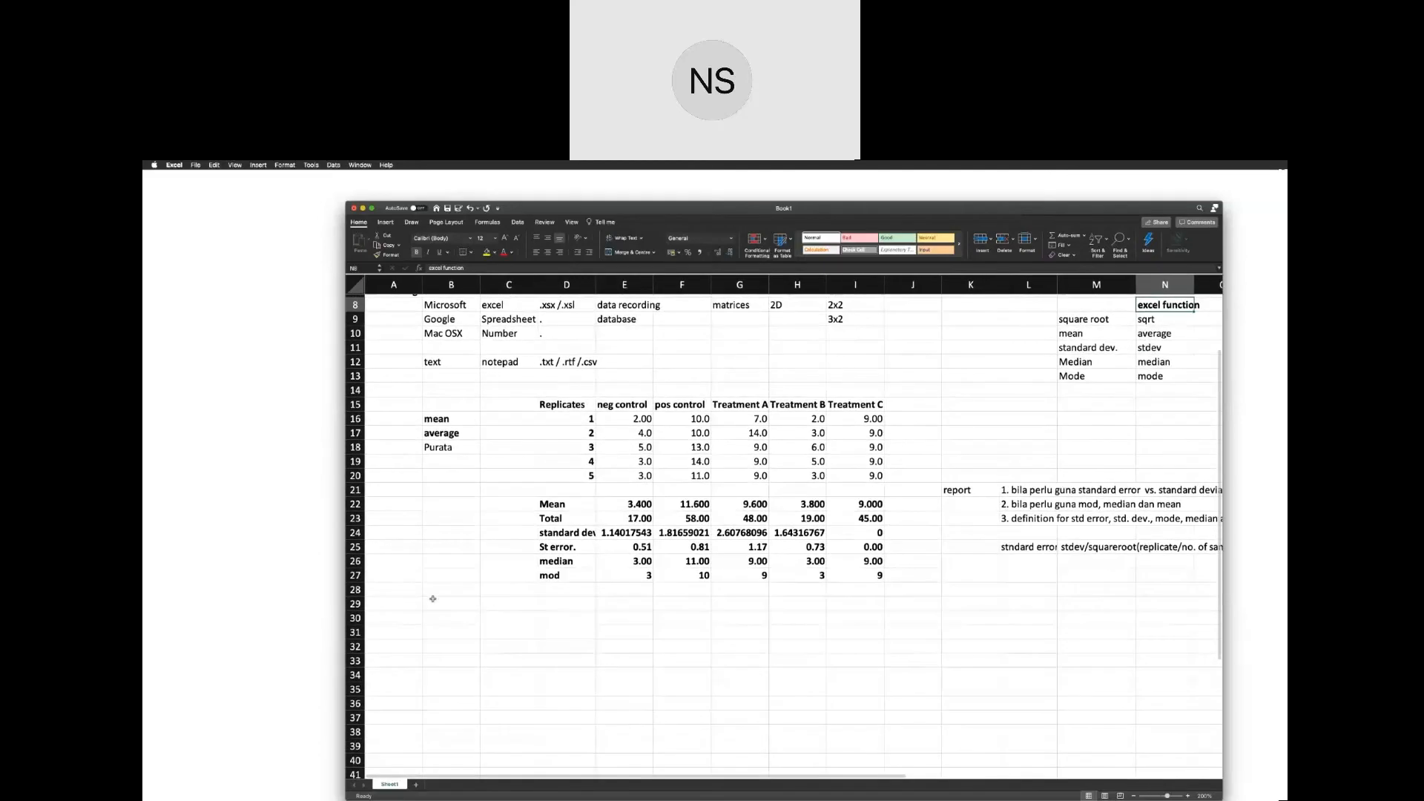
left_click(435, 617)
type("bar c")
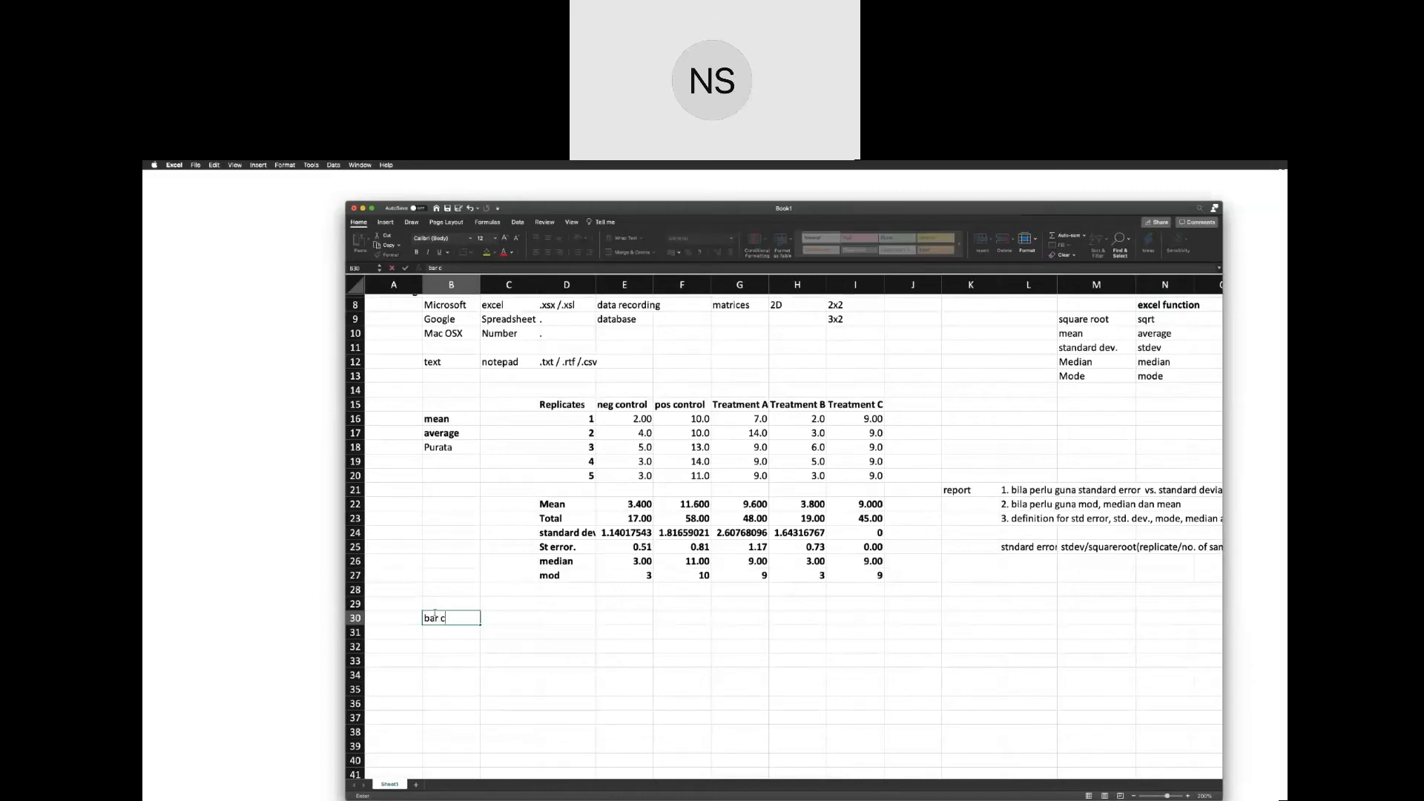
type("hart with ")
type("errp")
type("r bar")
key("Return")
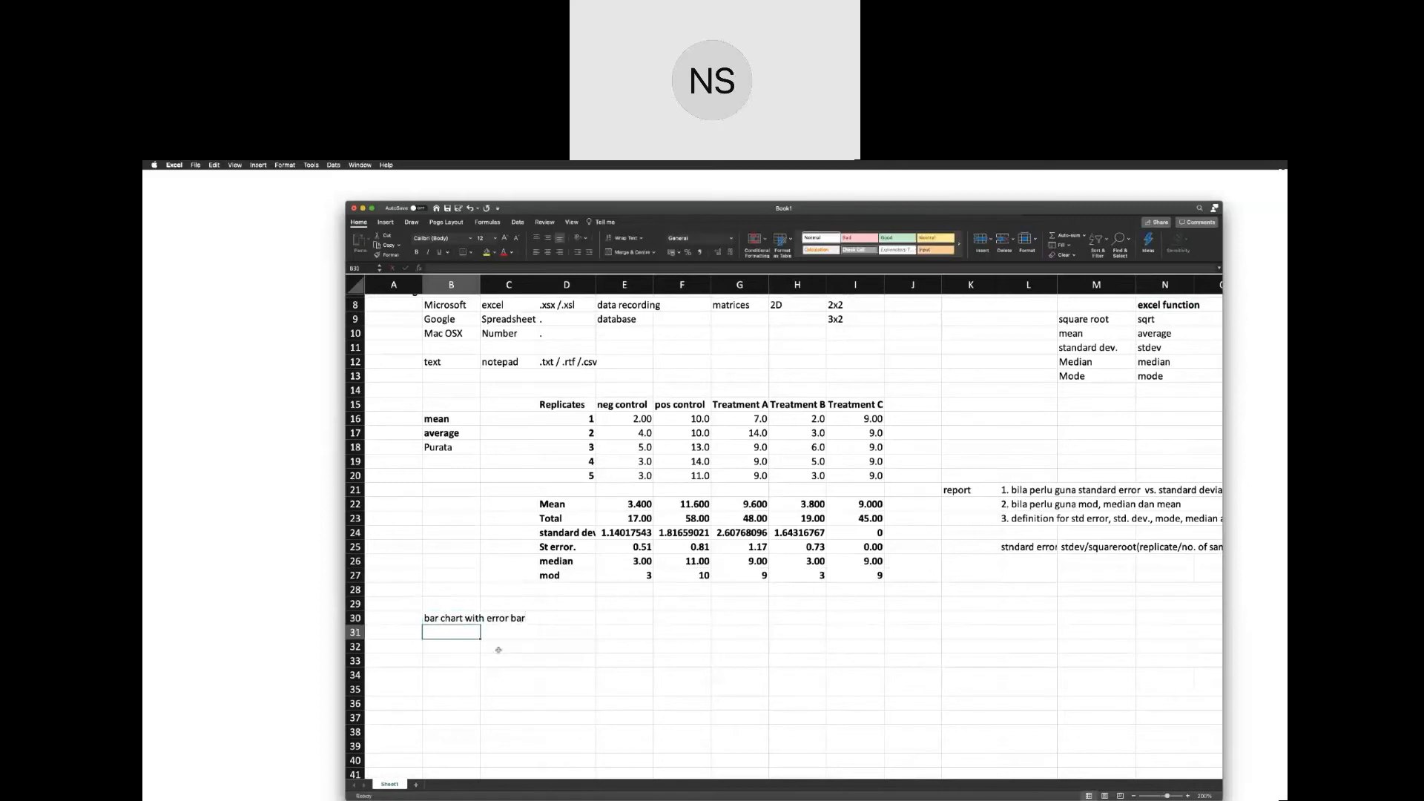
Copy the Mean row, D22:I22, and paste it starting at D31 under the bar chart title.
left_click(553, 646)
scroll(582, 690, "up", 1)
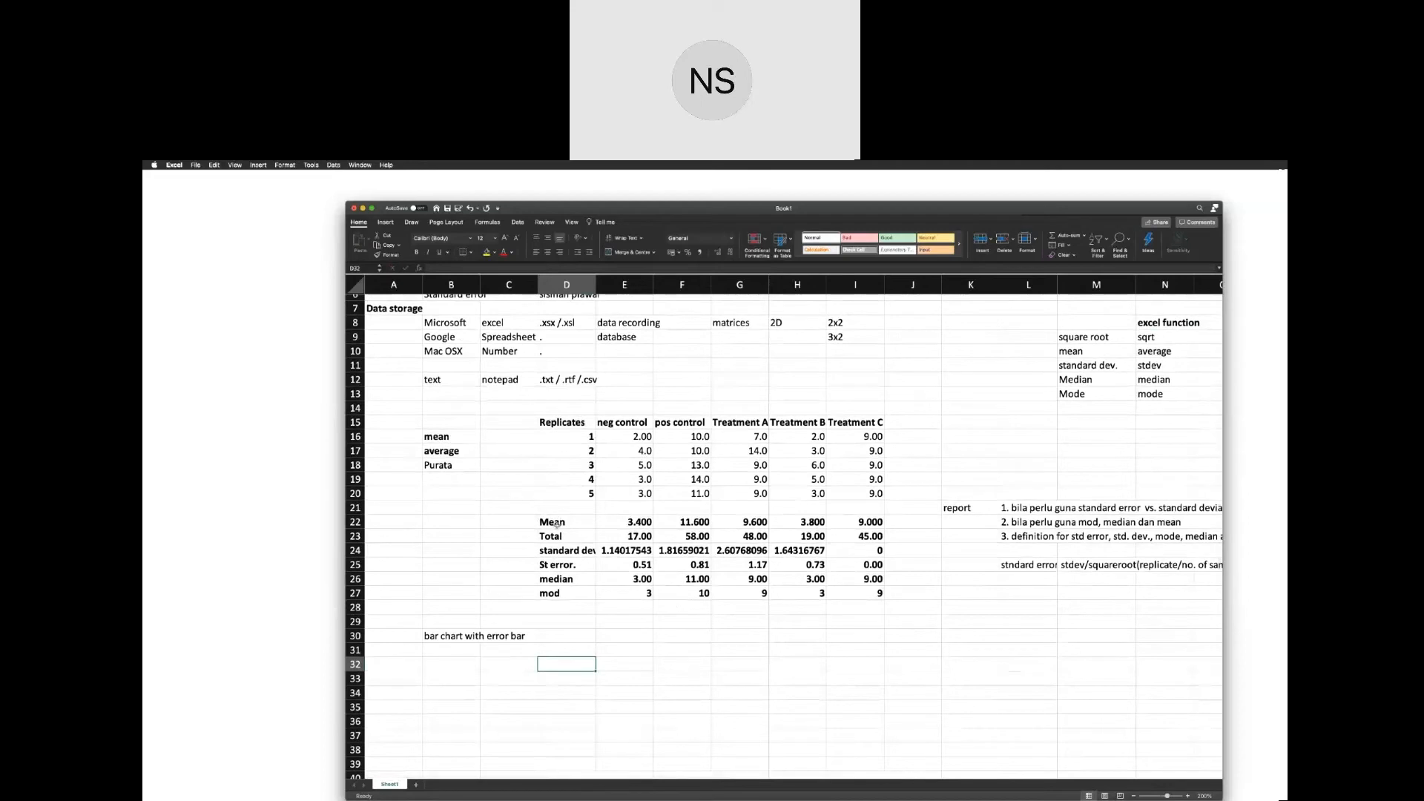
left_click_drag(556, 525, 841, 526)
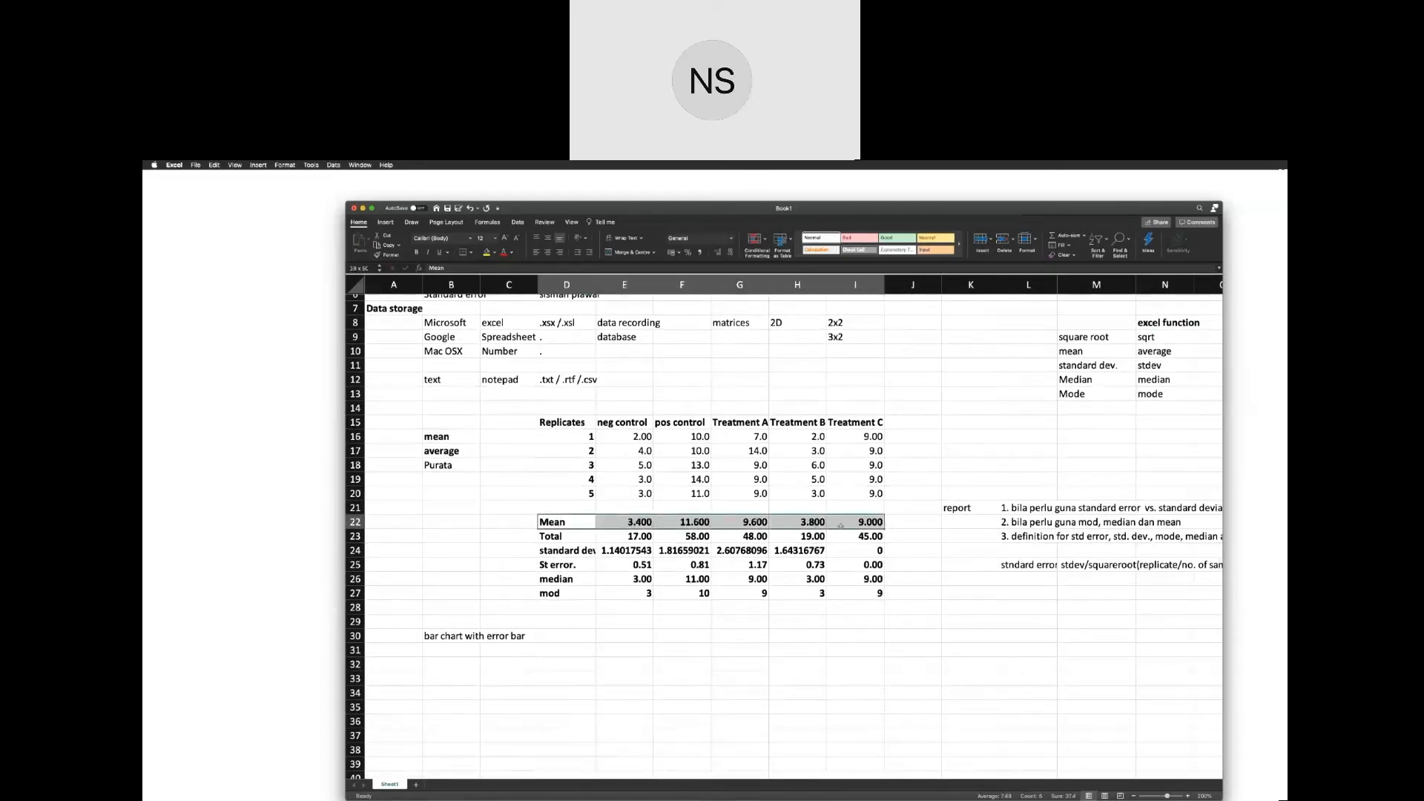
key("super+c")
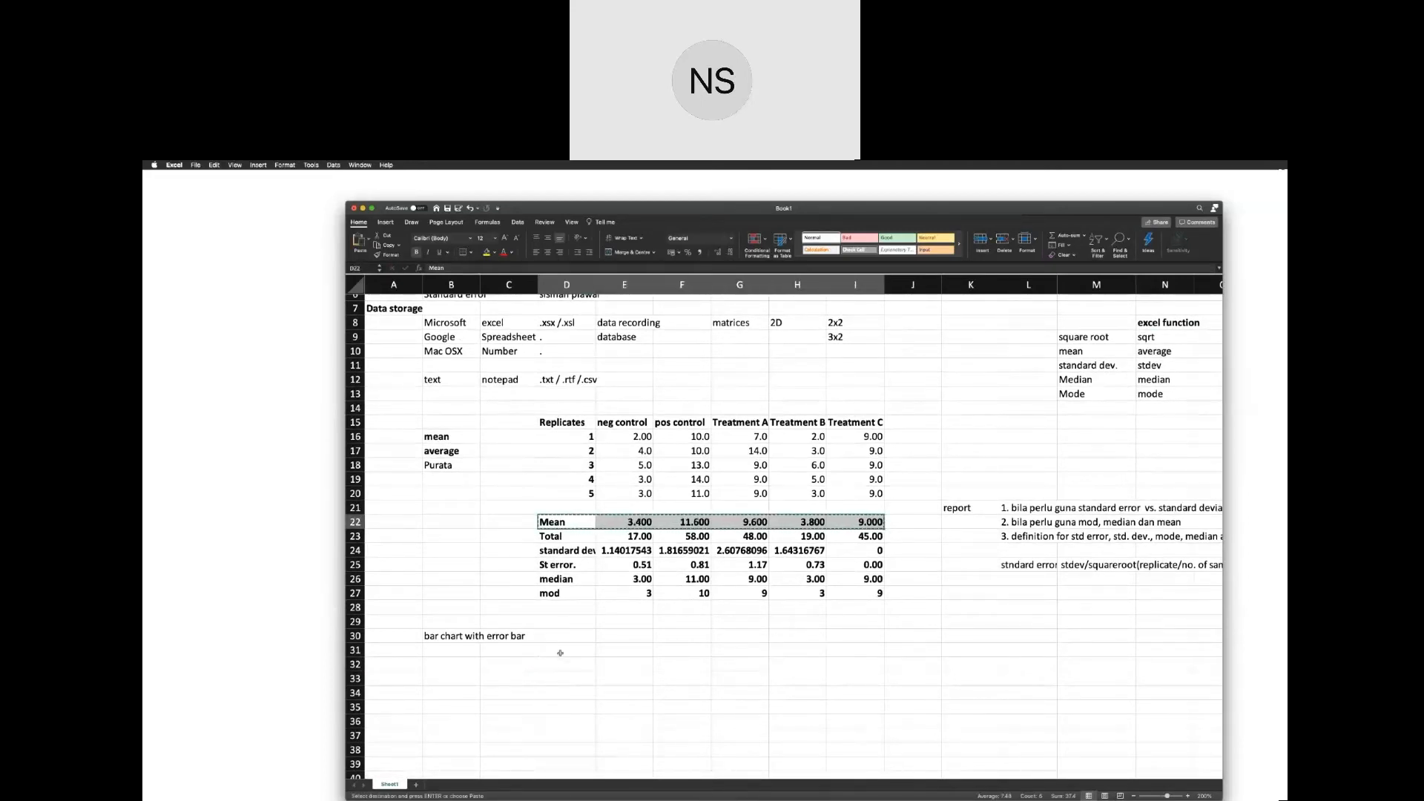
left_click(560, 653)
key("super+v")
left_click(739, 706)
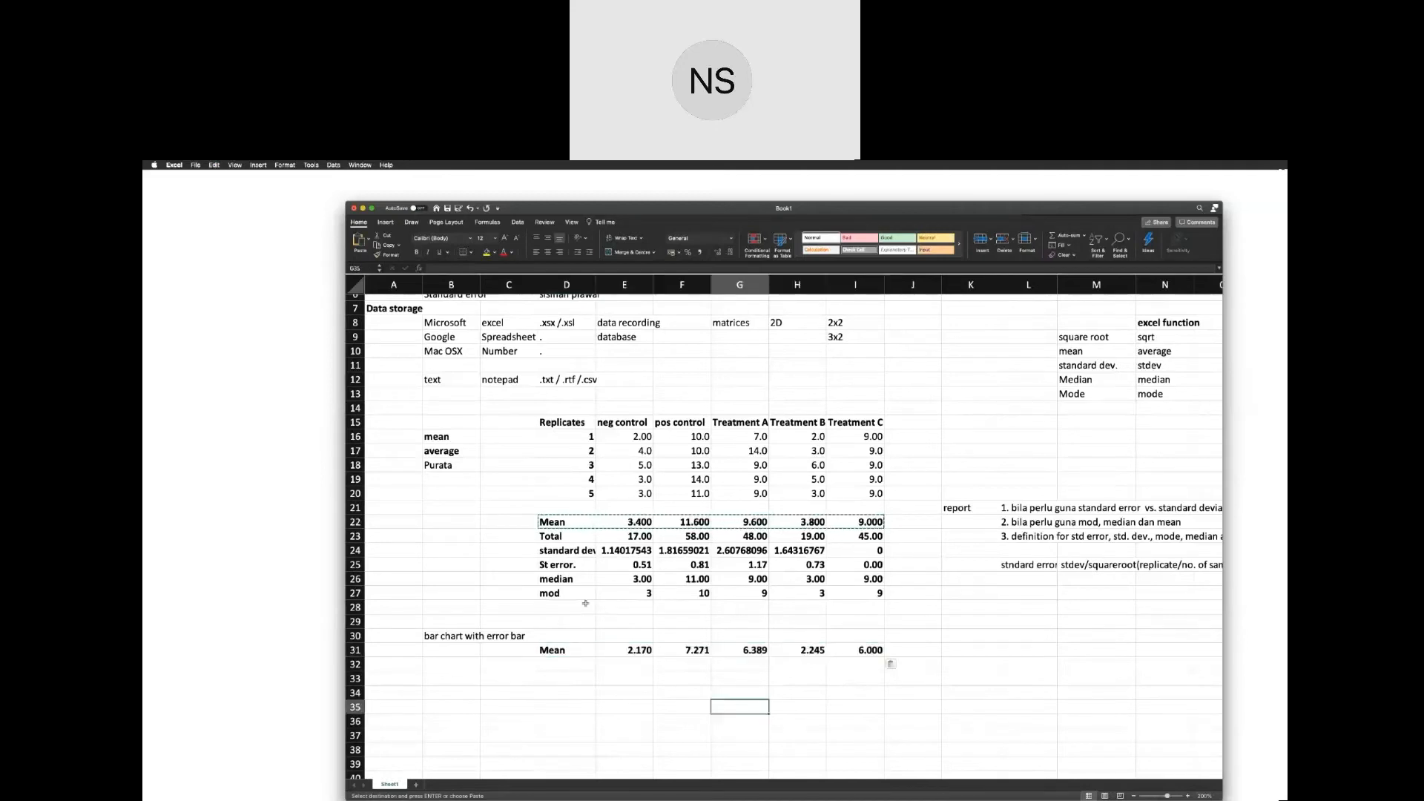
Copy the standard deviation row, D24:I24, and paste it starting at D32, below the copied Mean row.
left_click_drag(571, 566, 864, 565)
key("super+c")
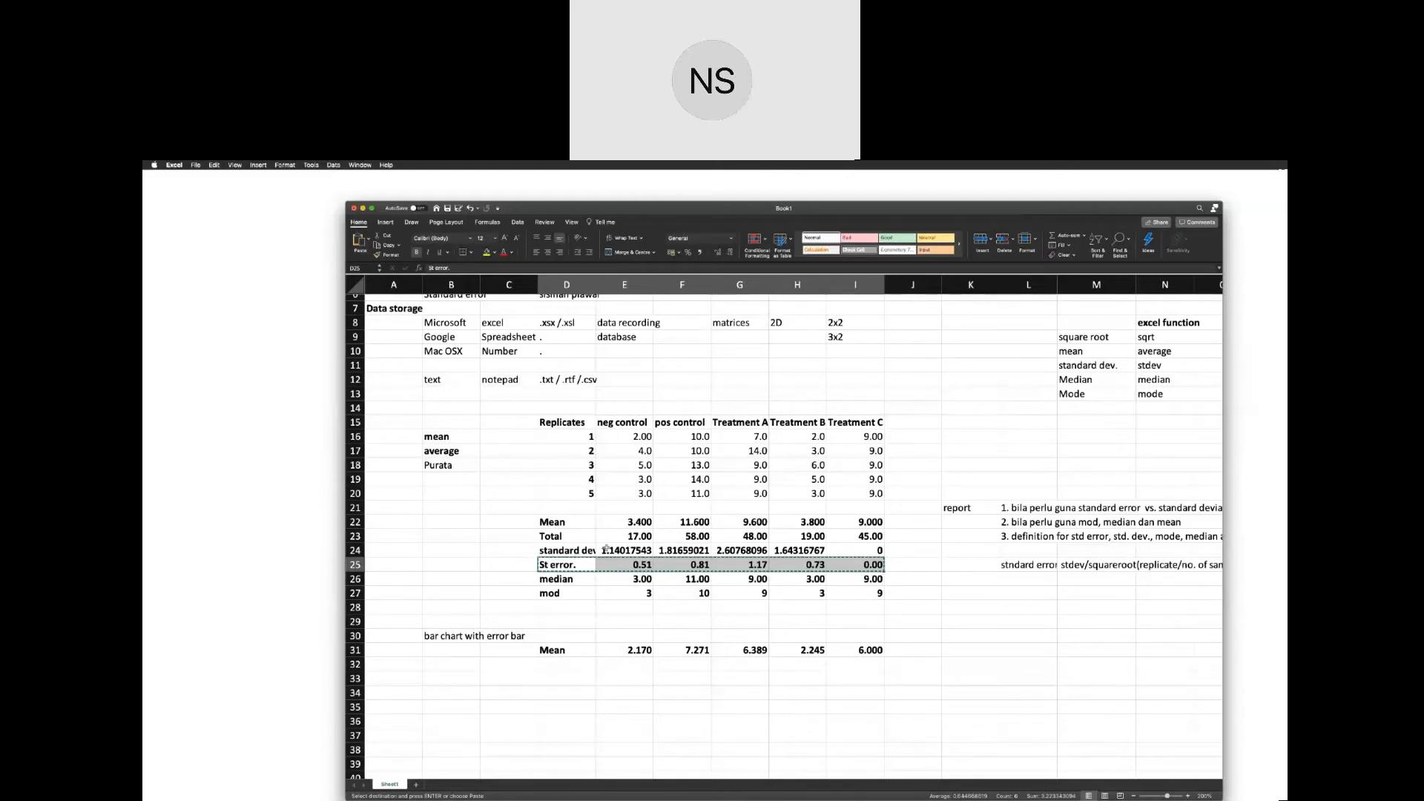
left_click(580, 550)
left_click_drag(843, 551, 586, 551)
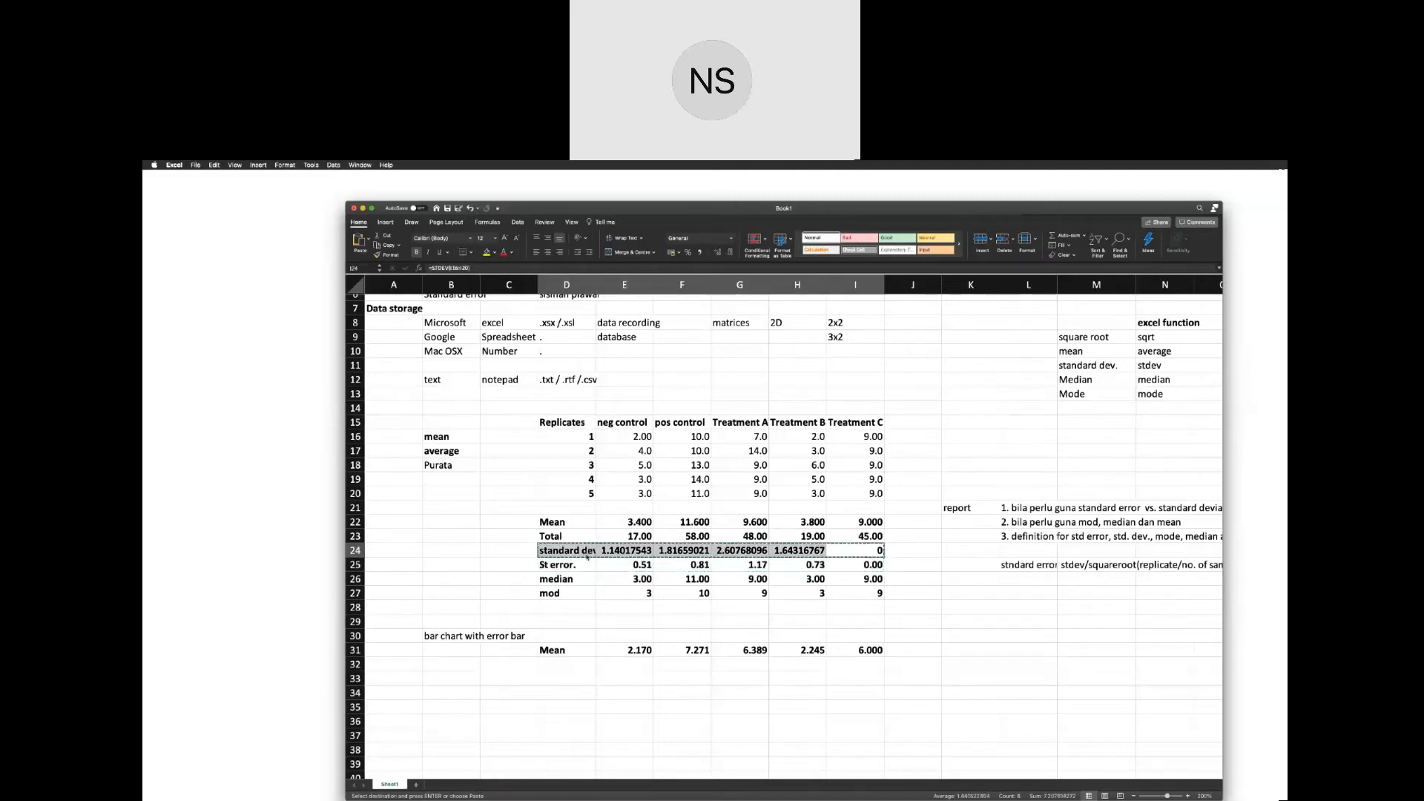
left_click(568, 661)
key("super+v")
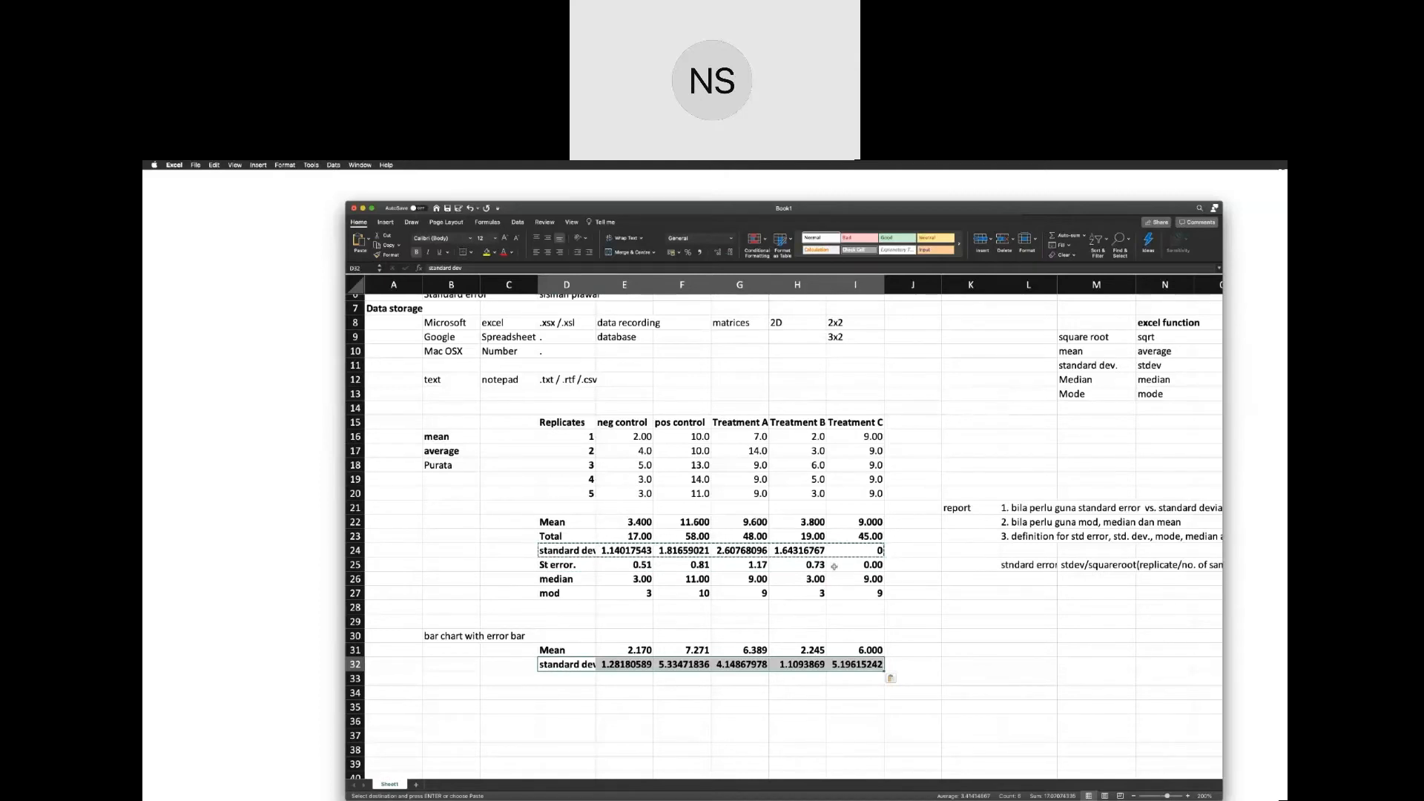
left_click(740, 735)
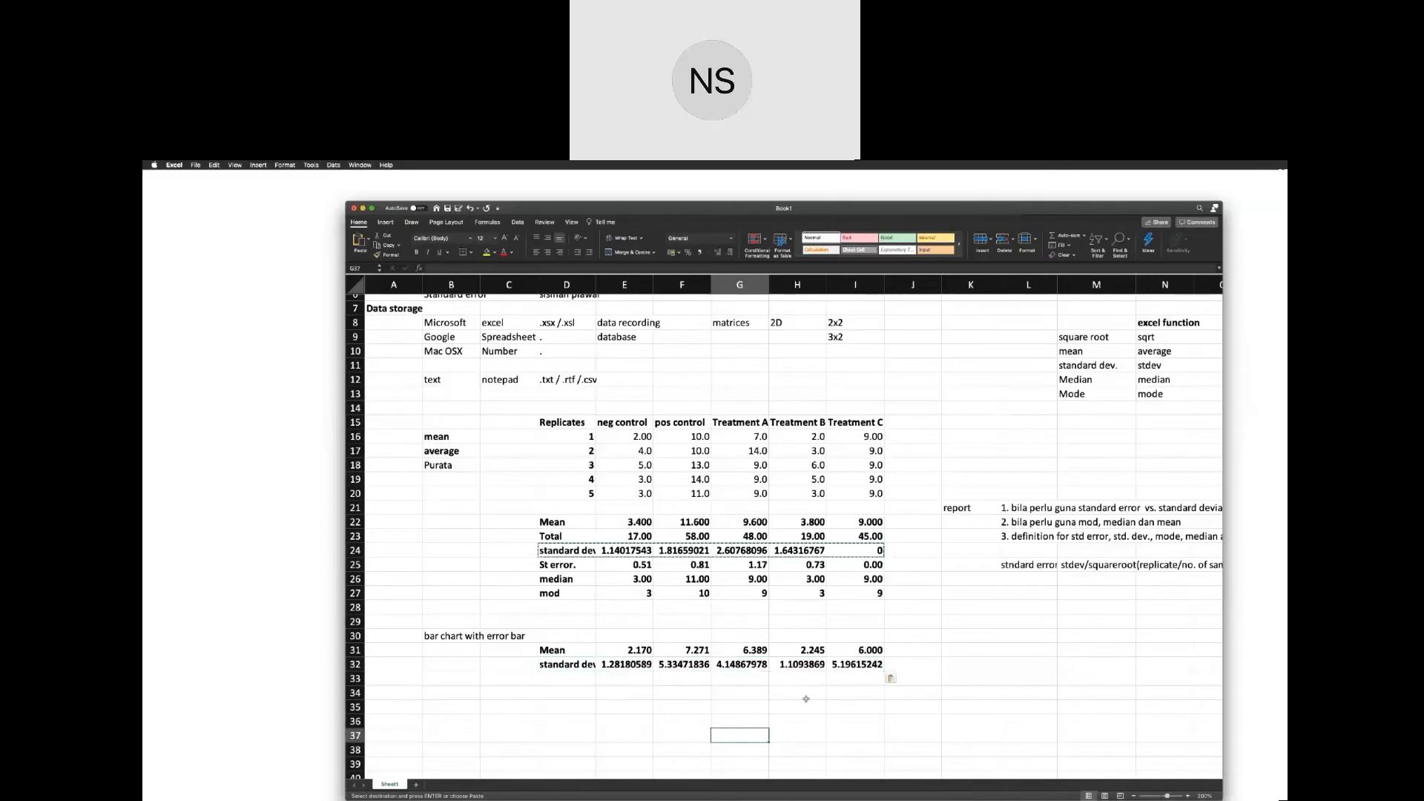
scroll(806, 699, "down", 3)
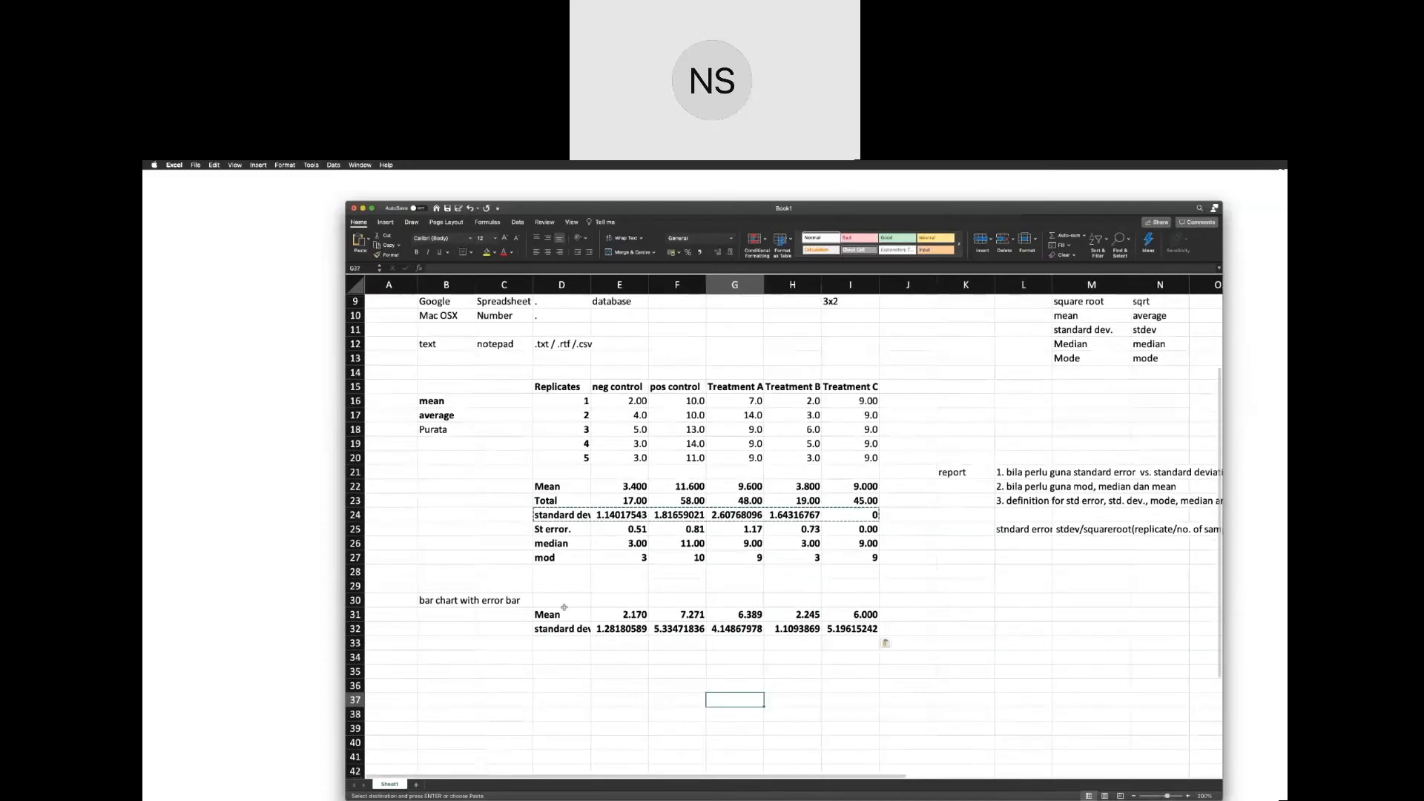
left_click(385, 222)
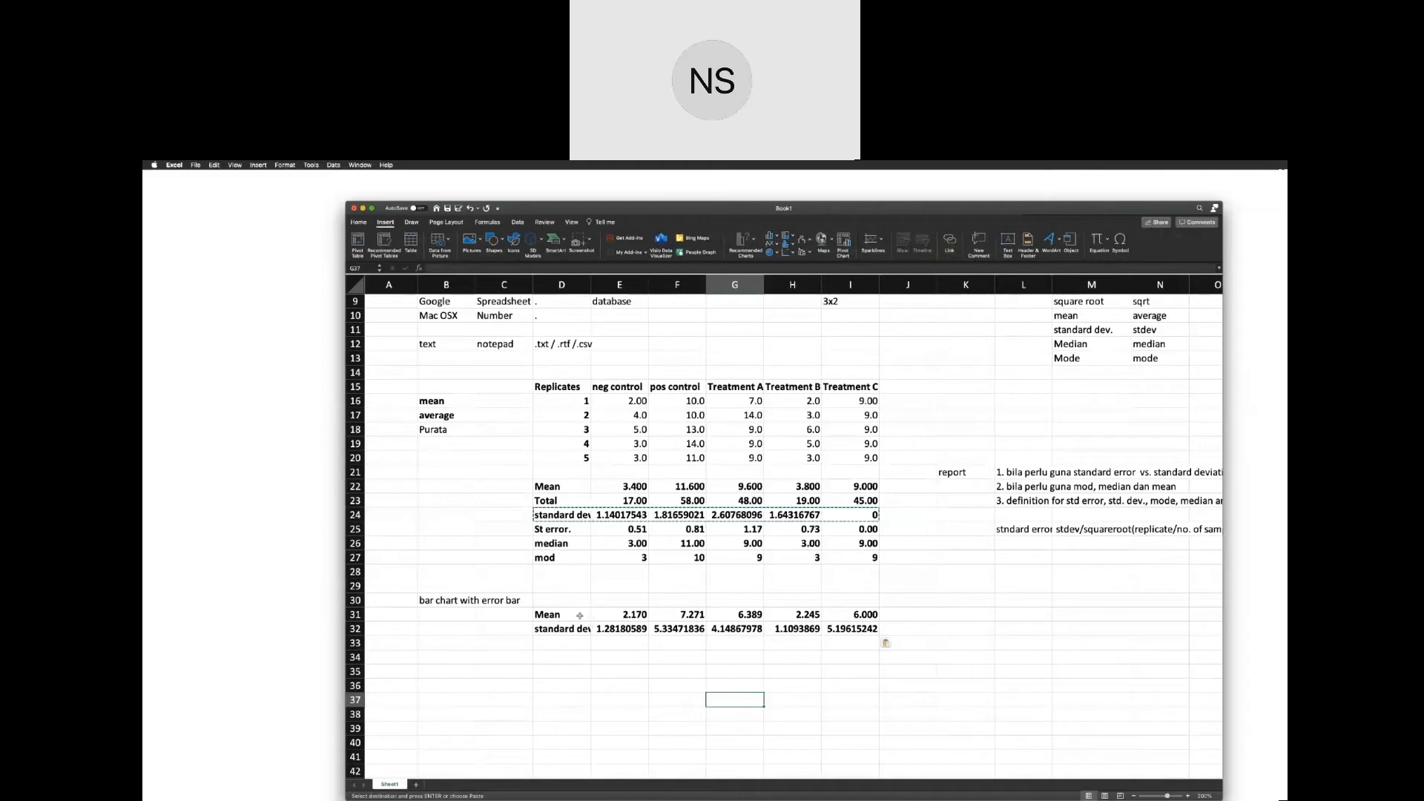
left_click_drag(580, 615, 837, 627)
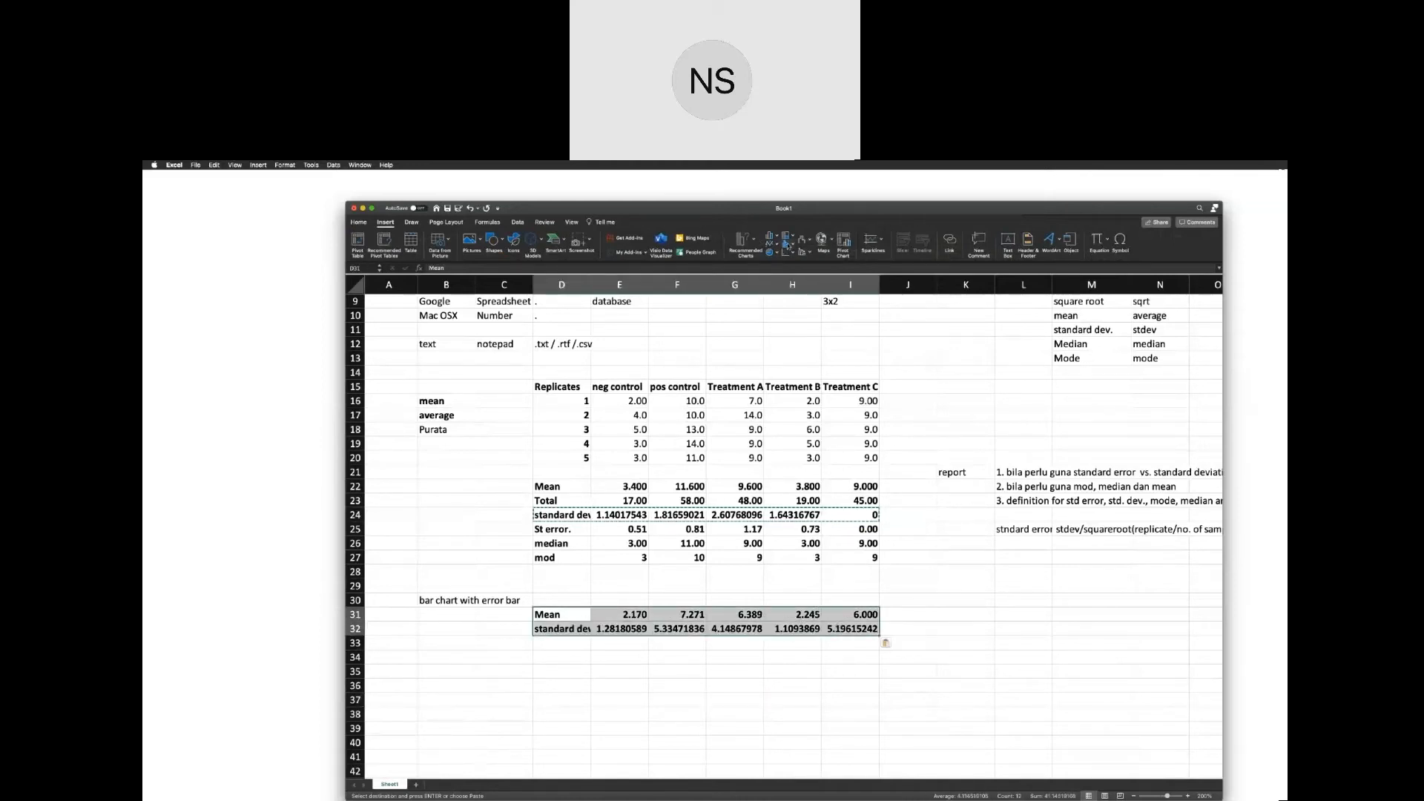
left_click(754, 241)
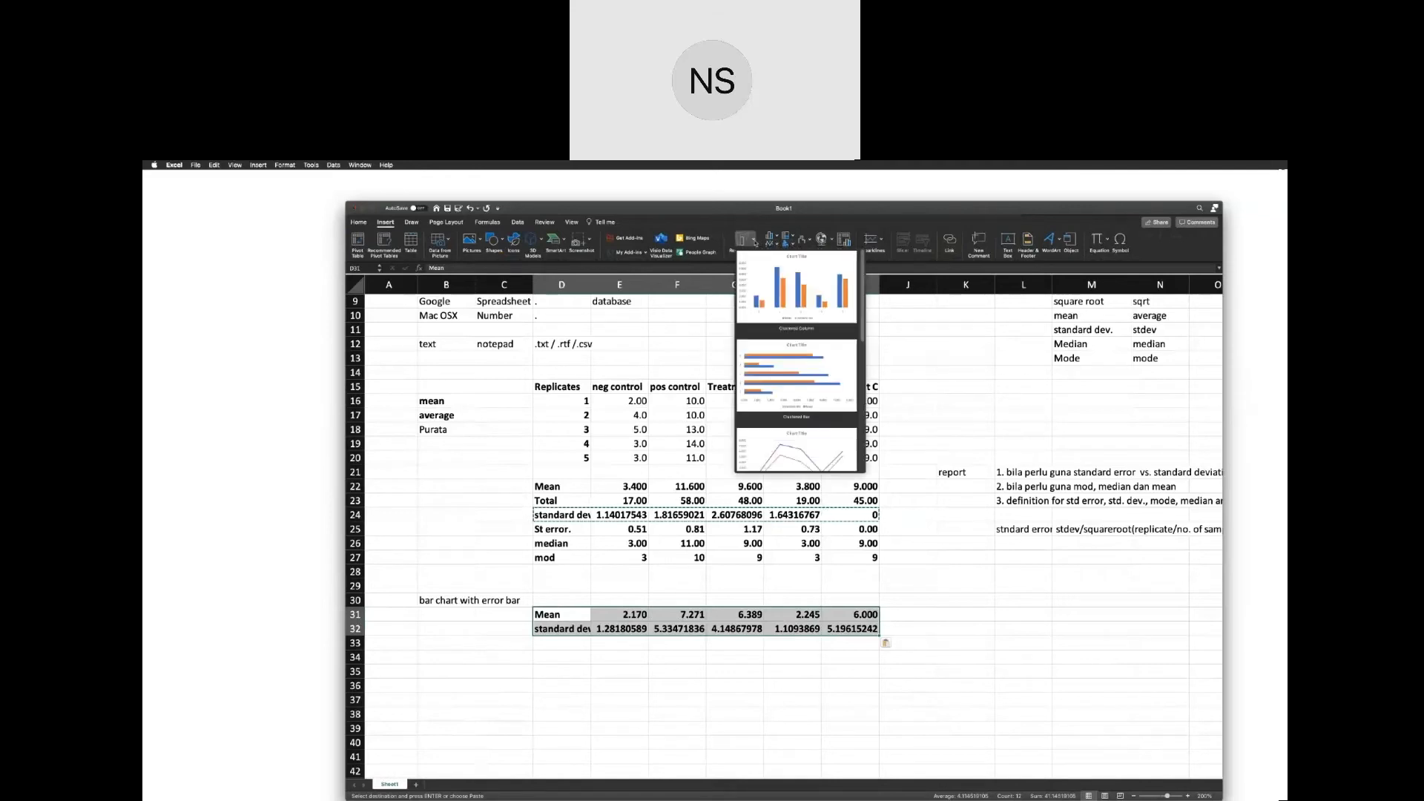
scroll(764, 286, "down", 5)
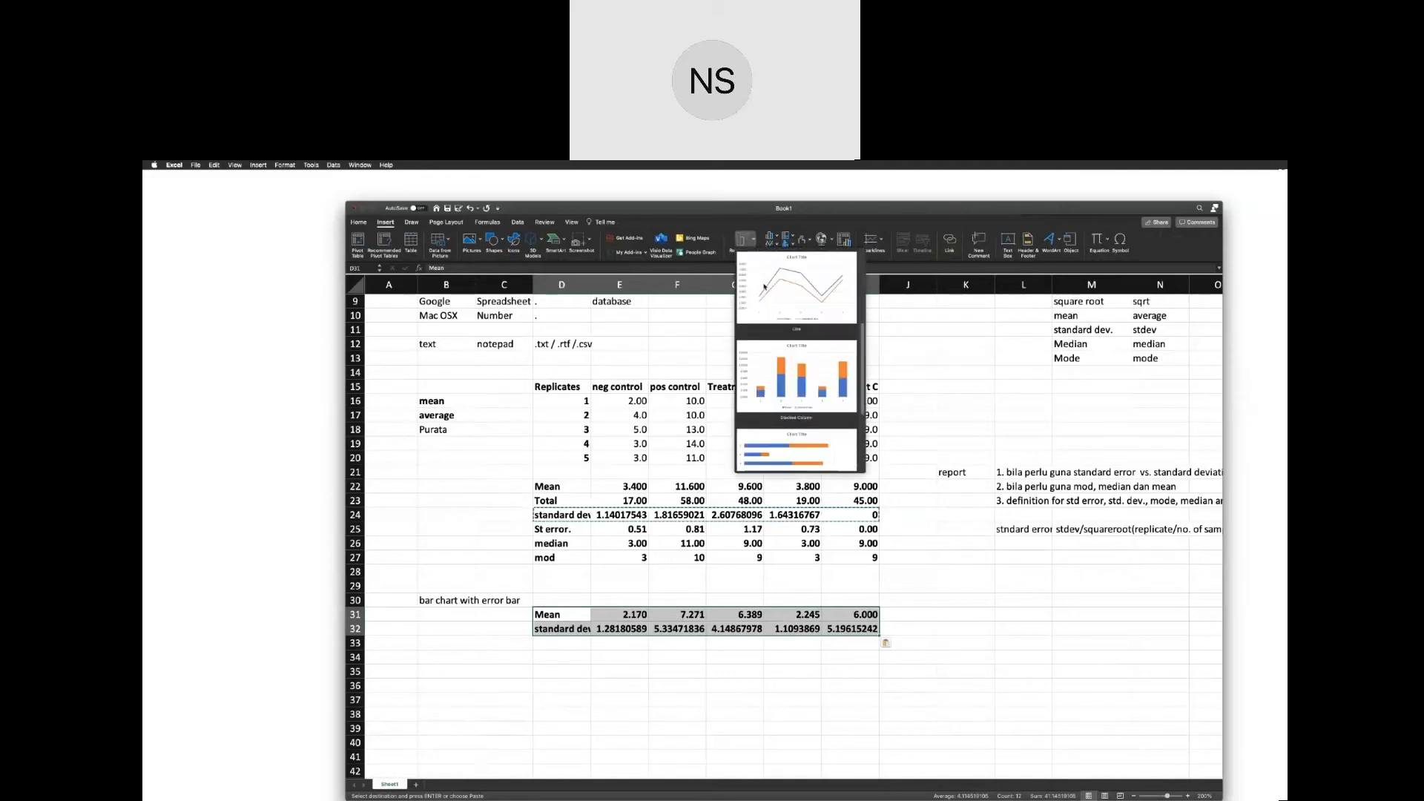
scroll(764, 286, "down", 3)
scroll(764, 286, "up", 8)
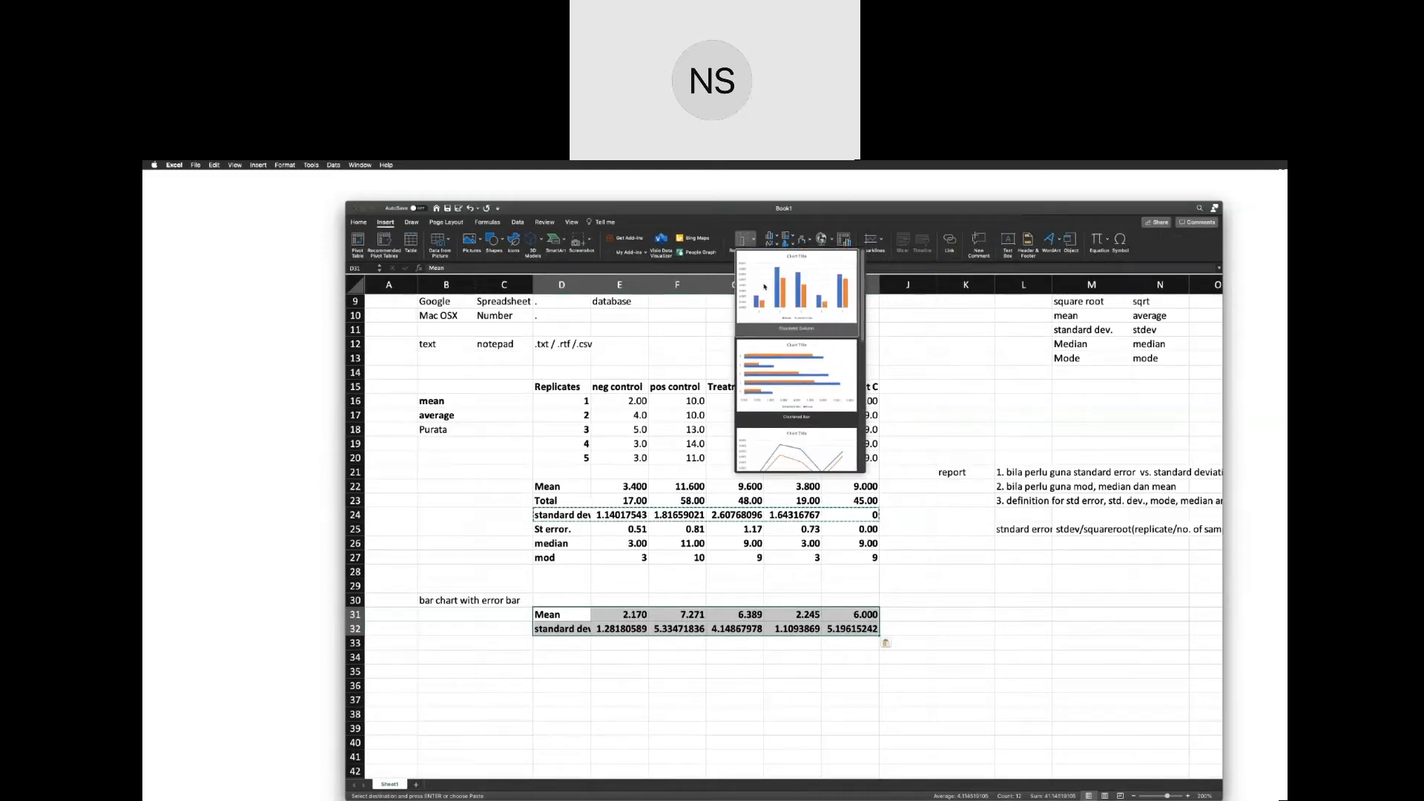
left_click(963, 566)
left_click(712, 625)
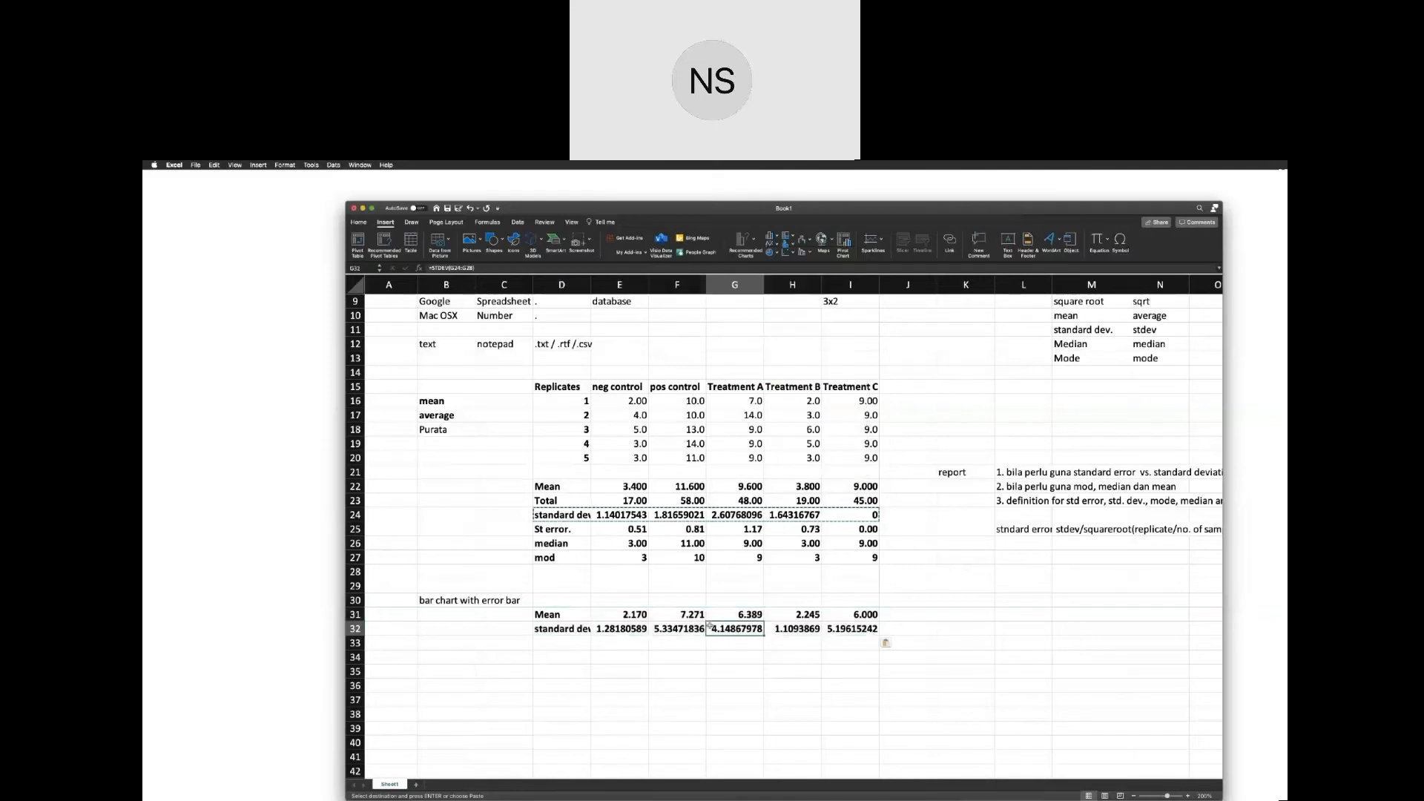
Copy the treatment headings E15:I15, neg control through Treatment C, and paste them into E30:I30 above the copied Mean row.
left_click_drag(555, 617, 673, 614)
left_click_drag(823, 617, 824, 616)
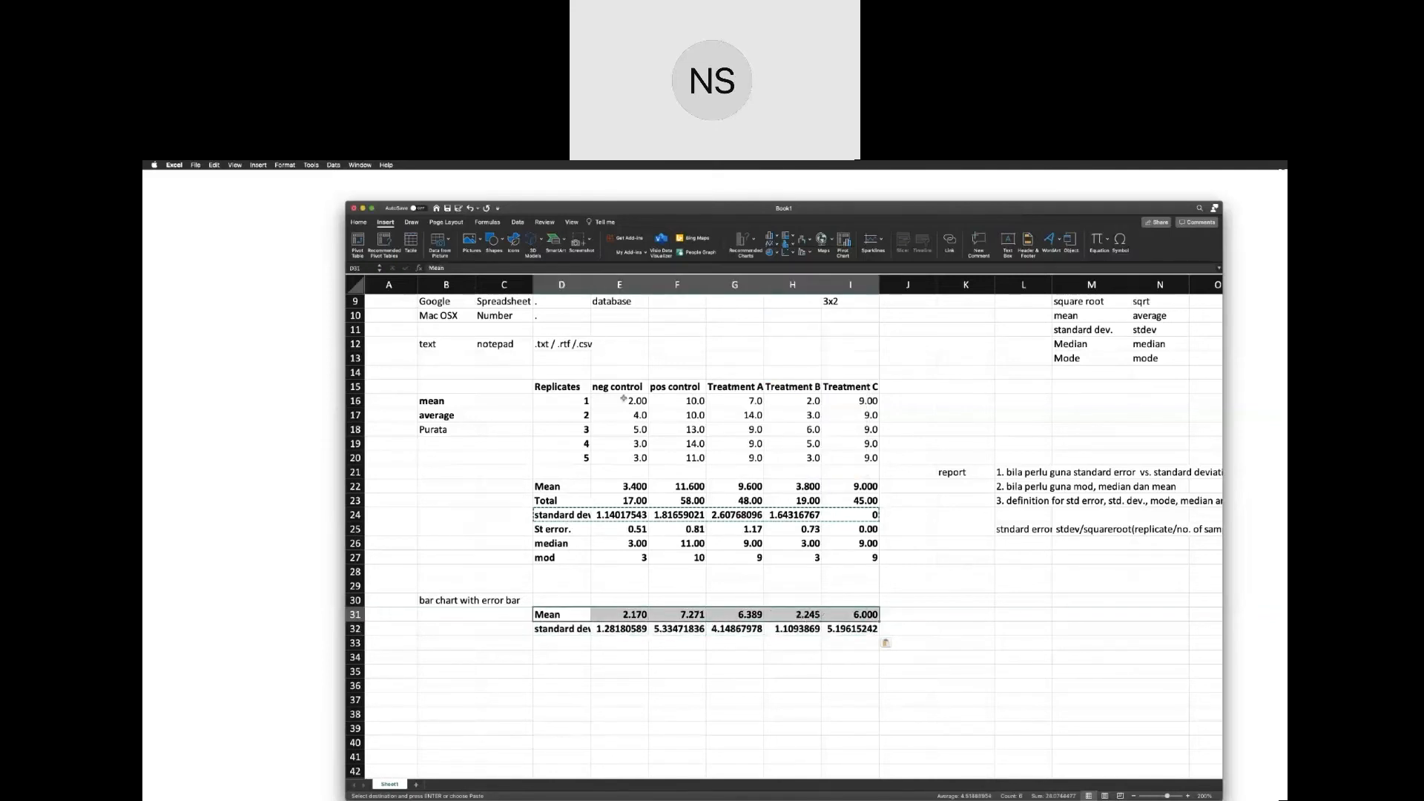
left_click(562, 387)
left_click_drag(605, 386, 853, 389)
key("super+c")
left_click(618, 605)
left_click_drag(618, 605, 850, 601)
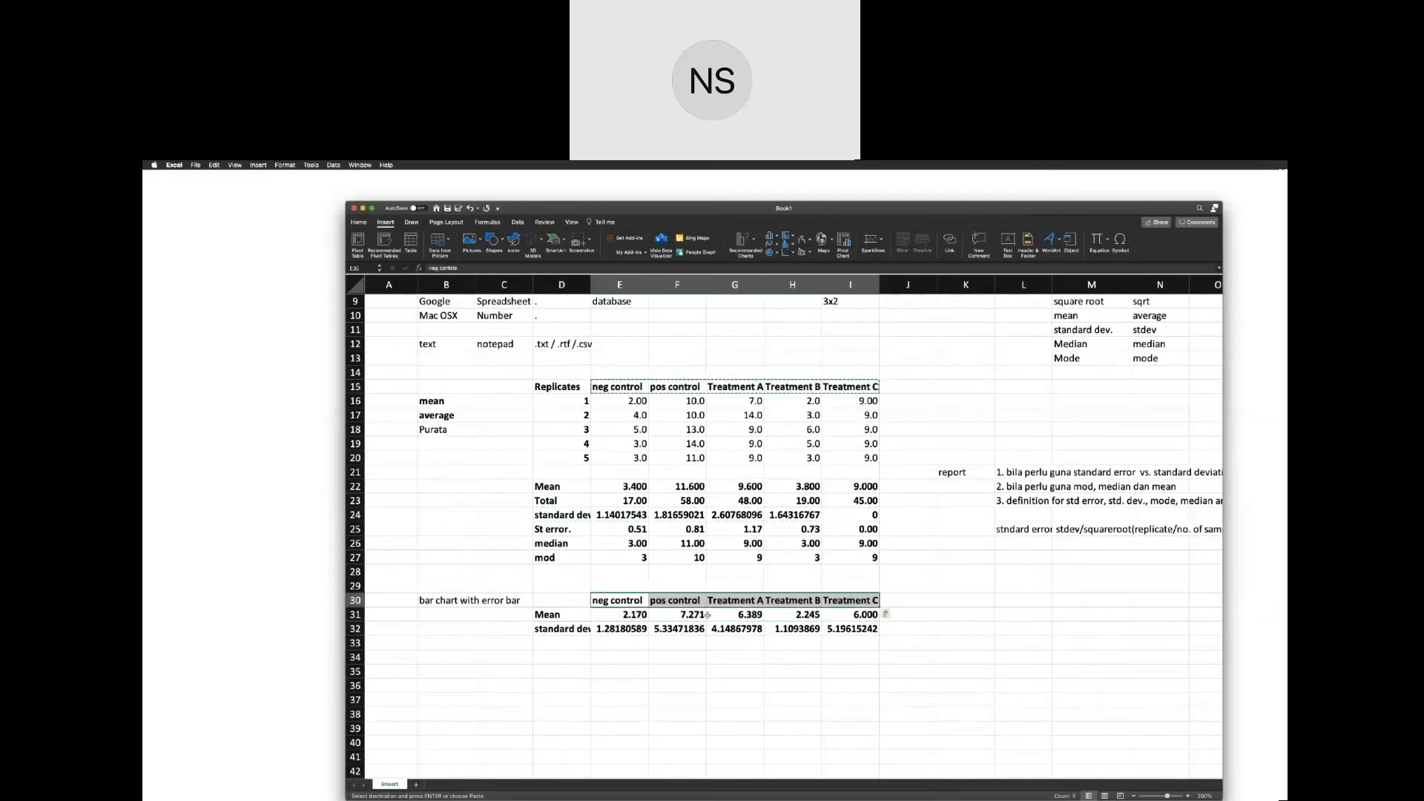
key("super+v")
left_click(798, 705)
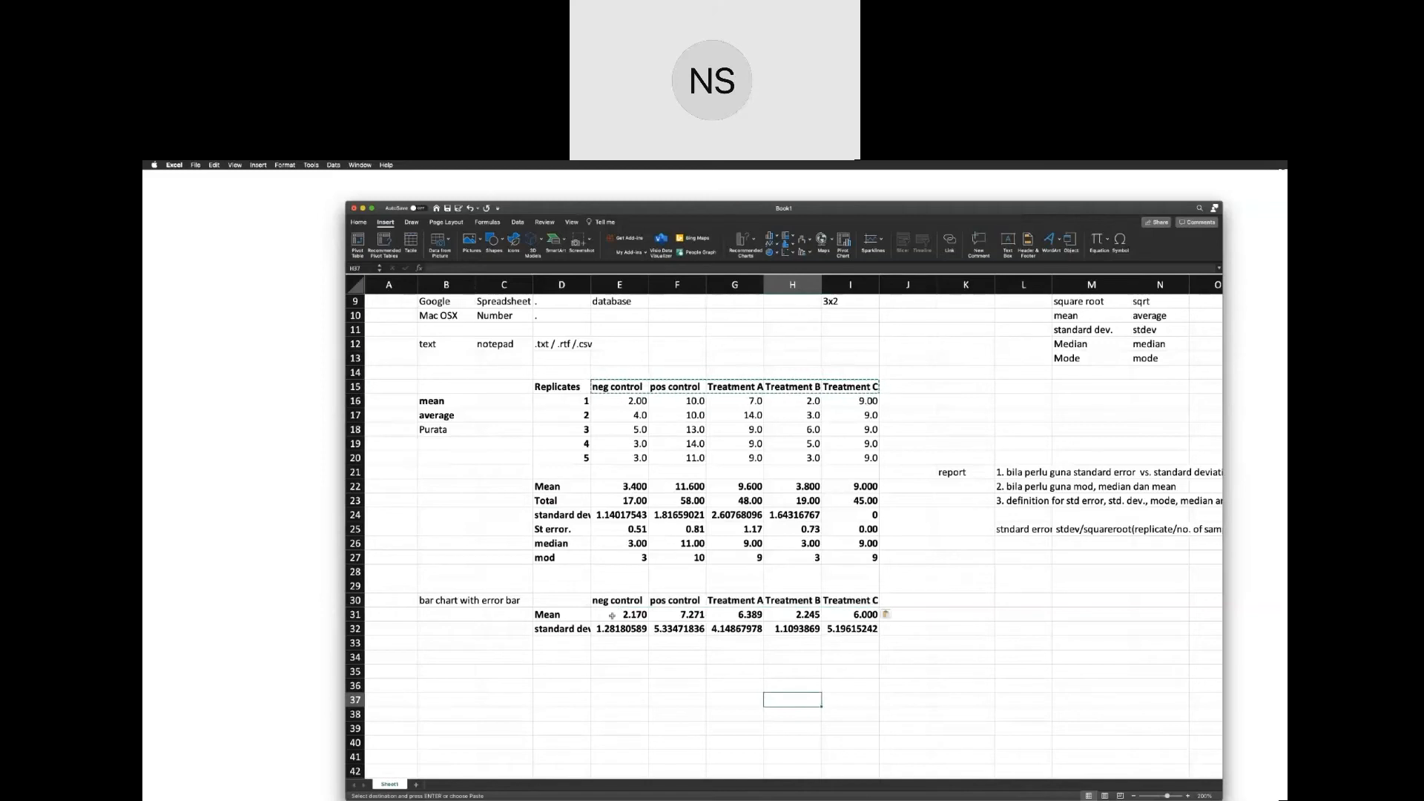
Remove the bold formatting from the mean and standard deviation values in E31:I32.
left_click_drag(612, 615, 839, 630)
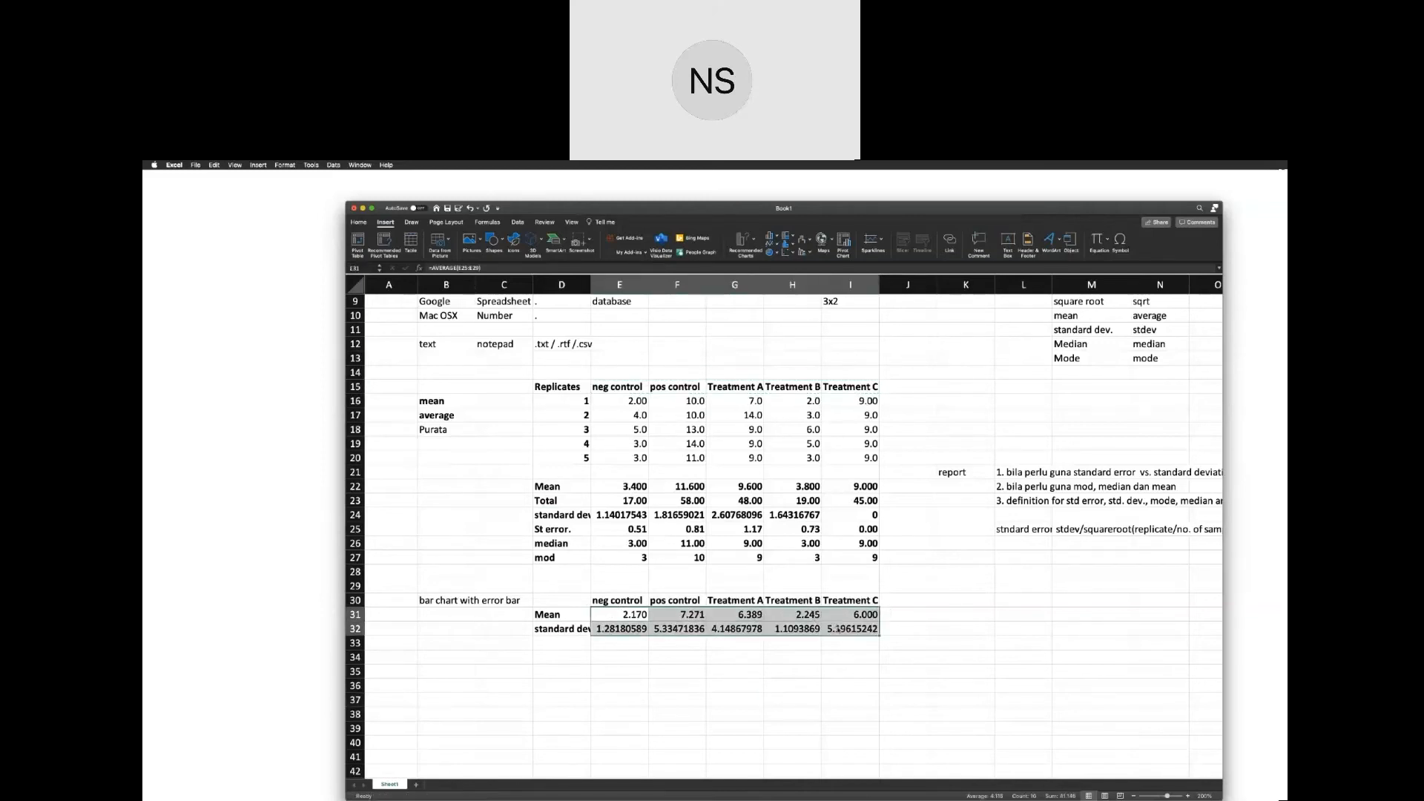
key("super+b")
left_click(894, 712)
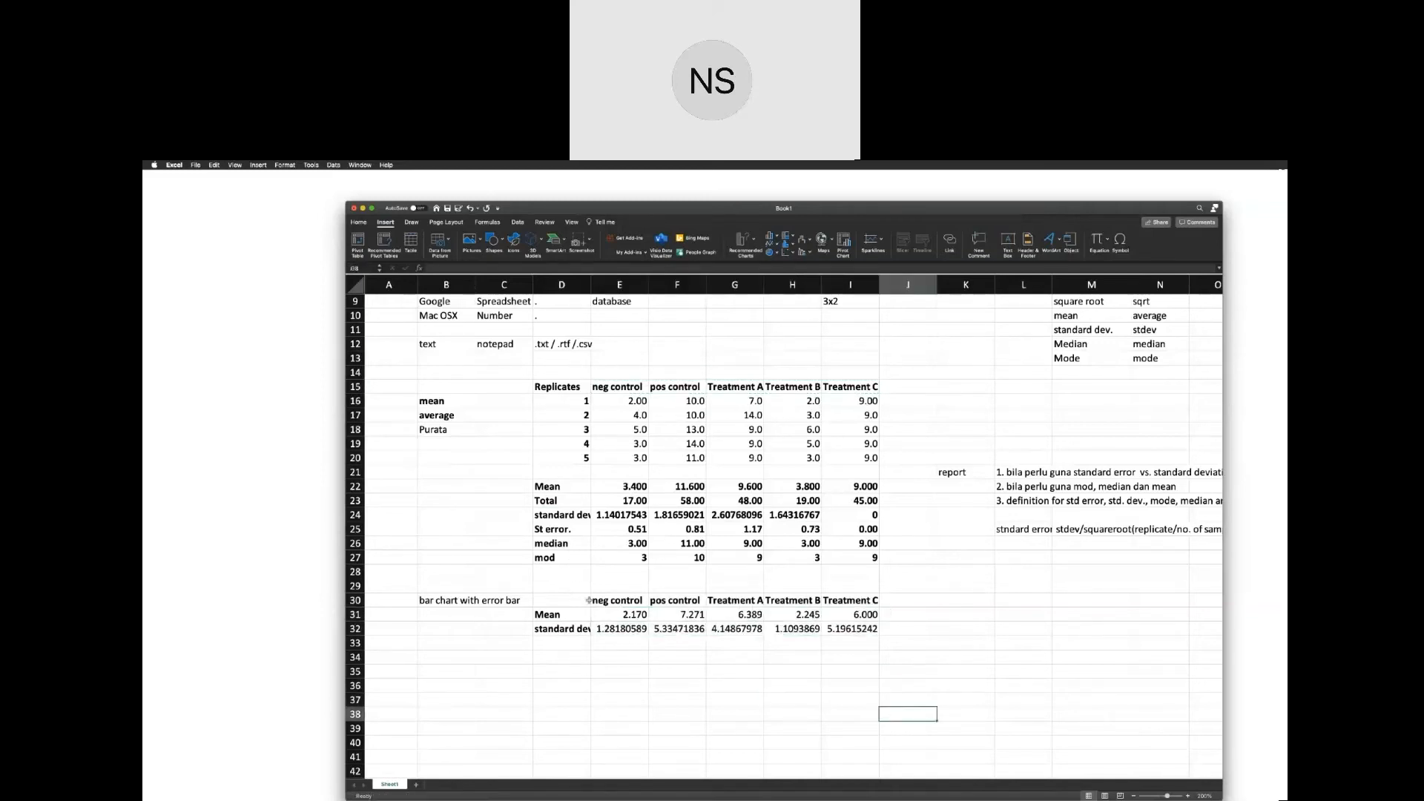
Insert a 2-D clustered column chart from D30:I31, the treatment headings and the Mean row.
left_click_drag(590, 601, 860, 616)
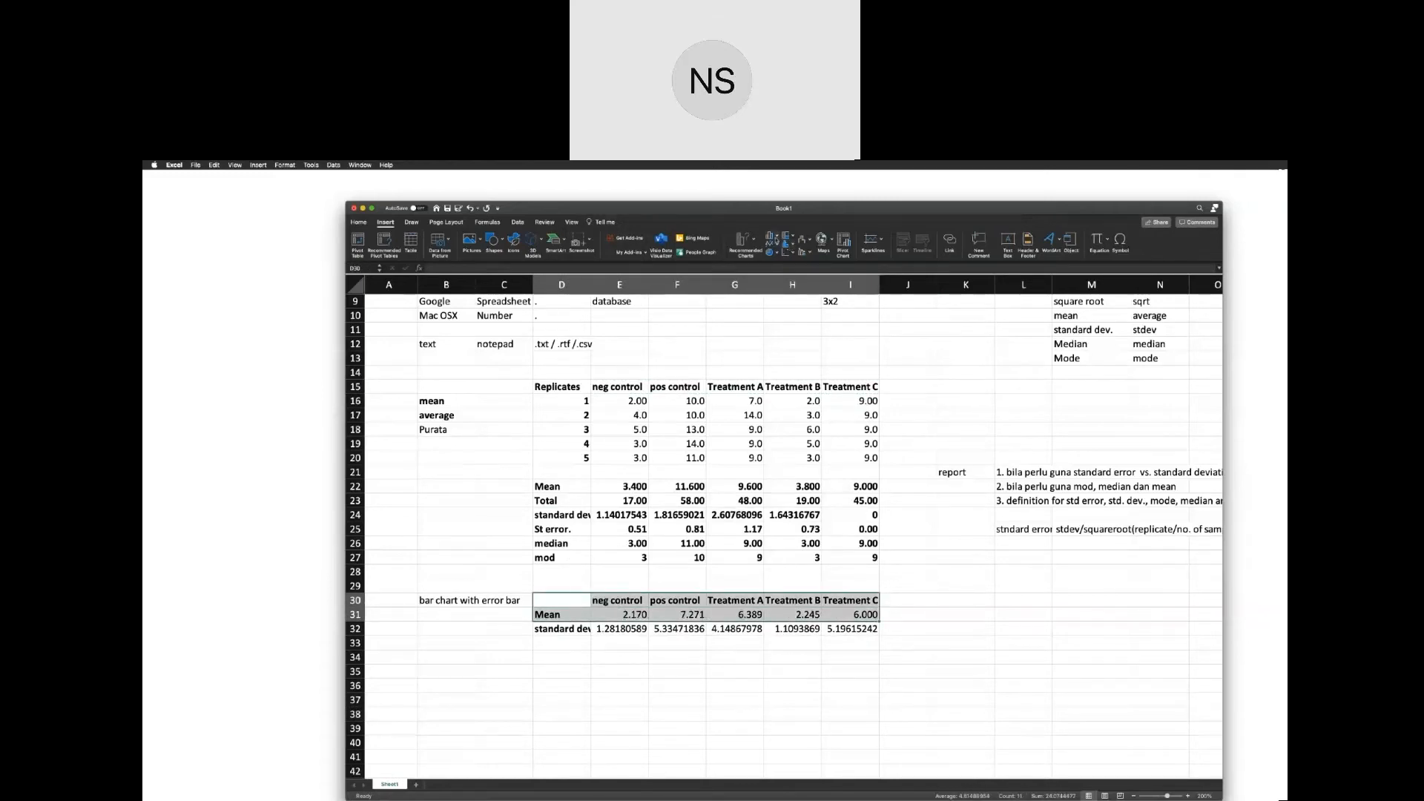
left_click(778, 237)
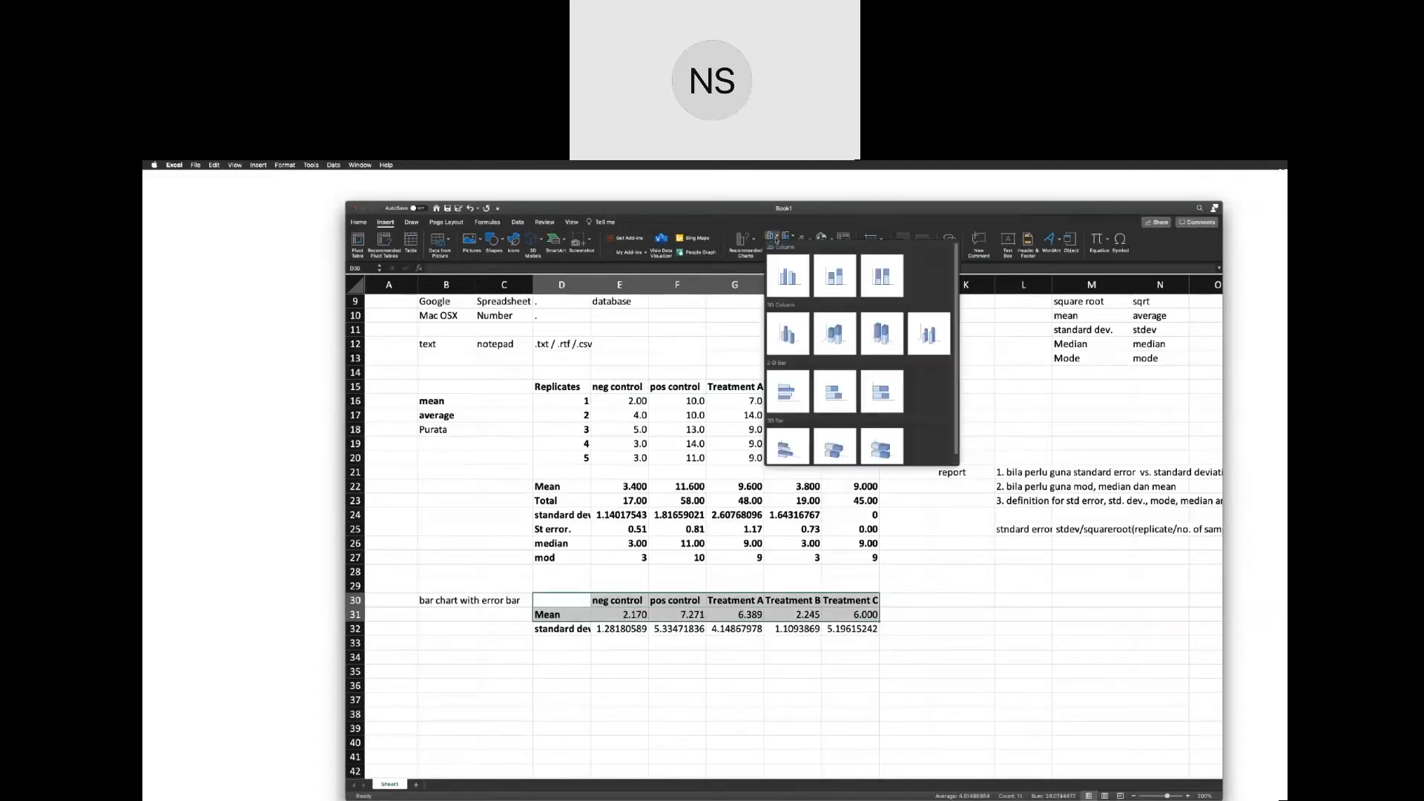
left_click(787, 278)
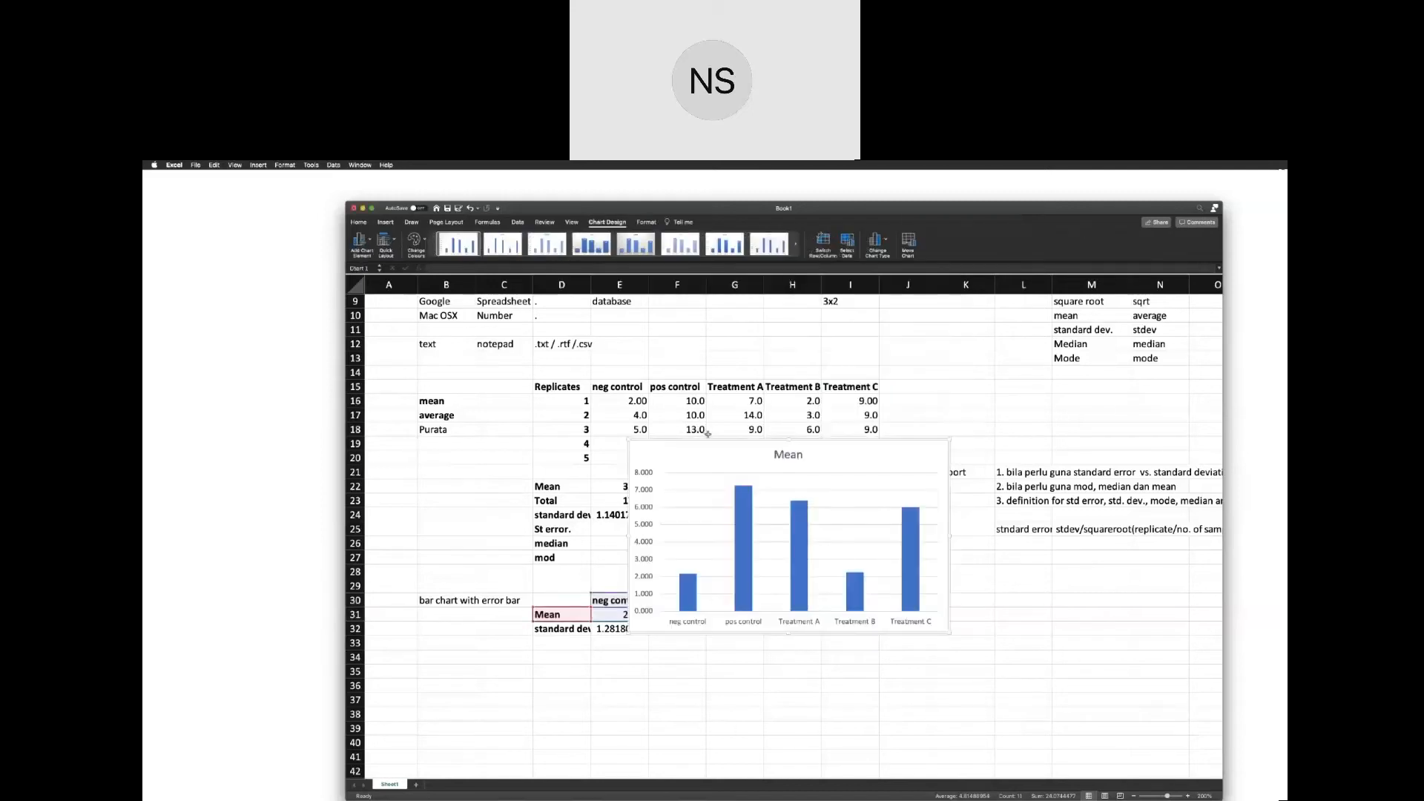
Move the Mean chart to the right of the data tables and make it narrower.
left_click_drag(707, 434, 948, 586)
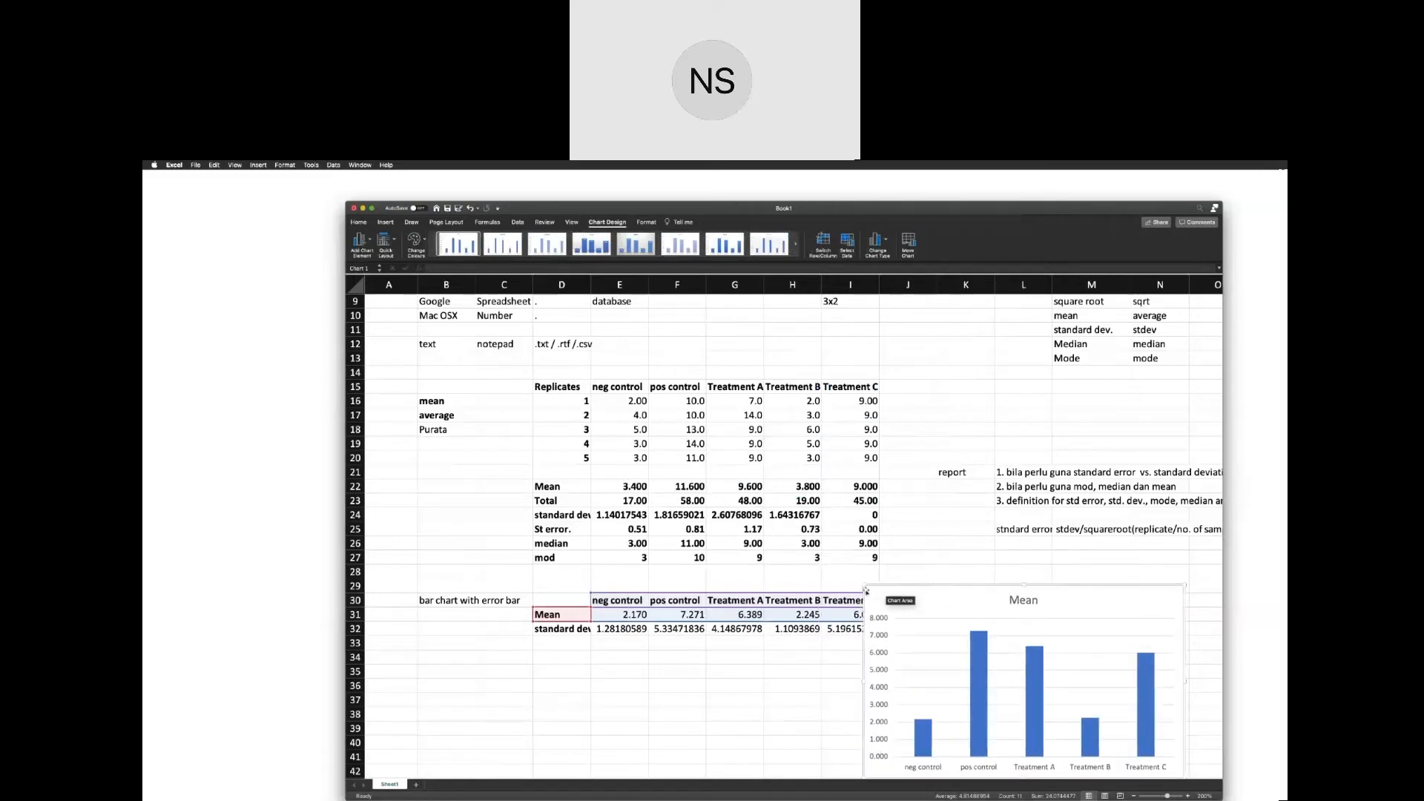
left_click_drag(866, 590, 924, 405)
scroll(925, 404, "right", 1)
scroll(924, 404, "down", 1)
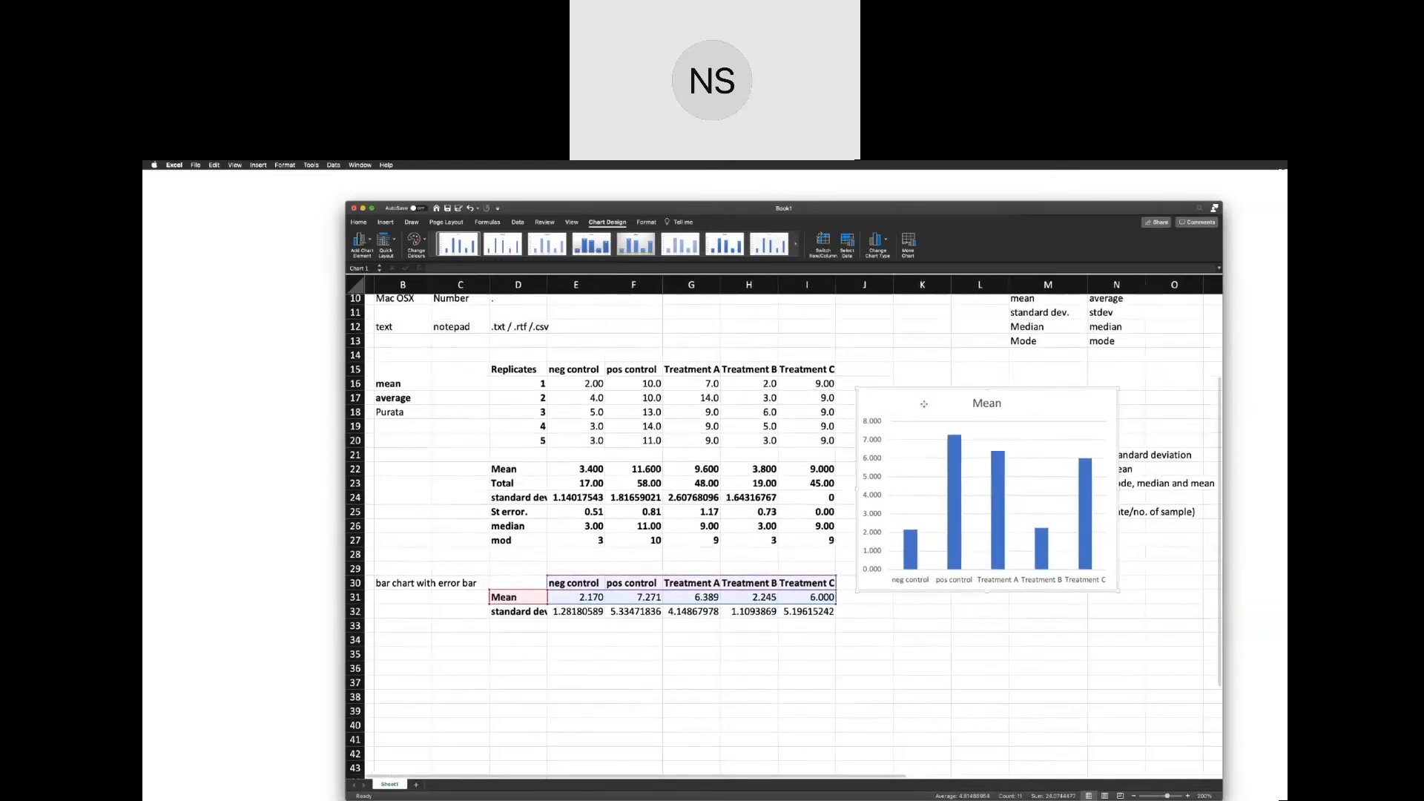
scroll(925, 404, "up", 1)
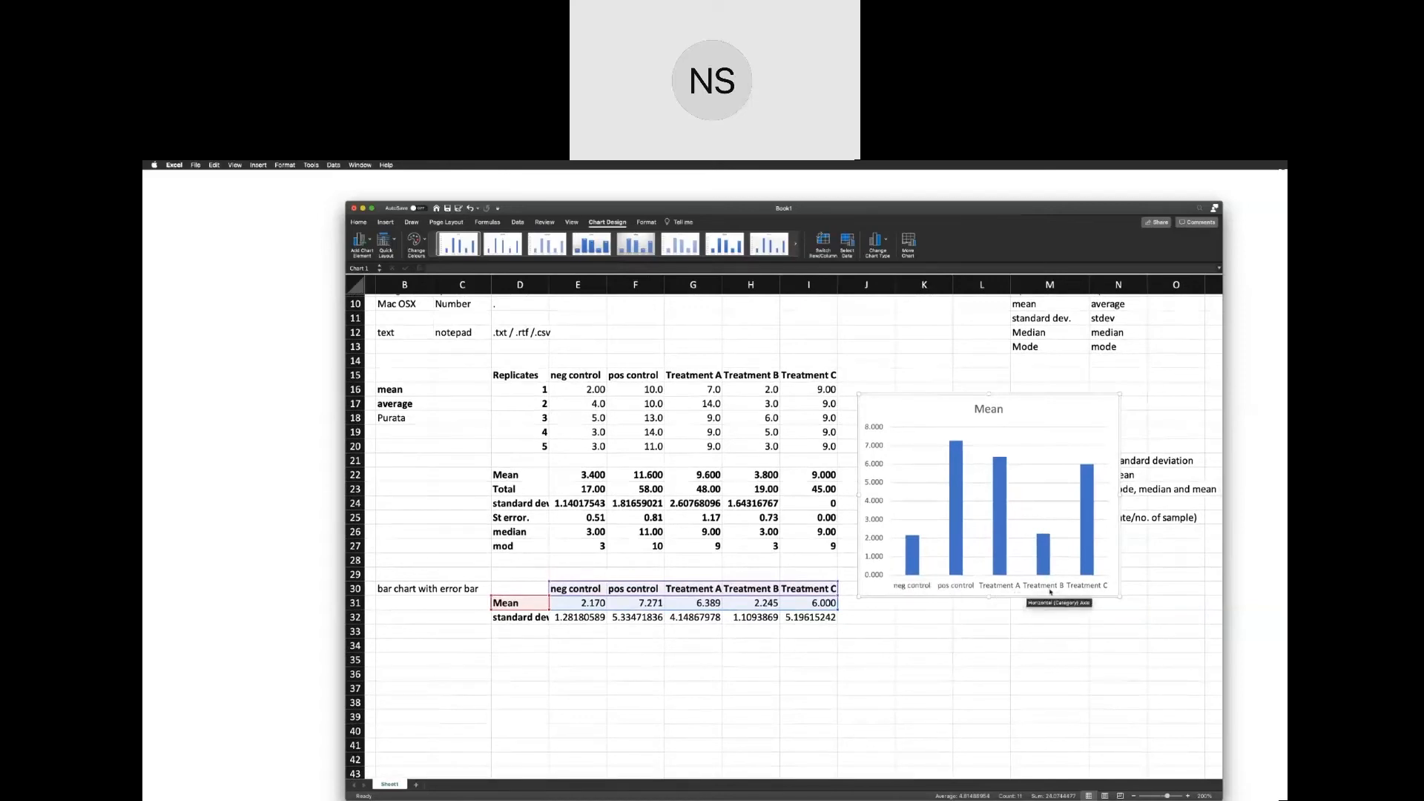
Open the formatting options for the Mean chart and target the chart area.
double_click(903, 588)
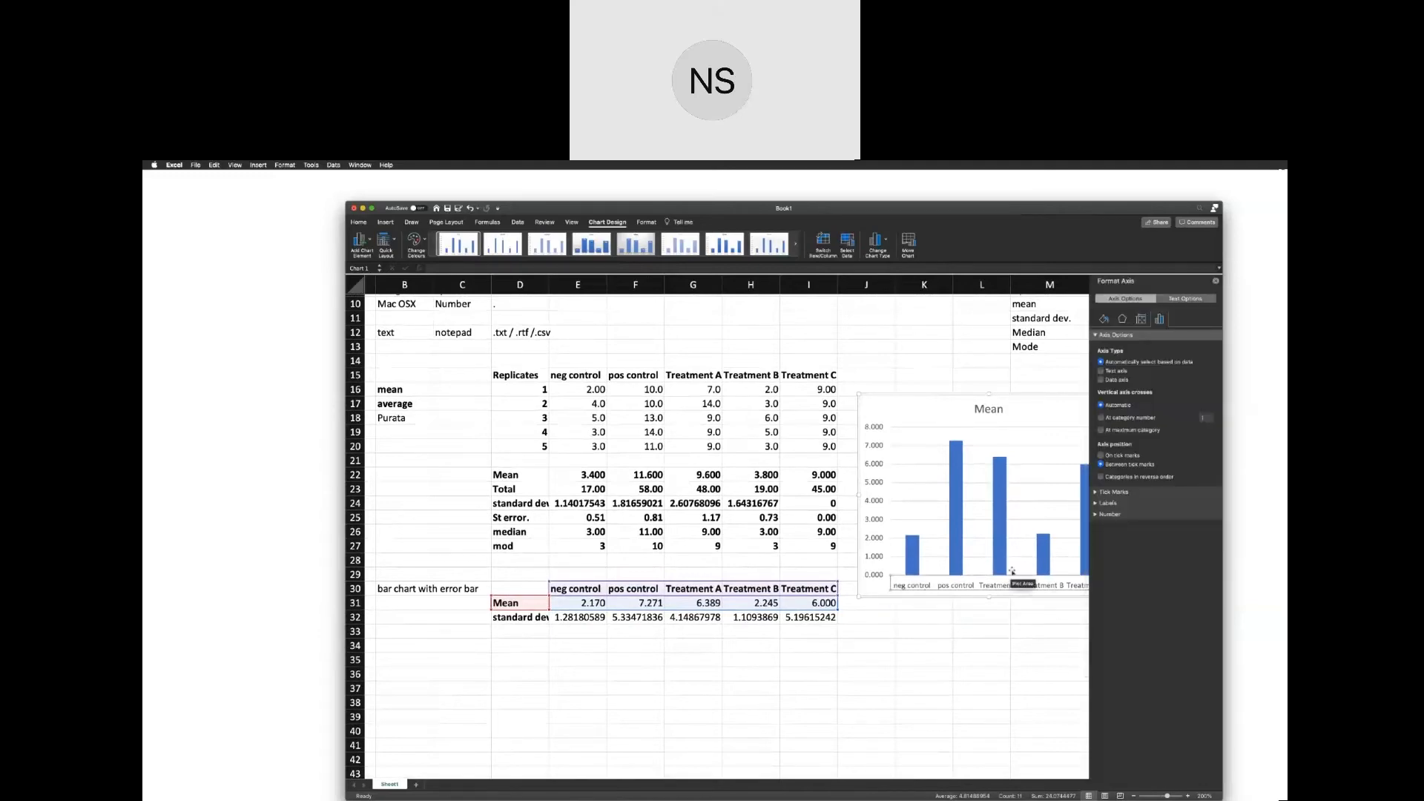
left_click(986, 635)
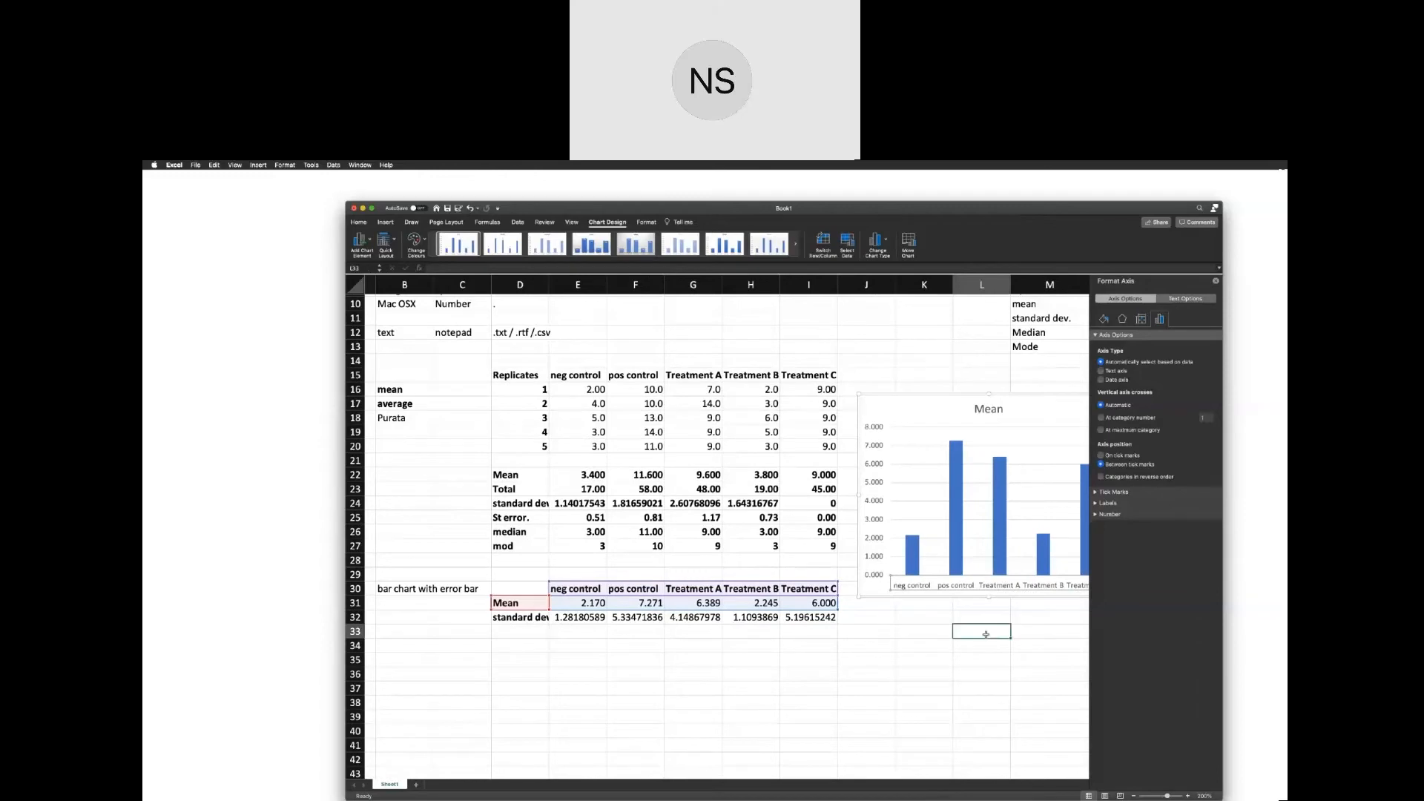
left_click(1035, 403)
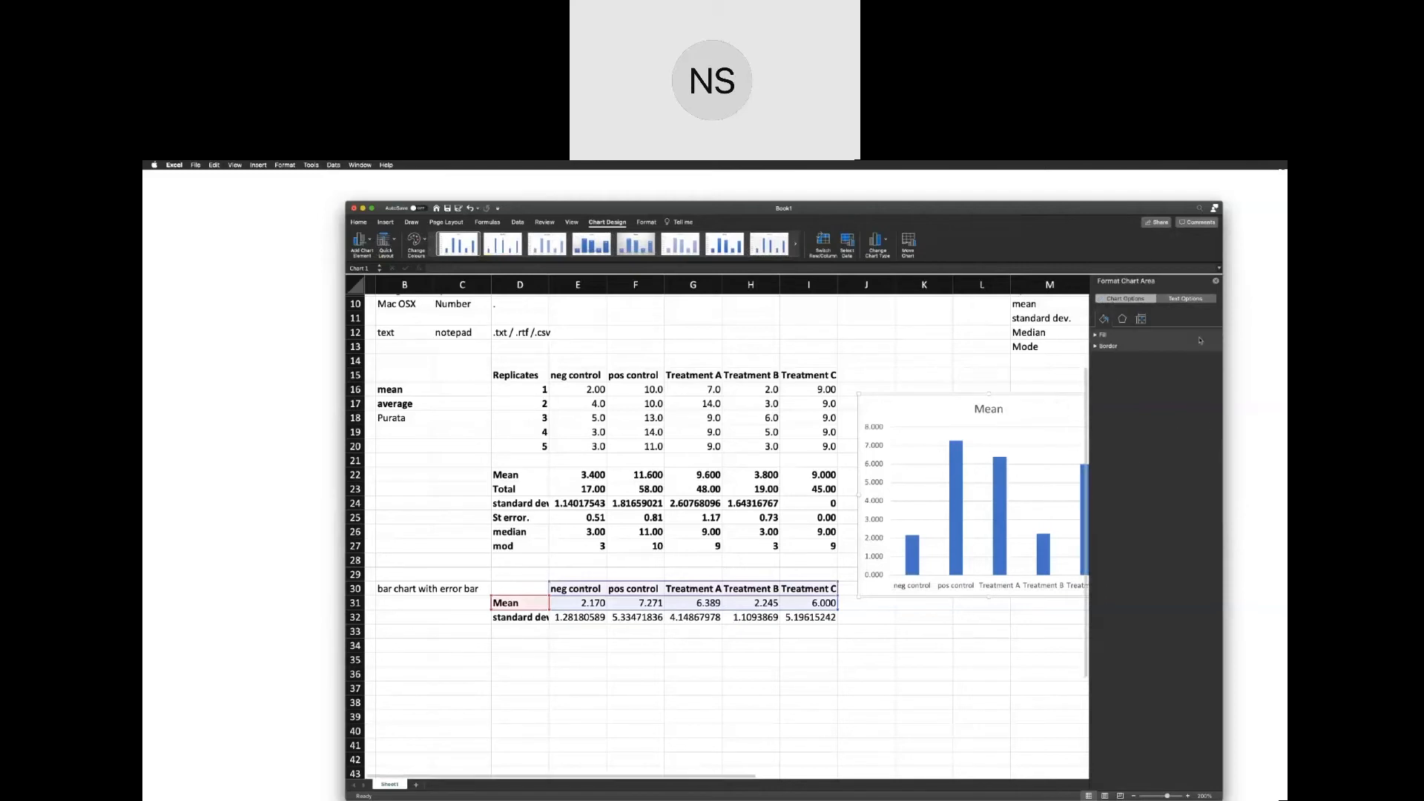
Shift and widen the workbook window, and reposition the Mean chart slightly lower beside the tables.
mouse_move(1066, 207)
left_mouse_down()
mouse_move(954, 206)
mouse_move(1087, 211)
left_mouse_up()
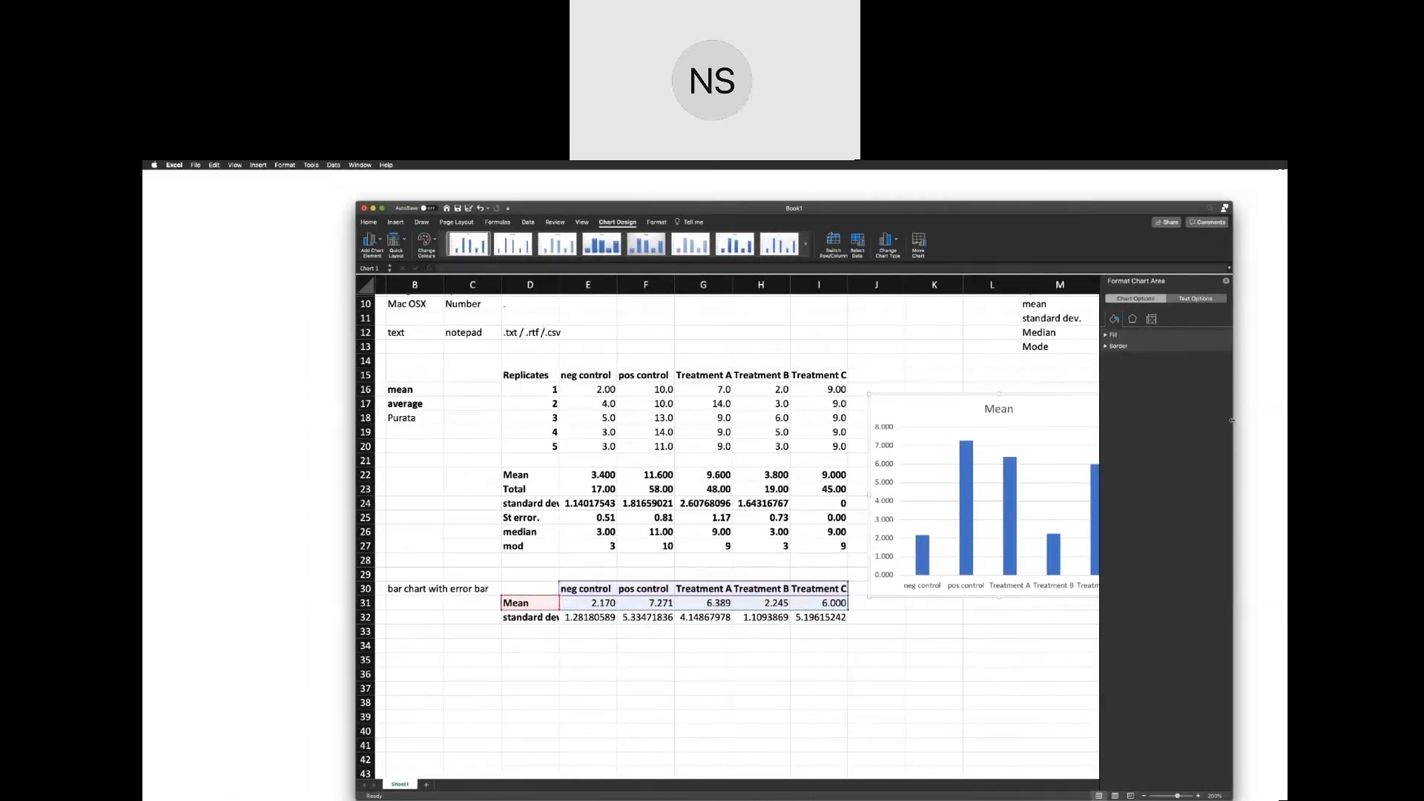
left_click_drag(1232, 419, 1269, 420)
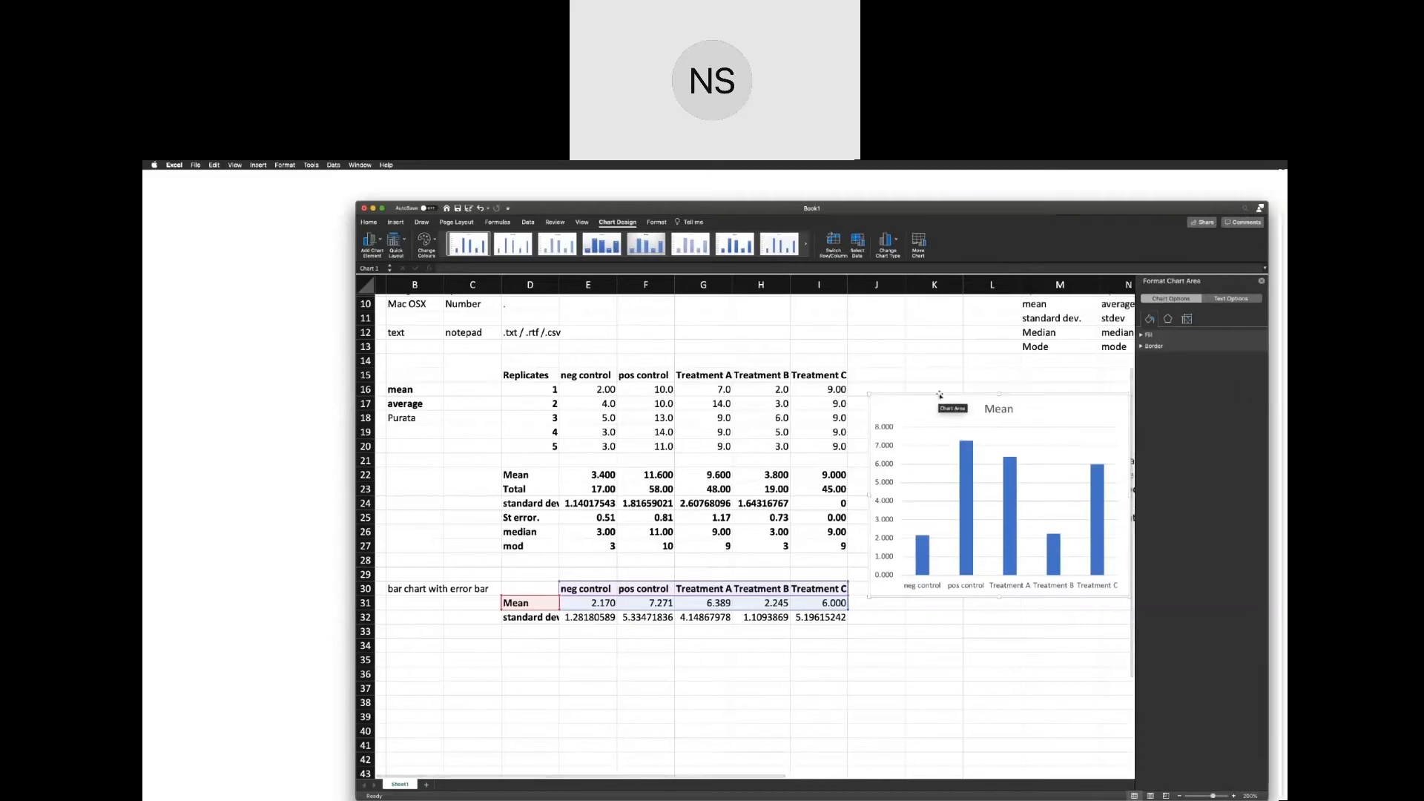
left_click_drag(940, 395, 915, 467)
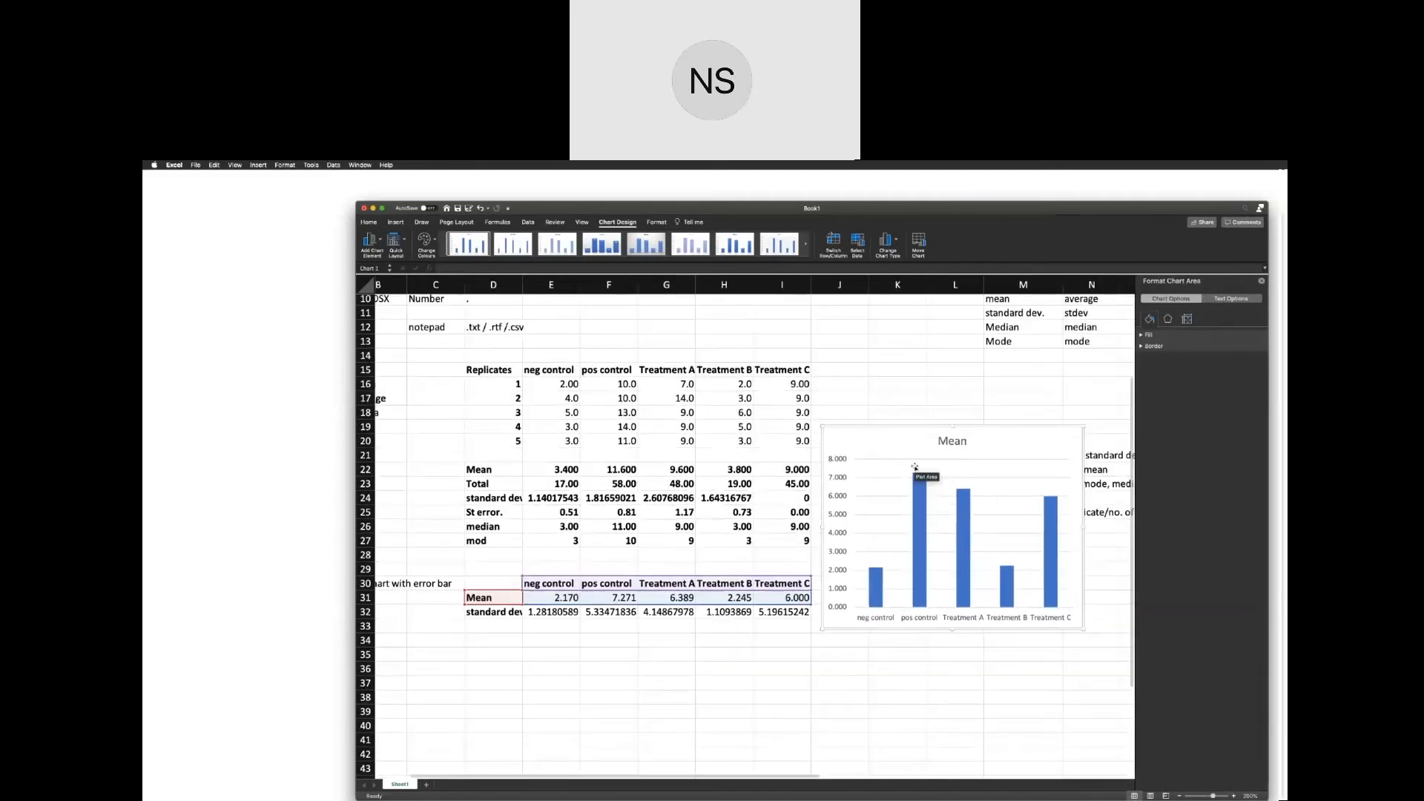
Add vertical error bars to the Mean columns using More Error Bars Options.
left_click(924, 488)
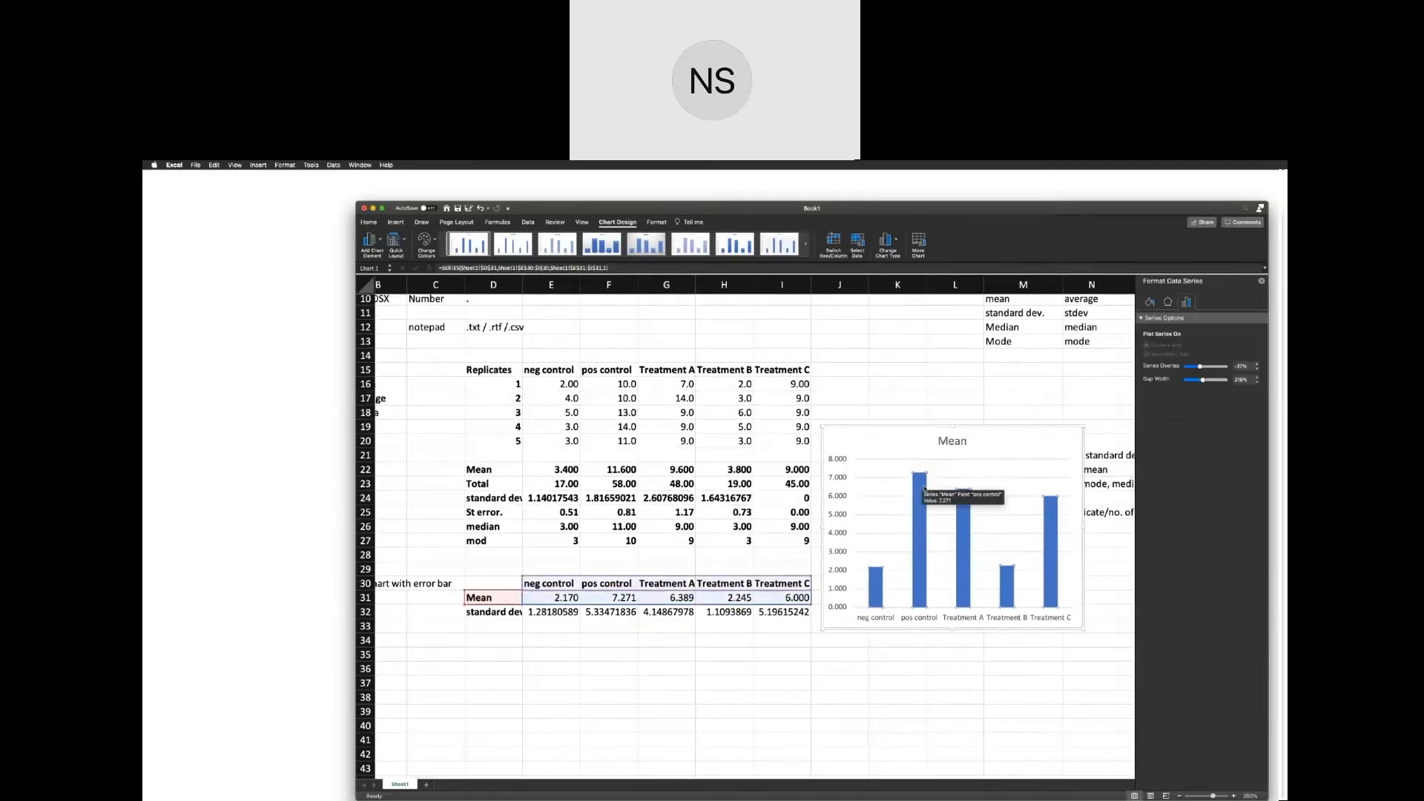
left_click(924, 488)
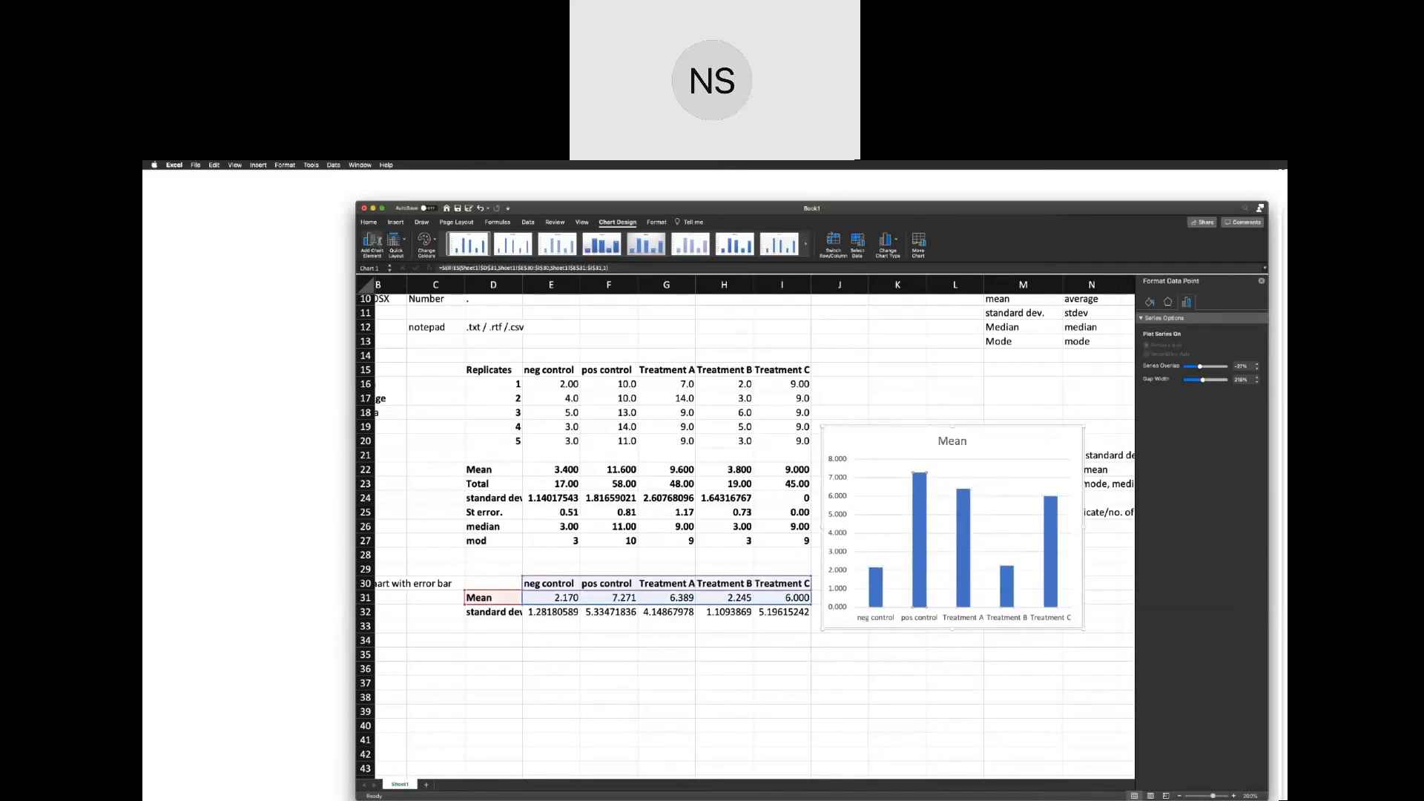
left_click(379, 242)
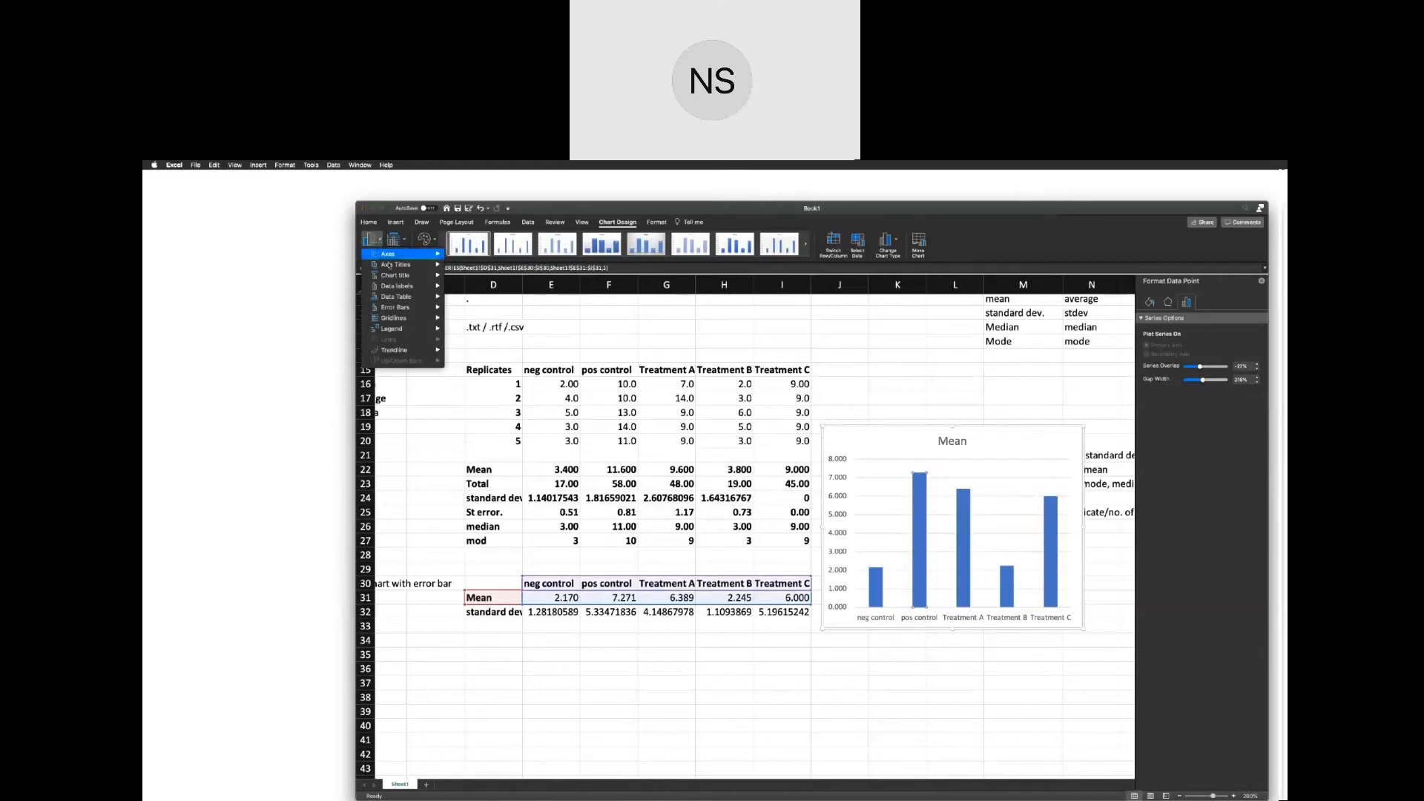
mouse_move(395, 309)
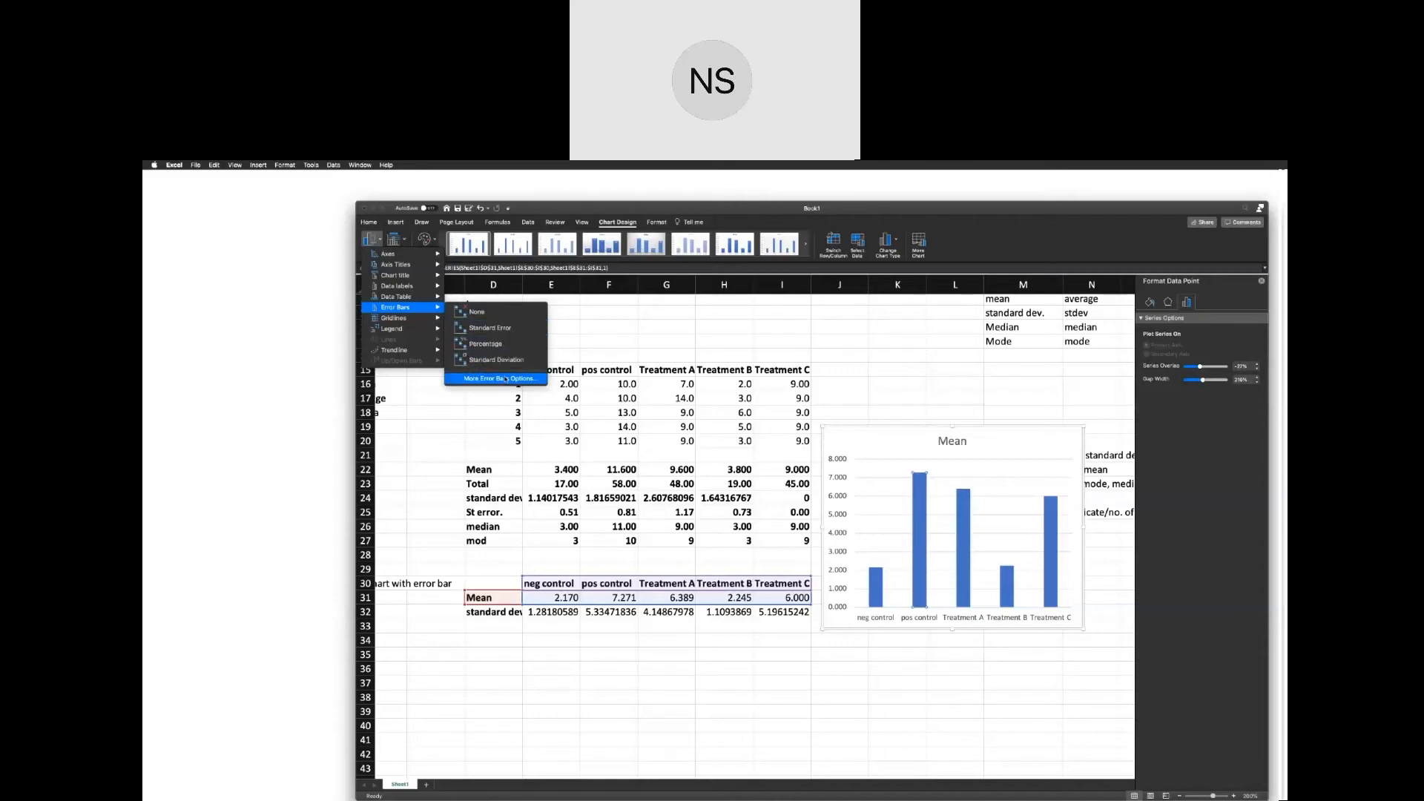
left_click(505, 380)
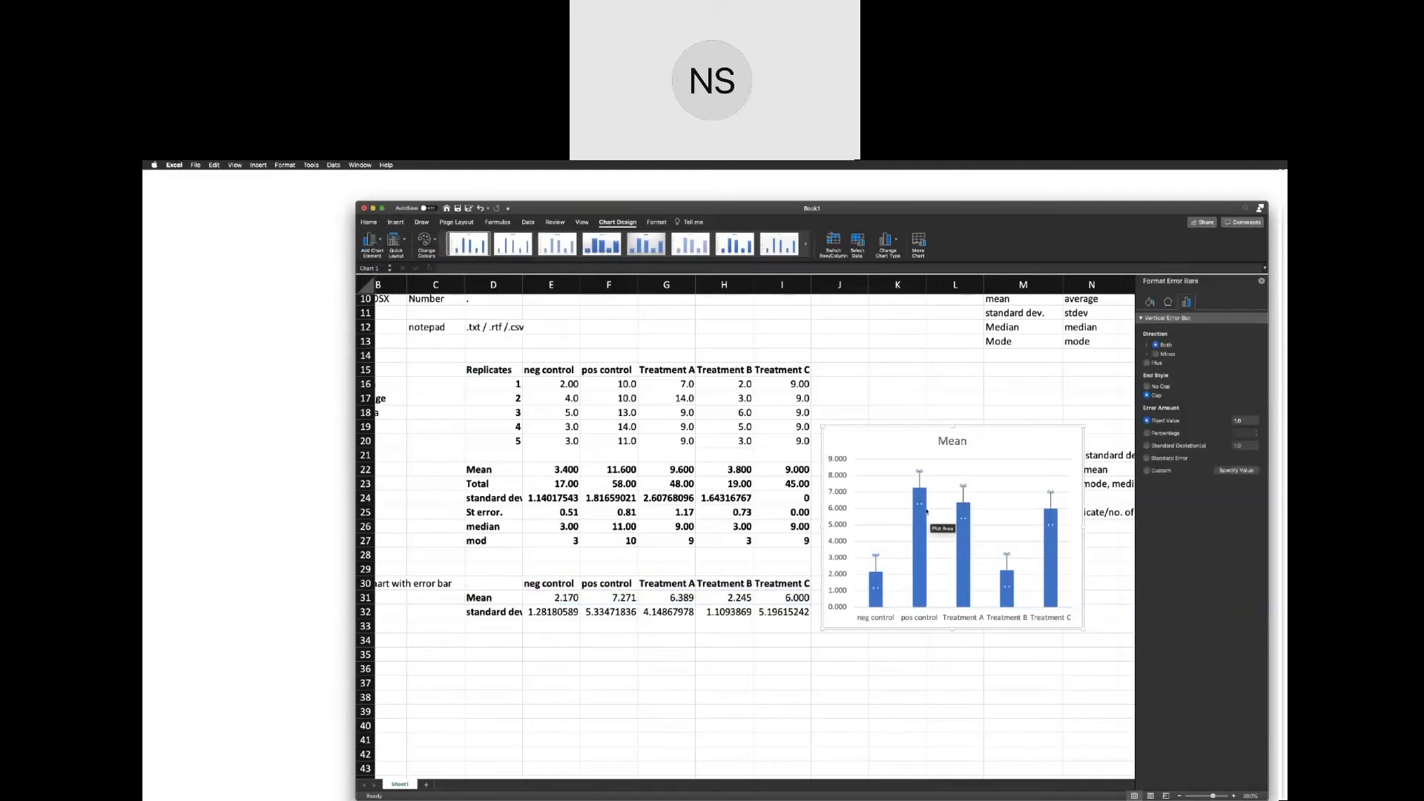
left_click(931, 481)
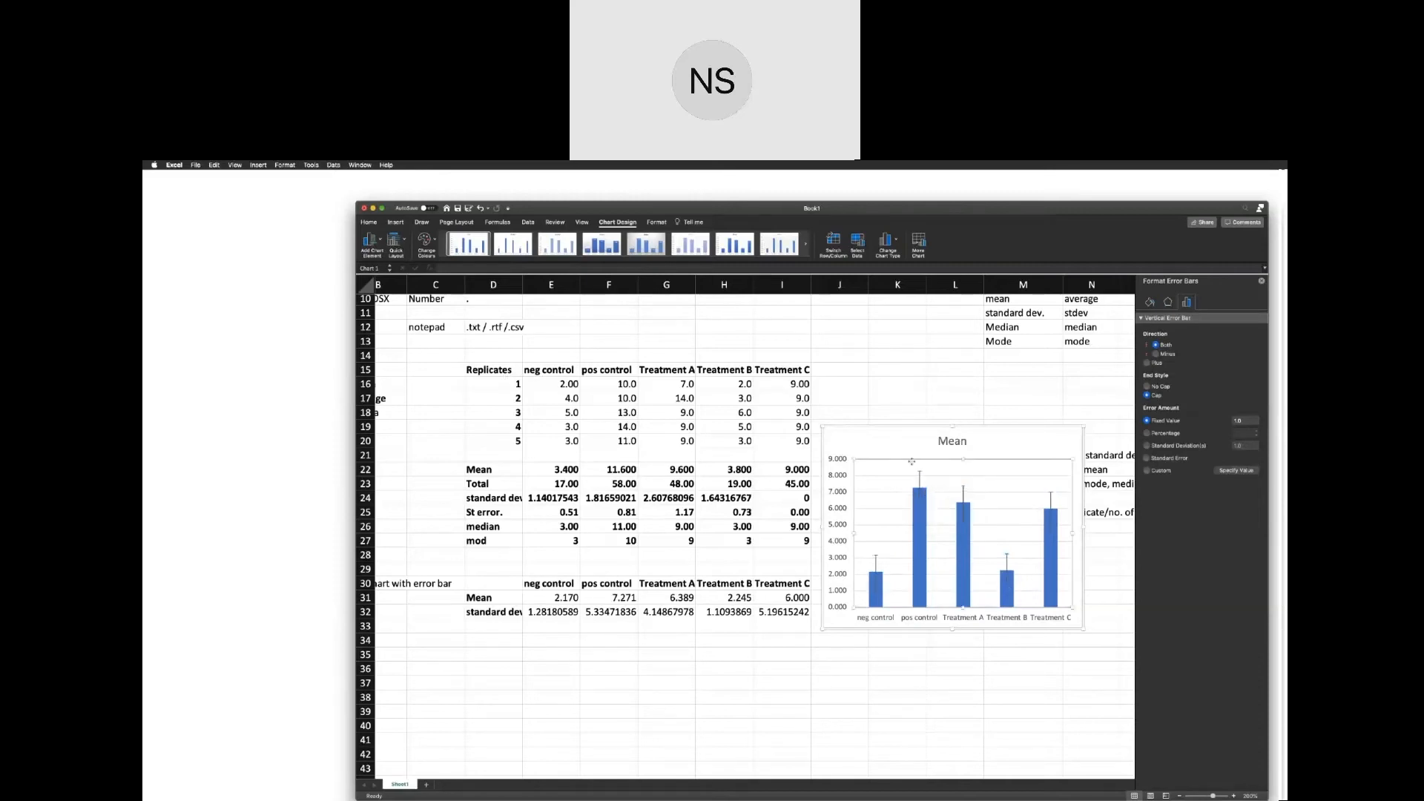
left_click(900, 443)
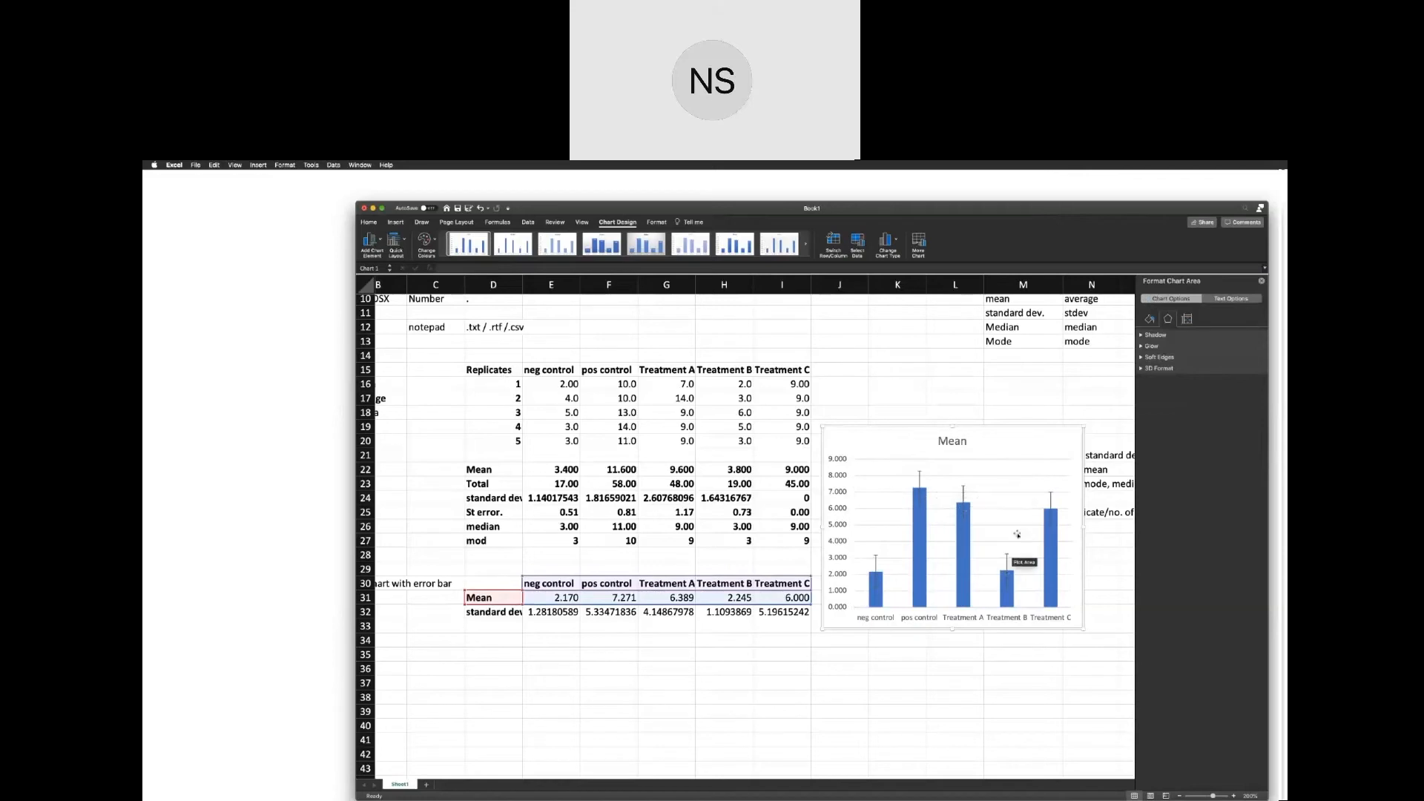
Check the standard deviation cells E32 to I32 one by one, comparing them with the chart's error bars.
left_click(556, 611)
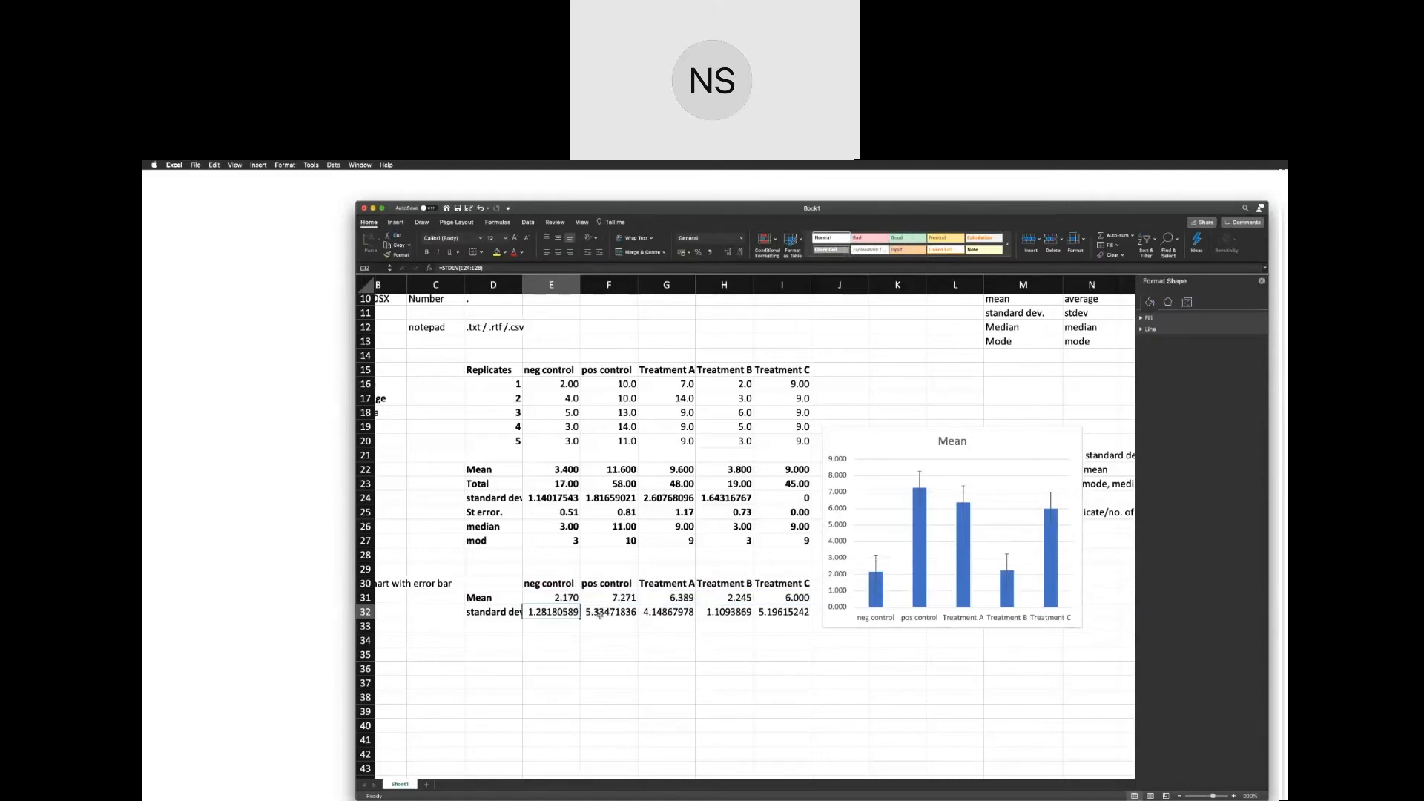
left_click(600, 615)
left_click(656, 615)
left_click(729, 616)
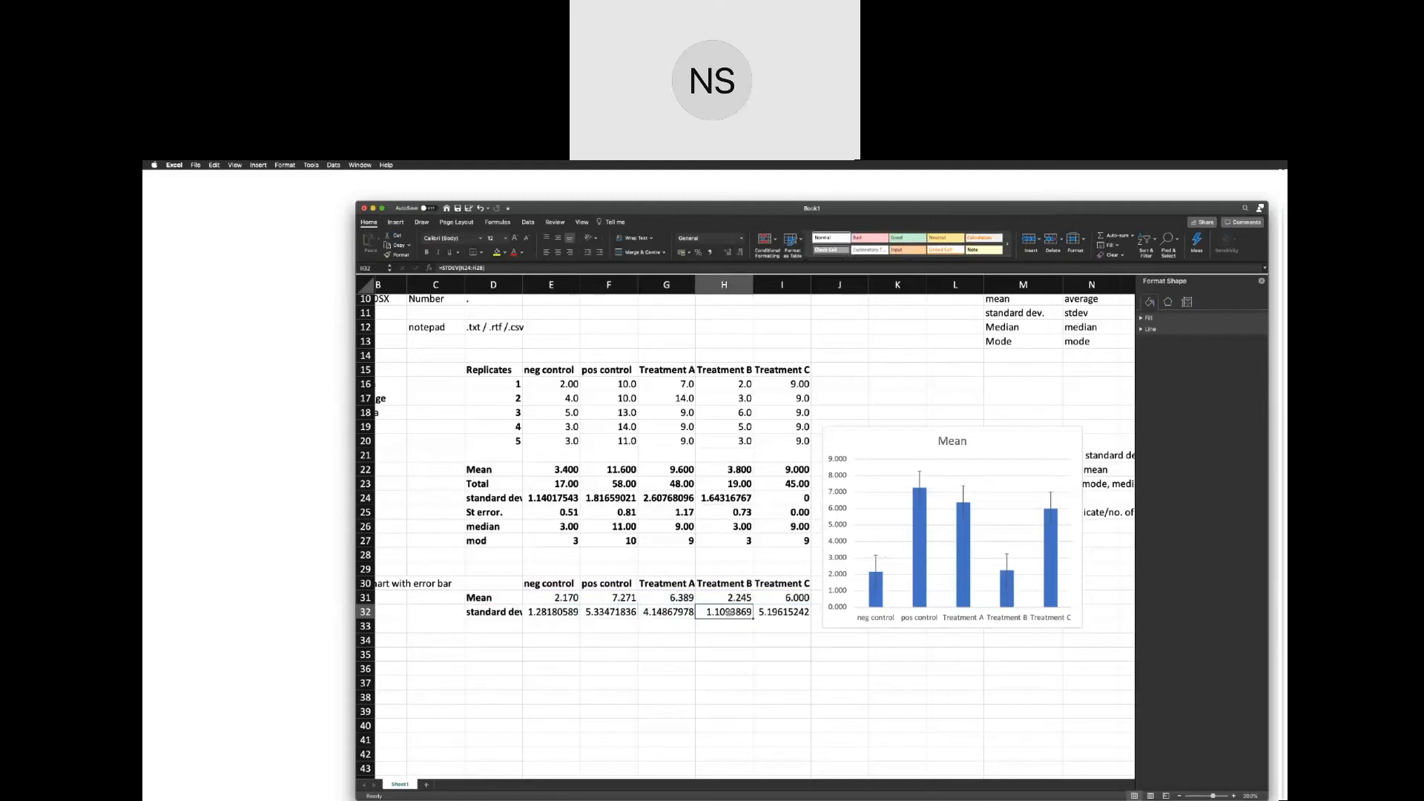
left_click(783, 615)
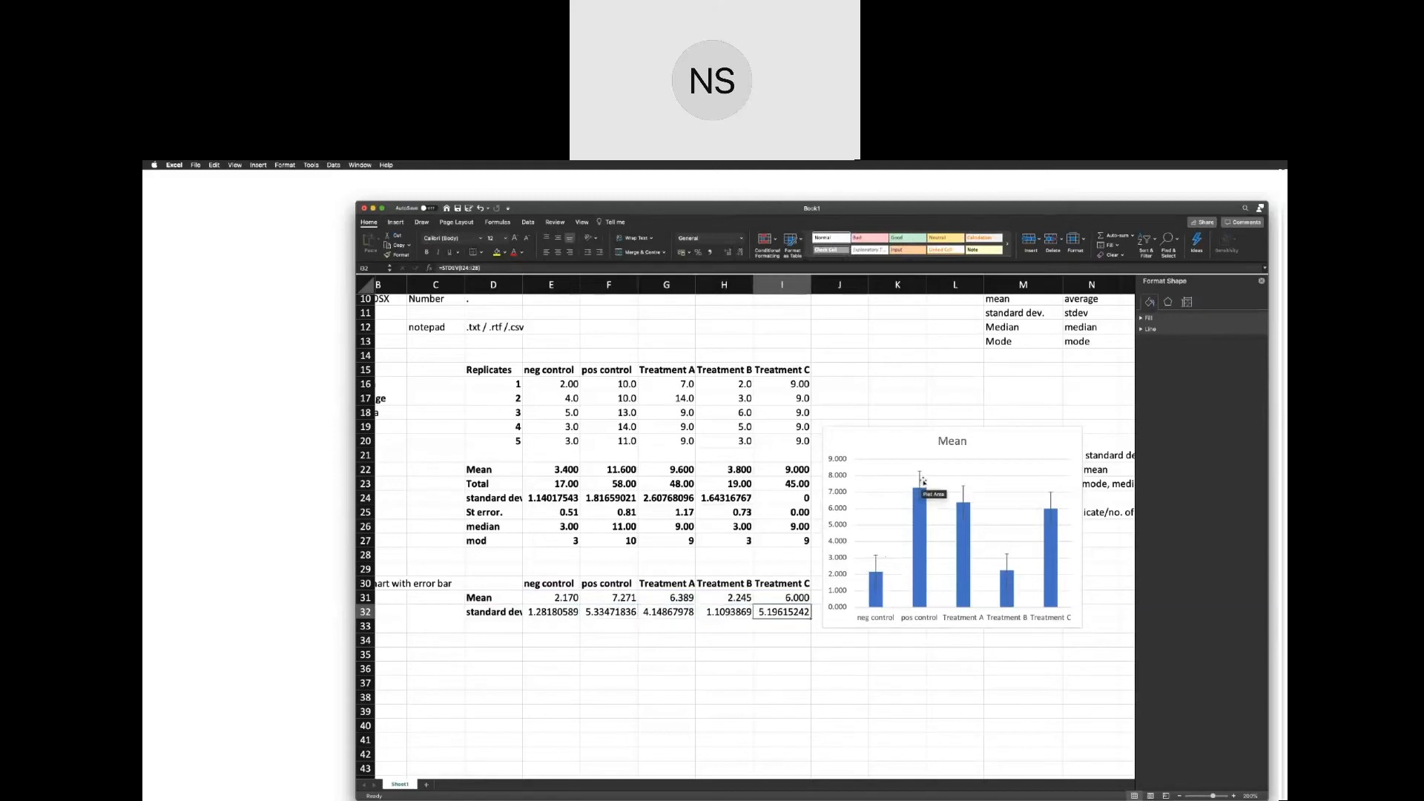
Remove the horizontal major gridlines from the Mean chart.
left_click(898, 478)
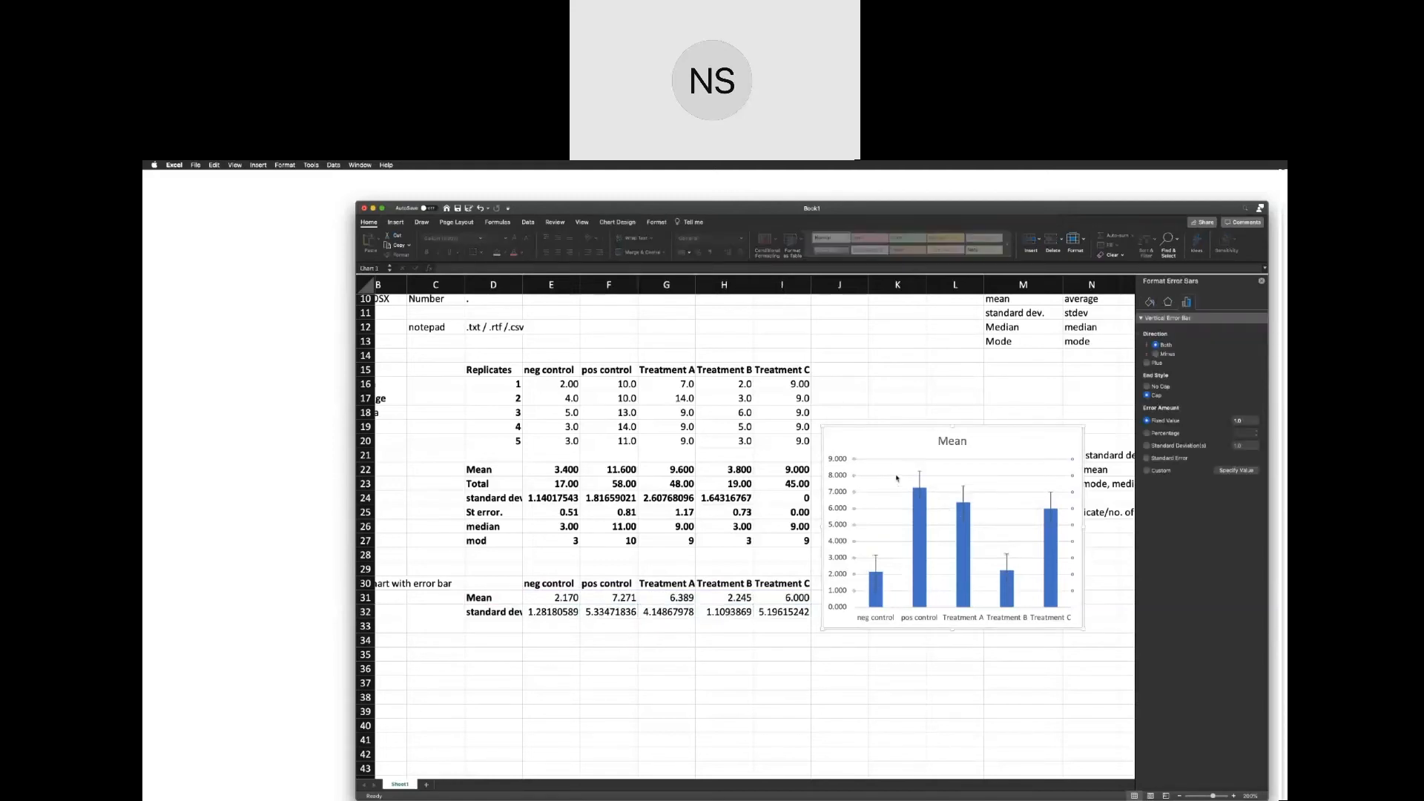
left_click(897, 479)
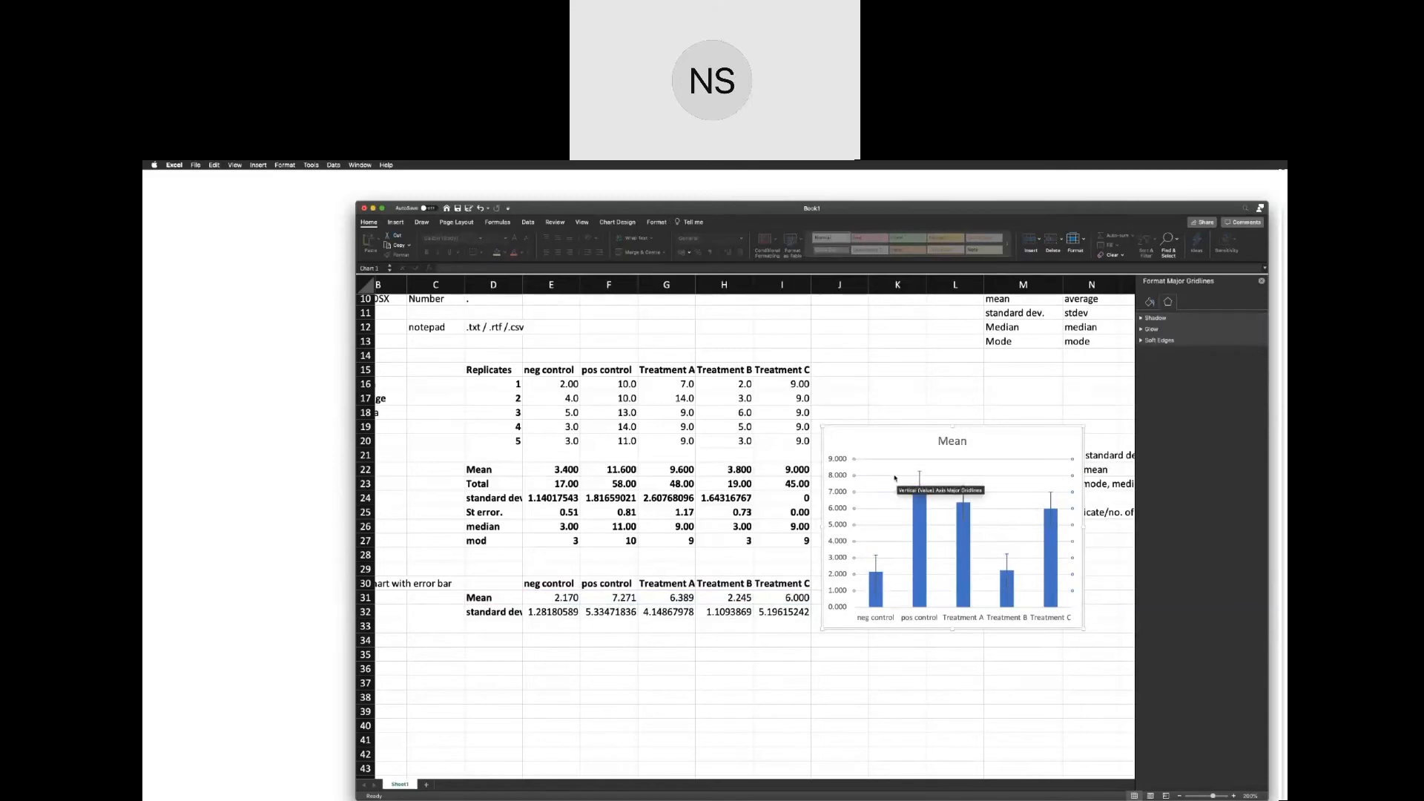
left_click(900, 487)
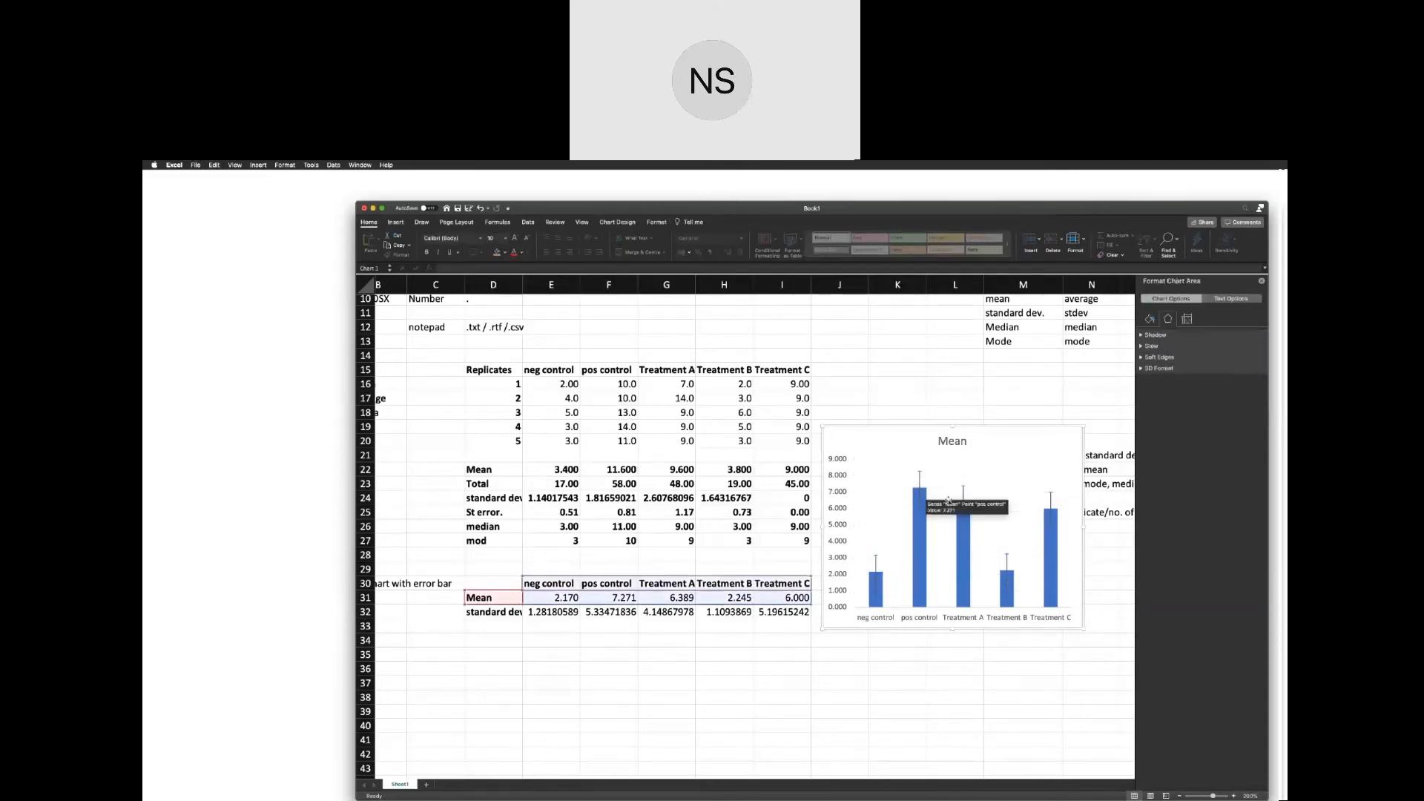
Switch the Mean chart's vertical error bars to a custom error amount and open the value specification.
left_click(876, 568)
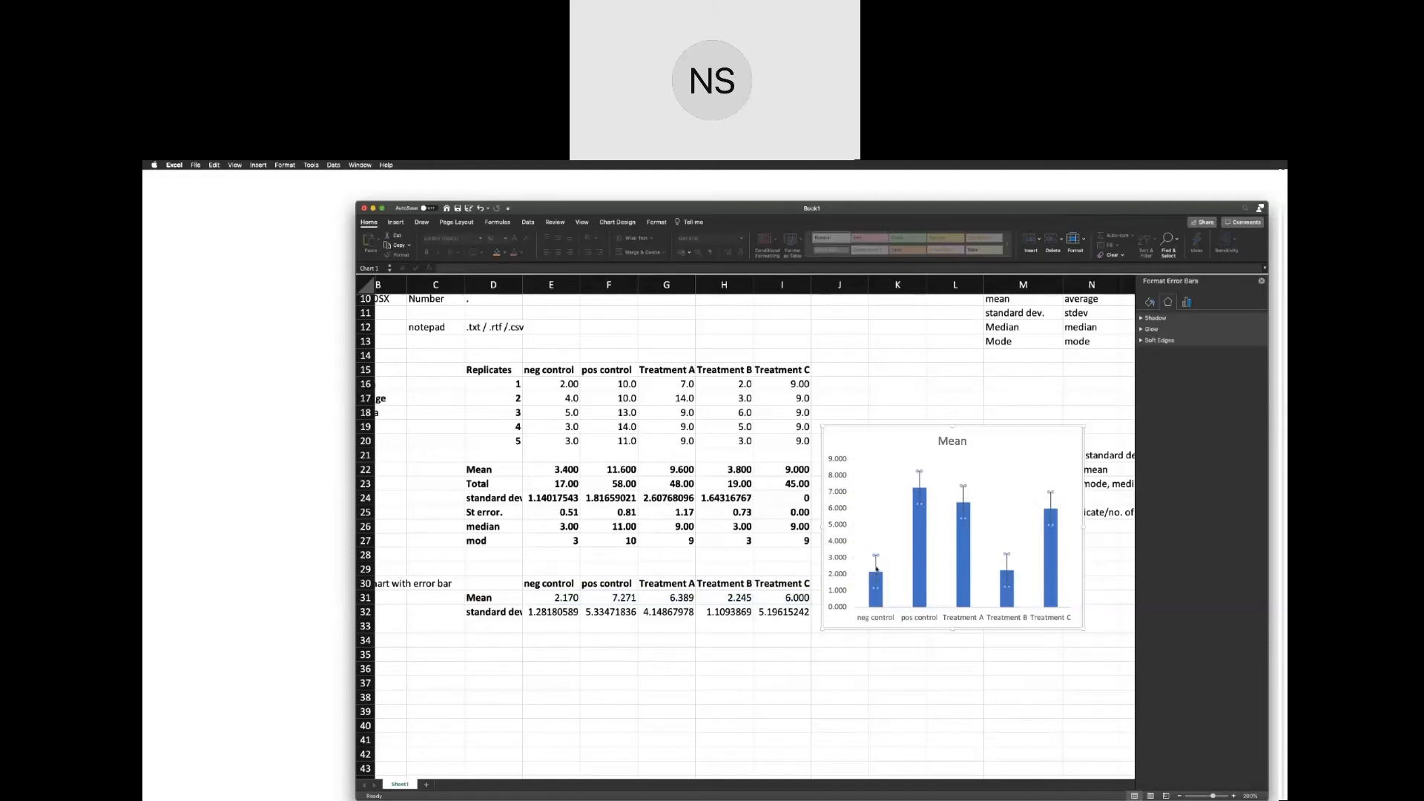
double_click(876, 569)
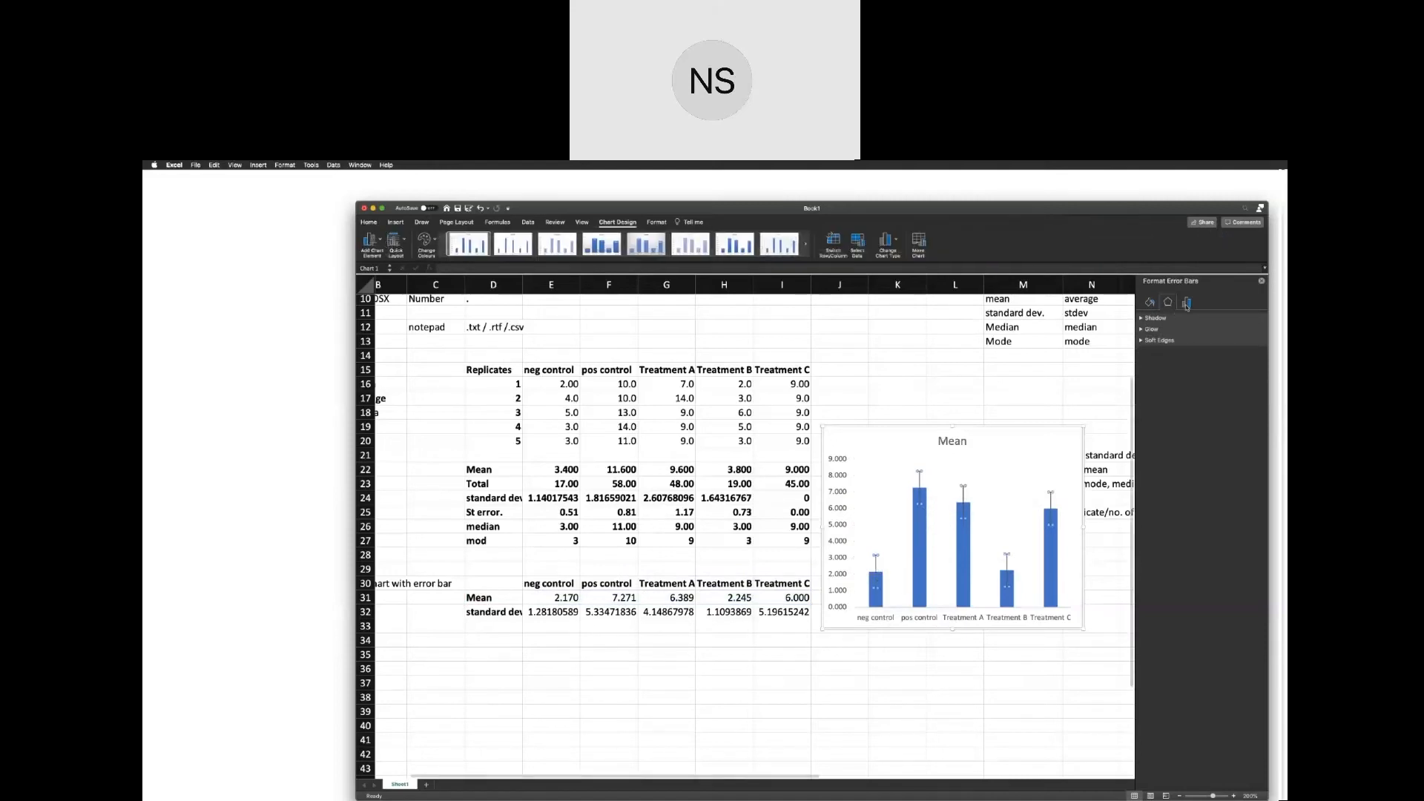
left_click_drag(1145, 210, 1094, 206)
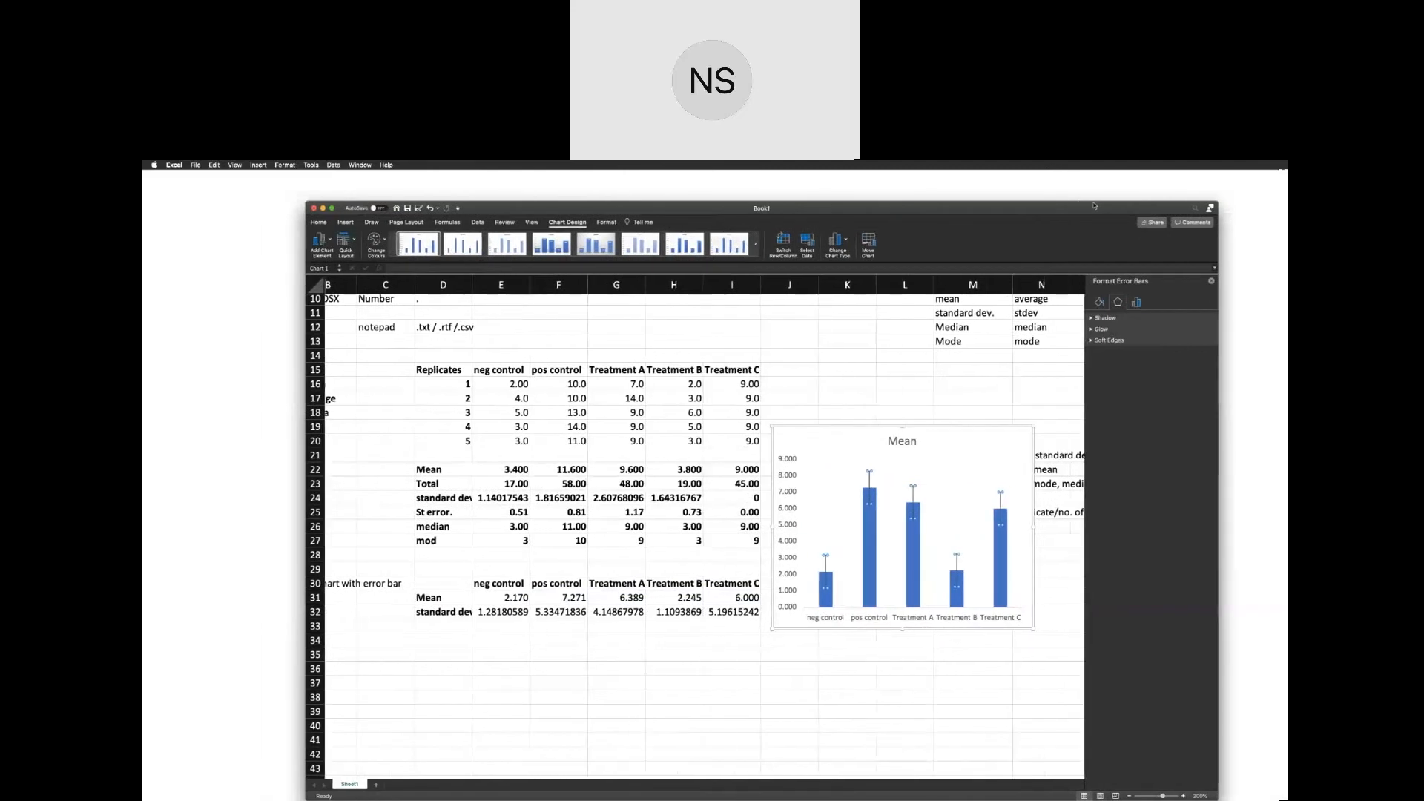
left_click(1138, 302)
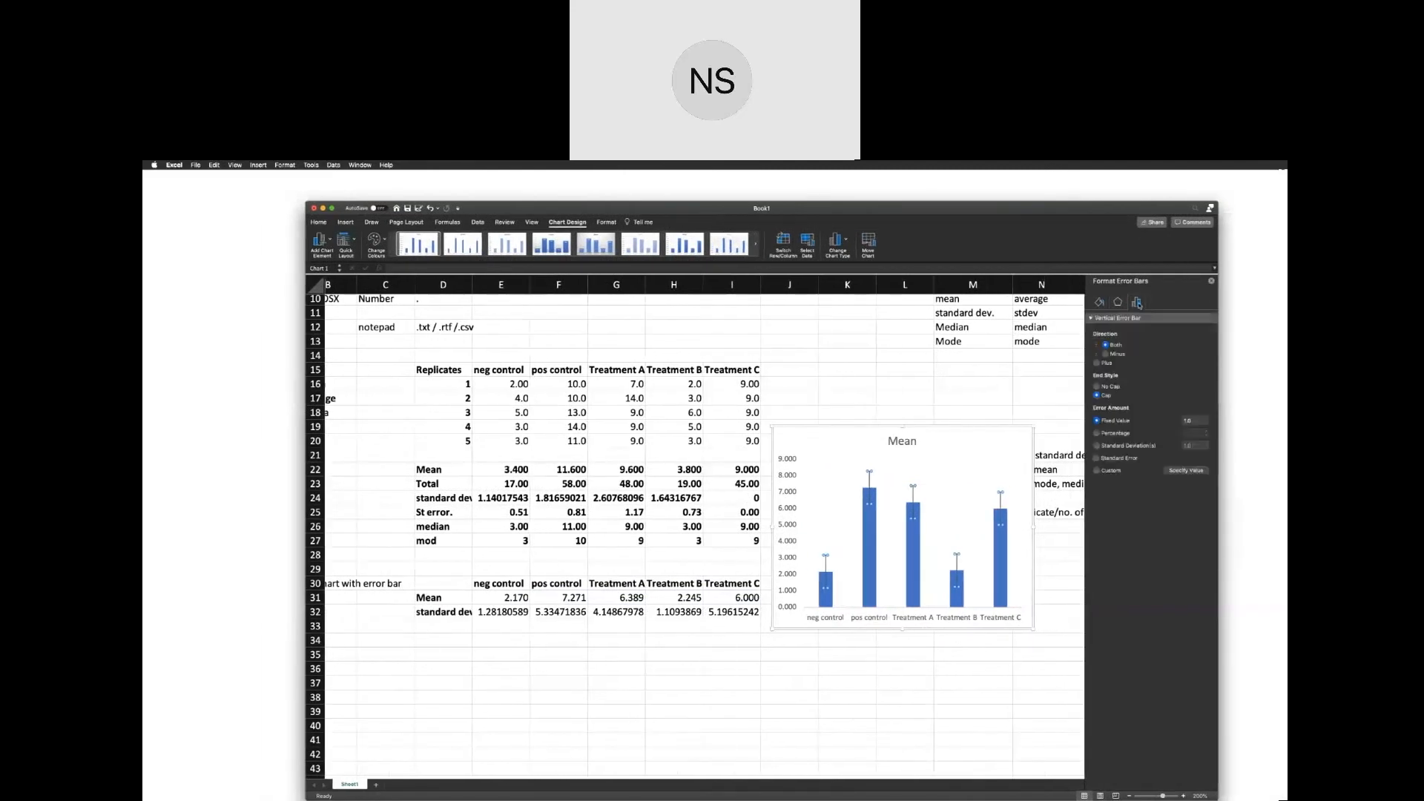
left_click(1097, 471)
left_click(1171, 472)
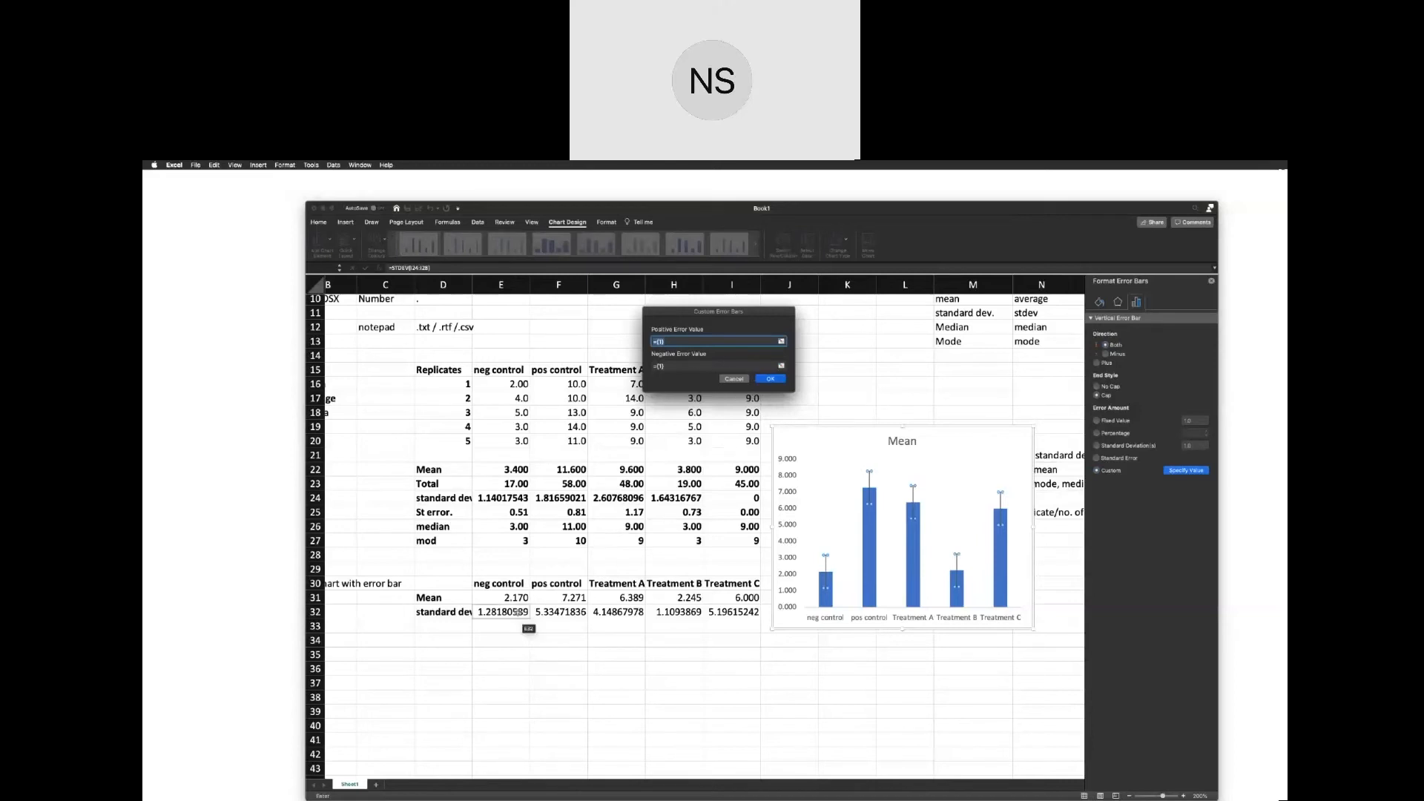
Set both the positive and negative error values to the standard deviation range E32:I32 and apply them.
left_click(519, 613)
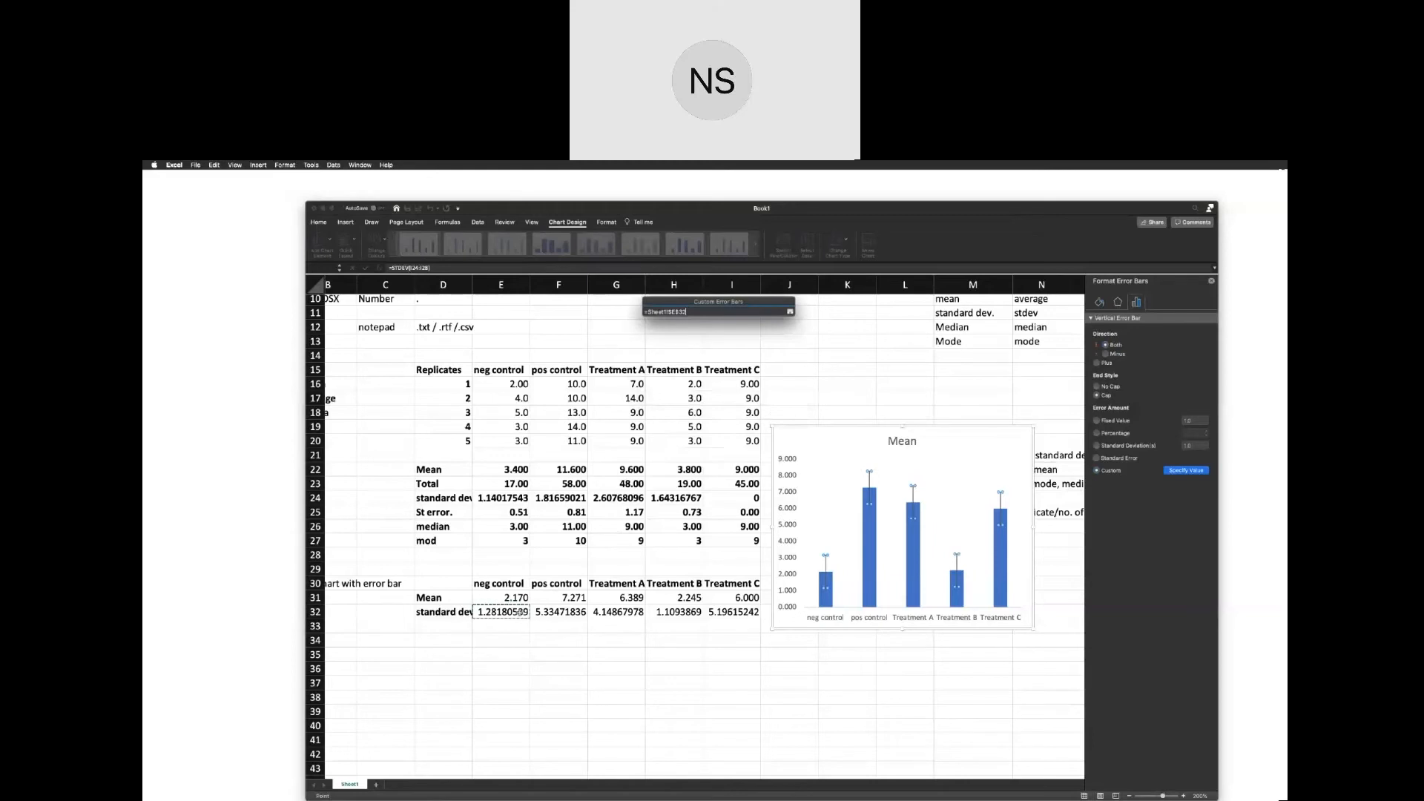
left_click_drag(523, 613, 715, 615)
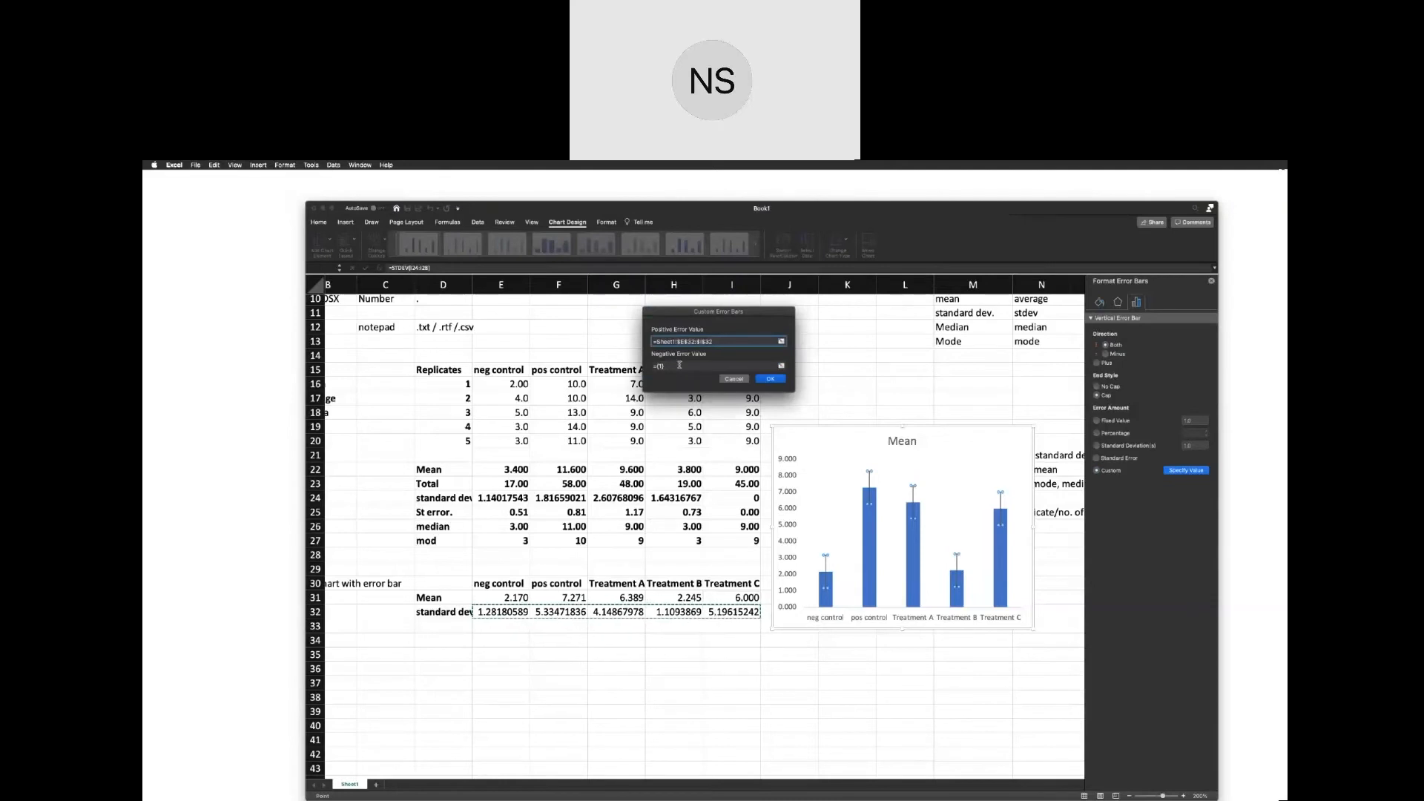
left_click(680, 365)
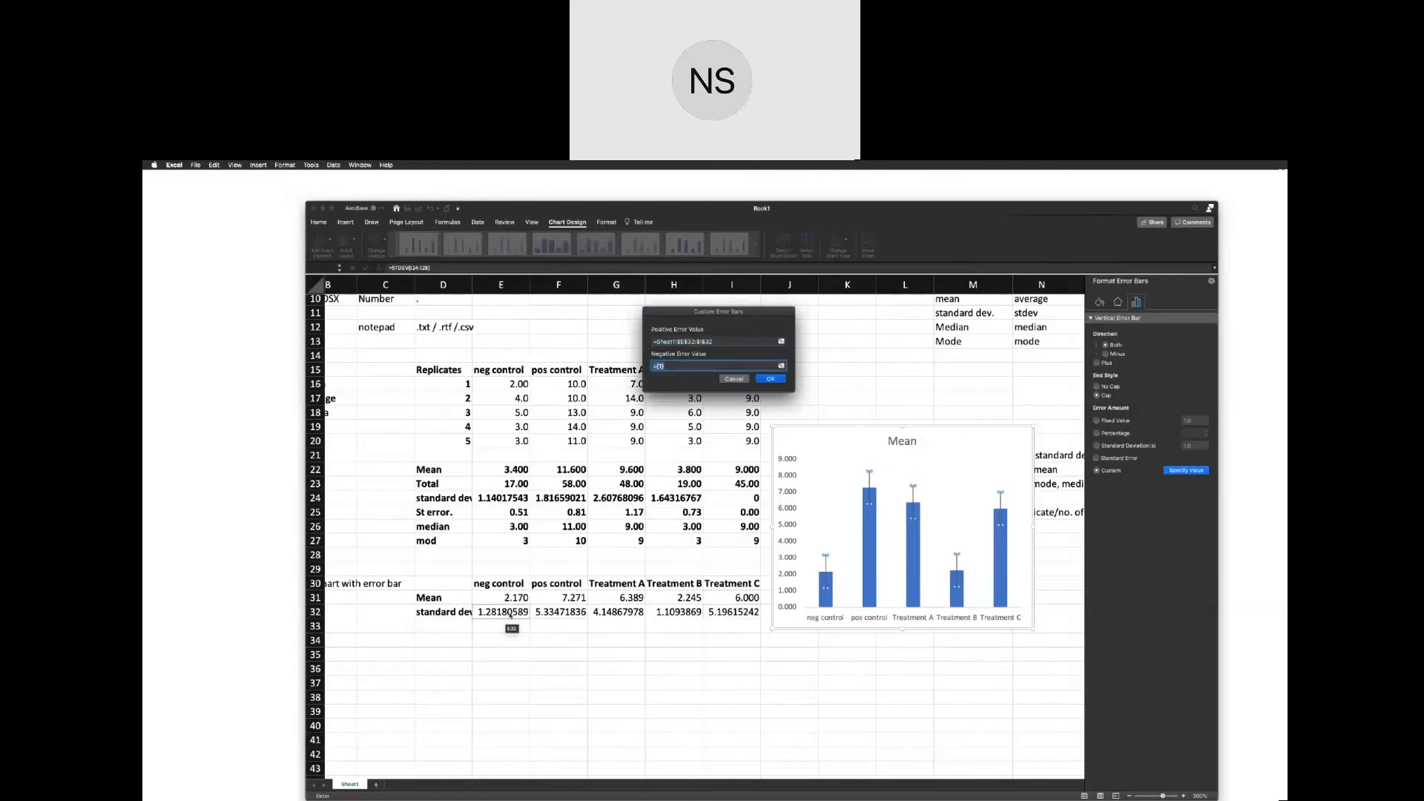
left_click_drag(510, 612, 715, 614)
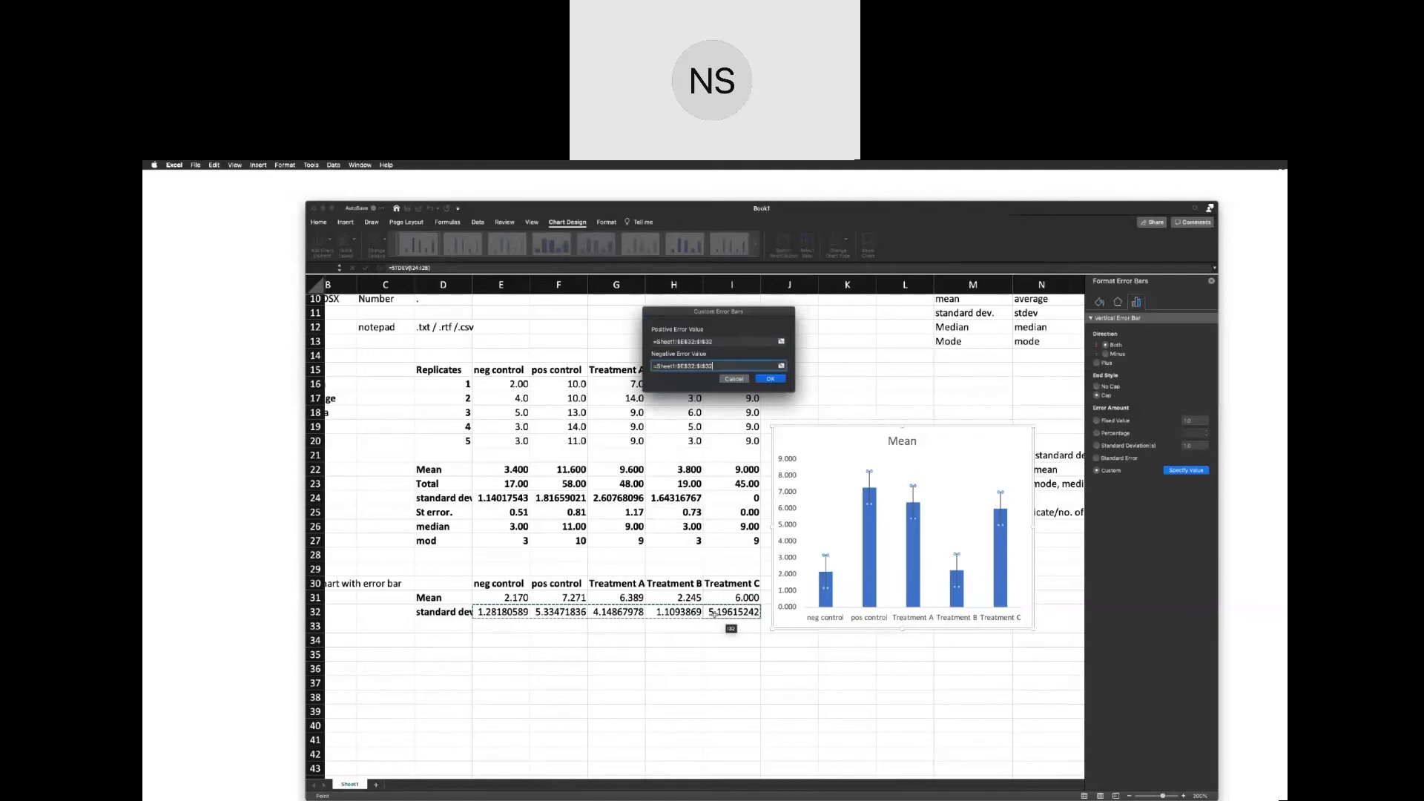
key("Return")
left_click(876, 676)
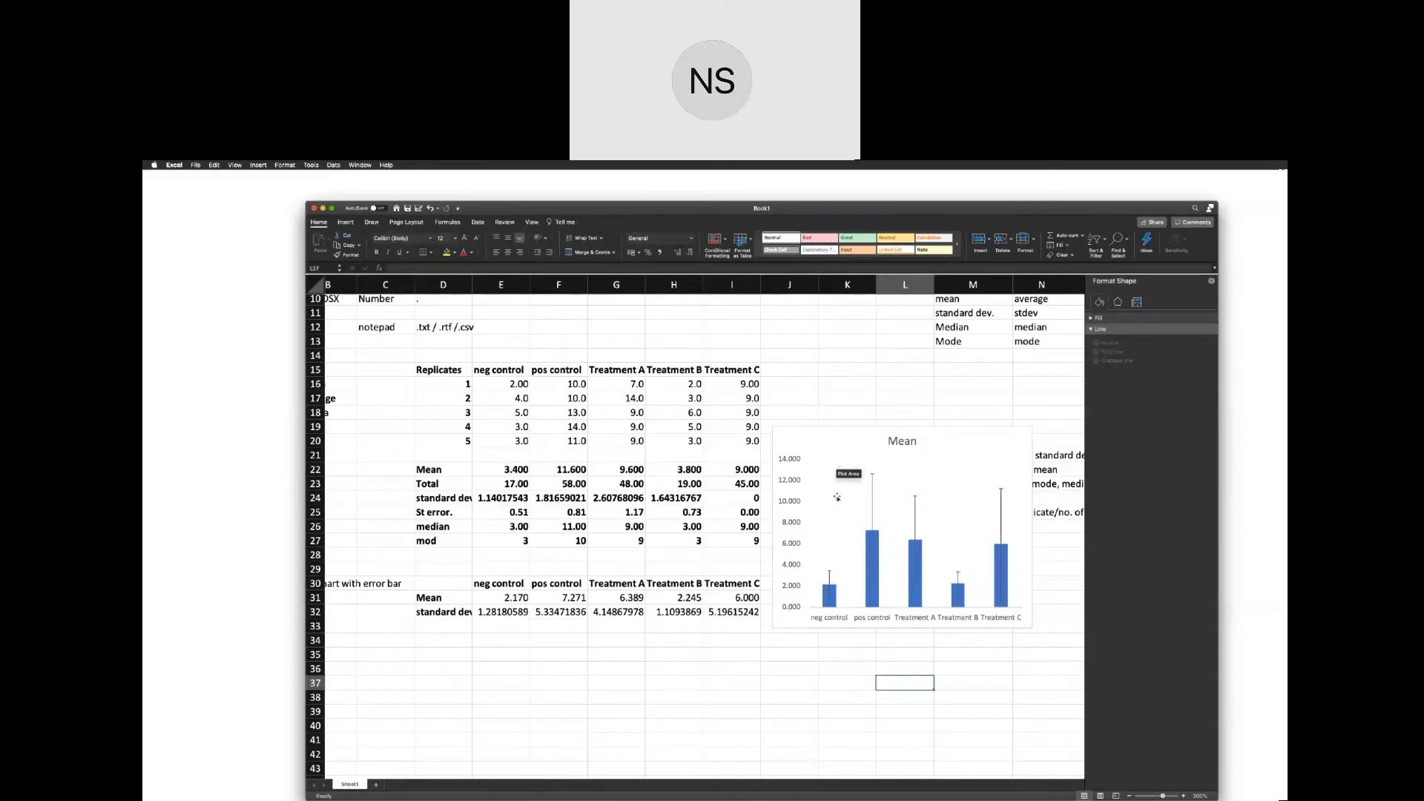
Move the Mean chart below the report notes at a smaller size, and outline its columns in black.
left_click(837, 498)
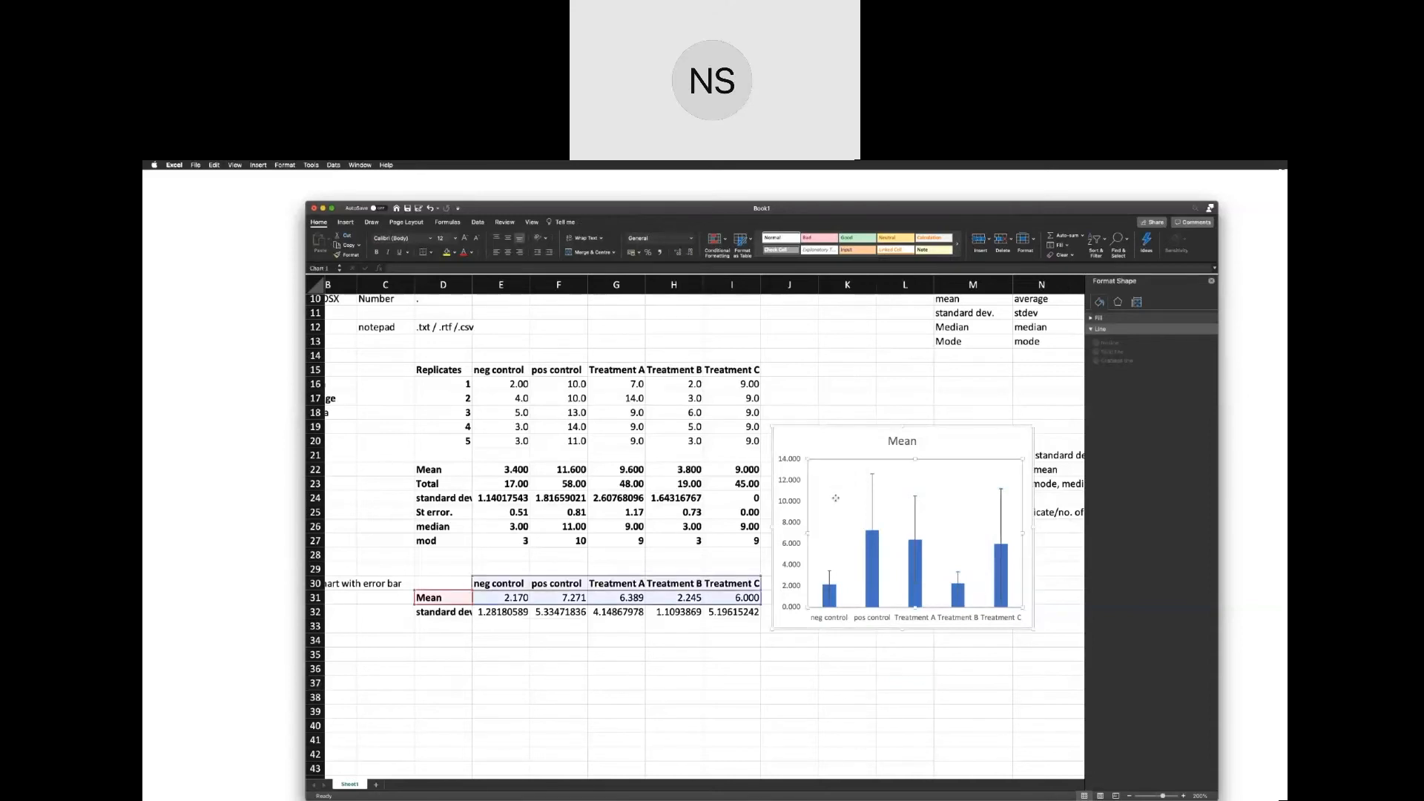
left_click_drag(840, 431, 816, 522)
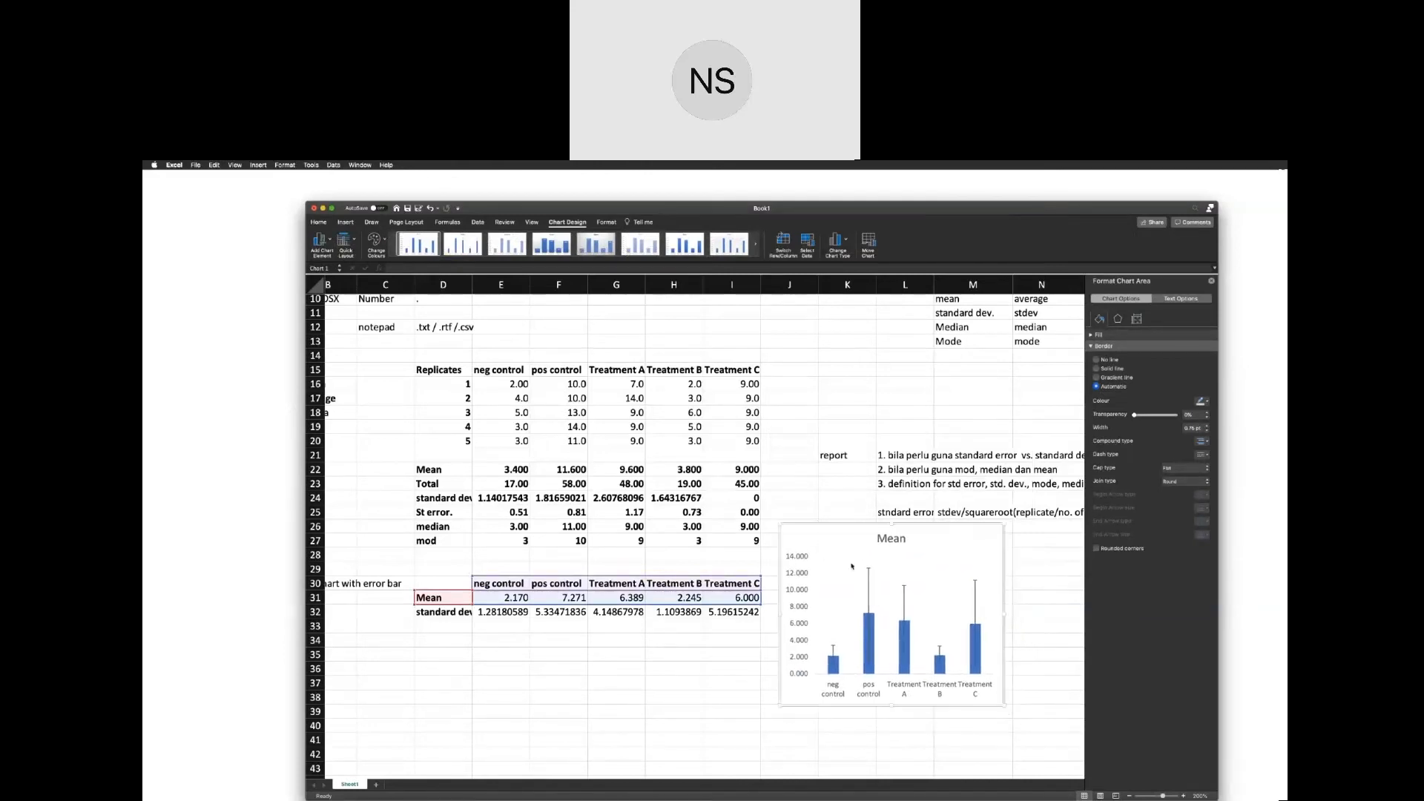
left_click(873, 674)
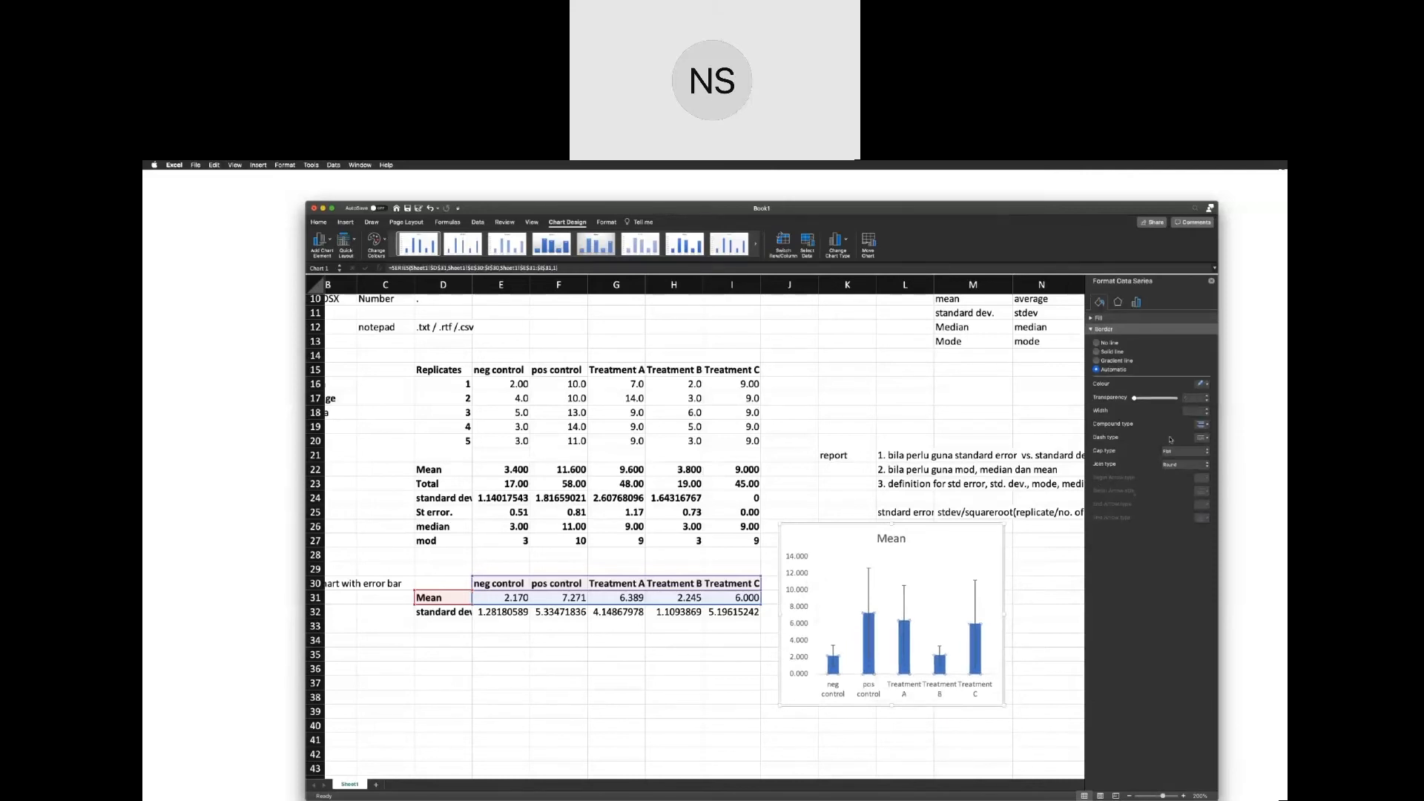
left_click(1207, 384)
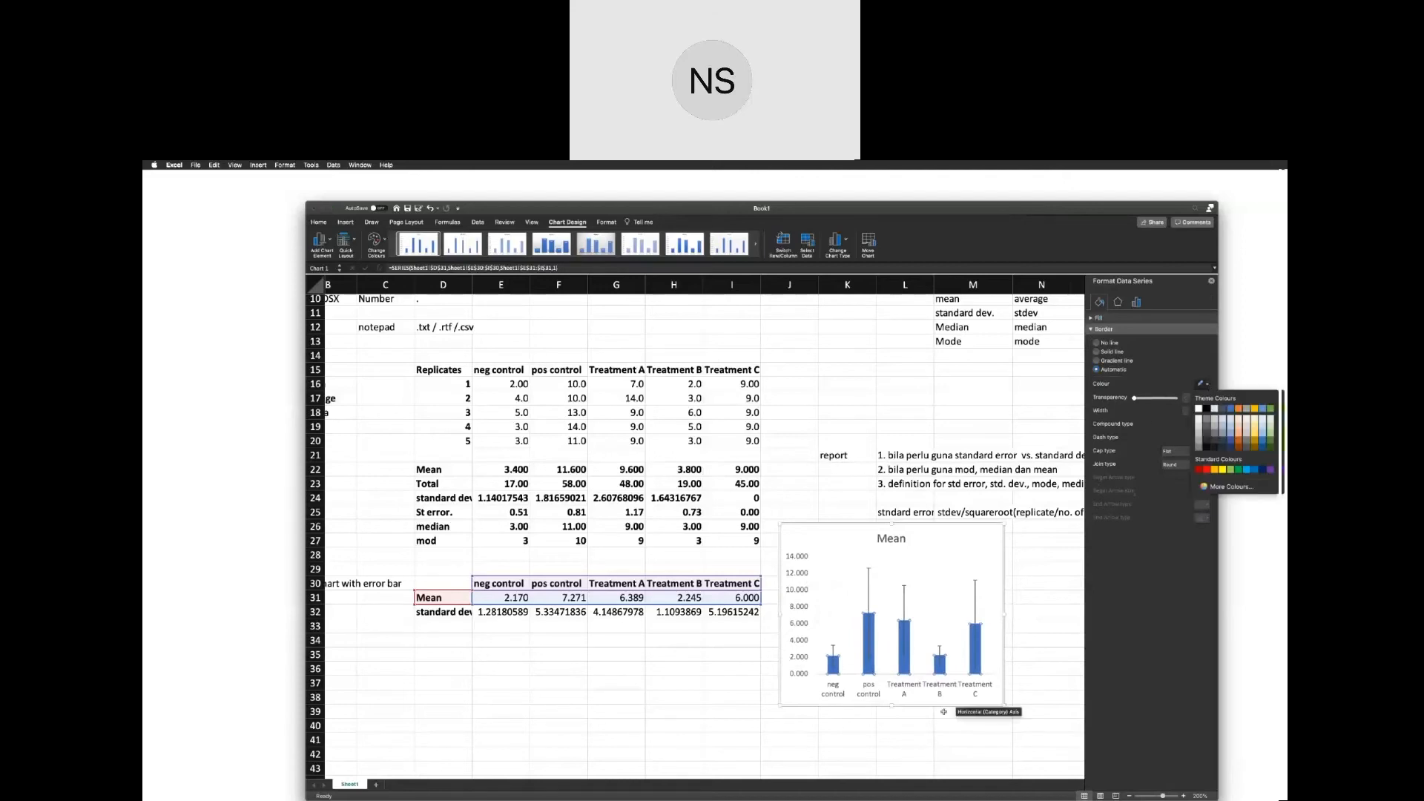
left_click(1207, 407)
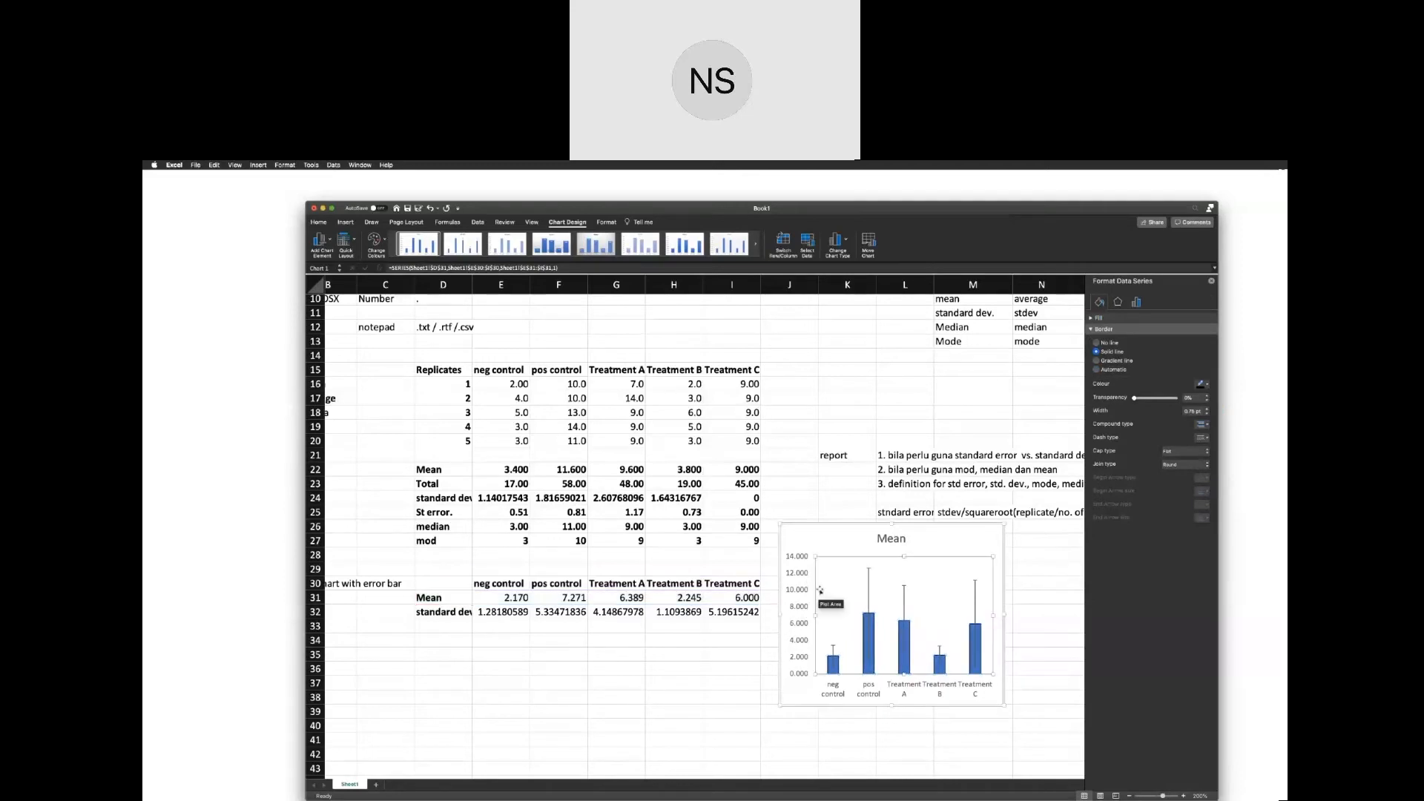
Give the plot area of the Mean chart a solid black border.
left_click(822, 590)
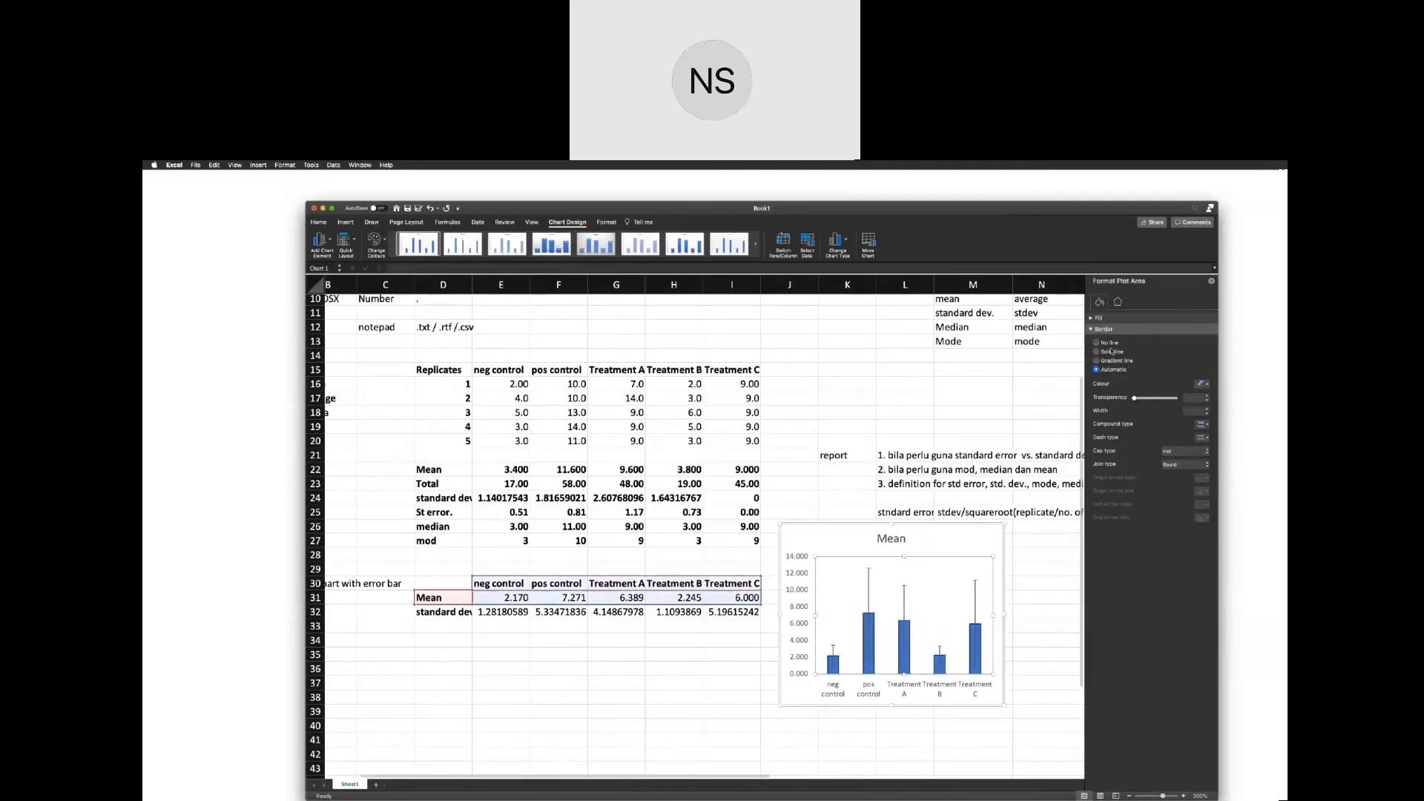
left_click(1112, 352)
left_click(1206, 386)
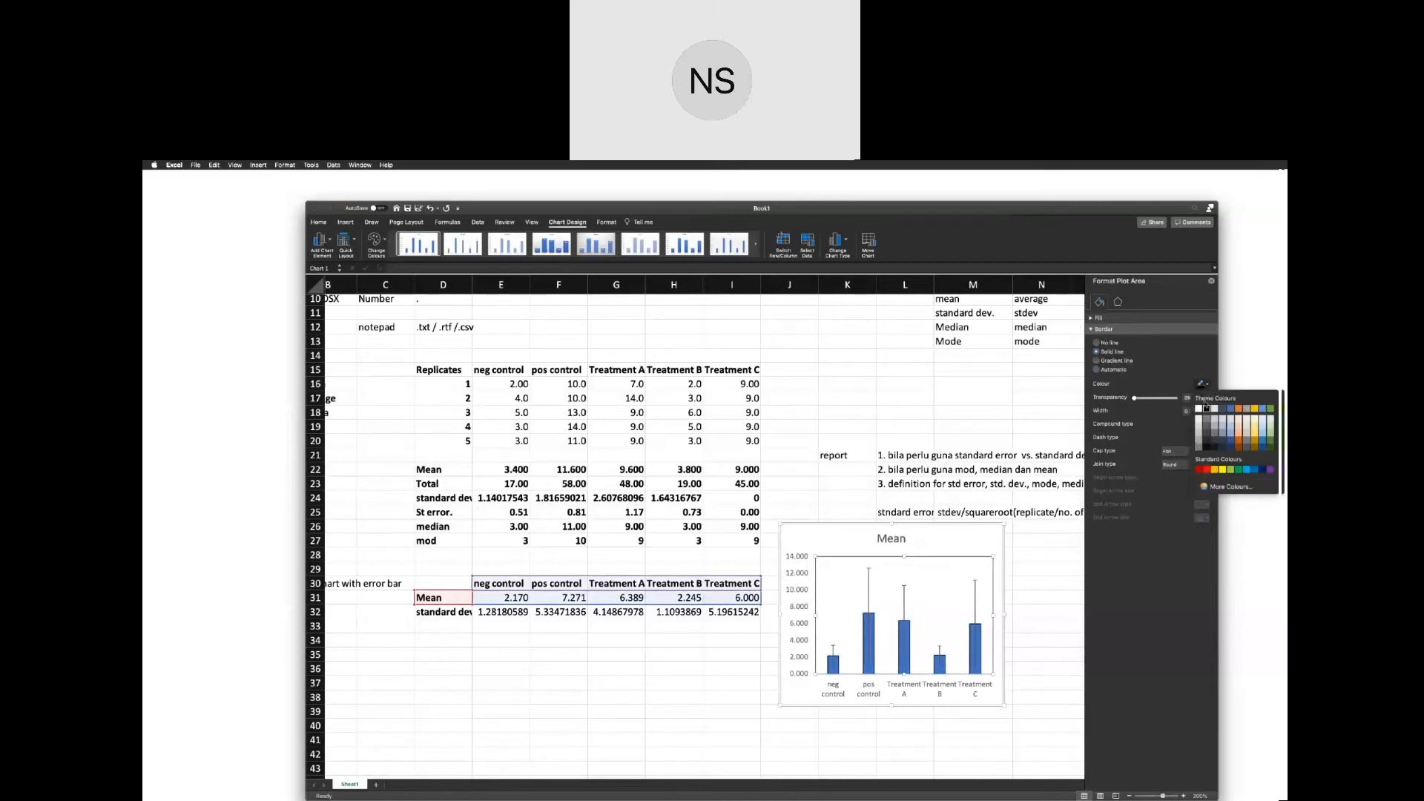
left_click(1206, 408)
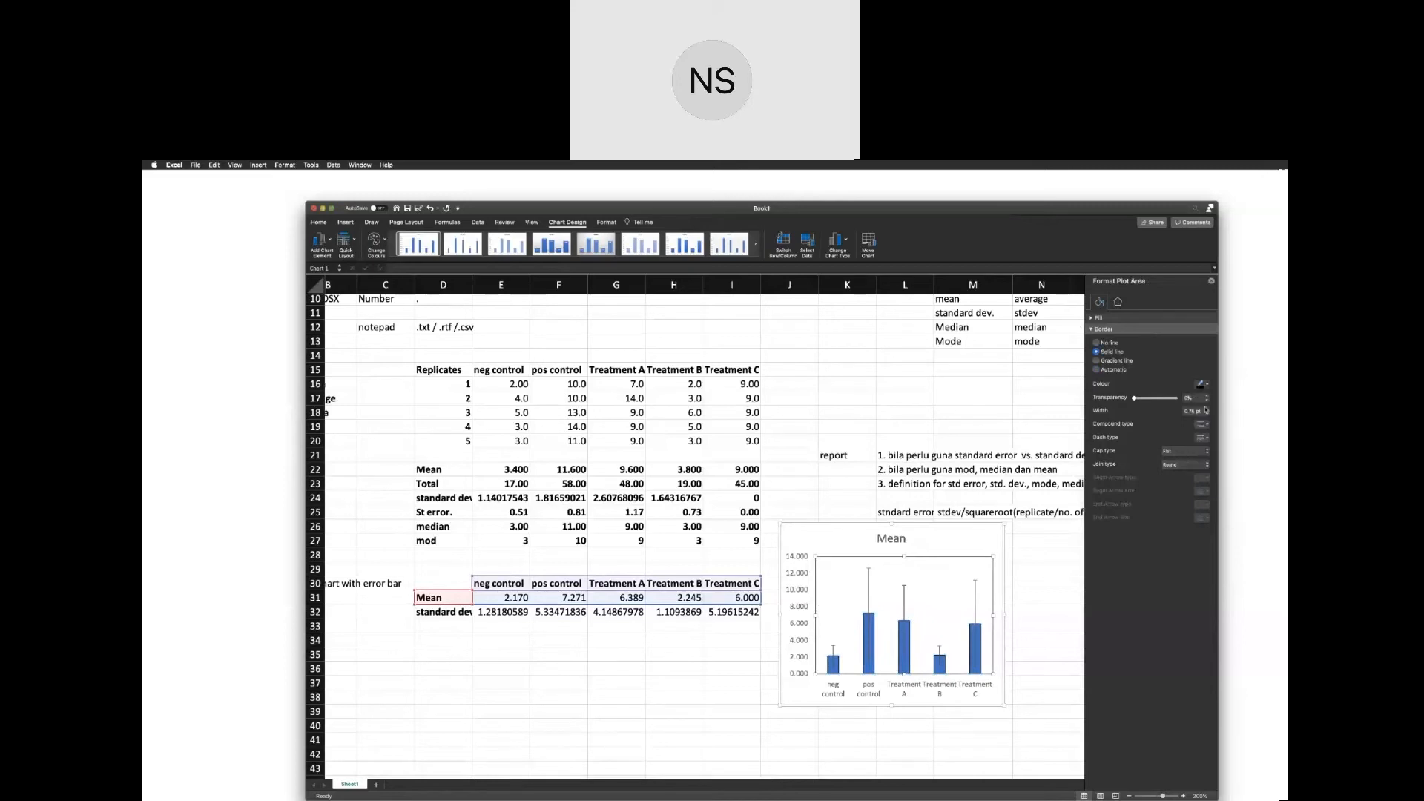
left_click(855, 512)
Set the number format of the chart's vertical axis to 0 decimal places.
left_click(804, 590)
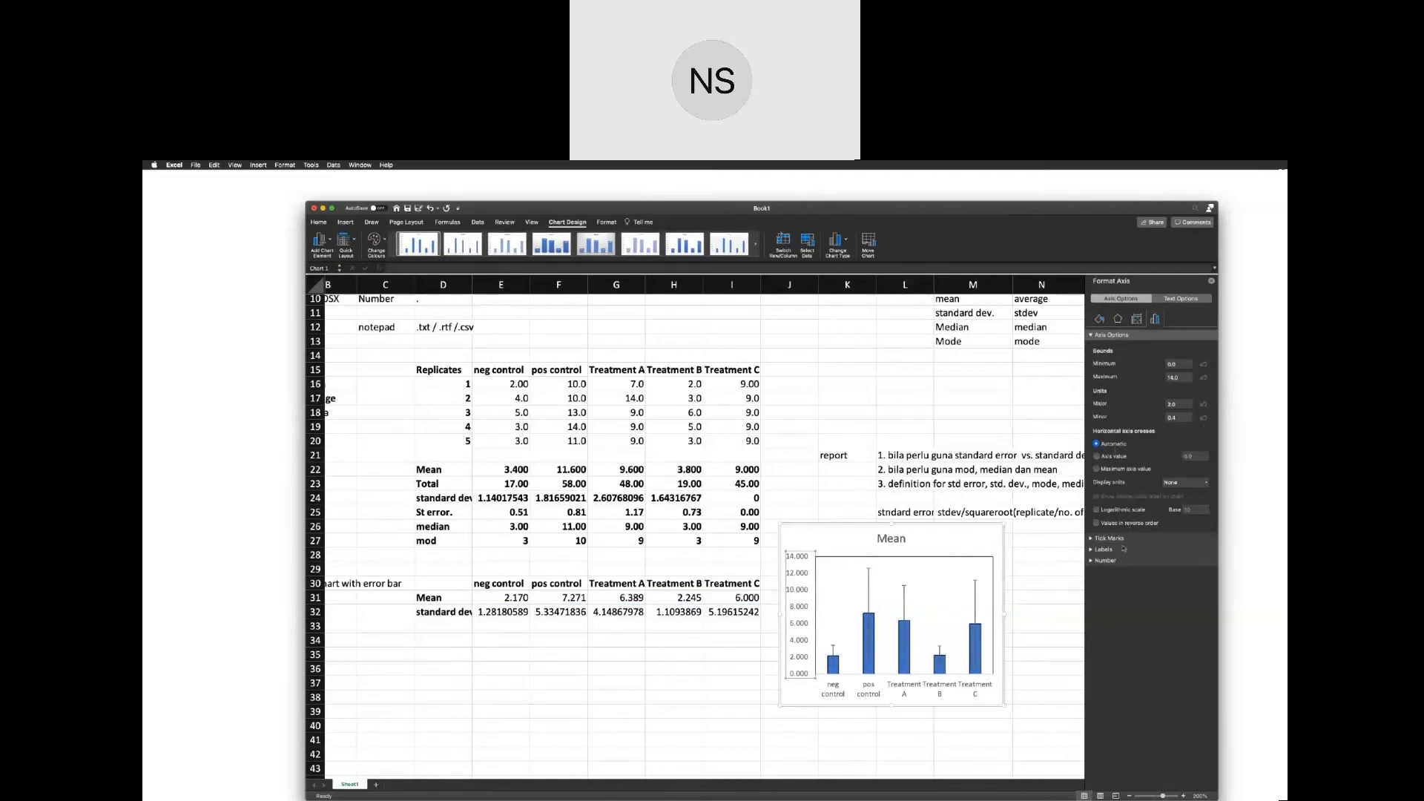
left_click(1091, 561)
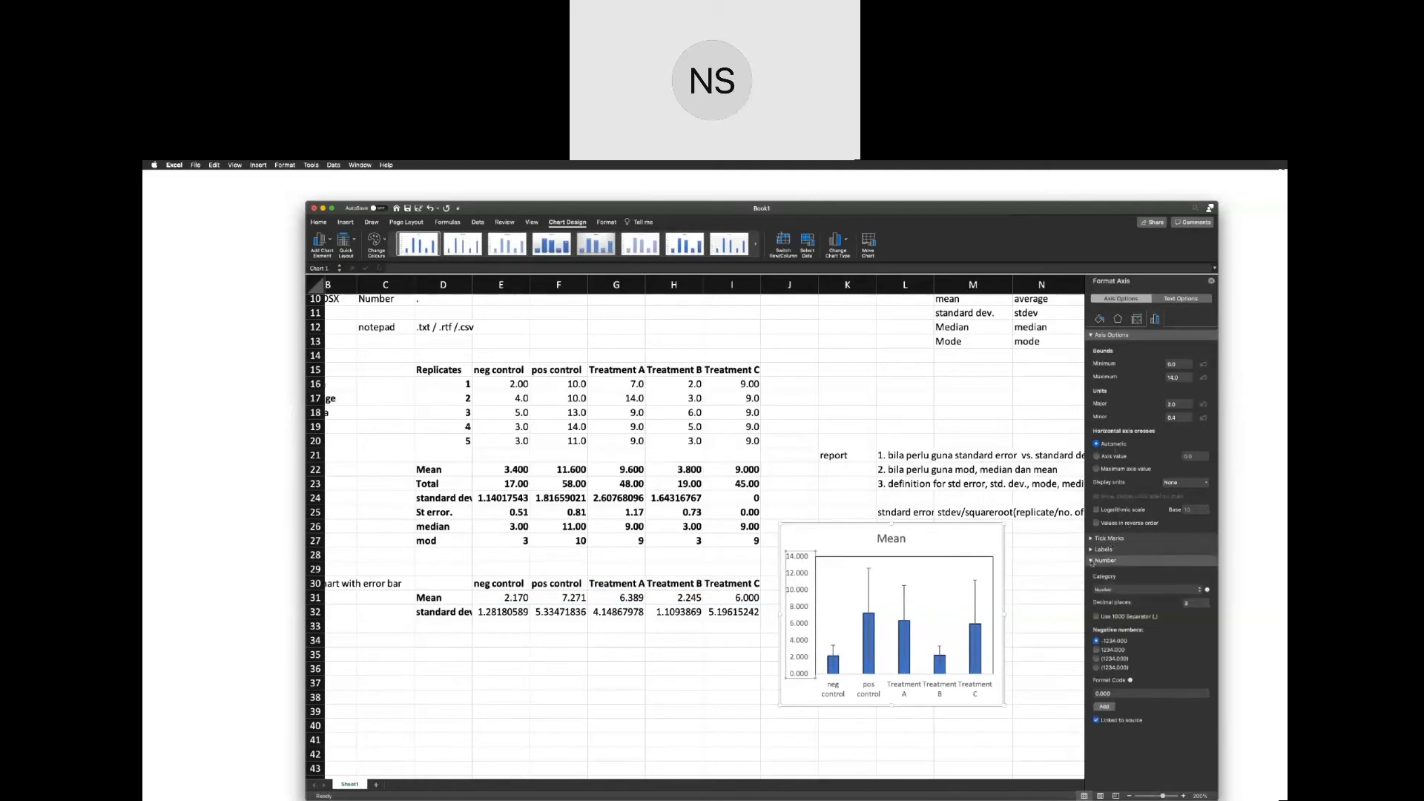
double_click(1185, 603)
type("0")
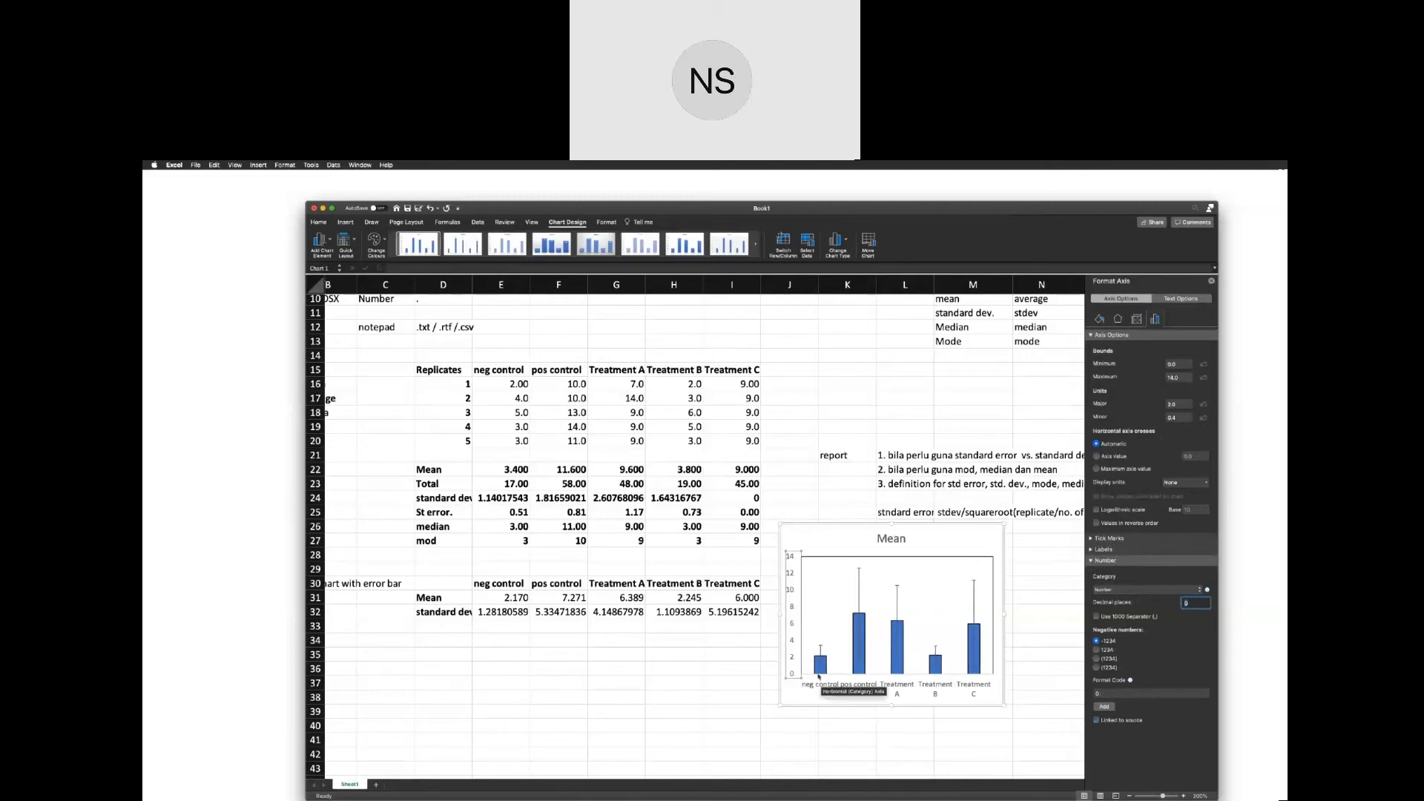
Format the chart's horizontal category axis with a solid black line.
left_click(839, 684)
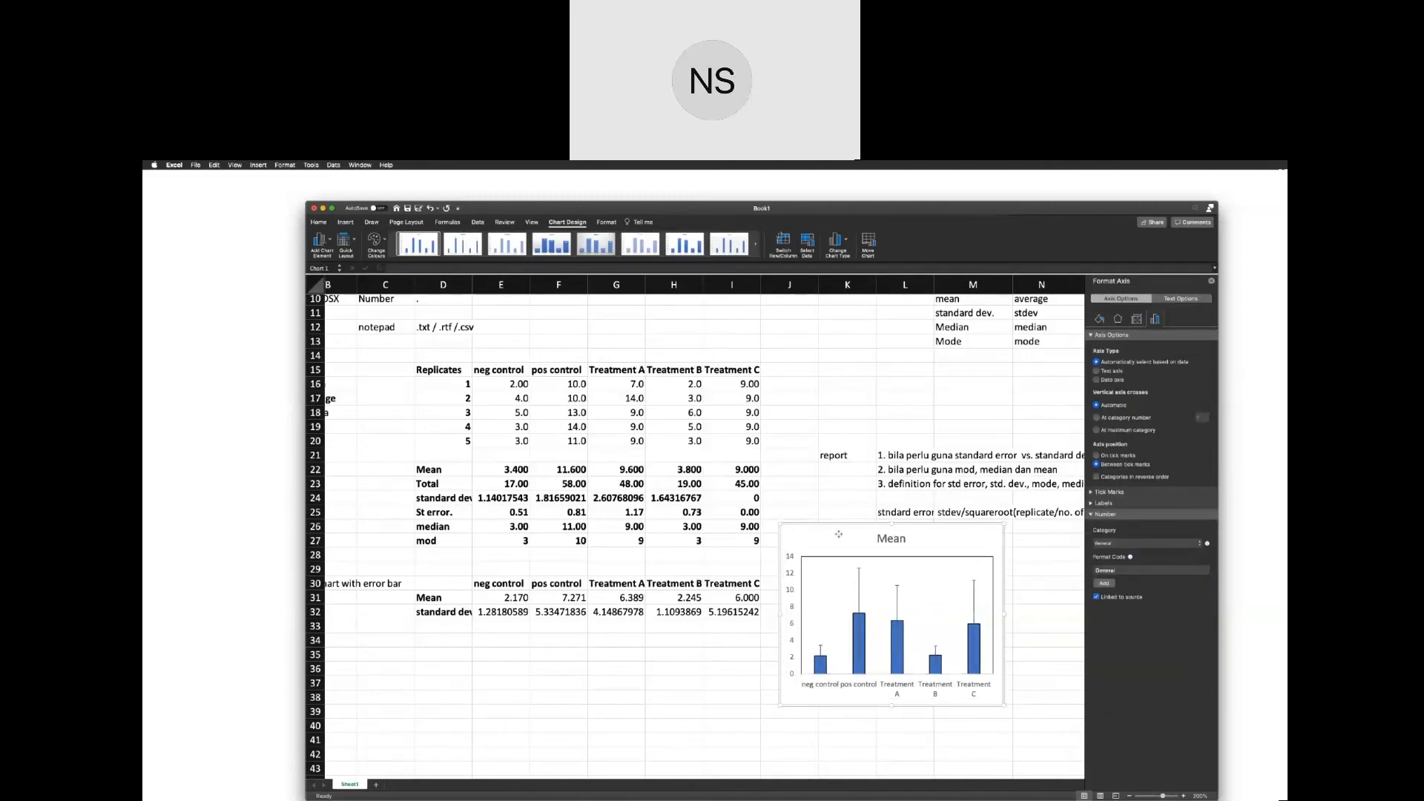
left_click(839, 544)
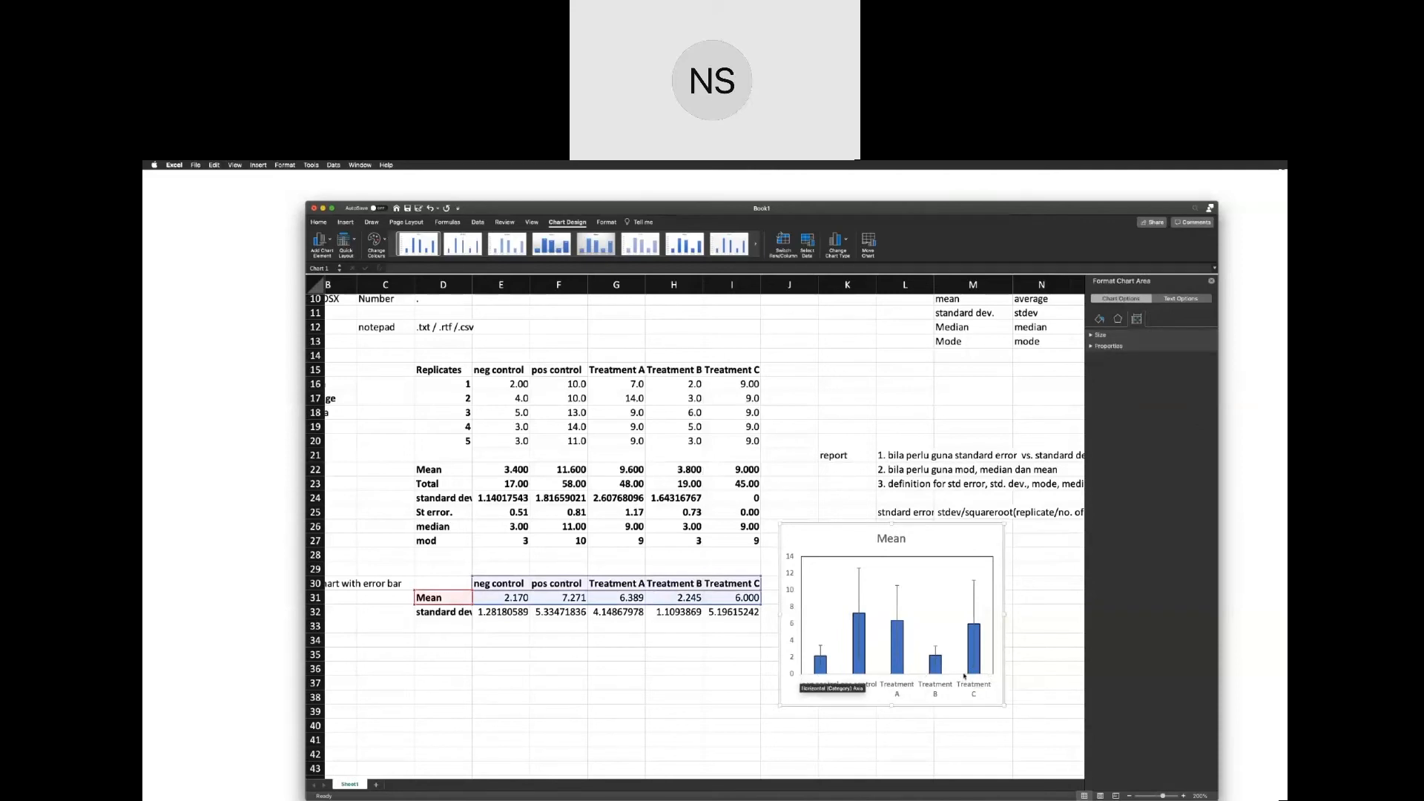
left_click(964, 675)
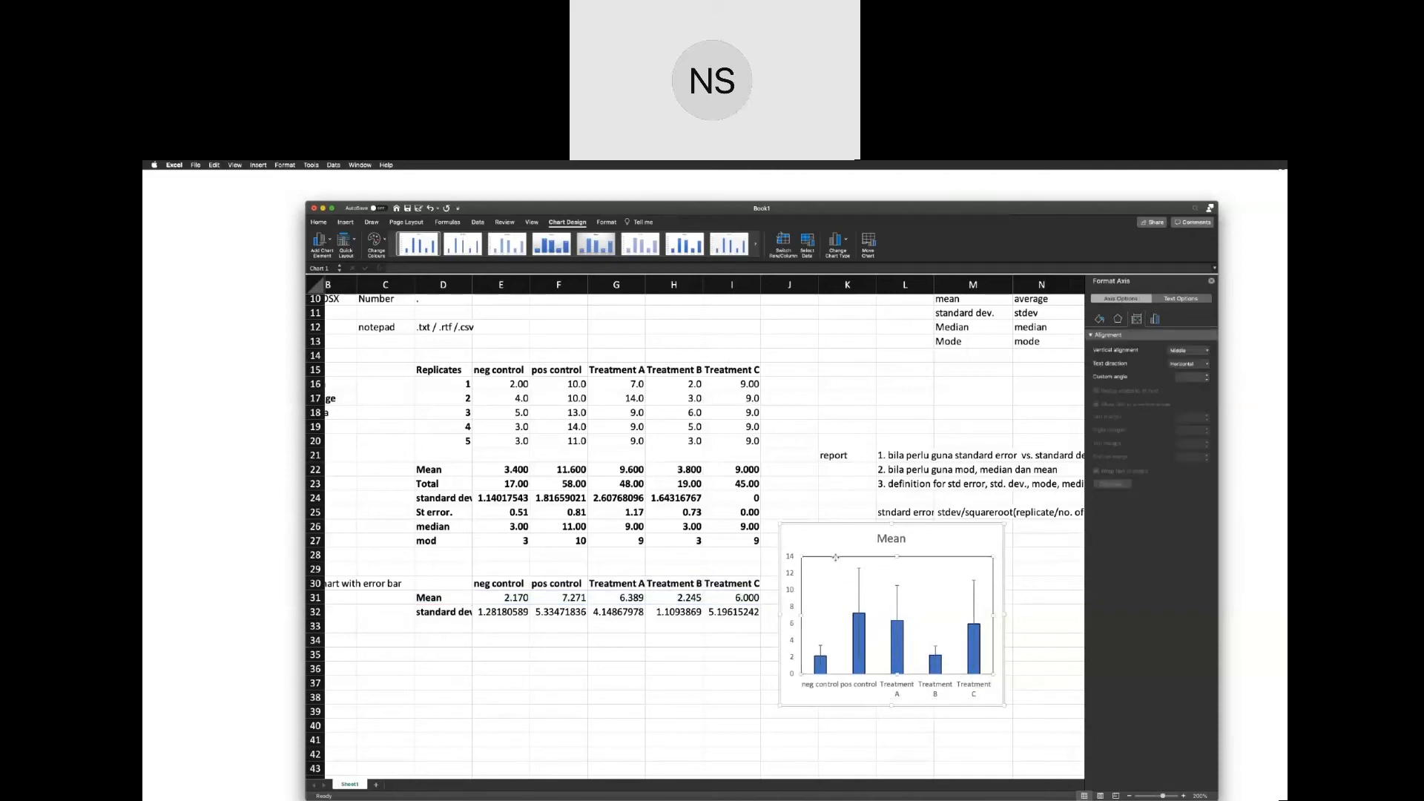
left_click(850, 674)
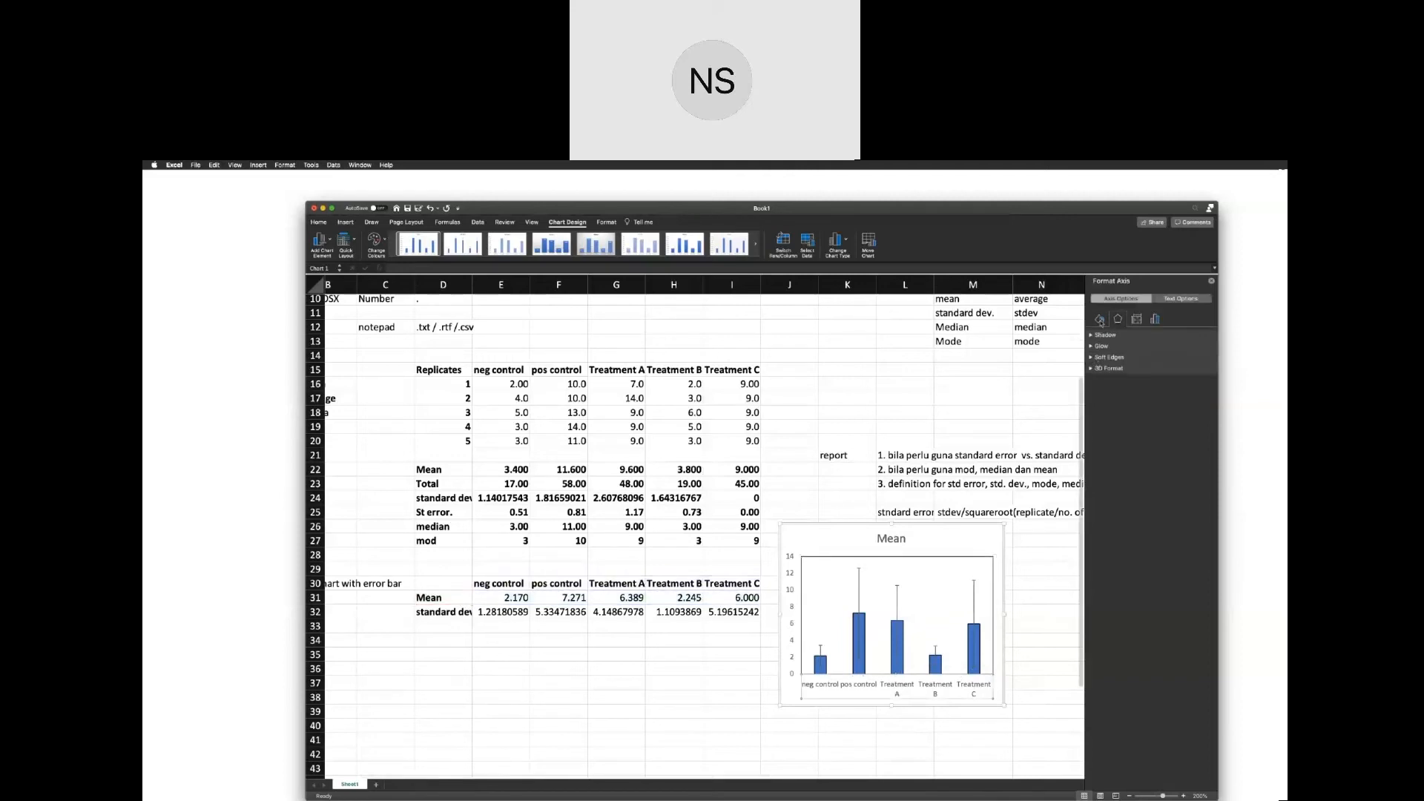
left_click(1155, 319)
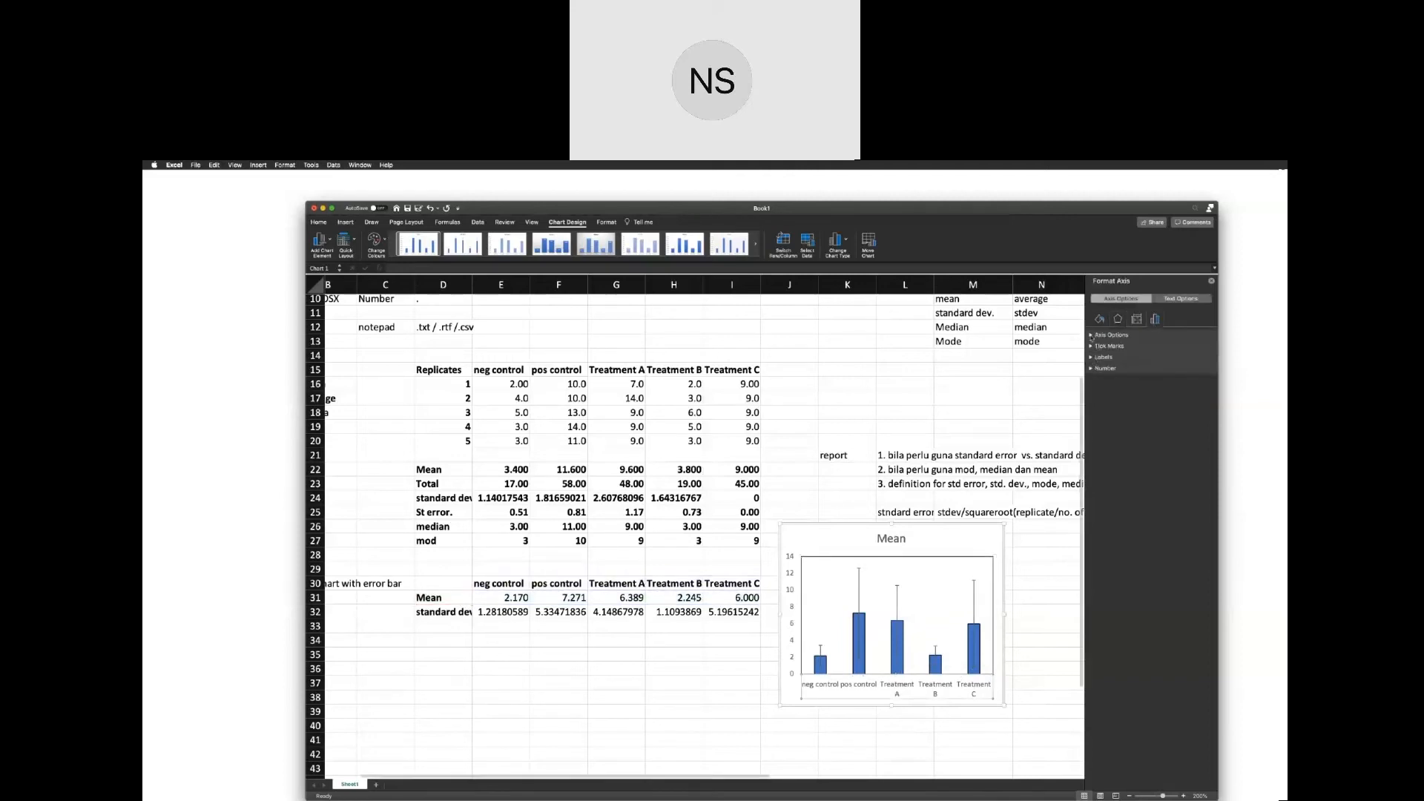
left_click(1093, 336)
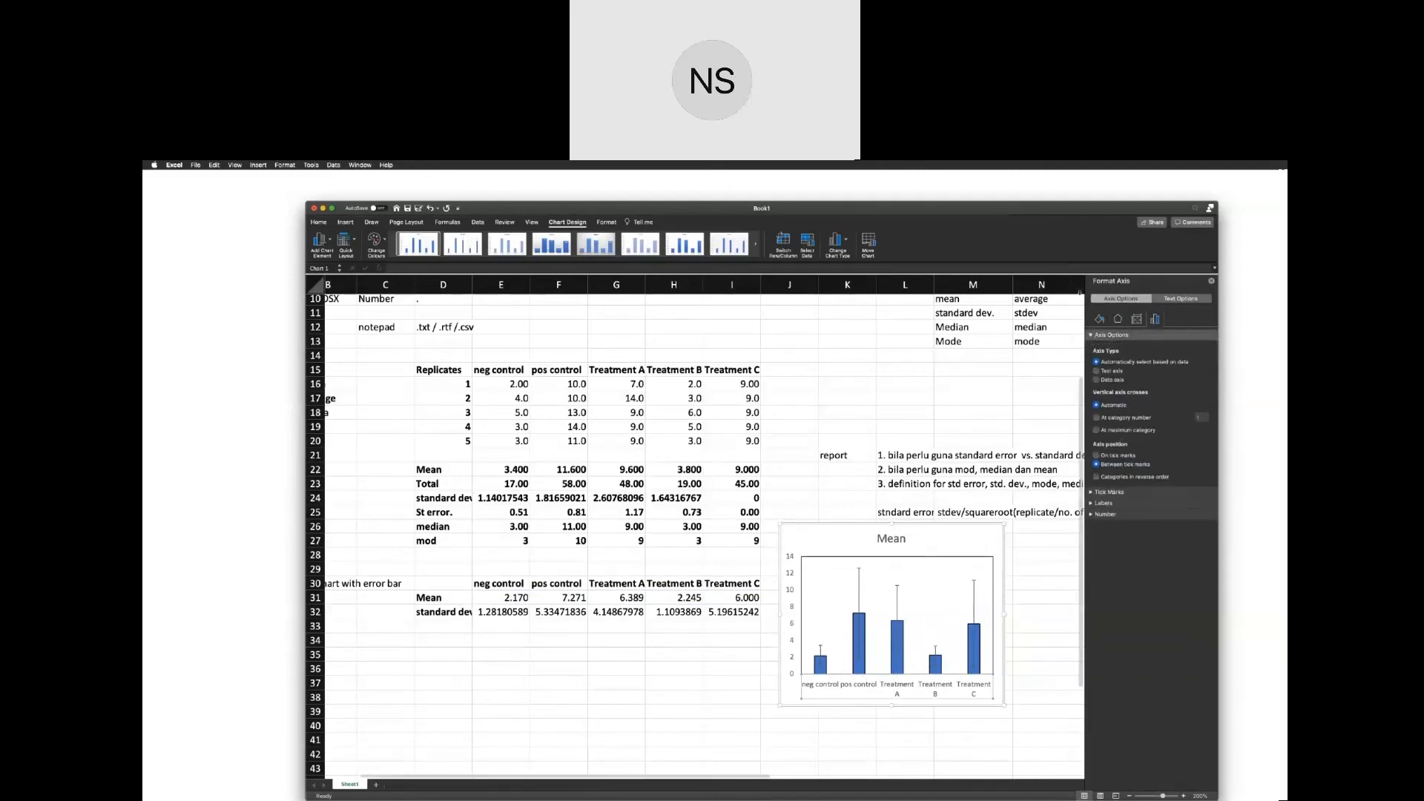
left_click(1100, 320)
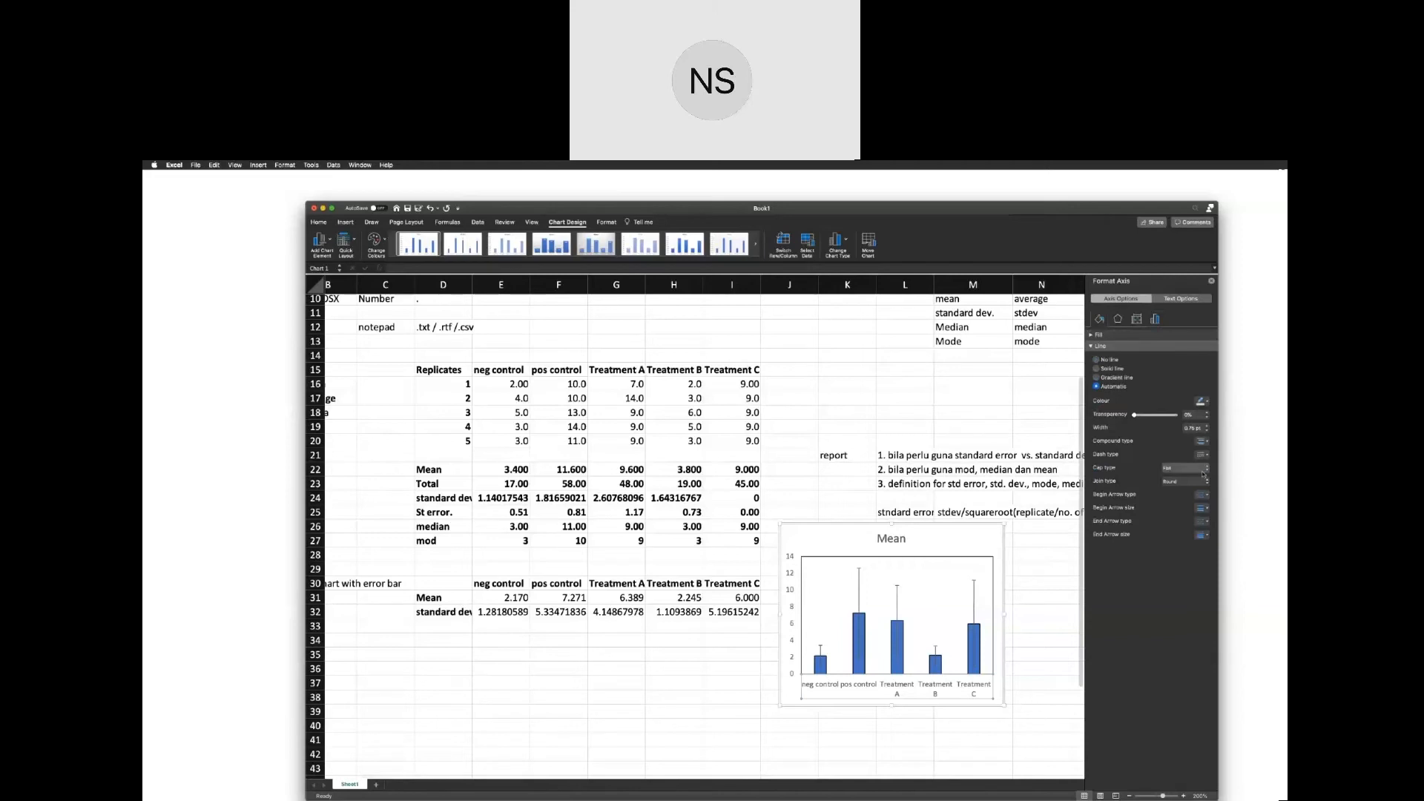
left_click(1113, 368)
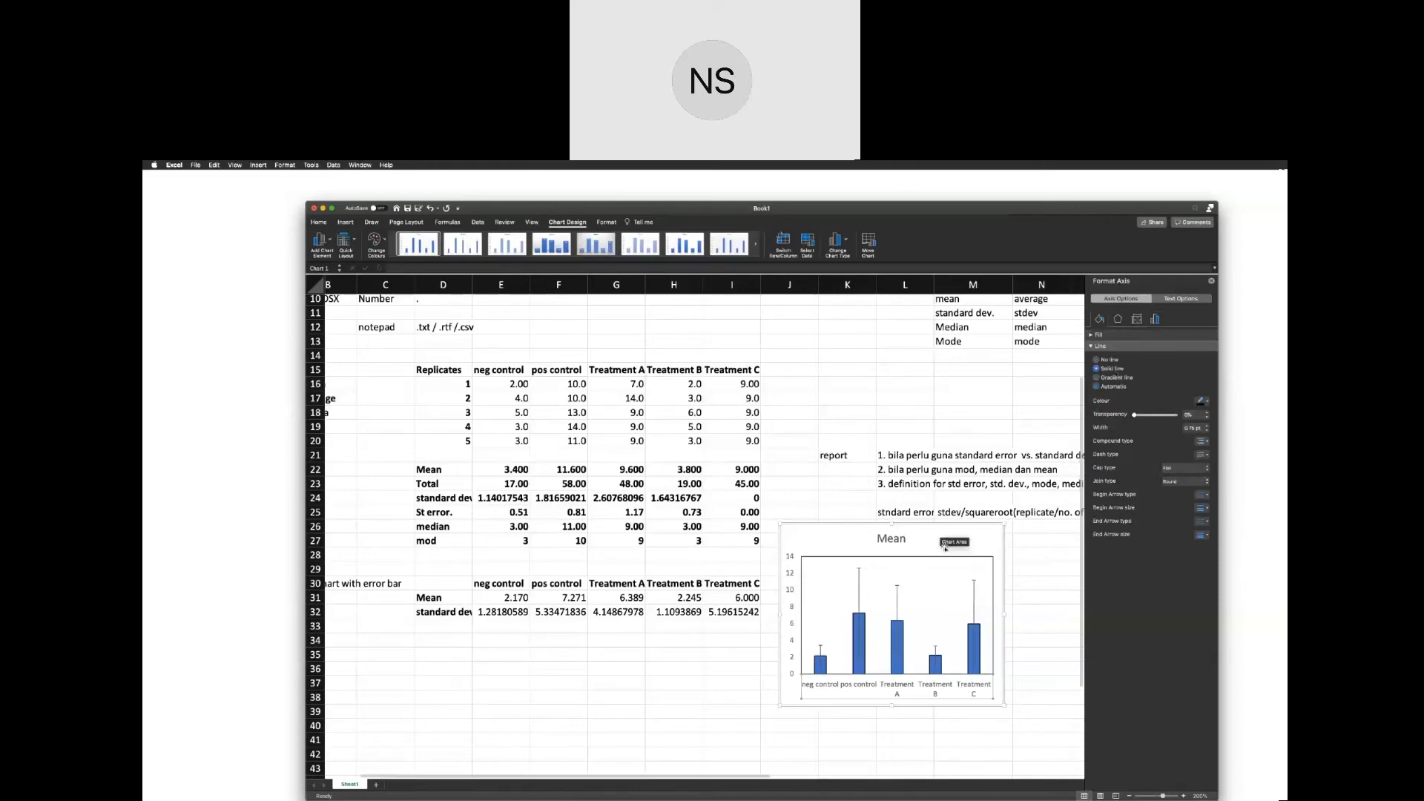
left_click(889, 707)
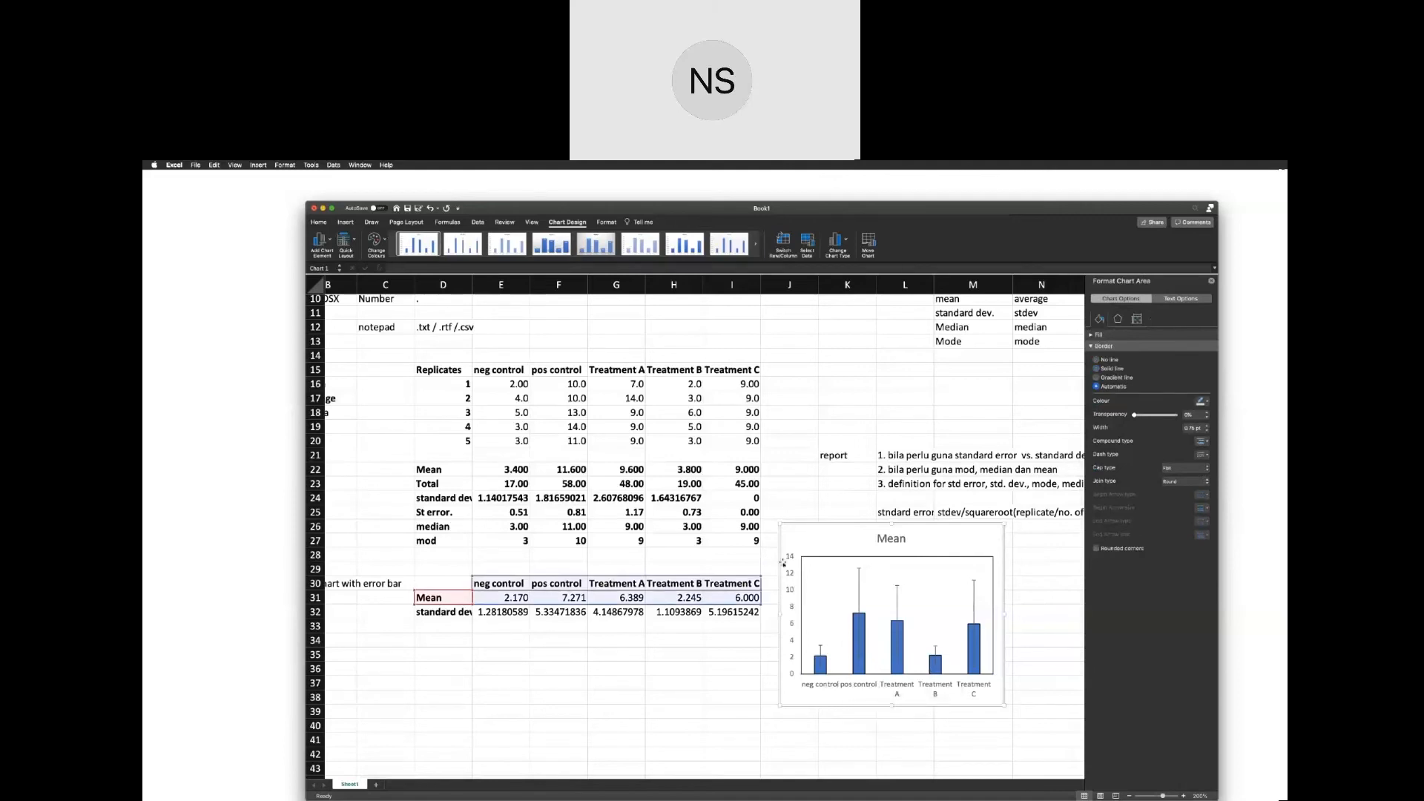
Set the major tick marks of the Mean chart's vertical axis to Outside.
left_click(793, 563)
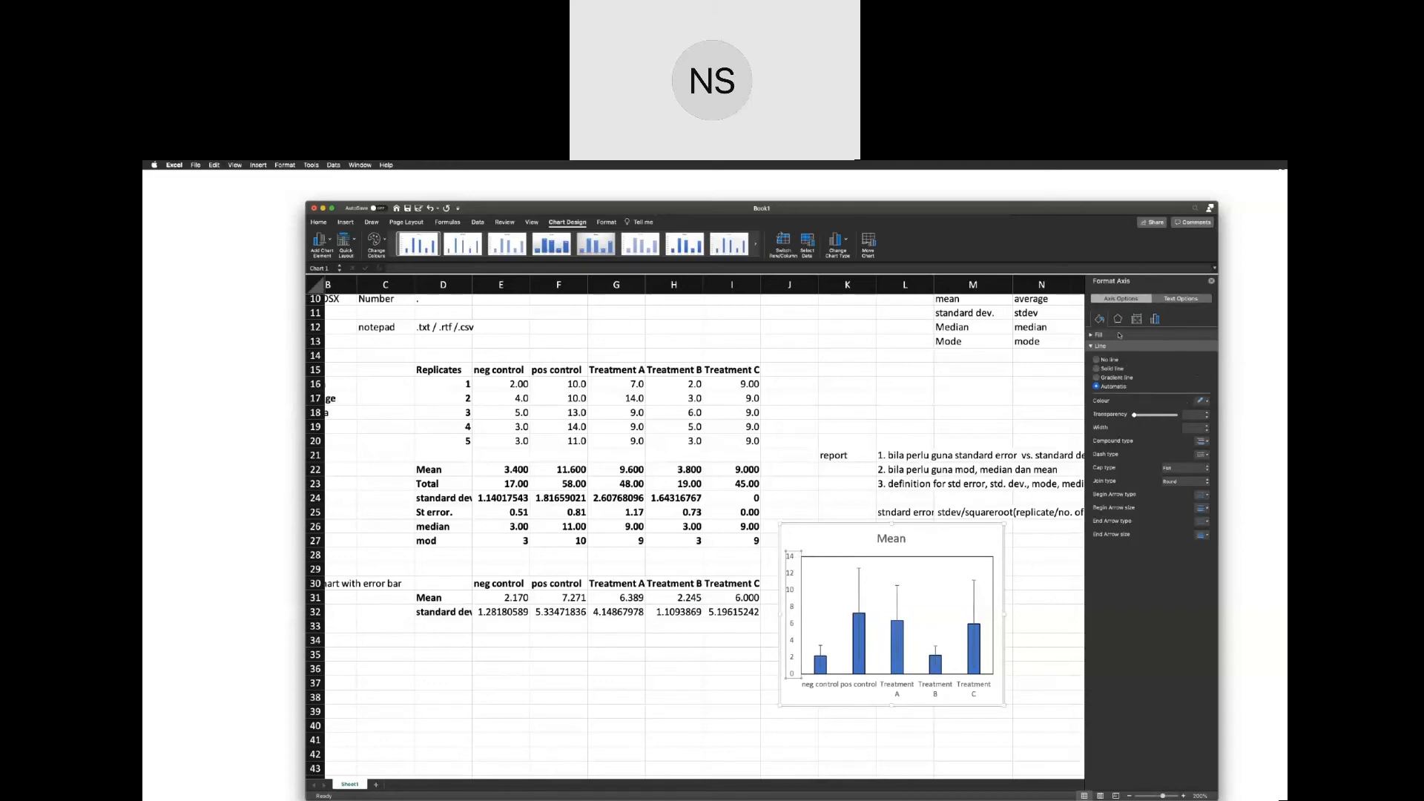
left_click(1156, 319)
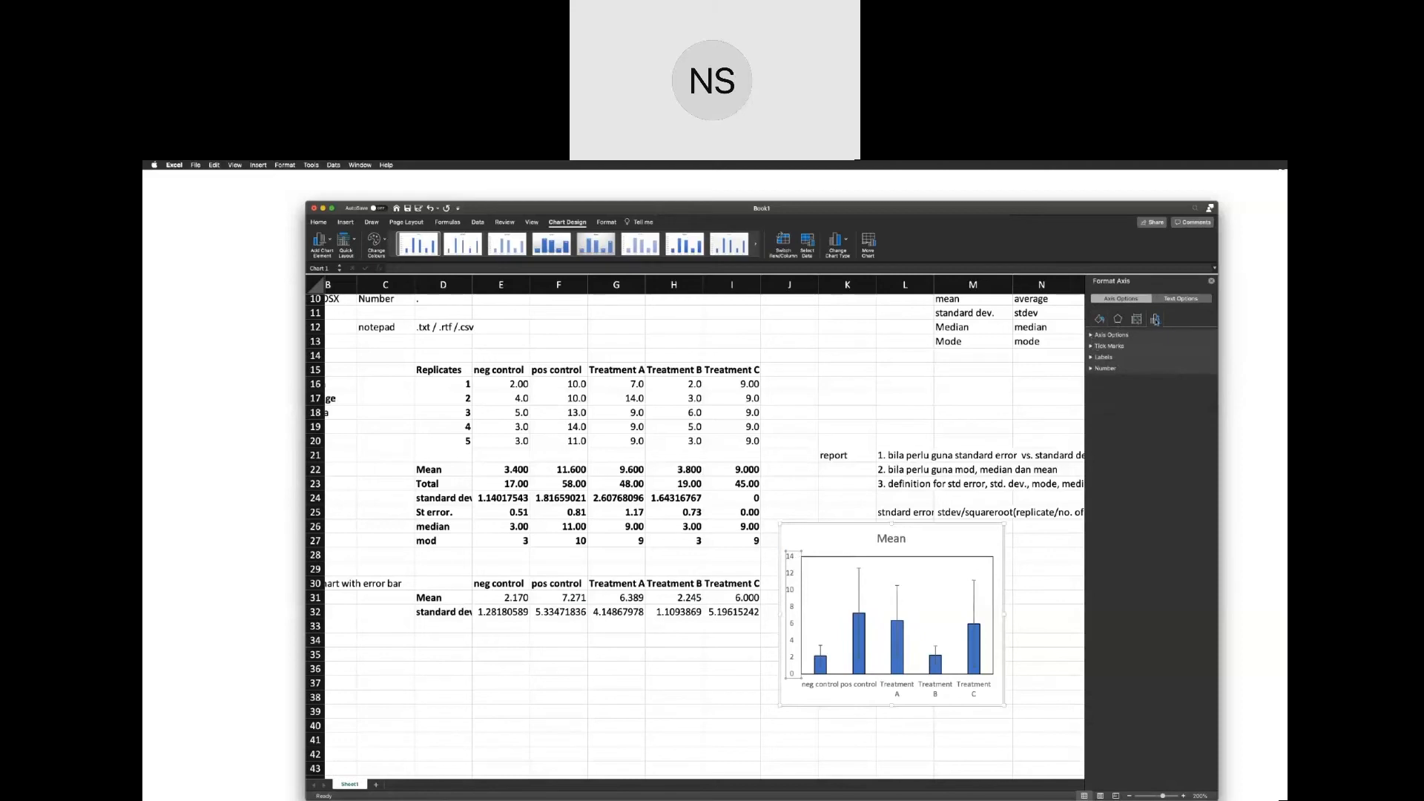
left_click(1091, 346)
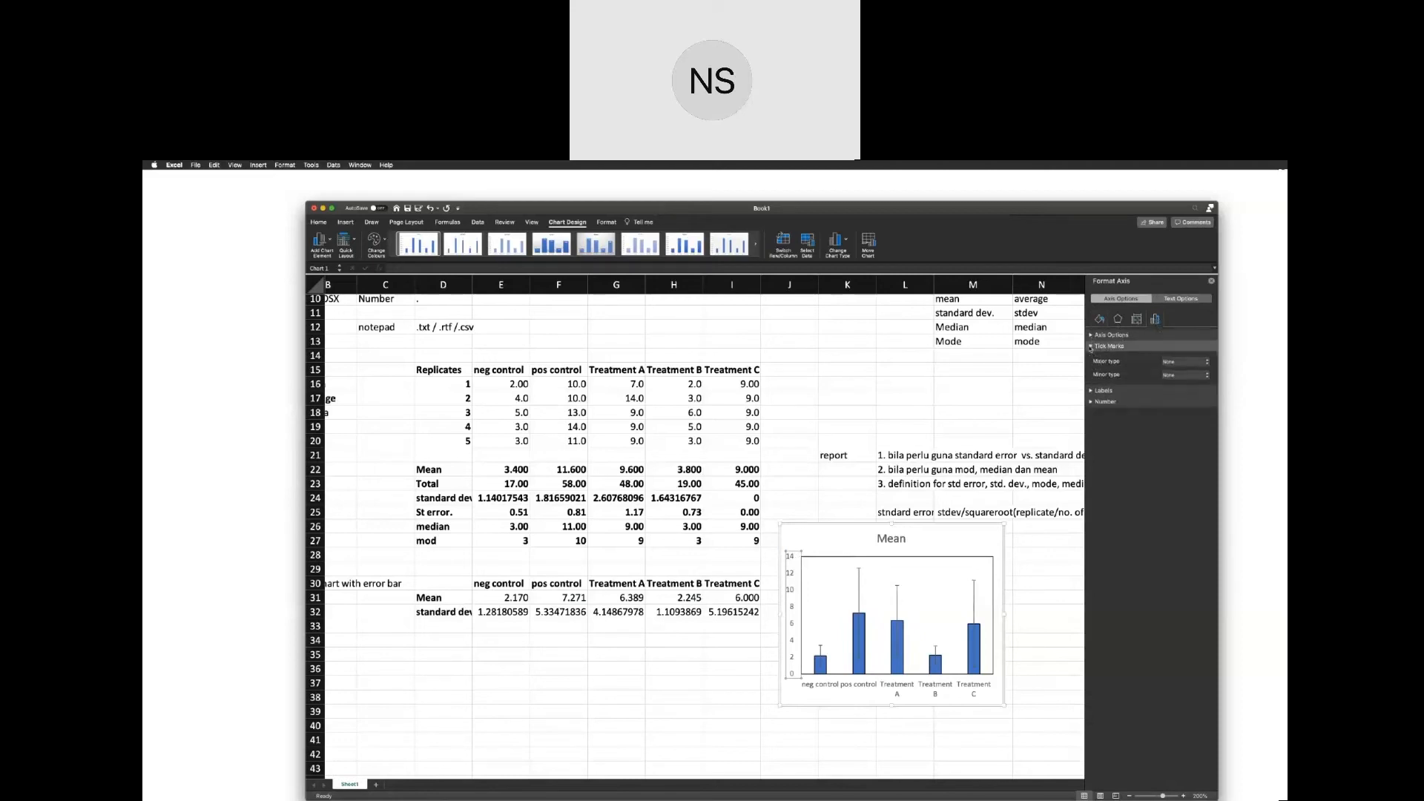
left_click(1187, 362)
left_click(1187, 368)
left_click(1186, 363)
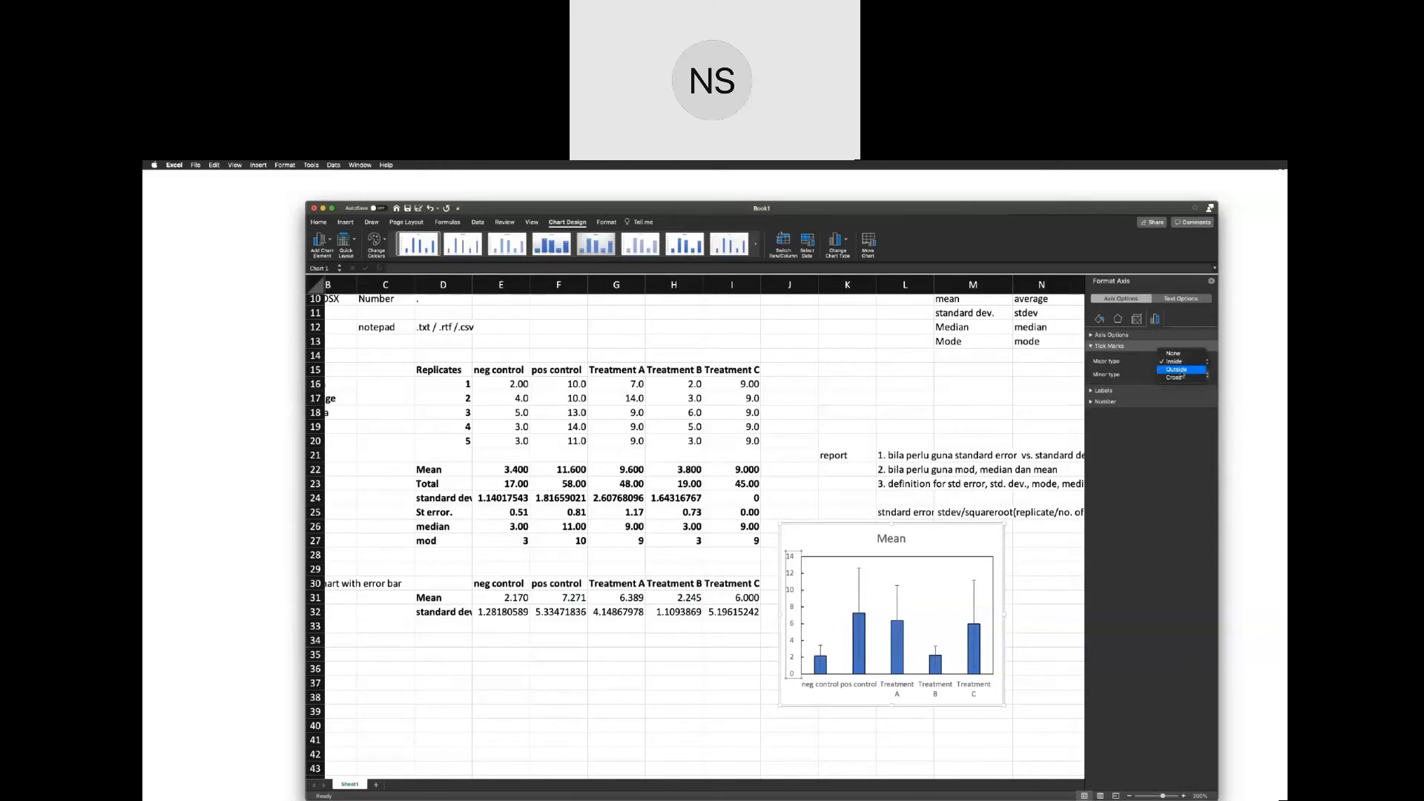
left_click(1183, 371)
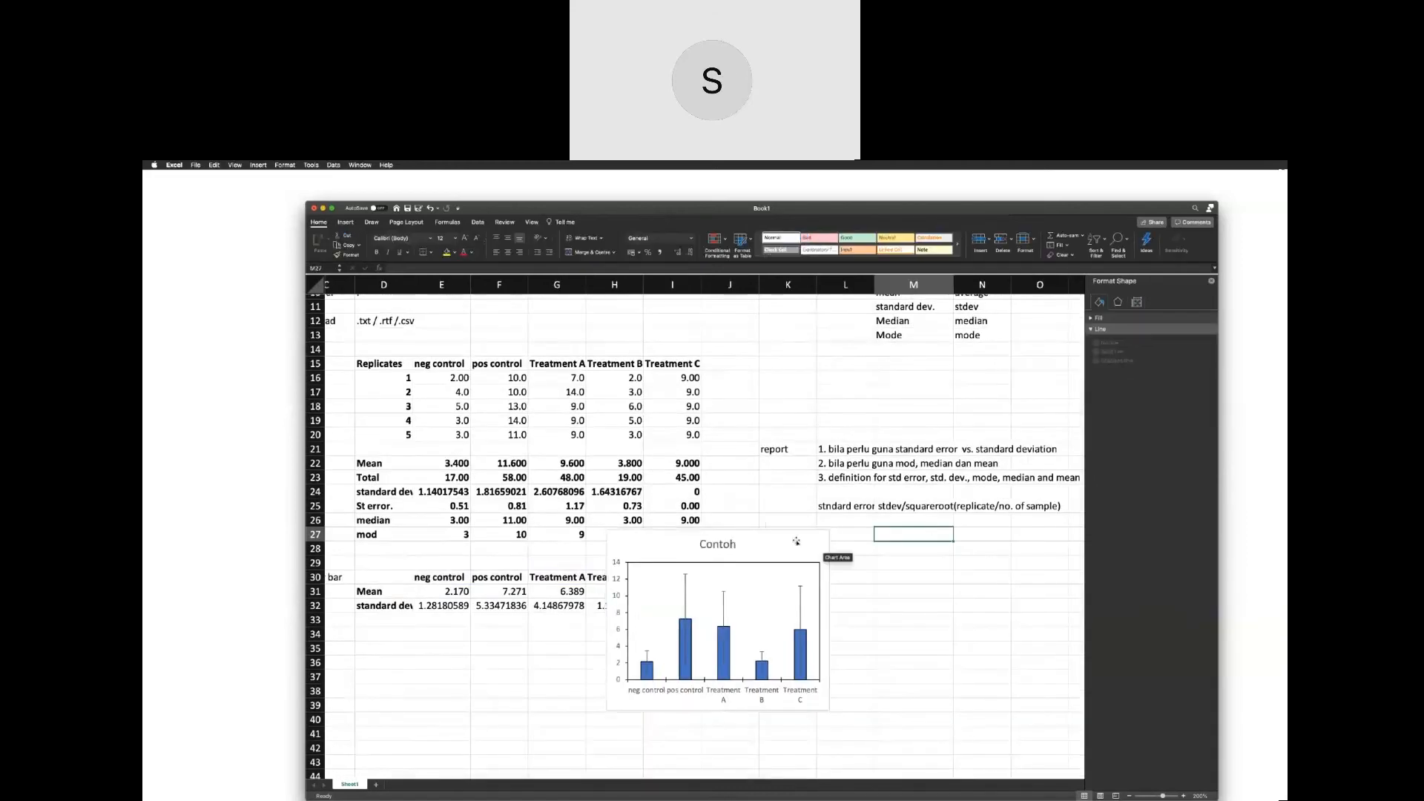
Move the Contoh chart back below the standard error formula note and keep it selected.
left_click(789, 529)
left_click_drag(789, 530, 955, 526)
left_click(788, 506)
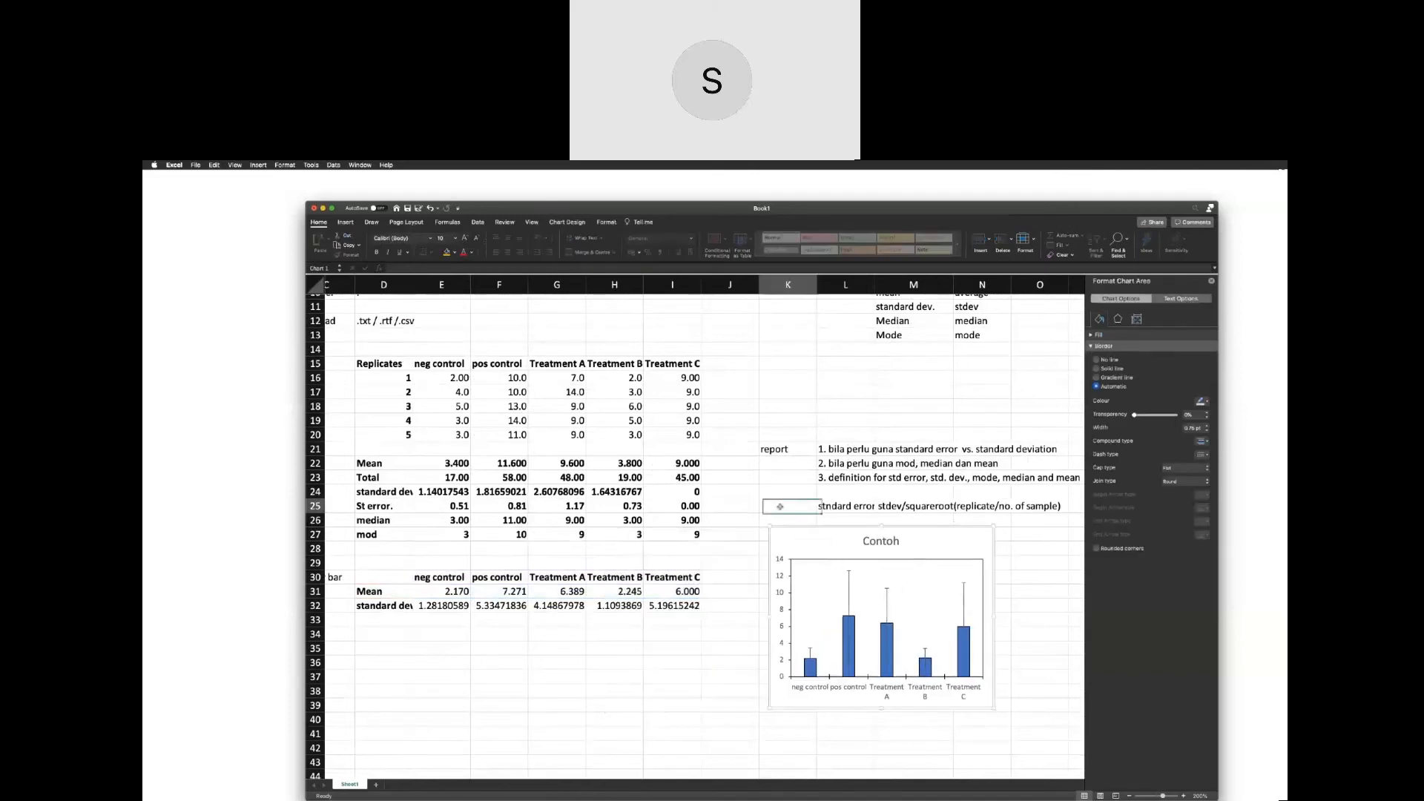
left_click(788, 534)
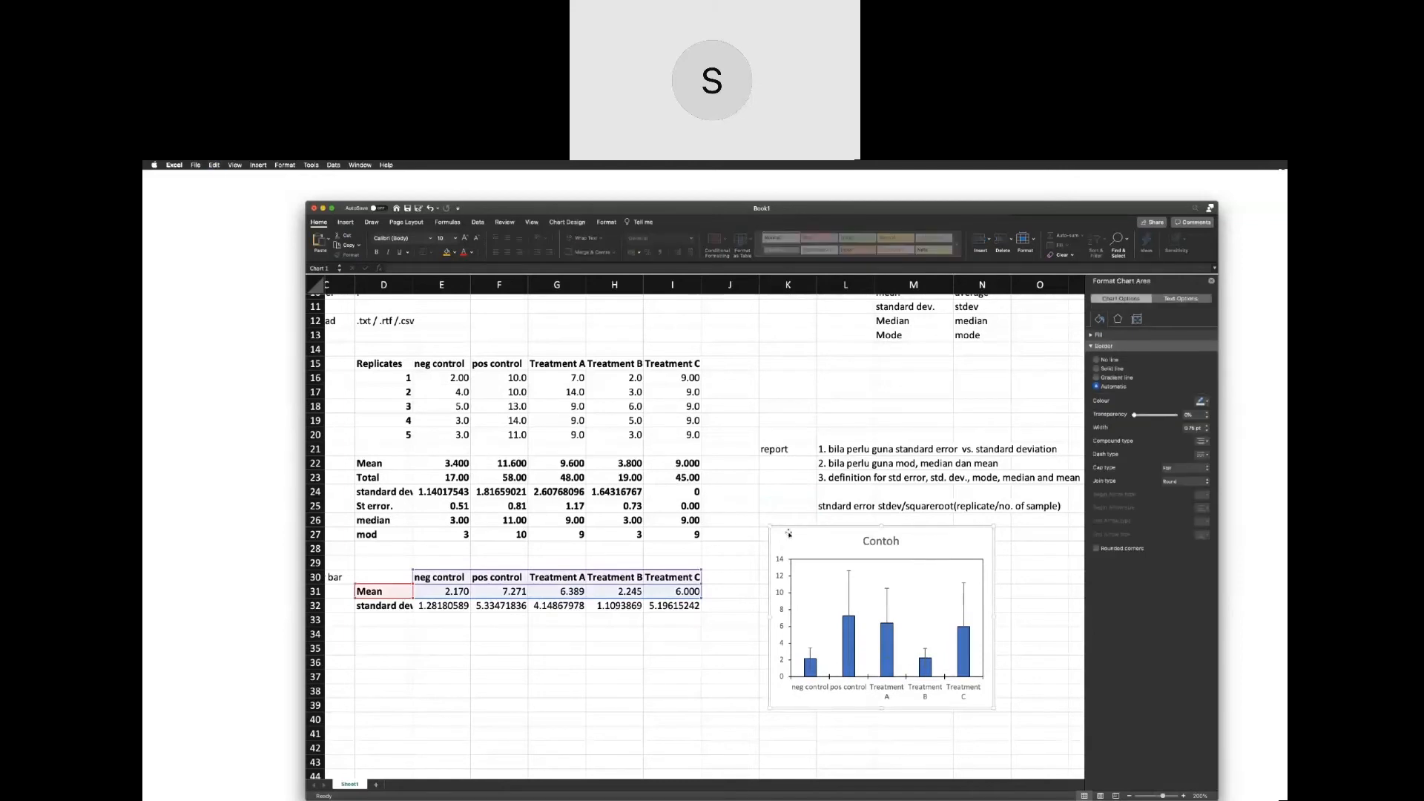
Switch to a blank Word document and move the workbook window aside so both the chart and the page are accessible.
left_click(158, 562)
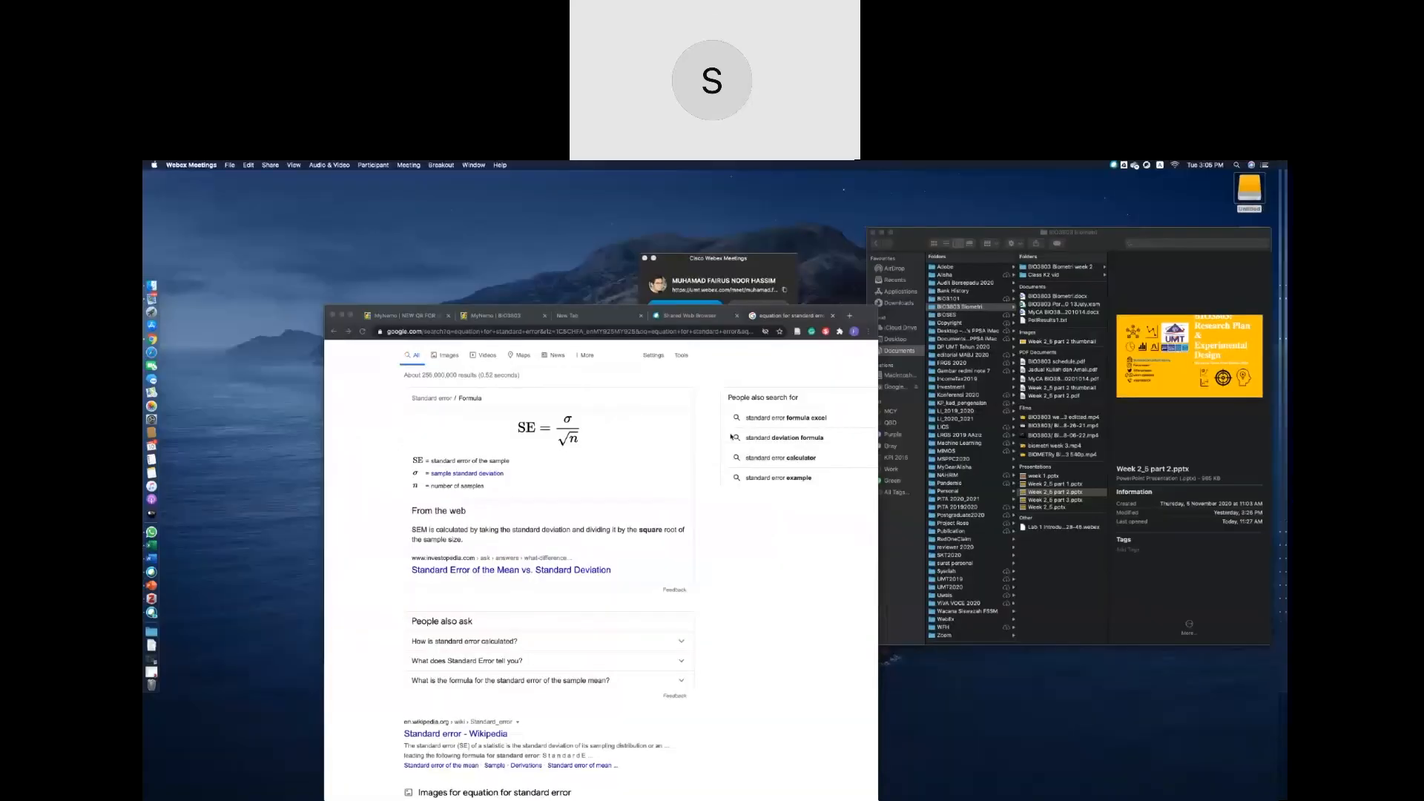
key("ctrl+Left")
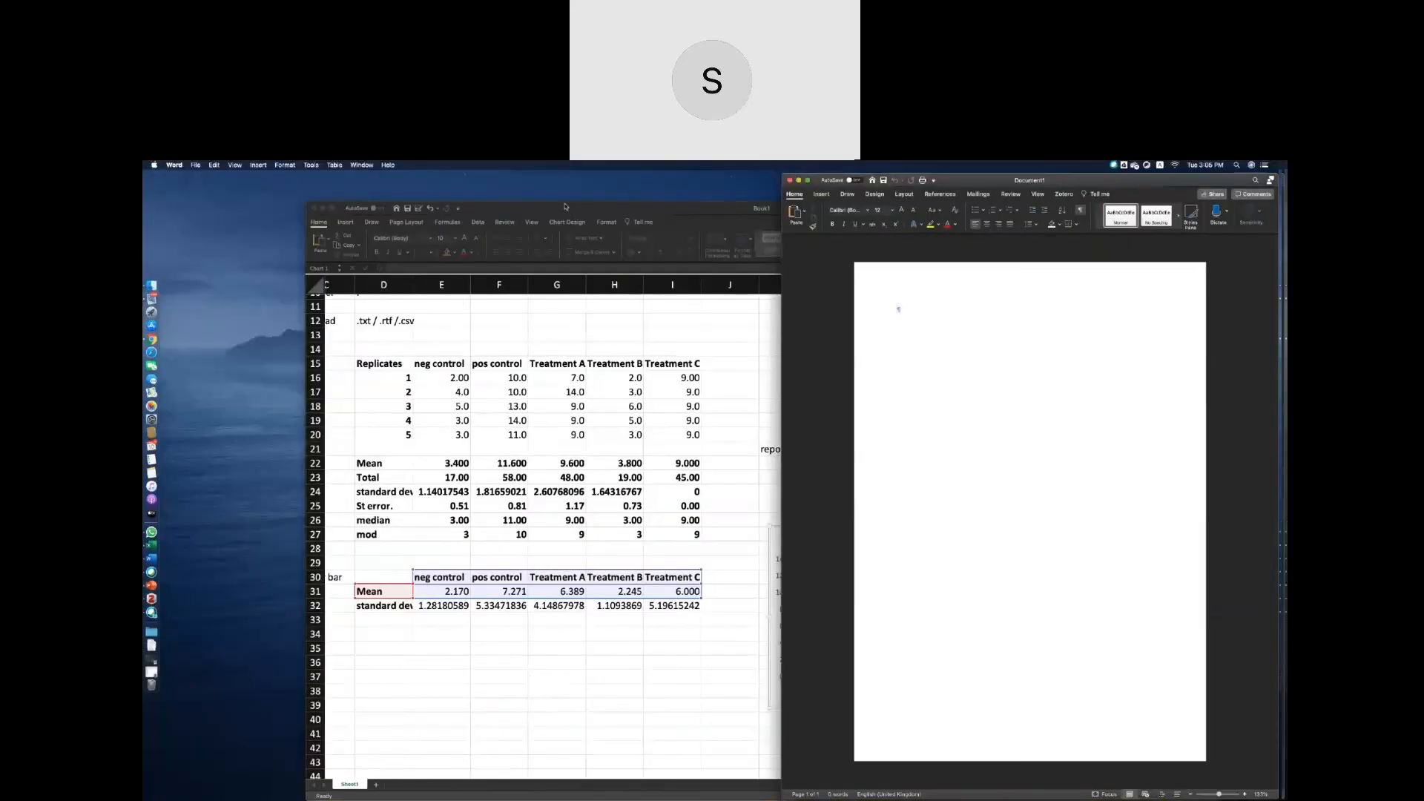
left_click_drag(557, 209, 449, 210)
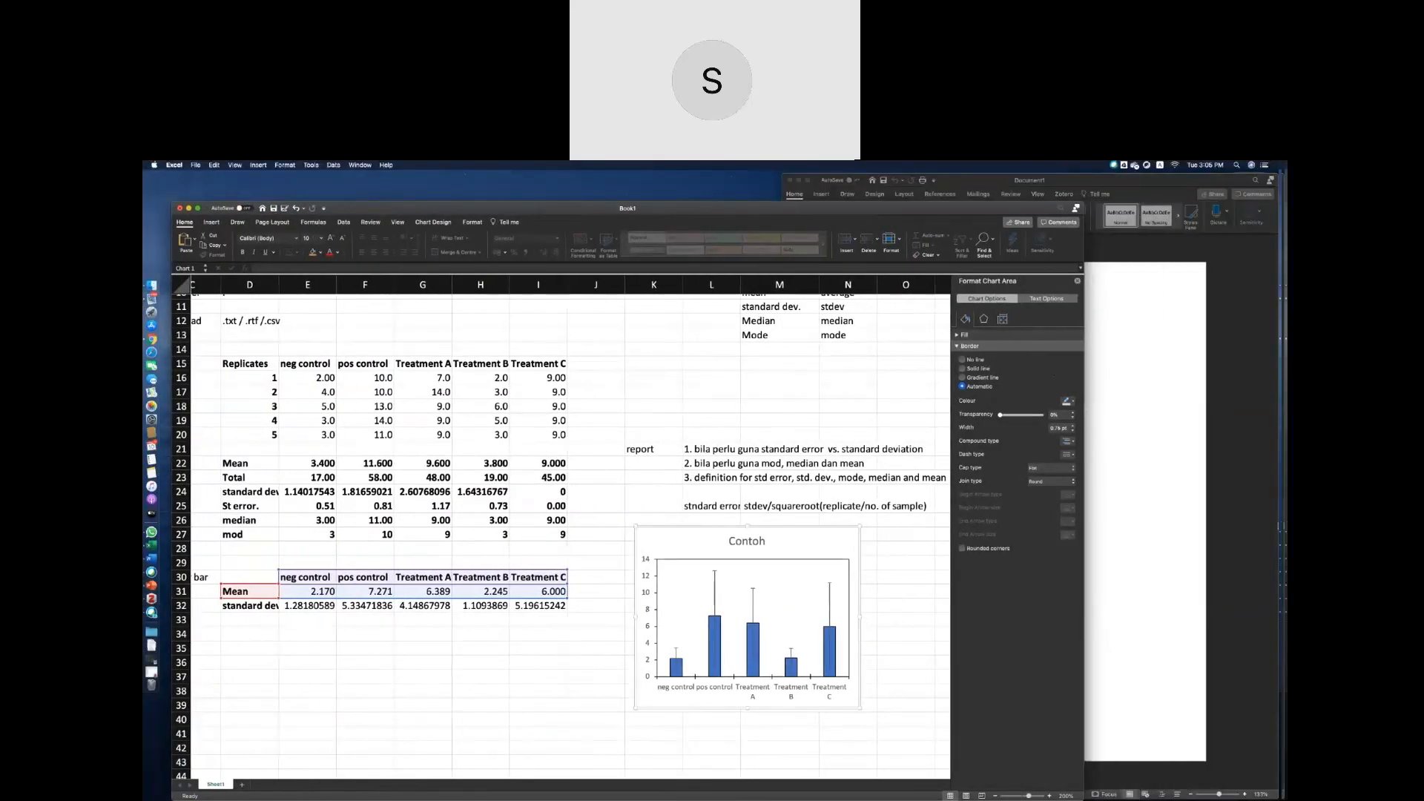
Paste the Contoh chart into the blank Word document, inspect its appearance, and delete the pasted copy.
left_click(1113, 505)
key("super+v")
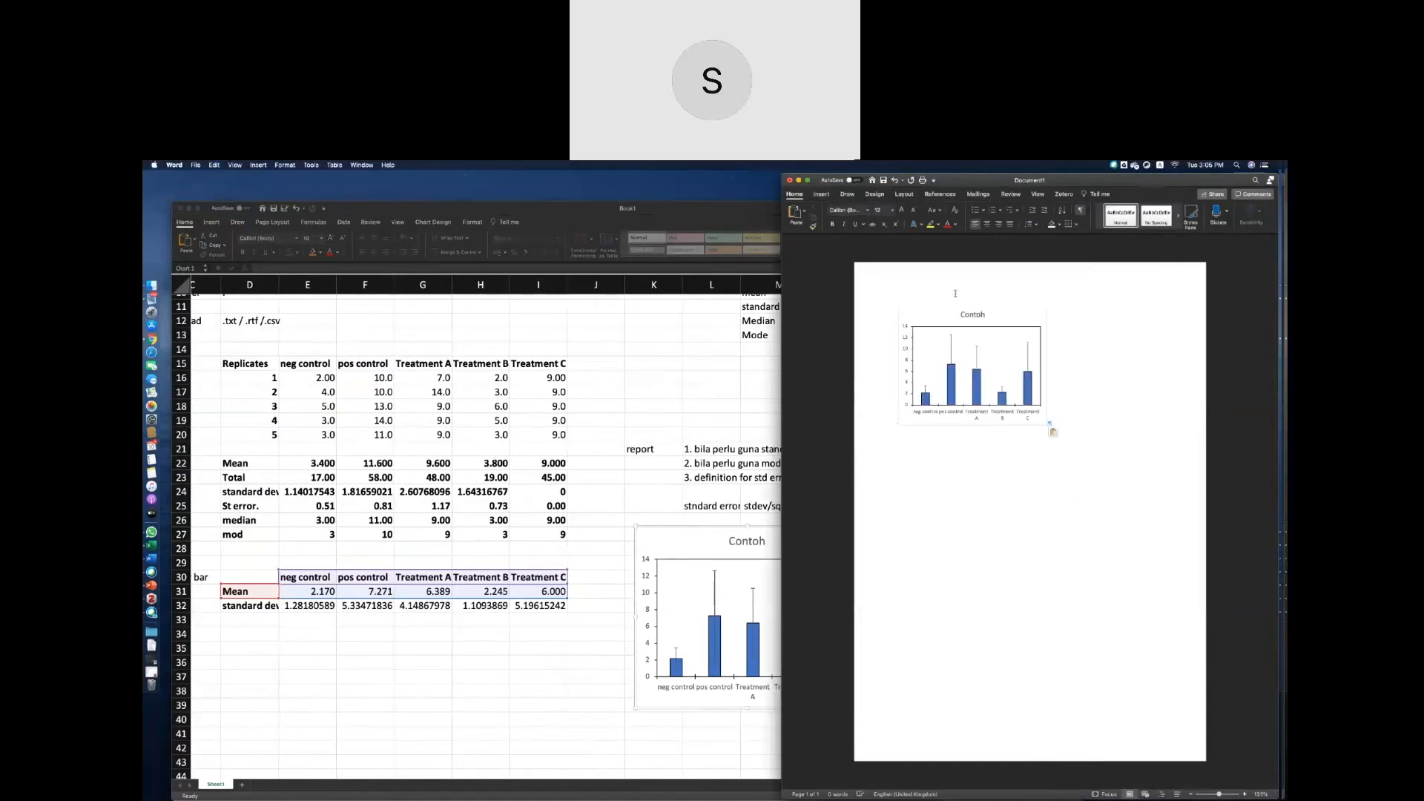
scroll(955, 326, "up", 5)
scroll(955, 326, "up", 2)
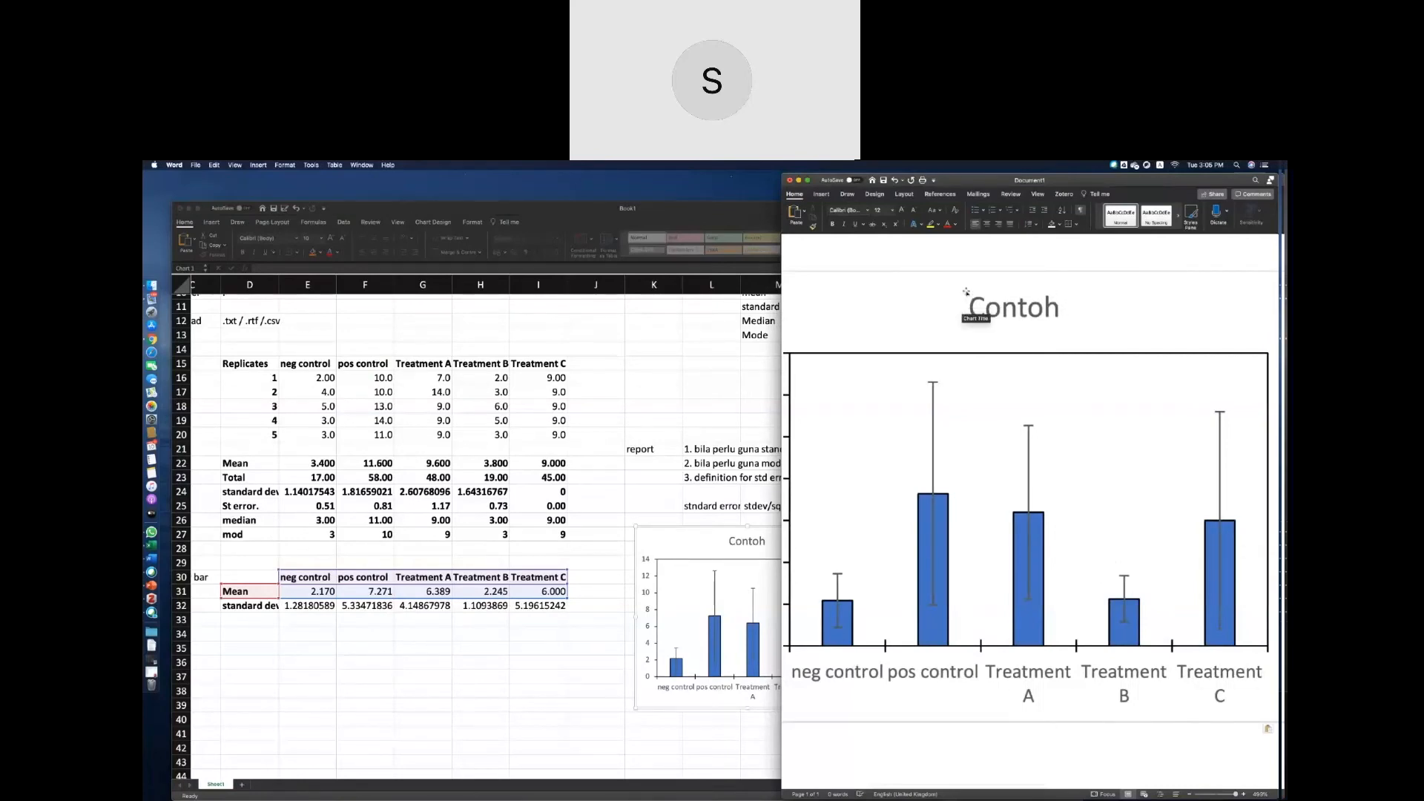
scroll(964, 297, "down", 3)
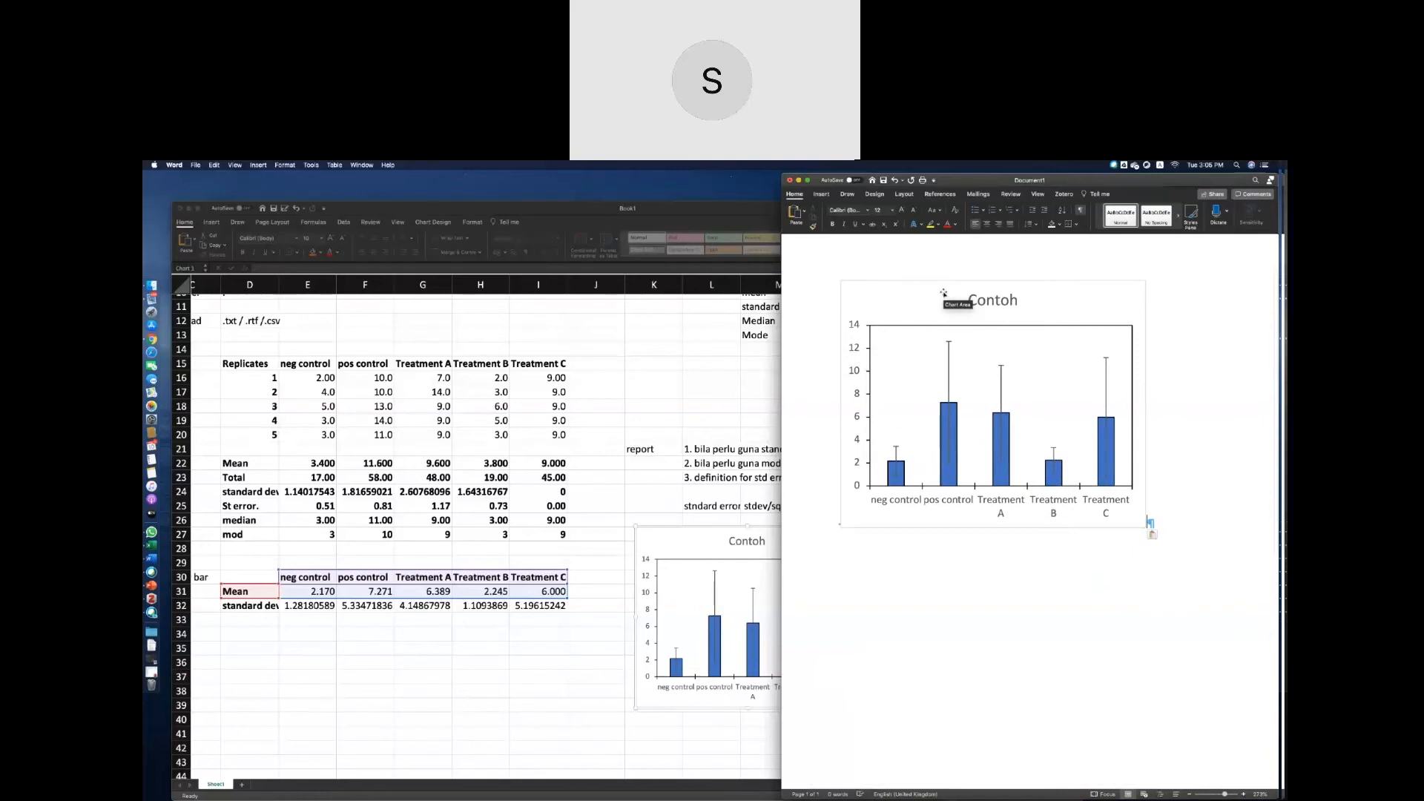
left_click(944, 293)
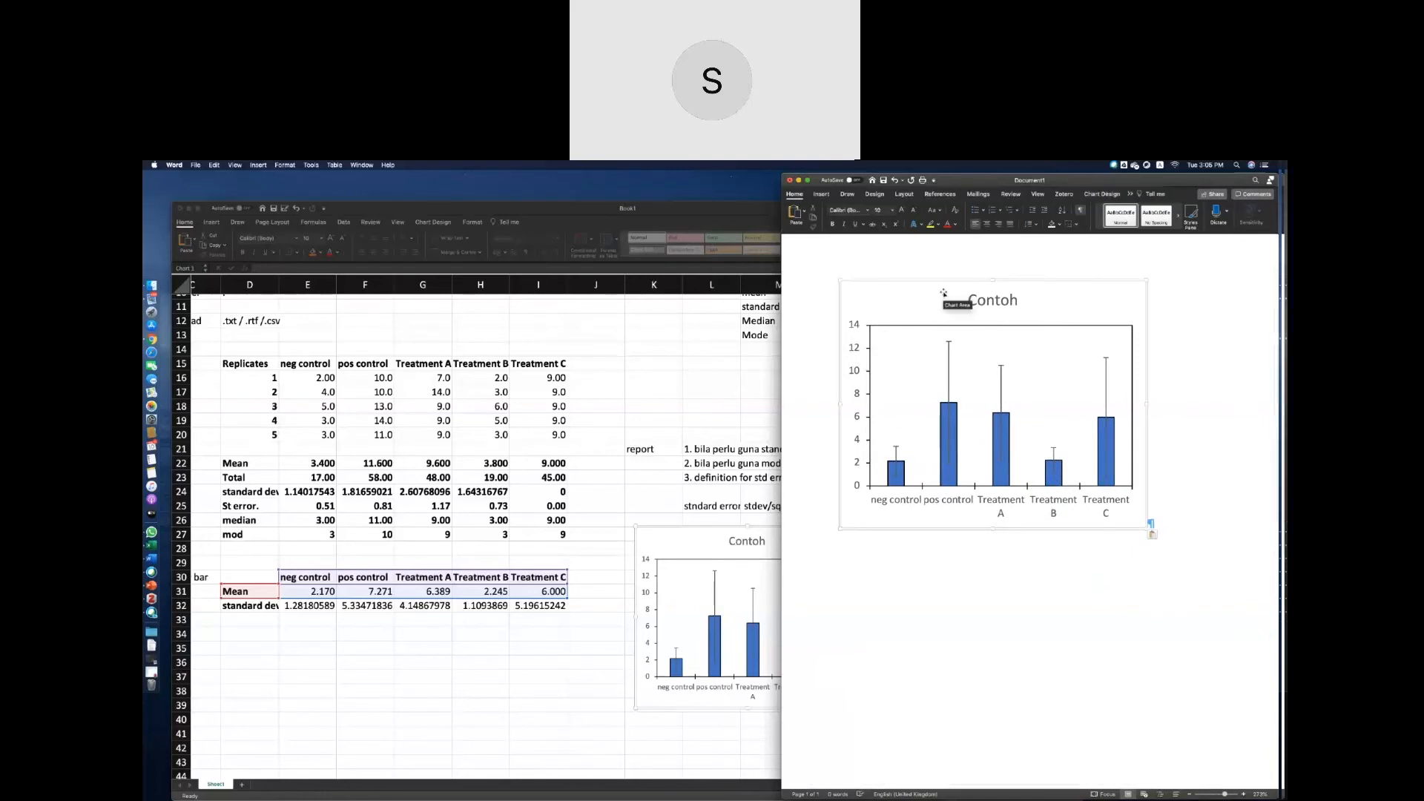
key("Delete")
Return to the Excel workbook and set the Contoh chart area's border to No line.
left_click(624, 531)
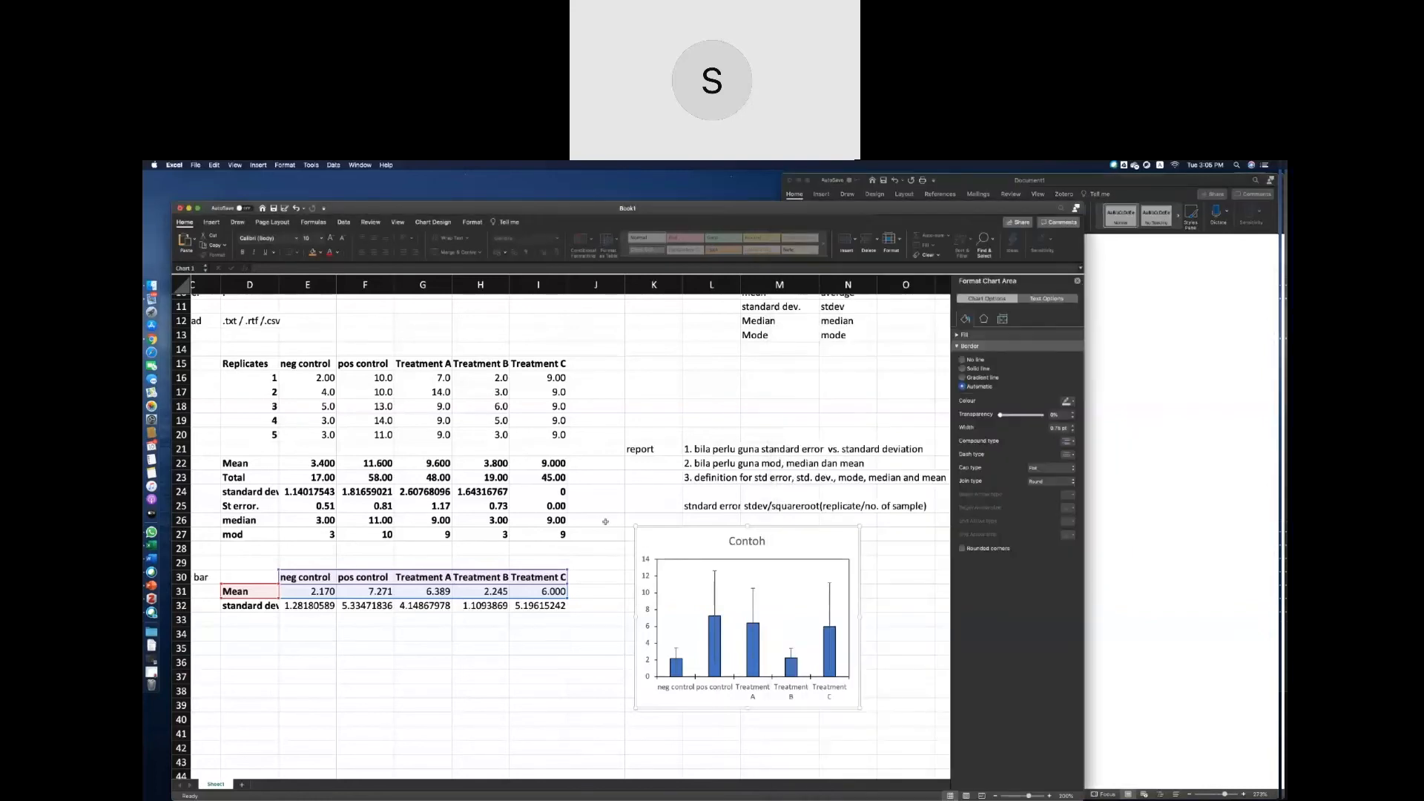
left_click(605, 521)
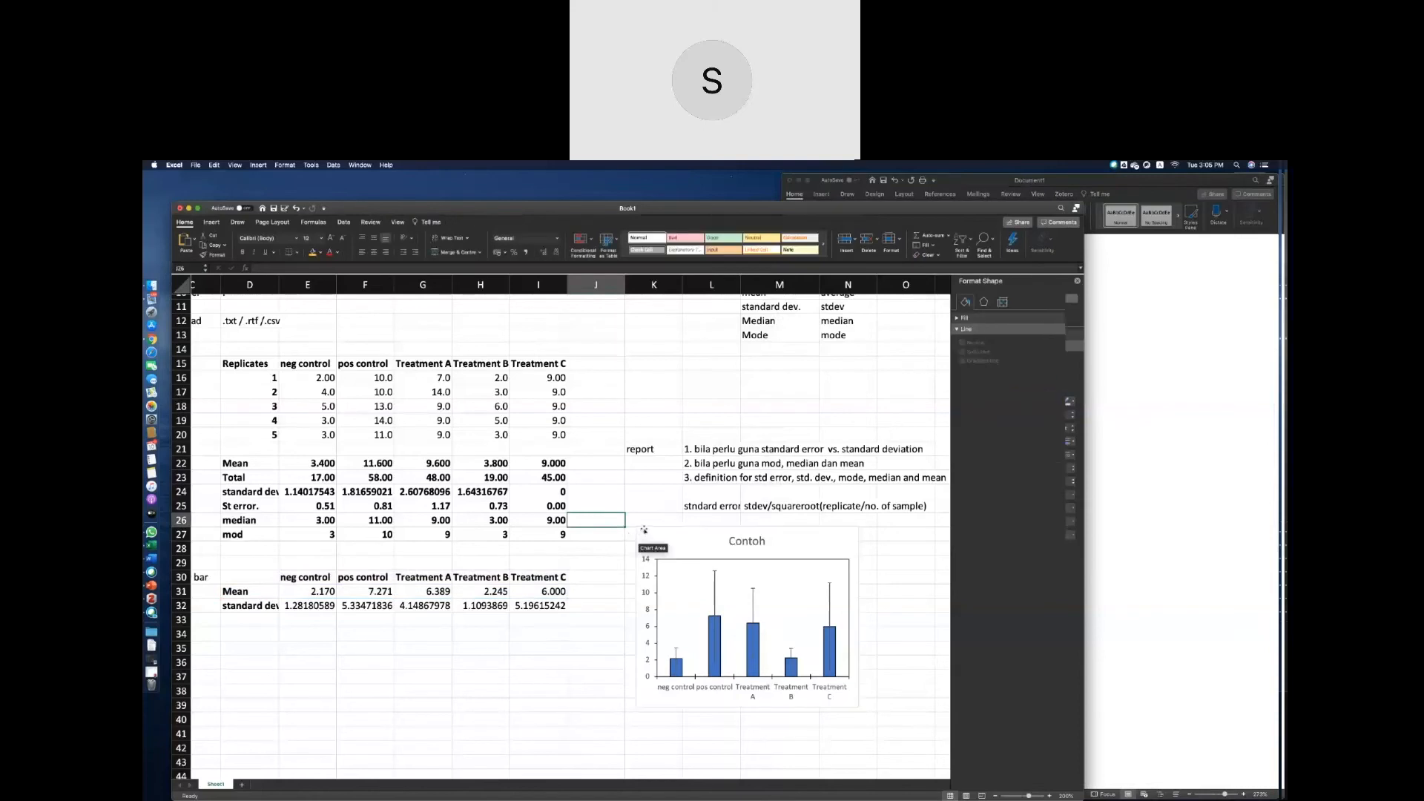
left_click(854, 527)
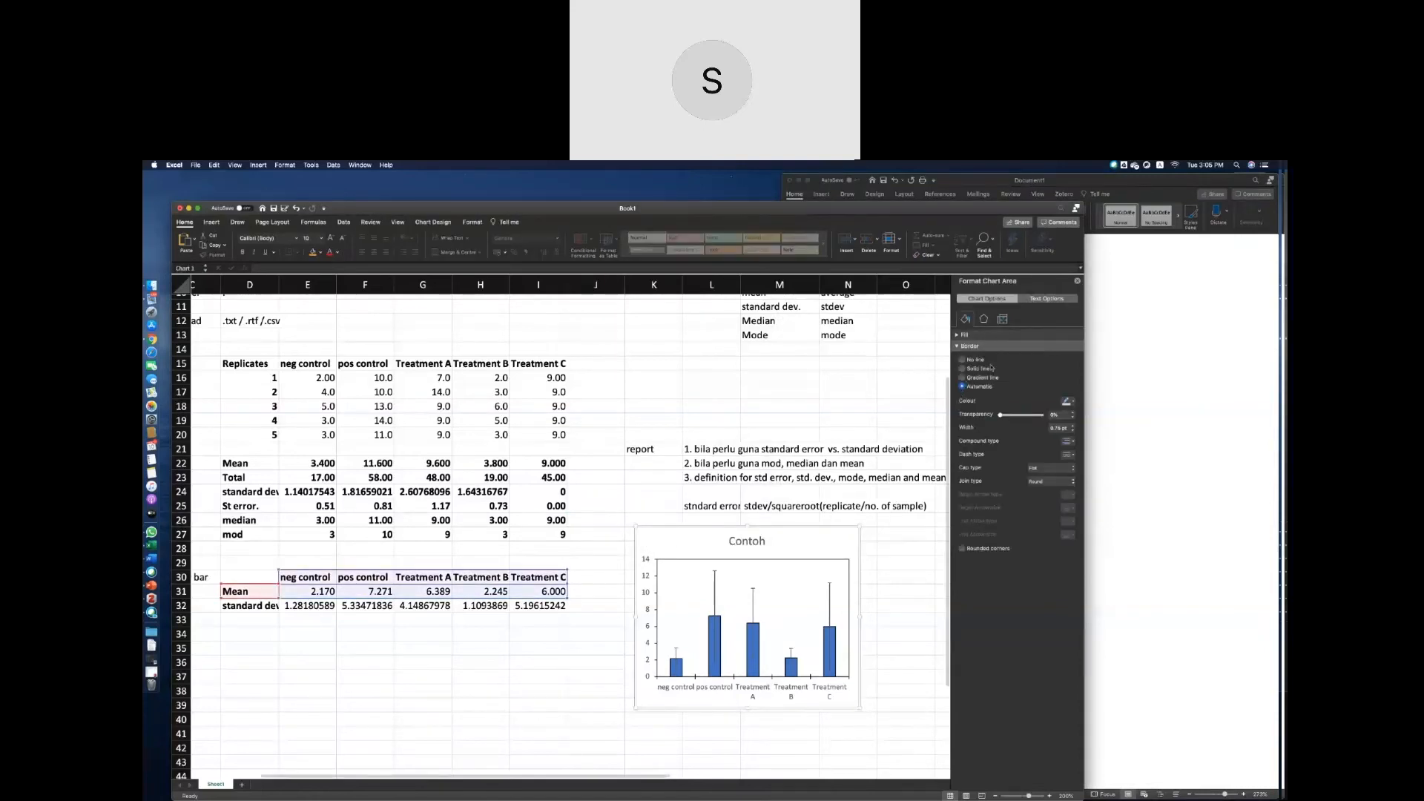
left_click(973, 359)
left_click(886, 661)
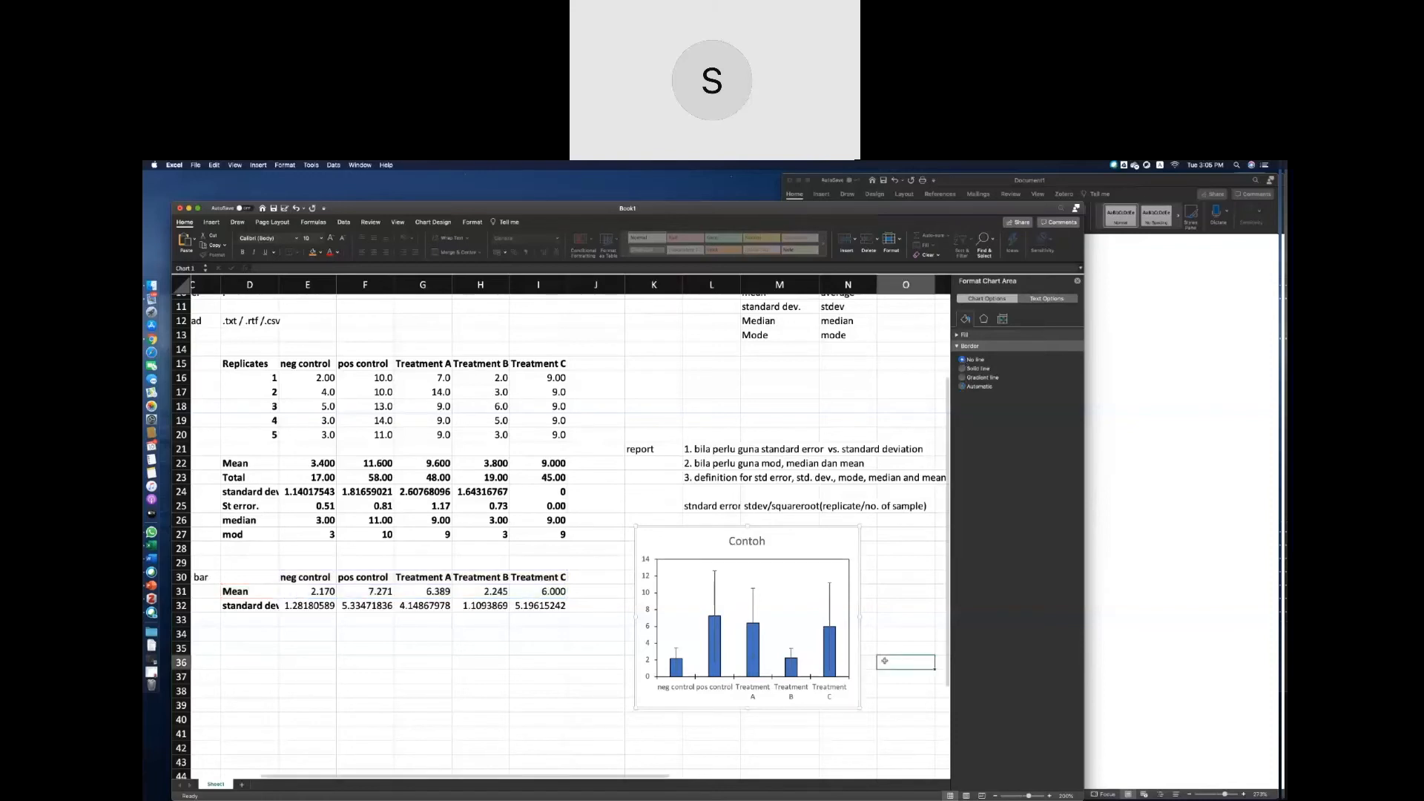
Add a primary vertical axis title to the Contoh chart.
left_click(796, 552)
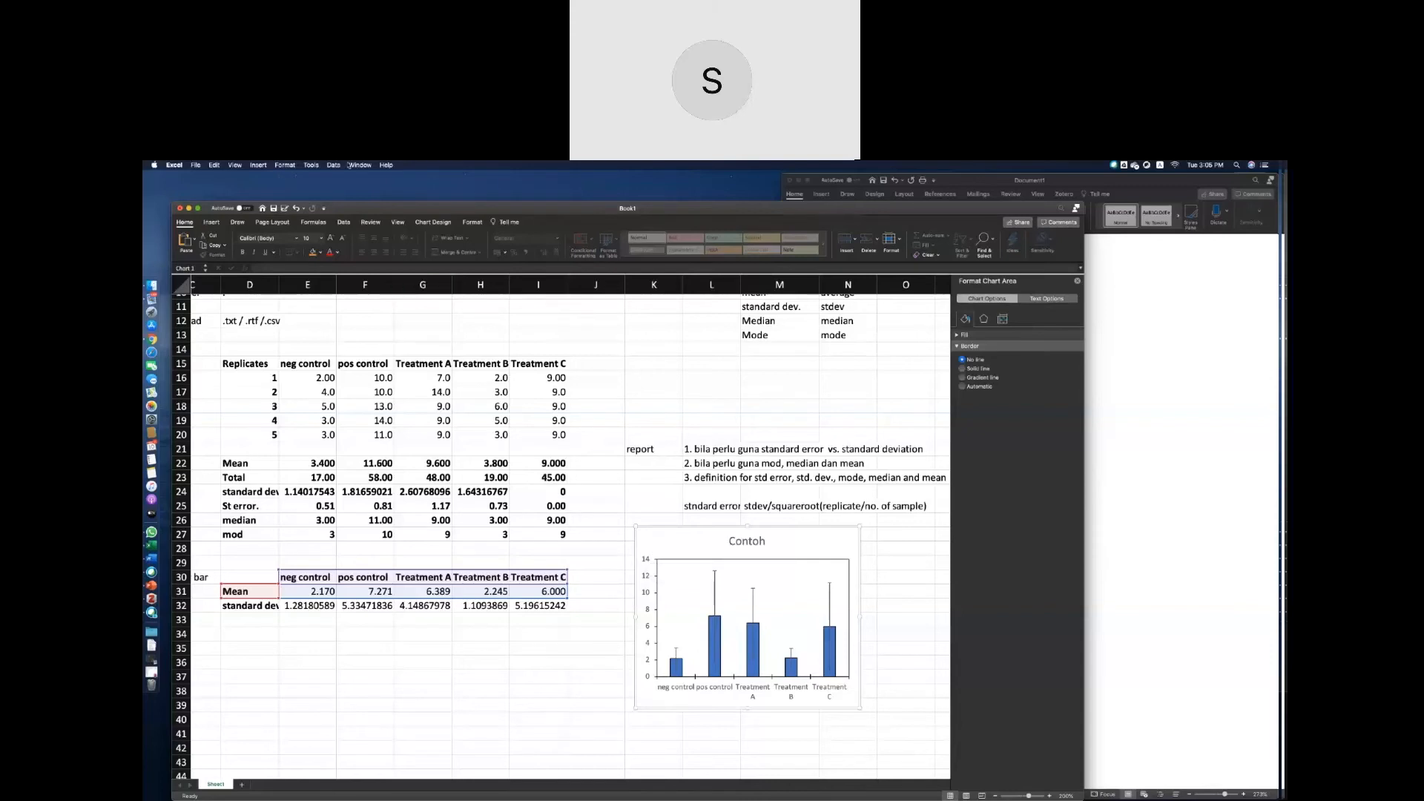
left_click(212, 223)
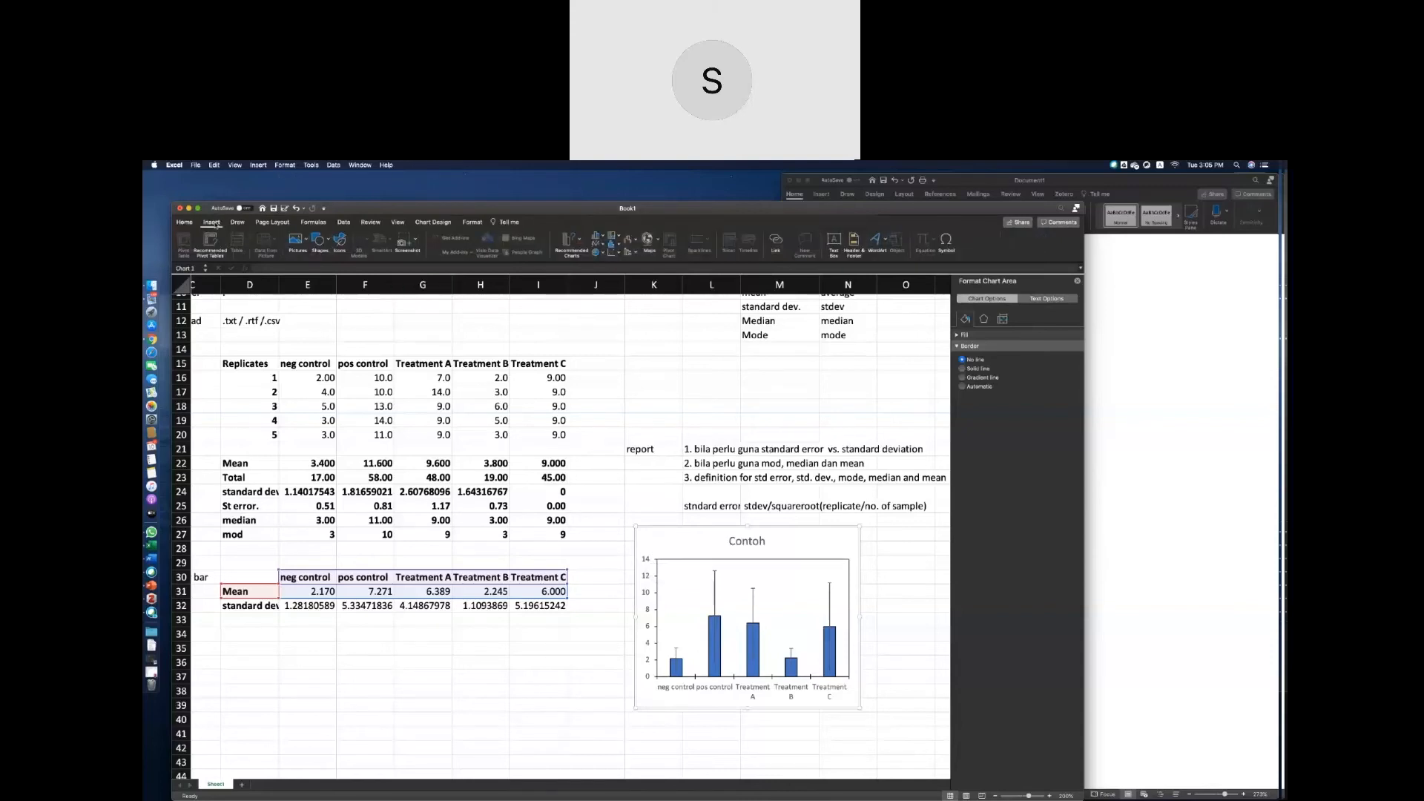
left_click(669, 542)
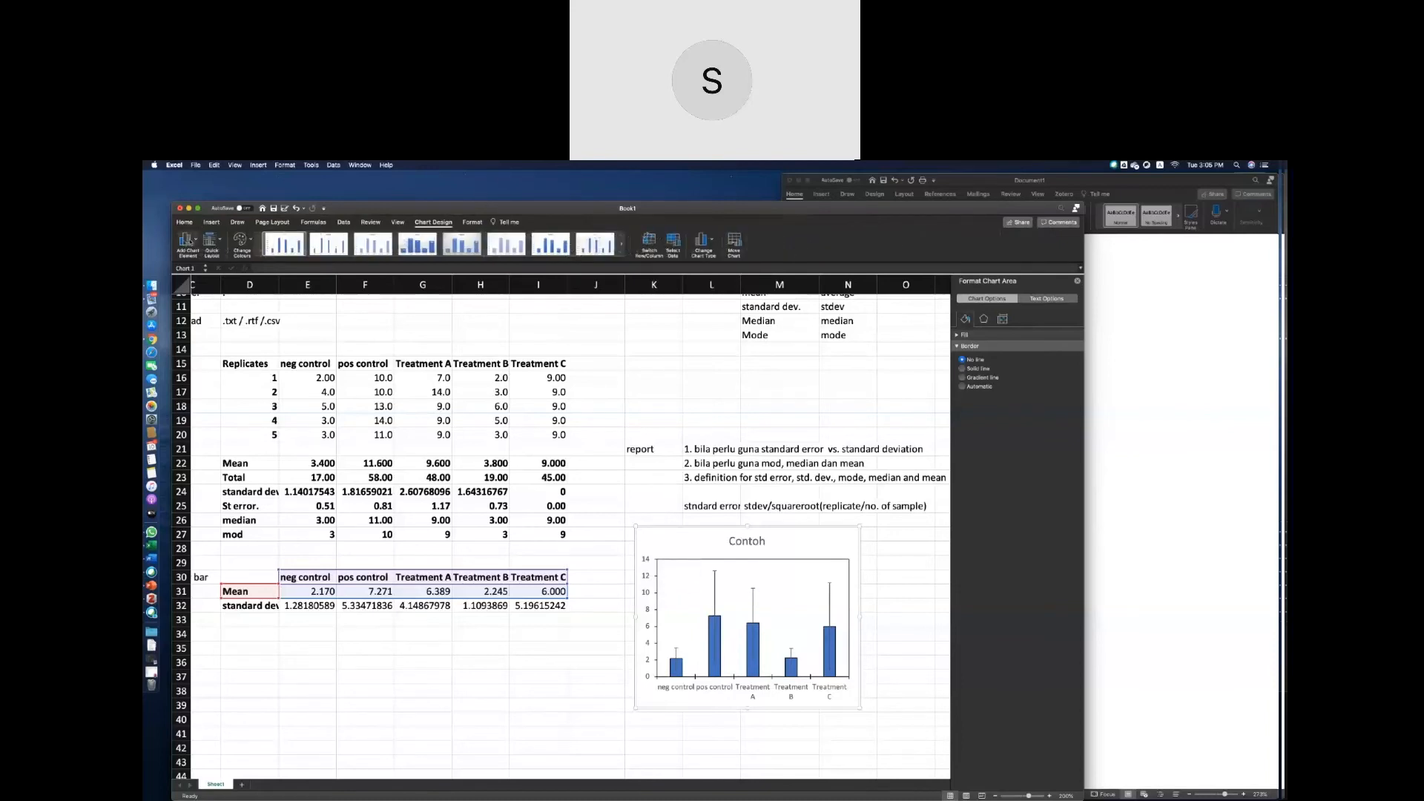
left_click(220, 244)
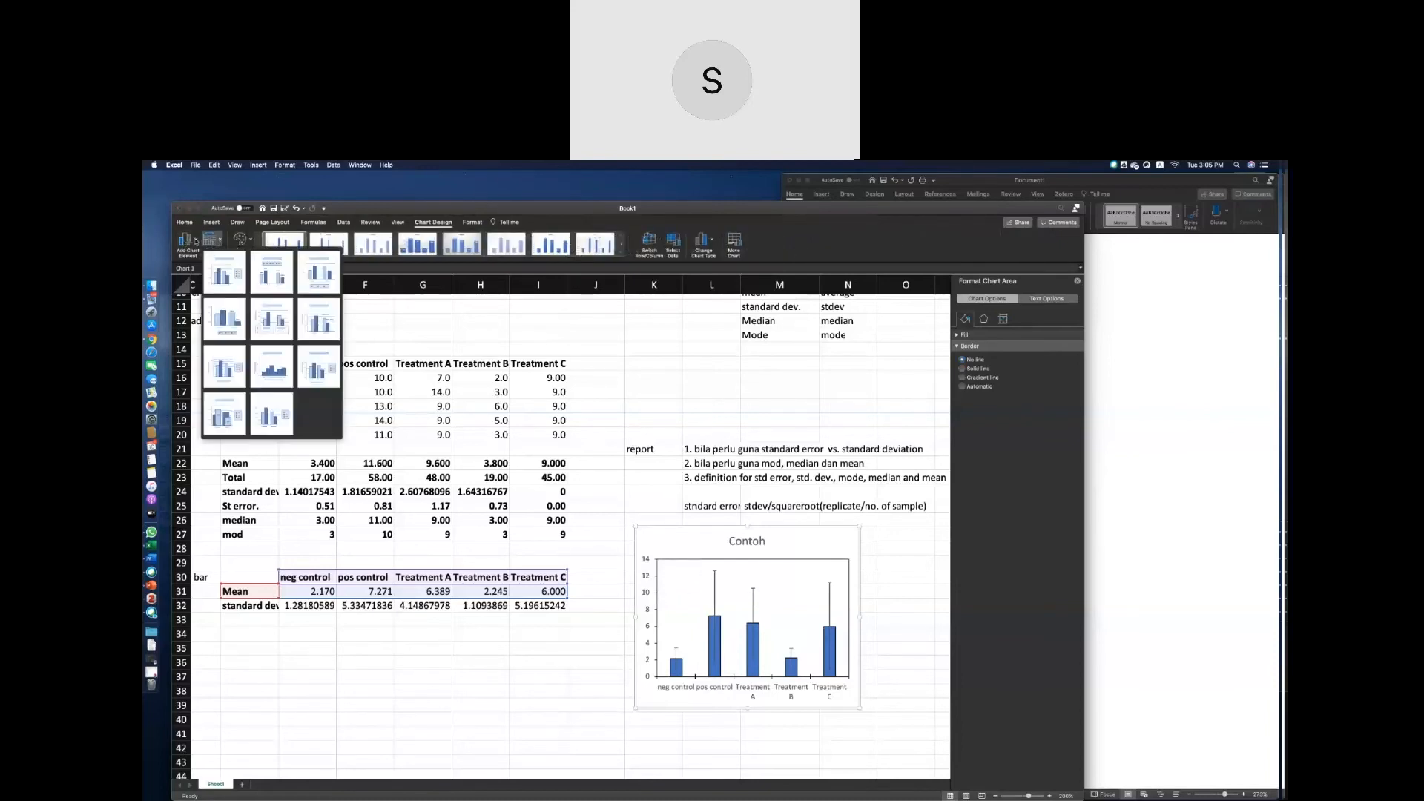
left_click(197, 241)
left_click(196, 241)
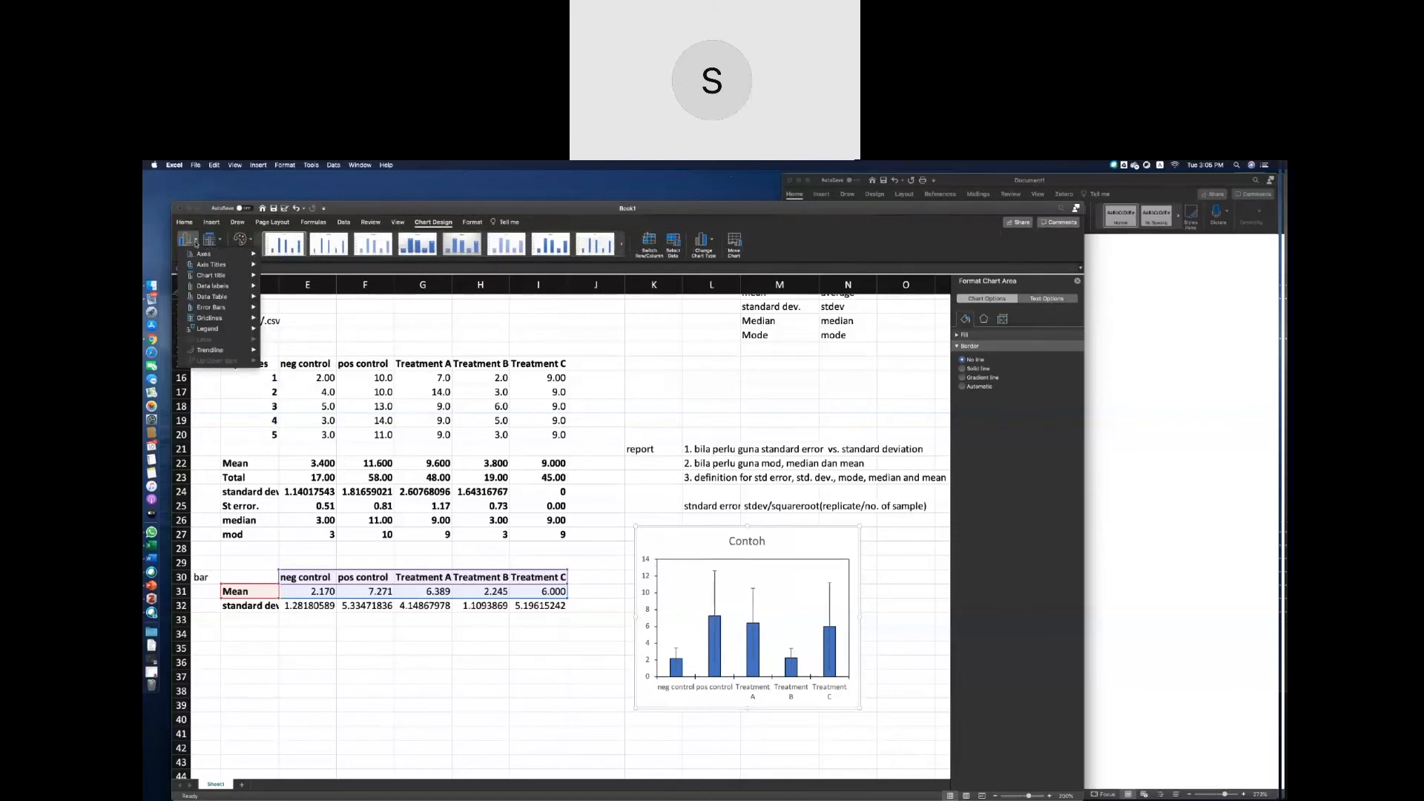
mouse_move(199, 255)
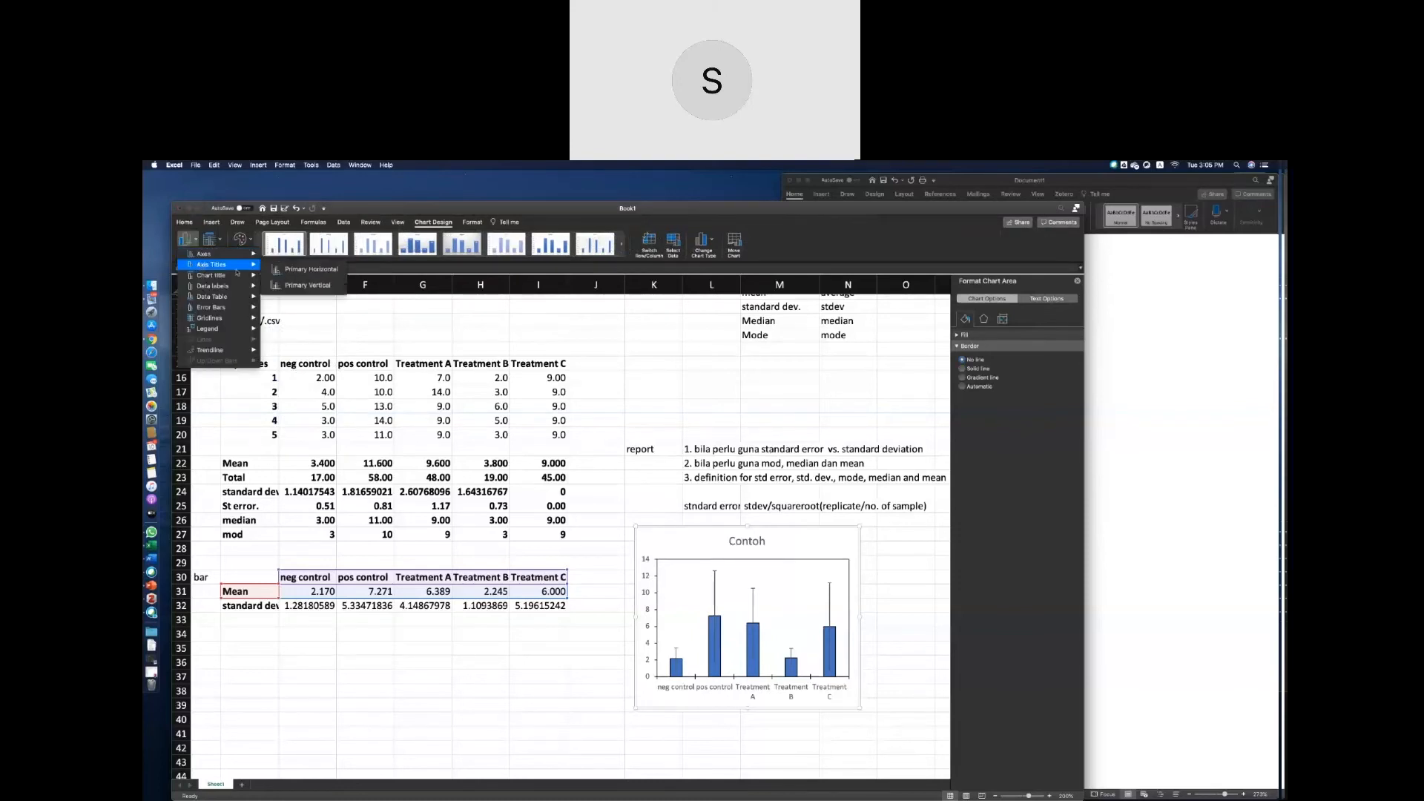
left_click(280, 286)
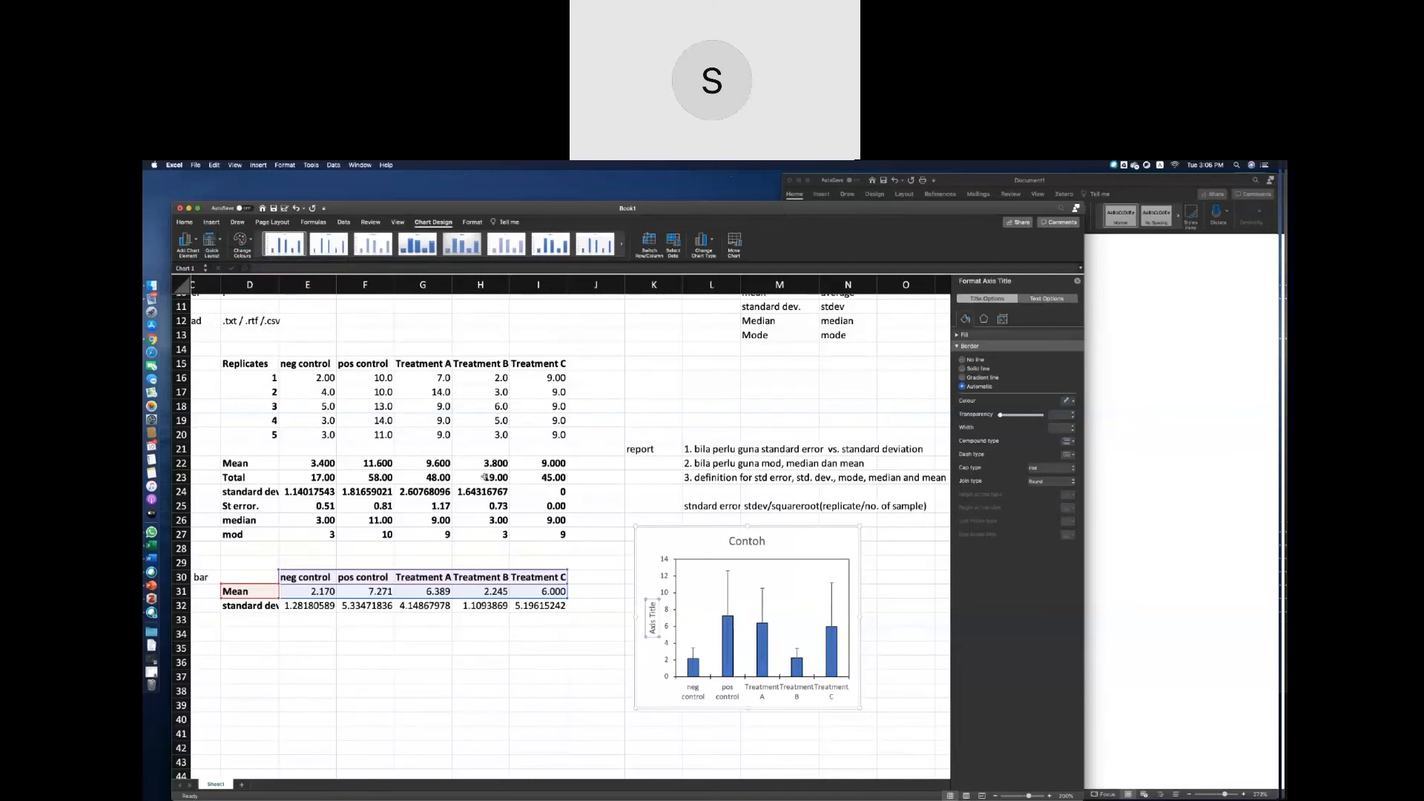
Set the vertical axis title text to "Stem length (cm)".
type("Paddy")
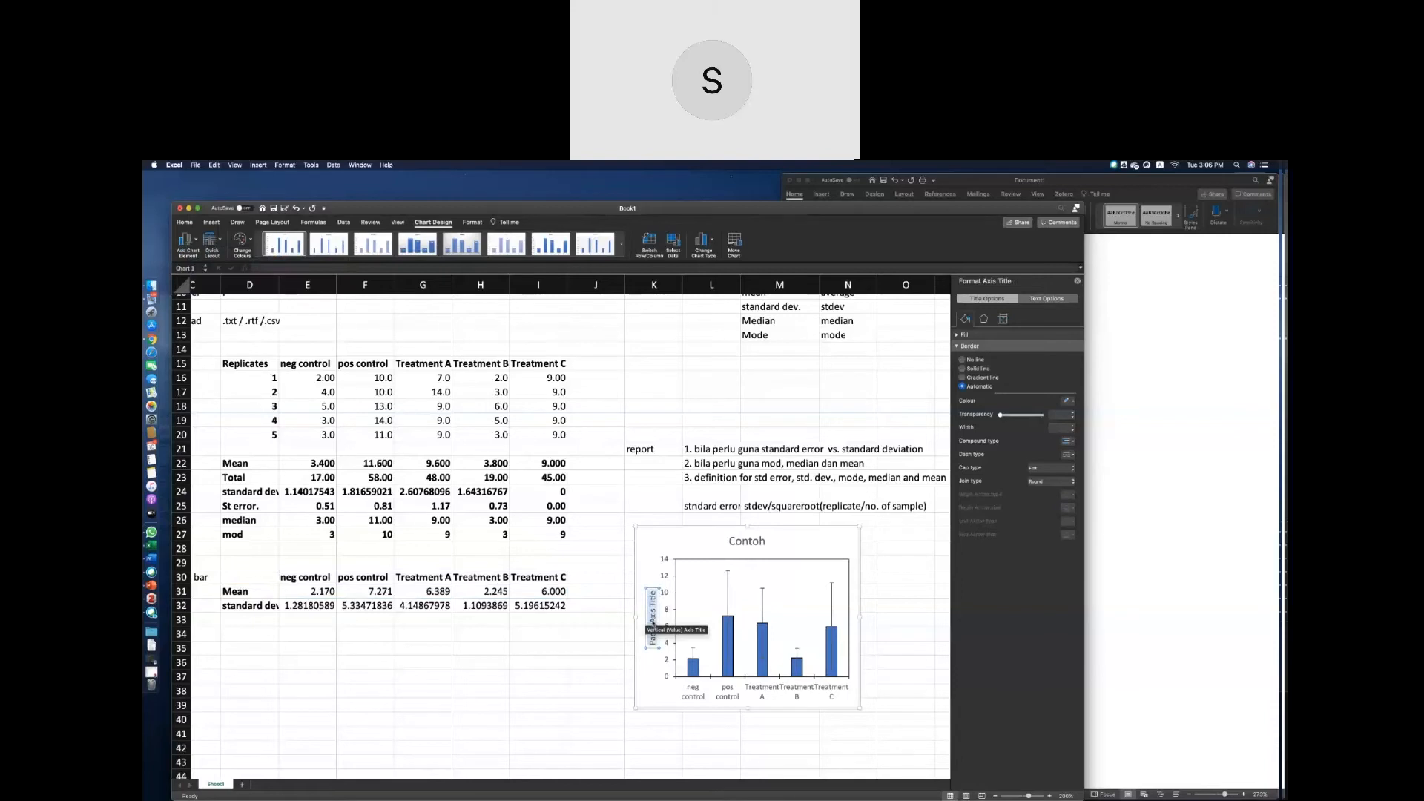
type("P")
key("BackSpace")
type("Stem length (cm)")
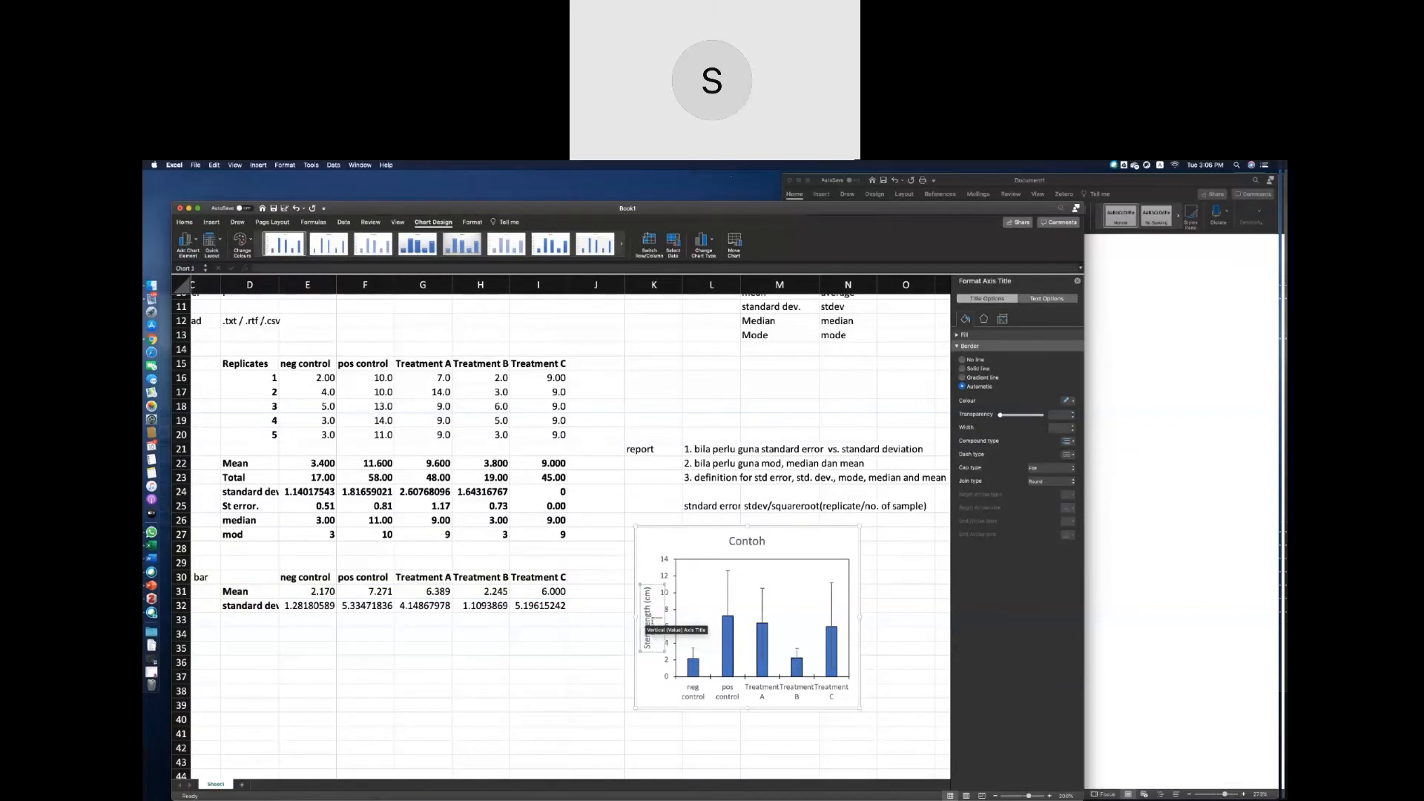
Copy the finished Contoh chart and paste it into the blank Word document.
left_click(654, 697)
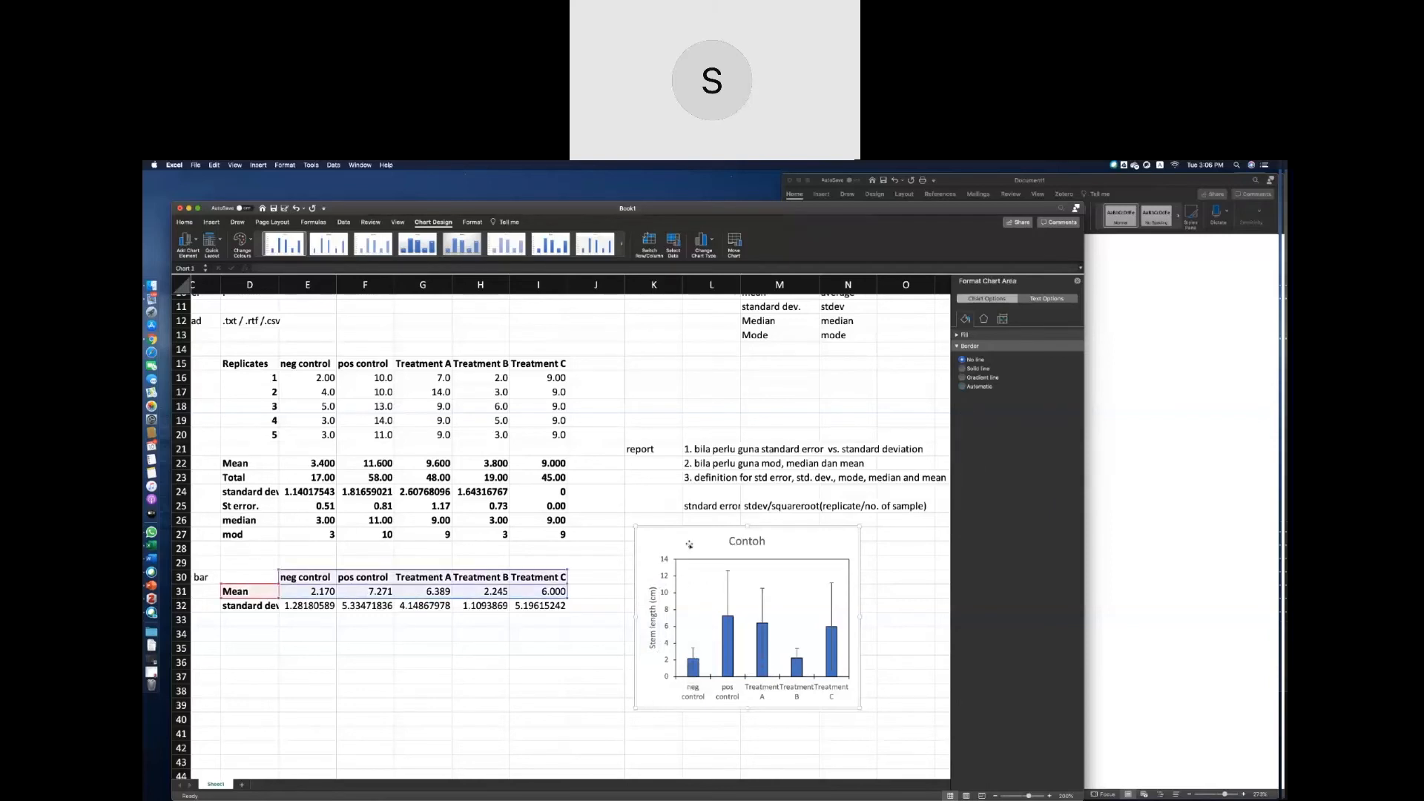
key("super+c")
left_click(1095, 517)
key("super+v")
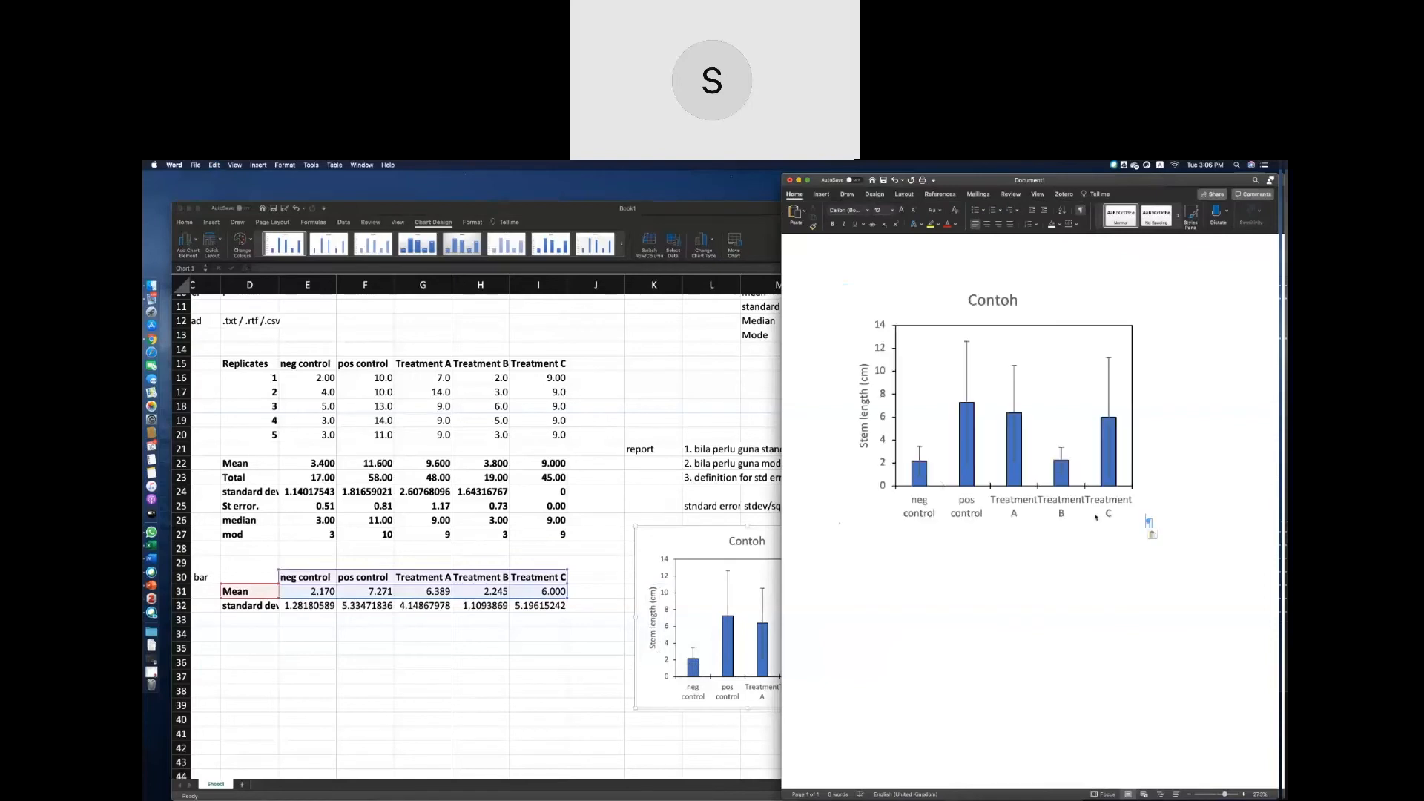
left_click(1092, 604)
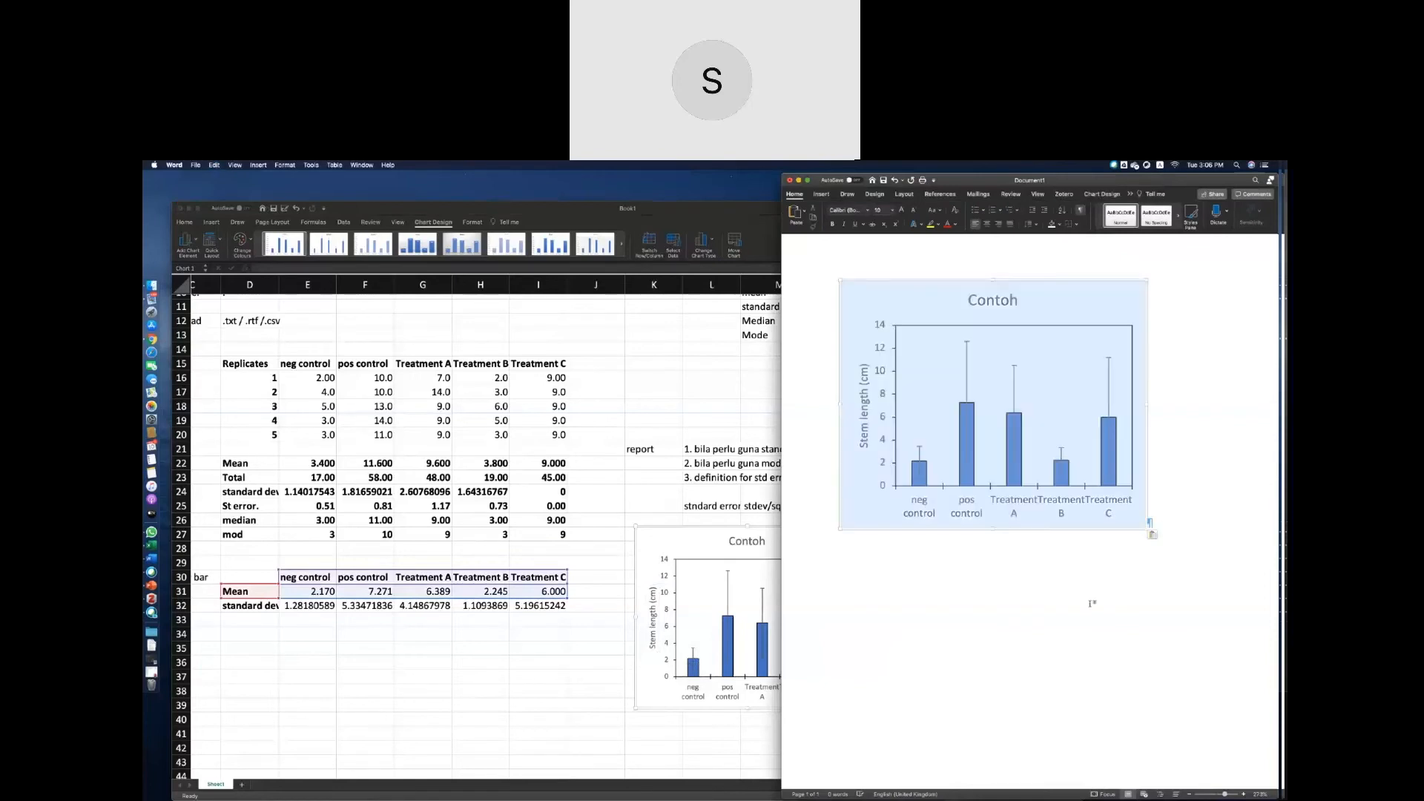
left_click(1159, 590)
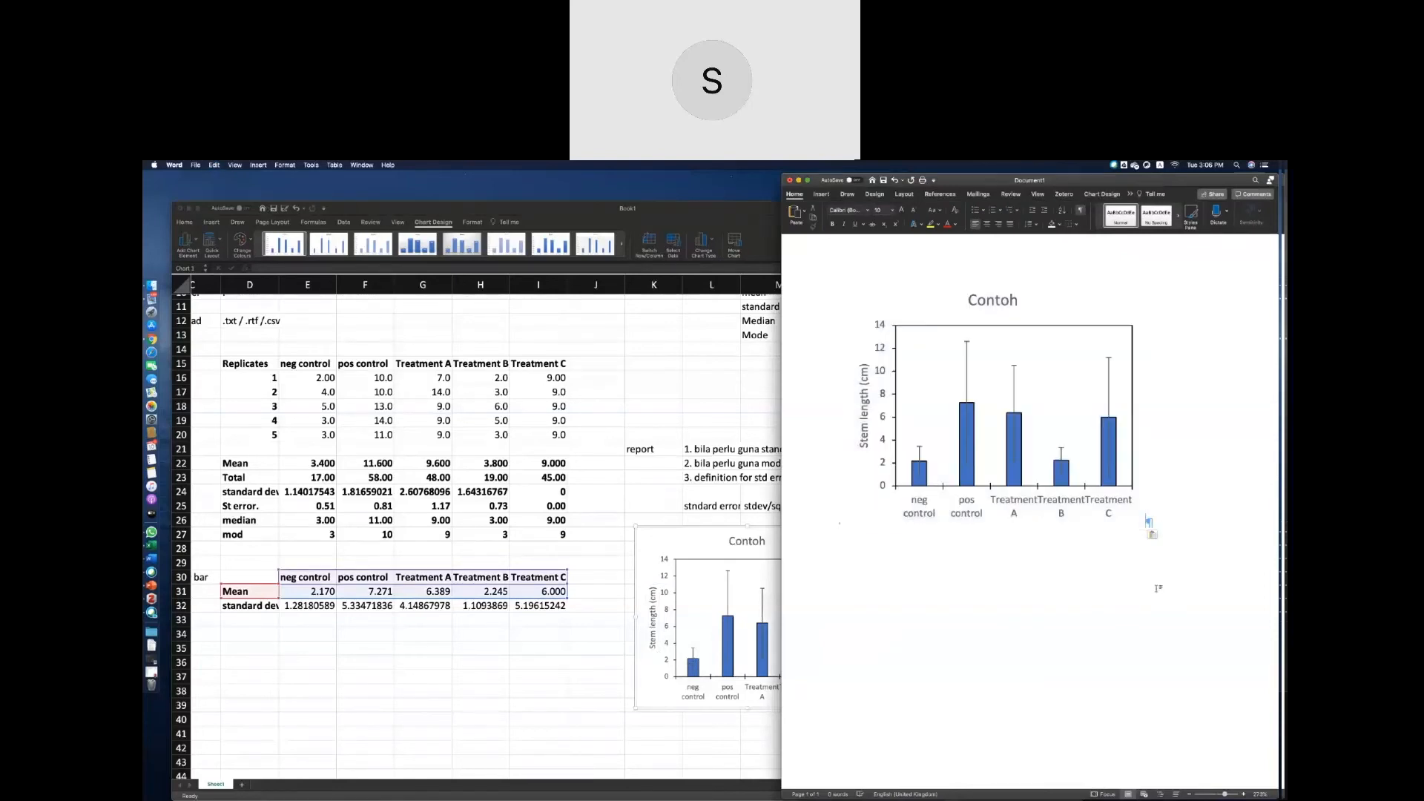
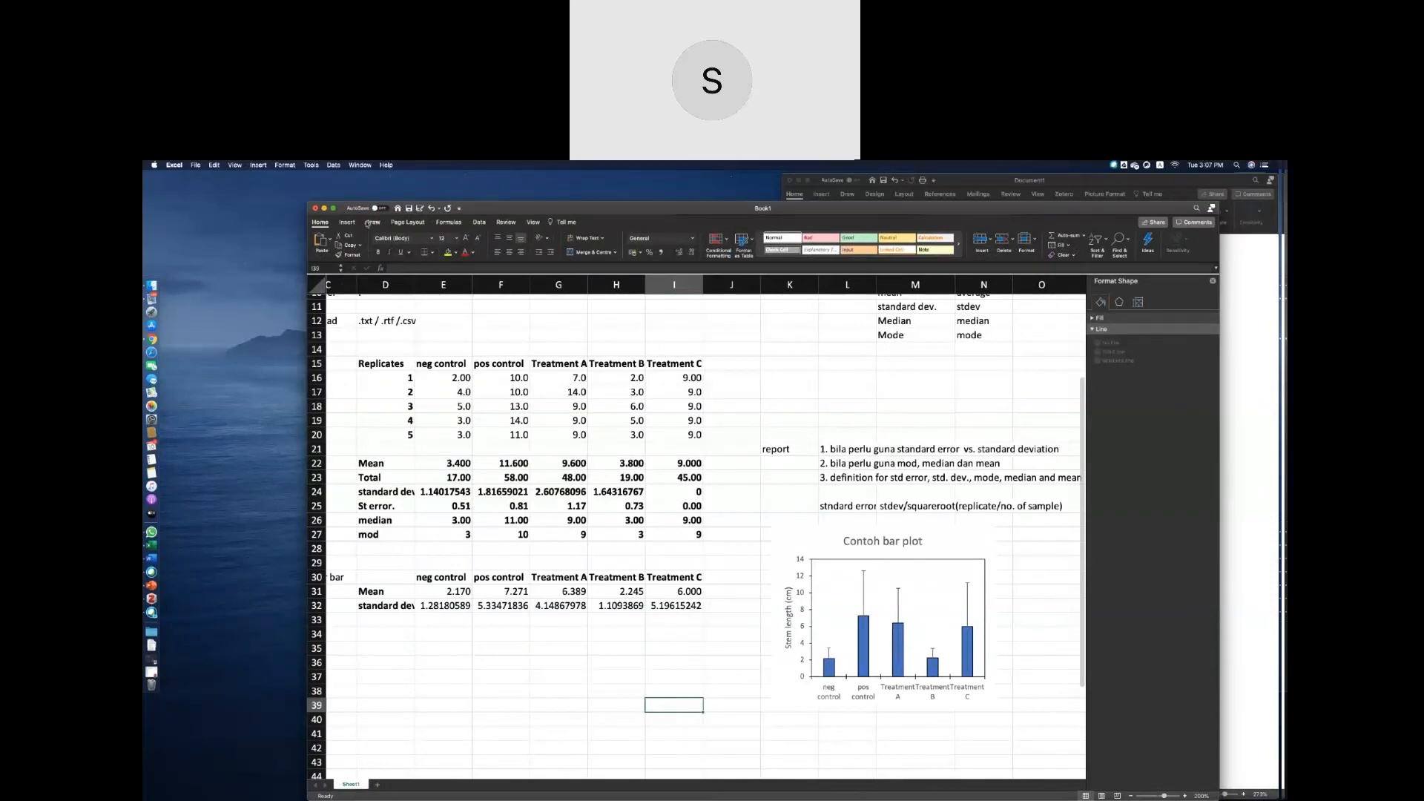
left_click(715, 765)
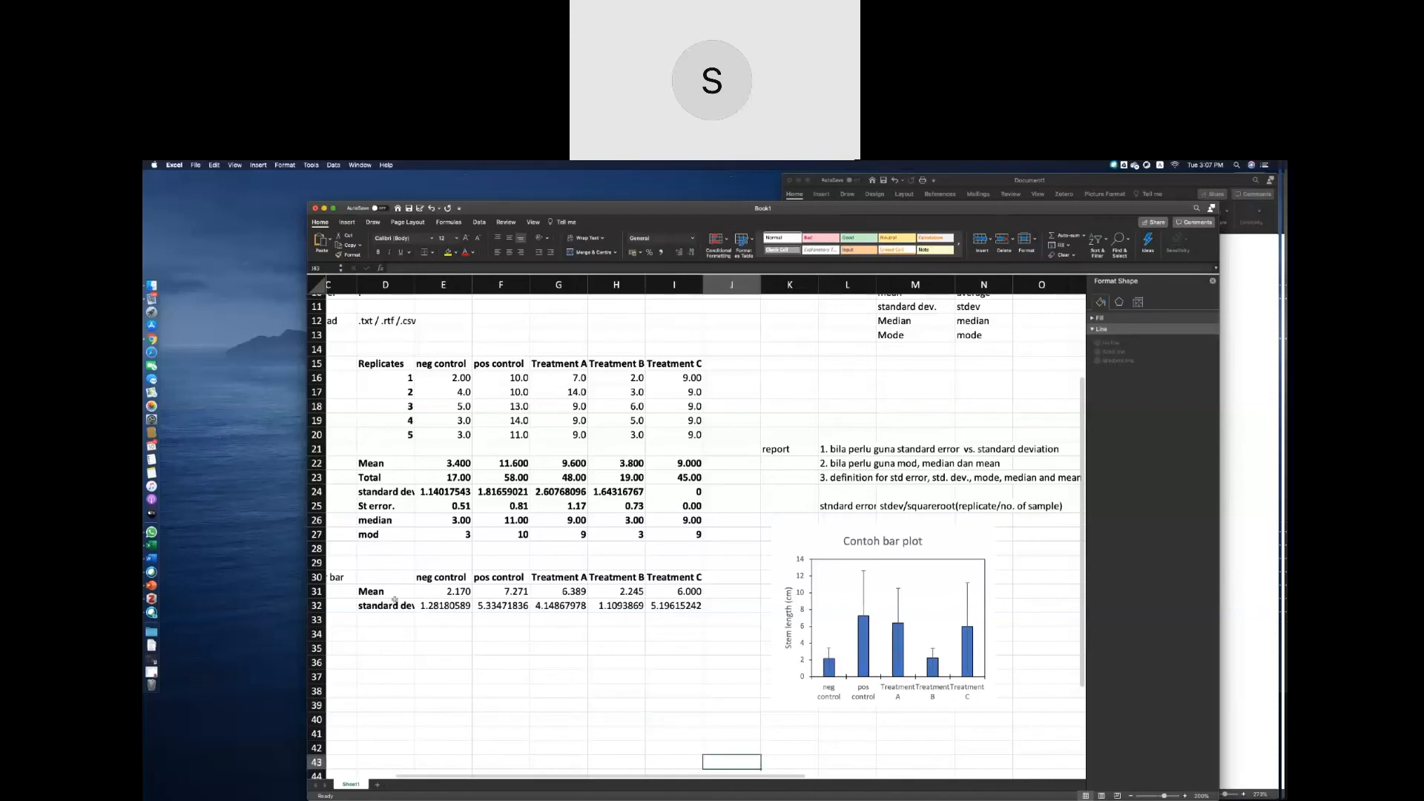
left_click(377, 223)
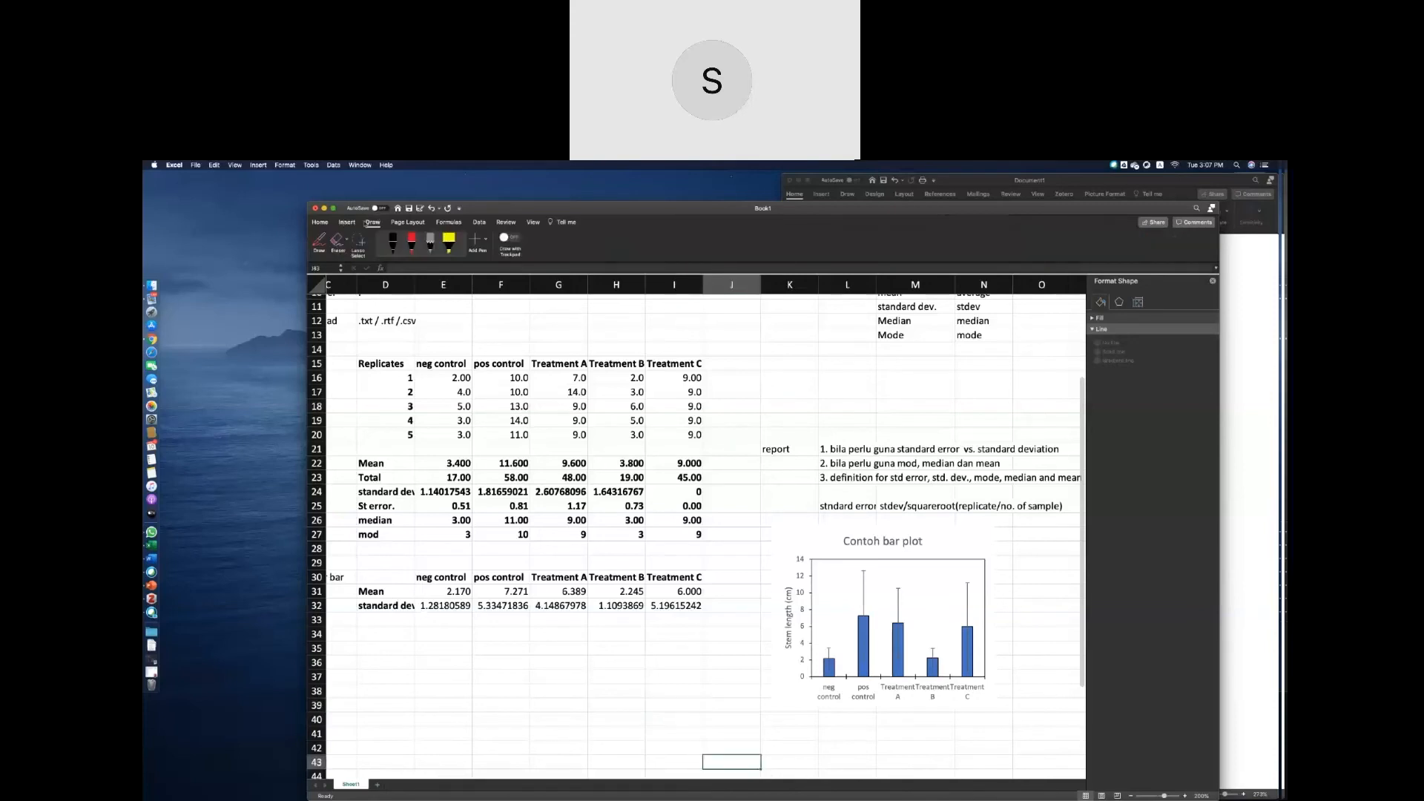
left_click(411, 223)
left_click(480, 223)
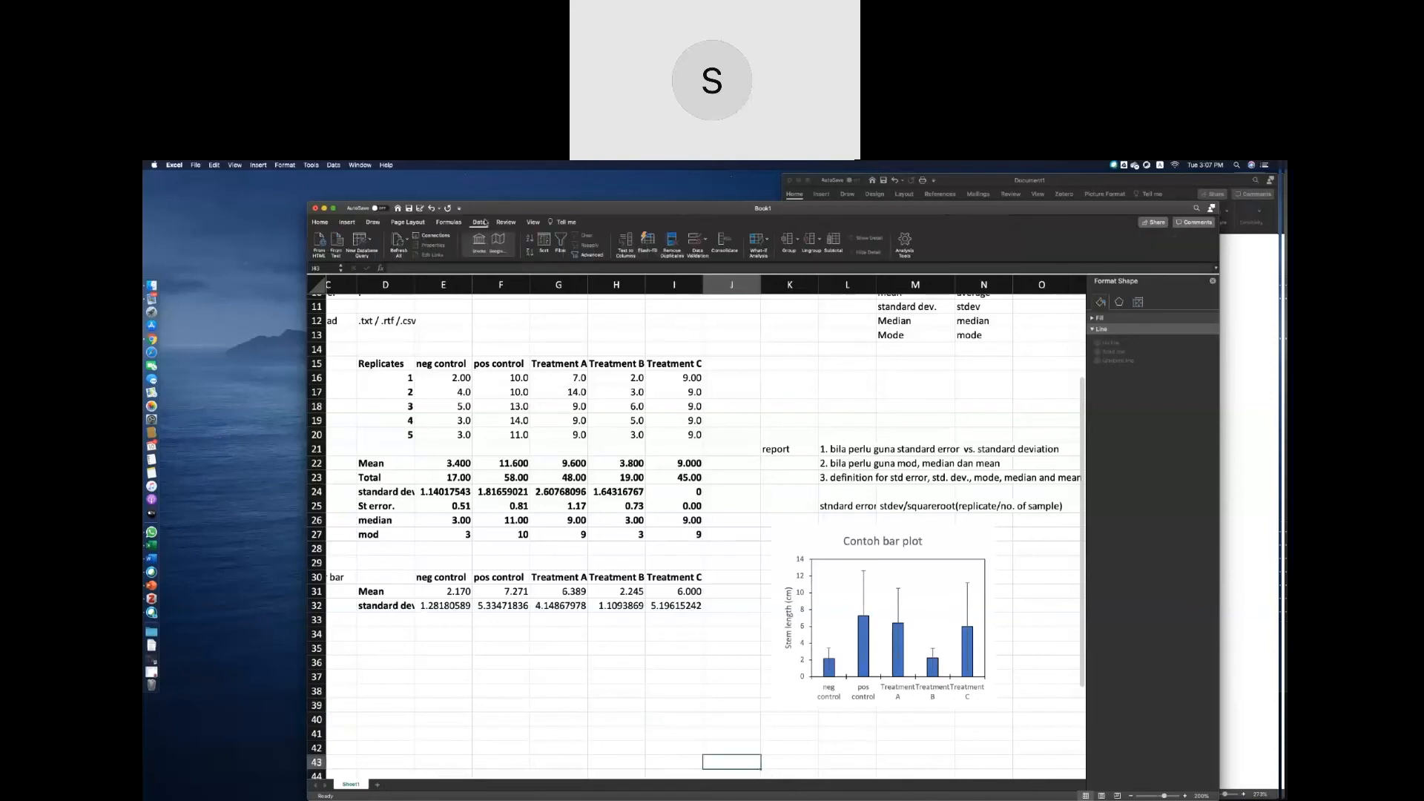
Insert a plain scatter chart from the treatment headers and Mean row in D30:I31.
left_click(349, 222)
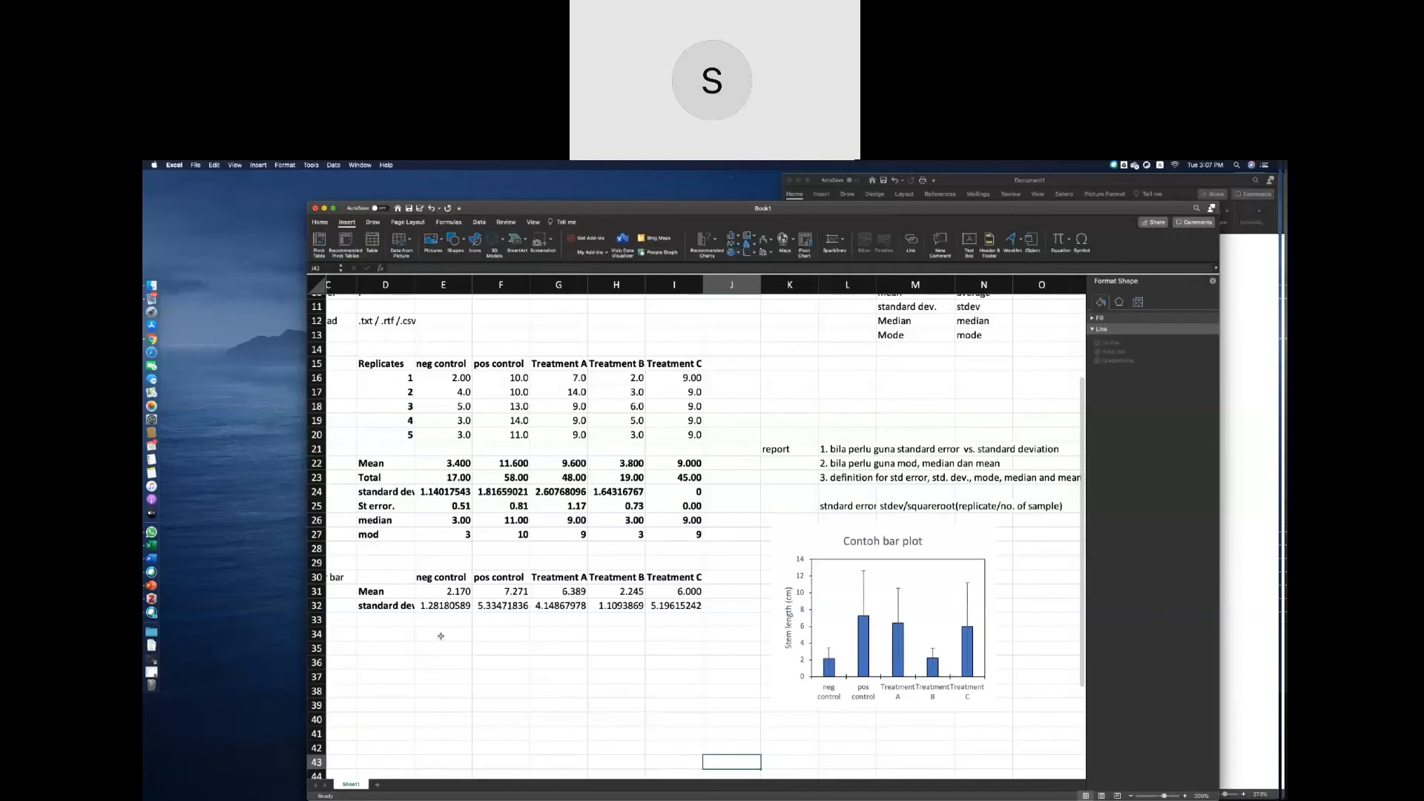
left_click_drag(424, 588, 564, 591)
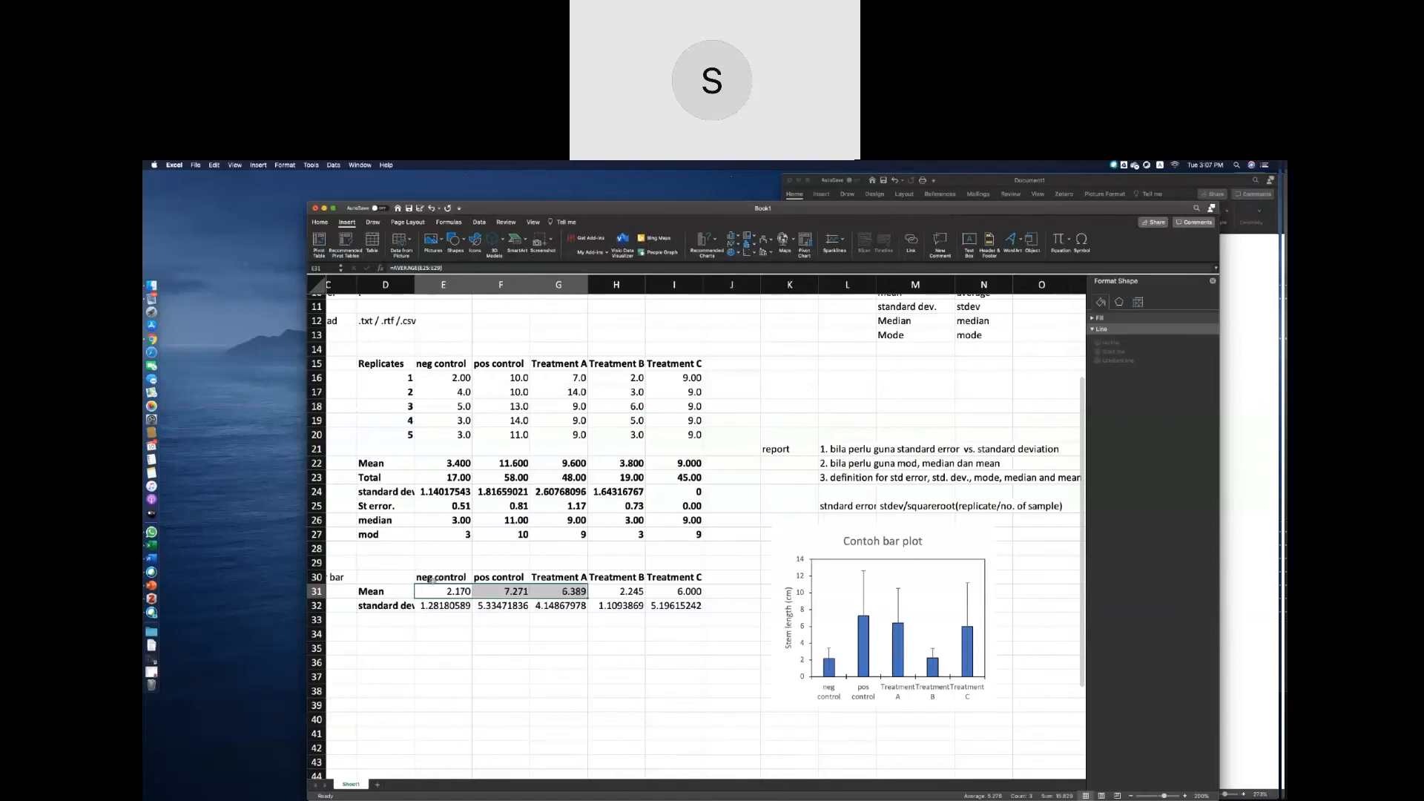
left_click_drag(413, 578, 682, 594)
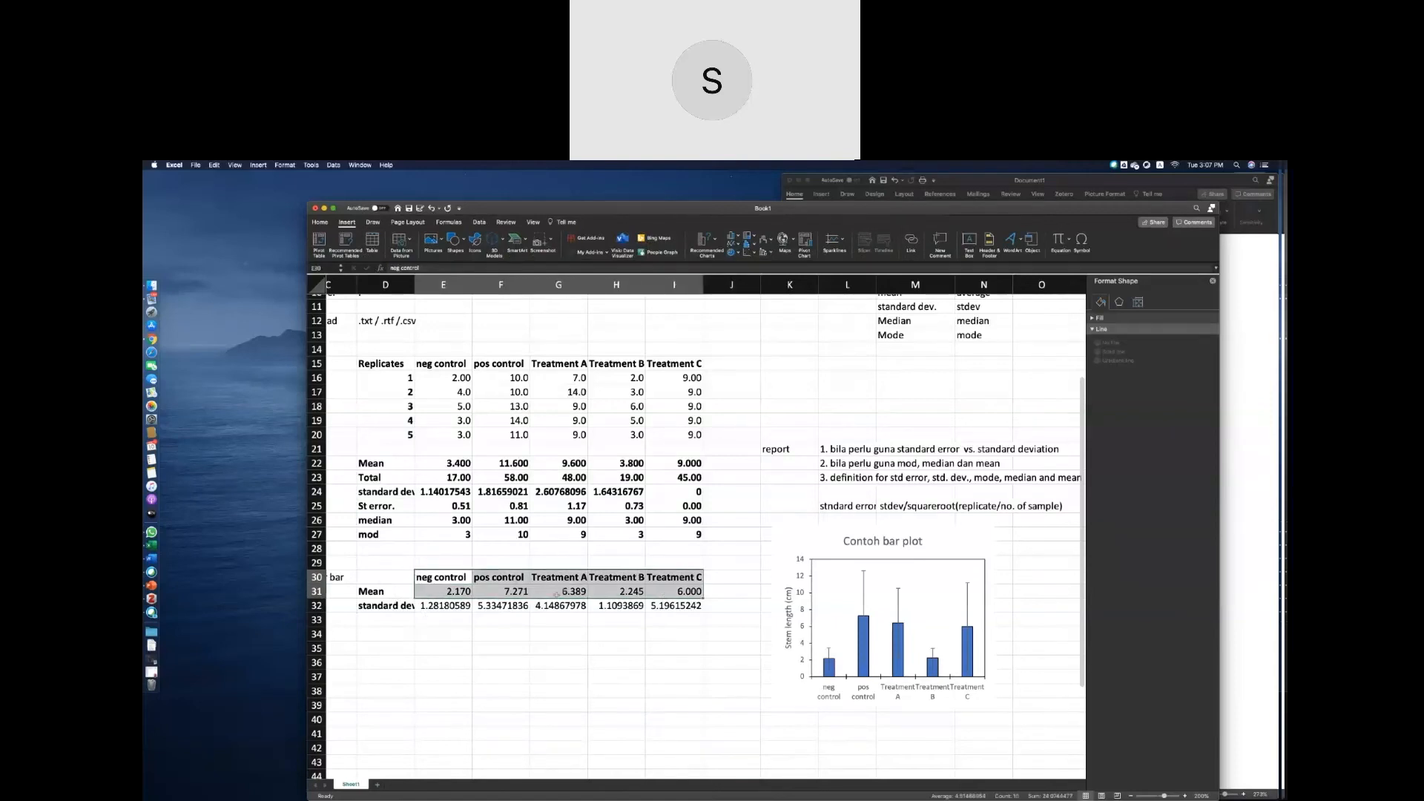
left_click_drag(387, 583, 679, 596)
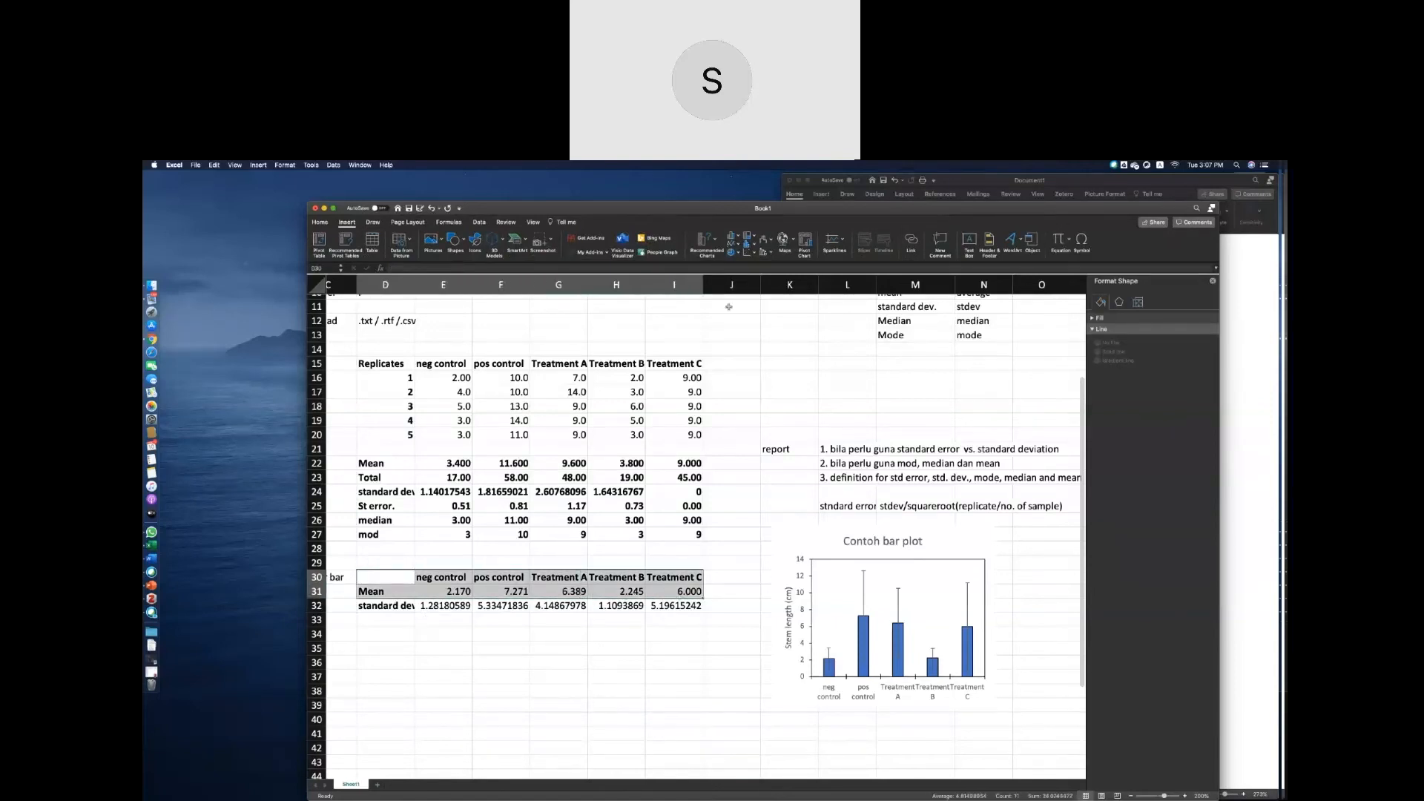
left_click(753, 255)
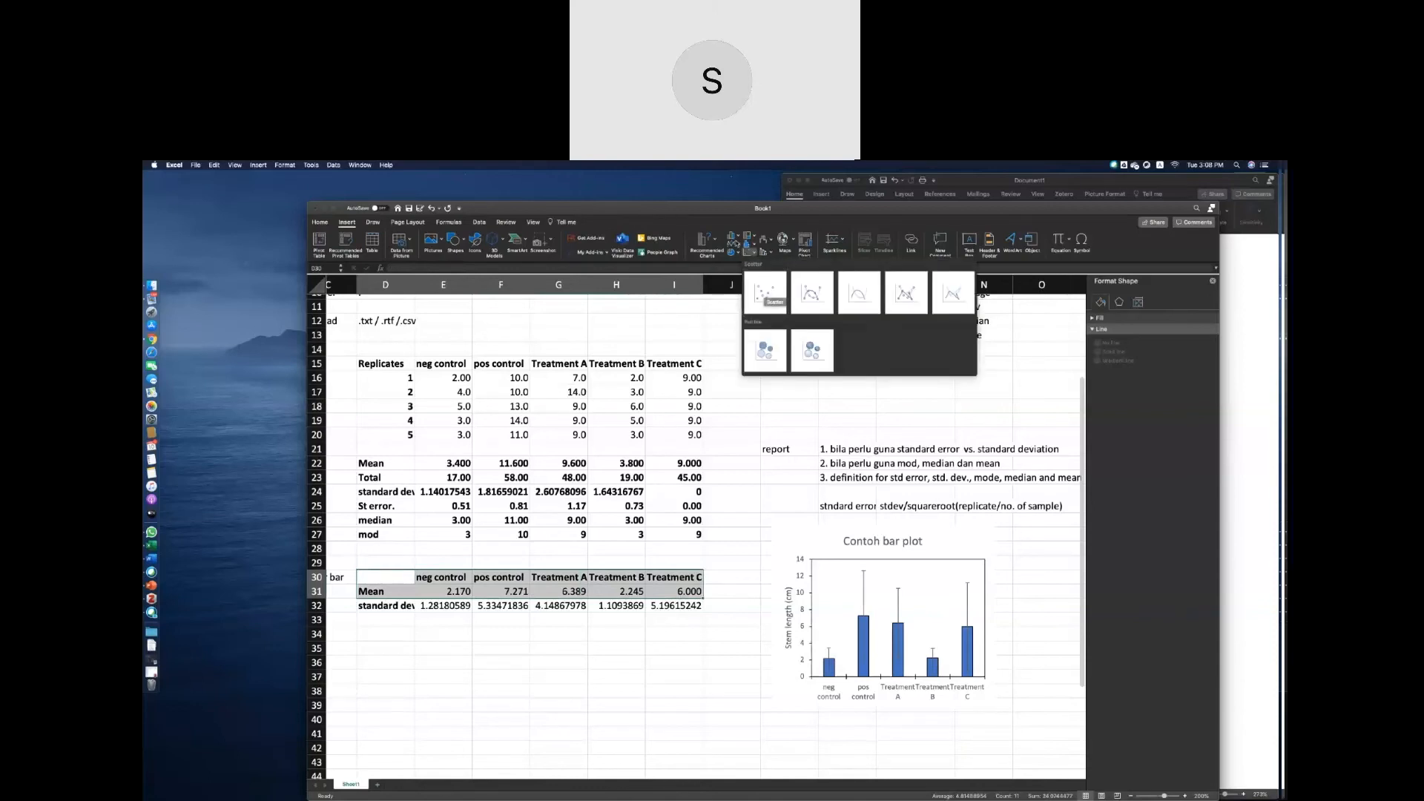
left_click(736, 242)
left_click(738, 244)
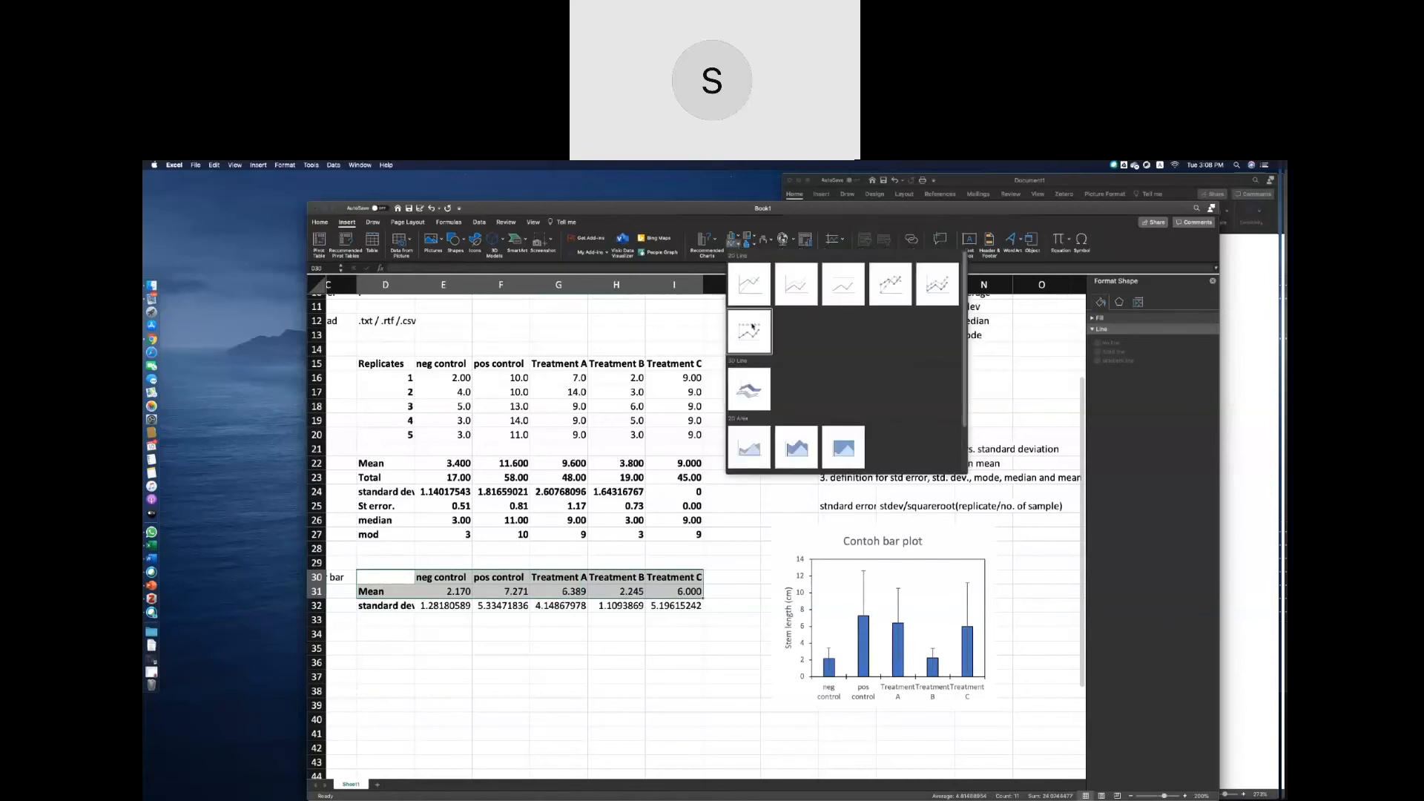
left_click(747, 255)
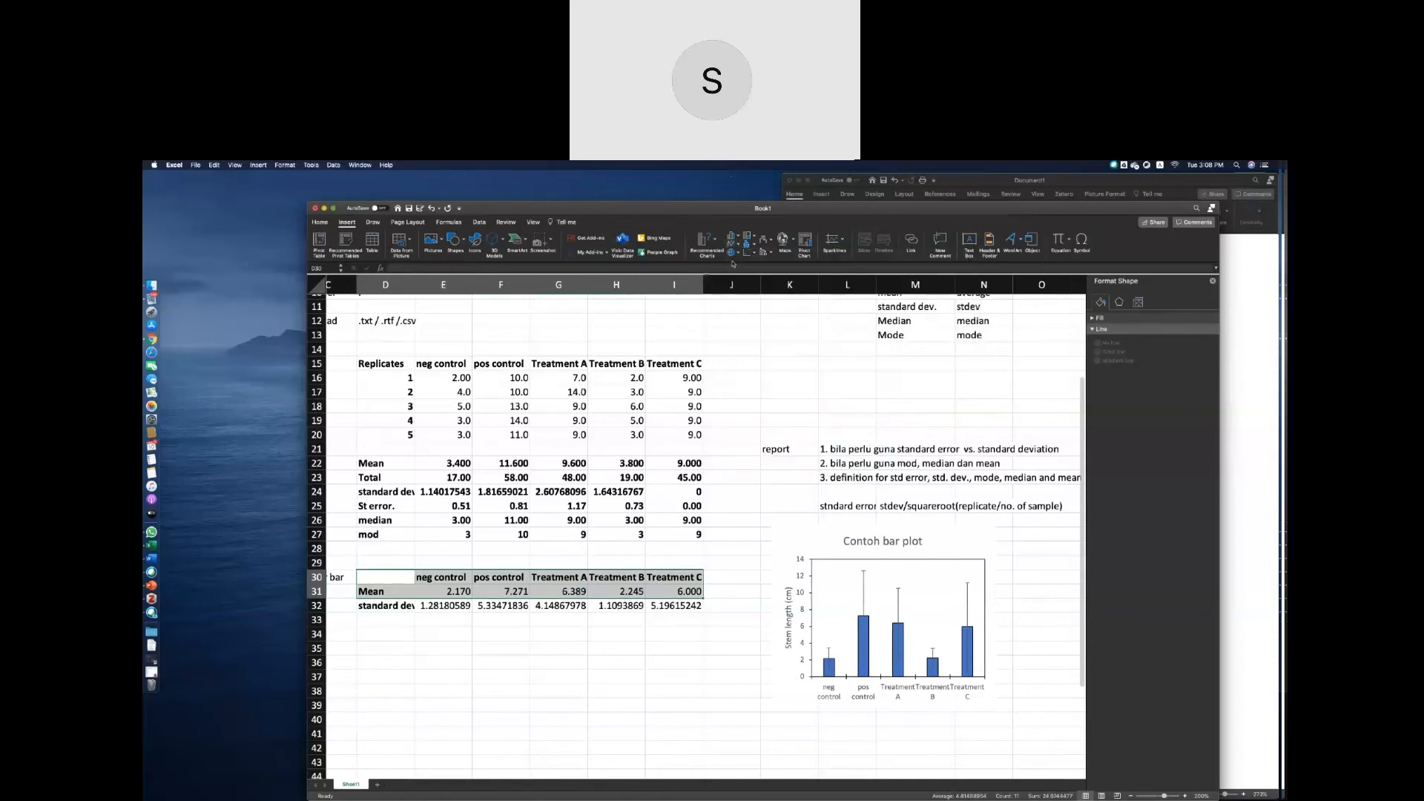
left_click(749, 256)
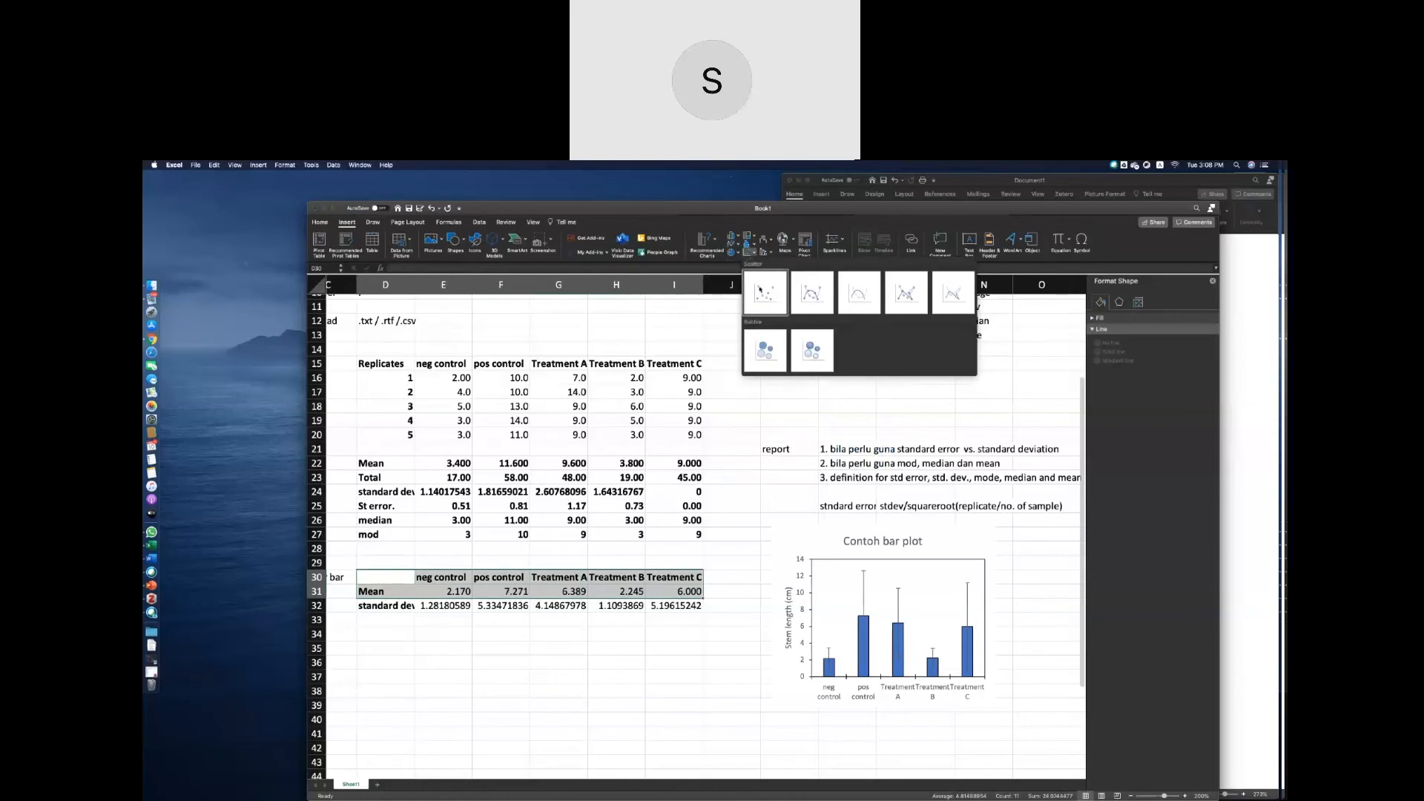
left_click(761, 292)
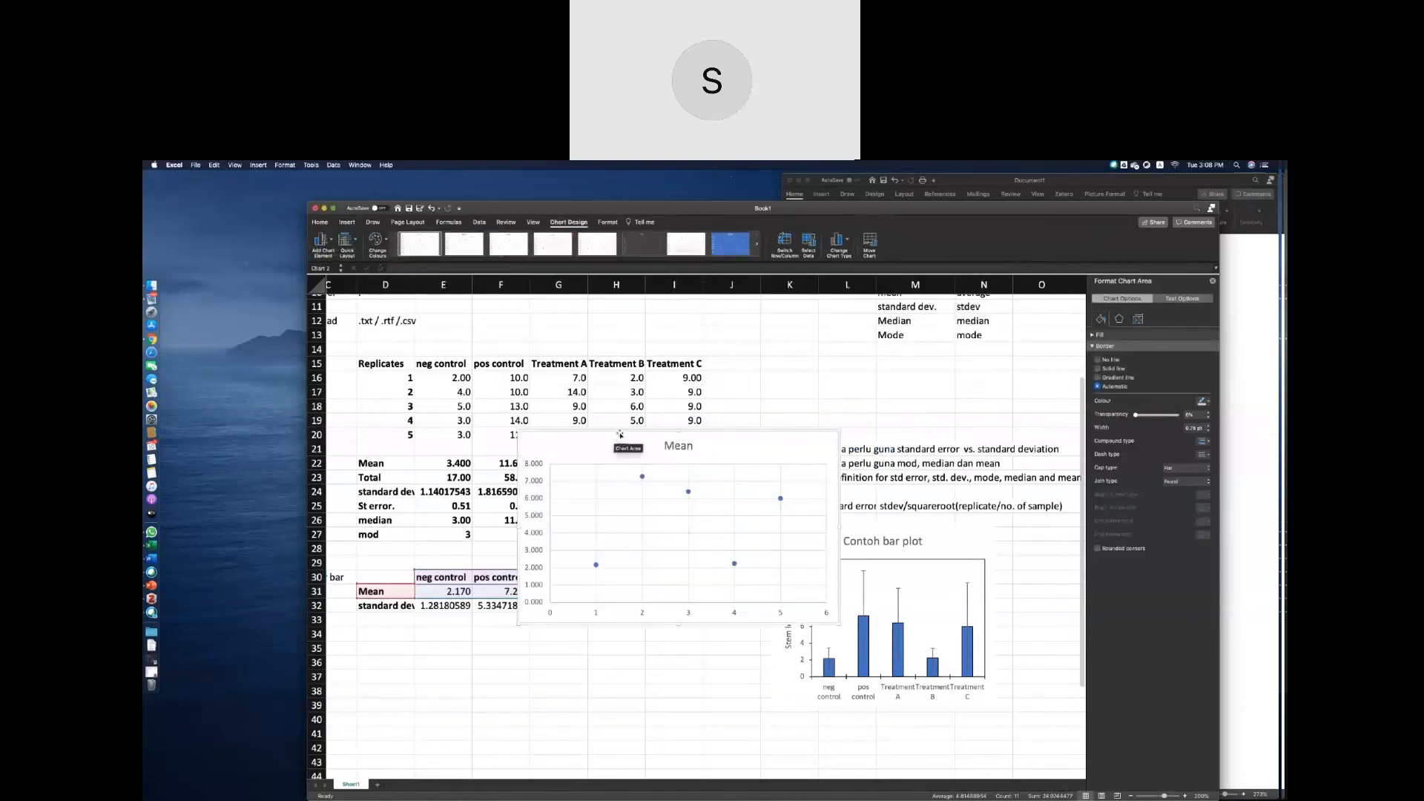
Move the new scatter chart into the empty area directly below the standard deviation row.
left_click_drag(620, 432, 555, 581)
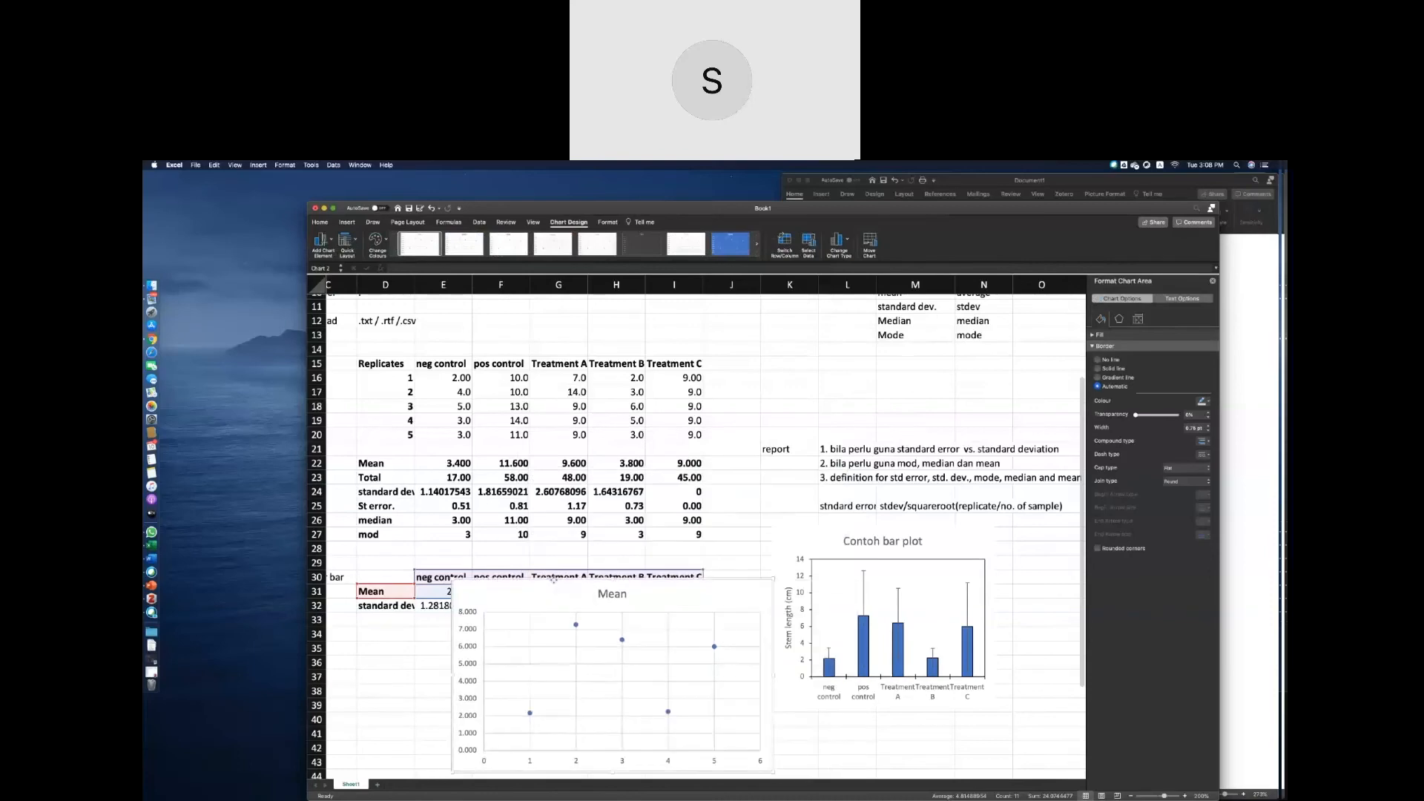
scroll(554, 581, "down", 3)
scroll(554, 581, "down", 2)
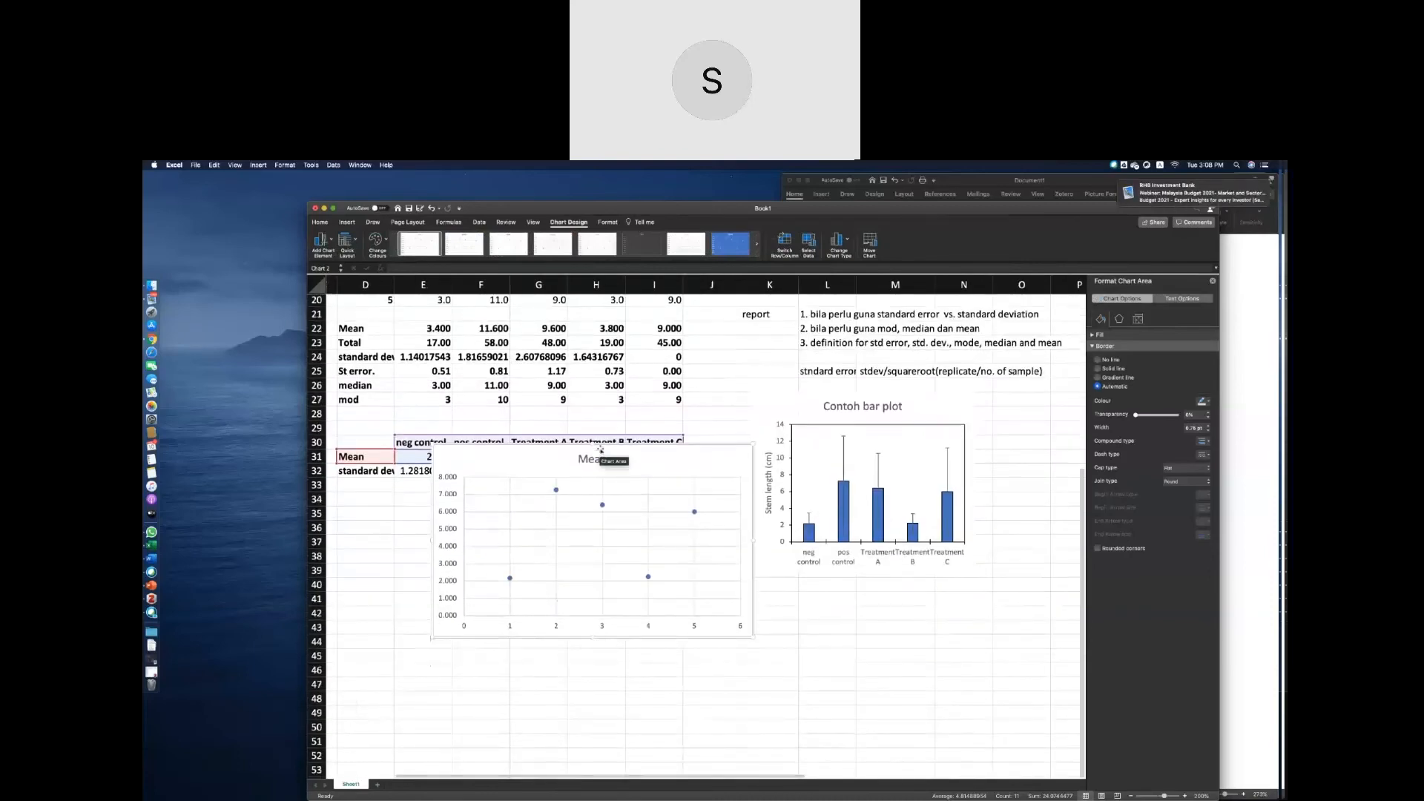
left_click_drag(645, 447, 658, 507)
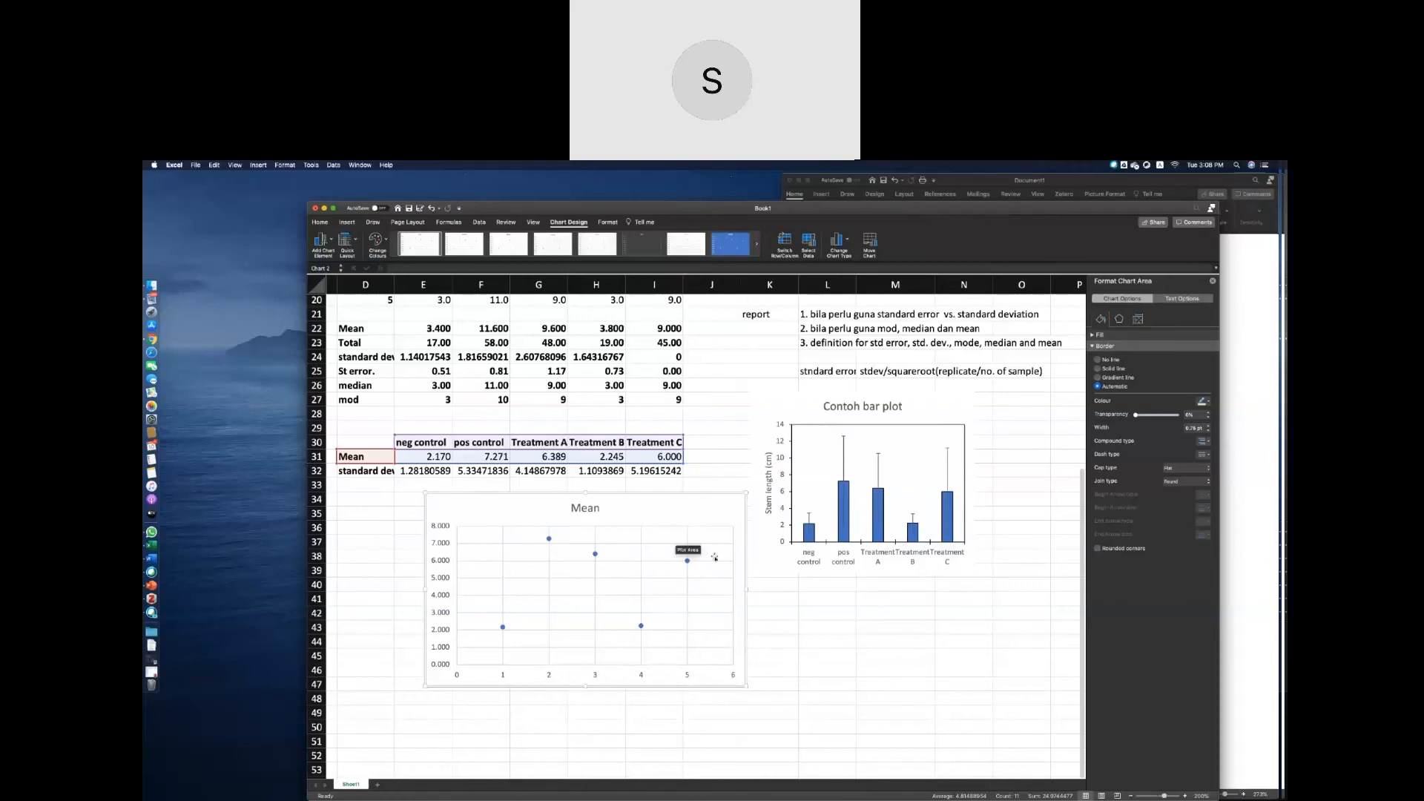
Add error bars to the scatter chart's Mean series through the additional error bar options.
left_click(550, 541)
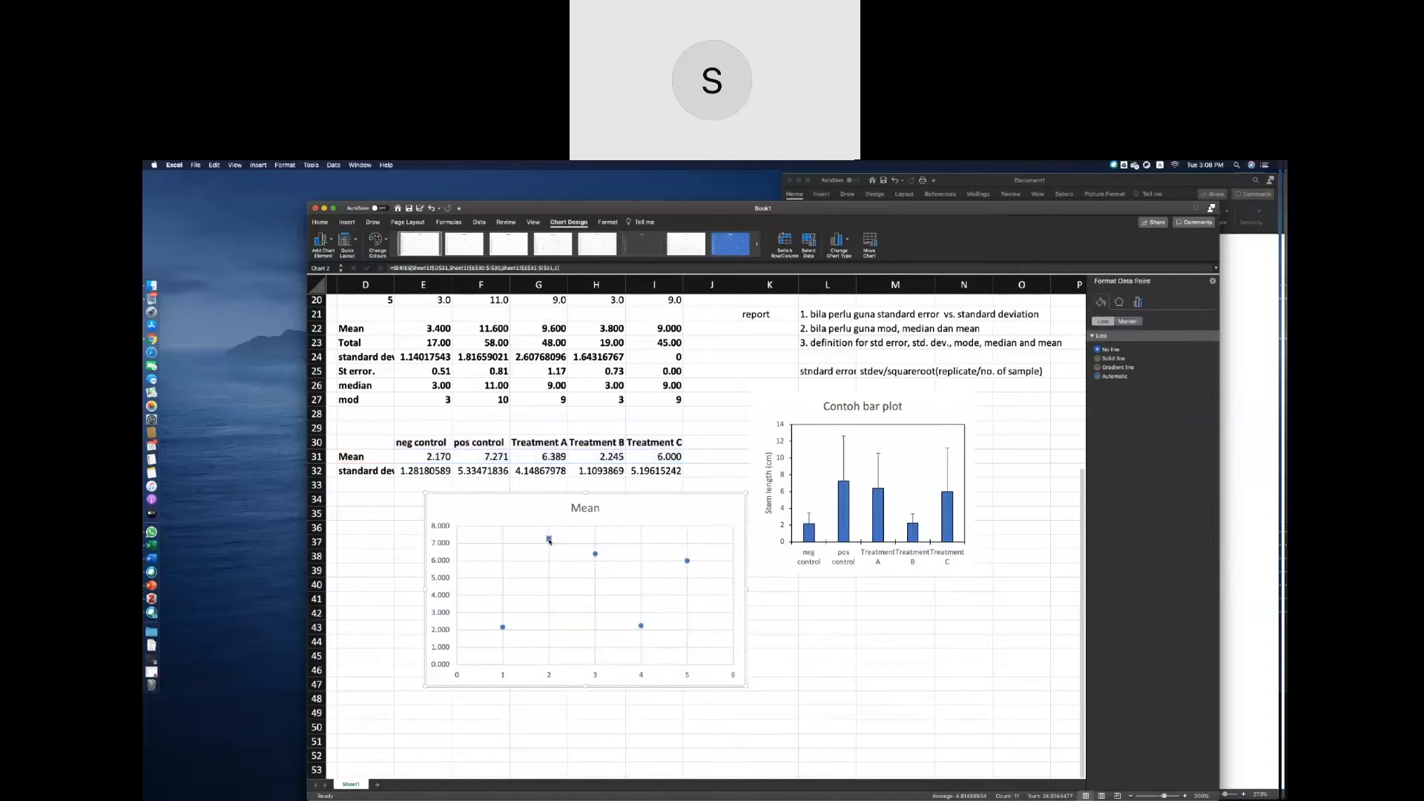
left_click(595, 554)
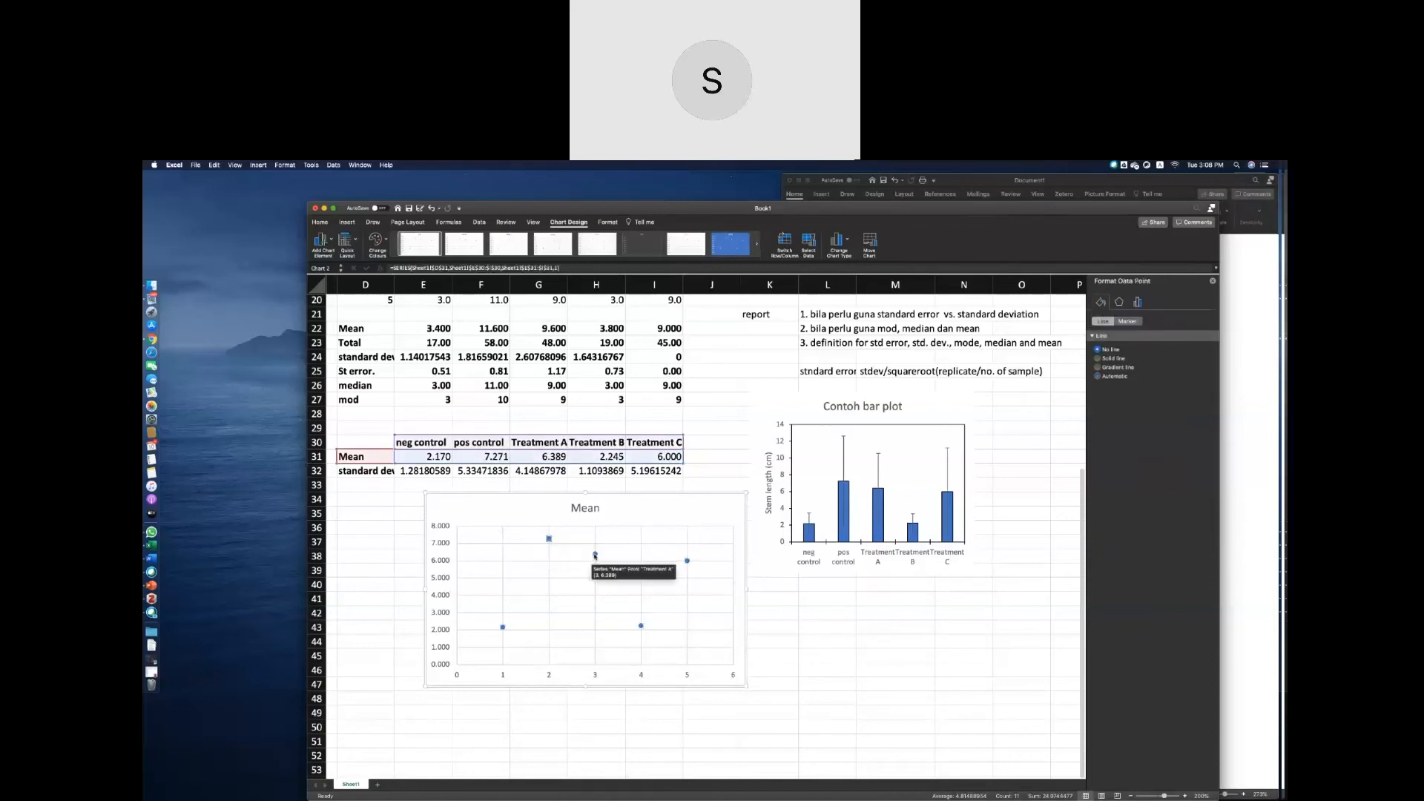
left_click(641, 625)
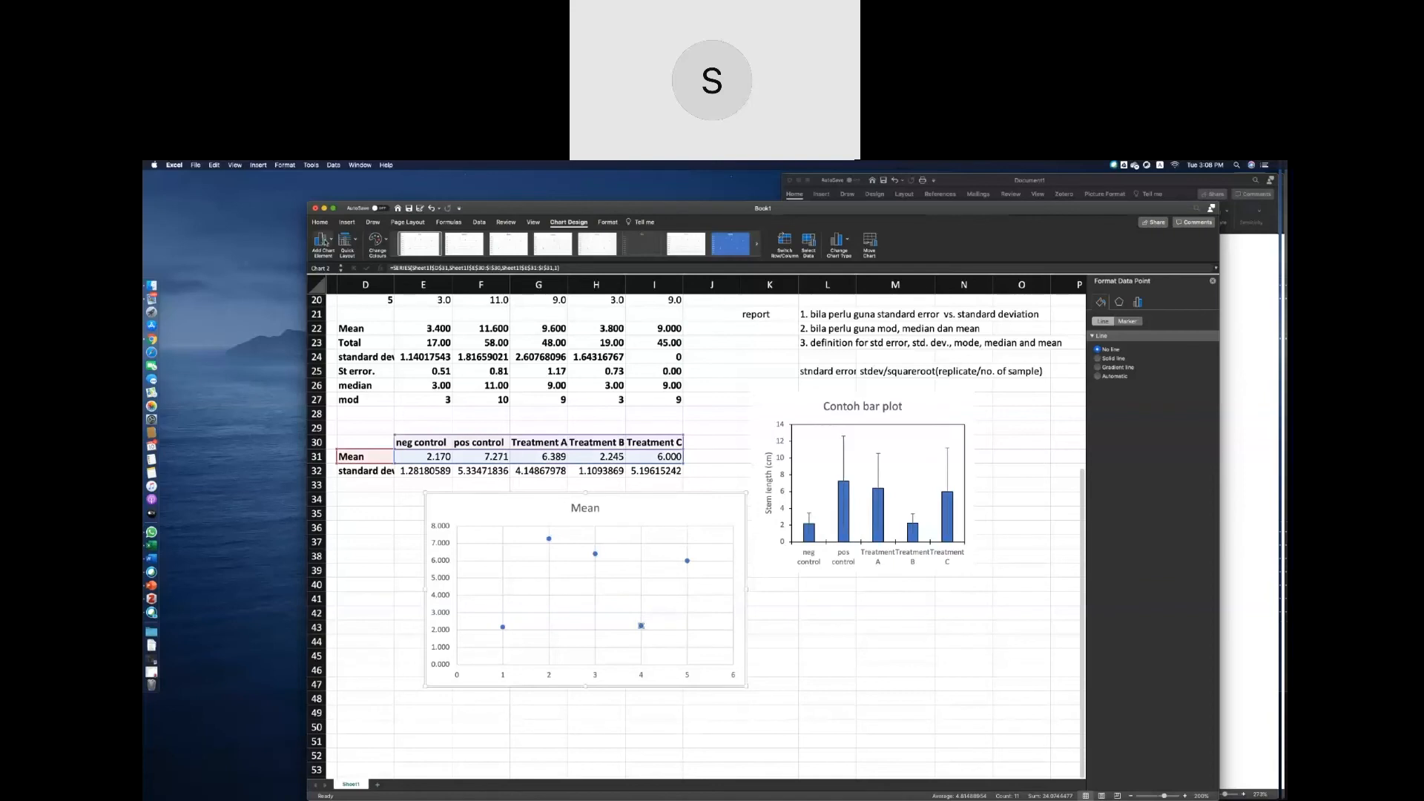
left_click(323, 240)
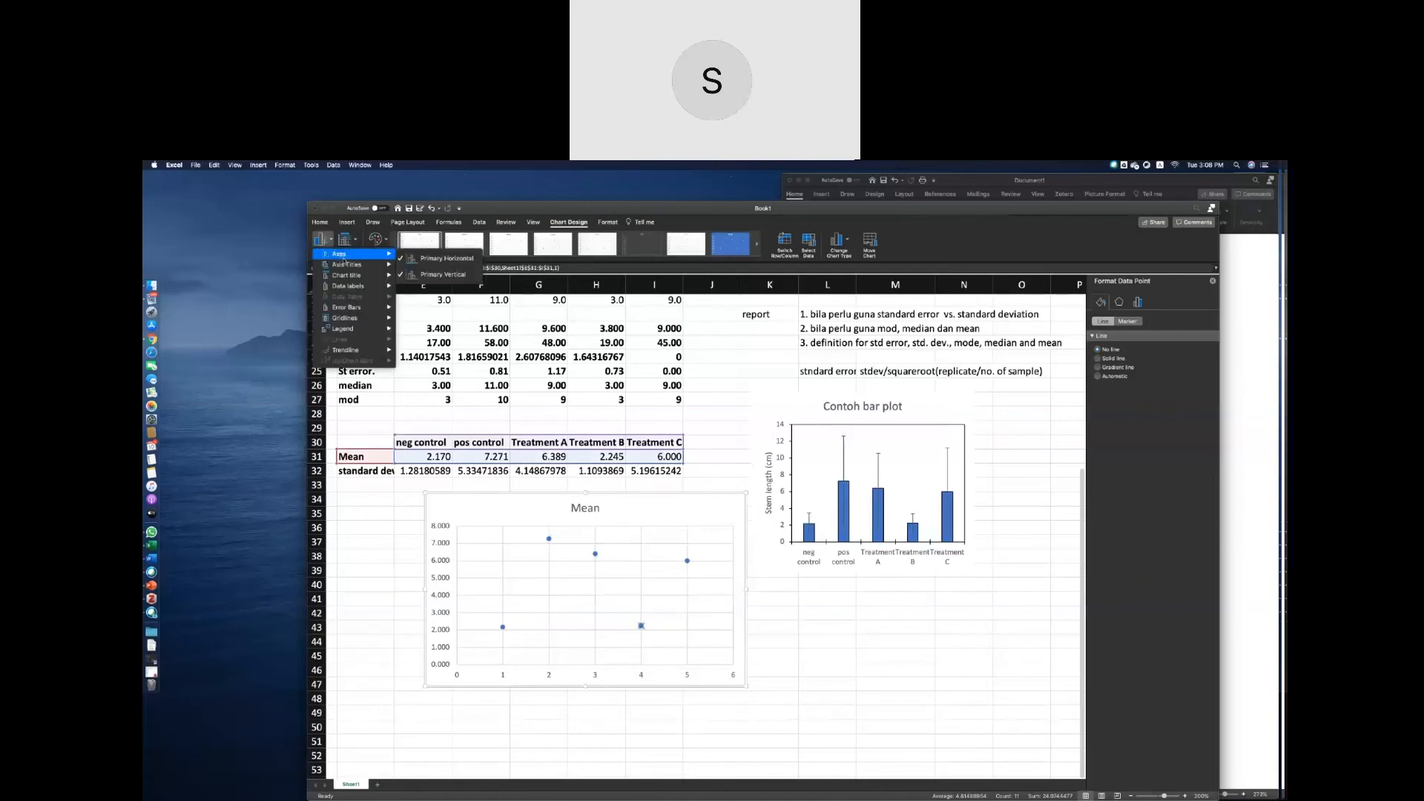
mouse_move(346, 307)
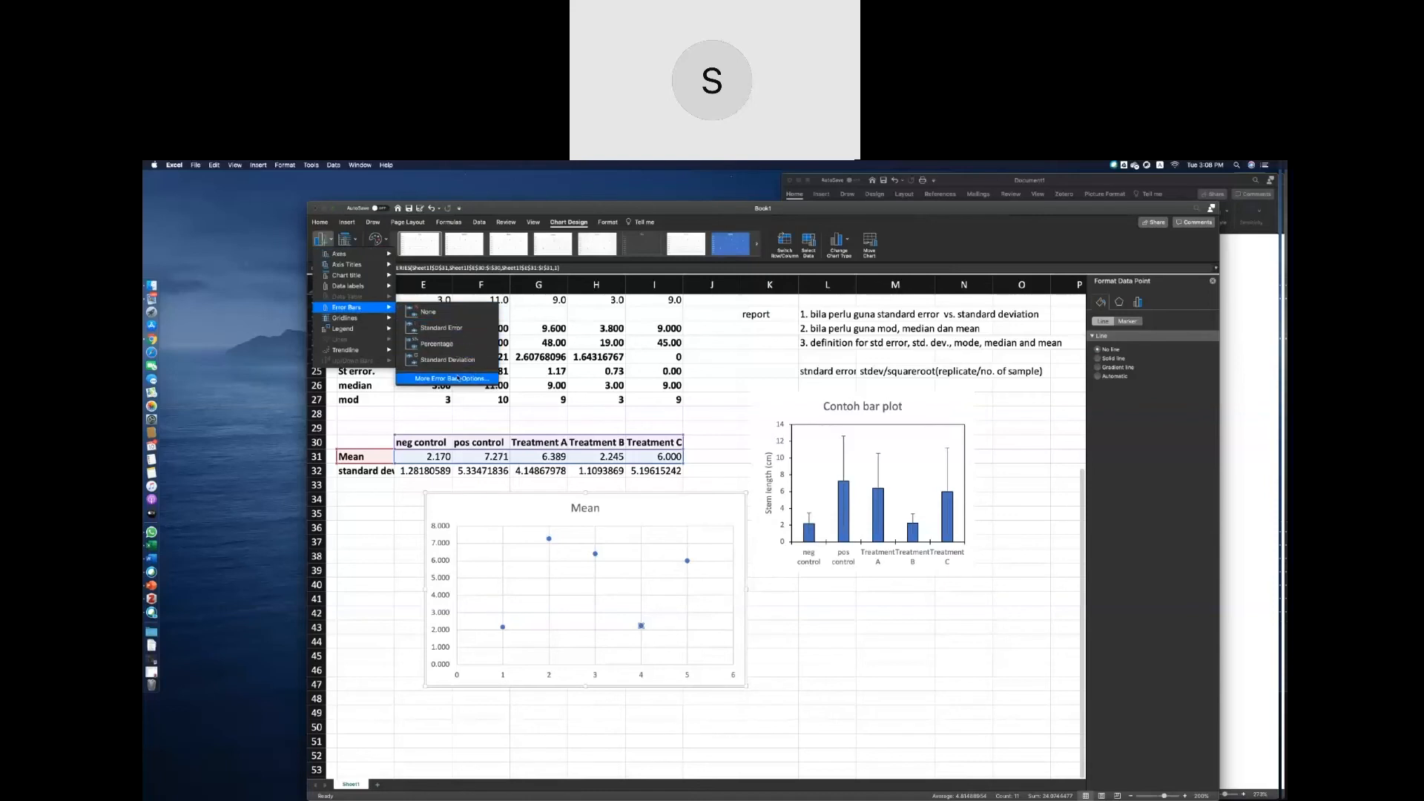
left_click(460, 379)
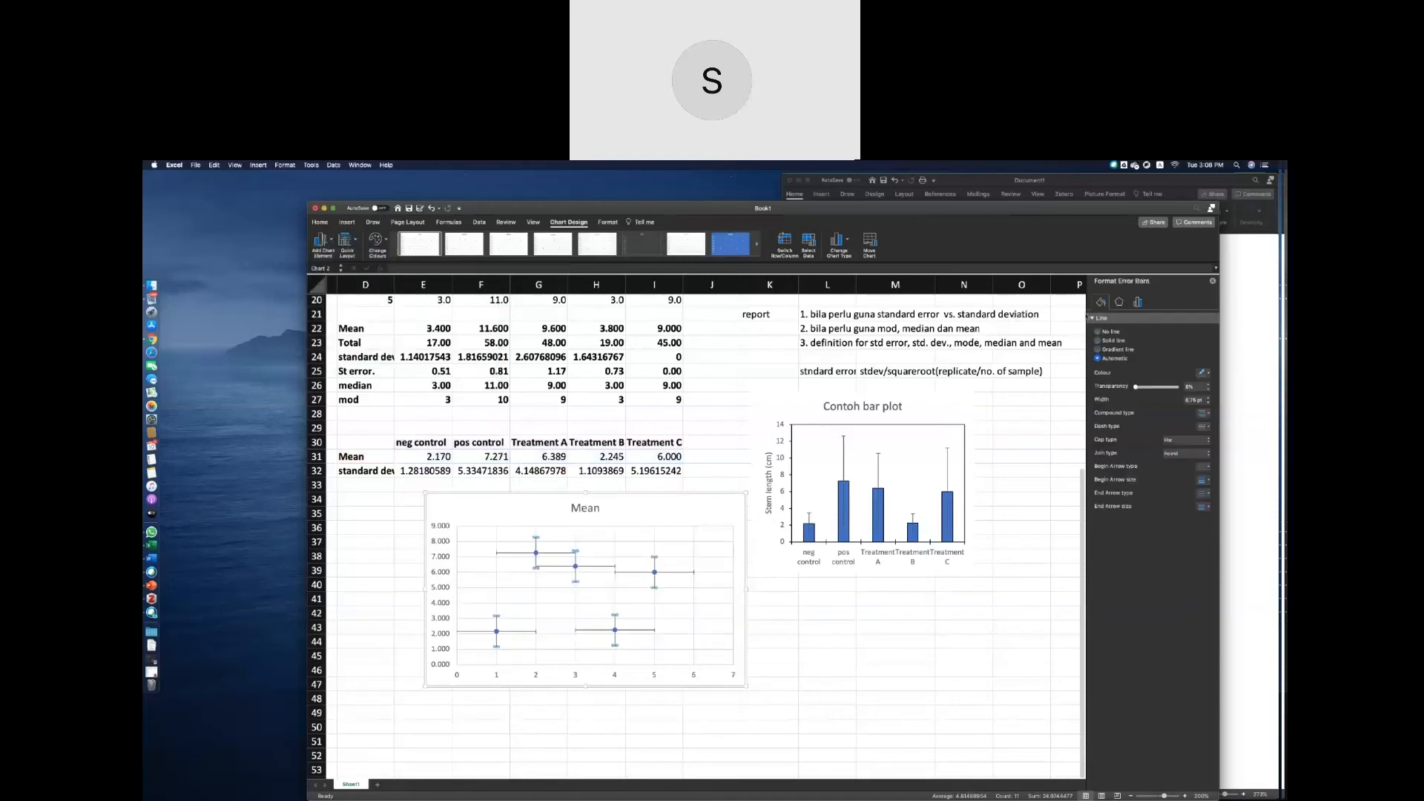
Set the vertical error bars to a custom amount, using the standard deviations in E32:I32 as the positive error value.
left_click(1138, 303)
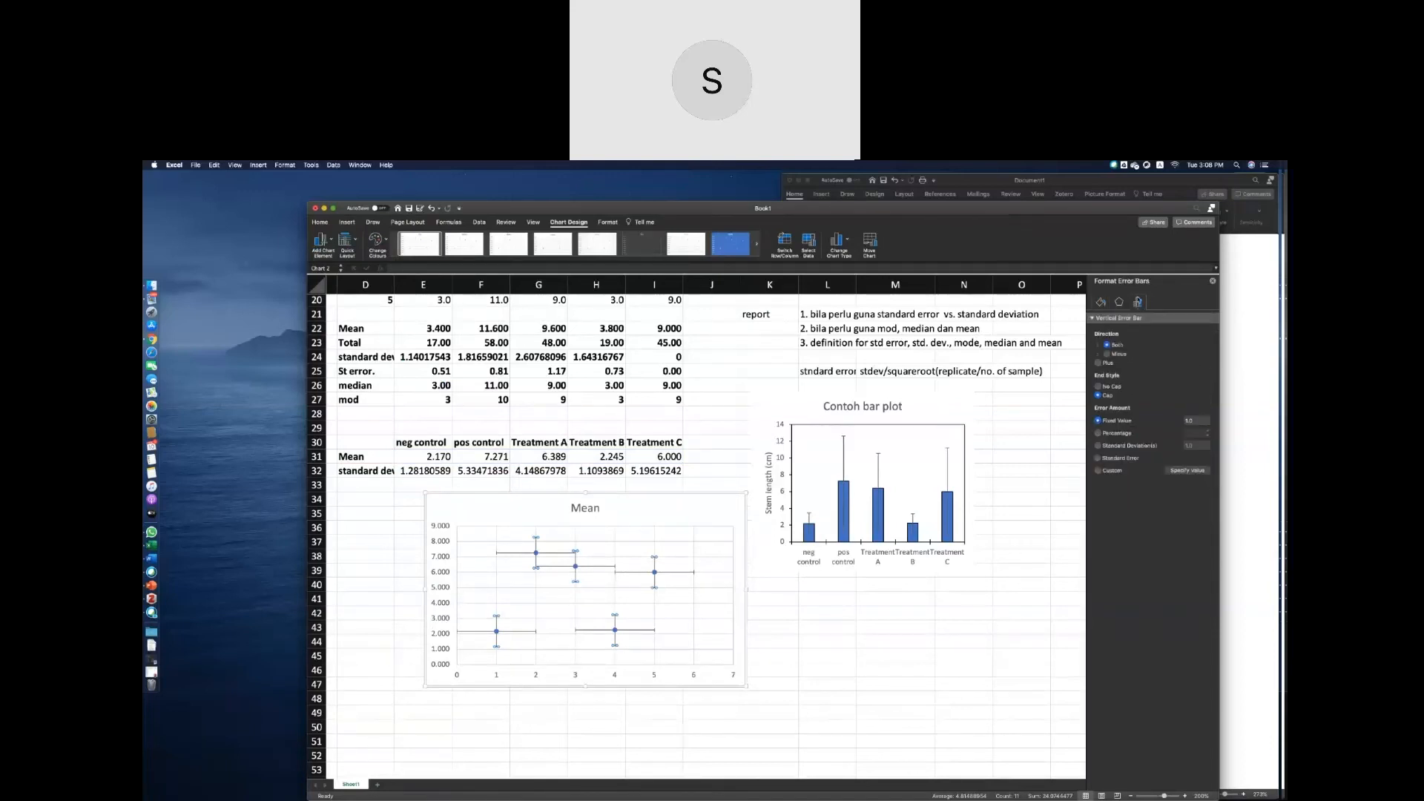
left_click(1099, 470)
left_click(1180, 471)
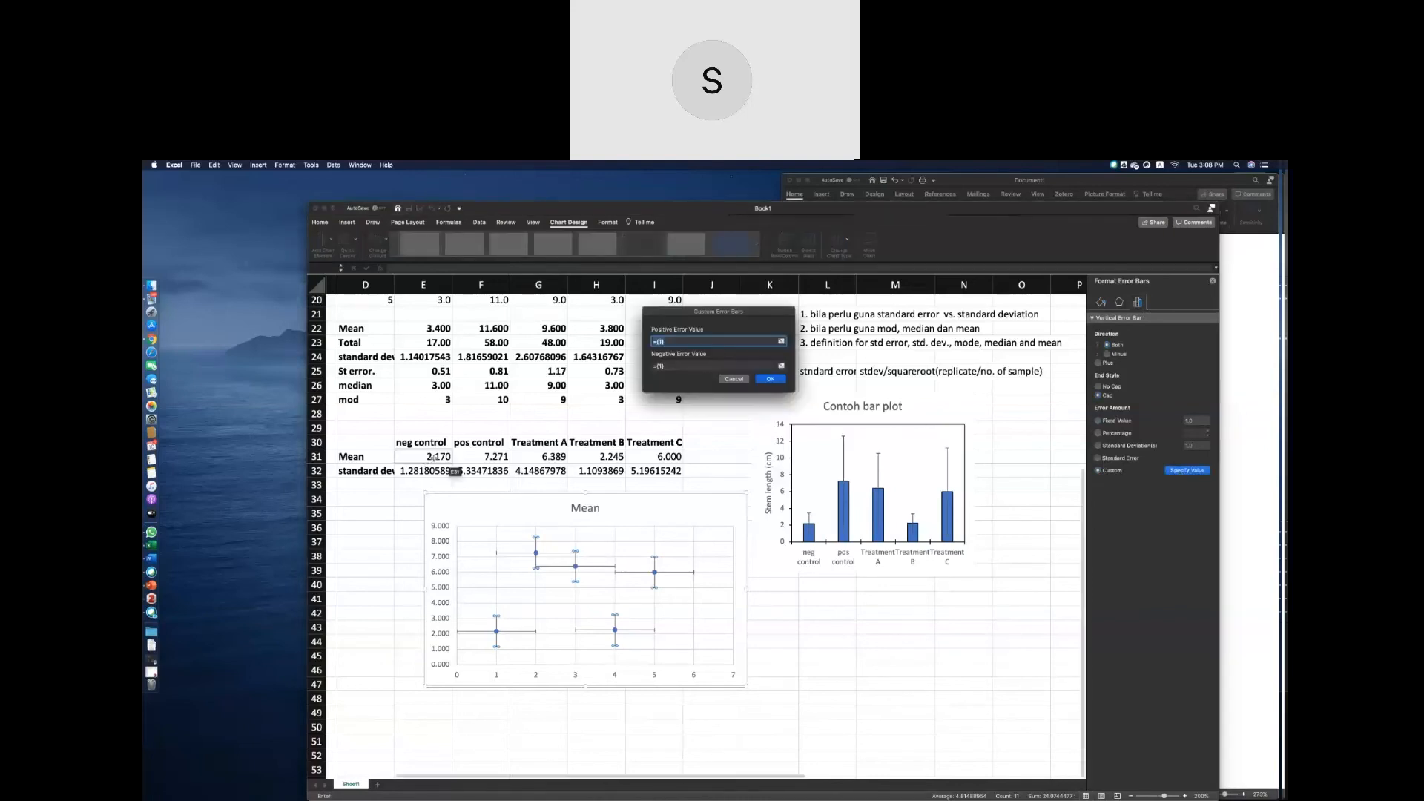
left_click_drag(434, 458, 651, 459)
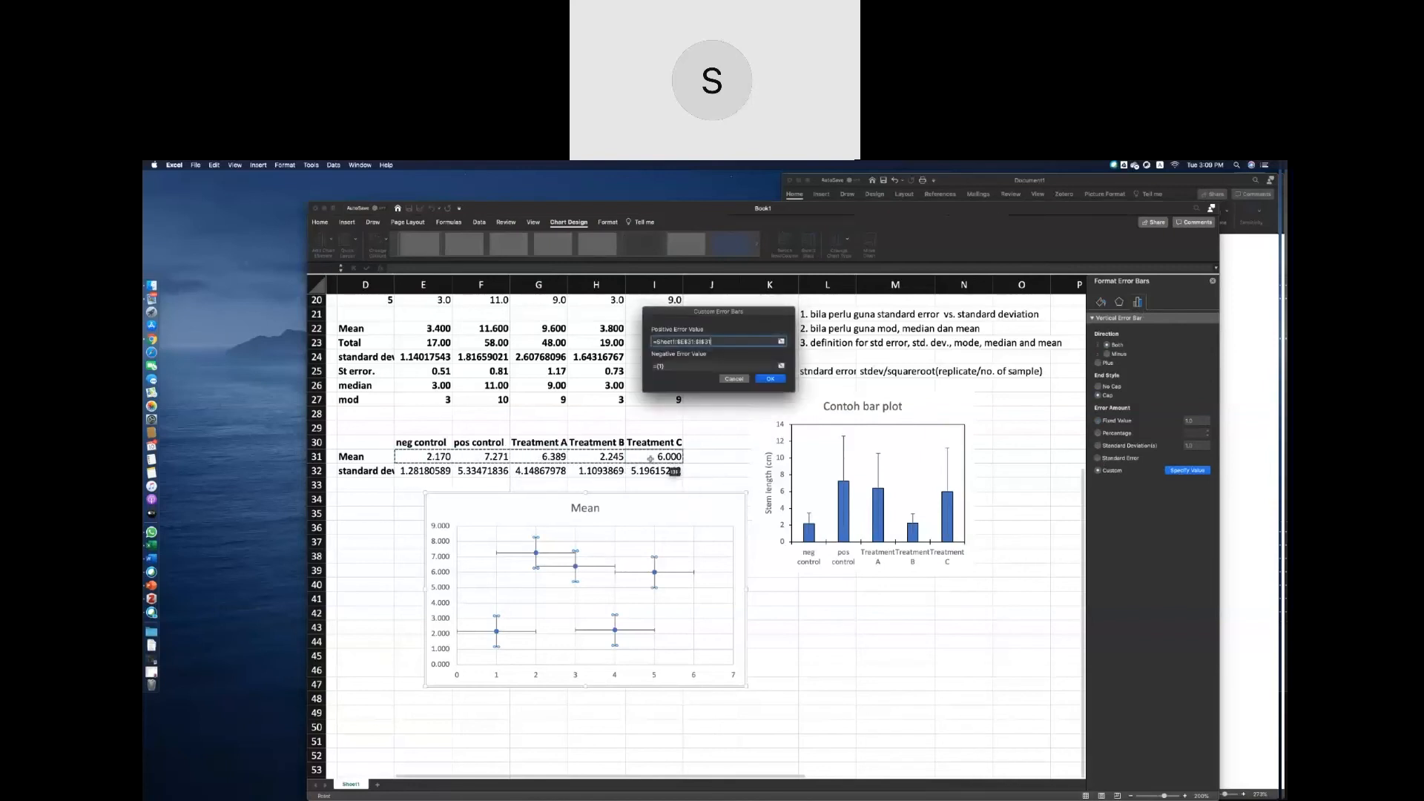
triple_click(674, 341)
key("BackSpace")
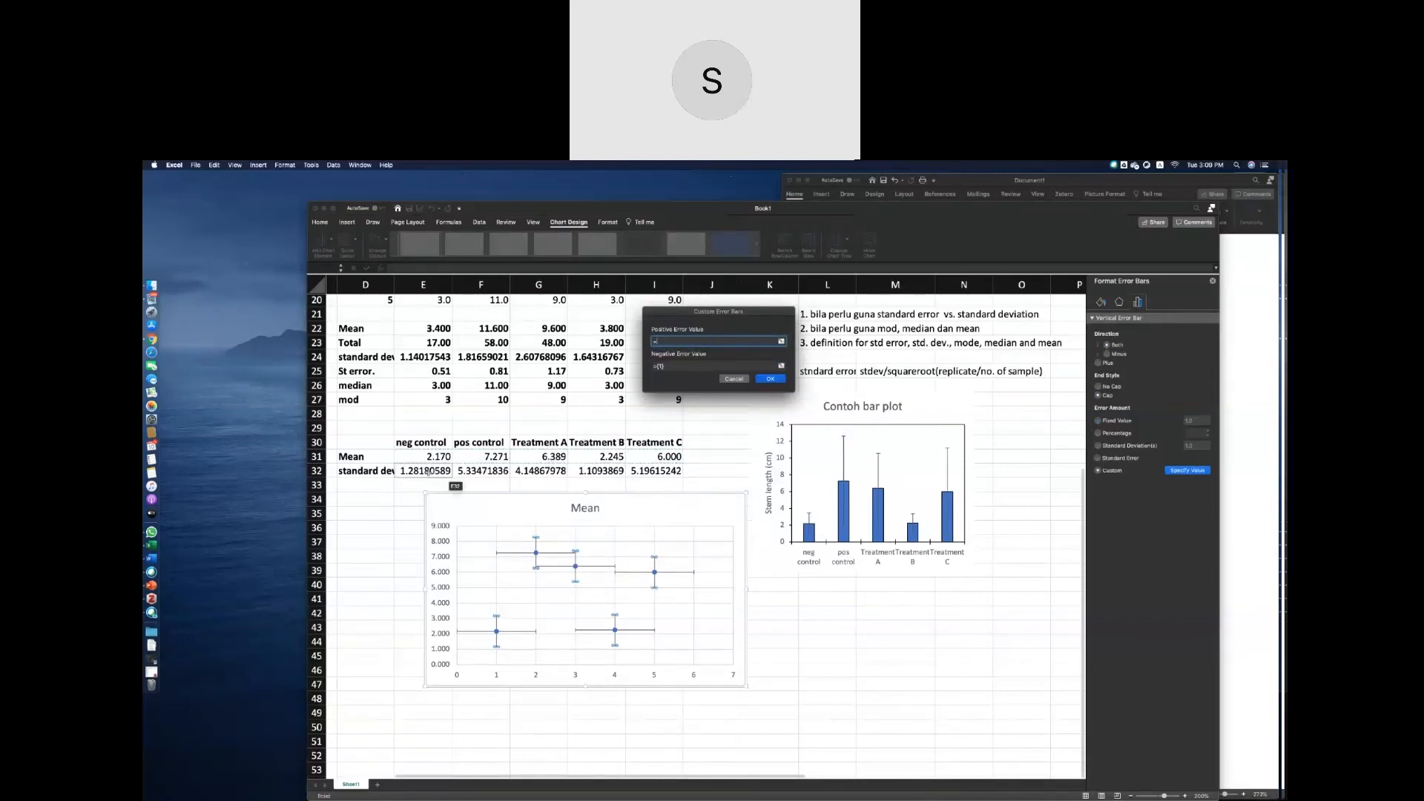
left_click(433, 472)
left_click_drag(434, 475, 636, 478)
key("Return")
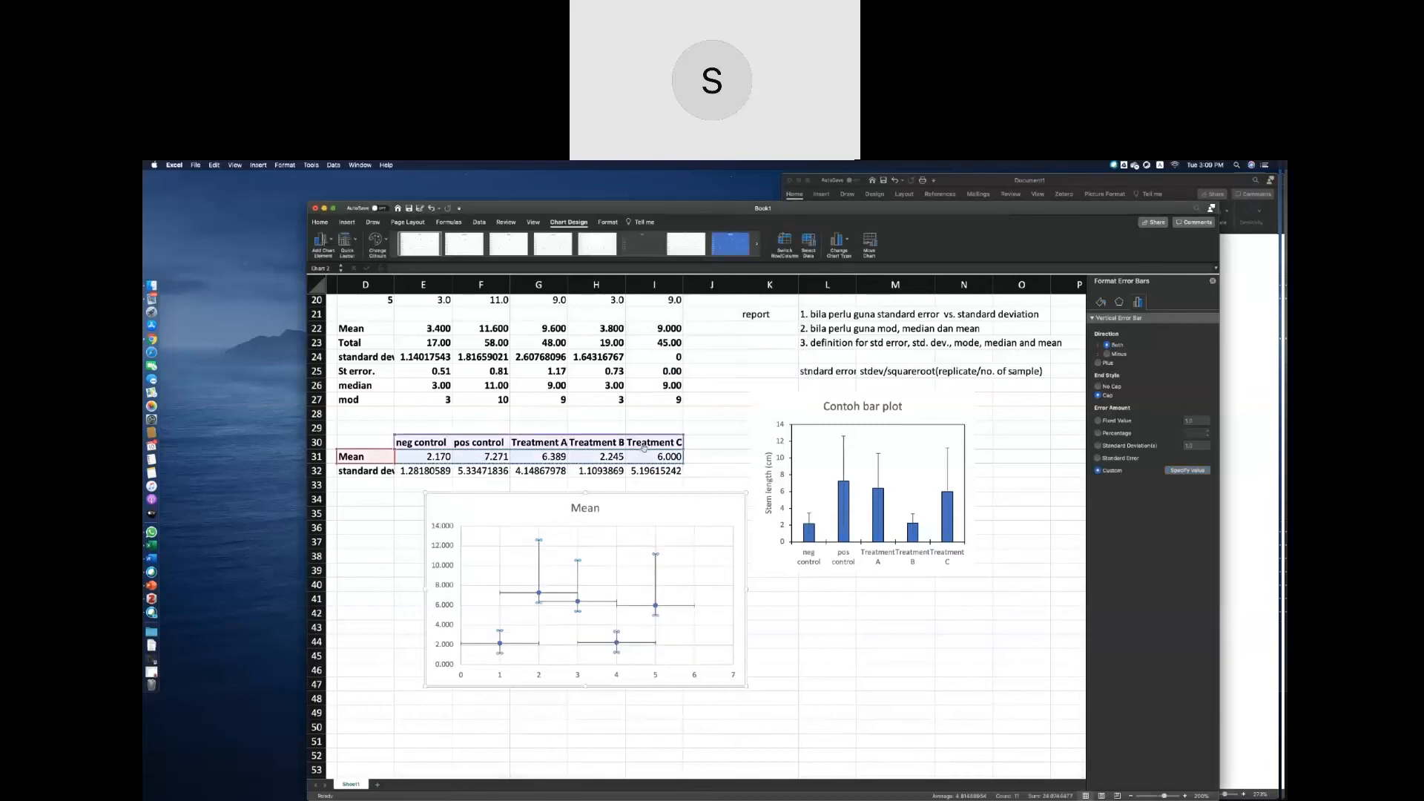
Delete the scatter chart's horizontal error bars and use E32:I32 for the vertical bars' custom positive and negative error values.
left_click(564, 593)
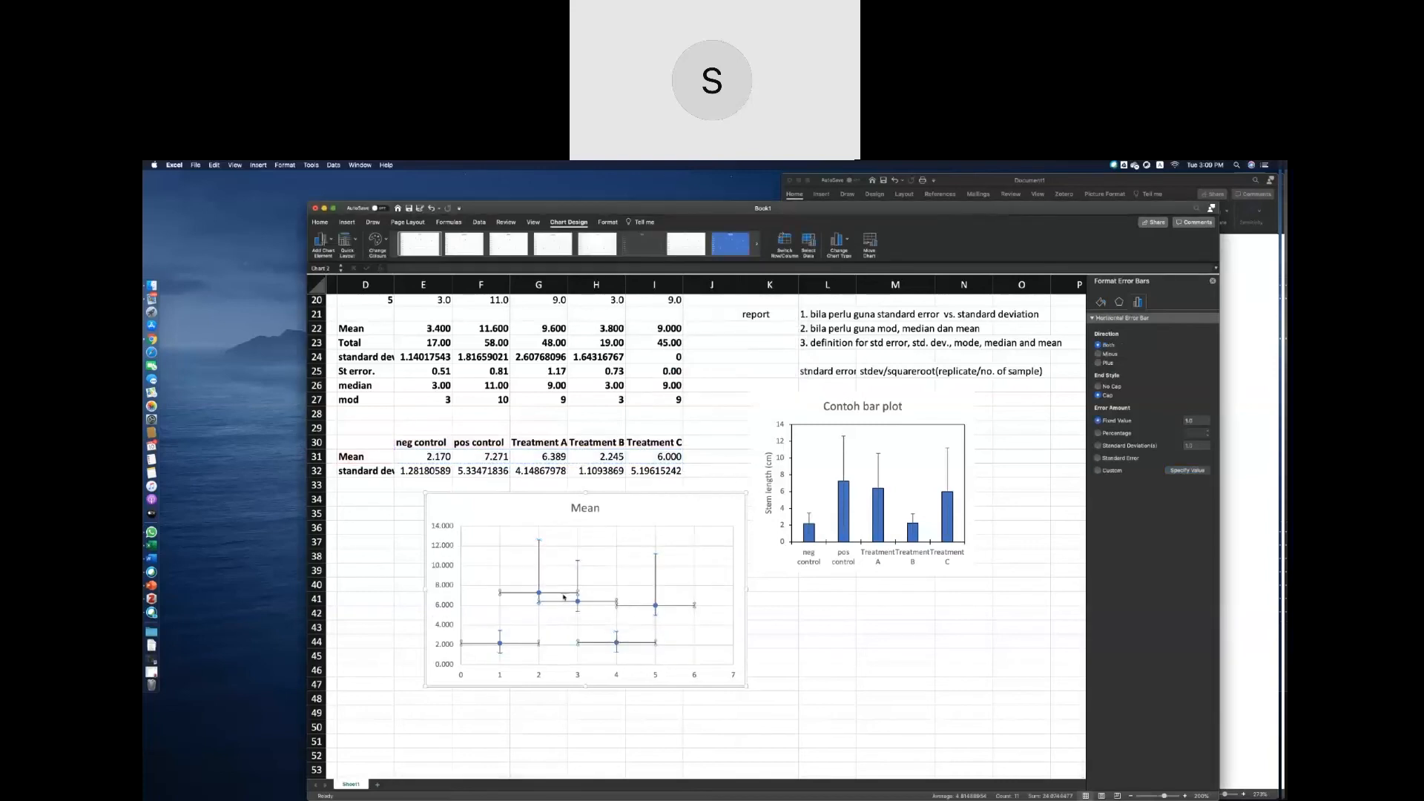
key("Delete")
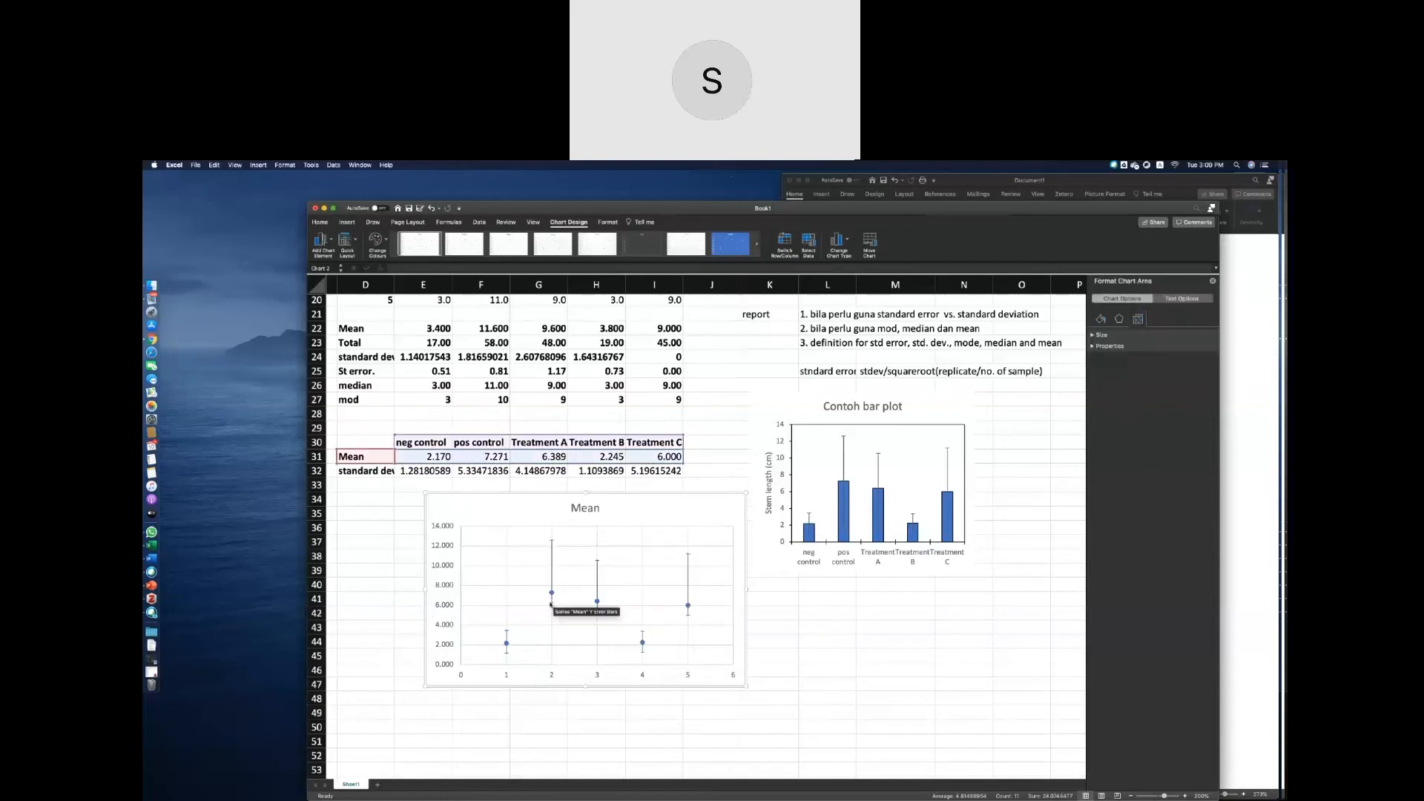
left_click(552, 603)
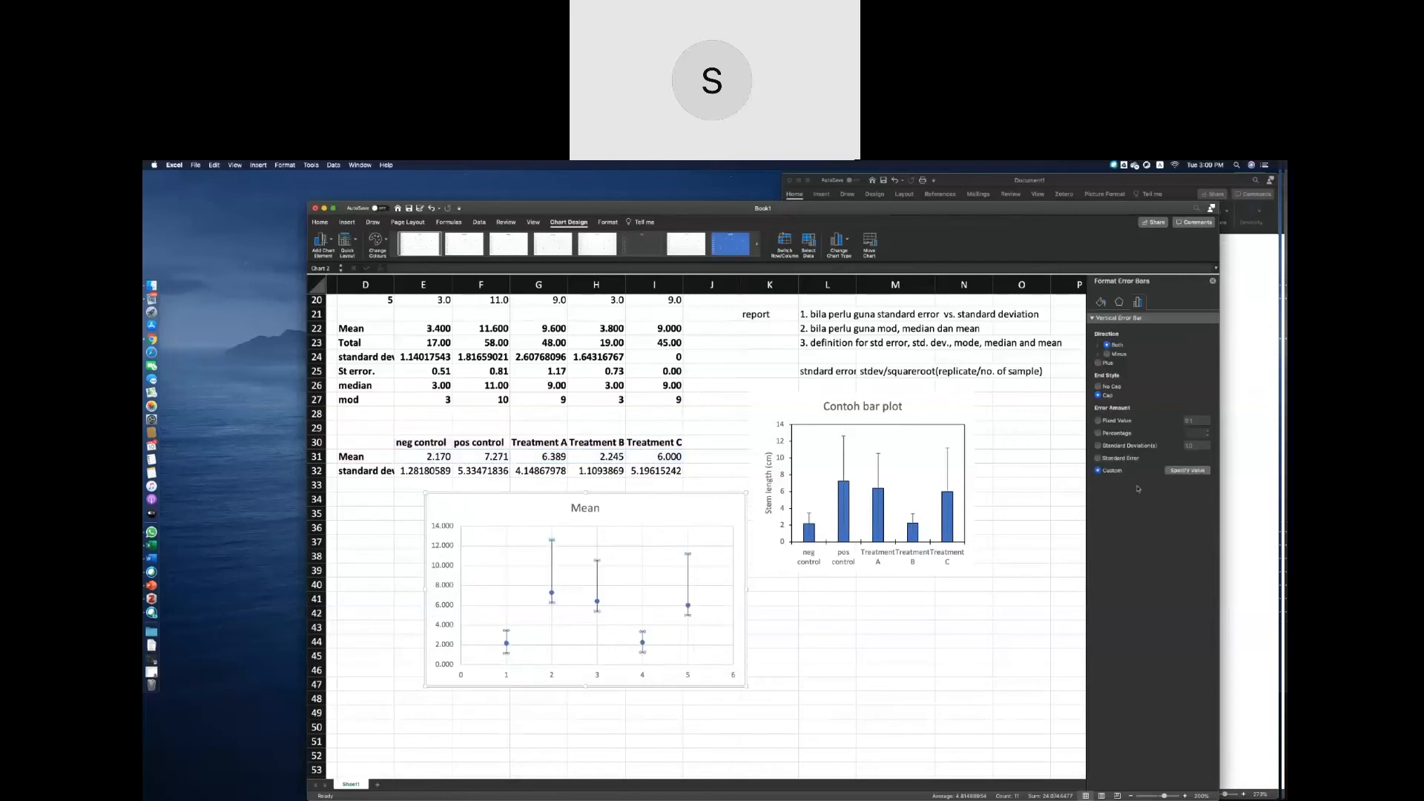
left_click(1174, 470)
left_click_drag(426, 470, 667, 471)
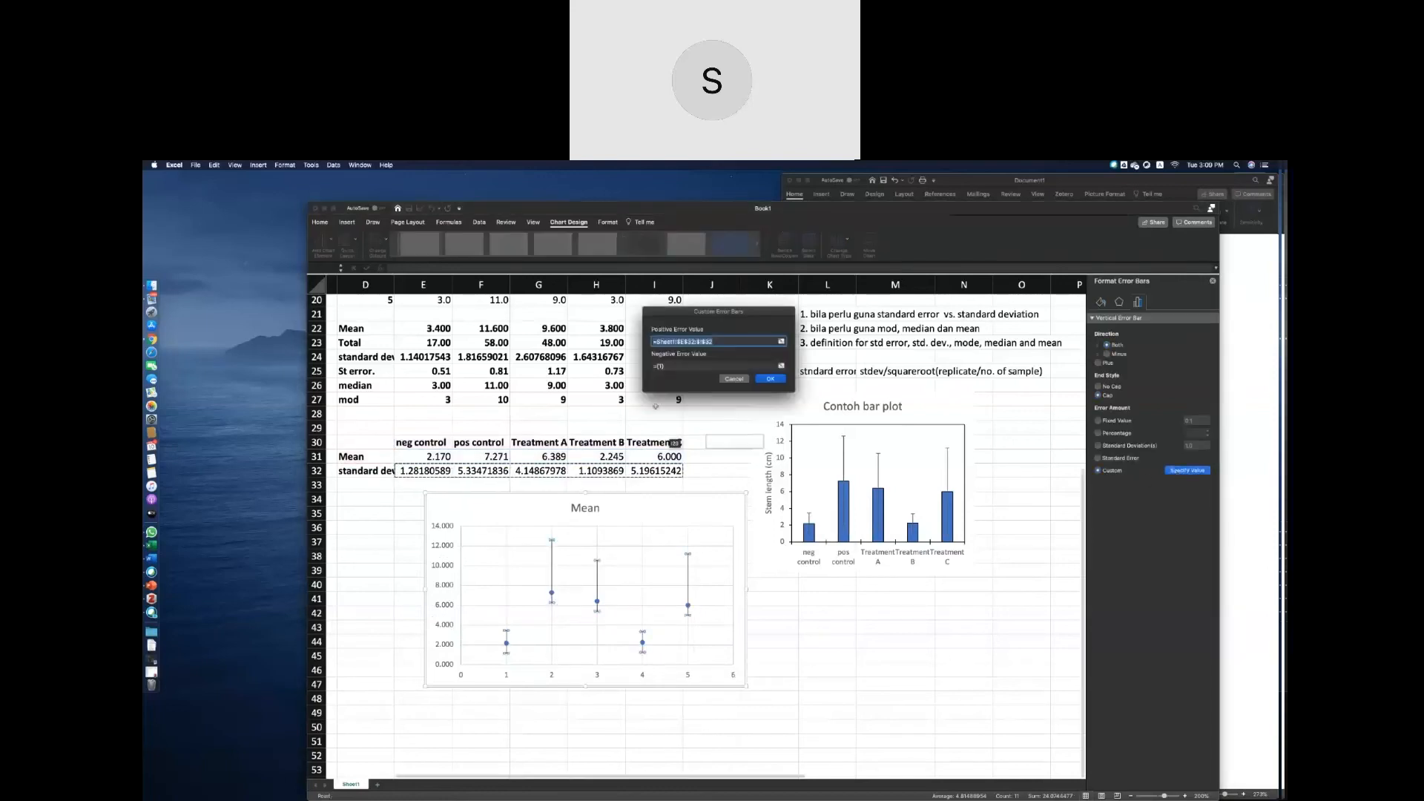
left_click(678, 366)
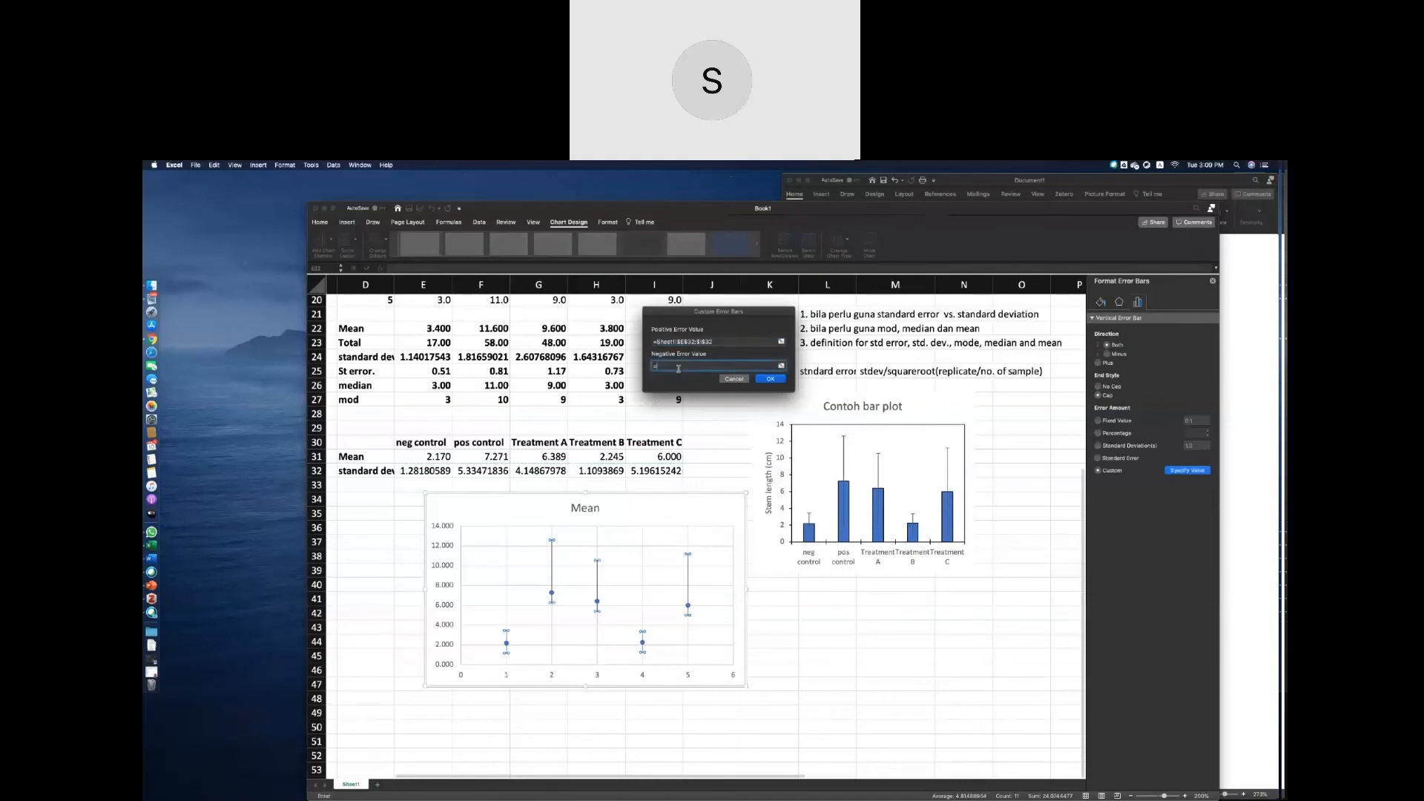
left_click_drag(439, 471, 681, 471)
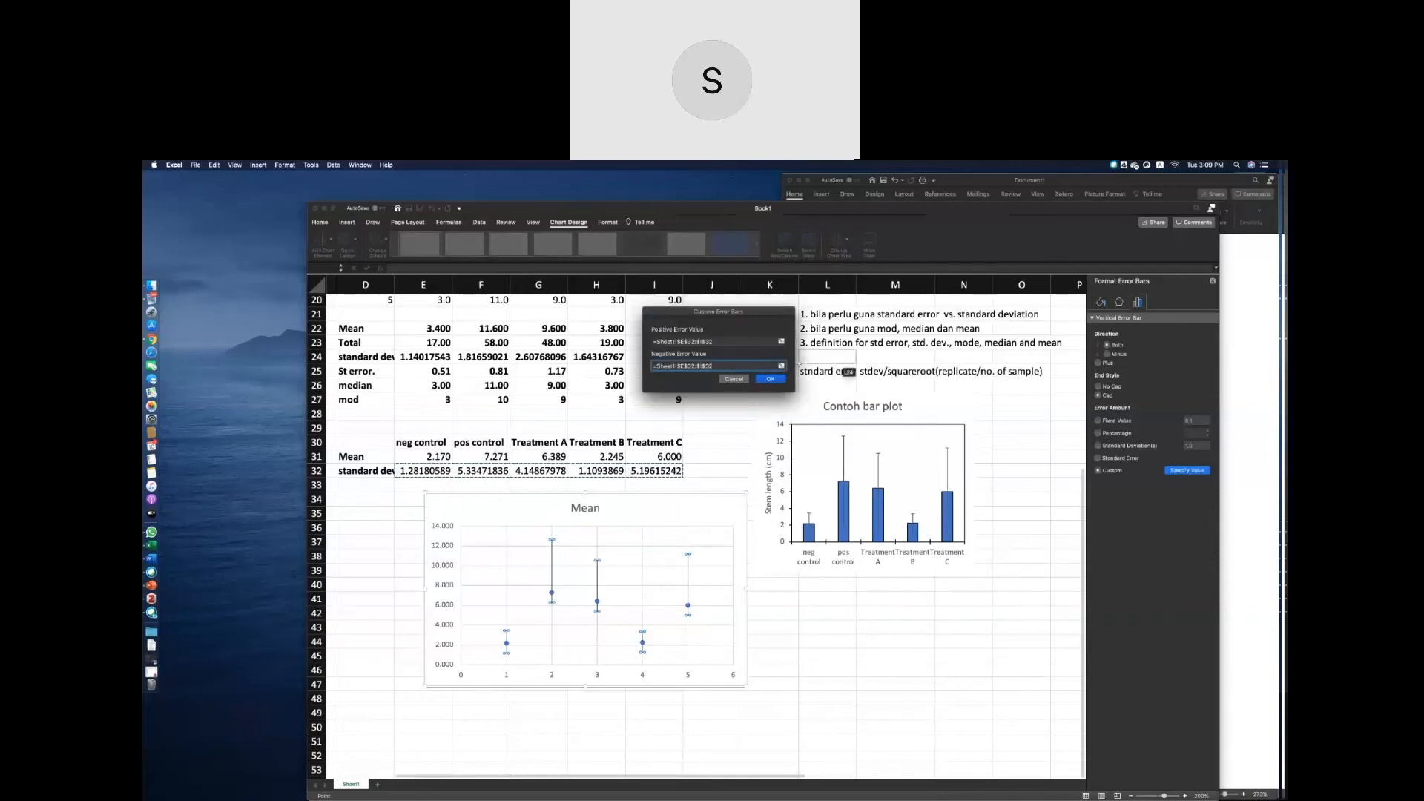
left_click(770, 379)
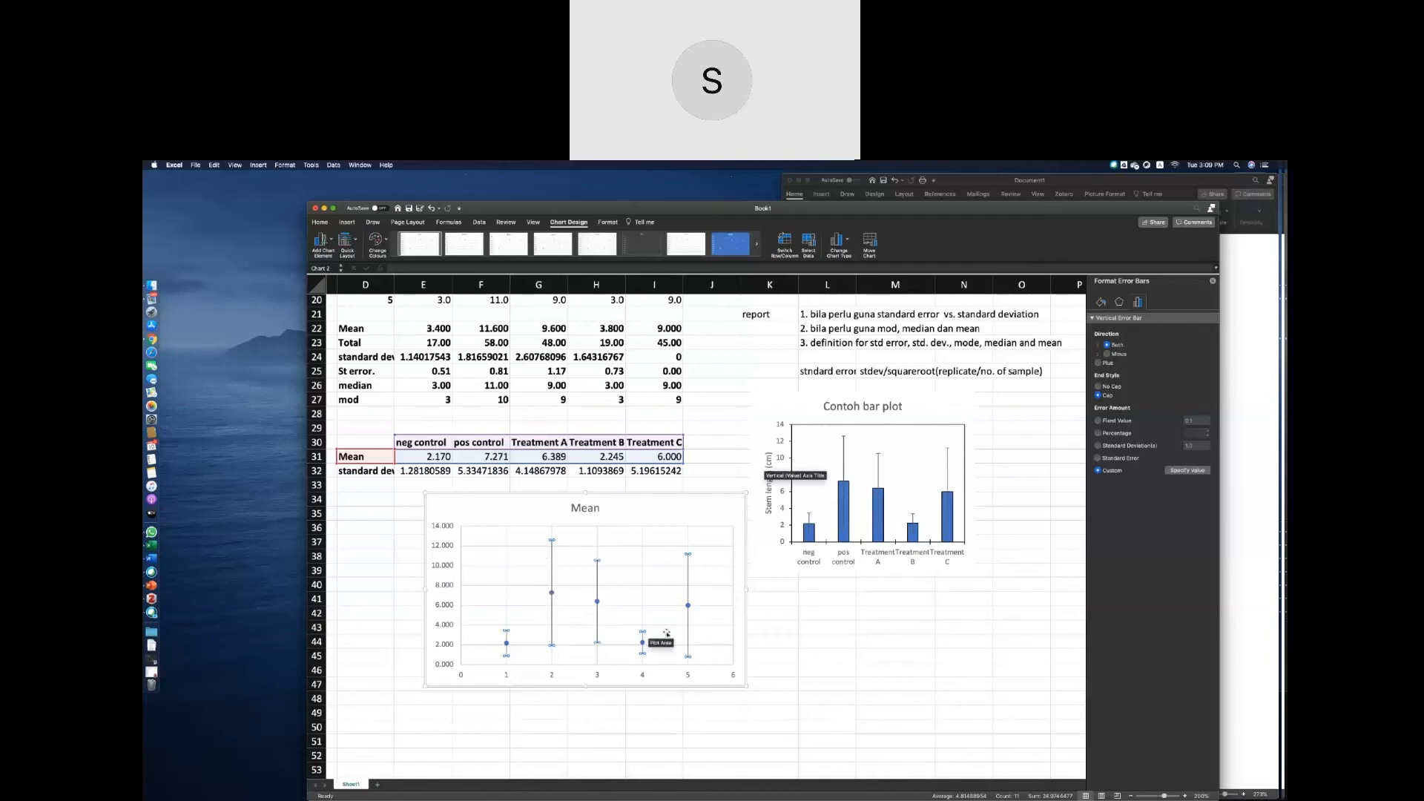
Delete the horizontal major gridlines from the scatter chart.
left_click(679, 606)
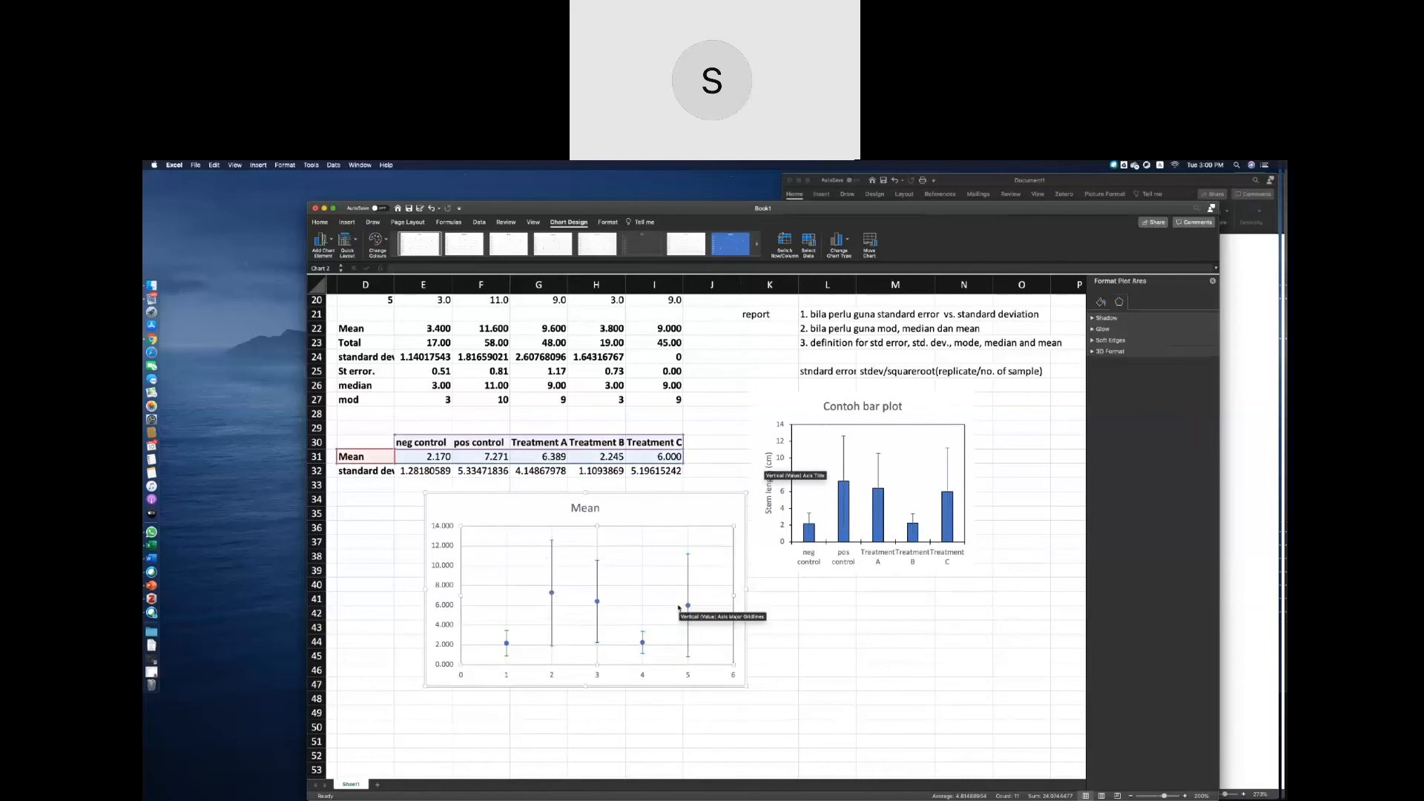
key("Delete")
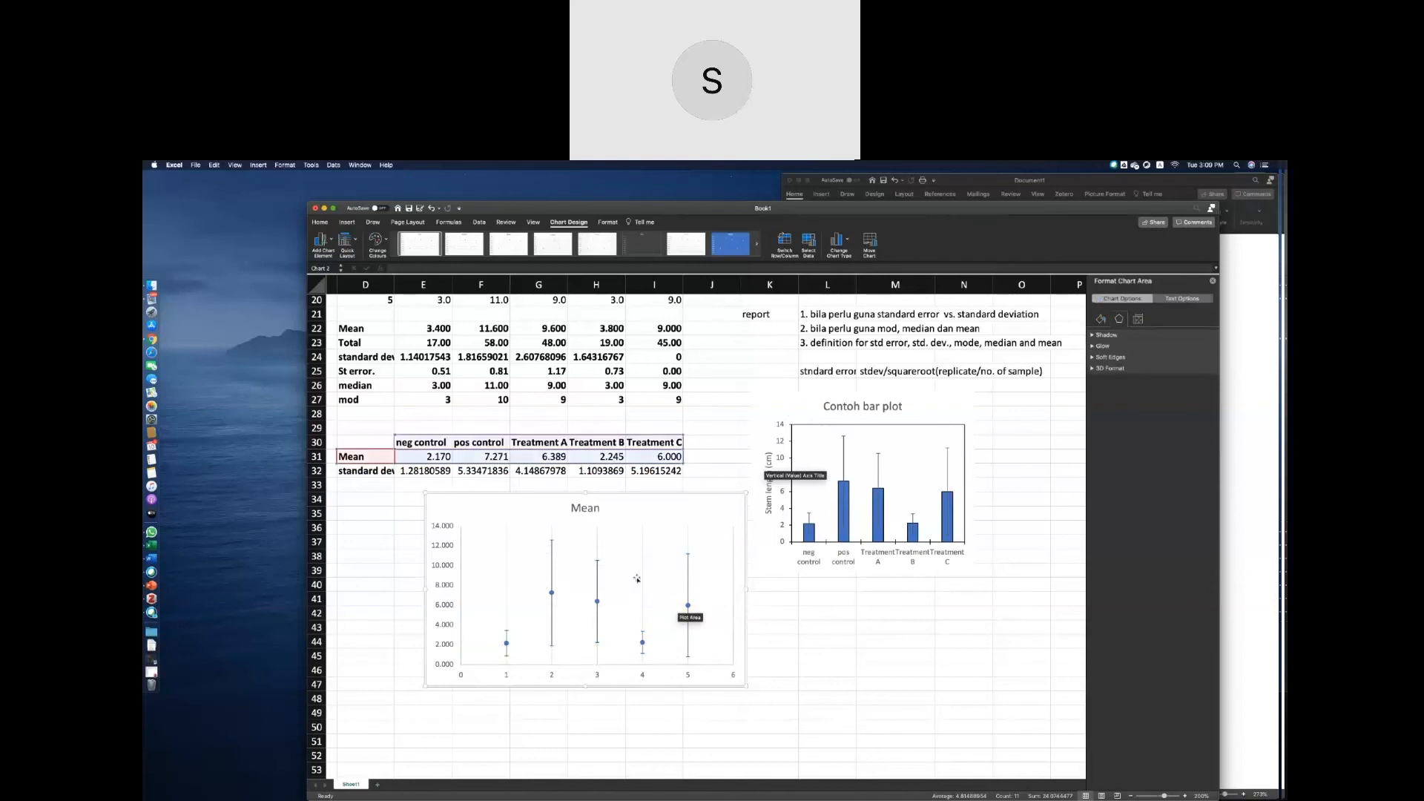
Delete the vertical gridlines from the scatter chart.
left_click(642, 581)
key("Delete")
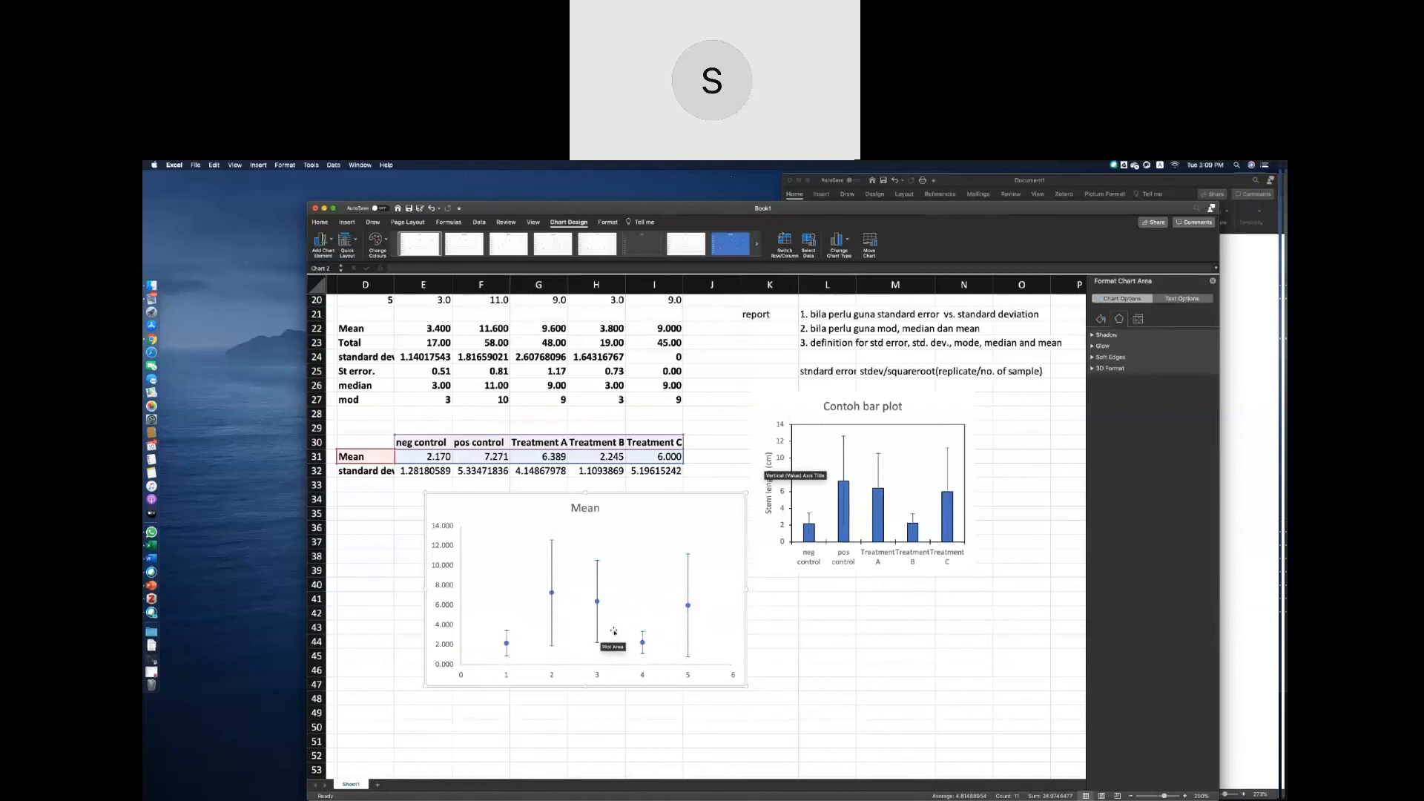
left_click(460, 532)
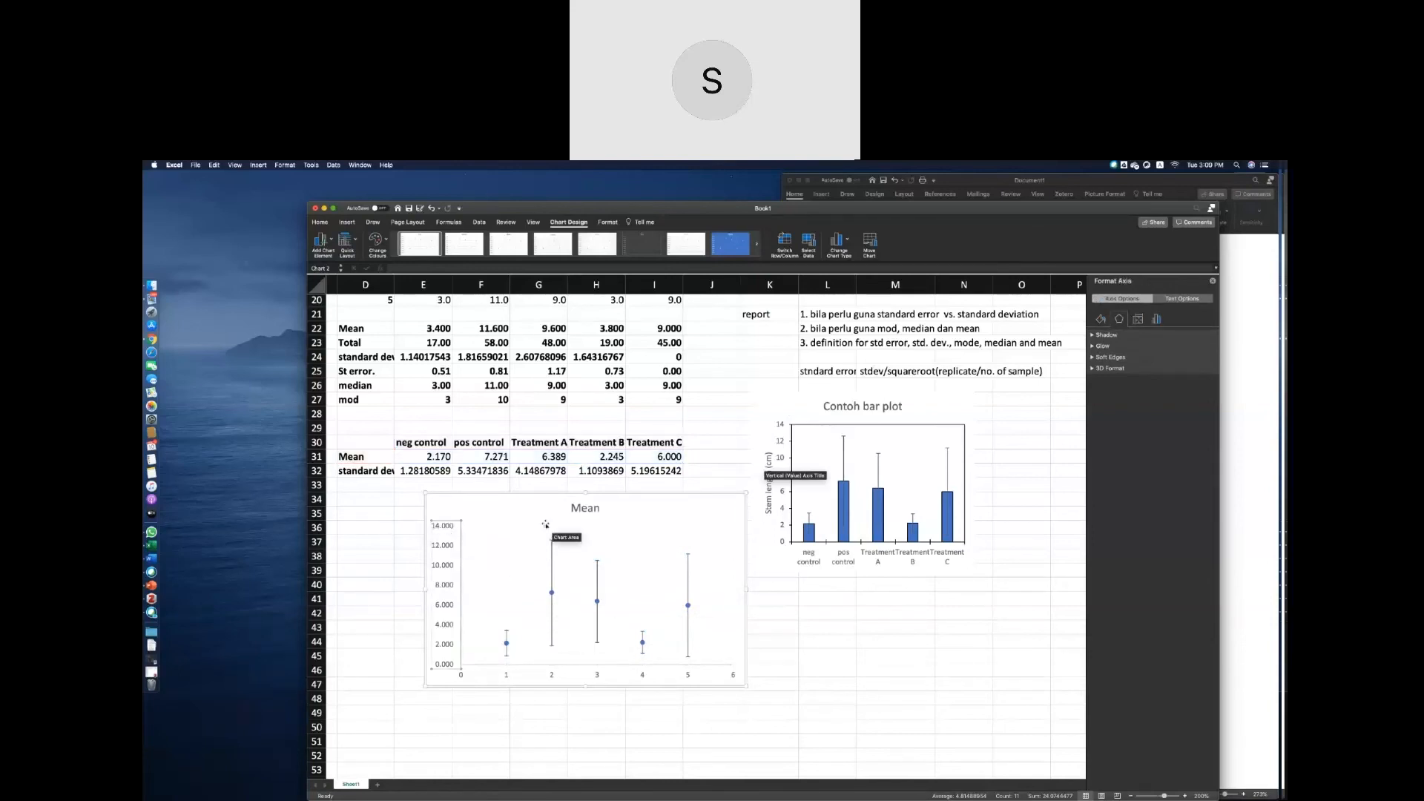
left_click(758, 528)
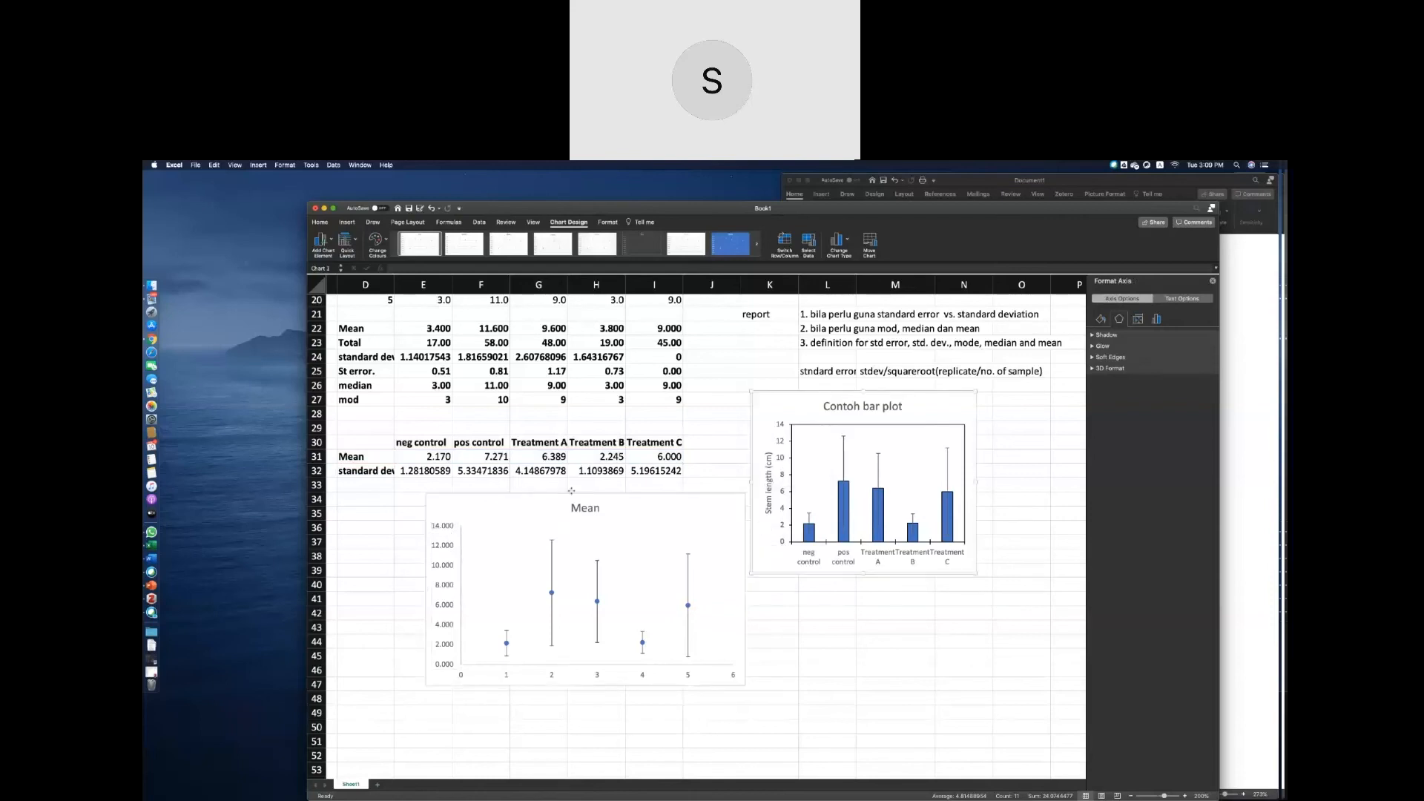
Change the scatter chart's title to "Contoh dot plot".
left_click(572, 491)
left_click(456, 541)
left_click(596, 517)
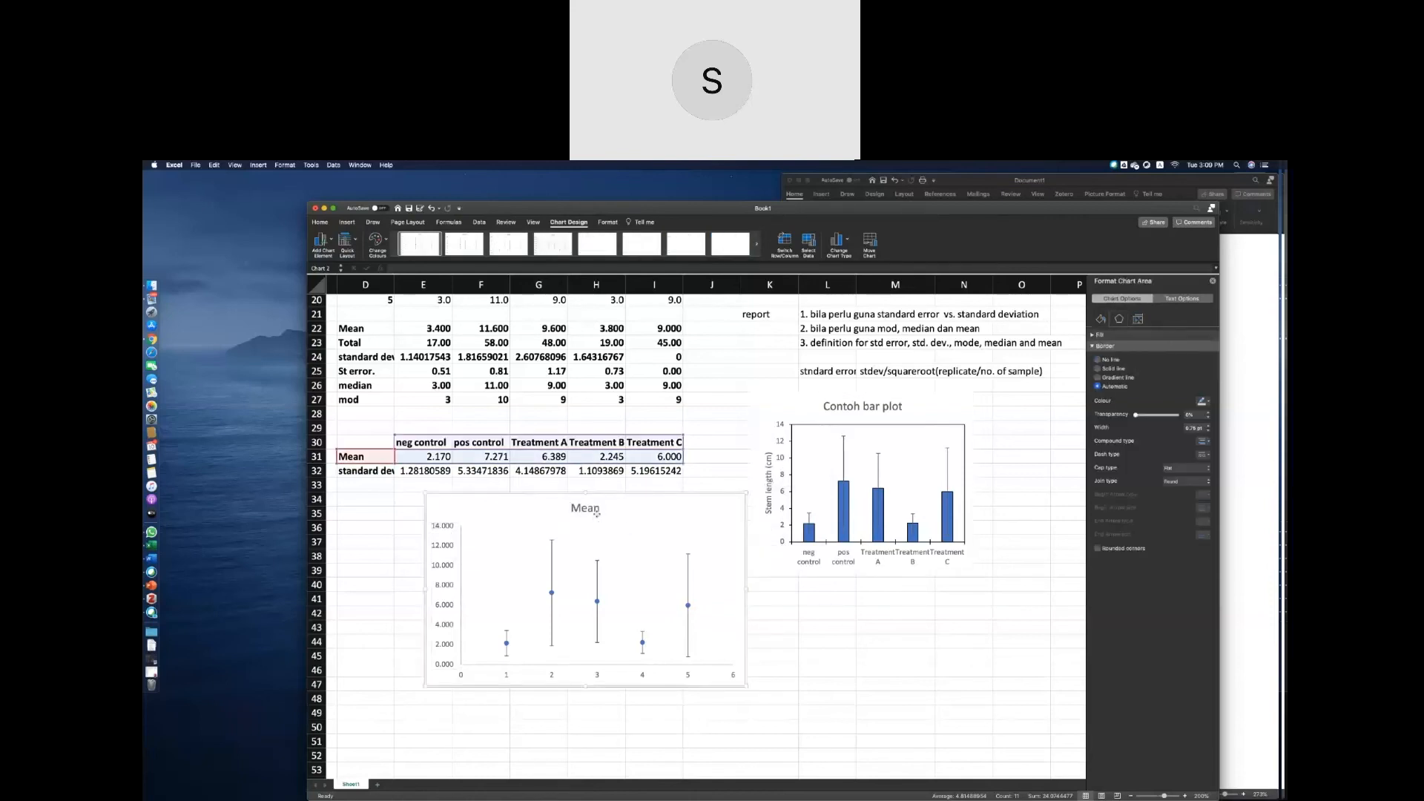
left_click(596, 512)
type("Contoh")
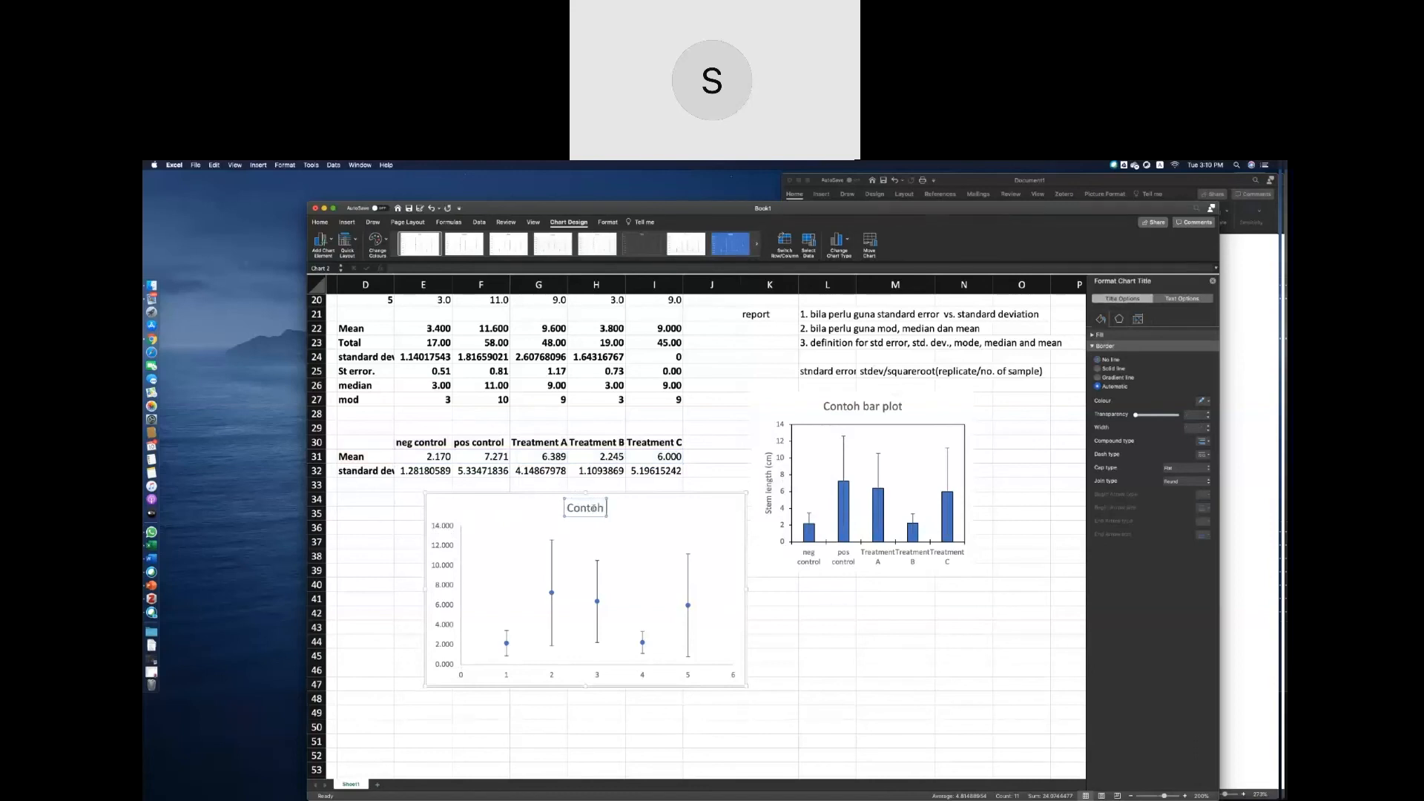
type(" dot plot")
Remove the dot plot's border, make the chart smaller and place it directly below the bar plot.
left_click(426, 495)
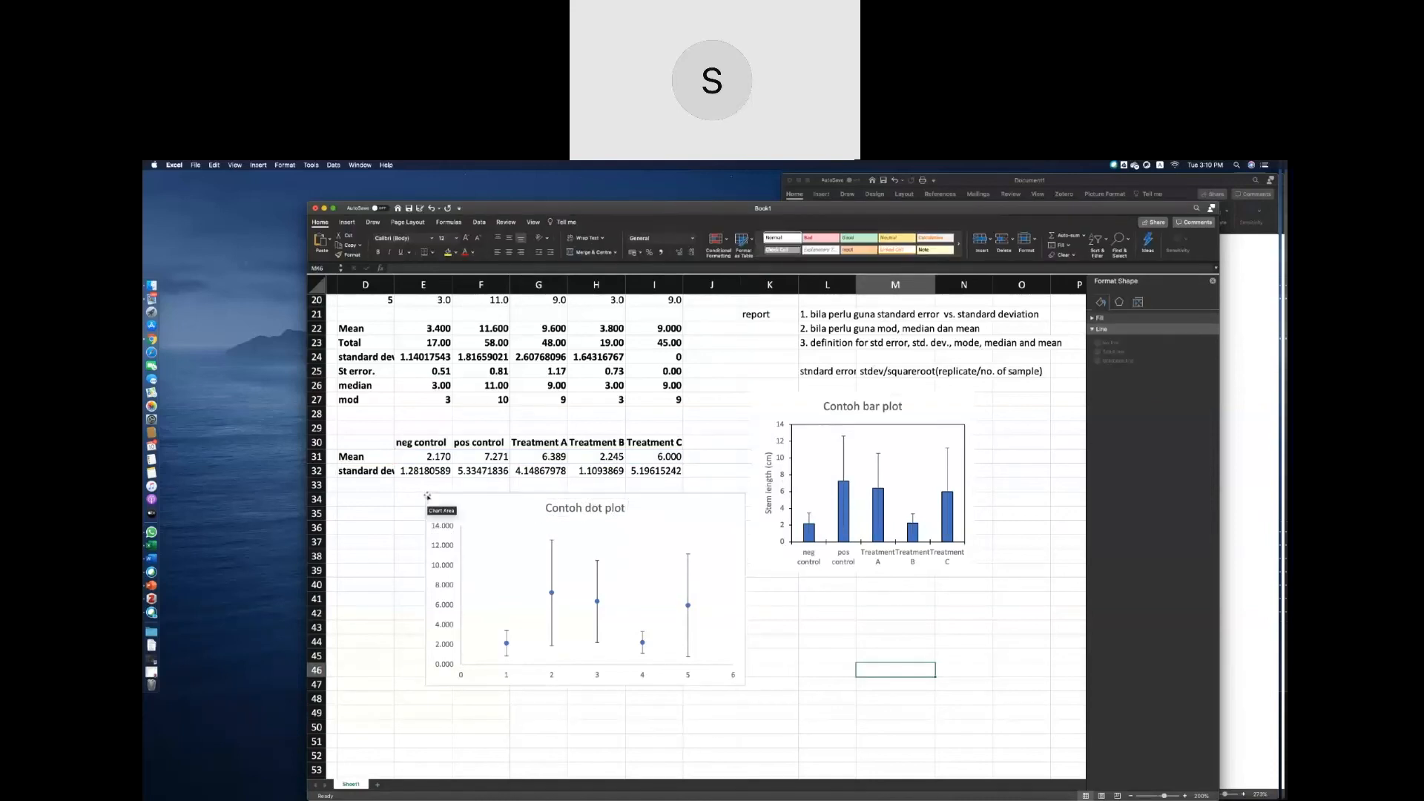
left_click_drag(425, 493, 812, 577)
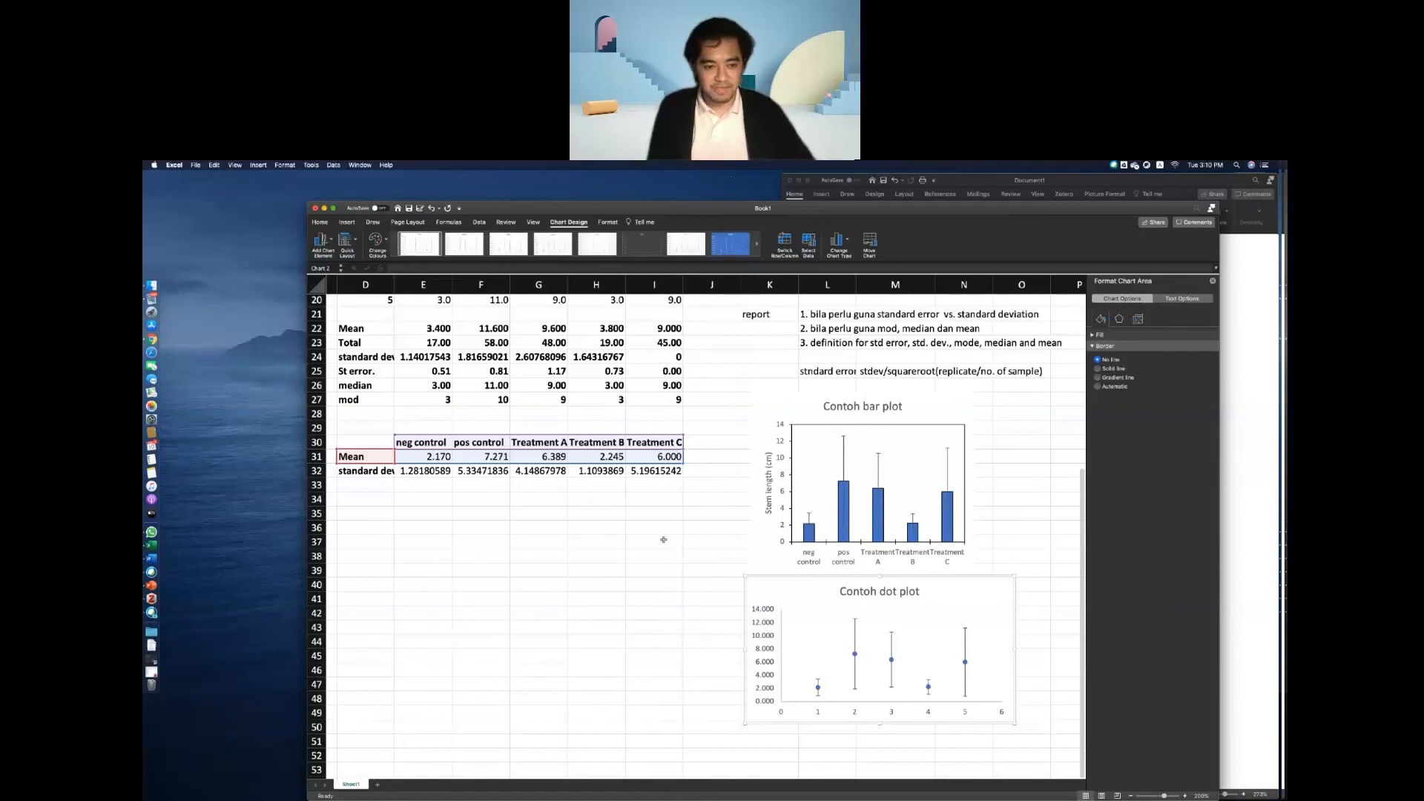
Compare the pos control mean plotted in both charts with the replicate data and statistics tables.
mouse_move(856, 654)
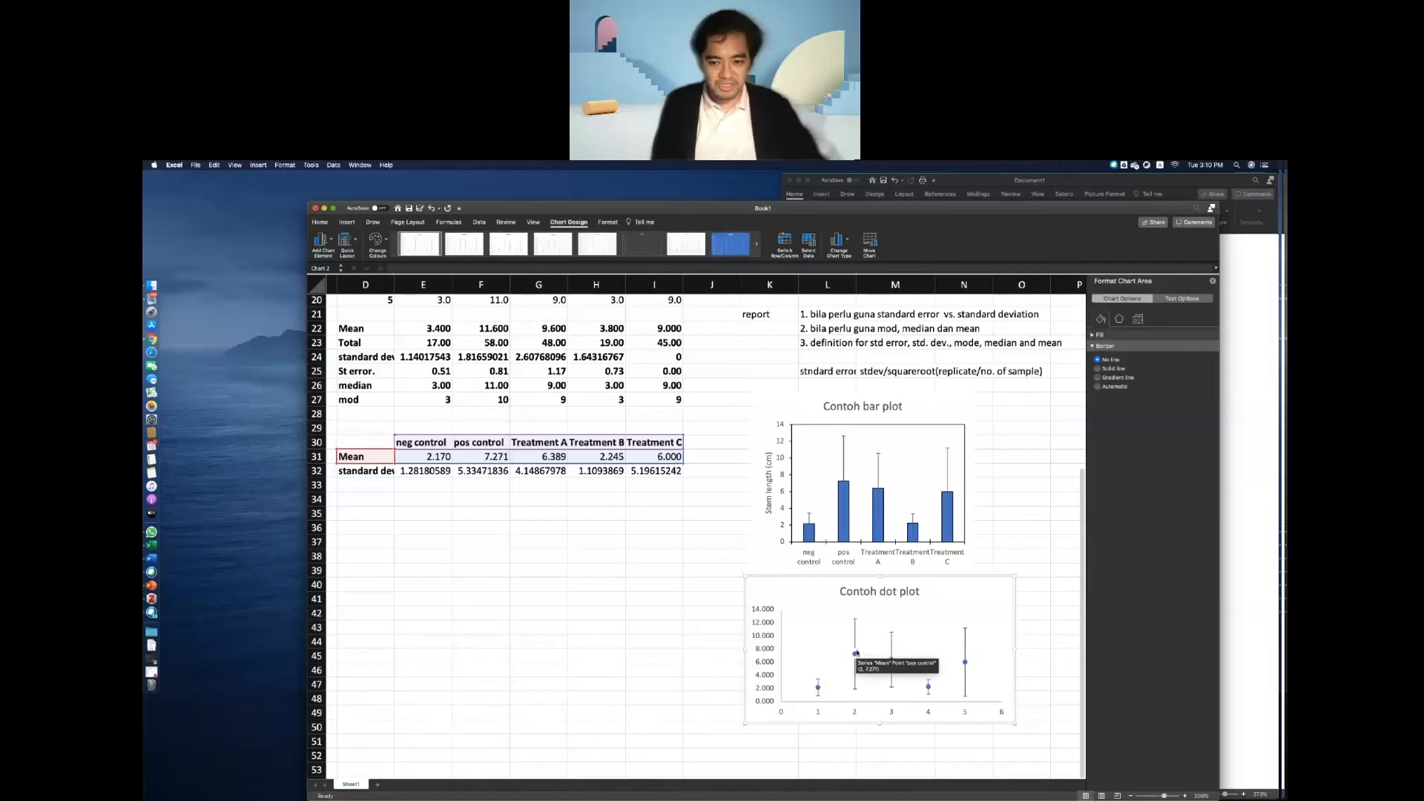
scroll(856, 654, "up", 3)
scroll(857, 653, "up", 3)
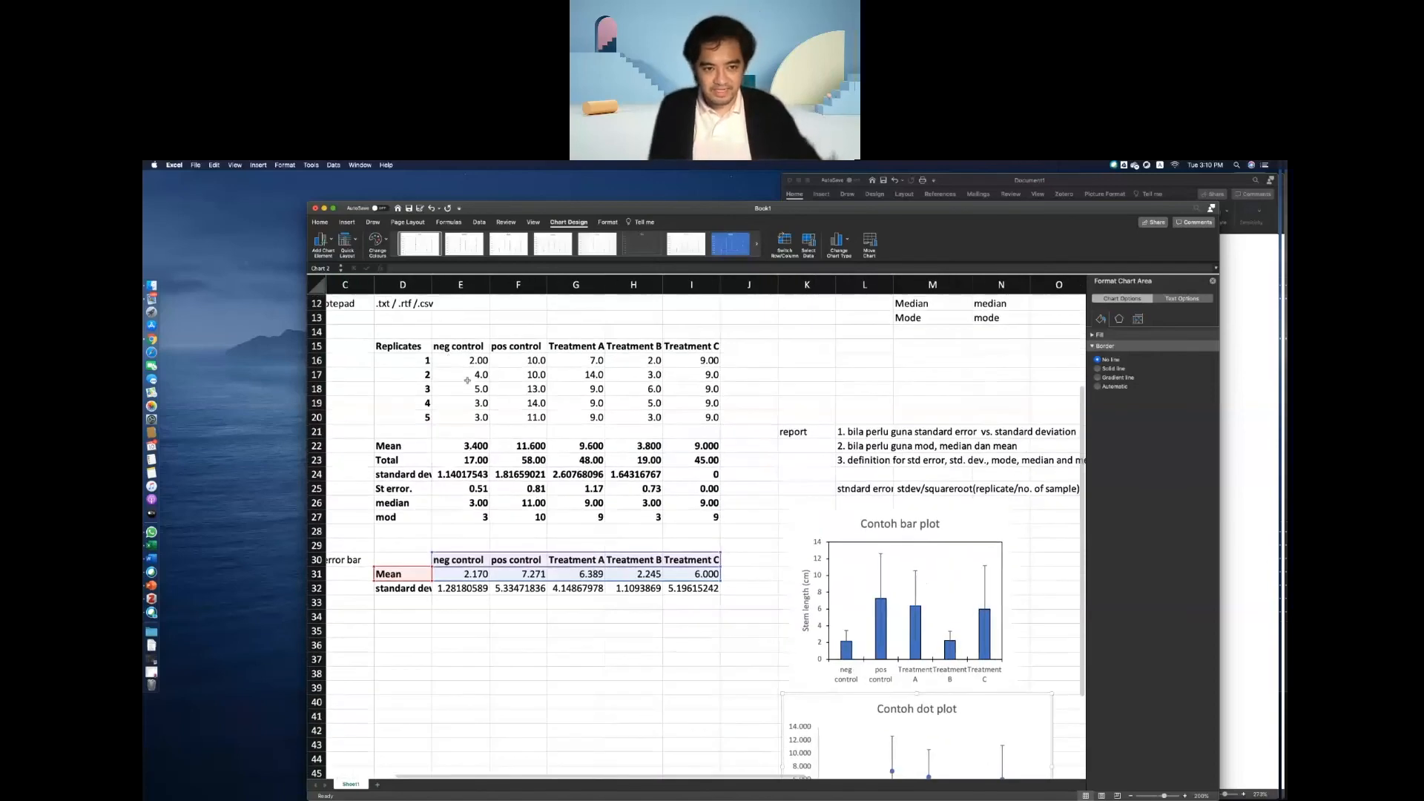
scroll(477, 418, "down", 2)
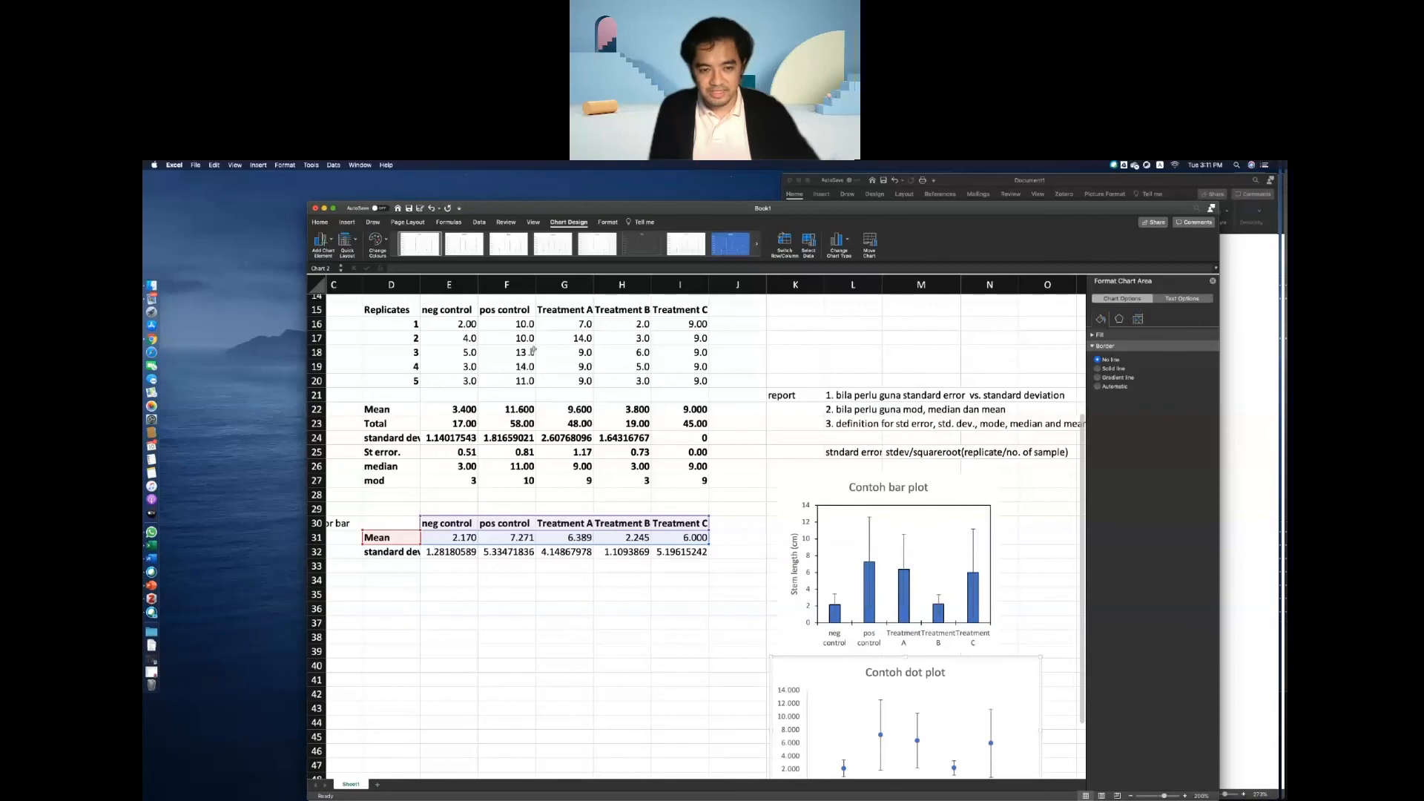
mouse_move(873, 565)
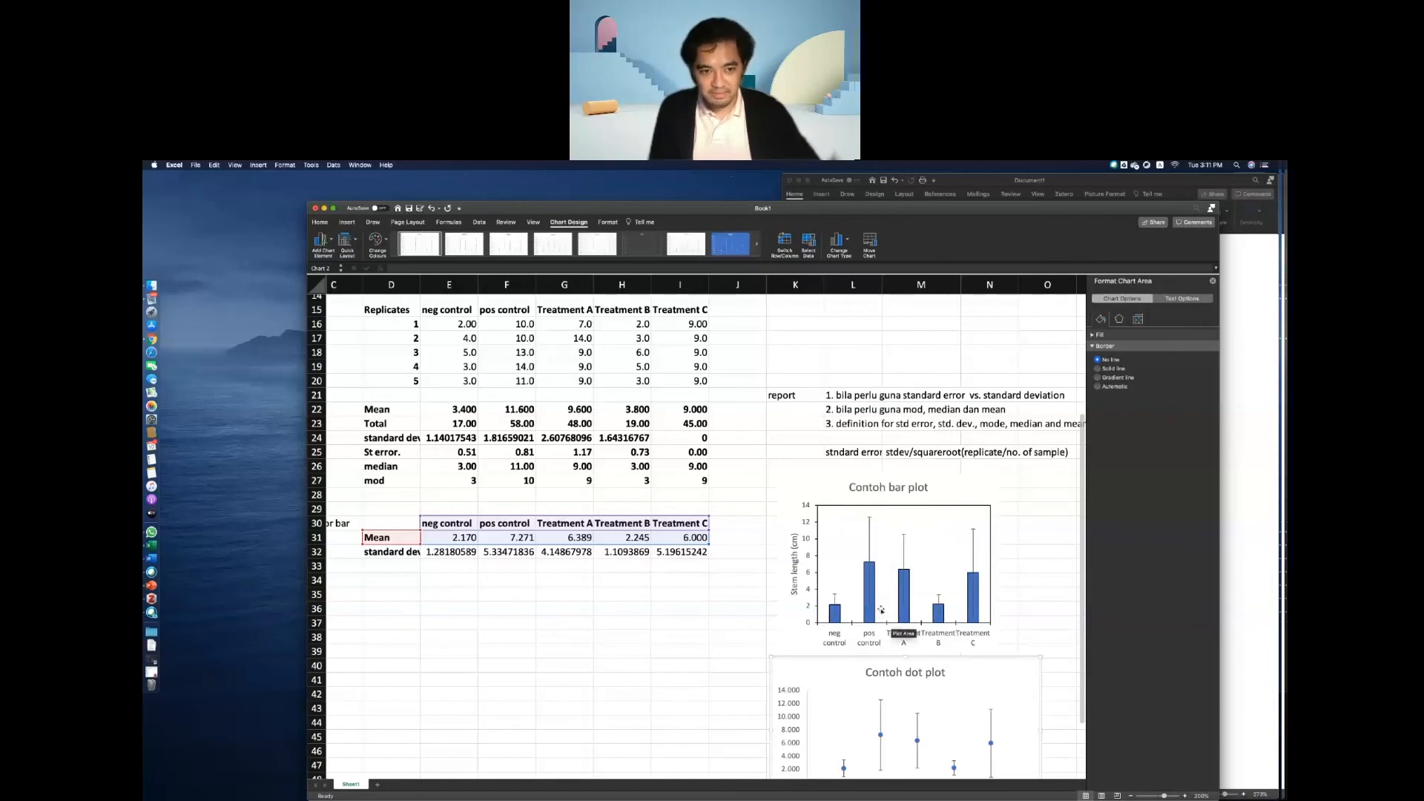
mouse_move(873, 603)
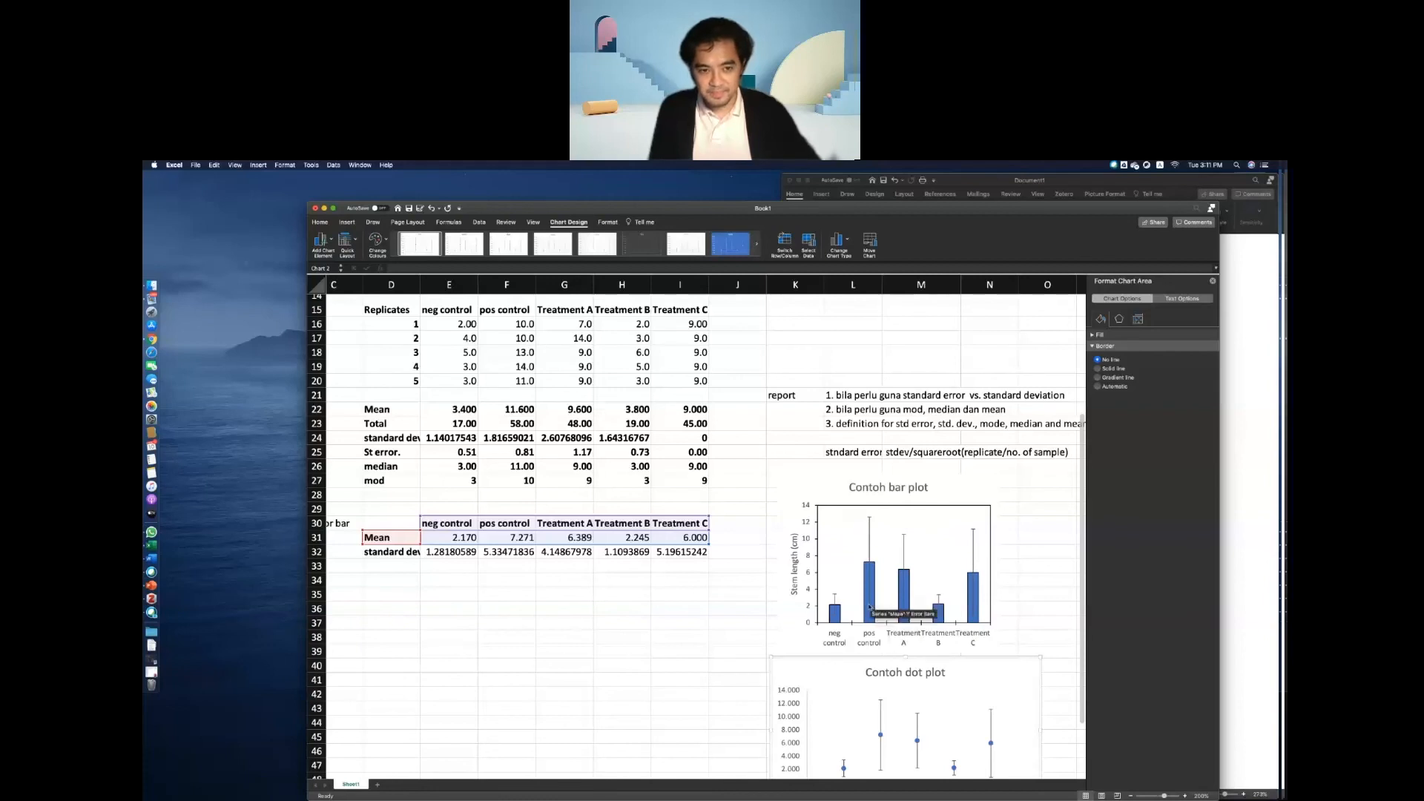
Examine the error bars of both charts against the pos control's median and standard deviation cells.
left_click(869, 609)
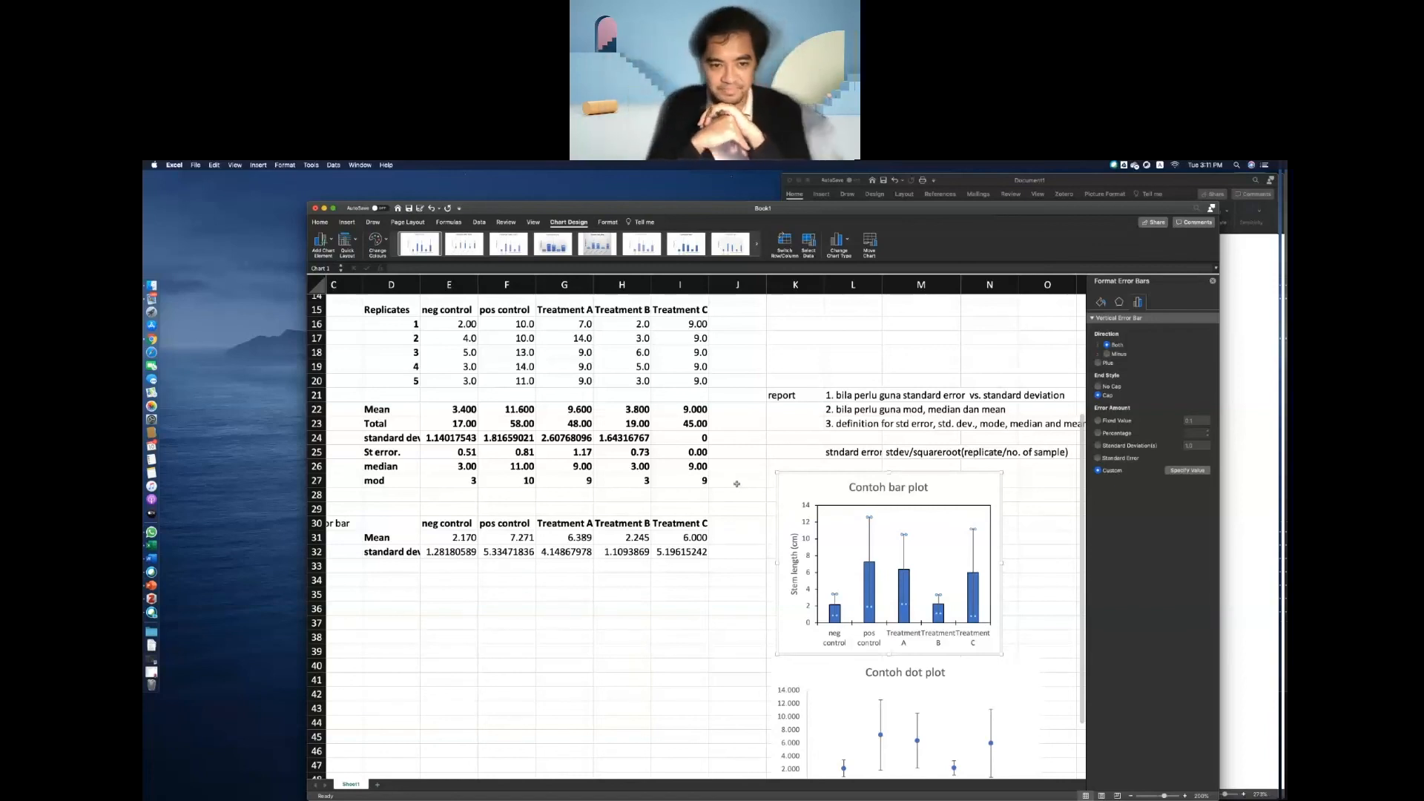
left_click(517, 468)
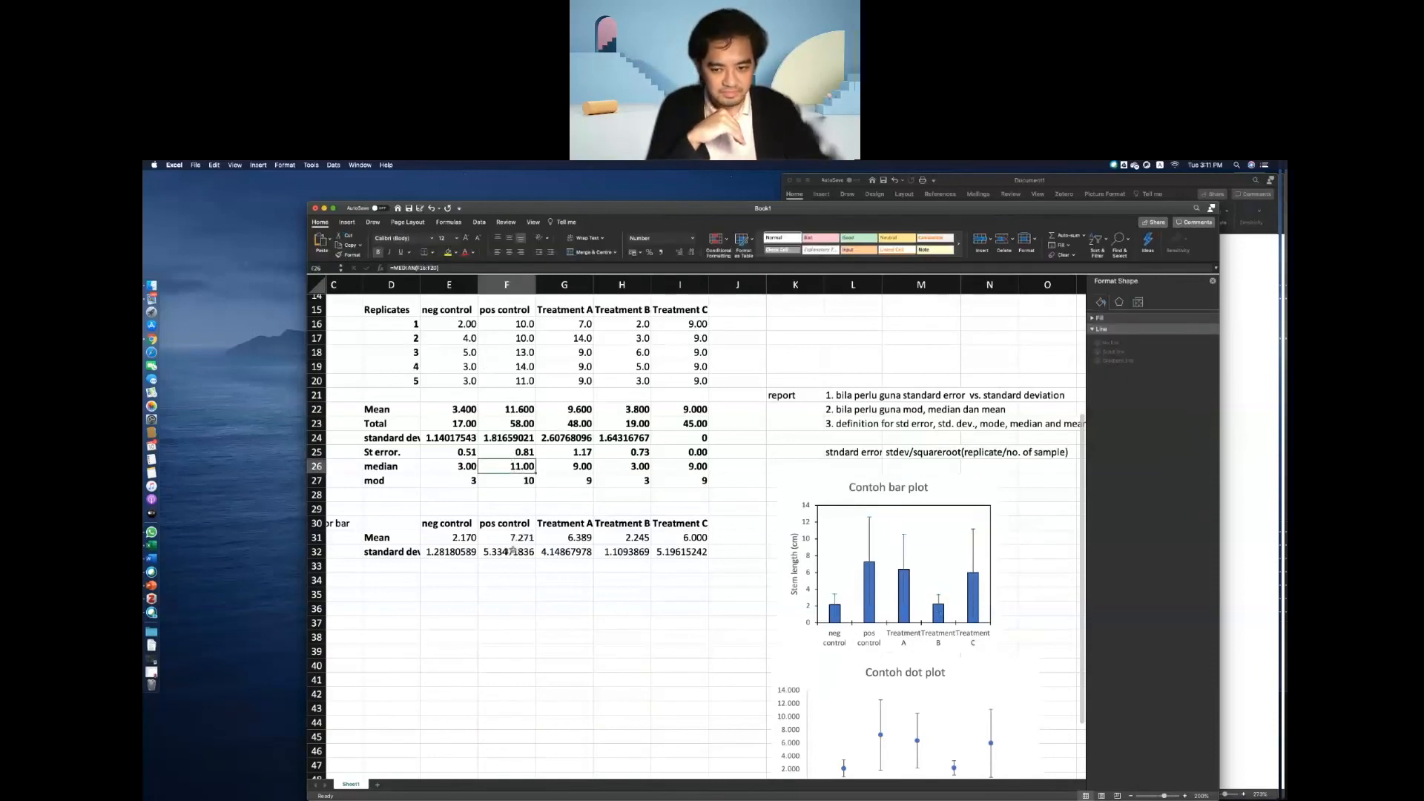
left_click(513, 550)
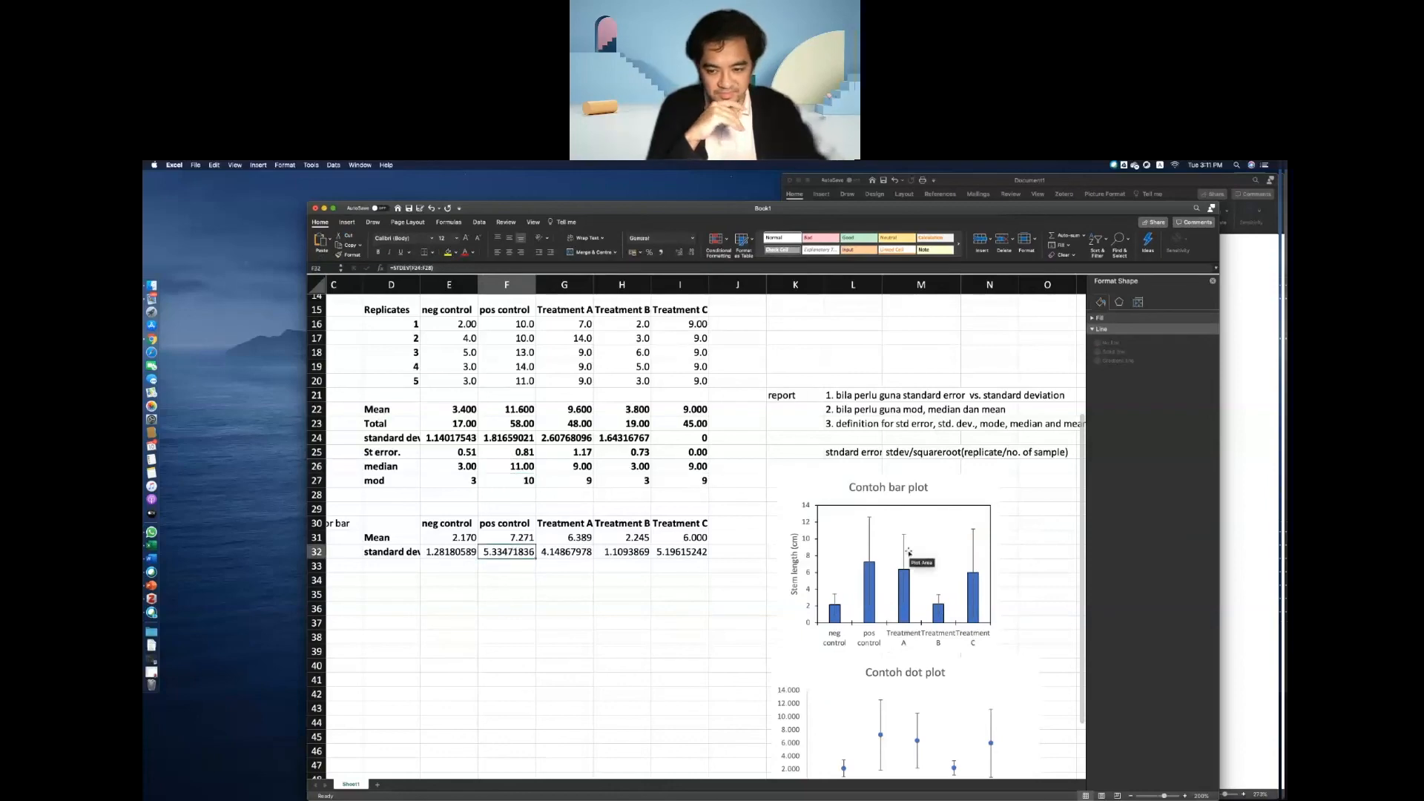
left_click(867, 540)
scroll(869, 541, "down", 5)
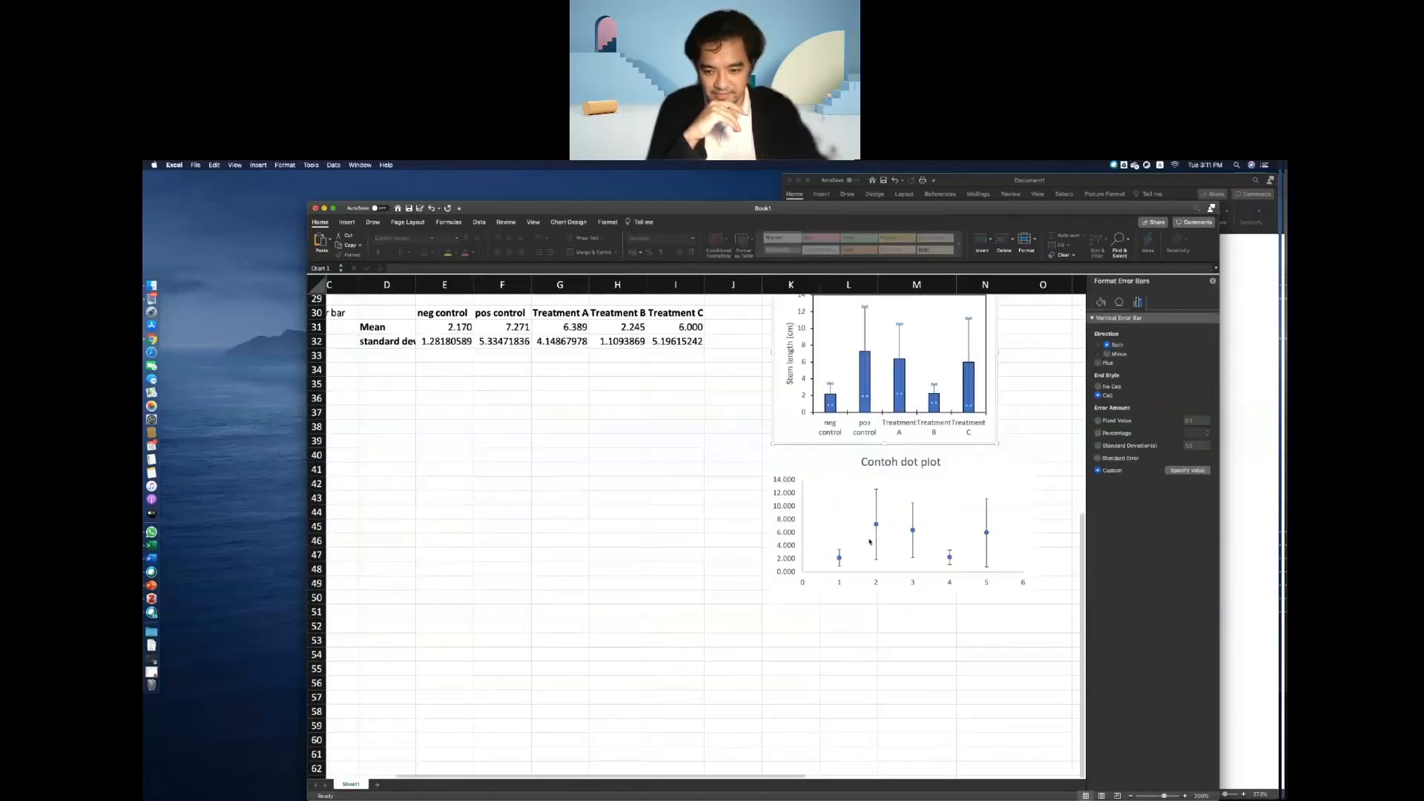
scroll(869, 542, "up", 2)
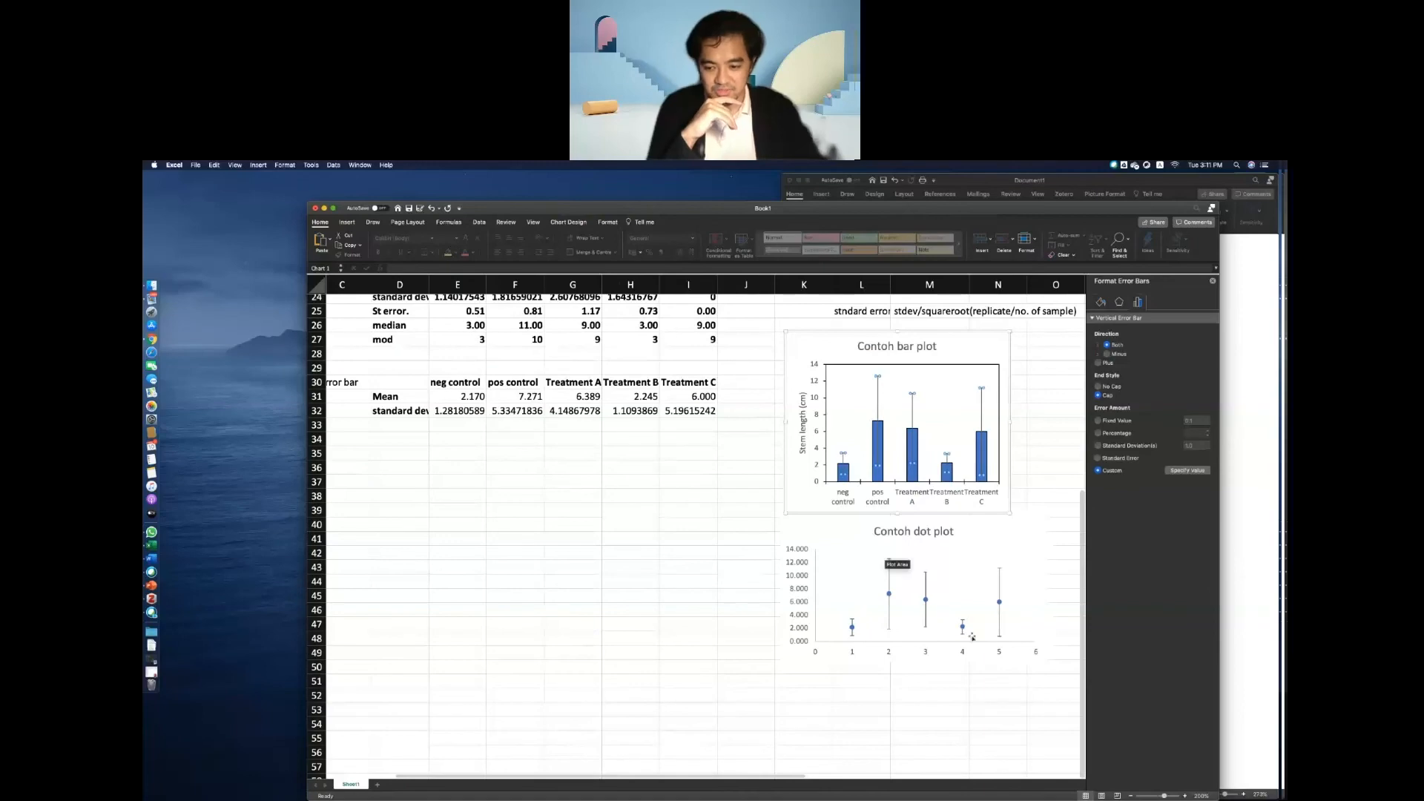
left_click(1001, 590)
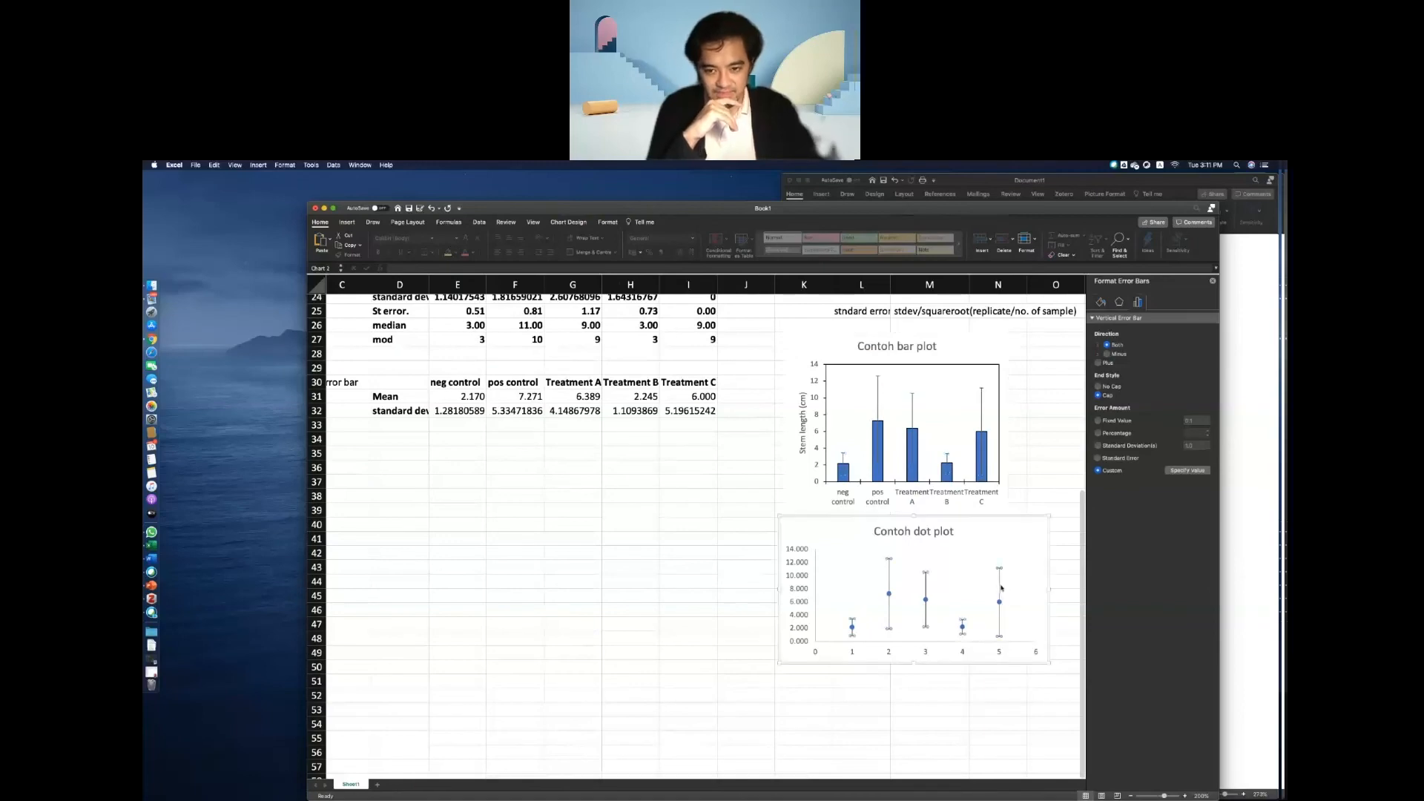
scroll(1001, 589, "up", 6)
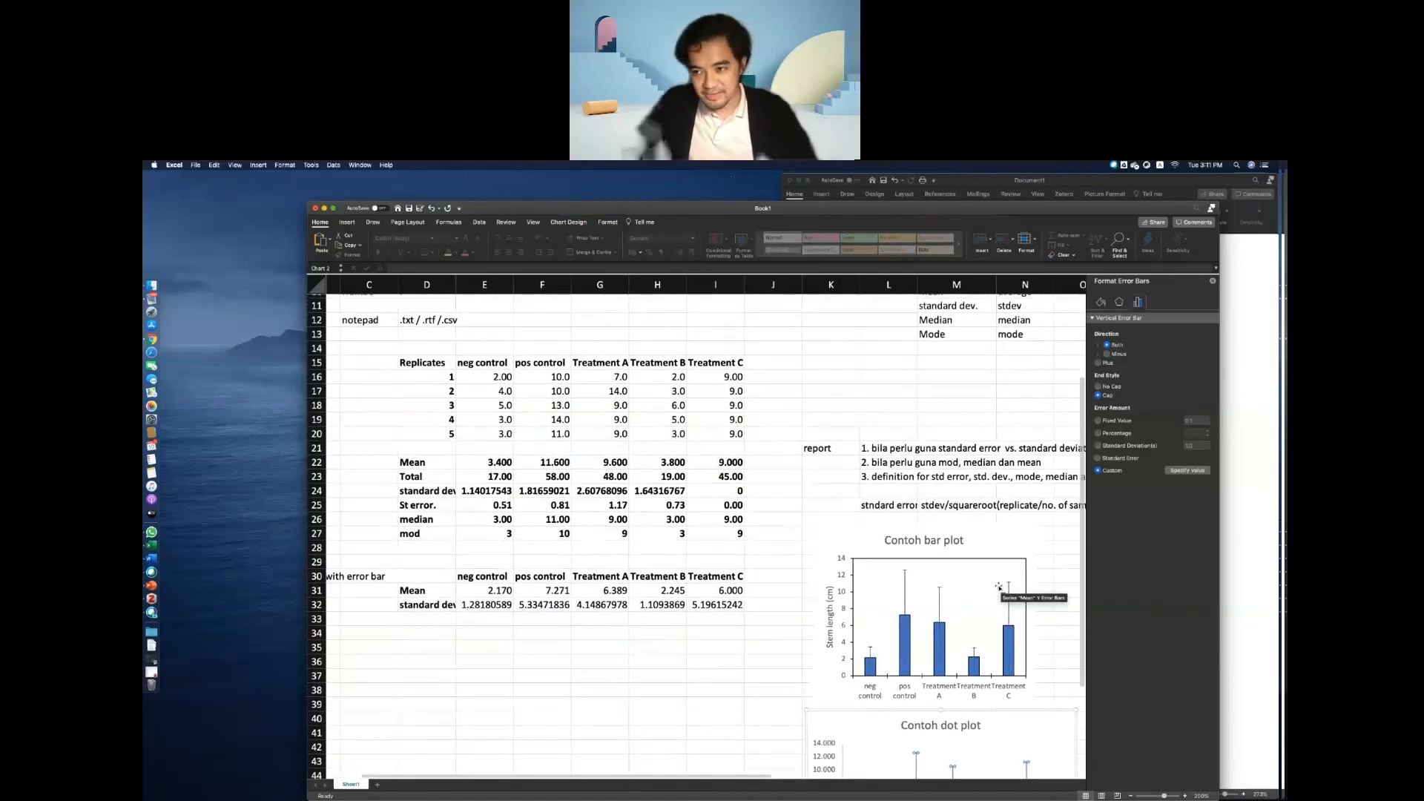
scroll(704, 472, "up", 1)
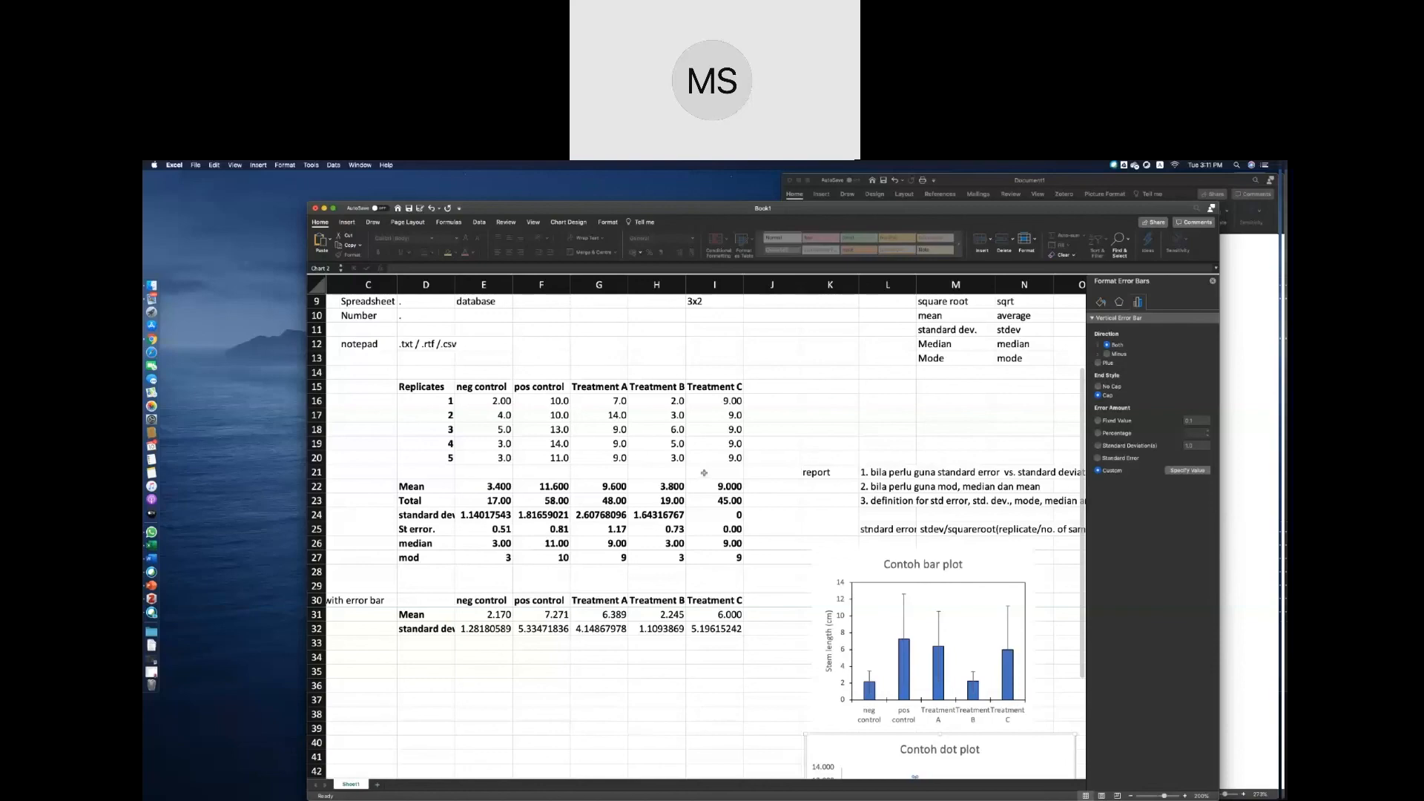
Set the text direction of the bar plot's horizontal axis labels to rotate all text by 270°.
scroll(704, 472, "down", 4)
scroll(704, 472, "right", 1)
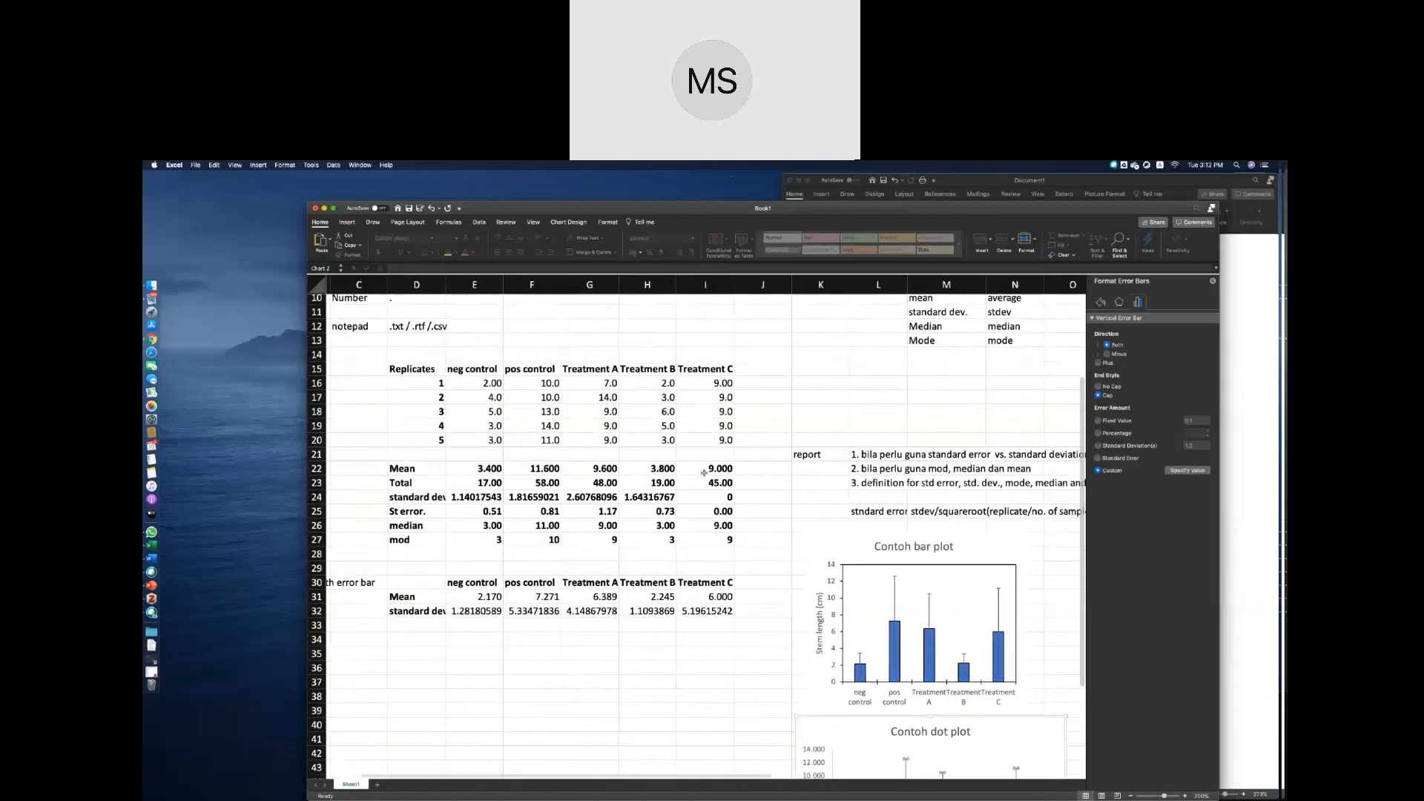
scroll(704, 475, "down", 7)
scroll(704, 475, "right", 1)
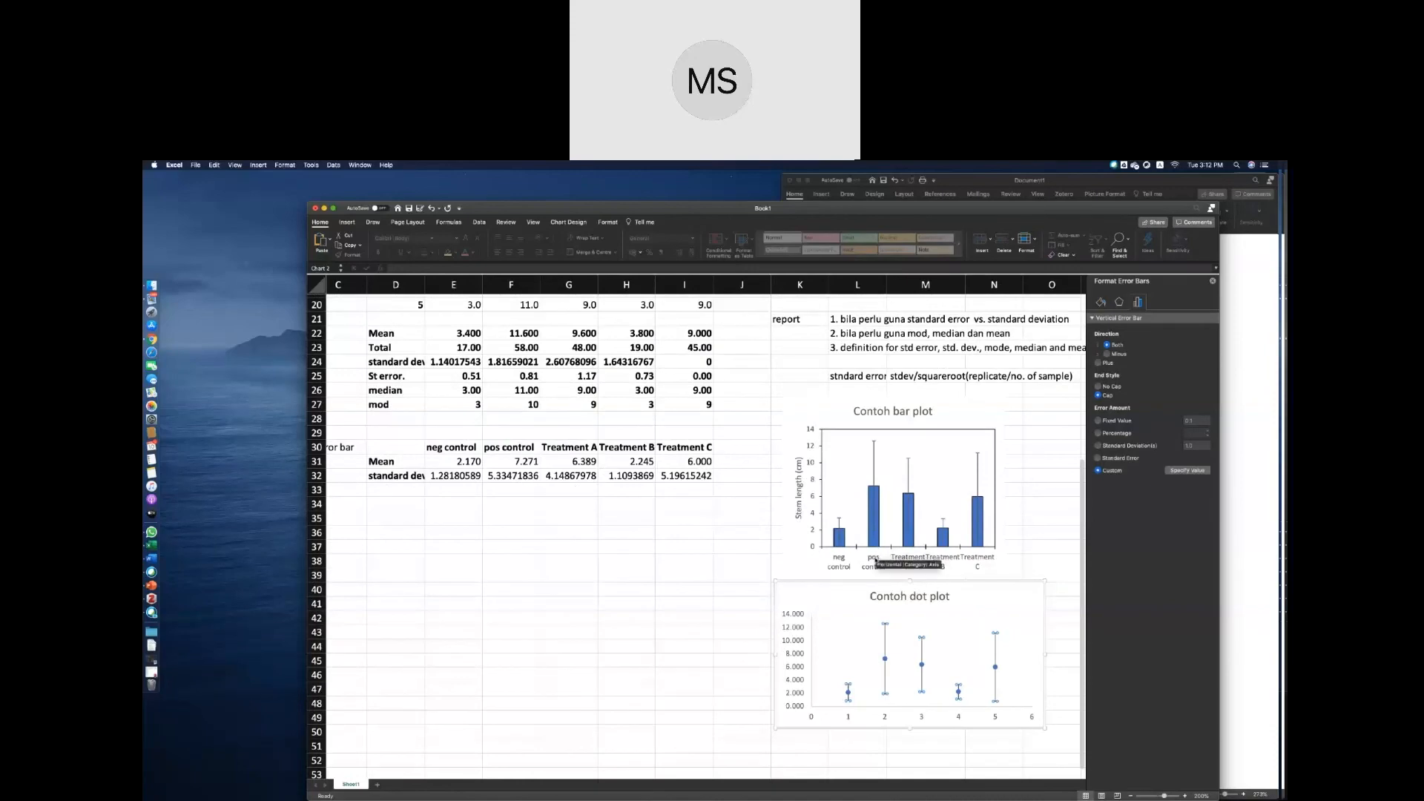
left_click(875, 560)
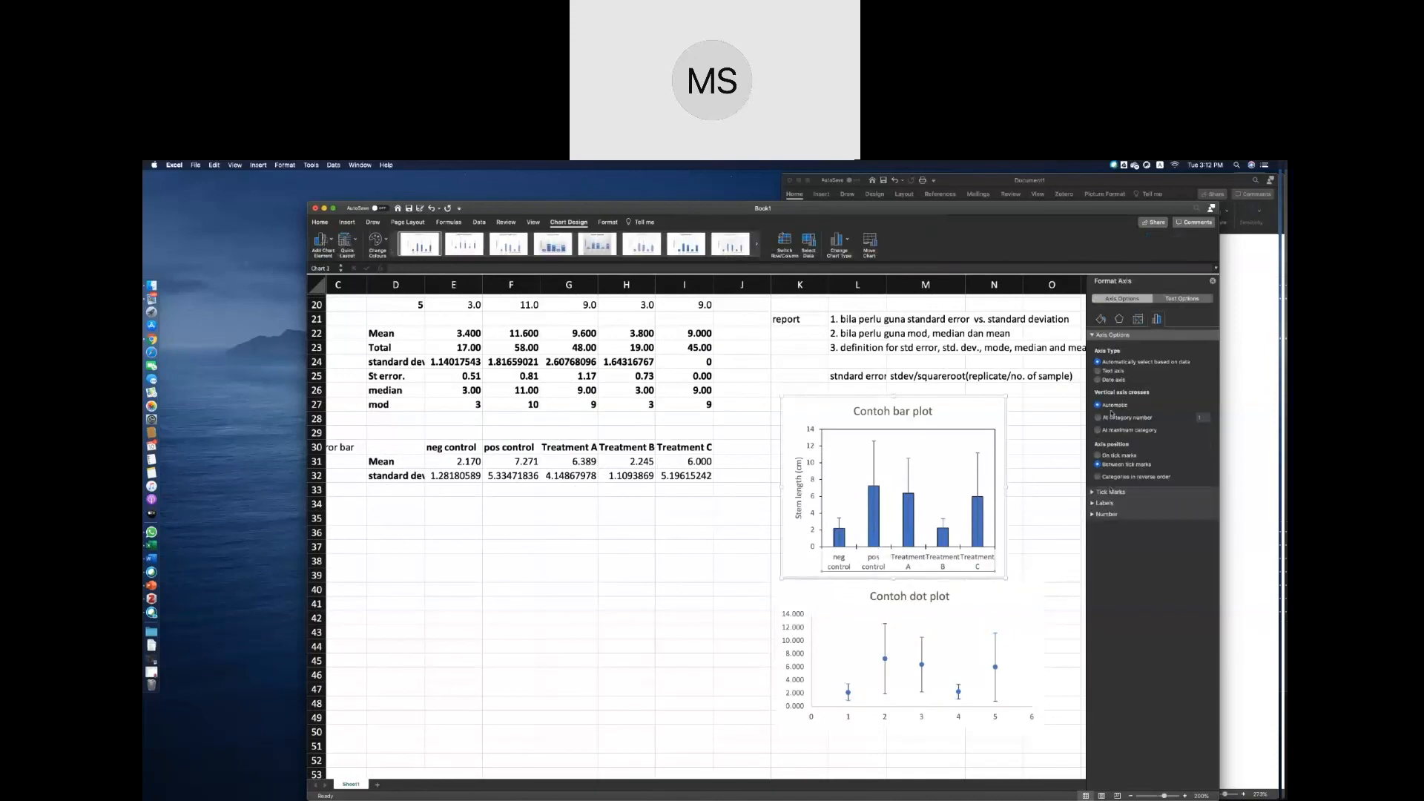
left_click(1138, 320)
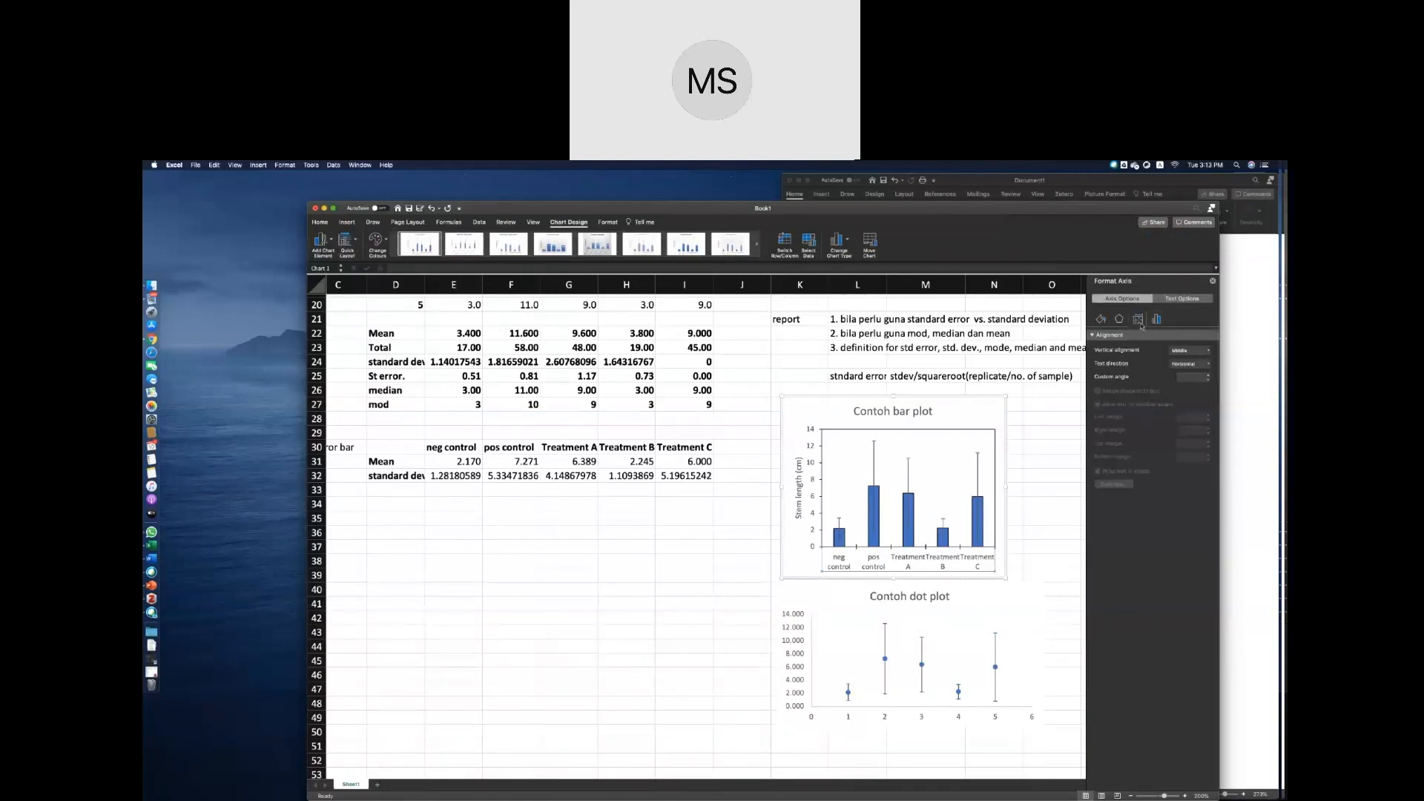
left_click(1172, 363)
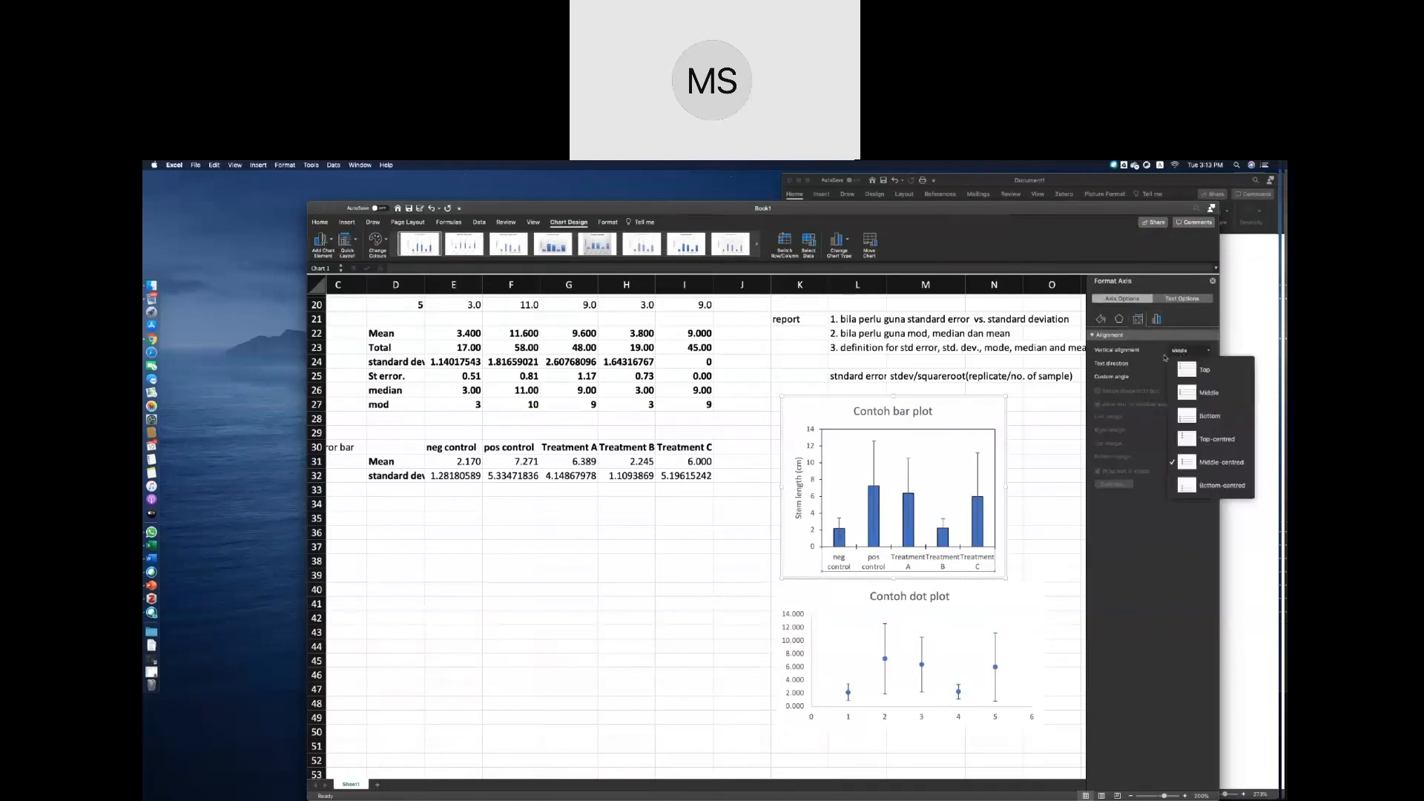
left_click(1170, 364)
left_click(1171, 363)
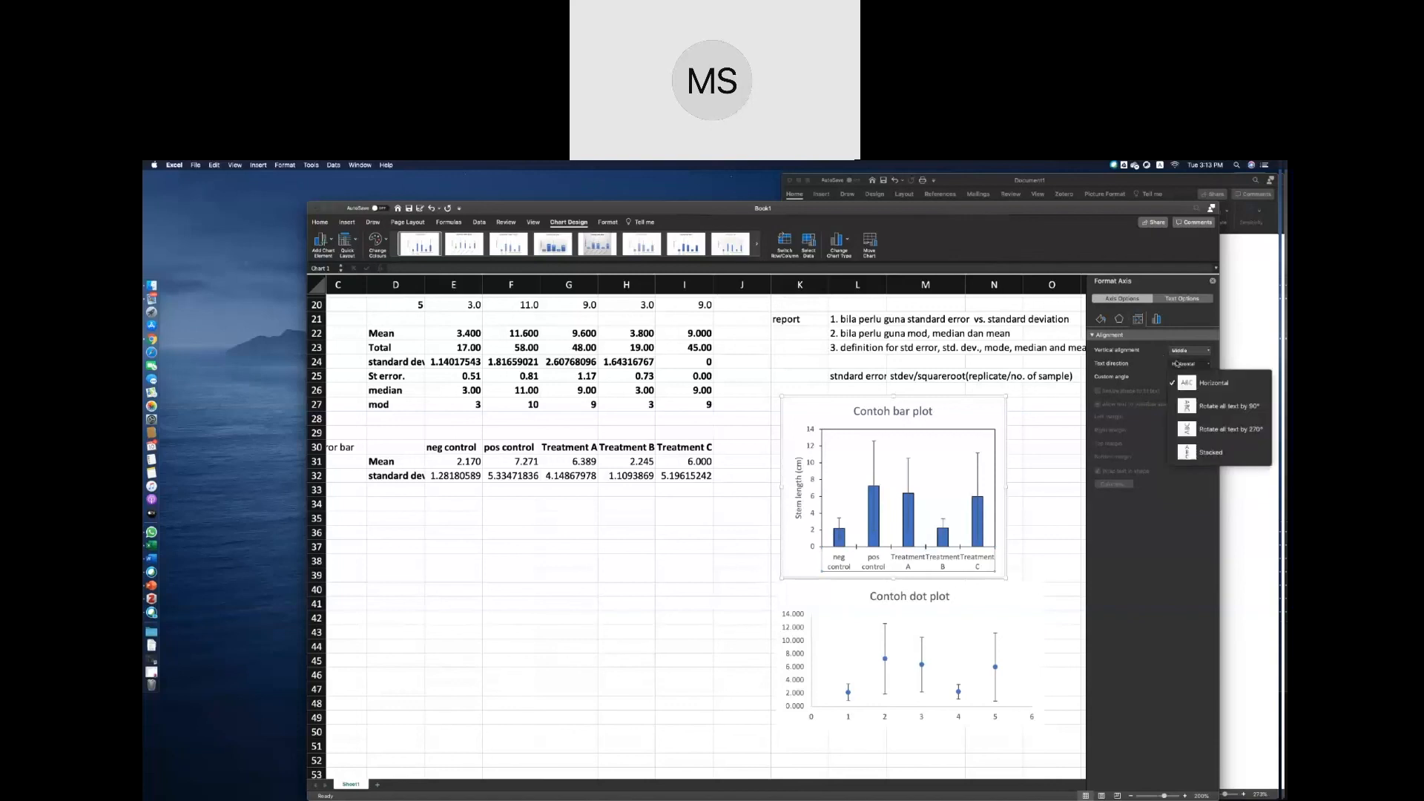
left_click(1189, 407)
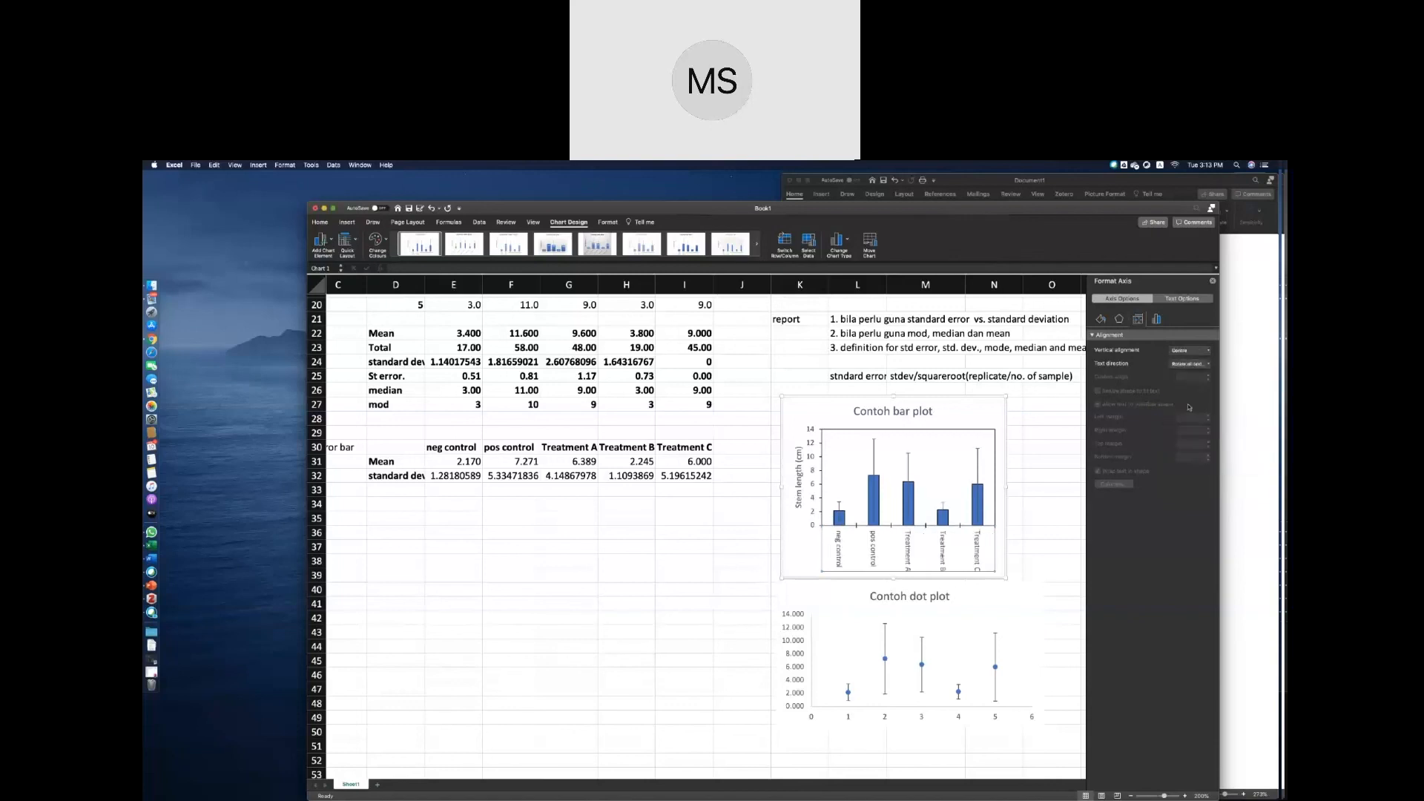
left_click(1190, 364)
left_click(1197, 429)
left_click(1172, 364)
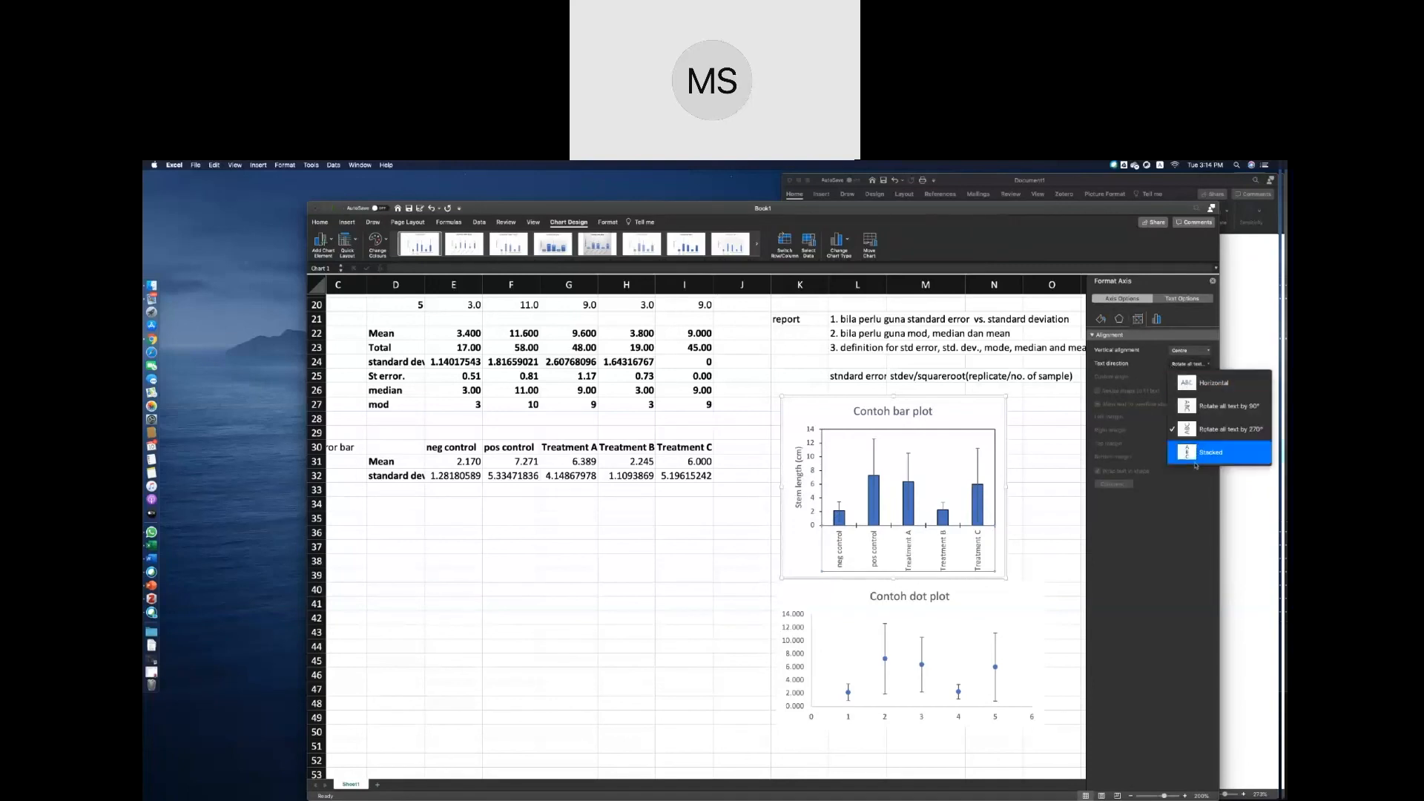
left_click(1135, 370)
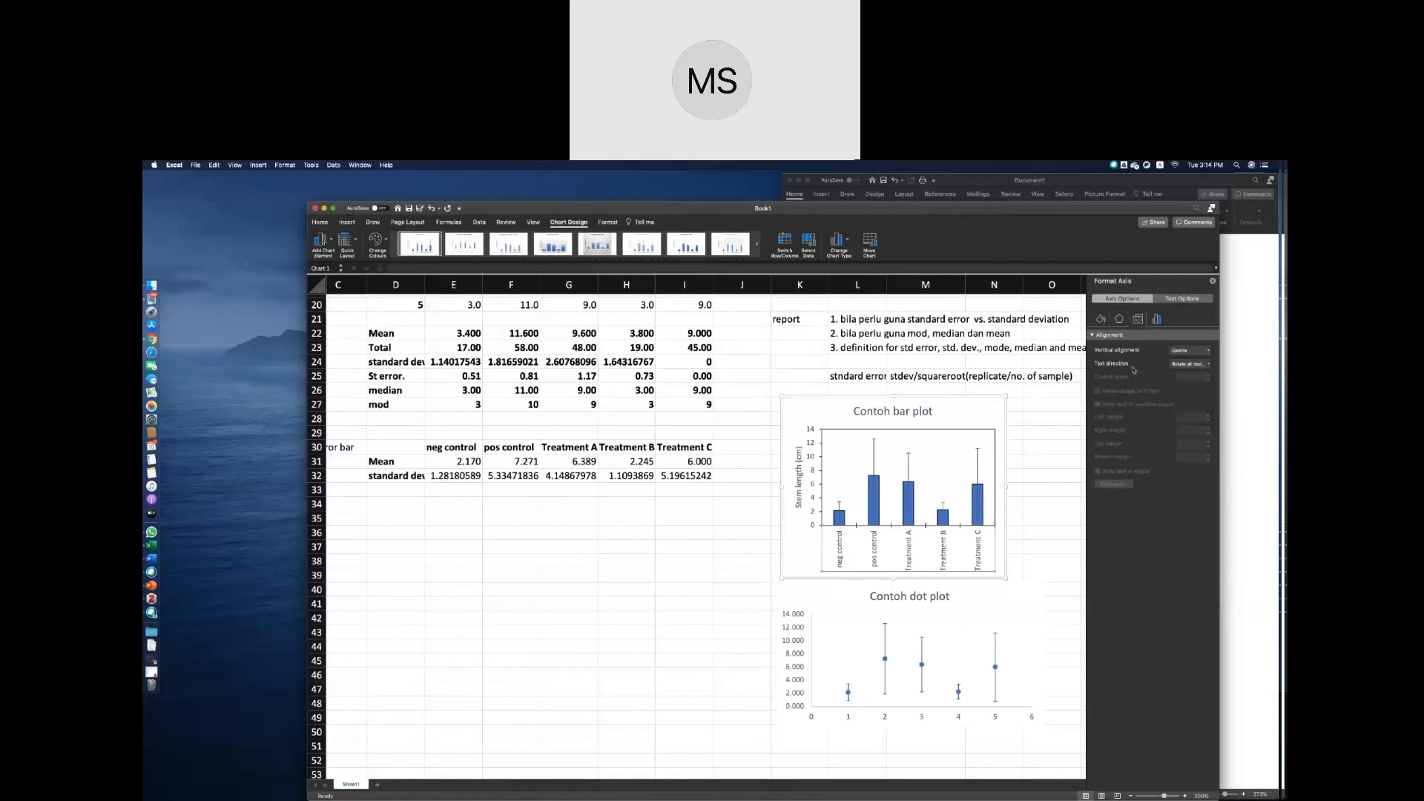
left_click(1180, 351)
left_click(1162, 373)
left_click(1185, 365)
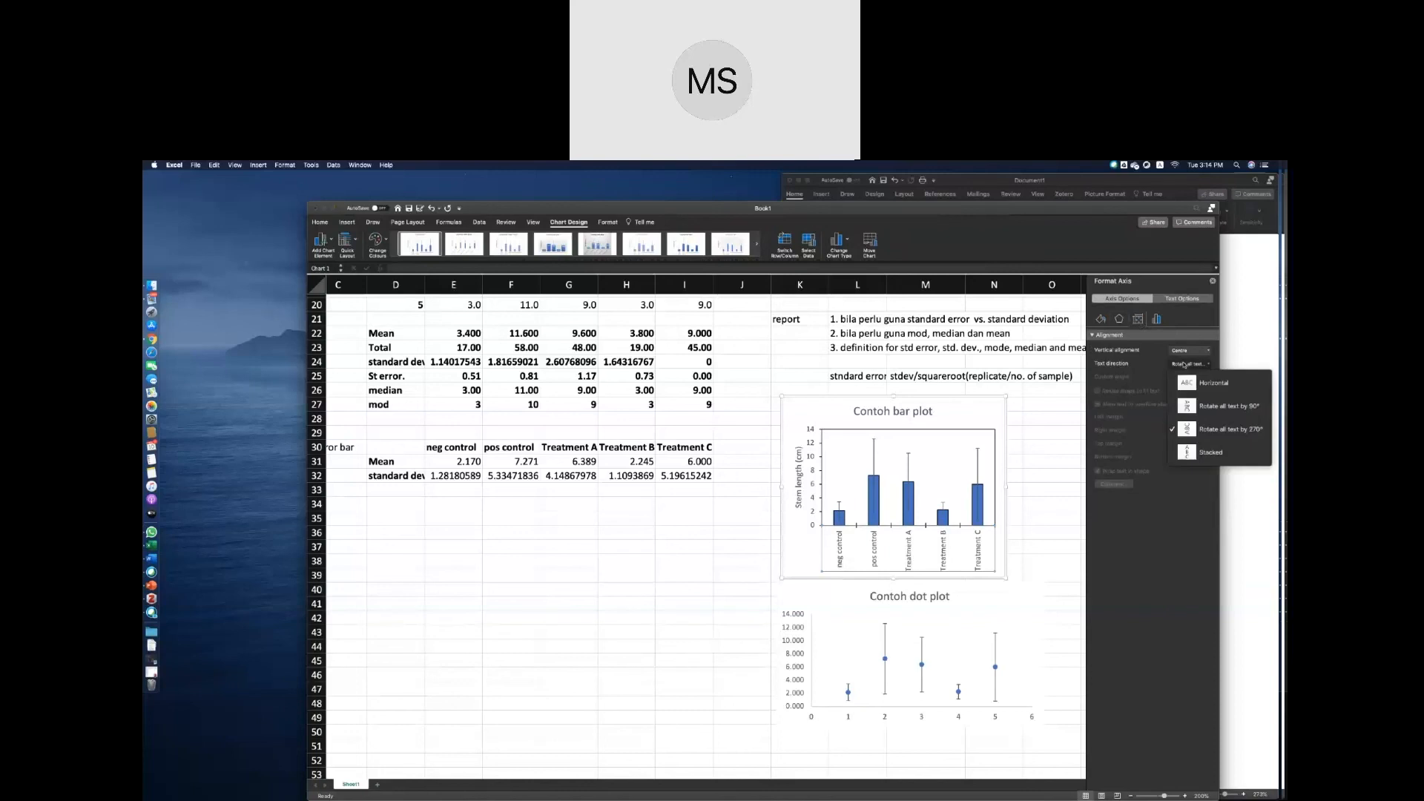
left_click(1184, 364)
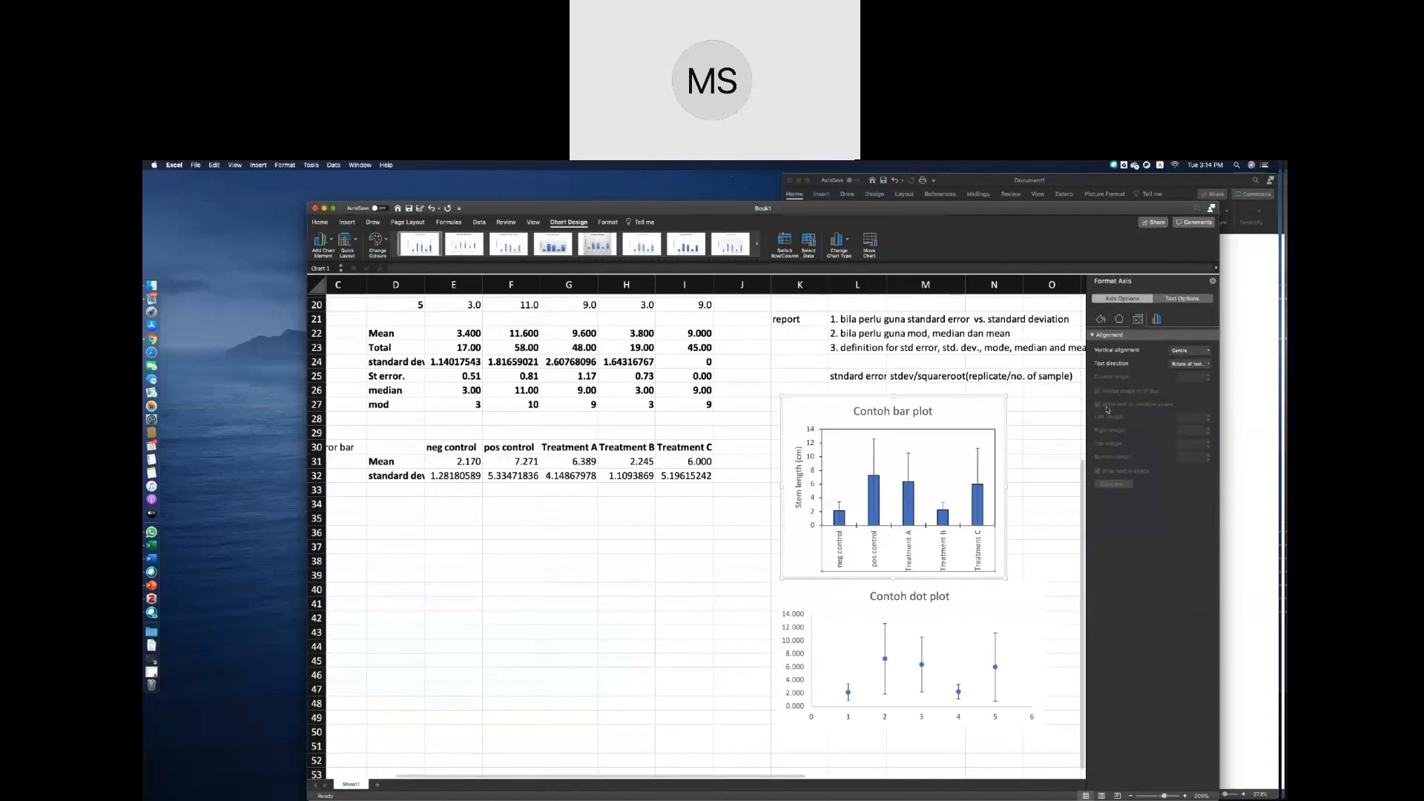
left_click(1158, 320)
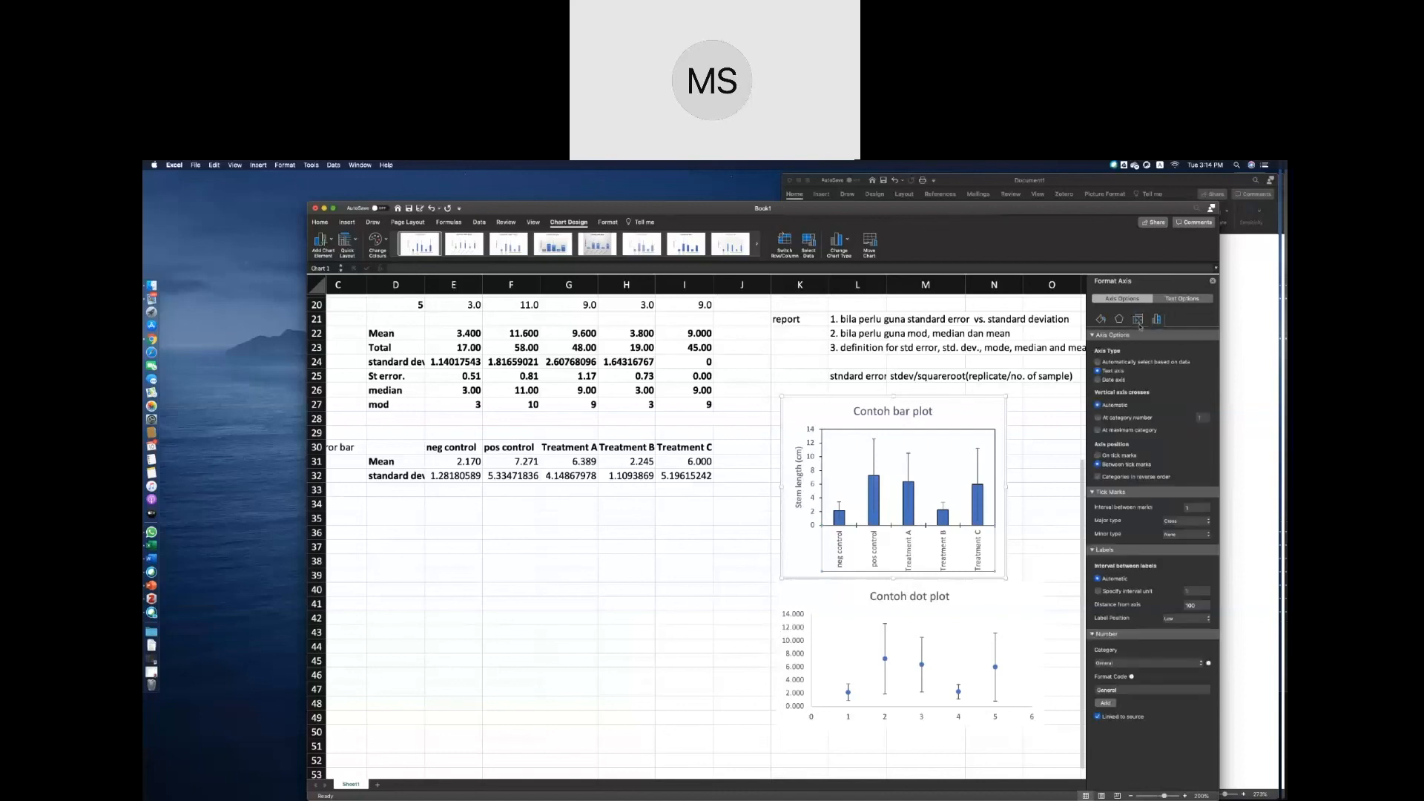
Narrow the dot plot to about the bar plot's width and align it directly beneath that chart.
left_click(815, 590)
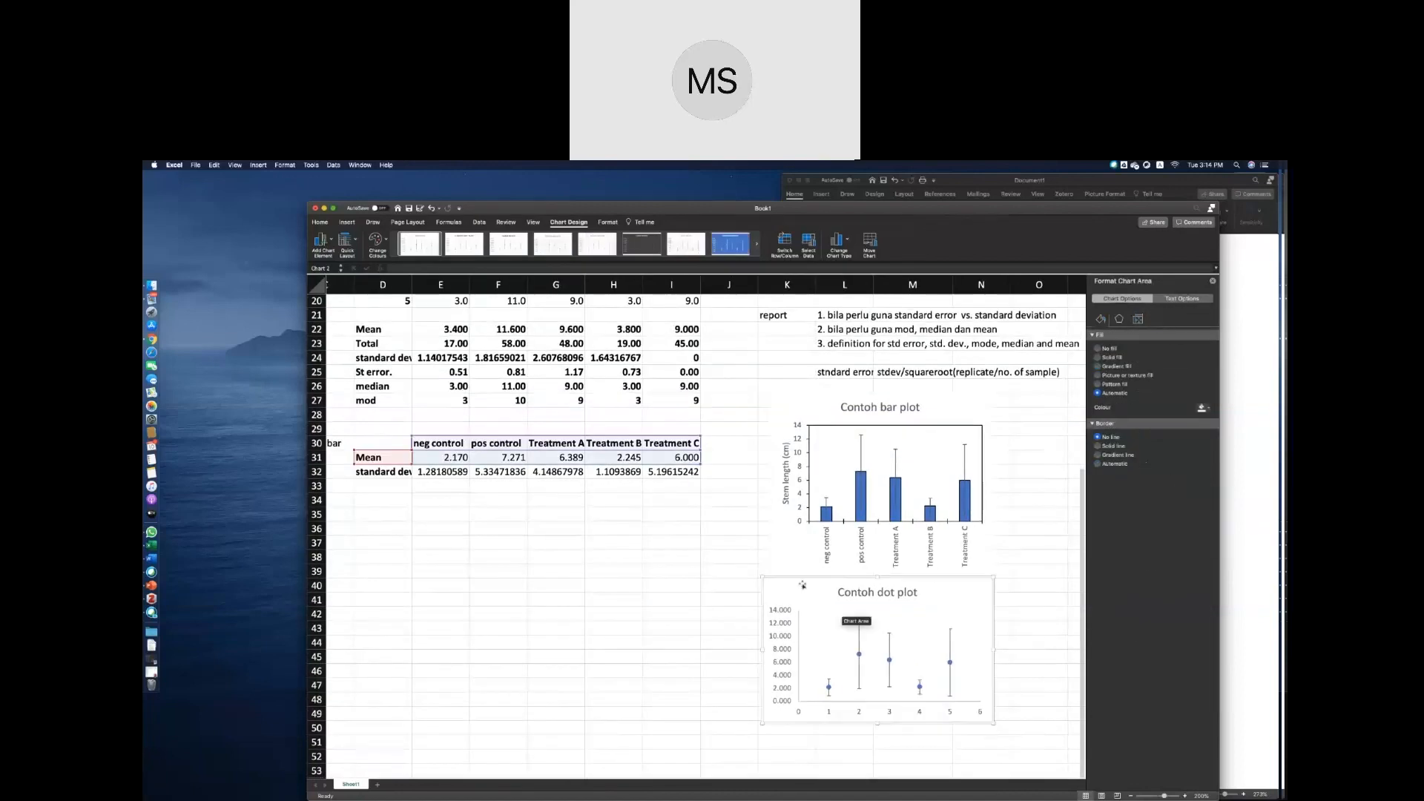
left_click_drag(802, 586, 812, 577)
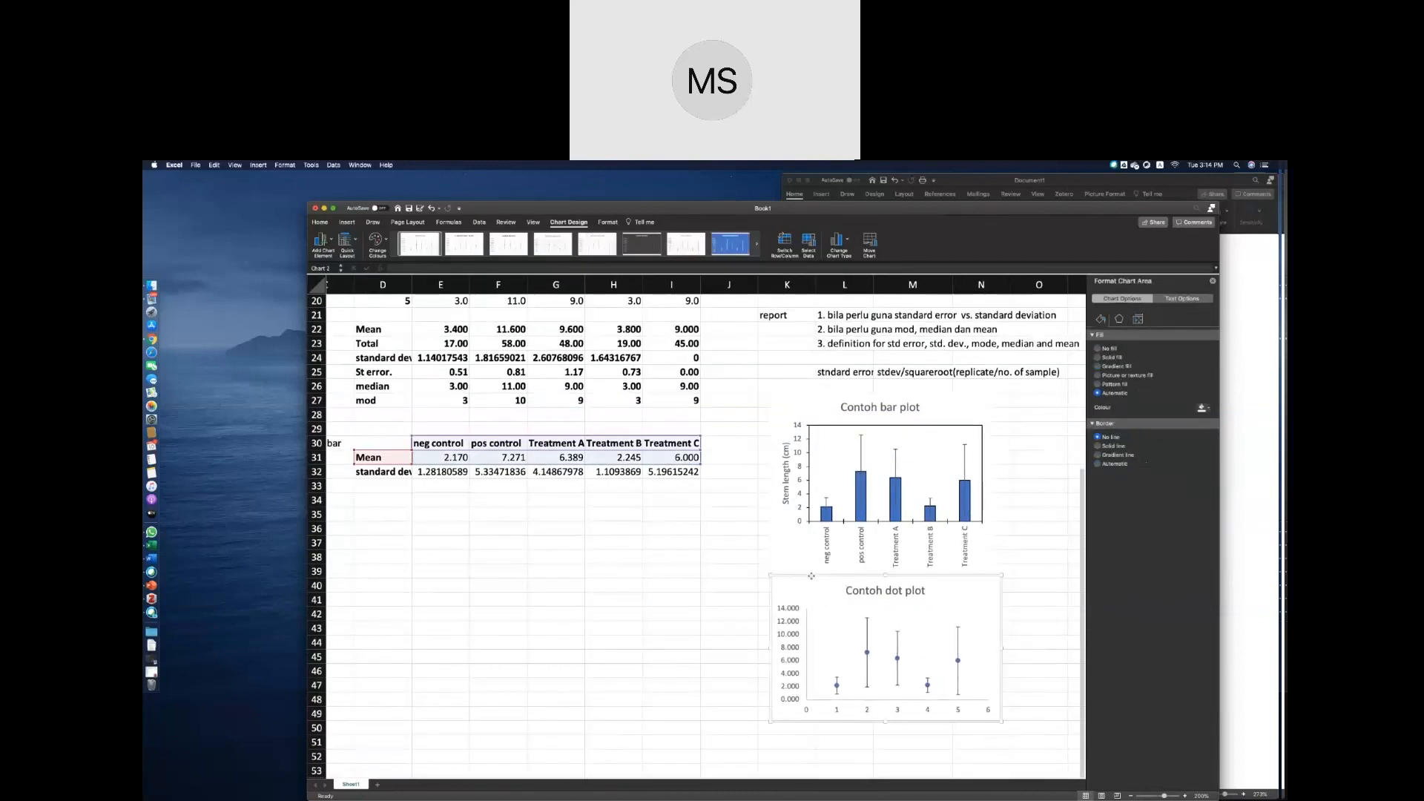
Examine the bar plot's error bars and their format settings against the mean and standard deviation table.
scroll(812, 577, "up", 3)
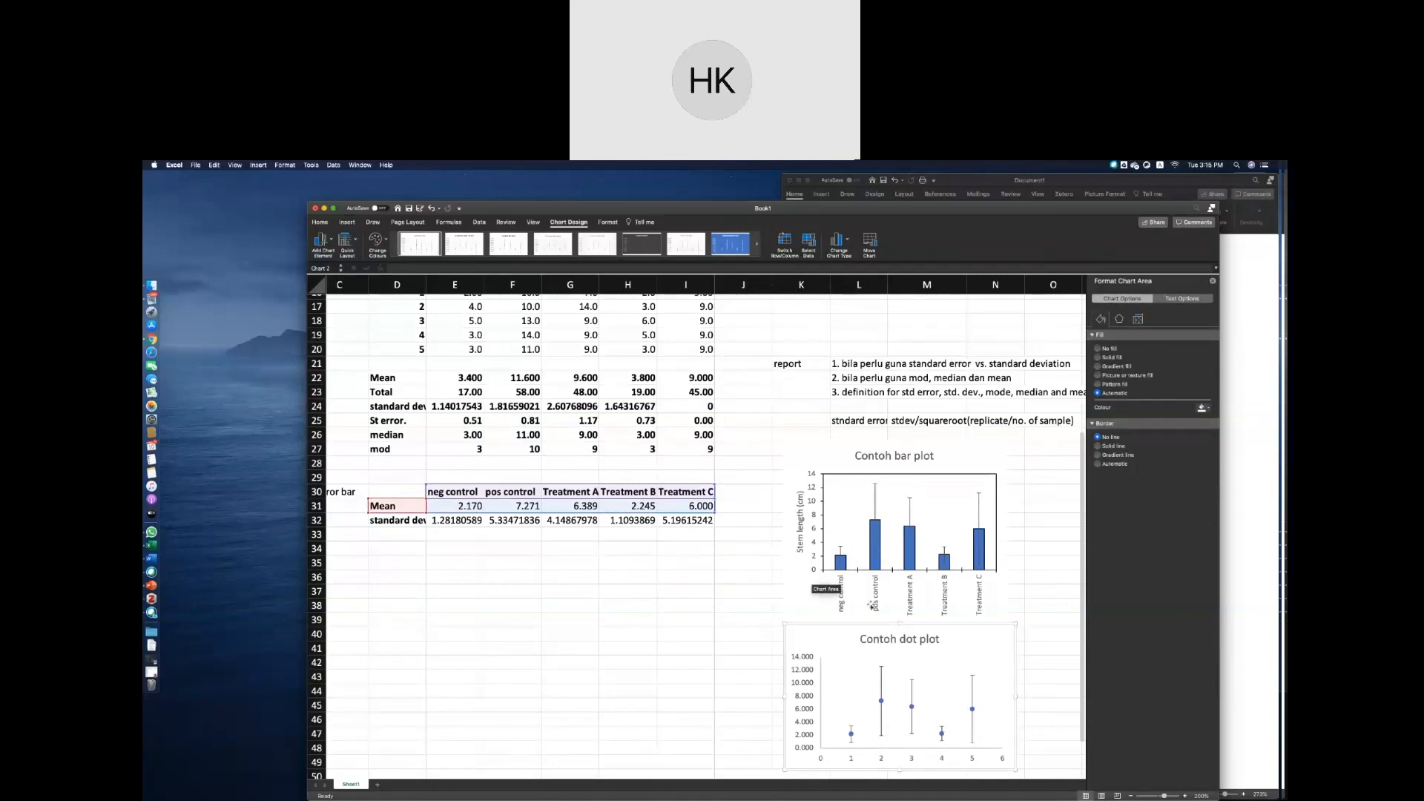
scroll(722, 550, "up", 1)
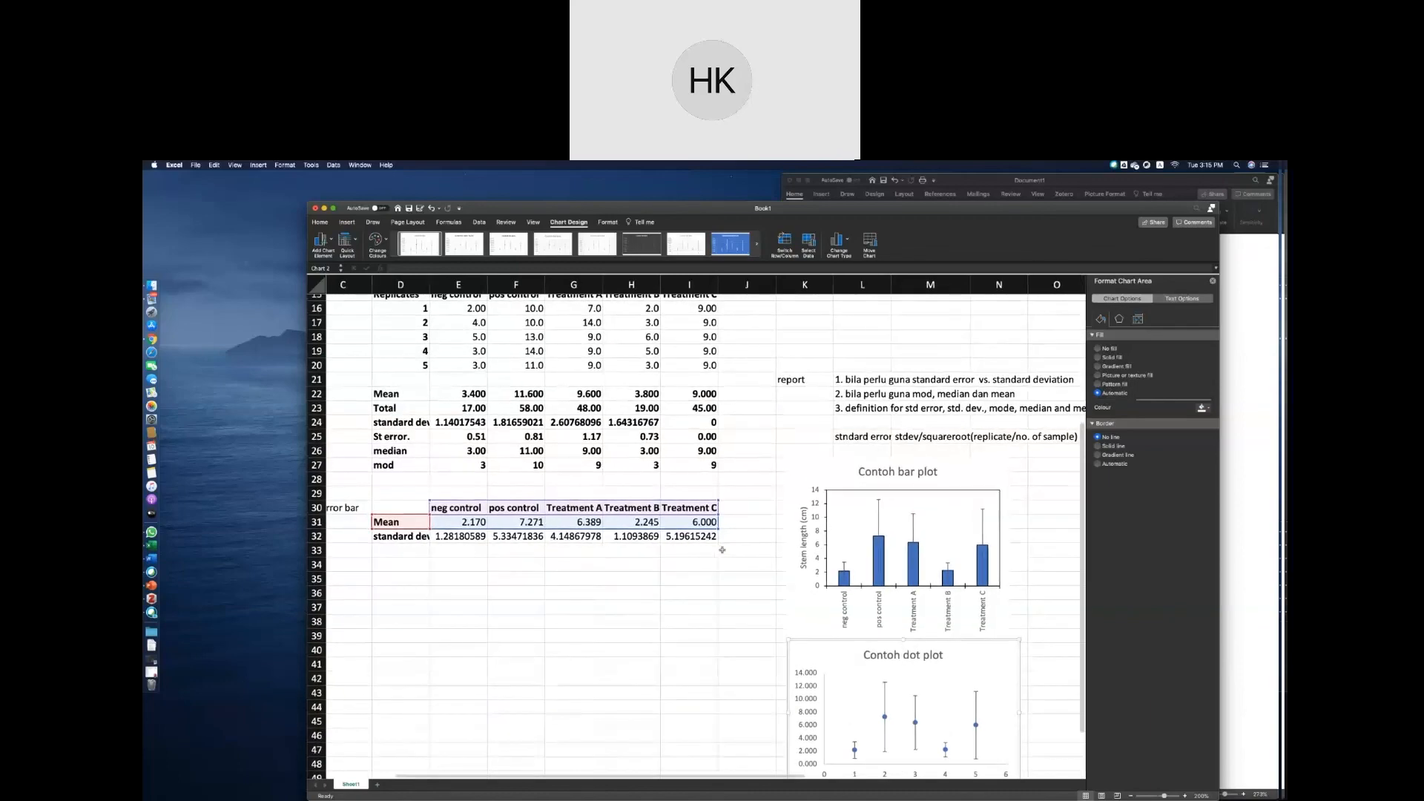
scroll(721, 550, "up", 1)
scroll(722, 550, "right", 1)
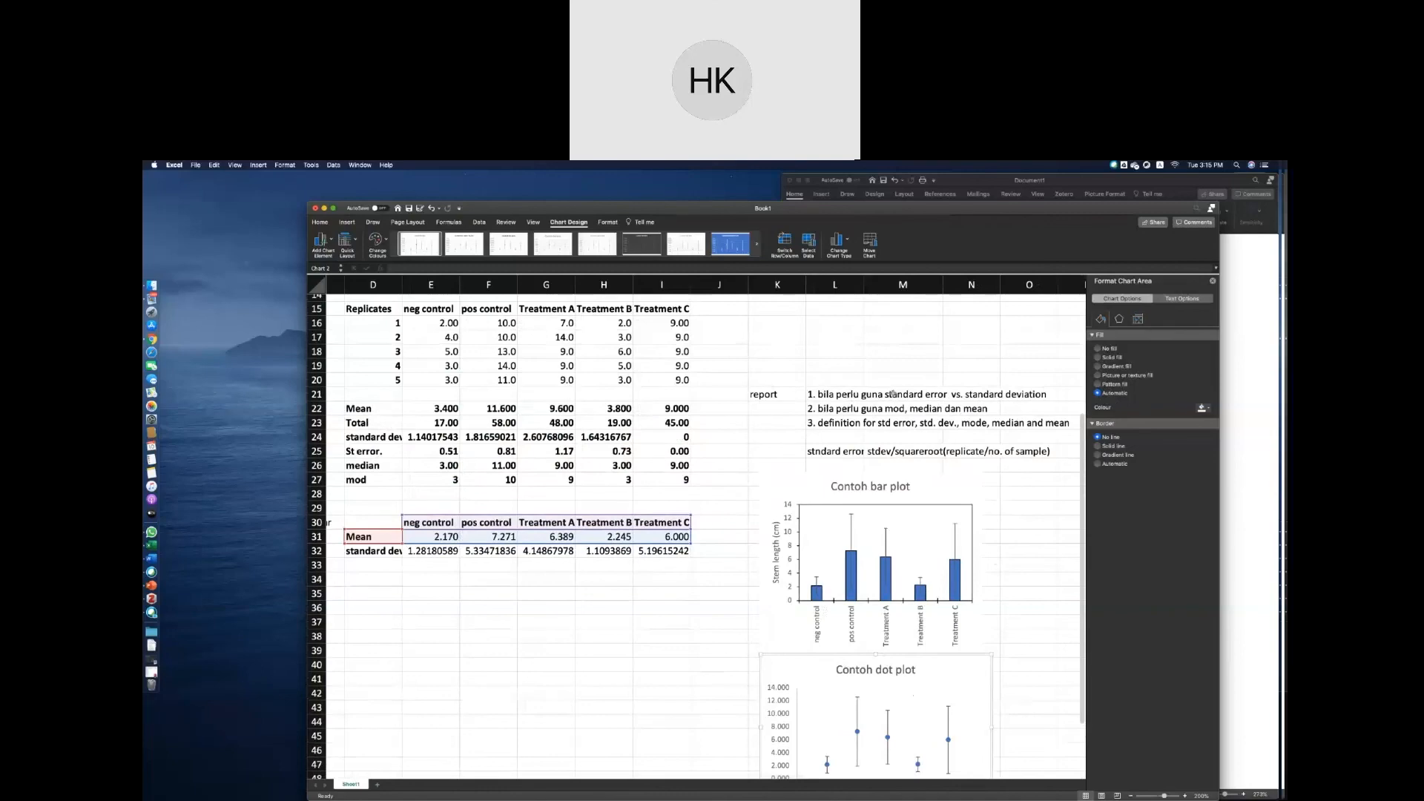
scroll(895, 394, "right", 1)
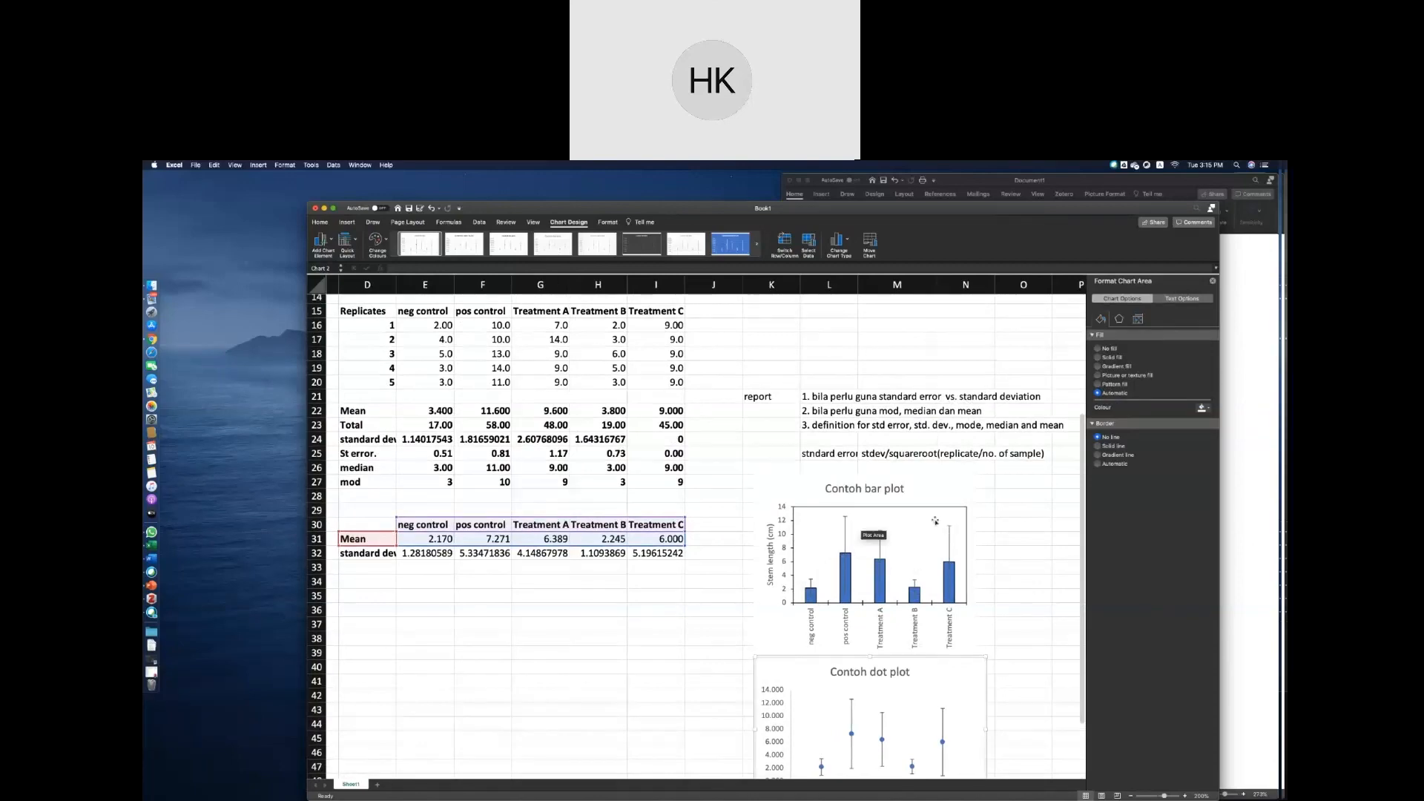
left_click(846, 547)
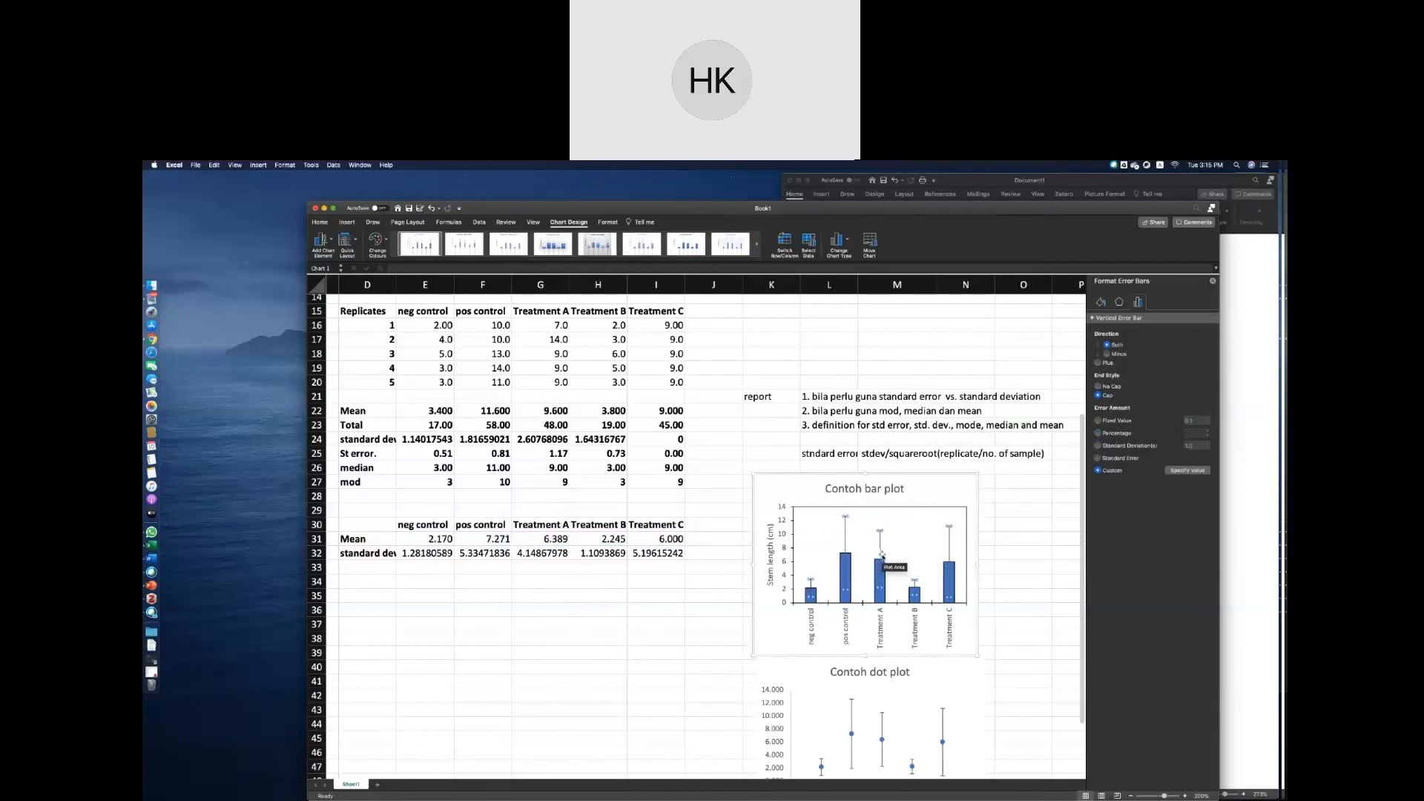
Copy the St error. row, label included, from the upper statistics table (D25:I25).
scroll(883, 555, "down", 2)
scroll(883, 555, "left", 1)
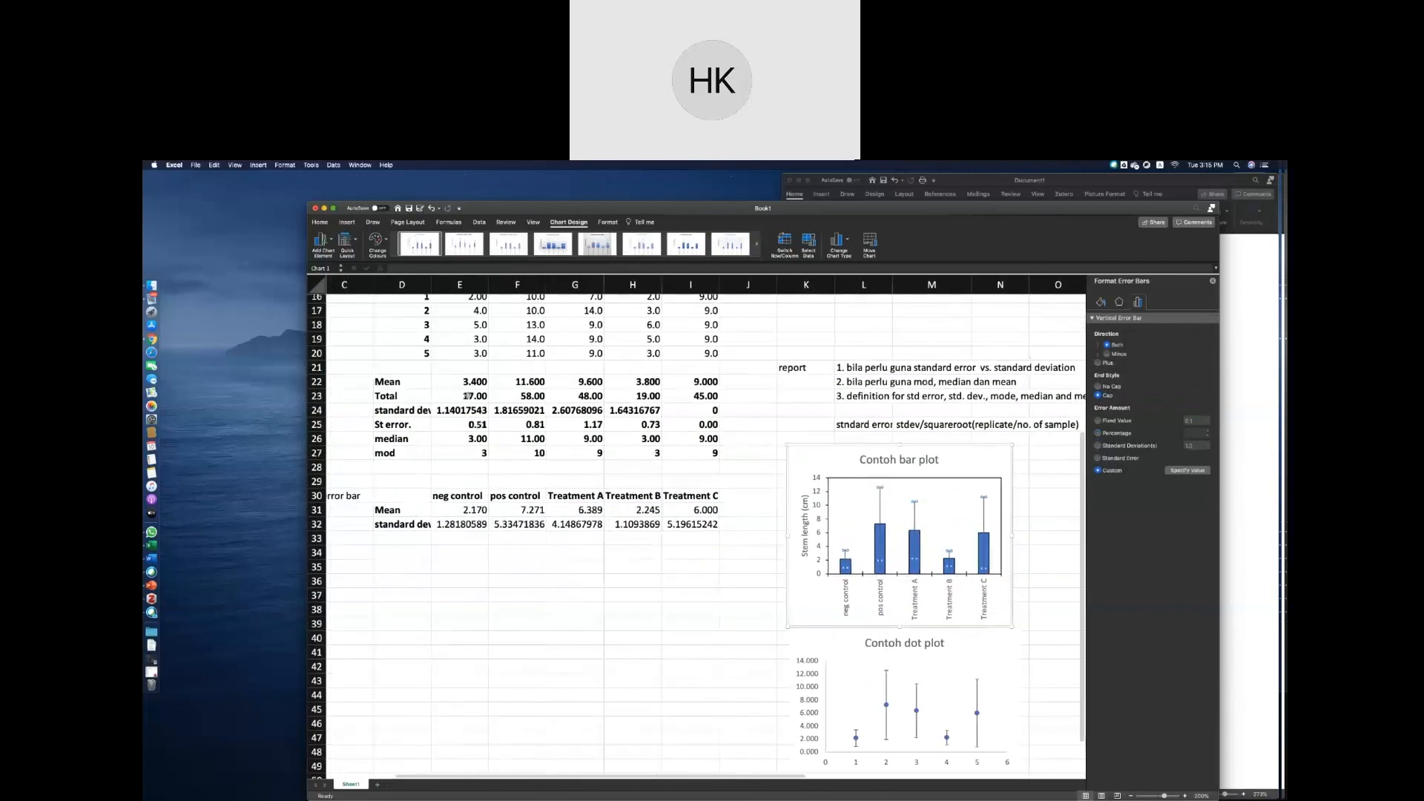
left_click_drag(413, 429, 697, 429)
key("super+c")
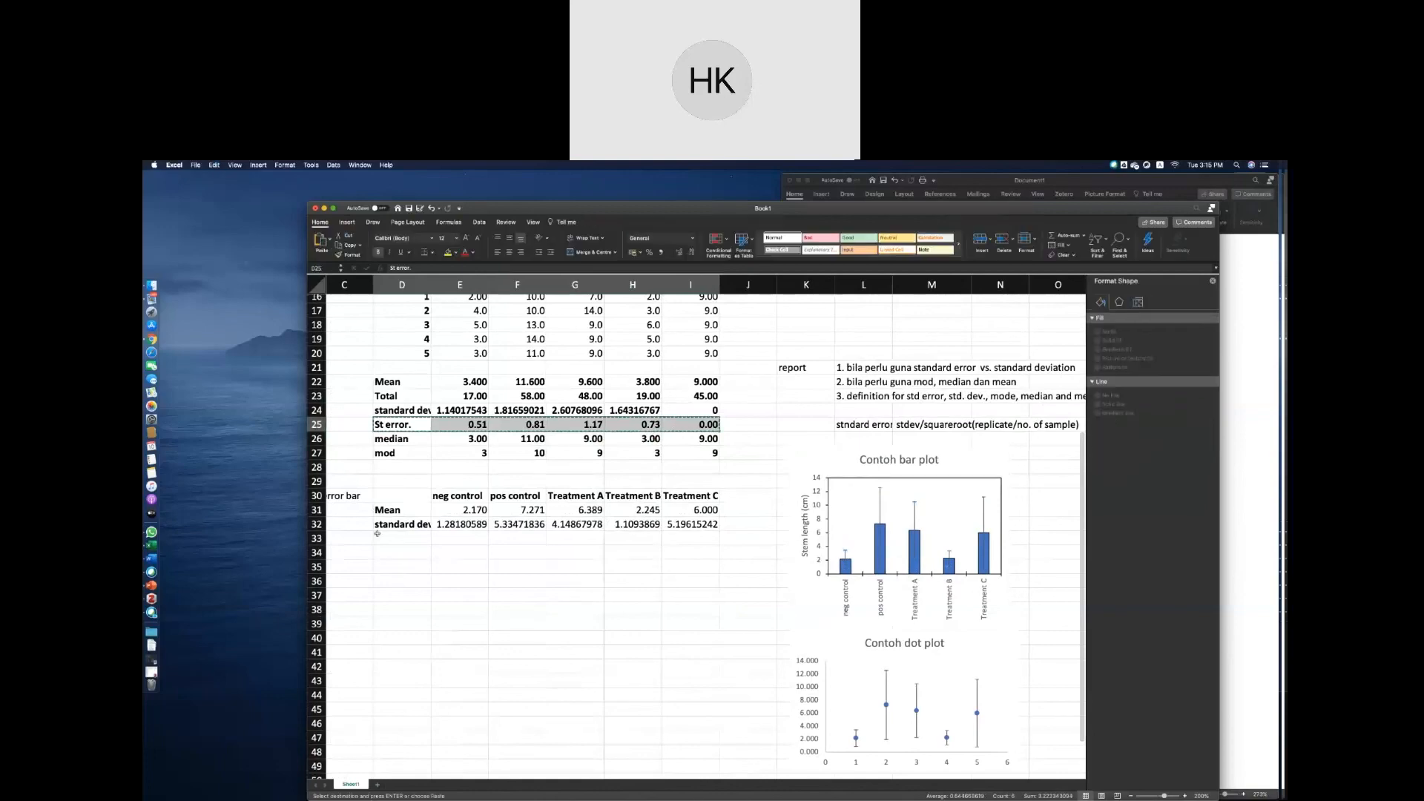